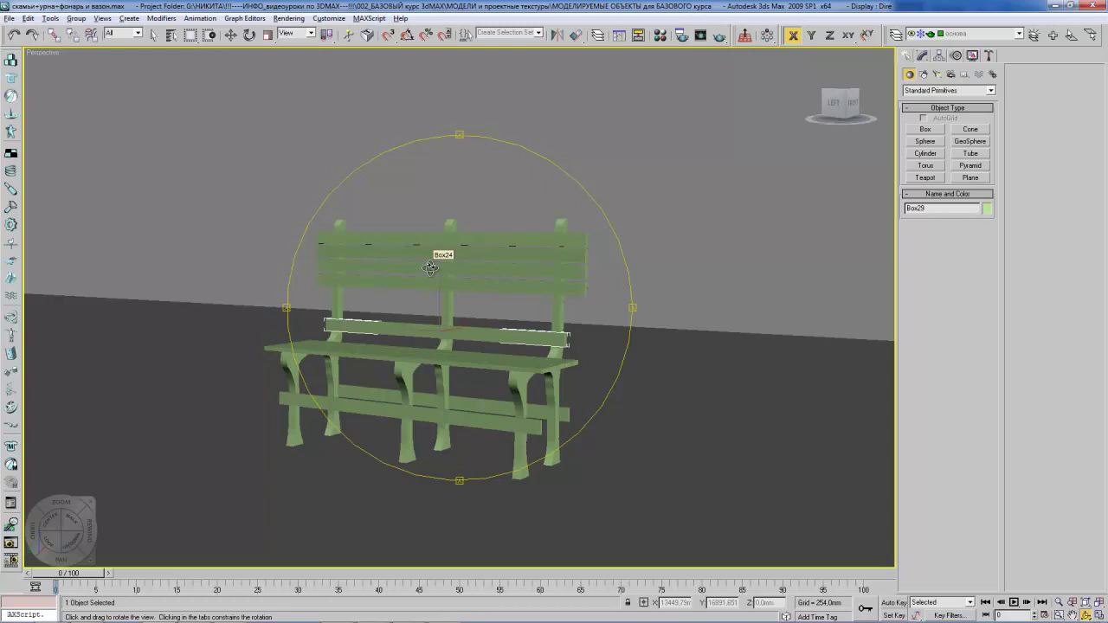
- Switch from the 3ds Max bench scene to Total Commander with Alt+Tab
key("alt+Tab")
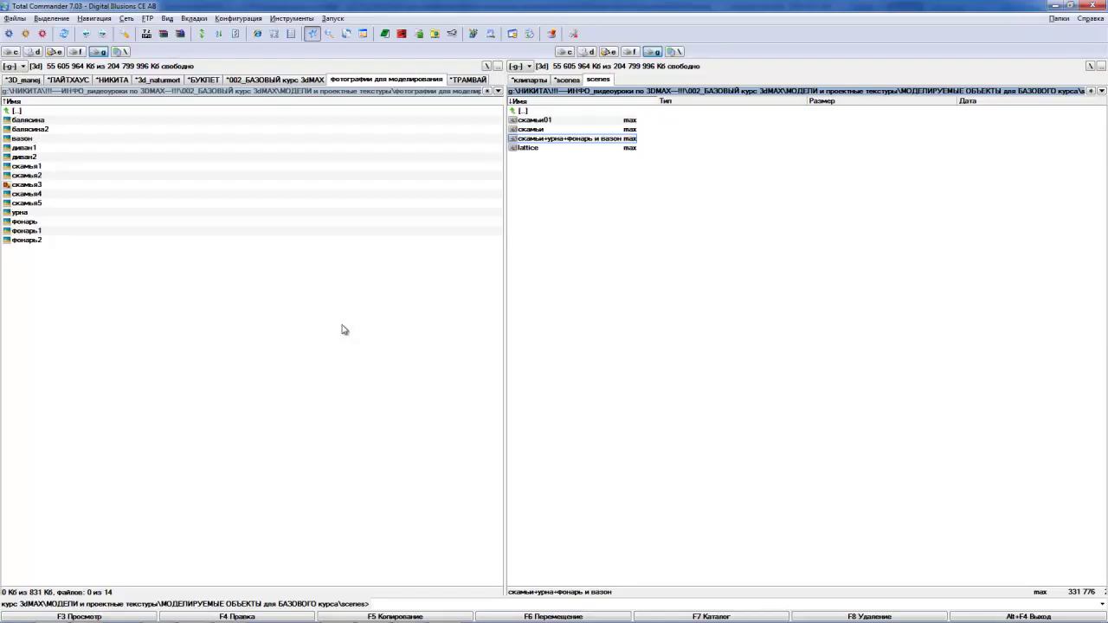
- Preview the trash bin and street lantern reference photos in Picasa
double_click(21, 212)
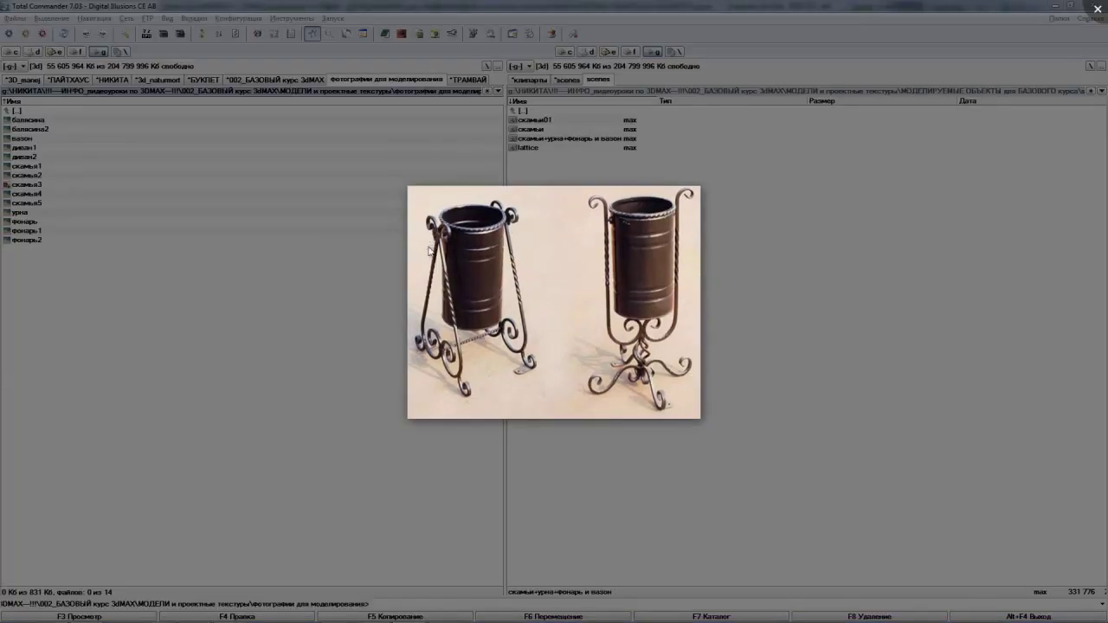
key("Escape")
double_click(28, 222)
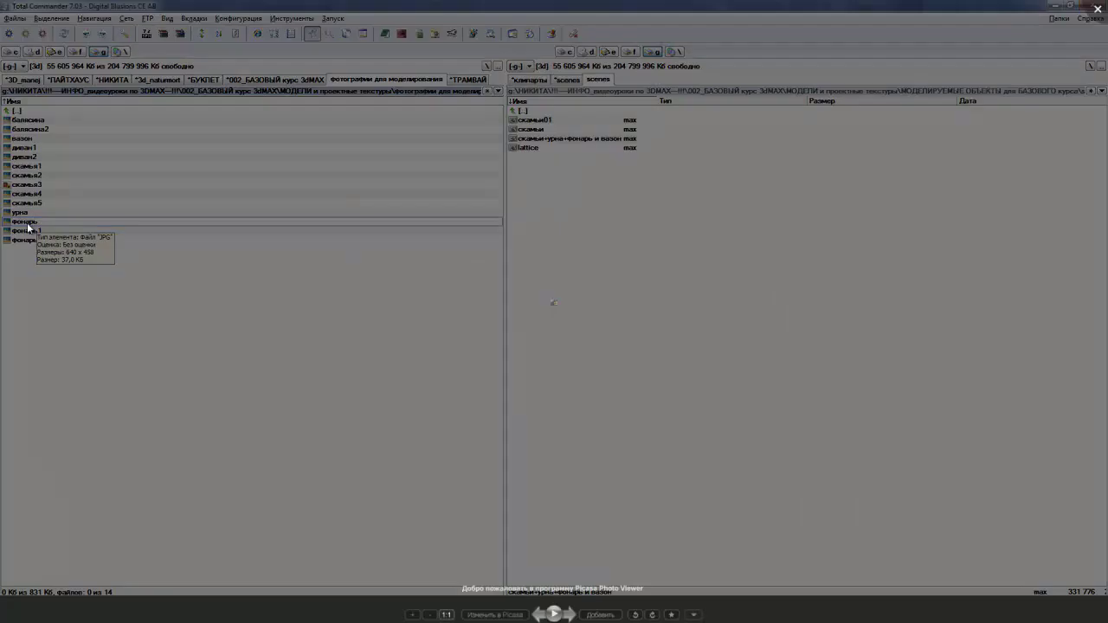
key("Right")
key("Right")
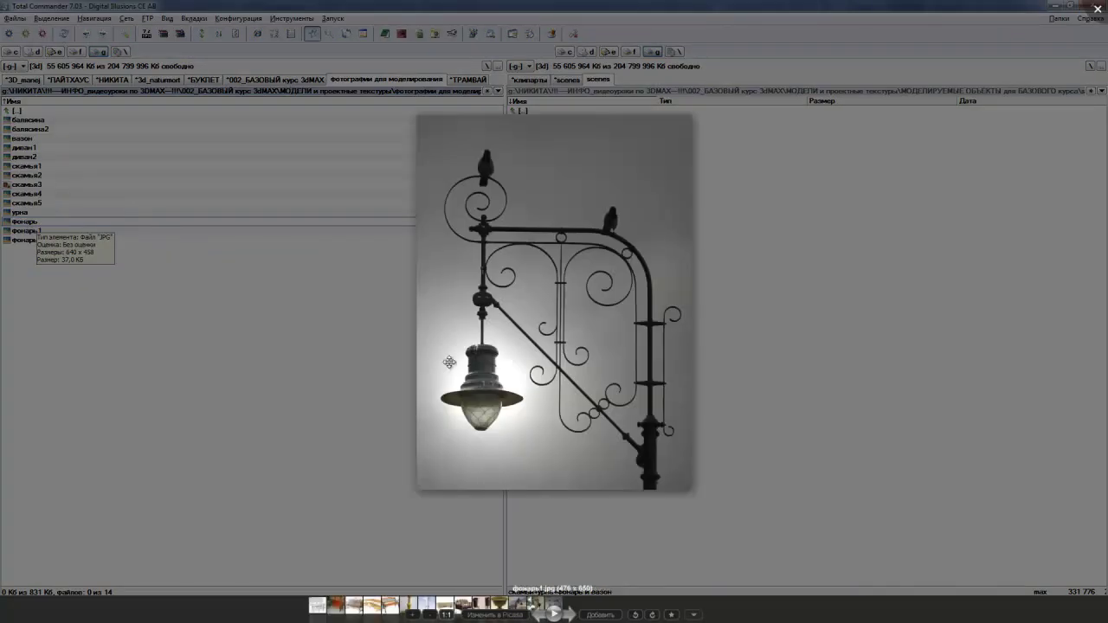
left_click(34, 131)
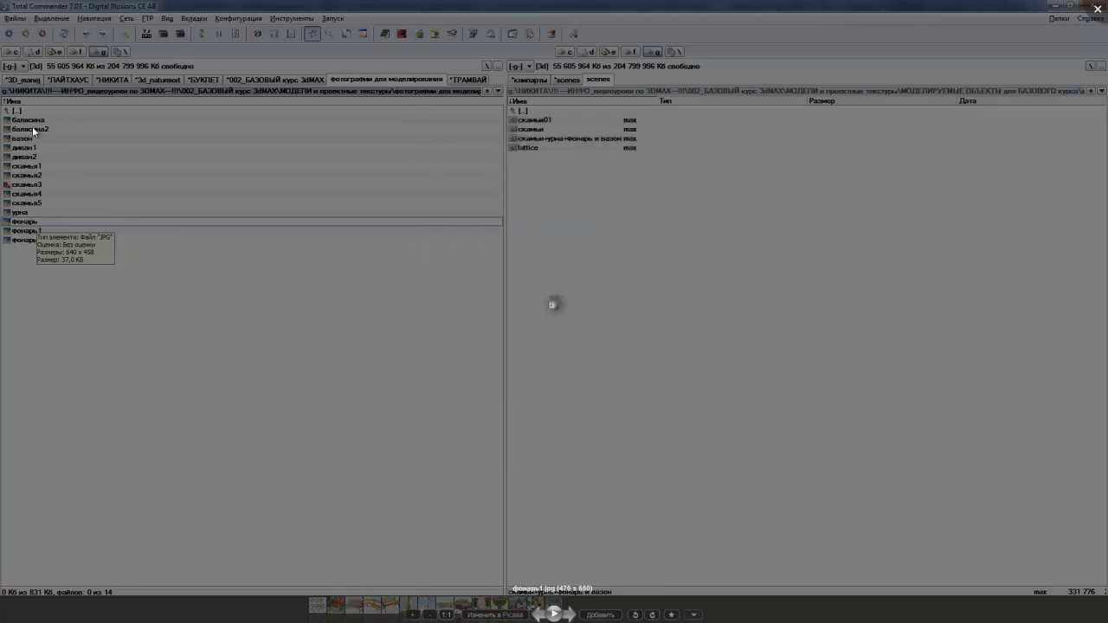
- Preview the vase reference photo, then return to the 3ds Max bench scene
double_click(22, 139)
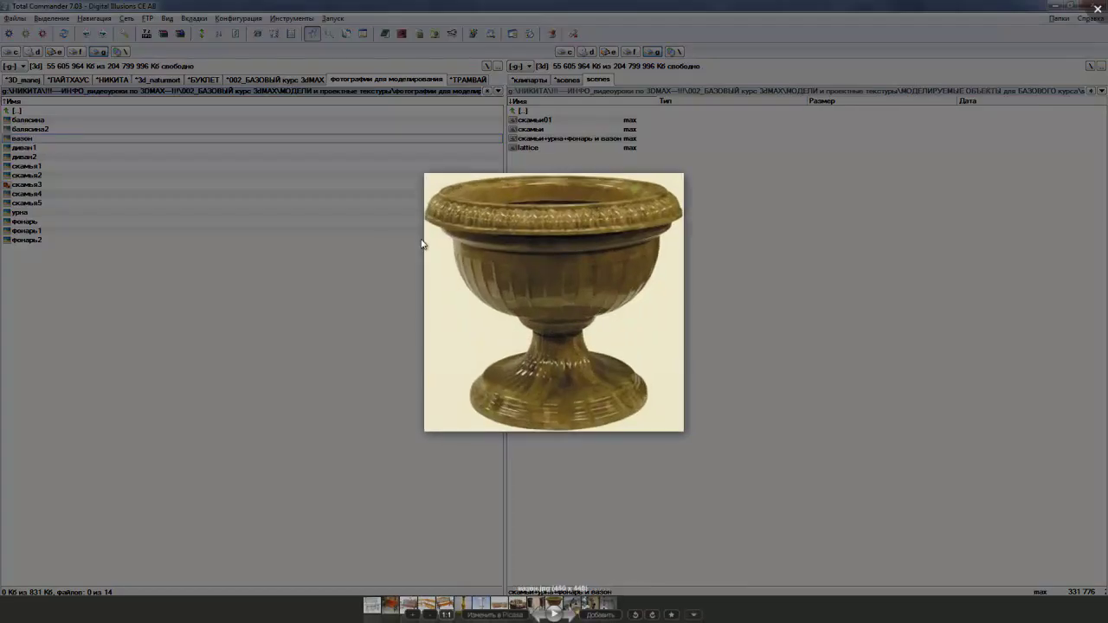
left_click(421, 245)
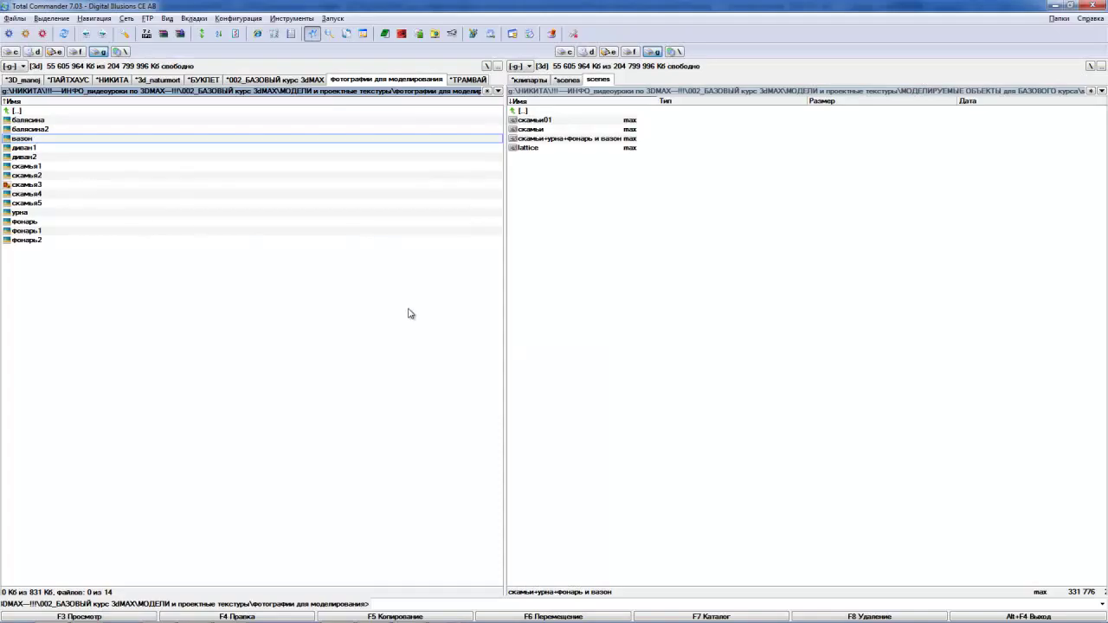
key("alt+Tab")
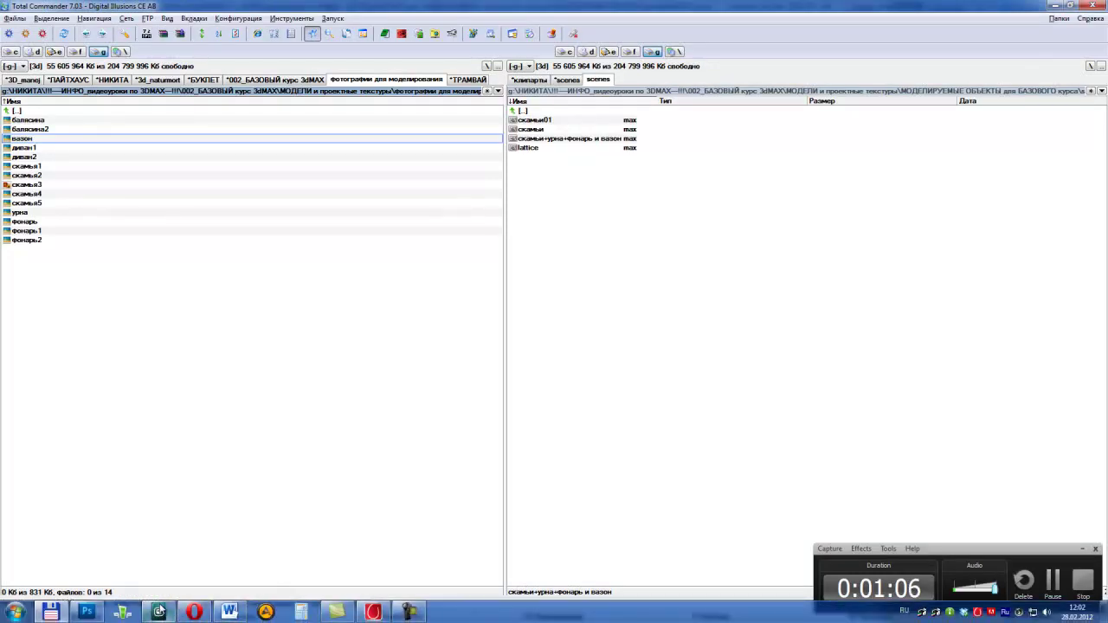
left_click(158, 612)
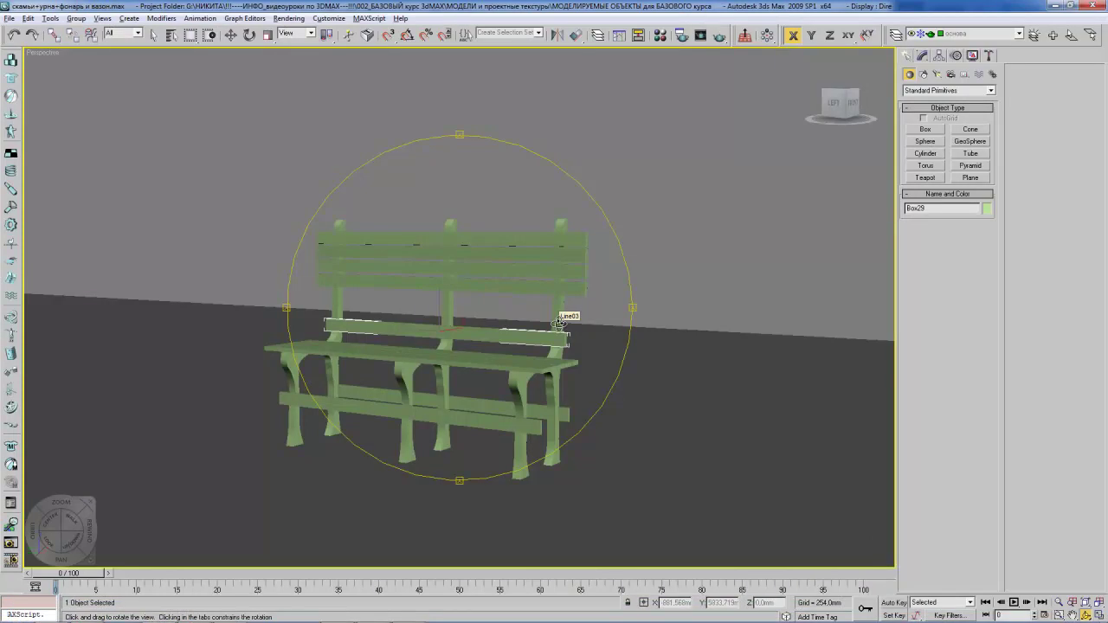
- Select the top back slat and inspect the bench in the Front and Left views
key("w")
left_click(499, 264)
key("f")
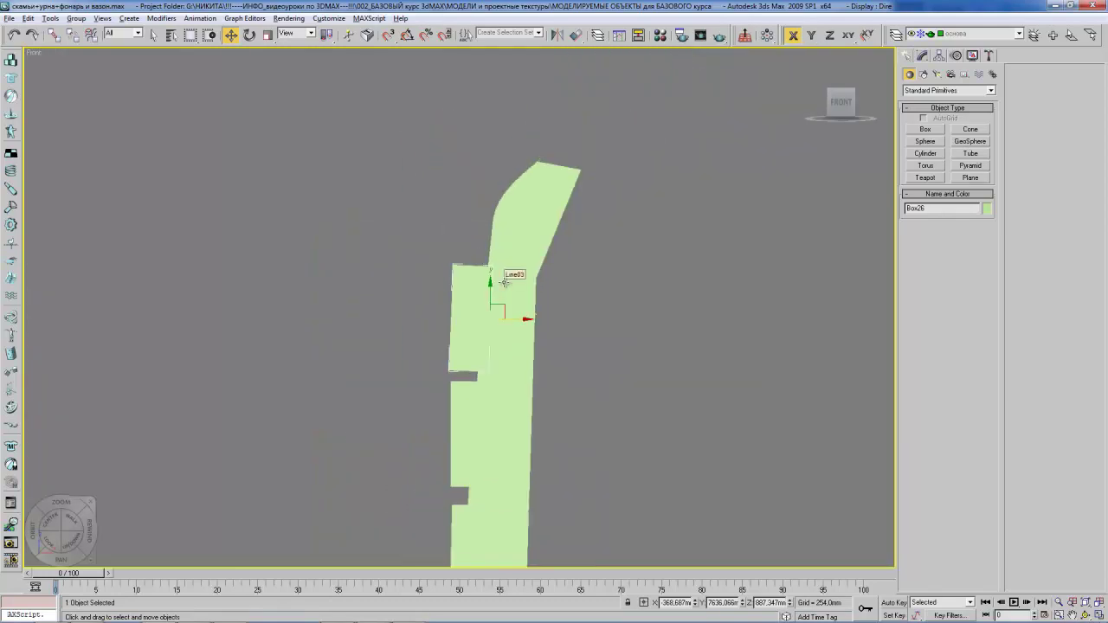
scroll(504, 282, "up", 5)
mouse_move(487, 289)
middle_mouse_down()
mouse_move(554, 294)
mouse_move(571, 247)
middle_mouse_up()
key("l")
middle_click_drag(355, 248, 457, 214)
mouse_move(604, 271)
middle_mouse_down()
mouse_move(480, 237)
mouse_move(499, 280)
middle_mouse_up()
scroll(490, 258, "down", 2)
- Orbit around the bench to check all three supports, then pick the Sphere tool
mouse_move(561, 296)
middle_mouse_down("alt")
mouse_move(445, 244)
mouse_move(458, 248)
middle_mouse_up("alt")
mouse_move(396, 290)
middle_mouse_down("alt")
mouse_move(437, 277)
mouse_move(470, 296)
mouse_move(423, 314)
mouse_move(460, 324)
middle_mouse_up("alt")
middle_click_drag(529, 315, 505, 306, "alt")
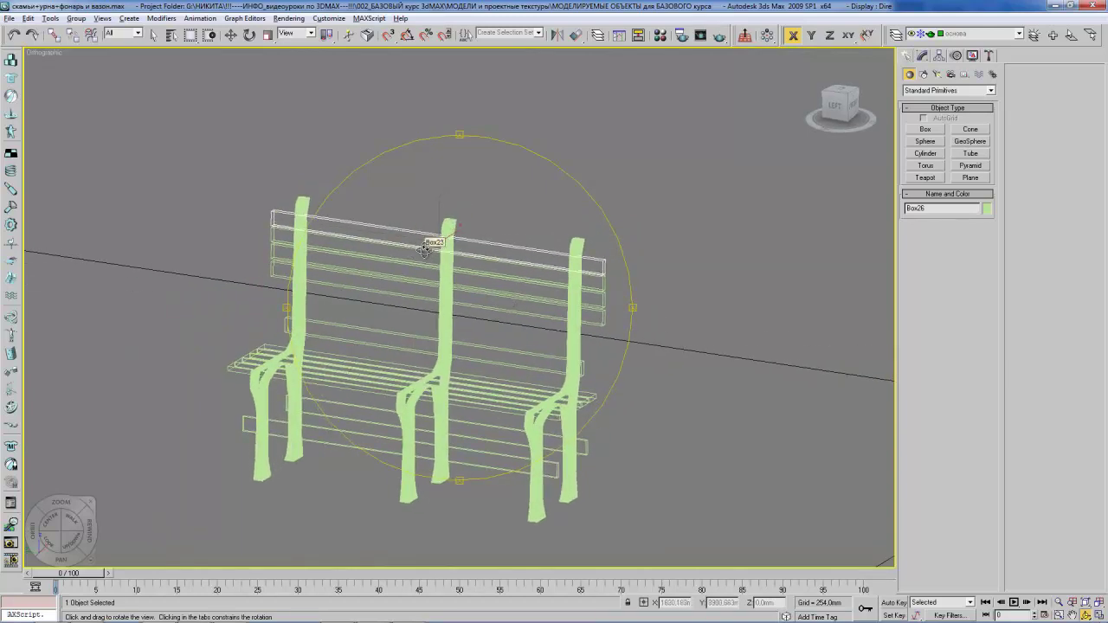
mouse_move(388, 262)
middle_mouse_down("alt")
mouse_move(420, 265)
mouse_move(411, 264)
middle_mouse_up("alt")
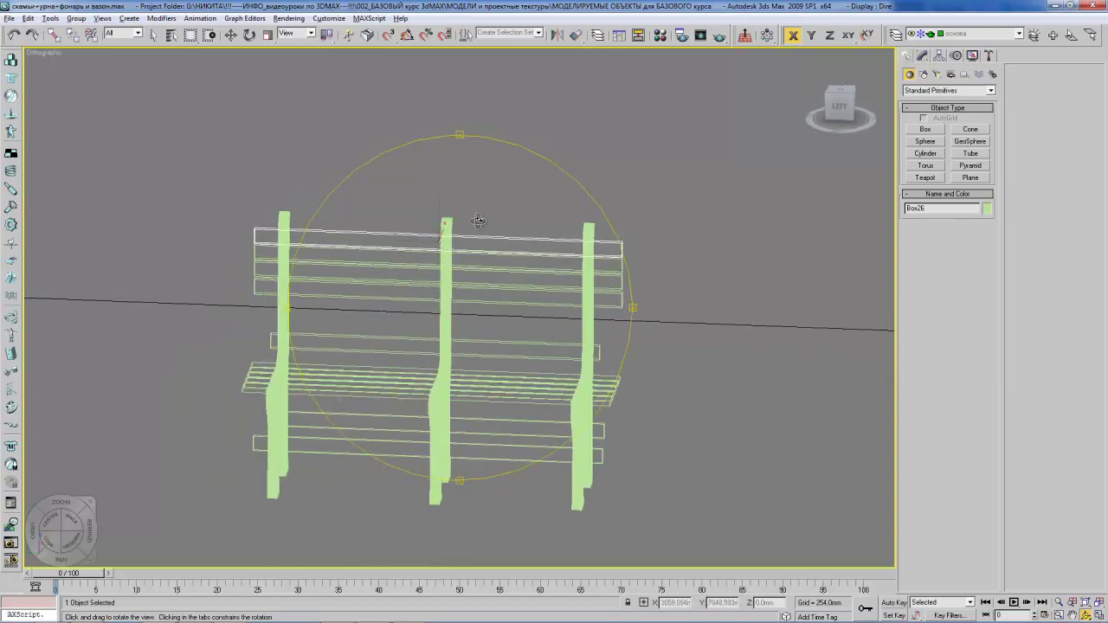
left_click_drag(477, 223, 441, 219)
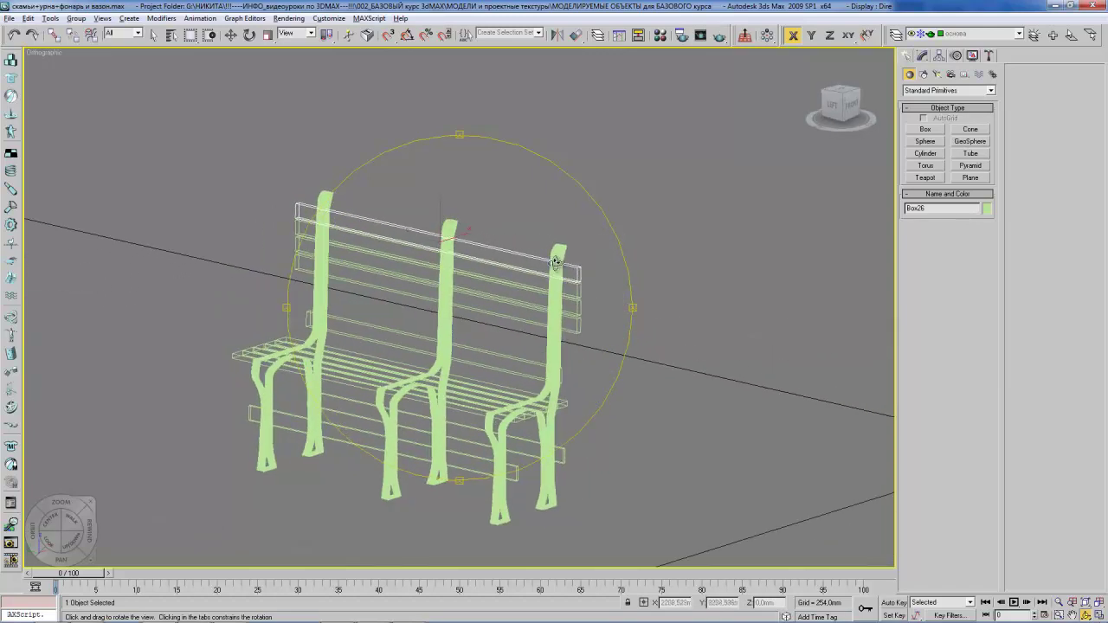
mouse_move(423, 258)
left_mouse_down()
mouse_move(445, 248)
mouse_move(517, 277)
mouse_move(505, 291)
left_mouse_up()
key("f")
key("l")
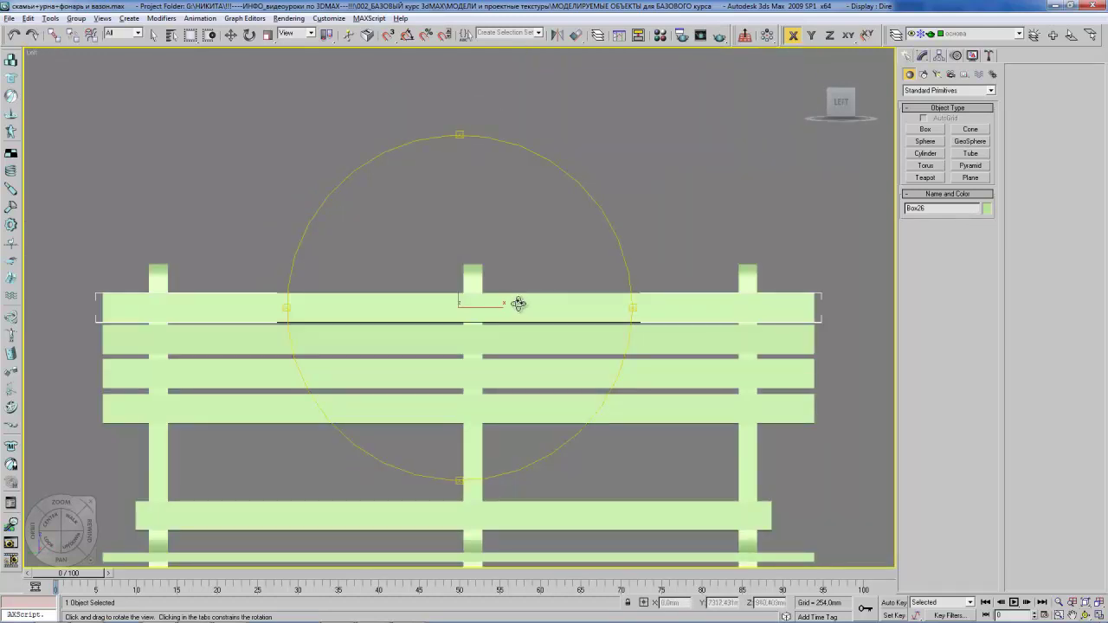
key("f")
mouse_move(517, 306)
left_mouse_down()
mouse_move(465, 300)
mouse_move(605, 232)
left_mouse_up()
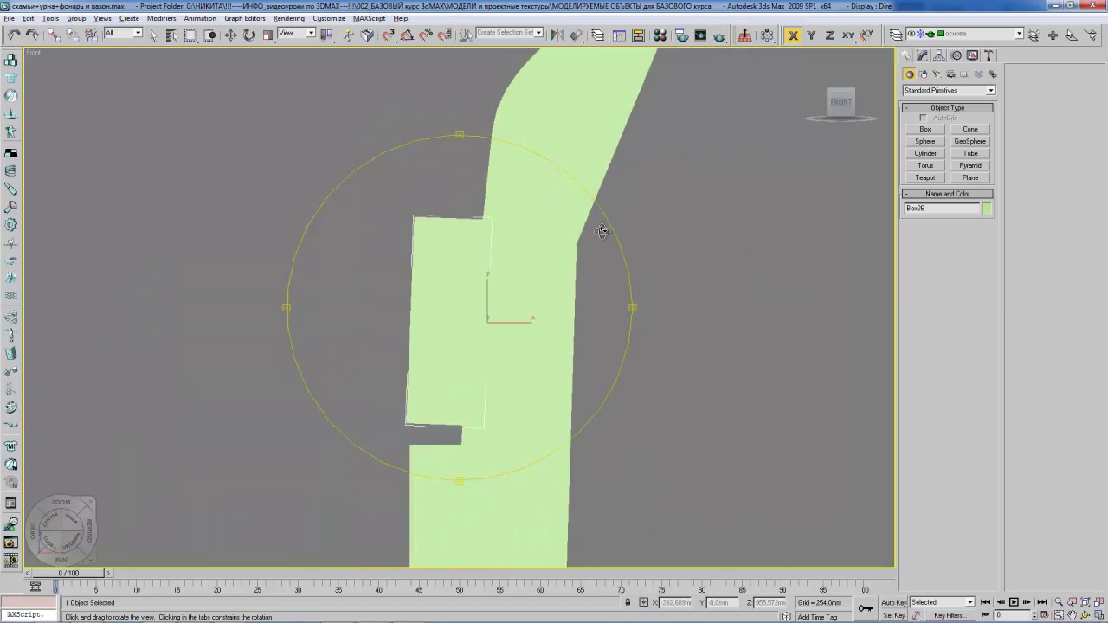
left_click_drag(548, 259, 554, 218)
left_click(925, 141)
- Draw a small sphere beside the support and rotate it 30° with Angle Snap
left_click_drag(412, 226, 418, 197)
key("F4")
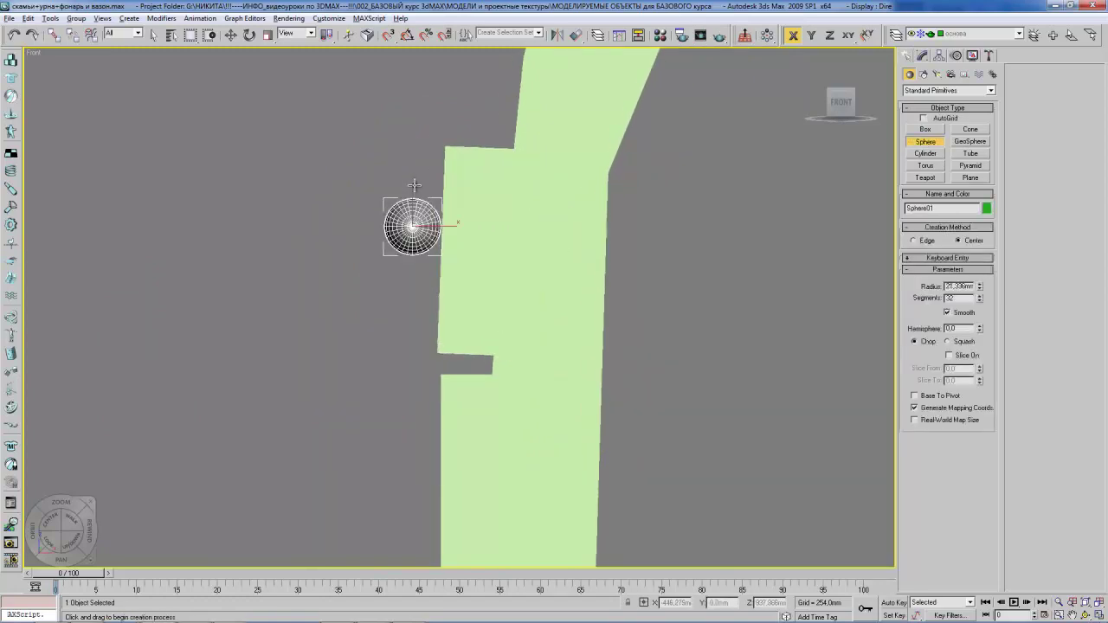
middle_click_drag(417, 198, 436, 201)
key("e")
left_click(407, 35)
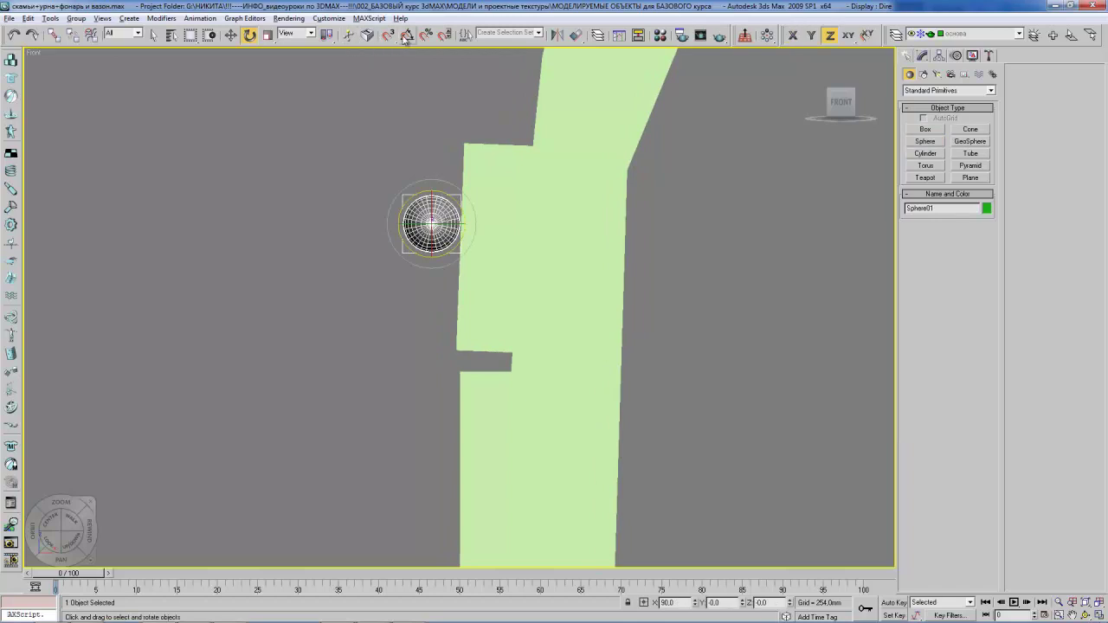
left_click_drag(459, 230, 499, 228)
key("w")
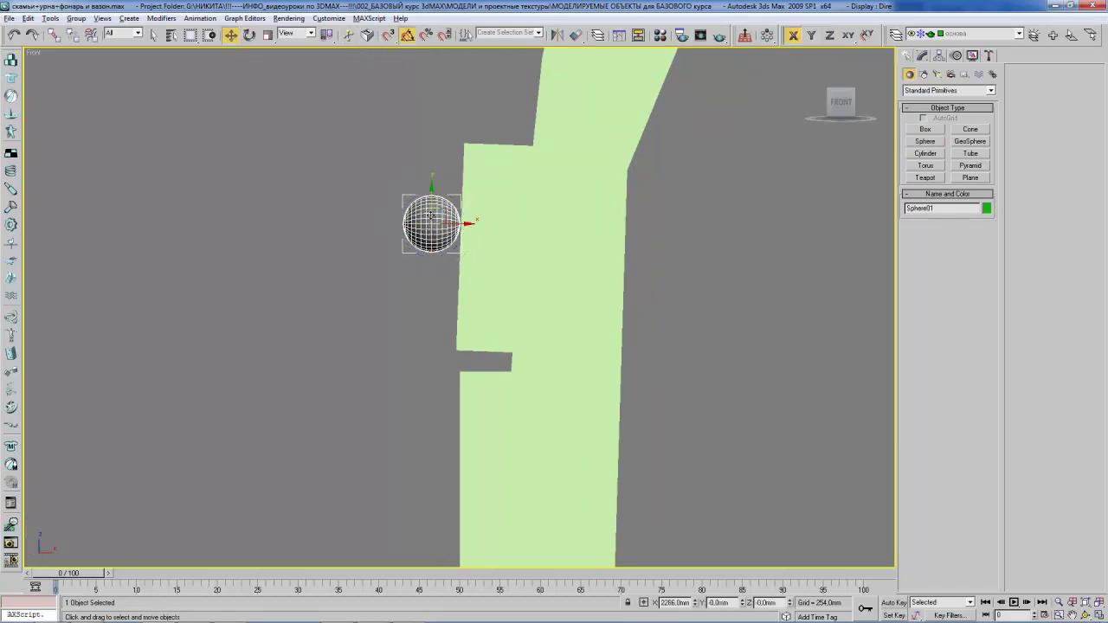
- Convert the sphere to Editable Poly and delete half its polygons to make a hemisphere
right_click(435, 213)
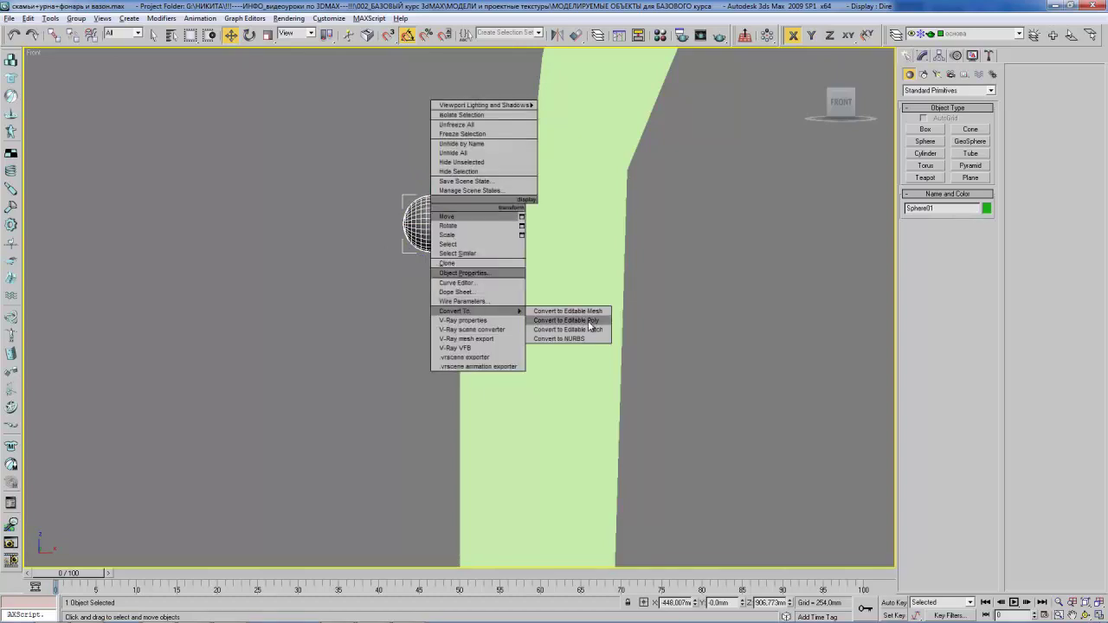
left_click(589, 322)
key("4")
left_click_drag(475, 188, 434, 271)
key("Delete")
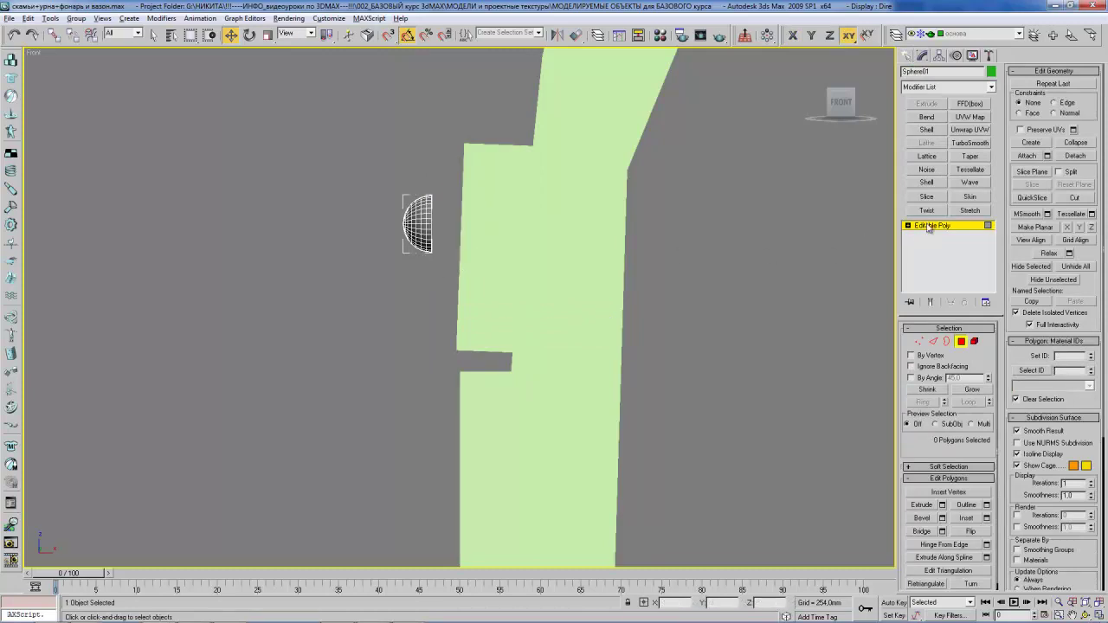
left_click(932, 225)
left_click_drag(452, 231, 491, 232)
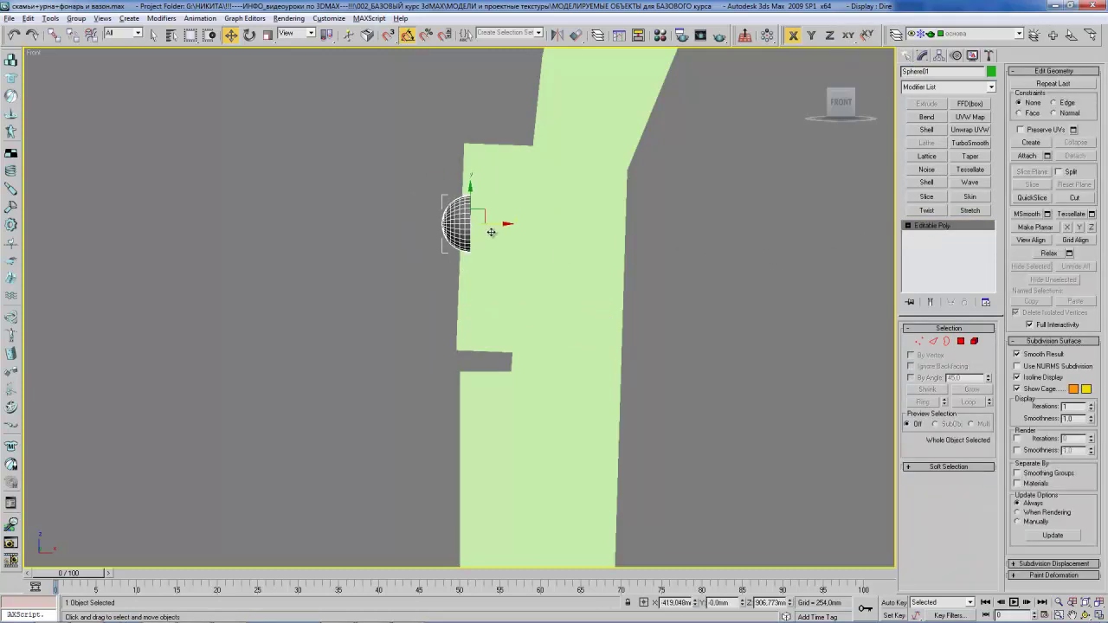
- Align the hemisphere onto the top back slat Box26 and check it in isolation
middle_click_drag(498, 260, 409, 273, "alt")
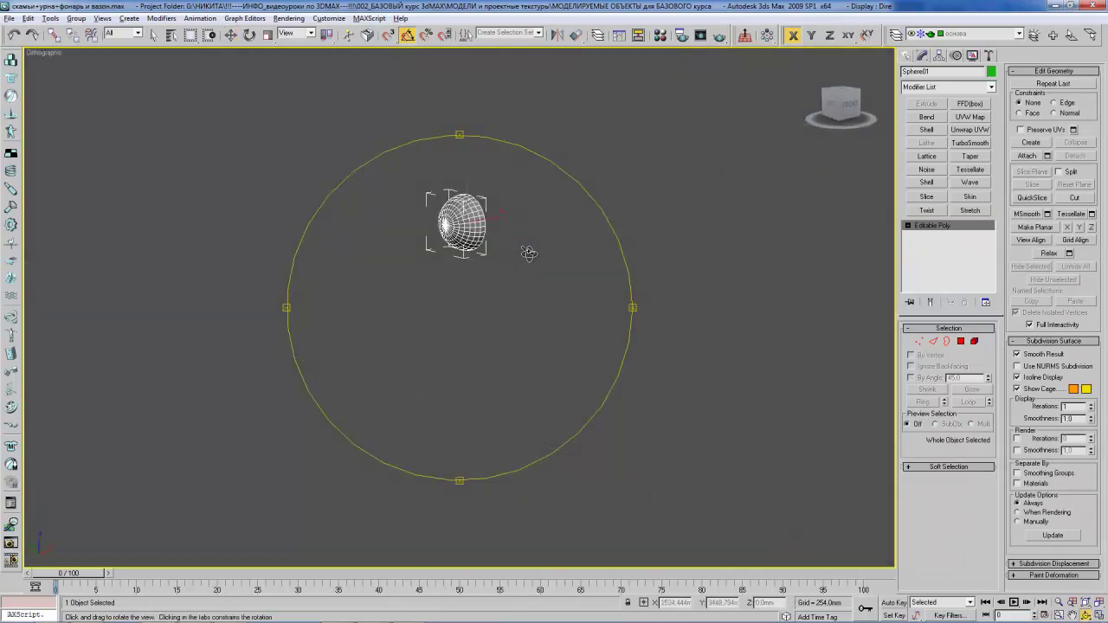
scroll(408, 274, "up", 3)
scroll(554, 292, "up", 2)
key("alt+a")
left_click(452, 232)
left_click(520, 282)
left_click(586, 282)
left_click(558, 410)
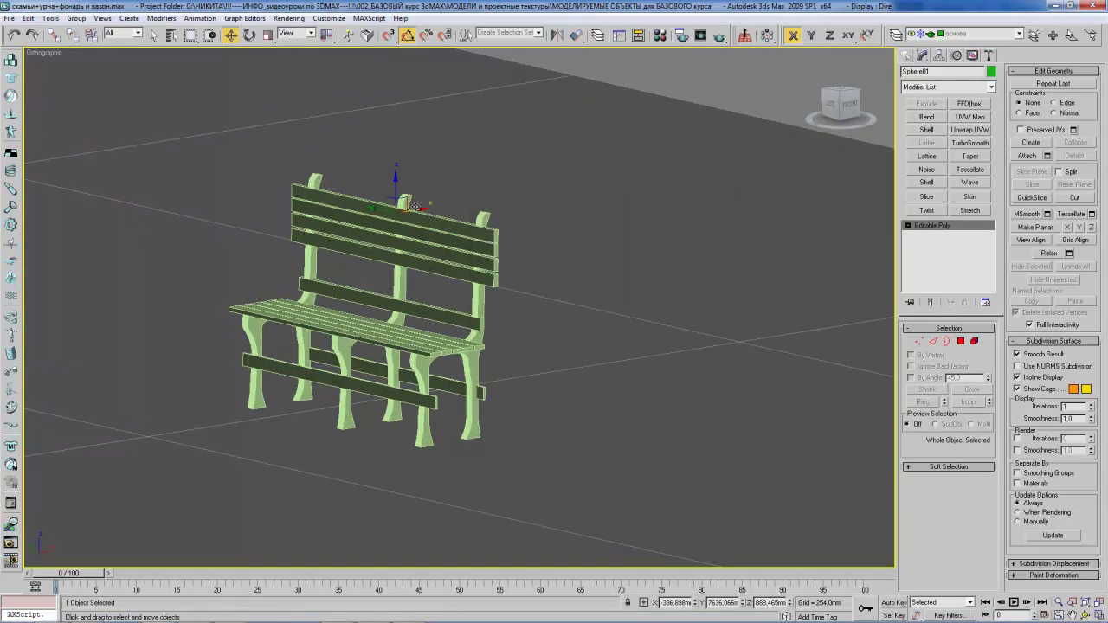
key("alt+q")
key("l")
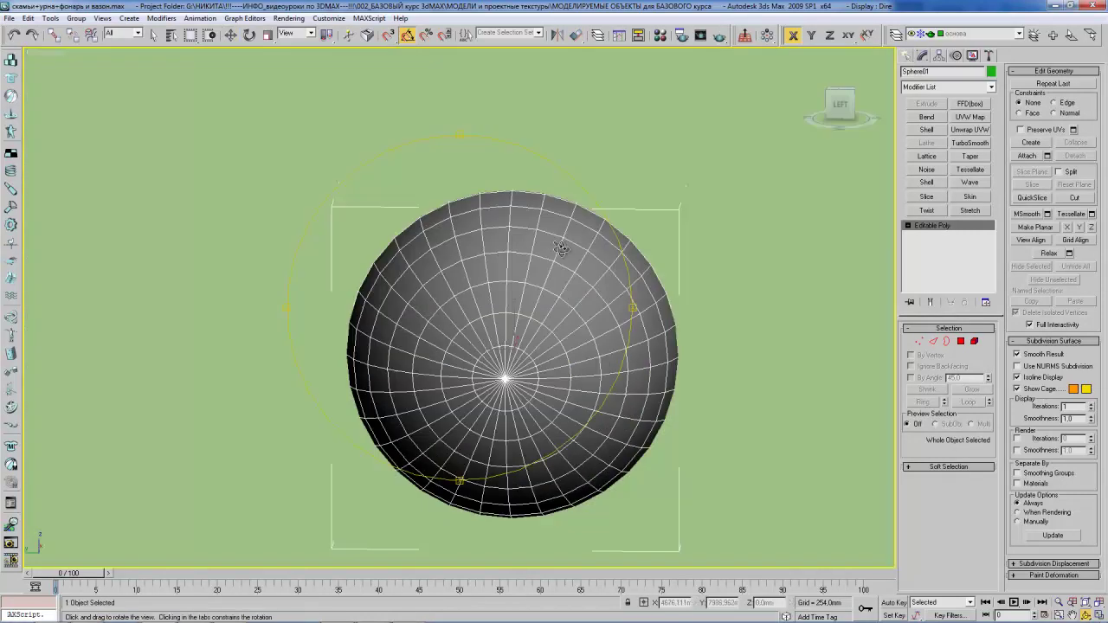
key("alt+q")
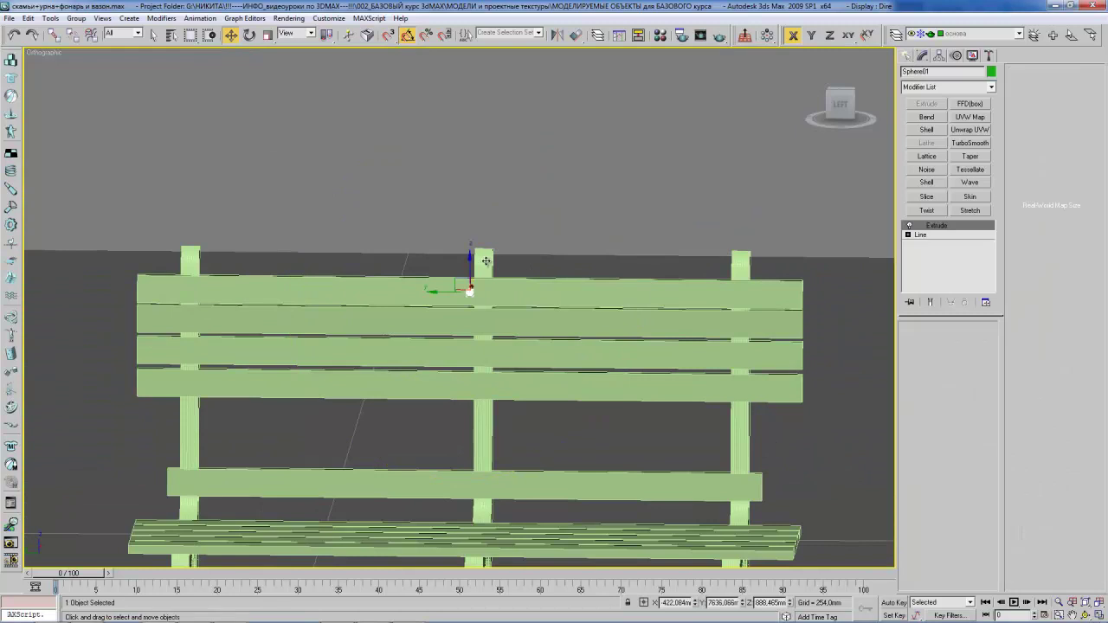
- Align the middle back post to the top plank on Y Position only, center to center
left_click(486, 261)
left_click_drag(448, 529, 436, 531)
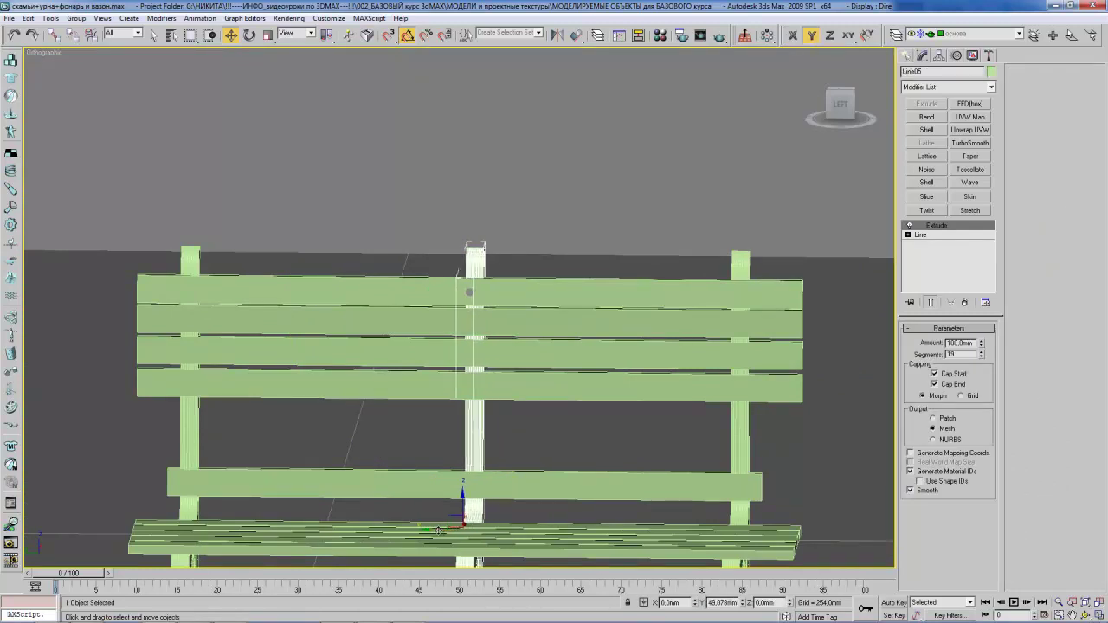
key("alt+a")
left_click(510, 287)
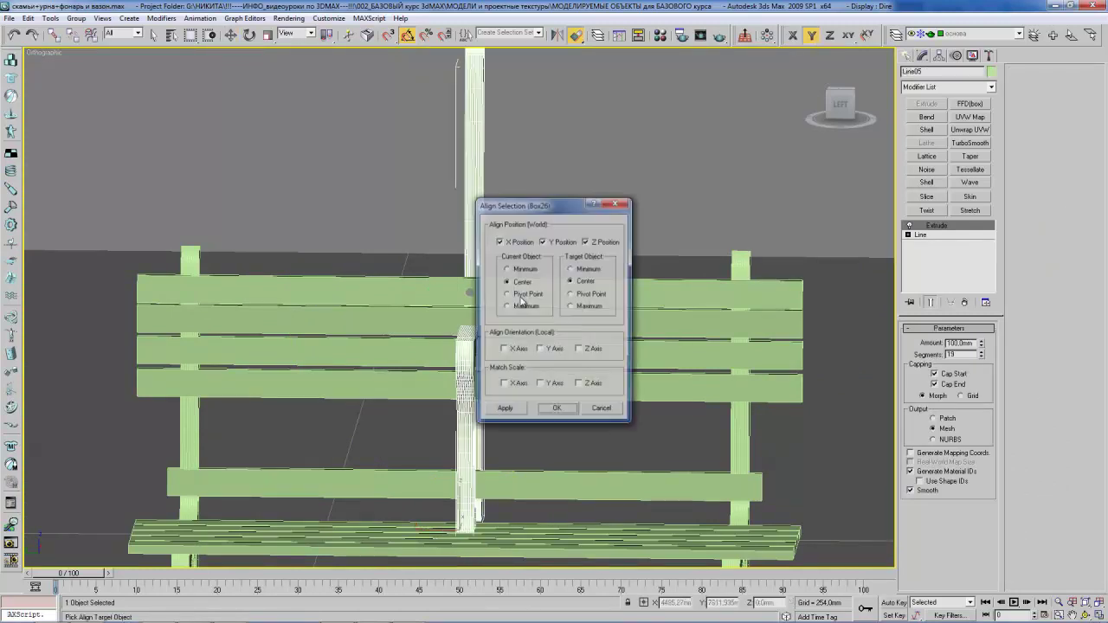
left_click_drag(556, 207, 698, 207)
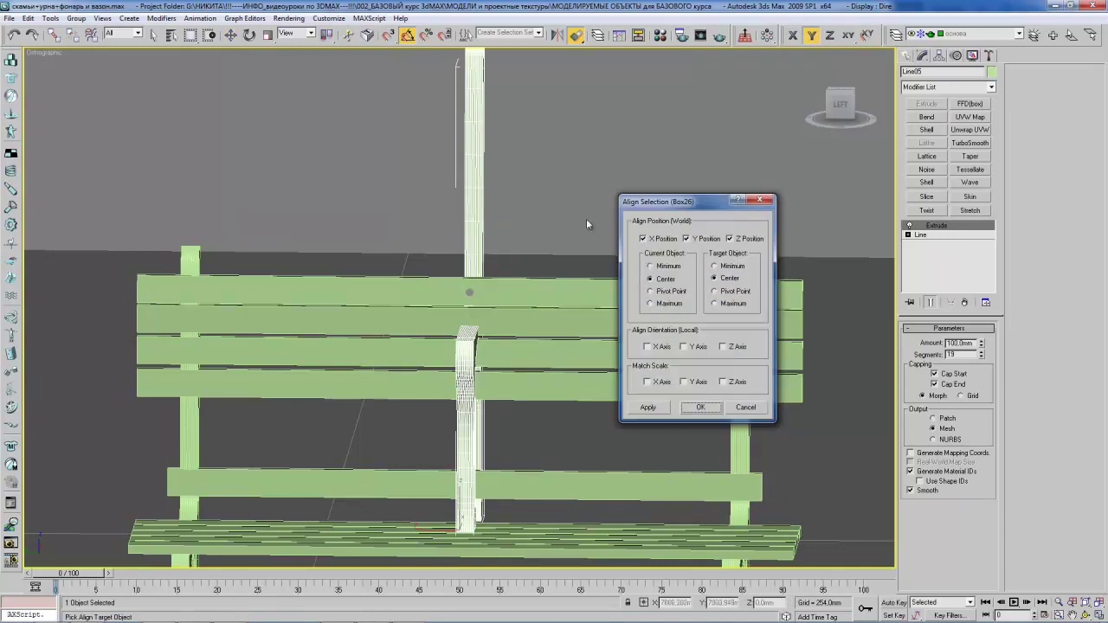
middle_click_drag(519, 294, 554, 254)
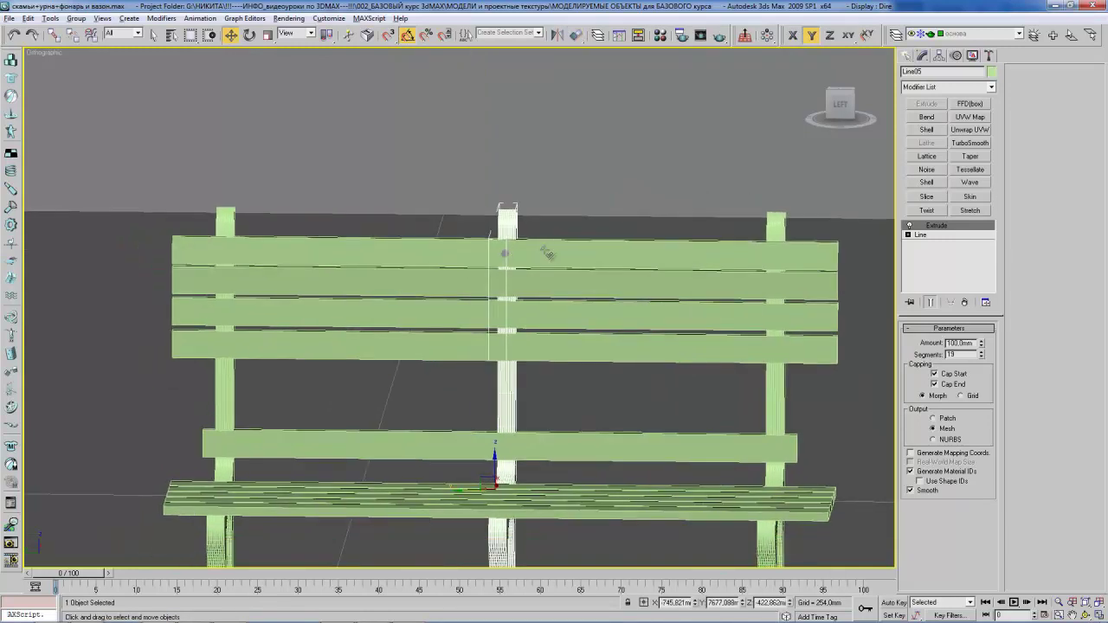
left_click(663, 239)
left_click(732, 239)
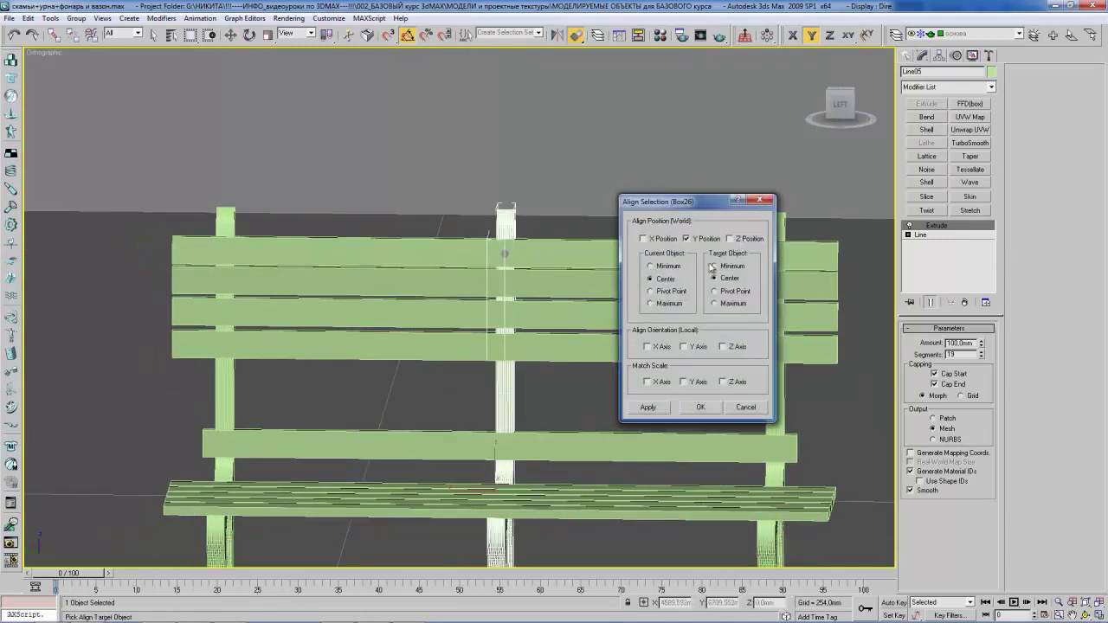
left_click(700, 407)
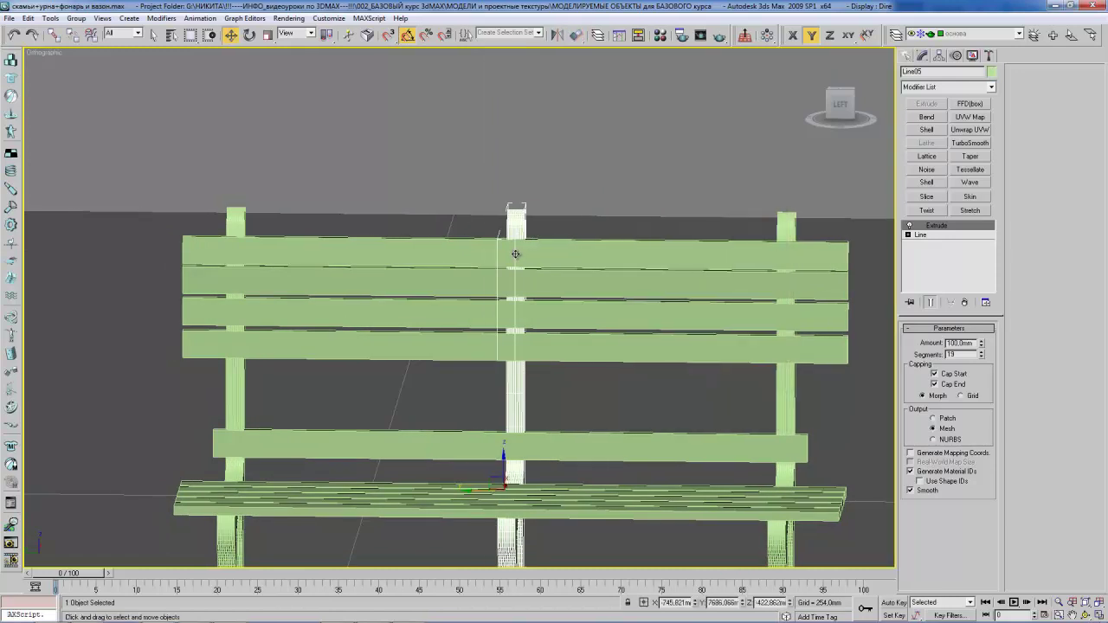
- Toggle the selection between the middle post and top plank to compare them
left_click(566, 162)
left_click(516, 256)
key("F5")
left_click(516, 252)
left_click(530, 159)
left_click(514, 253)
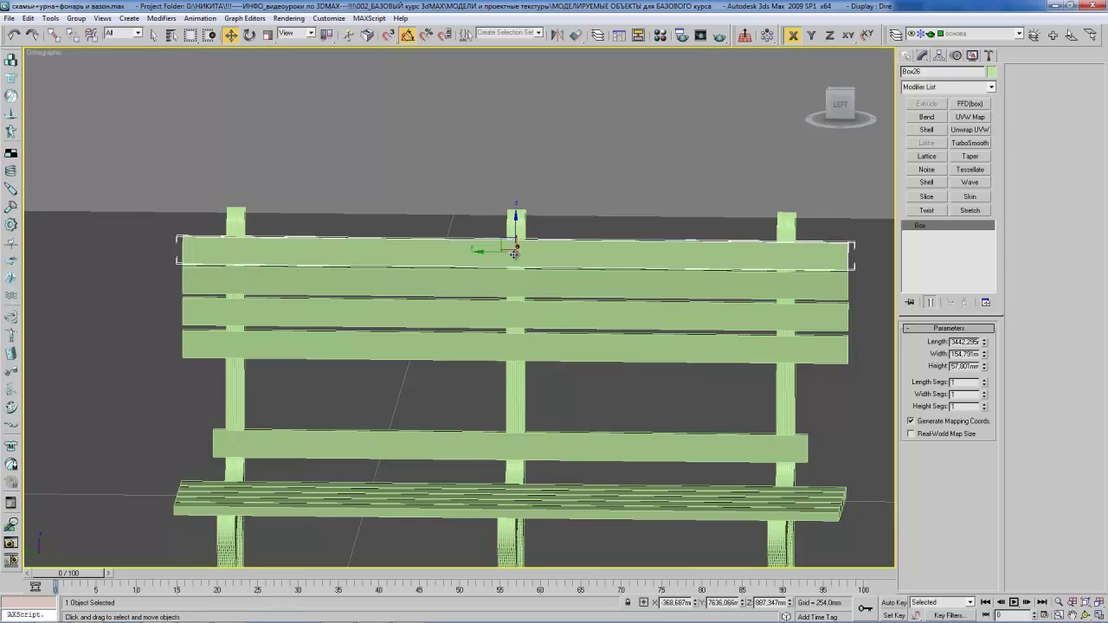
left_click(515, 253)
left_click(515, 254)
left_click(515, 253)
left_click(515, 253)
left_click(516, 253)
- Clear the selection and open the Layer Manager
left_click(537, 223)
left_click(515, 251)
left_click(515, 251)
left_click(588, 167)
left_click(896, 35)
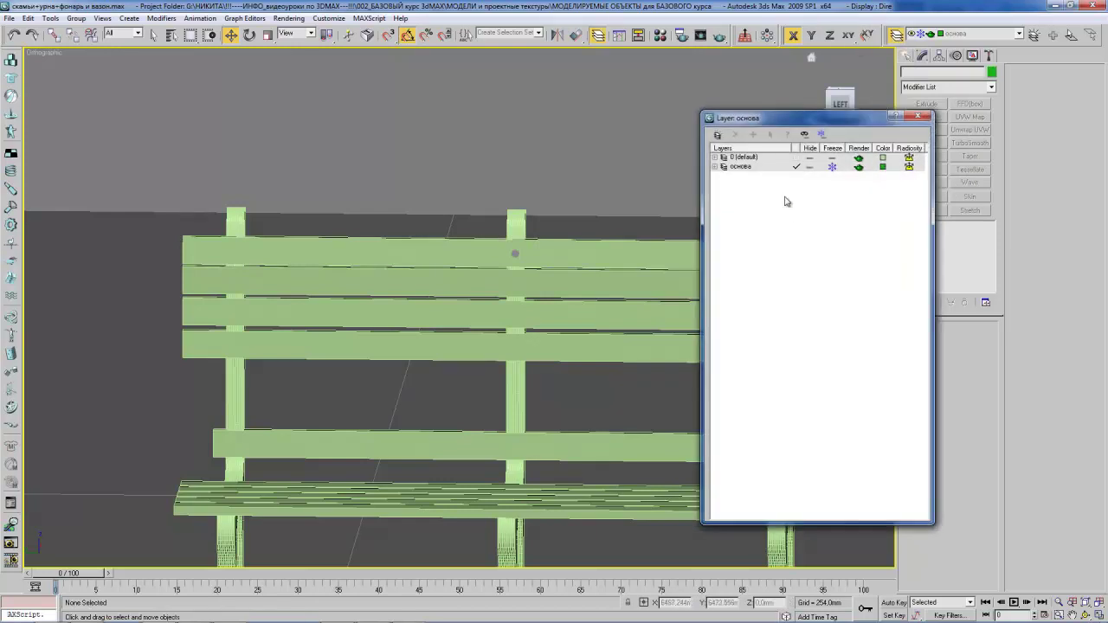
- Unfreeze основа, put Sphere01 on a new layer named клепки, and open the object colour picker
left_click(832, 167)
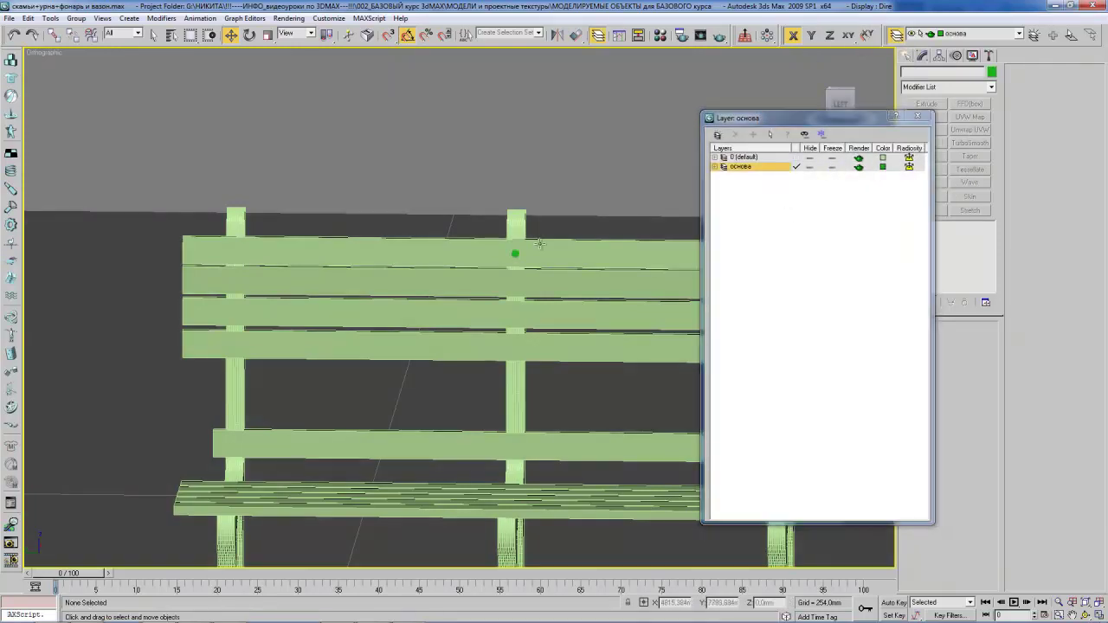
left_click(515, 254)
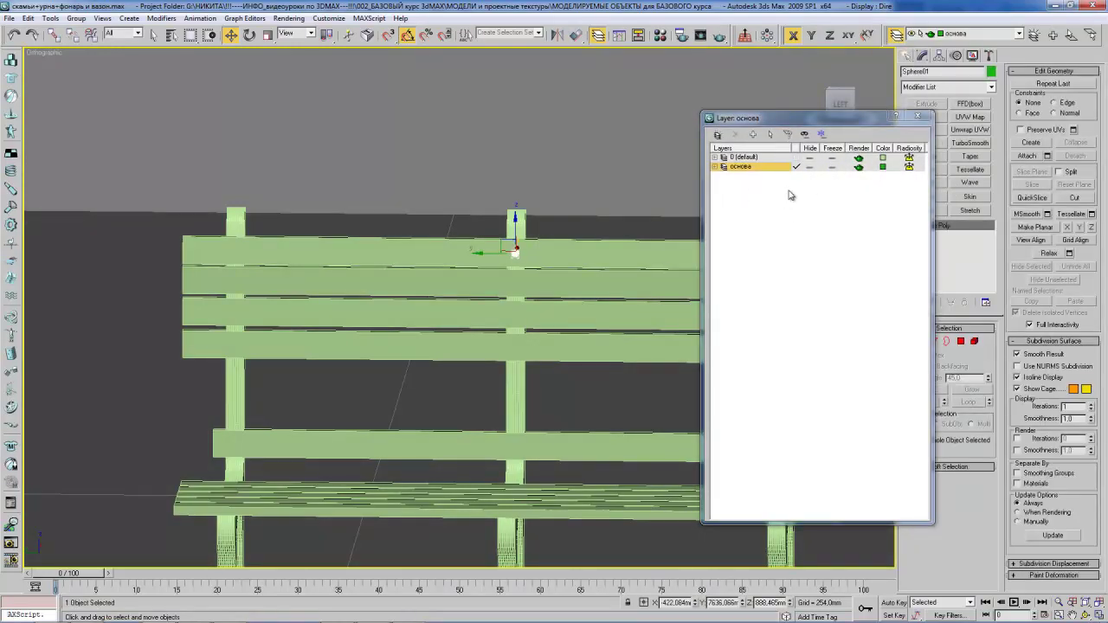
left_click(717, 135)
left_click(740, 166)
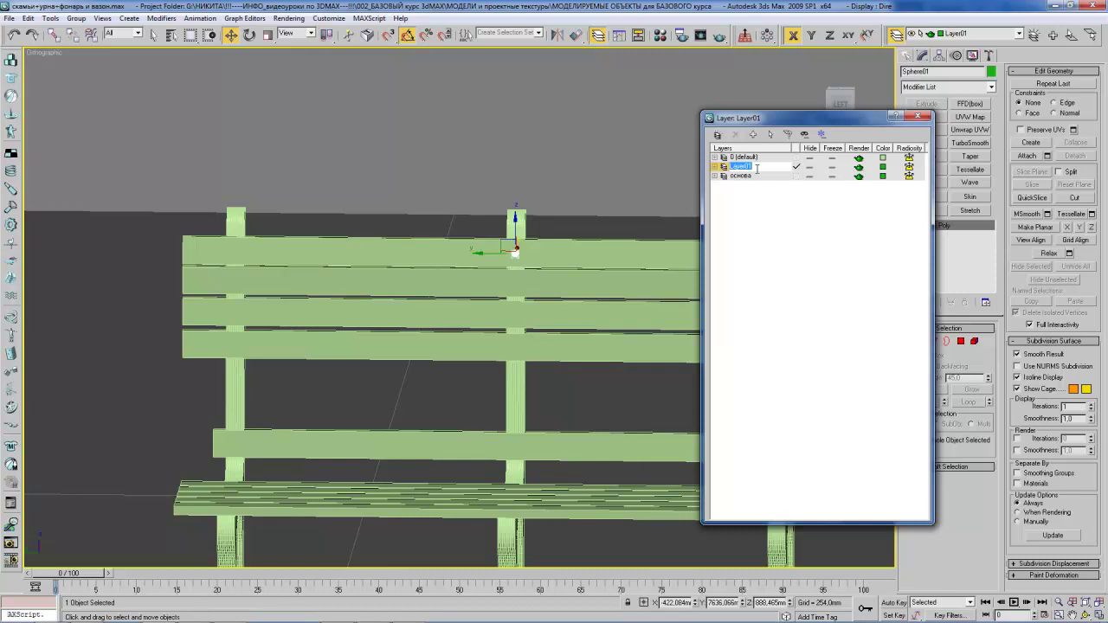
type("клепки")
key("Return")
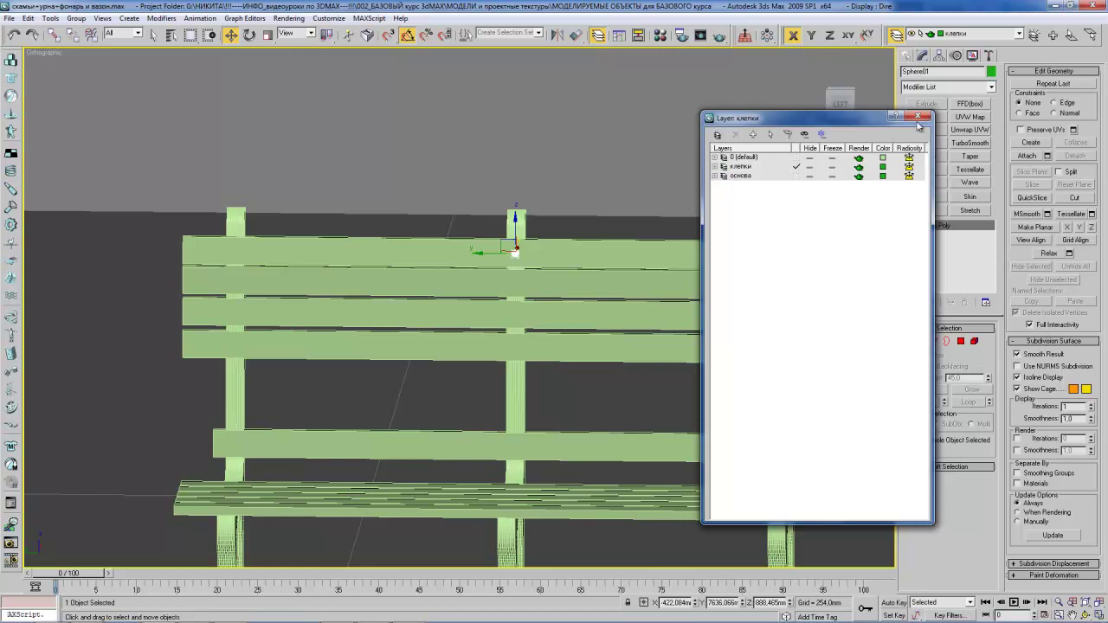
left_click(919, 118)
left_click(992, 73)
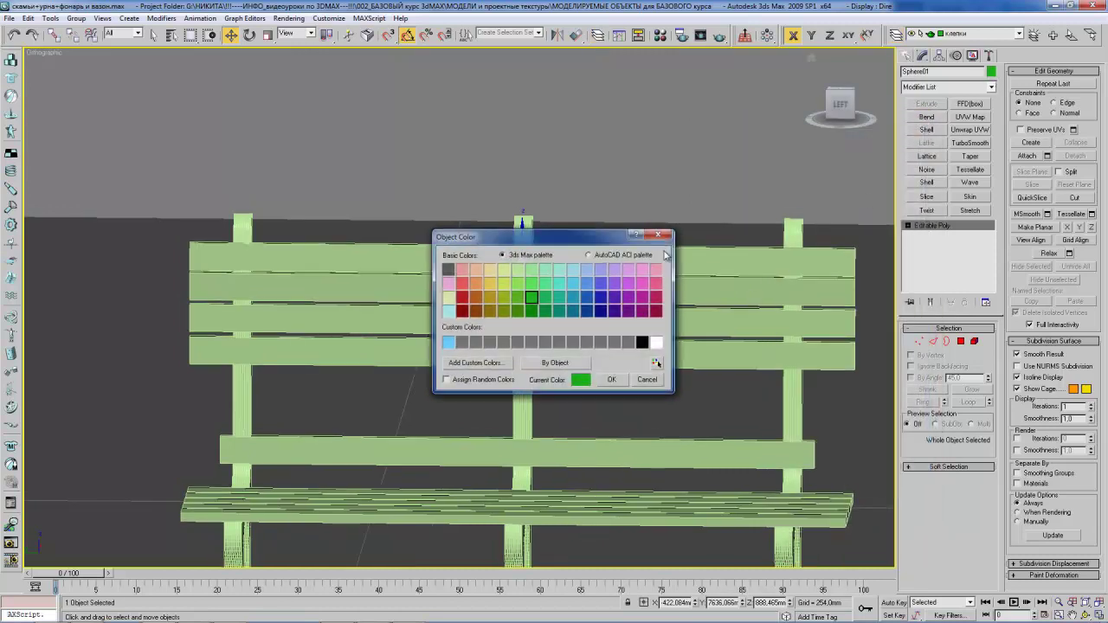
- Accept the dark rivet colour and frame the sphere in the Left view
left_click(612, 379)
middle_click_drag(522, 251, 537, 216, "alt")
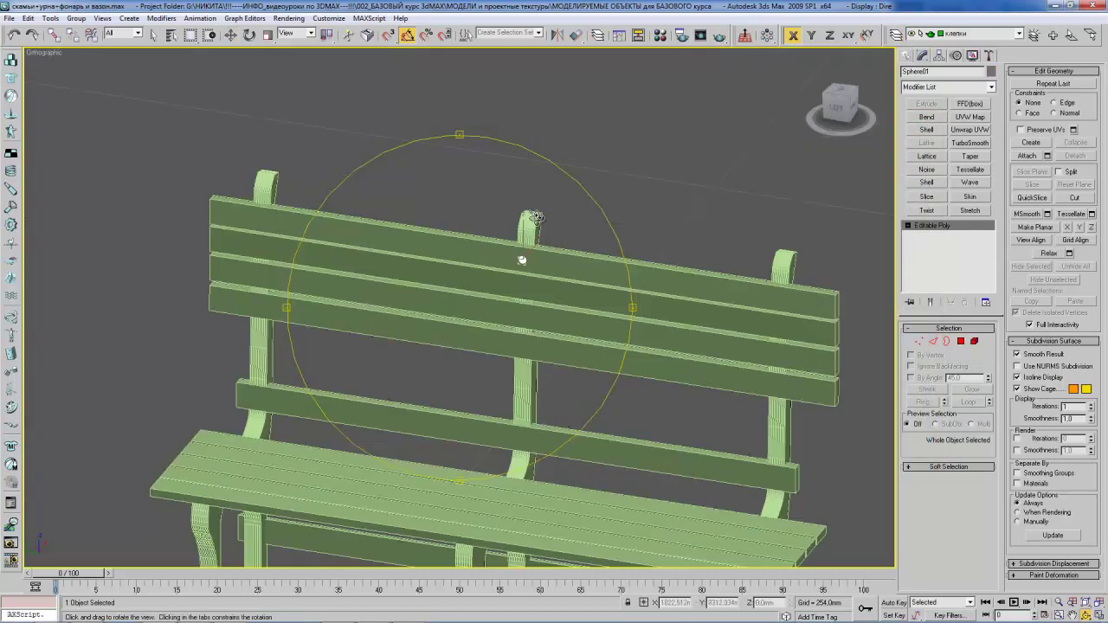
middle_click_drag(497, 263, 536, 278, "alt")
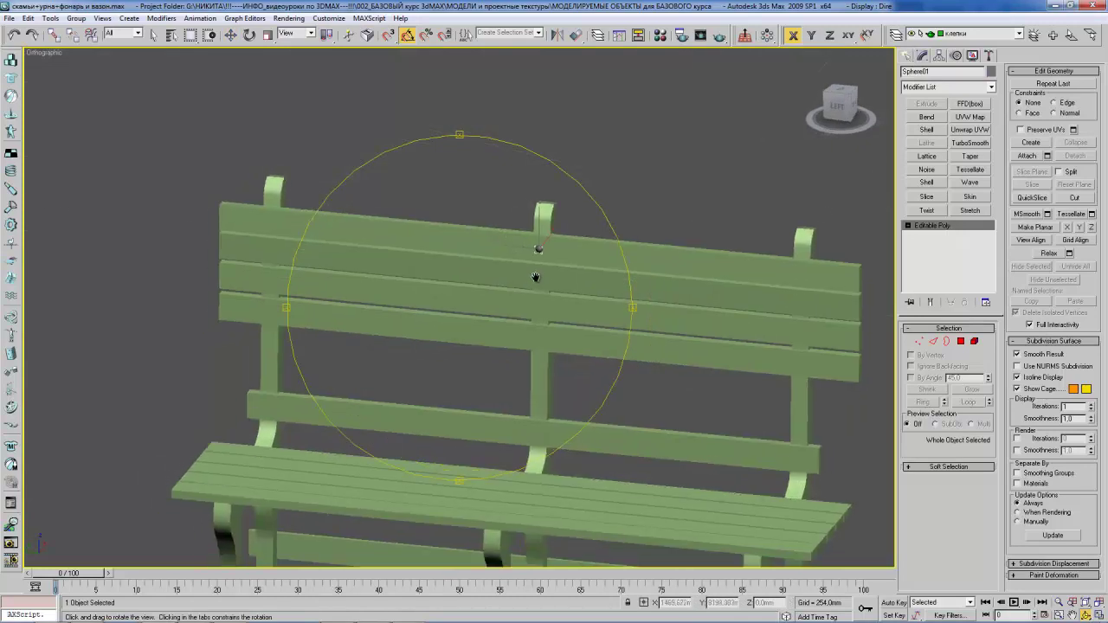
key("f")
key("l")
scroll(556, 263, "down", 2)
scroll(603, 267, "down", 2)
scroll(571, 267, "down", 3)
scroll(549, 268, "down", 3)
key("w")
middle_click_drag(470, 341, 487, 219)
- Shift-copy the rivet sphere down onto the next two back planks
left_click_drag(475, 160, 475, 259, "shift")
left_click(563, 370)
mouse_move(563, 370)
middle_mouse_down("alt")
mouse_move(532, 225)
mouse_move(498, 167)
middle_mouse_up("alt")
left_click_drag(477, 164, 466, 263, "shift")
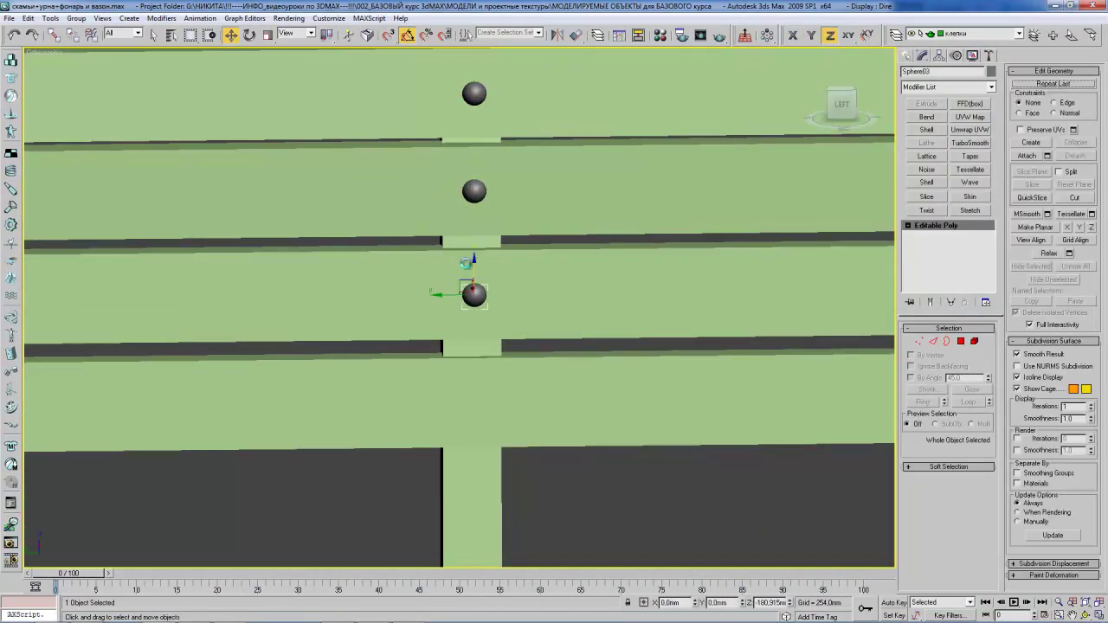
left_click(555, 366)
- Nudge the three rivets sideways, then copy Sphere03 down onto the fourth plank
middle_click_drag(540, 233, 461, 236, "alt")
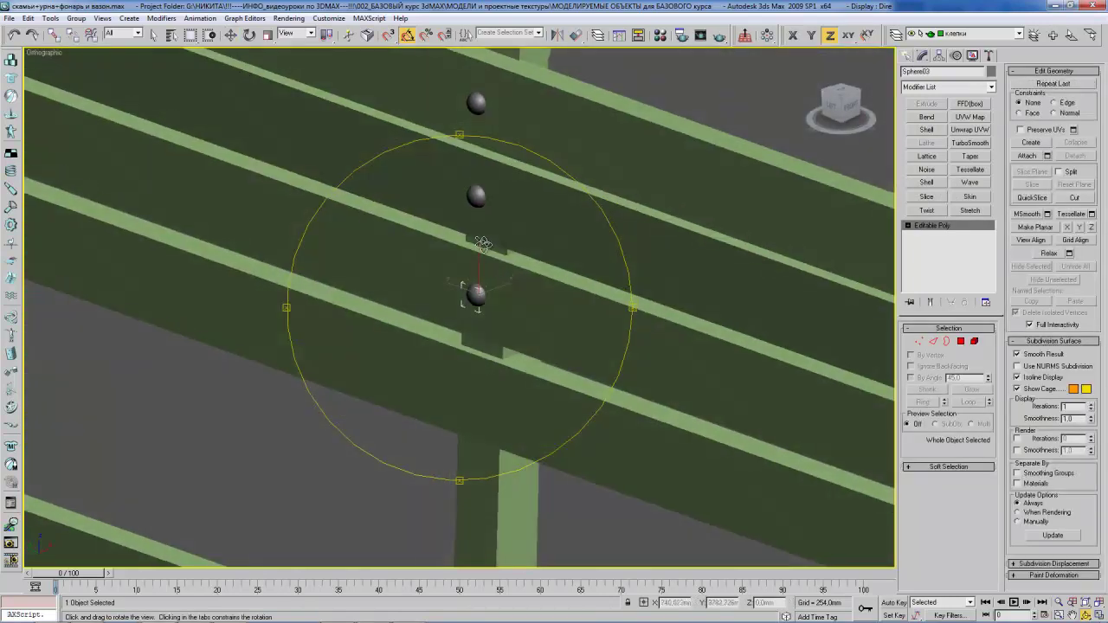
left_click(460, 234, "ctrl")
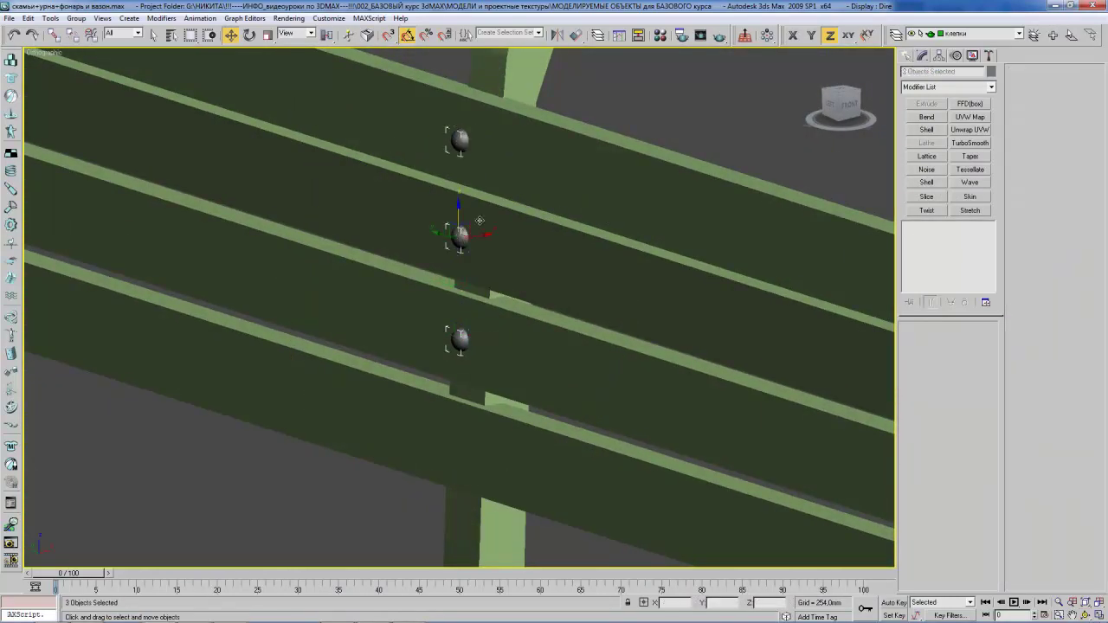
left_click_drag(485, 234, 489, 235)
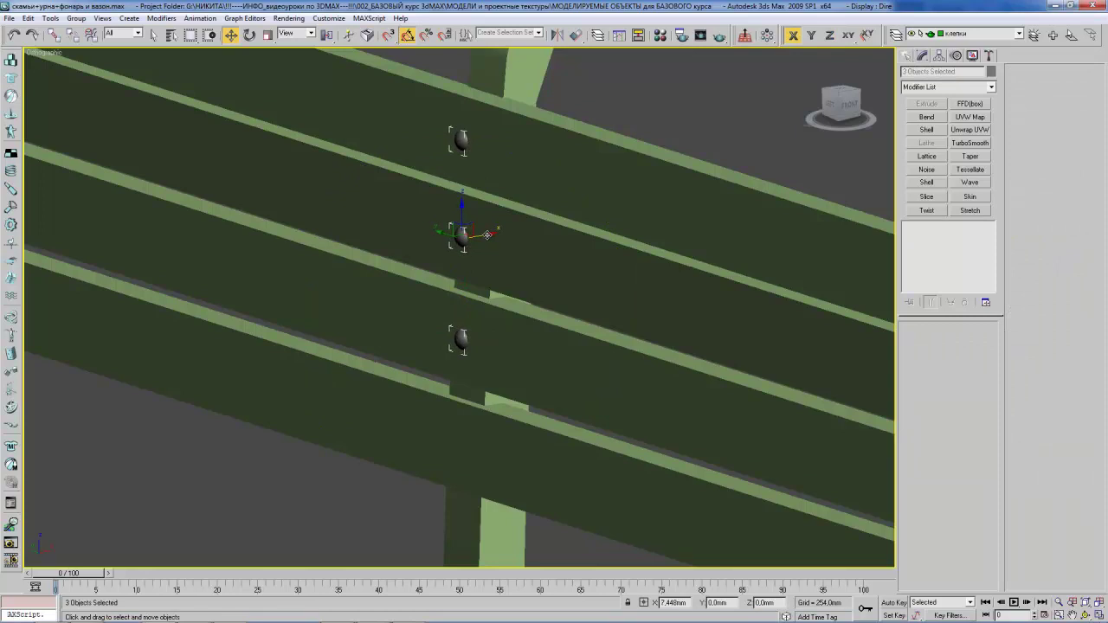
mouse_move(489, 235)
middle_mouse_down("alt")
mouse_move(539, 213)
mouse_move(495, 248)
mouse_move(566, 275)
middle_mouse_up("alt")
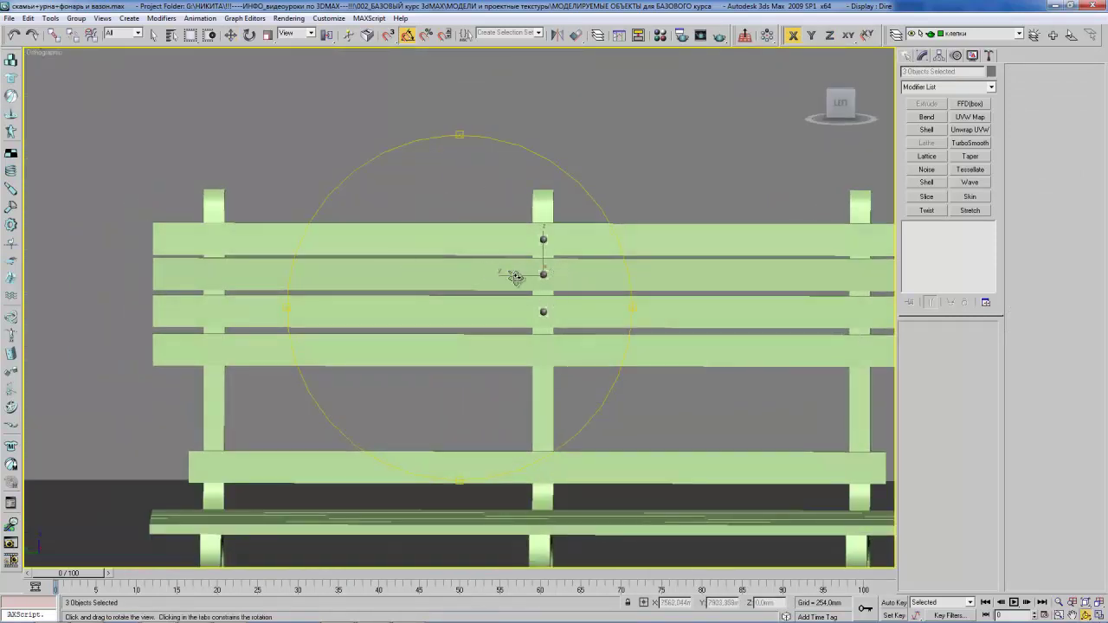
left_click(543, 315)
left_click(543, 312)
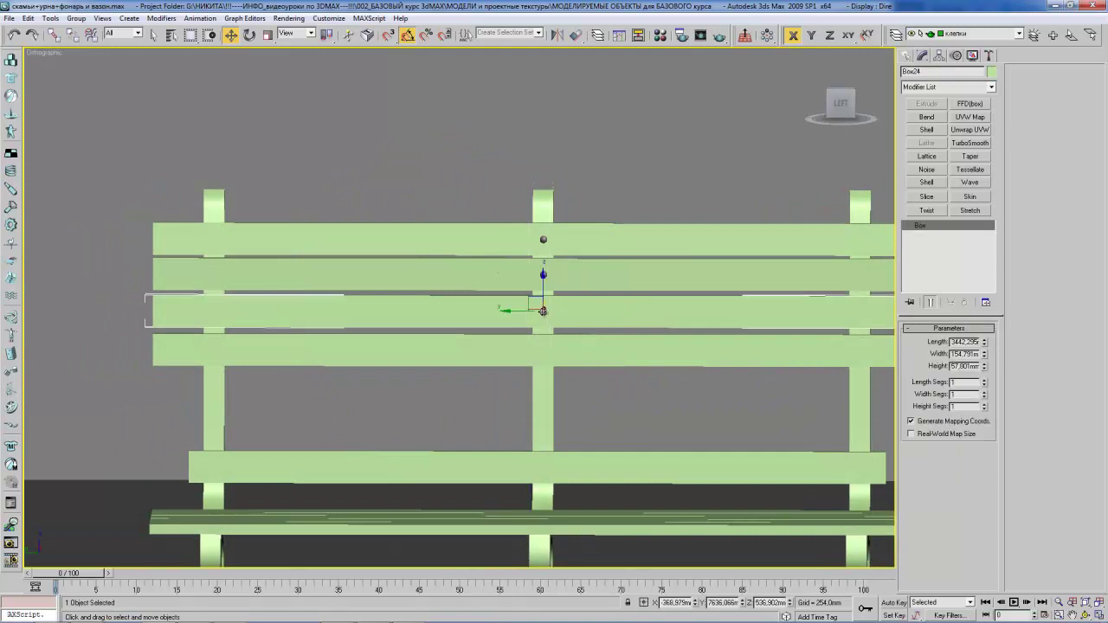
key("z")
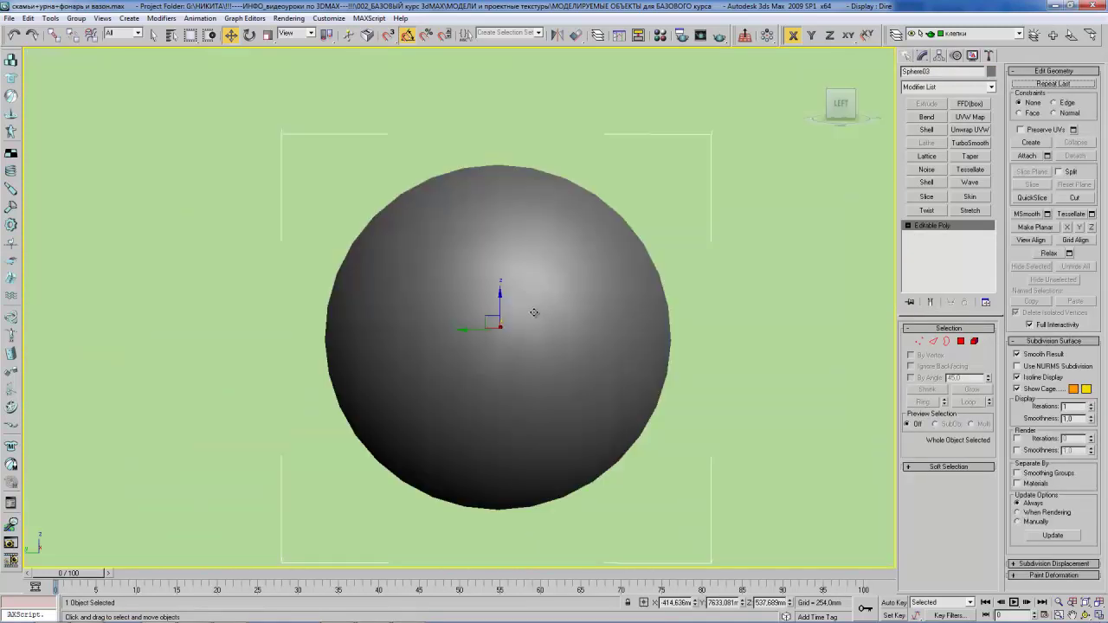
key("t")
scroll(530, 306, "down", 5)
scroll(515, 321, "down", 4)
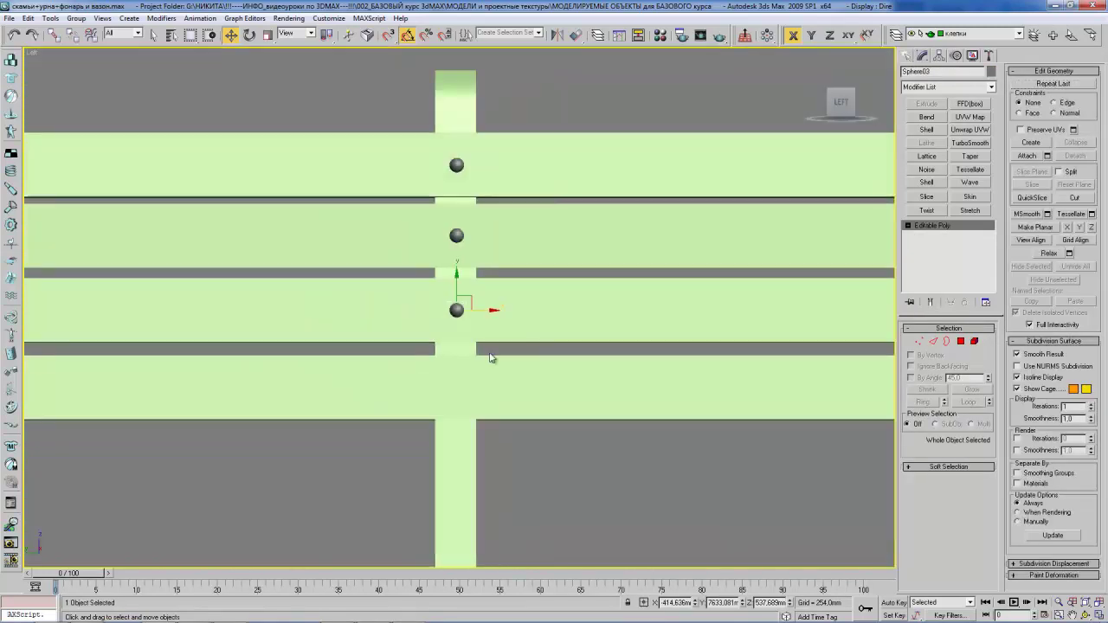
left_click_drag(489, 234, 477, 311, "shift")
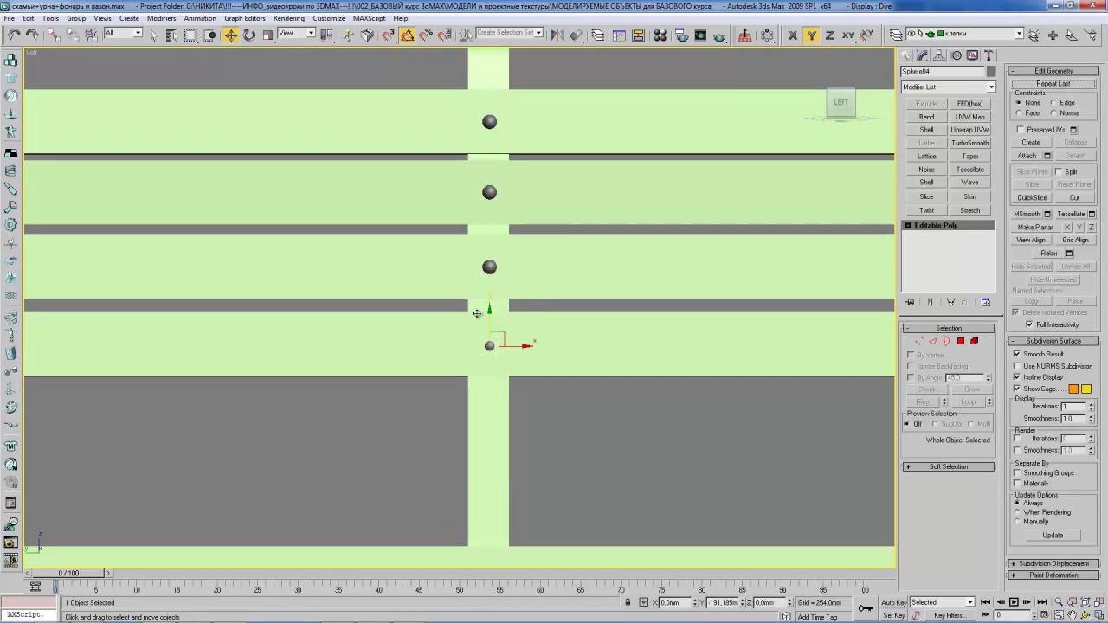
left_click(563, 366)
- Select all four rivets and Shift-drag a copy across to the left post
middle_click_drag(527, 291, 515, 339, "alt")
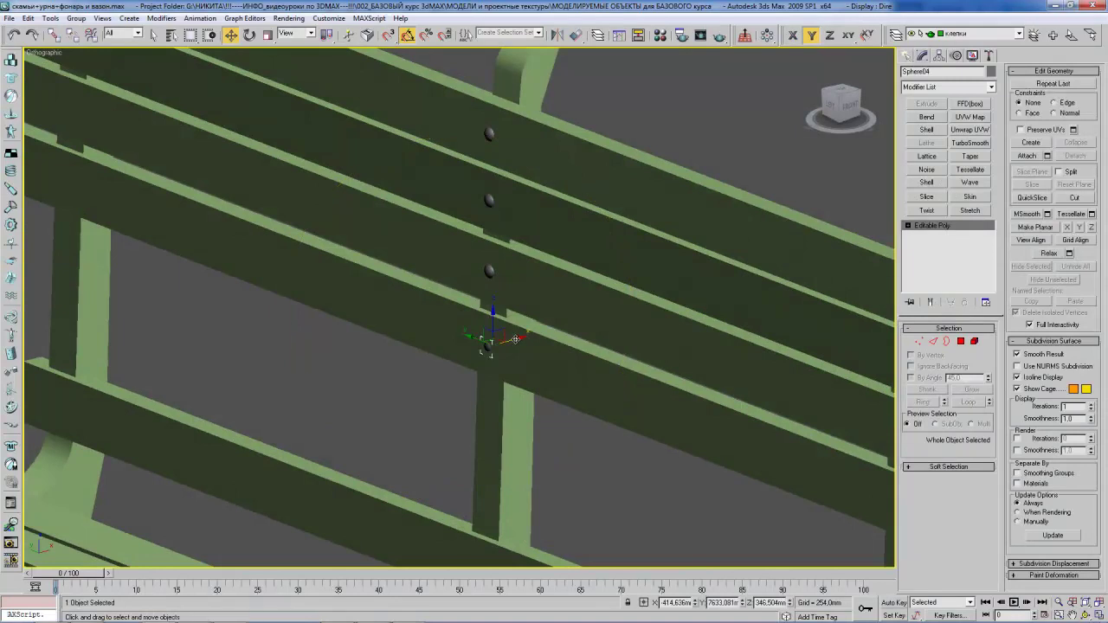
mouse_move(666, 321)
middle_mouse_down("alt")
mouse_move(551, 258)
mouse_move(509, 279)
middle_mouse_up("alt")
left_click(510, 286, "ctrl")
left_click(510, 249, "ctrl")
left_click(510, 213, "ctrl")
left_click_drag(478, 265, 171, 256, "shift")
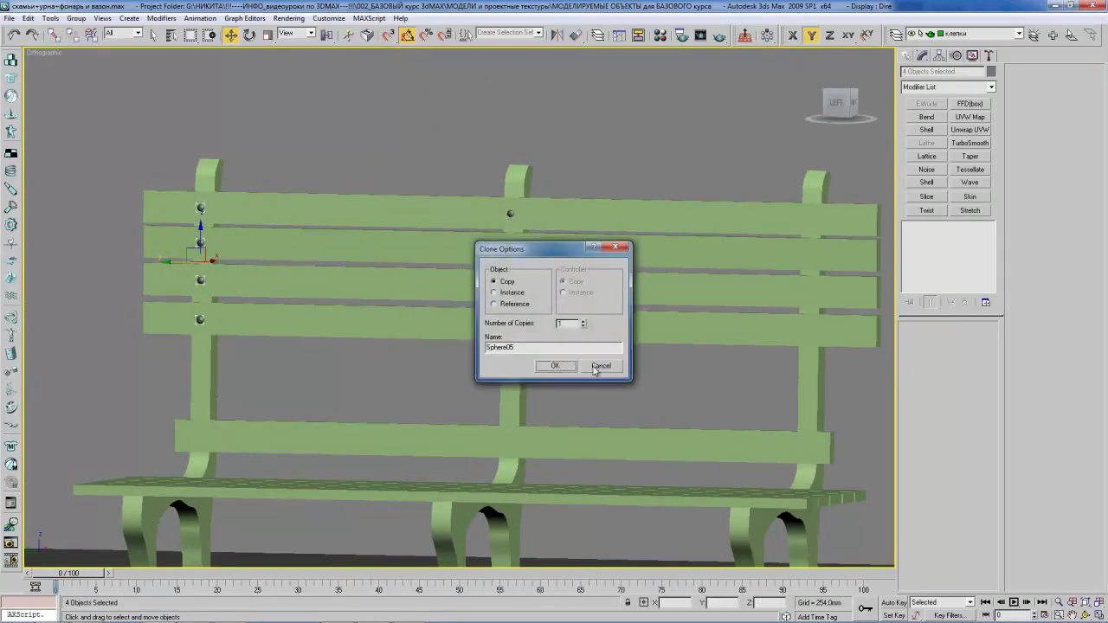
- Confirm the left-post rivet copies and clone the four rivets onto the right post
left_click(555, 359)
middle_click_drag(555, 359, 411, 277, "alt")
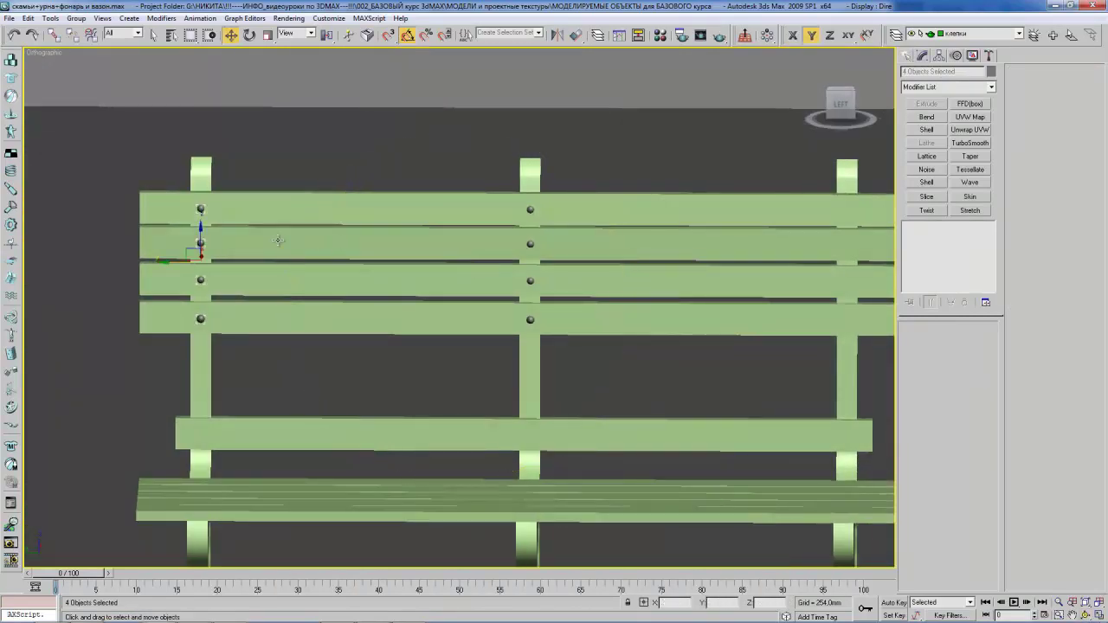
left_click_drag(173, 262, 817, 263)
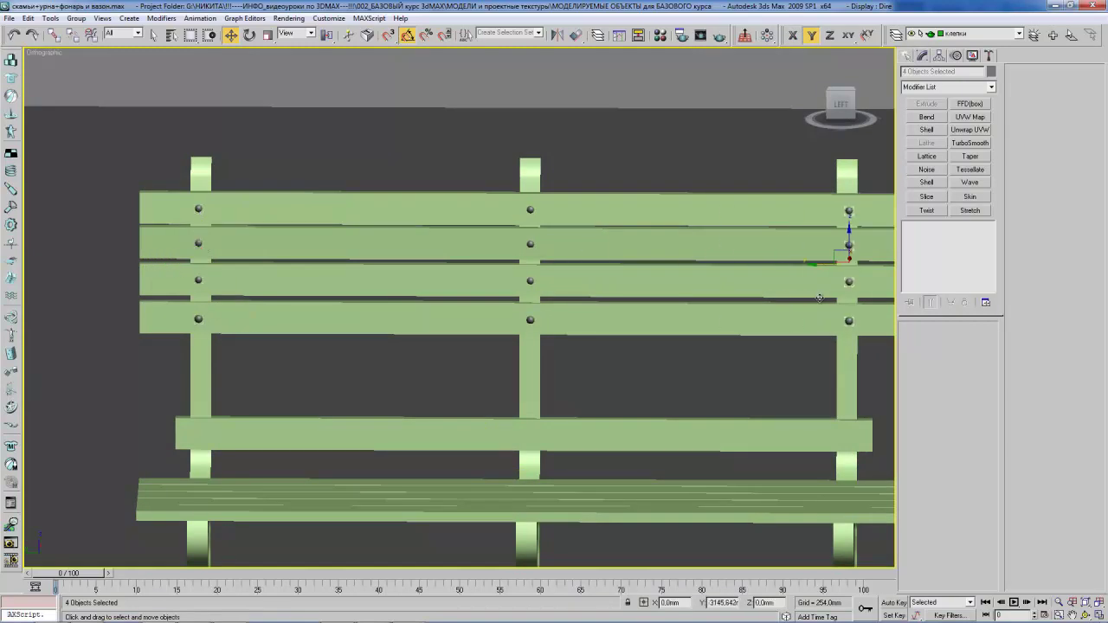
left_click(550, 366)
- Copy single rivets down onto the lower back rail and position them, ending with Sphere14
middle_click_drag(551, 367, 558, 303)
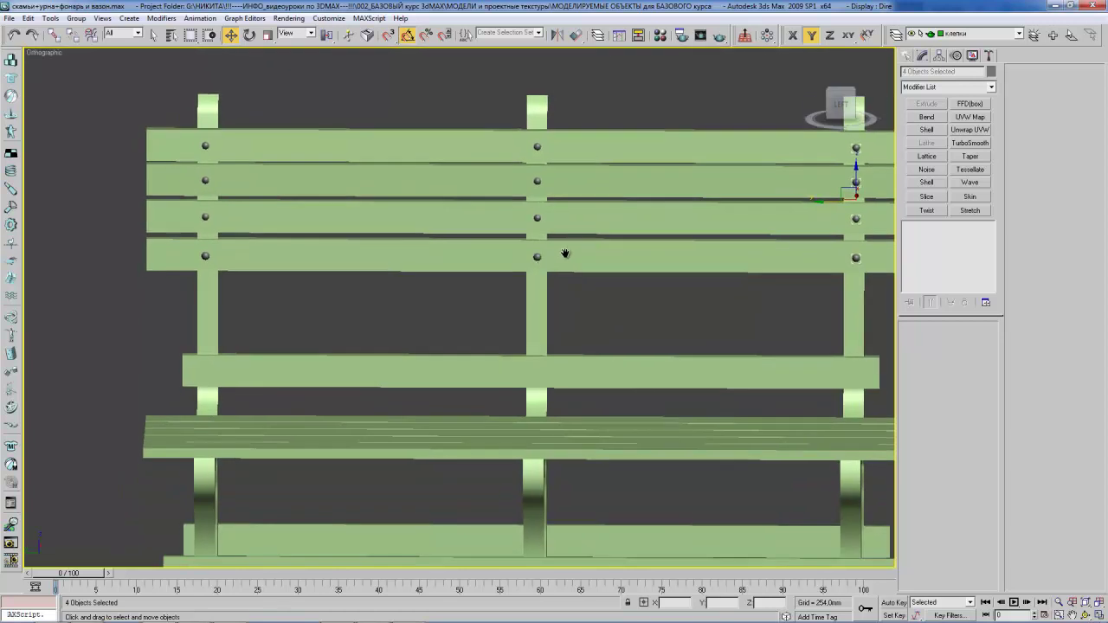
left_click(537, 255)
left_click_drag(541, 234, 555, 389, "shift")
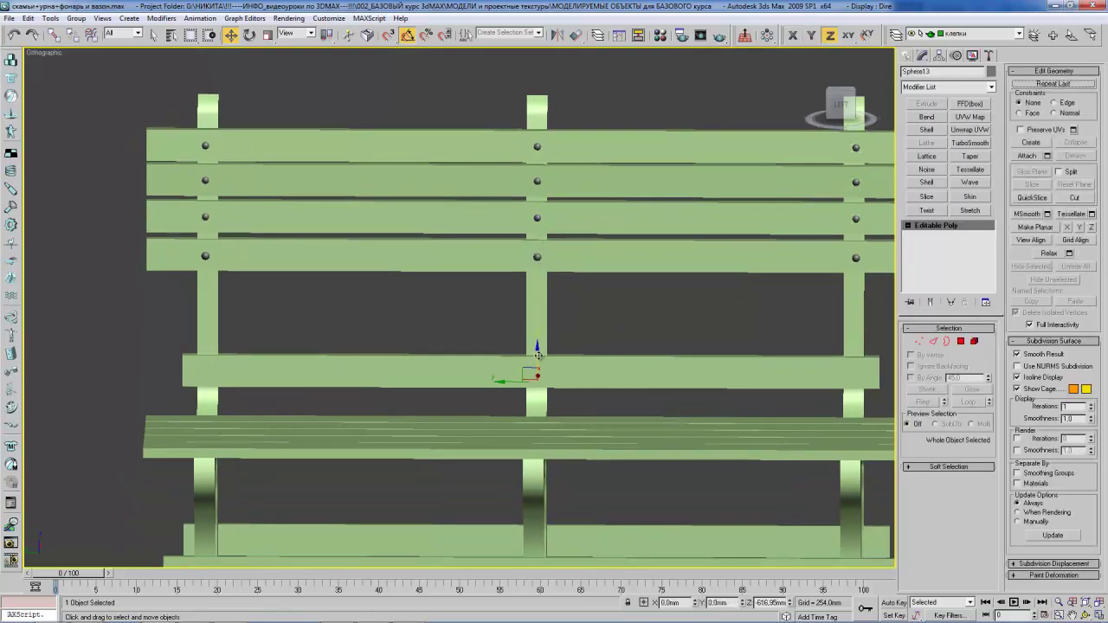
left_click(555, 365)
middle_click_drag(555, 315, 485, 324, "alt")
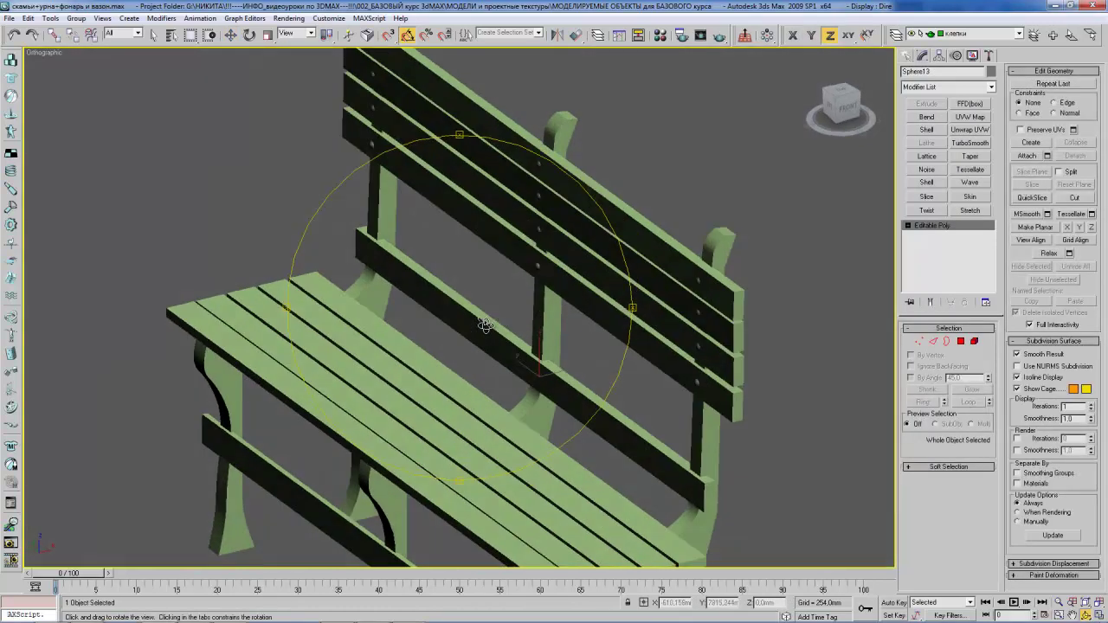
scroll(507, 321, "up", 5)
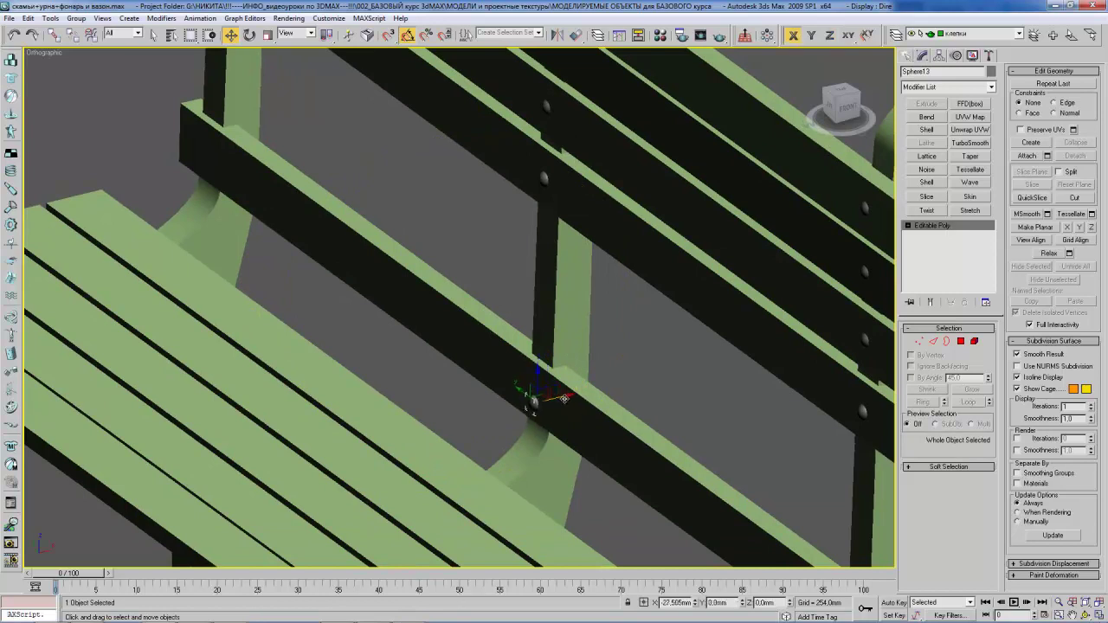
mouse_move(535, 386)
left_mouse_down()
mouse_move(540, 367)
mouse_move(506, 391)
left_mouse_up()
key("l")
key("ctrl+r")
mouse_move(522, 340)
left_mouse_down()
mouse_move(526, 318)
mouse_move(303, 332)
left_mouse_up()
key("w")
left_click(556, 367)
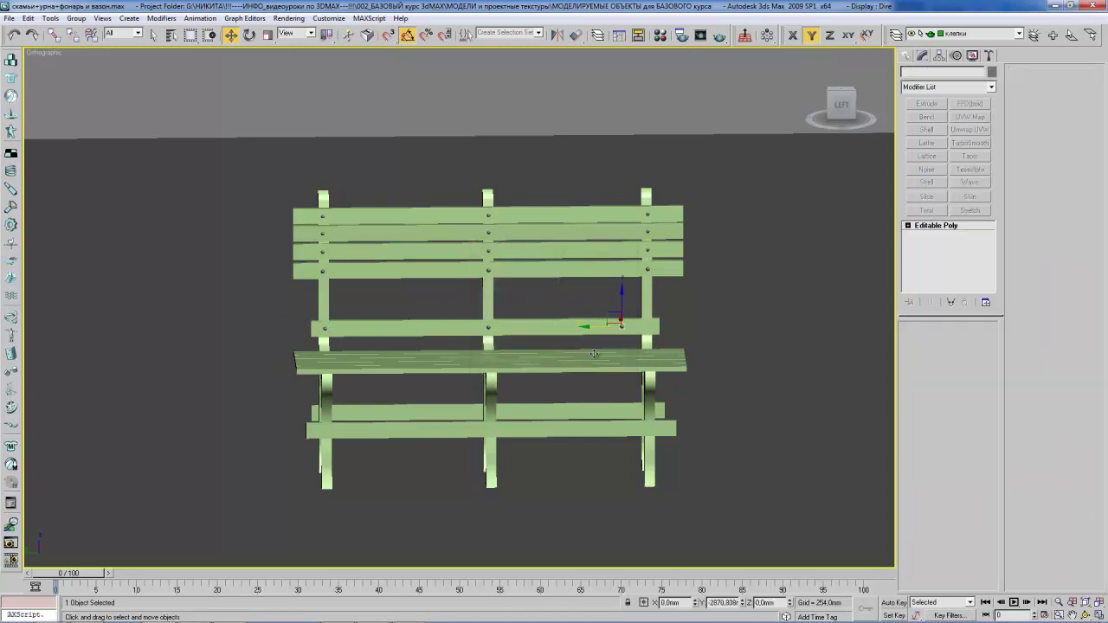
- Make the first two Copy clones of the bolt sphere along the bench seat
left_click_drag(586, 354, 617, 358)
left_click(561, 364)
key("ctrl+r")
mouse_move(532, 268)
left_mouse_down()
mouse_move(505, 247)
mouse_move(534, 265)
left_mouse_up()
right_click(637, 327)
middle_click_drag(637, 327, 634, 332, "alt")
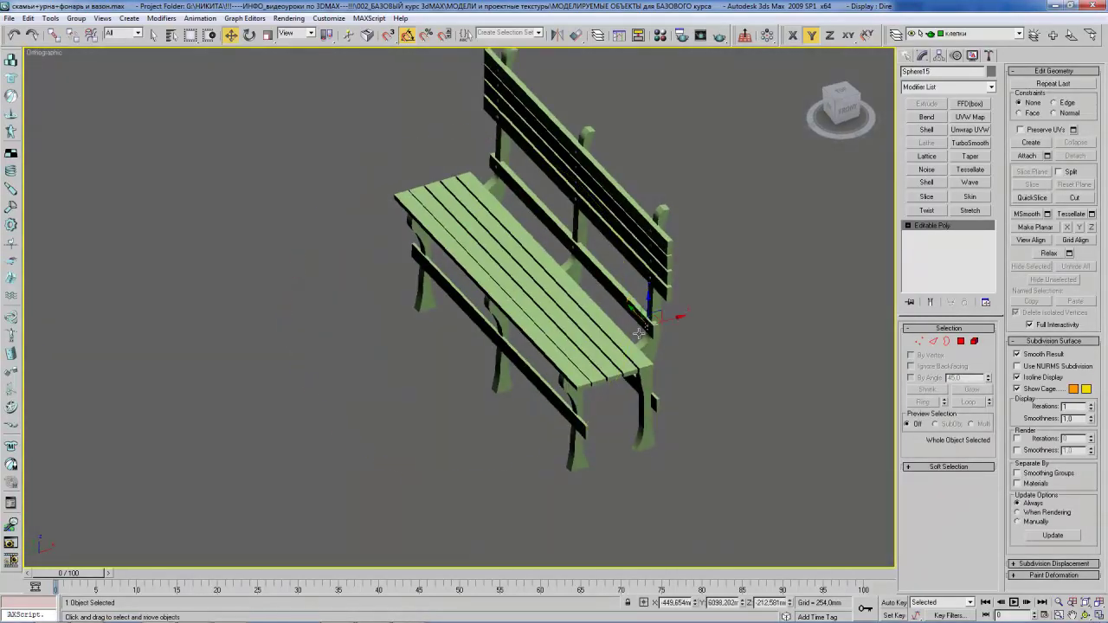
left_click_drag(672, 321, 645, 322, "shift")
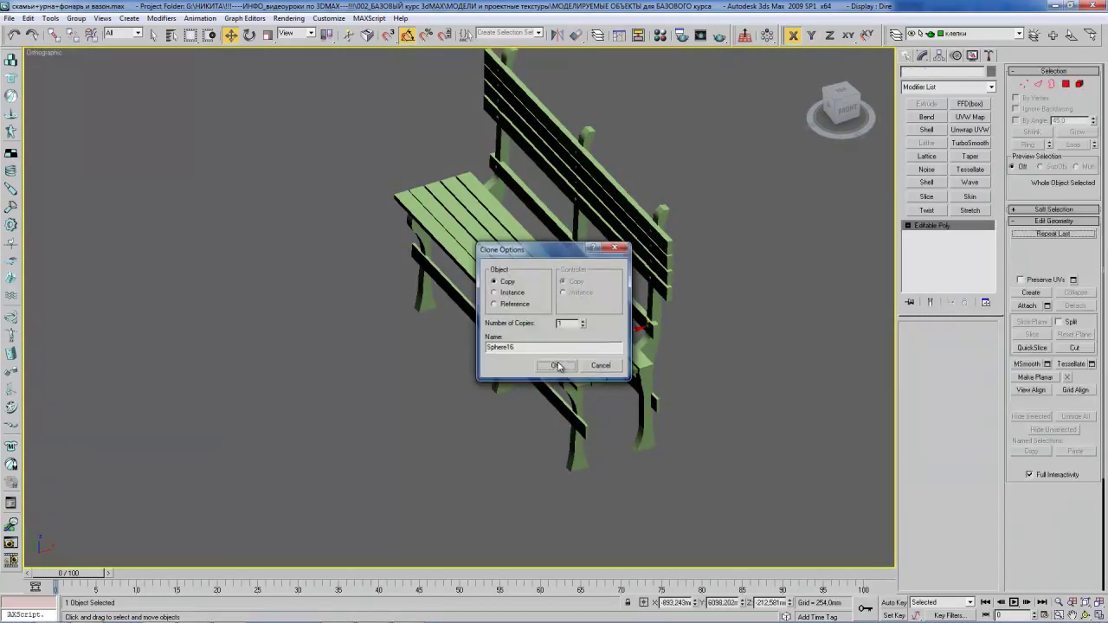
left_click(556, 364)
- Lower the copied bolt sphere down onto its seat slat
key("z")
key("ctrl+r")
scroll(539, 333, "down", 5)
mouse_move(540, 333)
left_mouse_down()
mouse_move(537, 302)
mouse_move(467, 282)
left_mouse_up()
key("e")
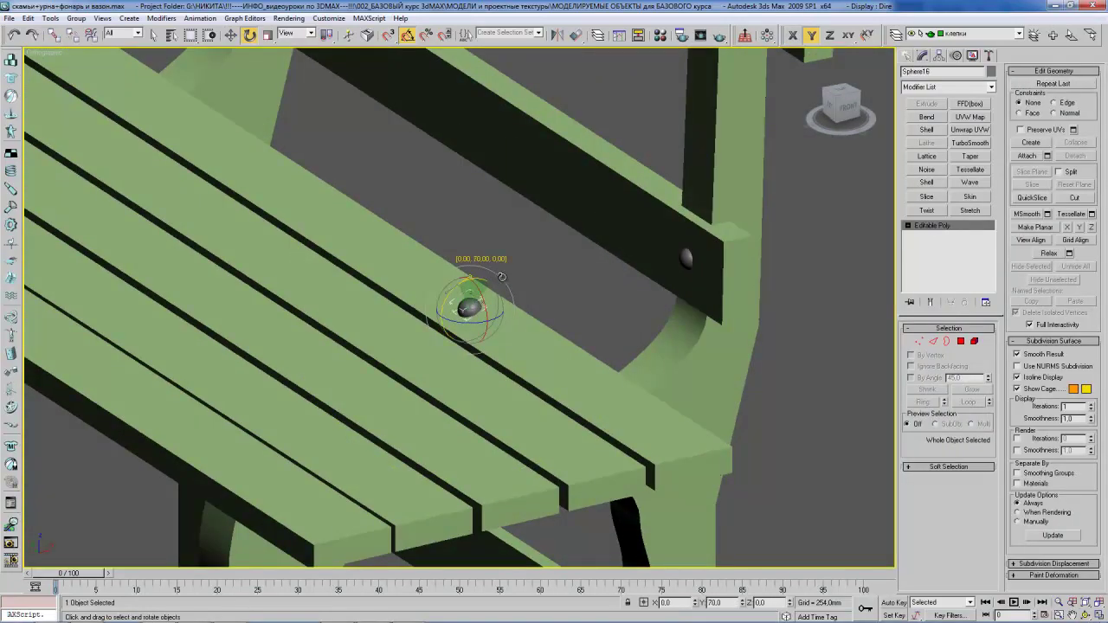
key("w")
mouse_move(469, 287)
left_mouse_down()
mouse_move(470, 407)
mouse_move(551, 405)
left_mouse_up()
- In Top view, copy the bolt sphere across onto the neighbouring seat slats
key("t")
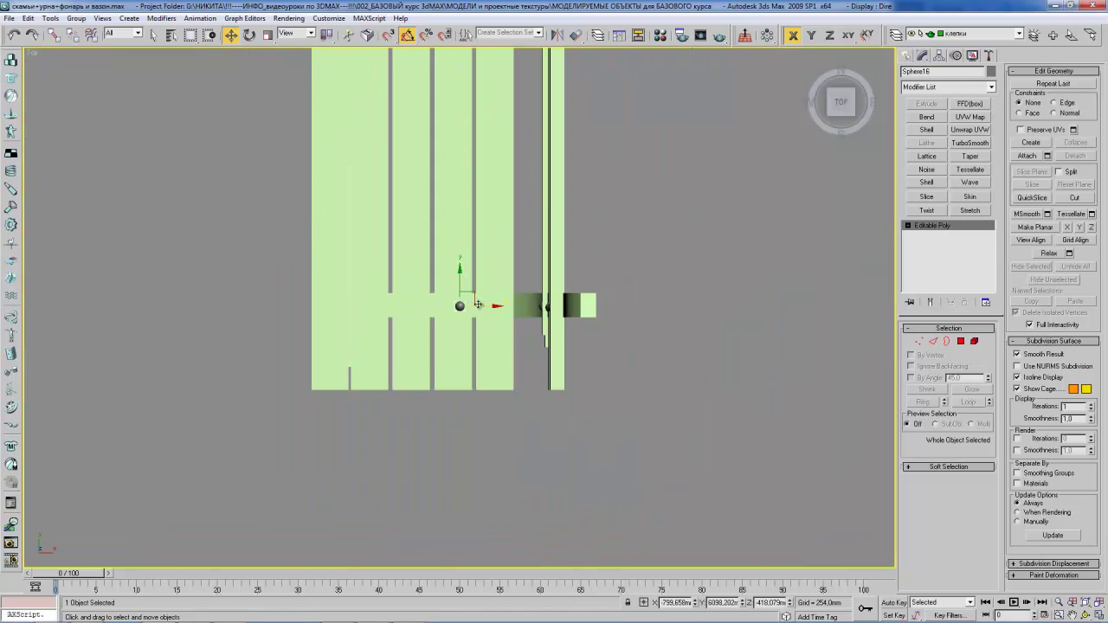
mouse_move(487, 306)
left_mouse_down()
mouse_move(520, 310)
mouse_move(508, 307)
left_mouse_up()
scroll(494, 306, "up", 2)
left_click_drag(567, 329, 412, 344, "shift")
left_click(554, 365)
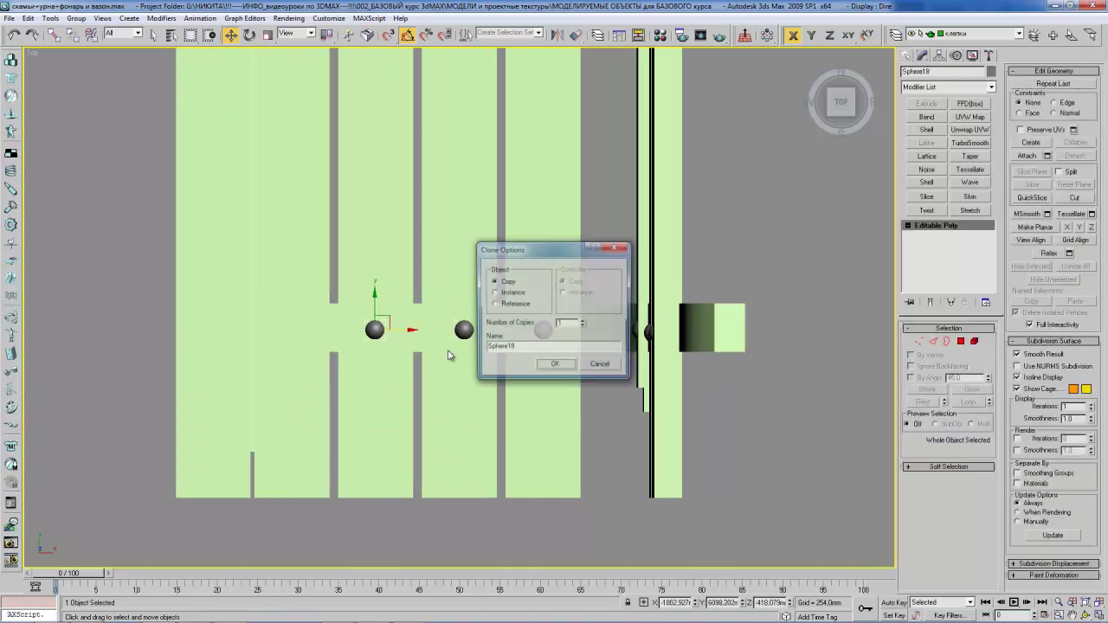
key("Return")
left_click_drag(405, 329, 322, 330, "shift")
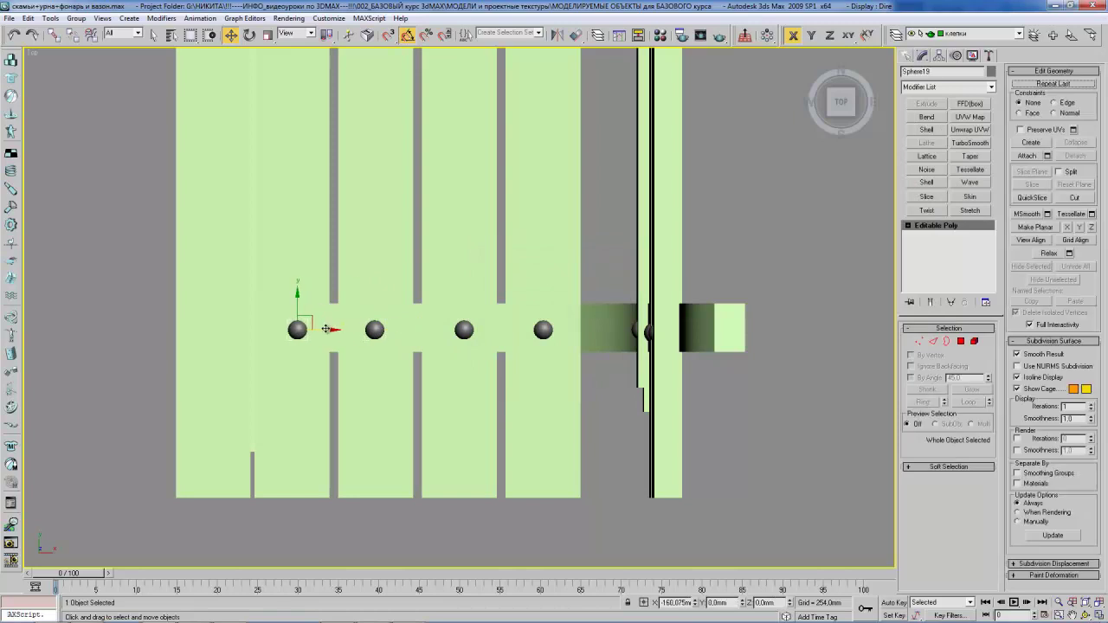
left_click(542, 367)
- Copy the fifth bolt onto the last slat and select the whole bolt row
mouse_move(347, 336)
middle_mouse_down()
mouse_move(468, 331)
mouse_move(482, 272)
middle_mouse_up()
left_click_drag(444, 325, 370, 333, "shift")
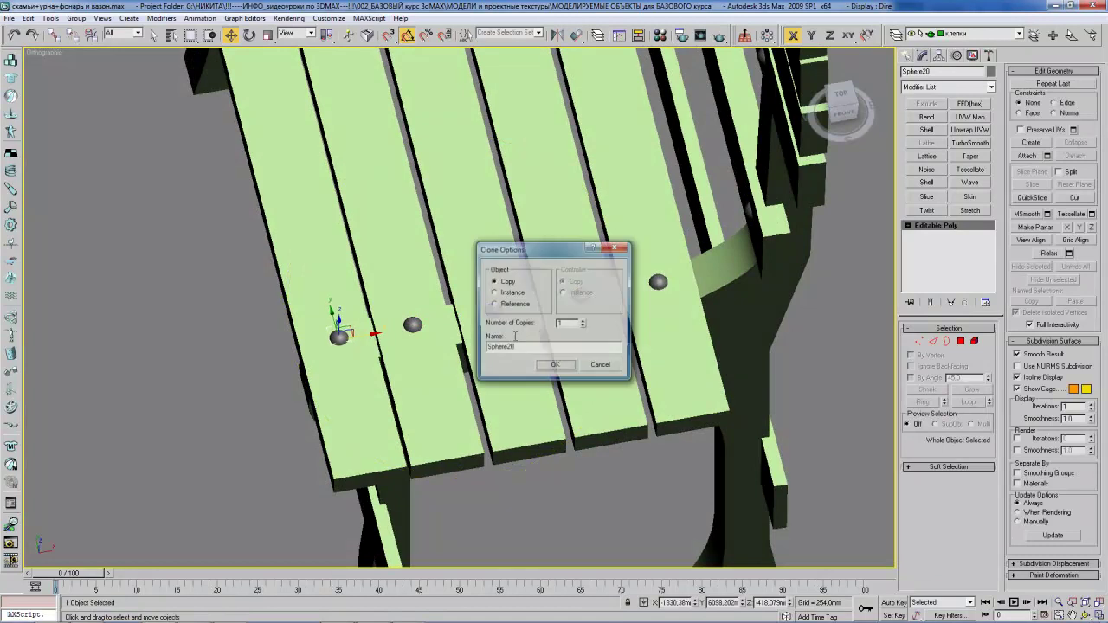
key("Return")
left_click(414, 324, "ctrl")
left_click(493, 310, "ctrl")
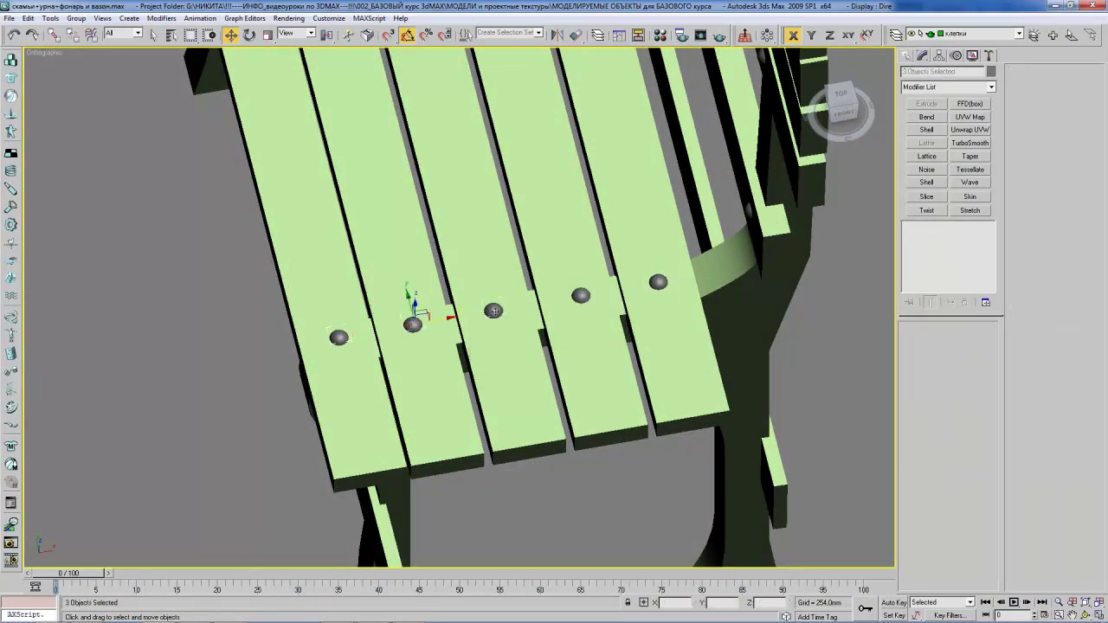
left_click(580, 296, "ctrl")
- Copy the five selected bolts along the seat to its opposite end
middle_click_drag(611, 277, 650, 258, "alt")
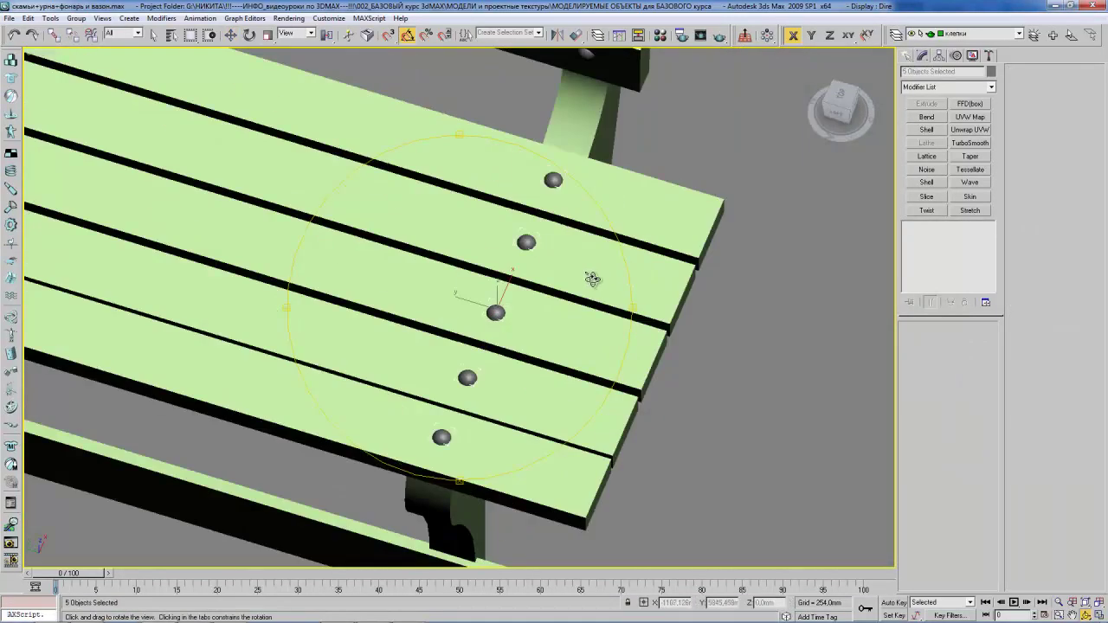
scroll(650, 258, "down", 5)
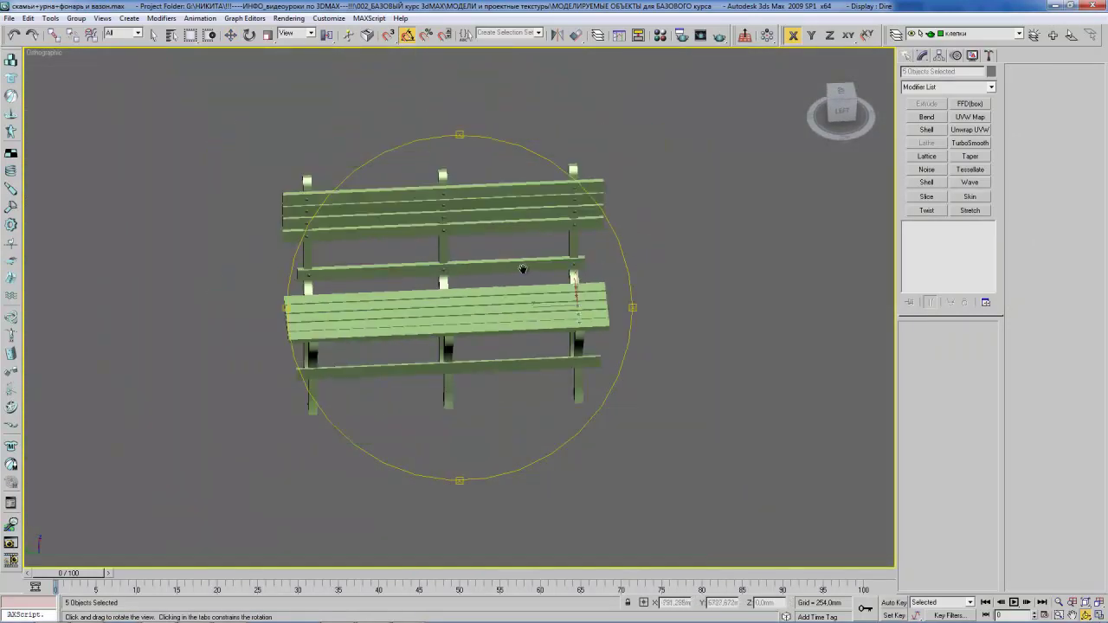
left_click_drag(504, 315, 315, 320)
left_click(565, 366)
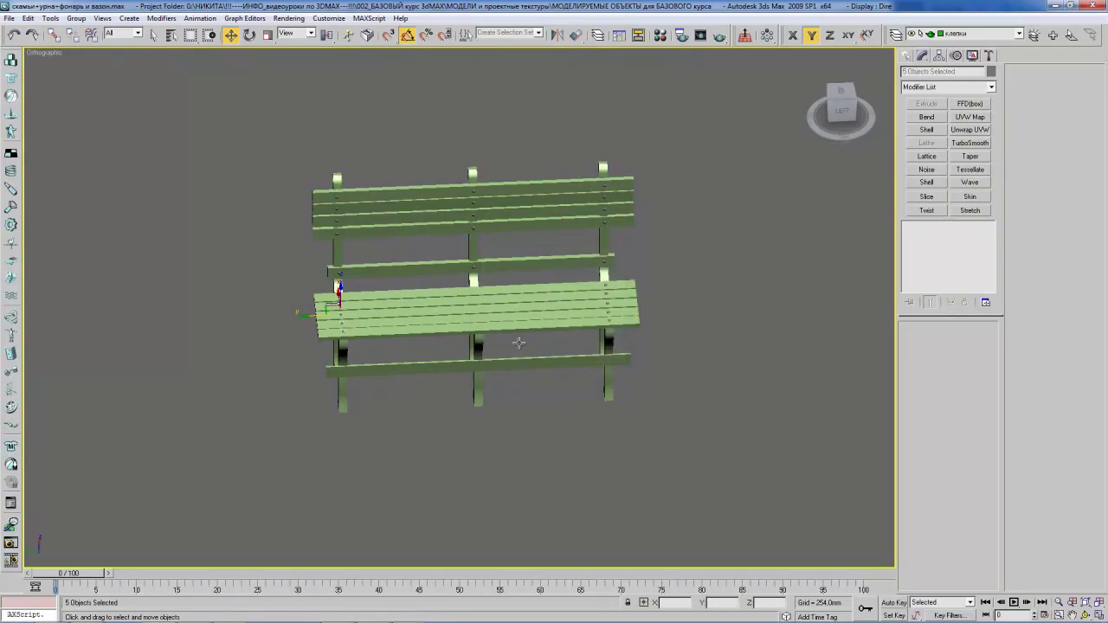
- Inspect the new bolt row from Top and tilted views, then select a seat bolt
key("t")
key("z")
scroll(491, 326, "down", 8)
scroll(471, 284, "up", 5)
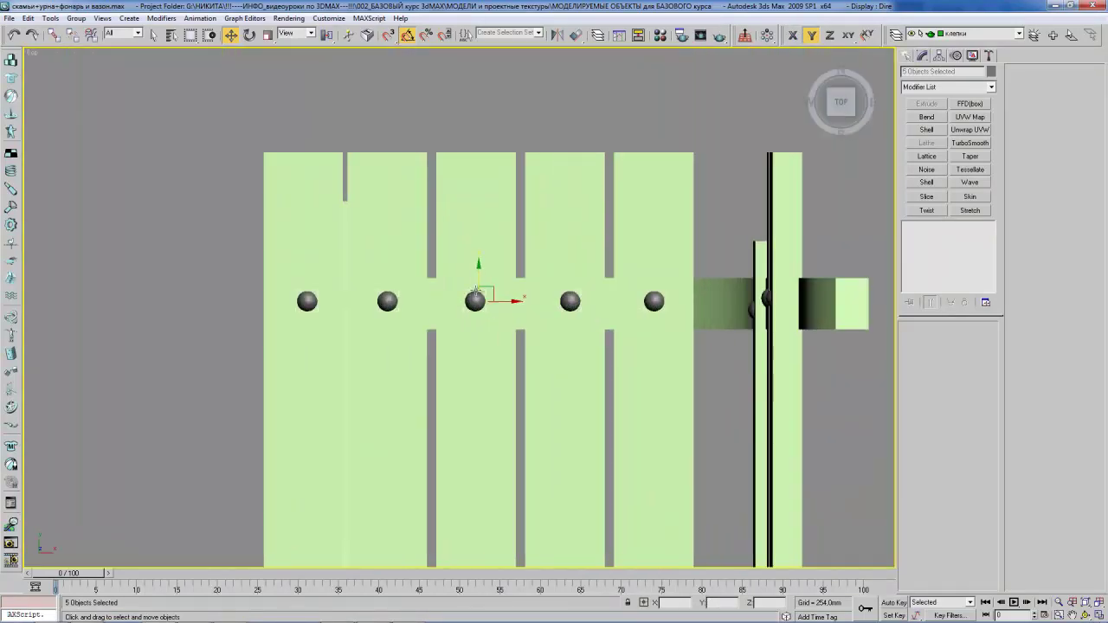
mouse_move(548, 339)
middle_mouse_down("alt")
mouse_move(564, 275)
mouse_move(466, 257)
mouse_move(474, 255)
mouse_move(477, 270)
mouse_move(485, 259)
mouse_move(450, 268)
mouse_move(632, 294)
middle_mouse_up("alt")
scroll(477, 270, "down", 2)
scroll(391, 281, "up", 6)
key("w")
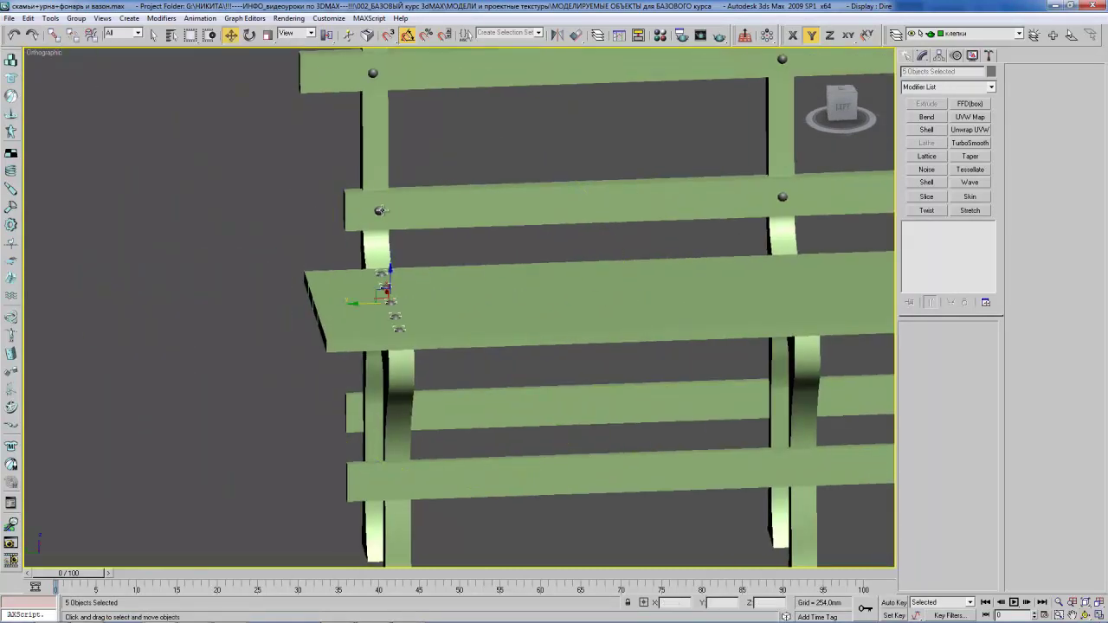
left_click(380, 210)
middle_click_drag(381, 210, 390, 210, "alt")
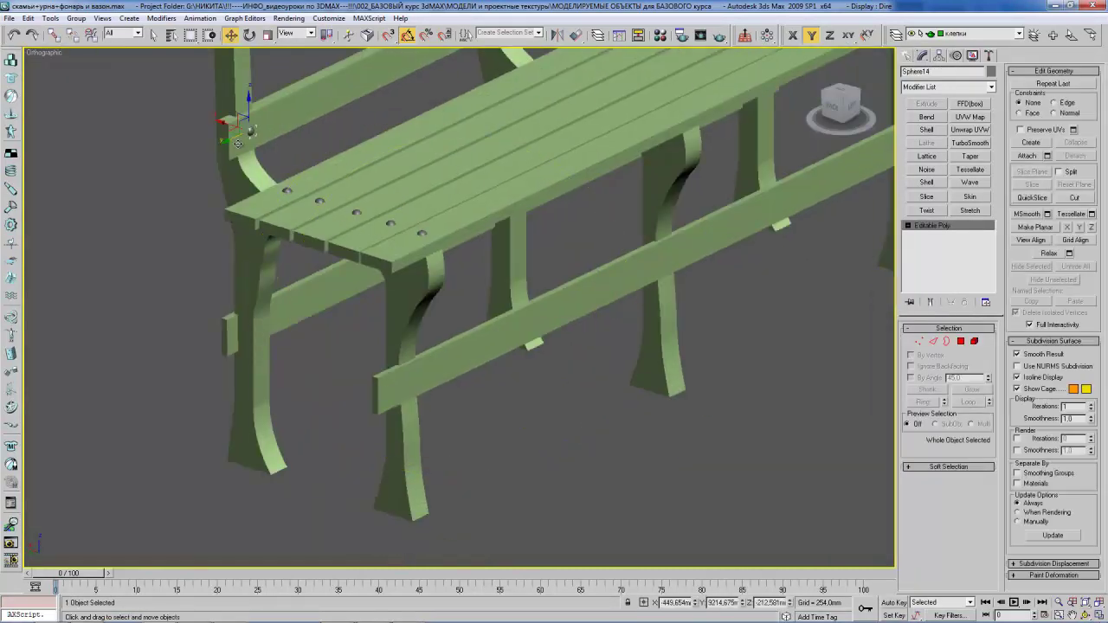
- Copy a bolt down onto the lower front rail and nudge it into place
mouse_move(227, 121)
left_mouse_down("shift")
mouse_move(416, 186)
mouse_move(418, 351)
mouse_move(381, 362)
left_mouse_up("shift")
key("Return")
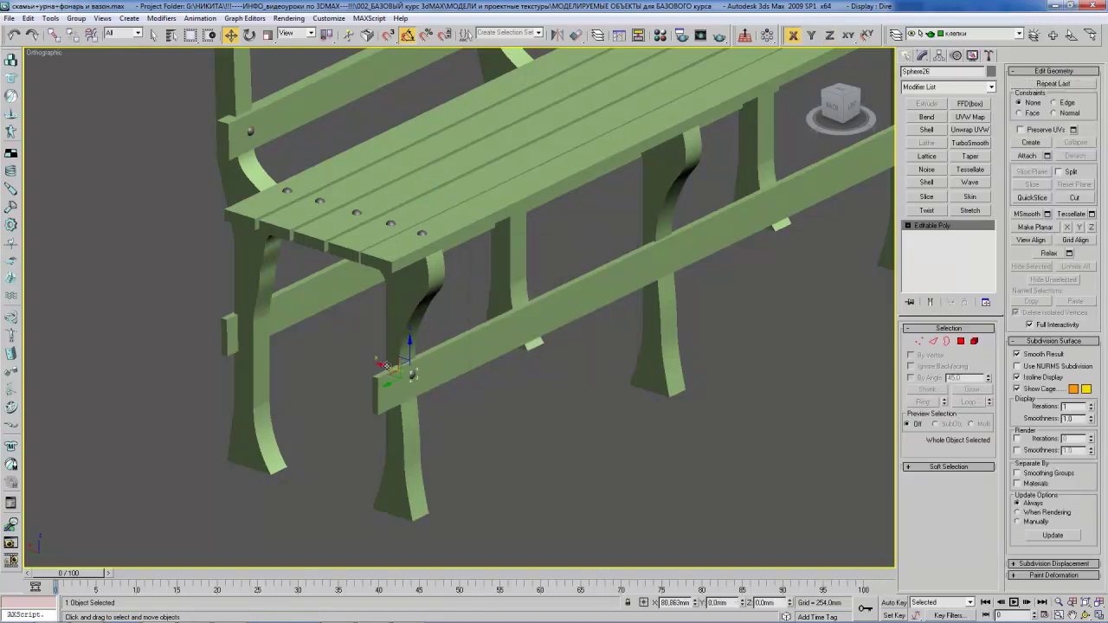
key("z")
middle_click_drag(386, 364, 482, 276, "alt")
scroll(482, 275, "down", 5)
scroll(483, 275, "up", 1)
key("w")
left_click_drag(458, 281, 447, 279)
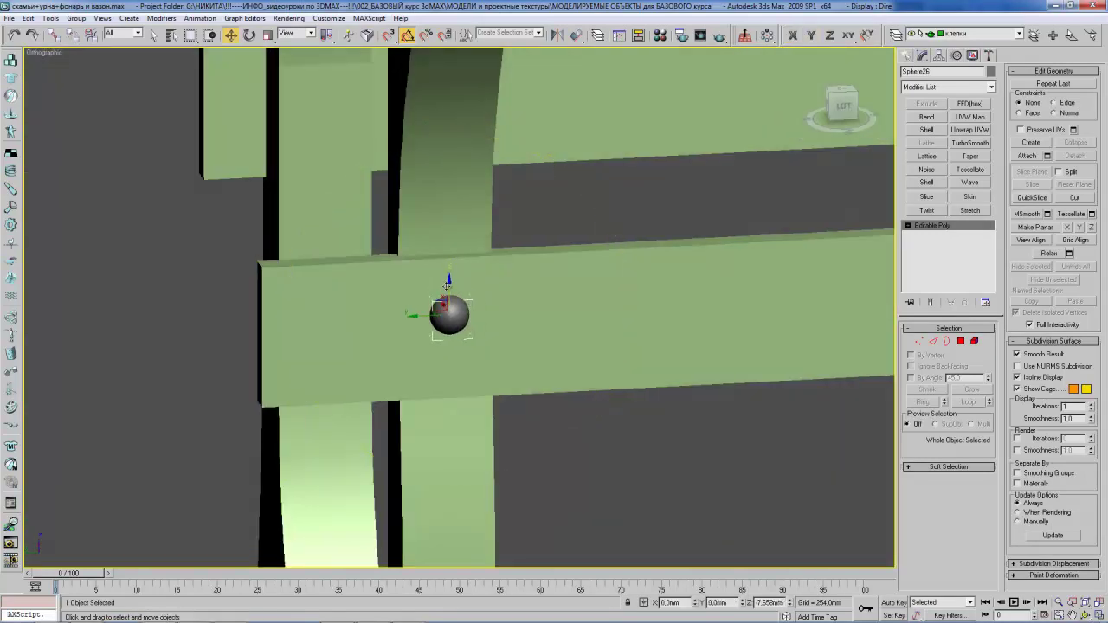
- Clone the rail bolt along the rail and align it to the rail end
middle_click_drag(448, 281, 496, 256, "alt")
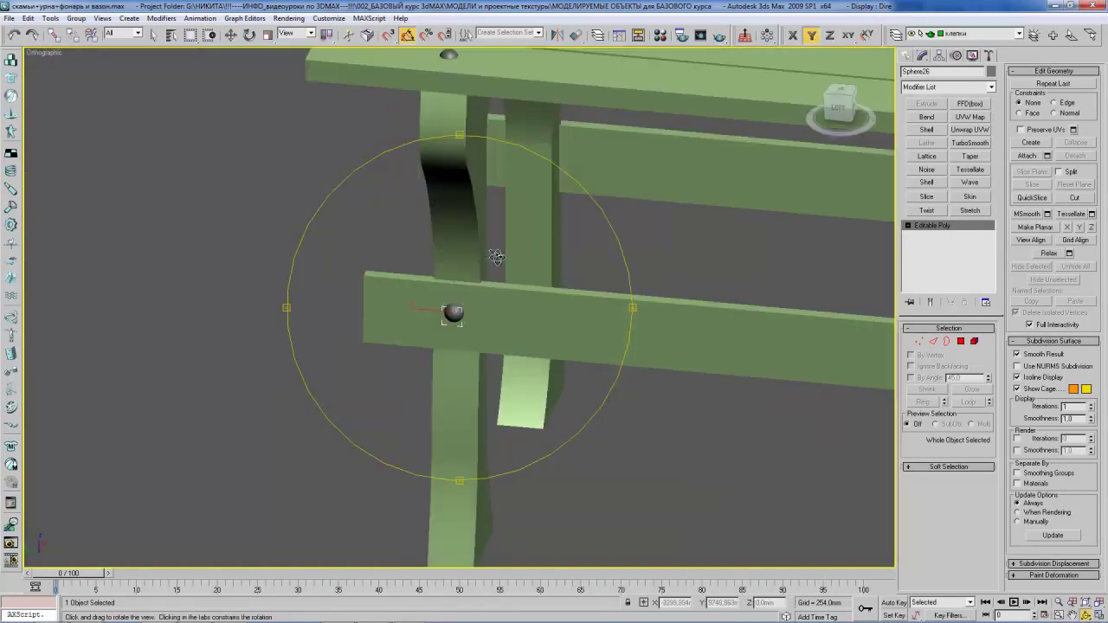
scroll(496, 257, "down", 5)
key("w")
left_click_drag(388, 311, 568, 346, "shift")
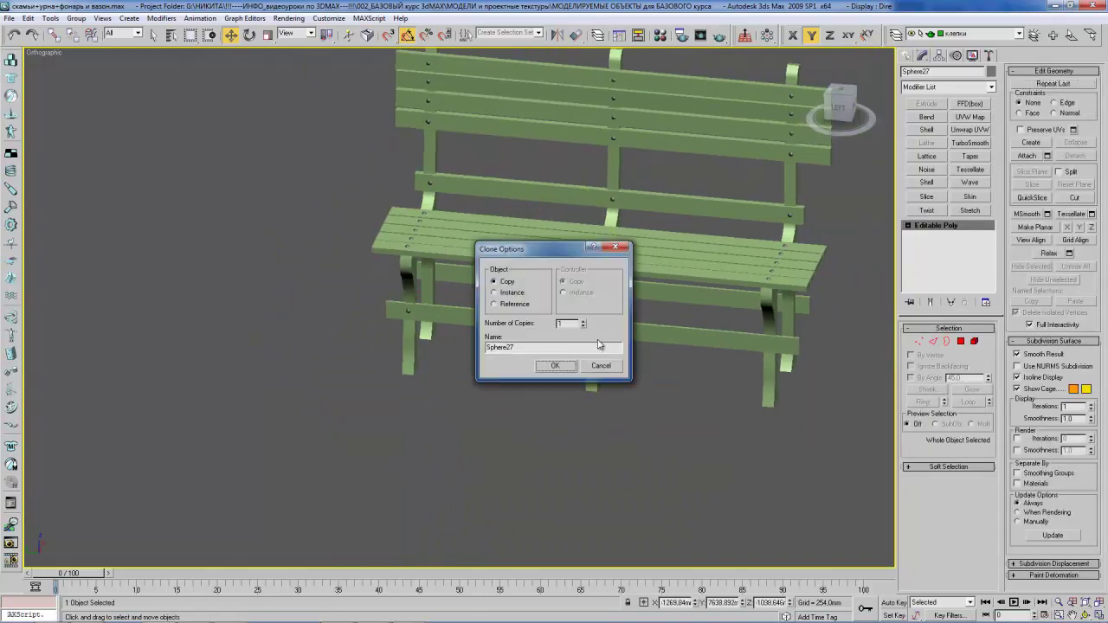
left_click(556, 366)
key("alt+a")
left_click(591, 327)
left_click(700, 407)
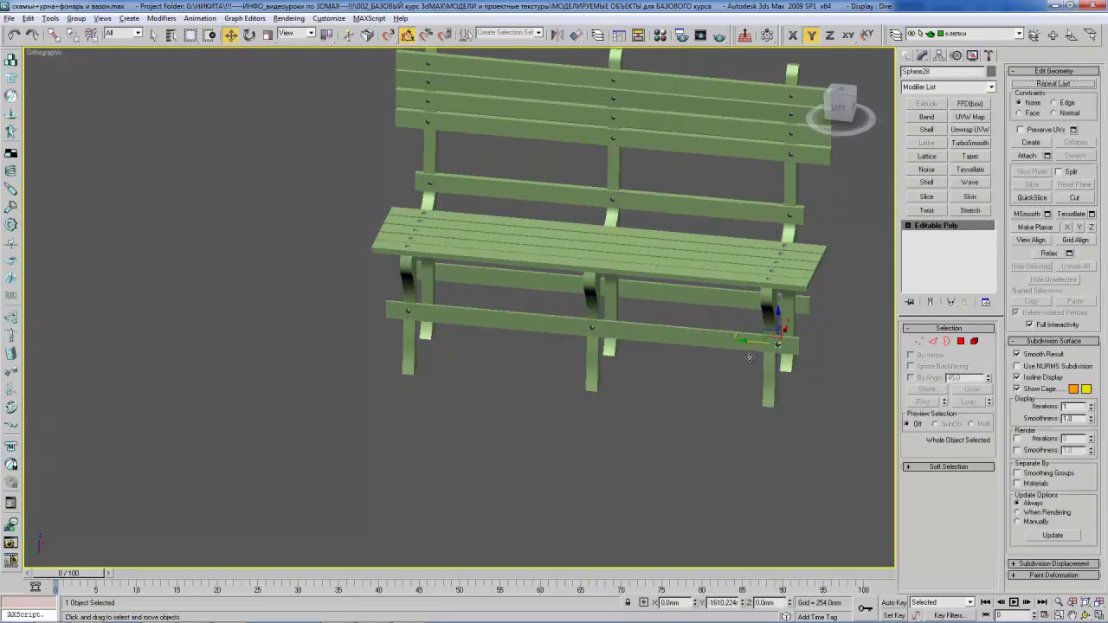
- Duplicate the rail bolt in place and shift it slightly with the slanted board
left_click_drag(768, 341, 767, 341, "shift")
left_click(557, 366)
key("z")
middle_click_drag(566, 318, 489, 310, "alt")
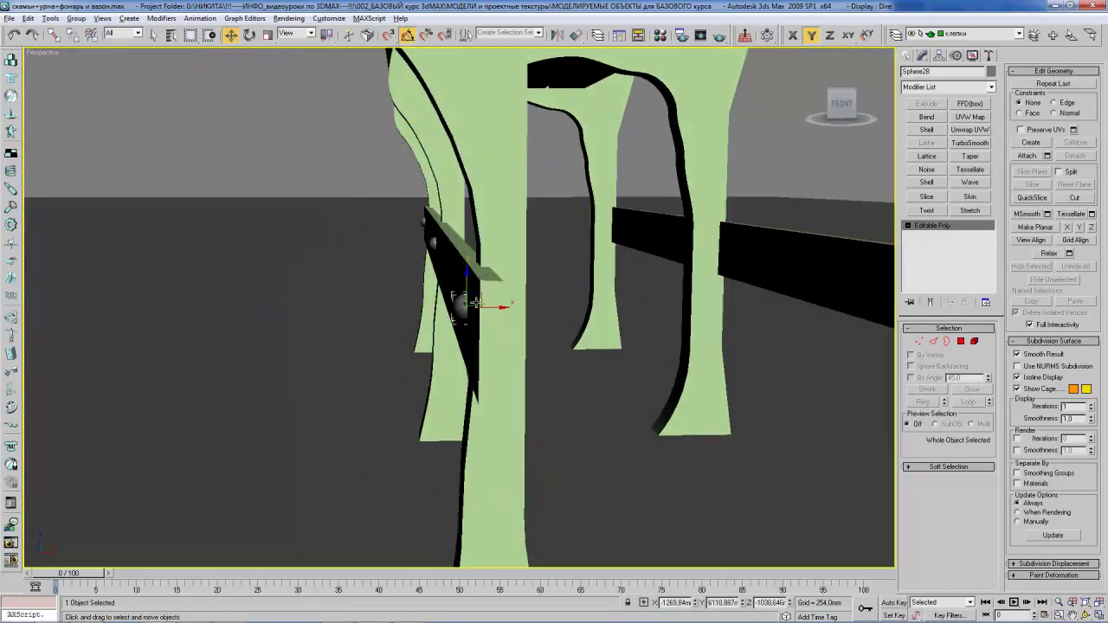
left_click(424, 227, "ctrl")
left_click_drag(459, 241, 465, 244)
mouse_move(466, 244)
middle_mouse_down("alt")
mouse_move(517, 277)
mouse_move(468, 288)
mouse_move(495, 299)
middle_mouse_up("alt")
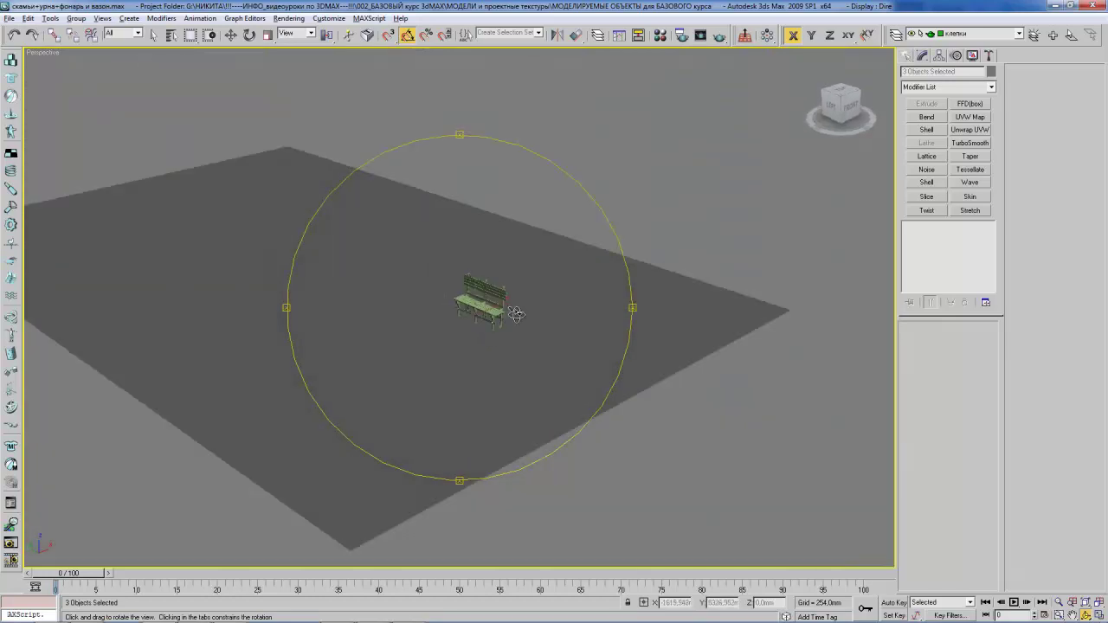
scroll(494, 299, "up", 5)
scroll(554, 280, "up", 2)
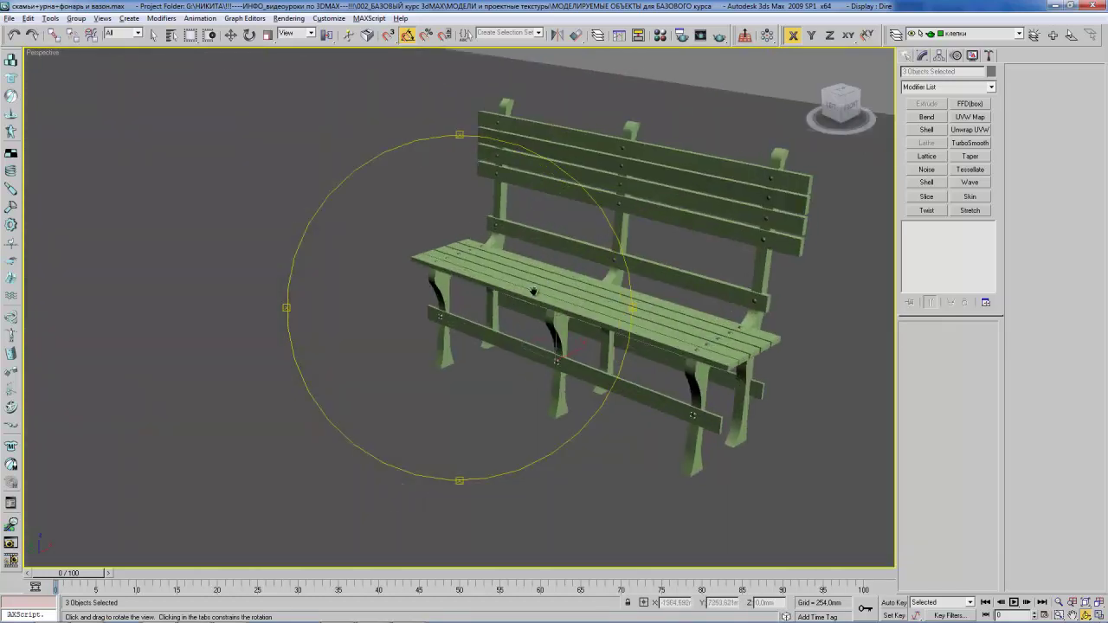
scroll(531, 249, "up", 2)
right_click(531, 249)
scroll(554, 194, "down", 5)
mouse_move(505, 254)
middle_mouse_down("alt")
mouse_move(483, 229)
mouse_move(507, 251)
middle_mouse_up("alt")
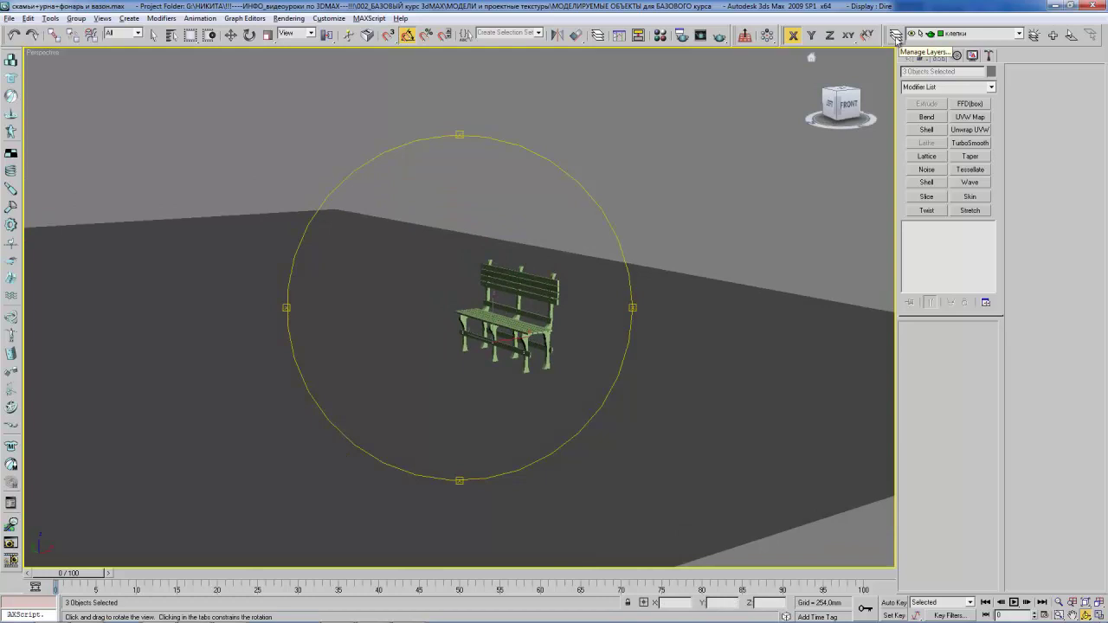
left_click(896, 35)
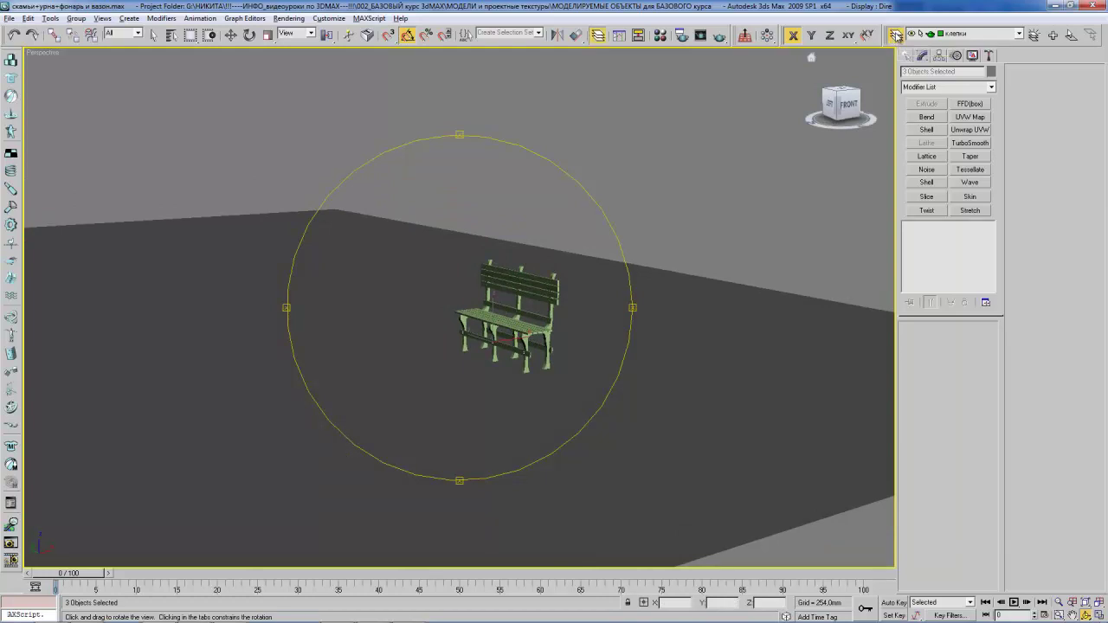
left_click_drag(813, 119, 659, 98)
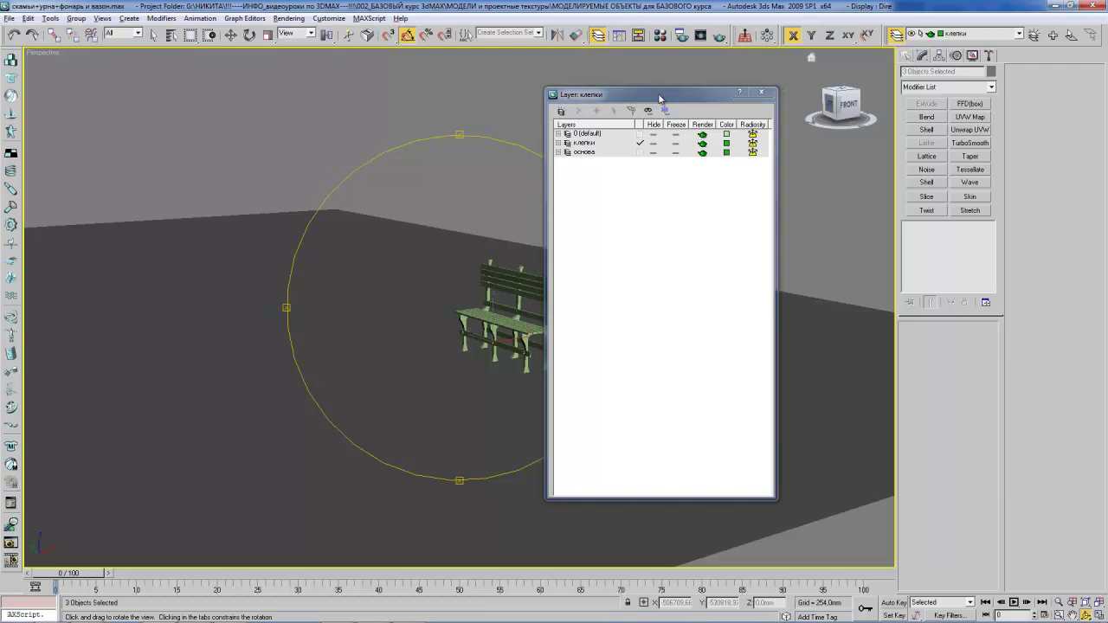
left_click_drag(658, 97, 704, 99)
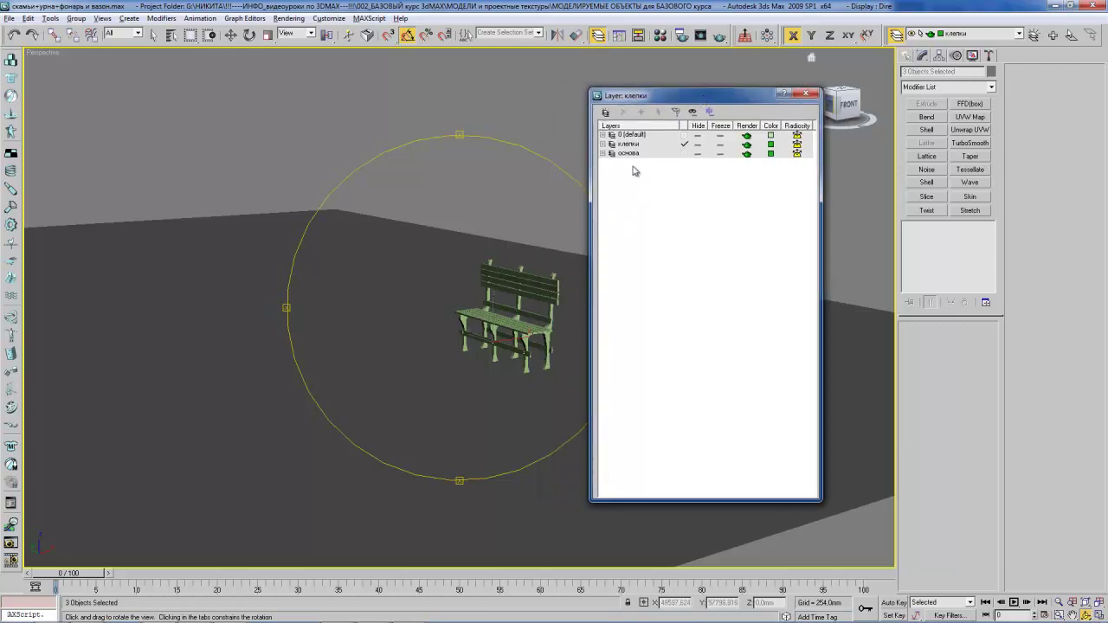
left_click(721, 154)
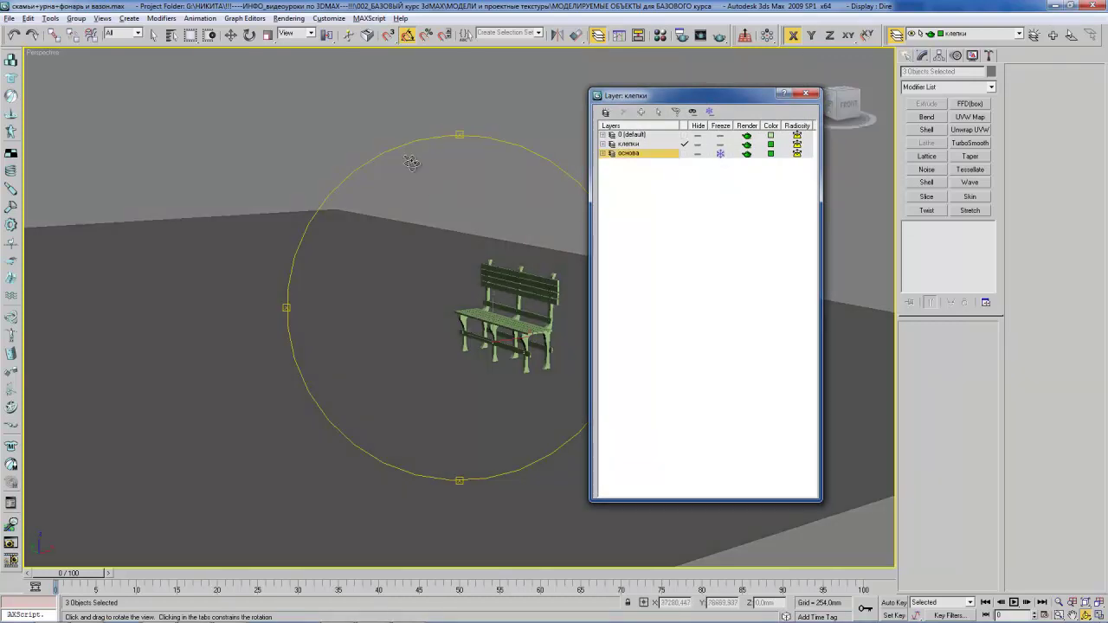
right_click(512, 240)
left_click(406, 248)
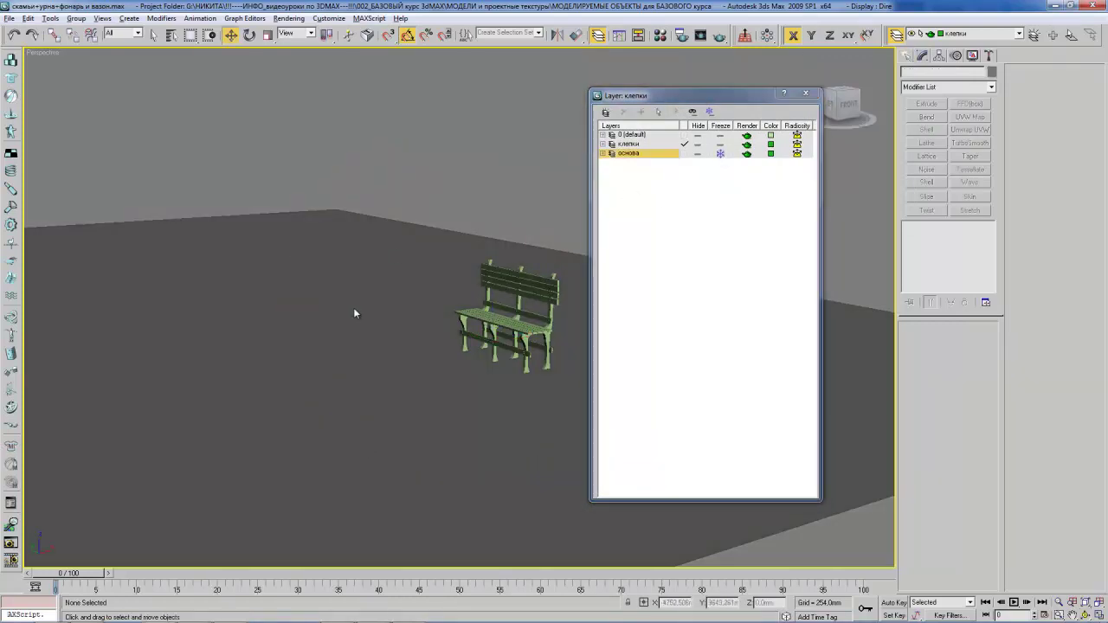
left_click(698, 154)
left_click(698, 154)
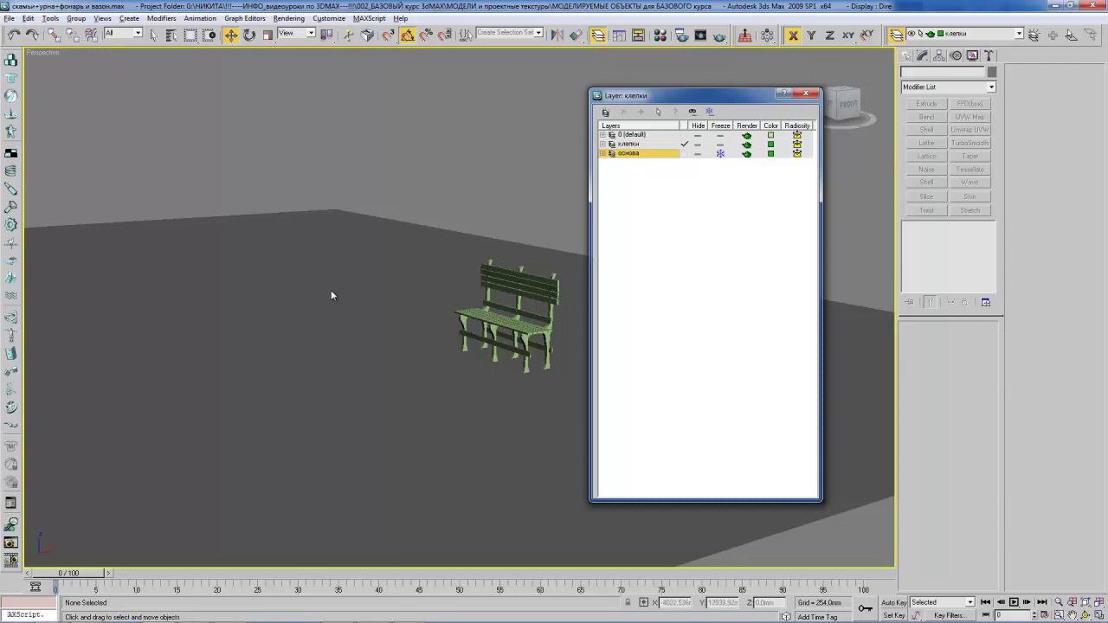
middle_click_drag(339, 293, 358, 286, "alt")
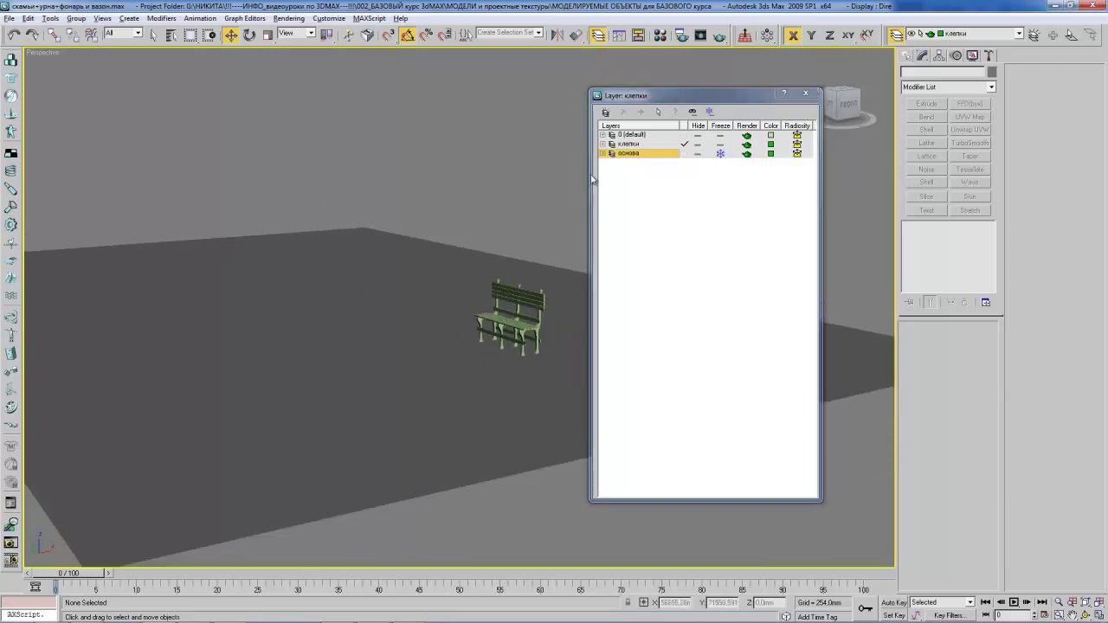
mouse_move(529, 257)
middle_mouse_down("alt")
mouse_move(476, 251)
mouse_move(472, 286)
middle_mouse_up("alt")
scroll(475, 251, "up", 3)
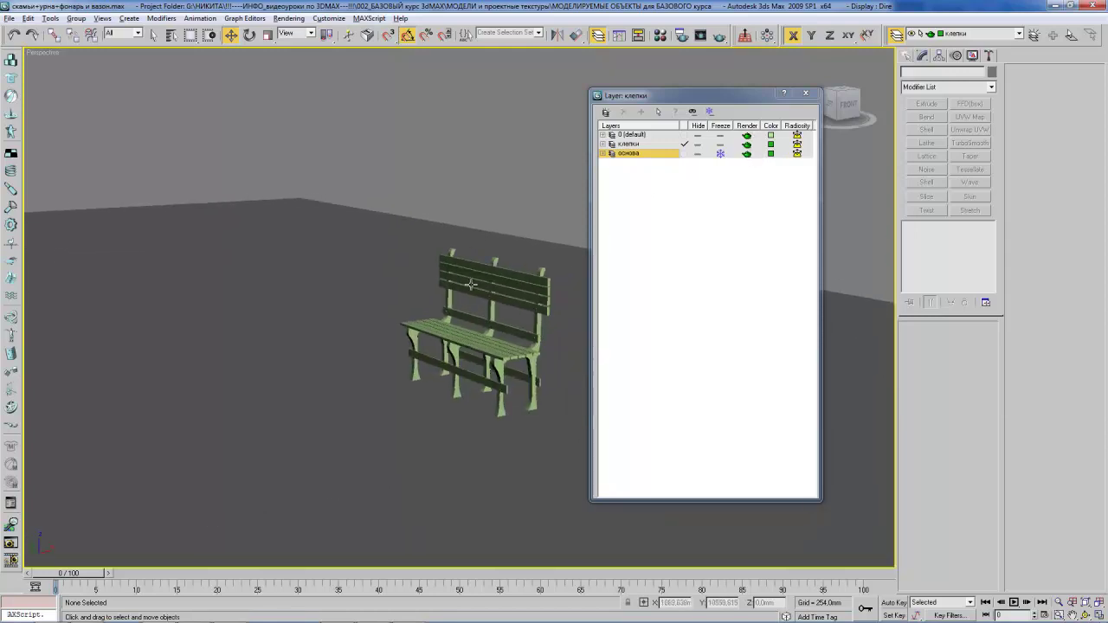
left_click(633, 145)
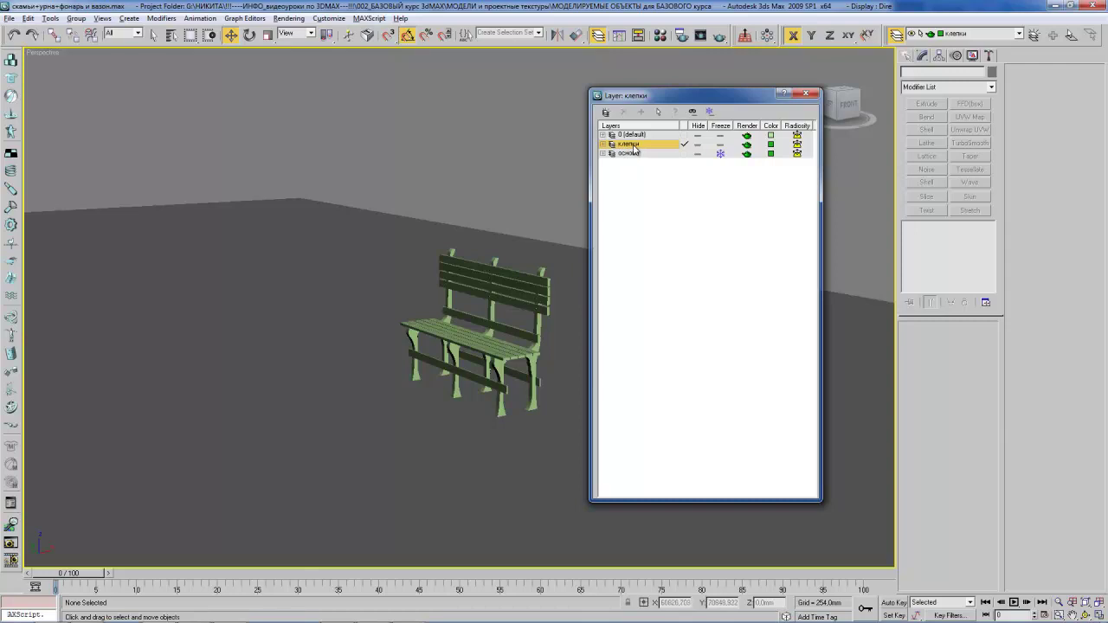
- Select all objects on the клепки layer and move the bench along X
right_click(634, 147)
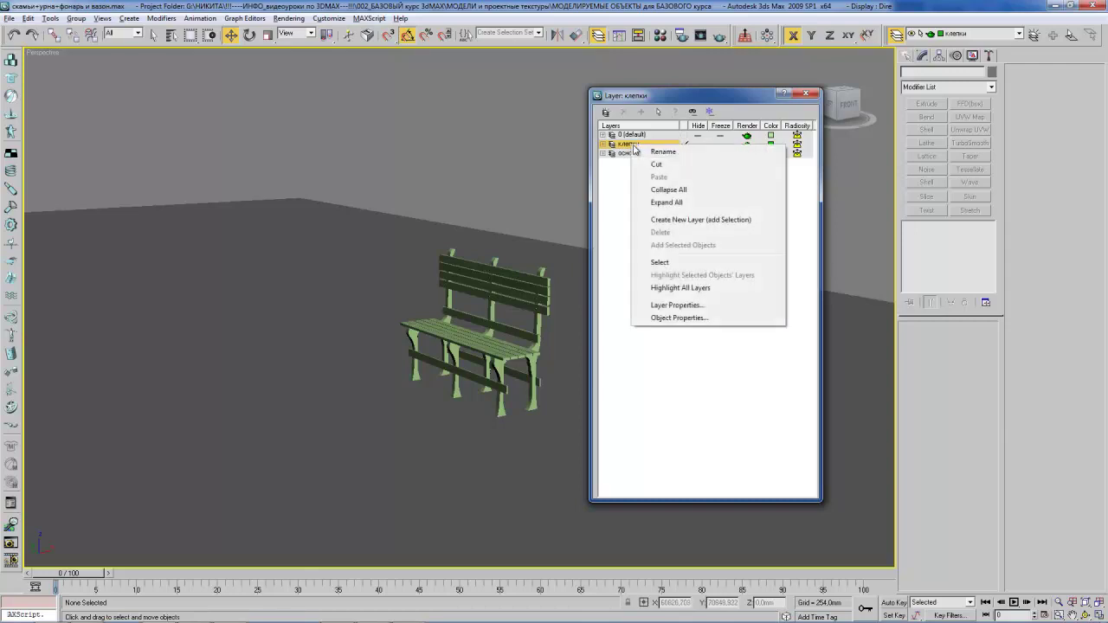
left_click(660, 263)
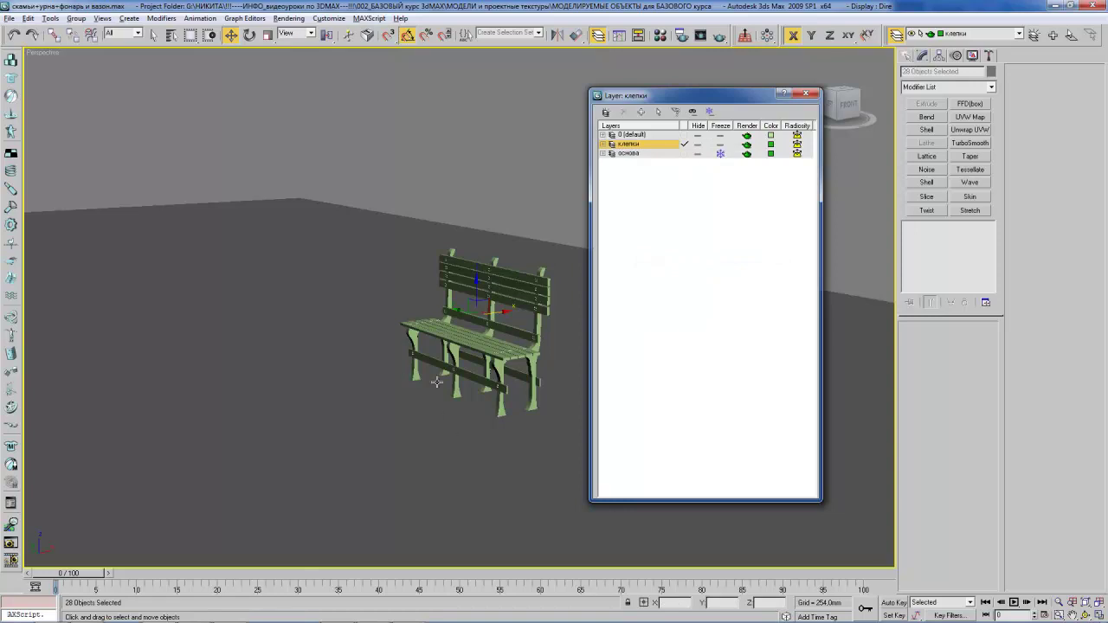
mouse_move(492, 310)
left_mouse_down()
mouse_move(512, 312)
mouse_move(502, 312)
left_mouse_up()
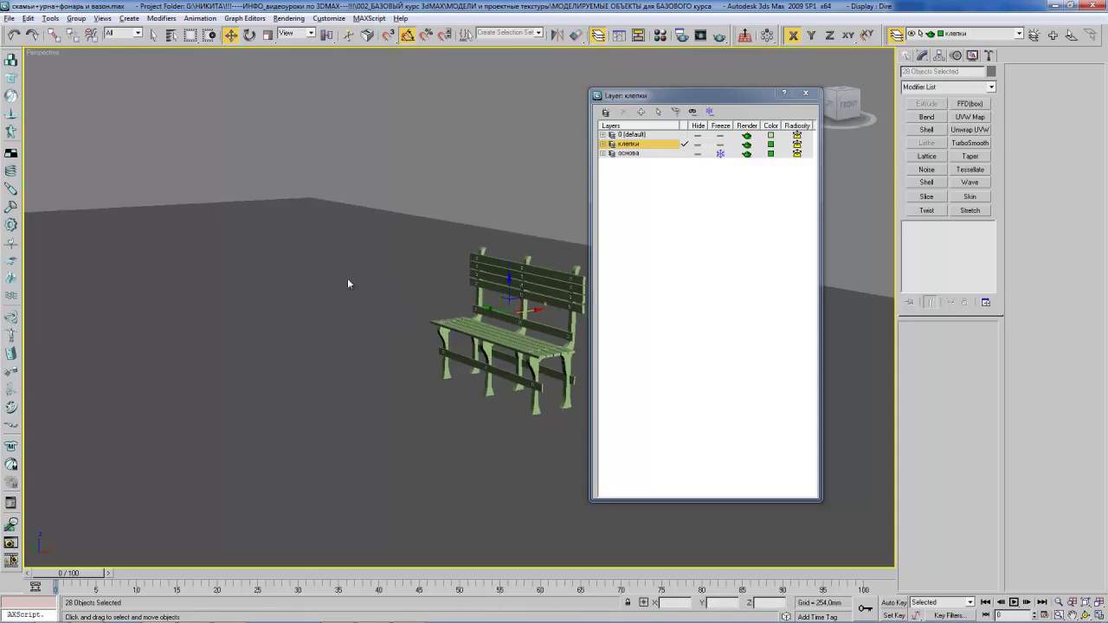
scroll(329, 277, "down", 3)
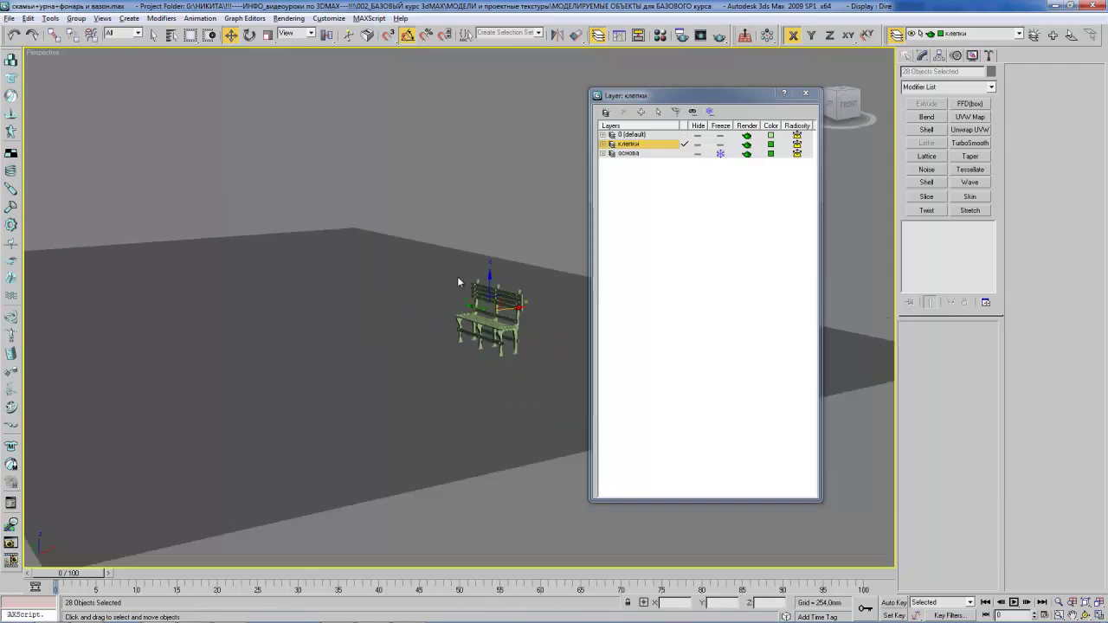
- Save the scene as 'скамьи+урна+фонарь и вазон01.max' and close the layer list
left_click(9, 18)
left_click(53, 101)
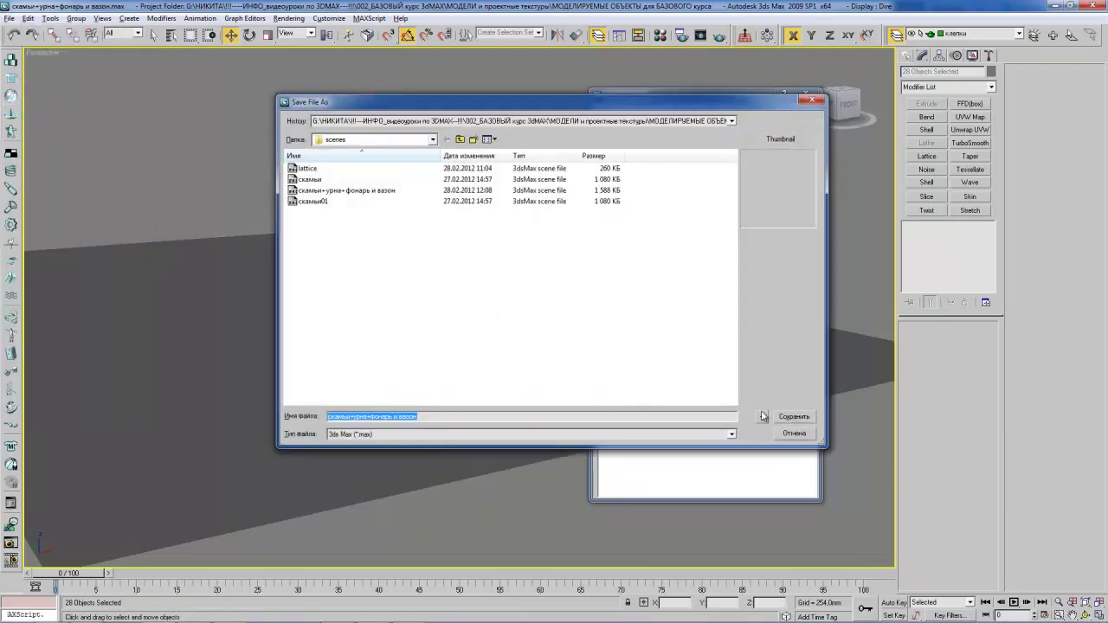
left_click(763, 418)
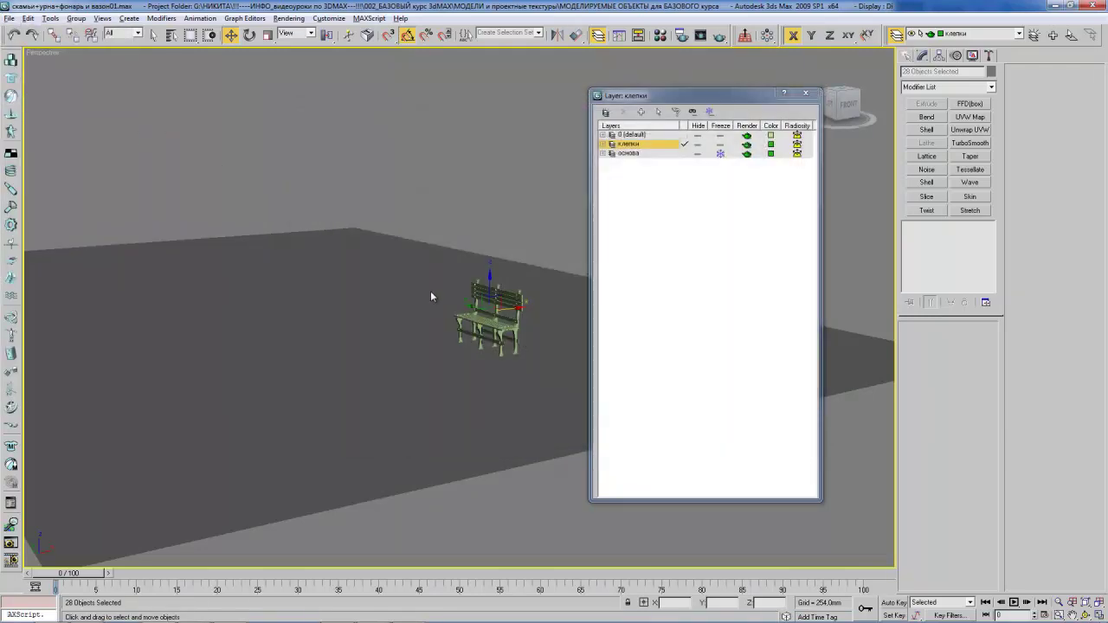
left_click(804, 94)
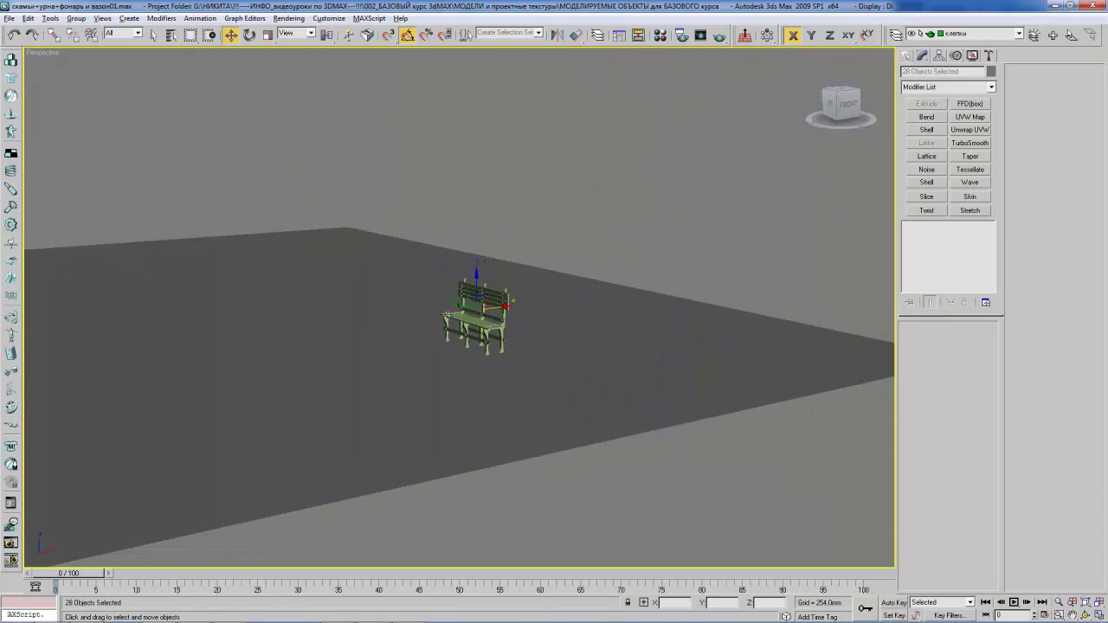
- Undo recent view changes, then select and deselect the bench's top rail via the layer list
scroll(475, 310, "up", 3)
key("shift+z")
key("shift+z")
key("shift+z")
key("ctrl+d")
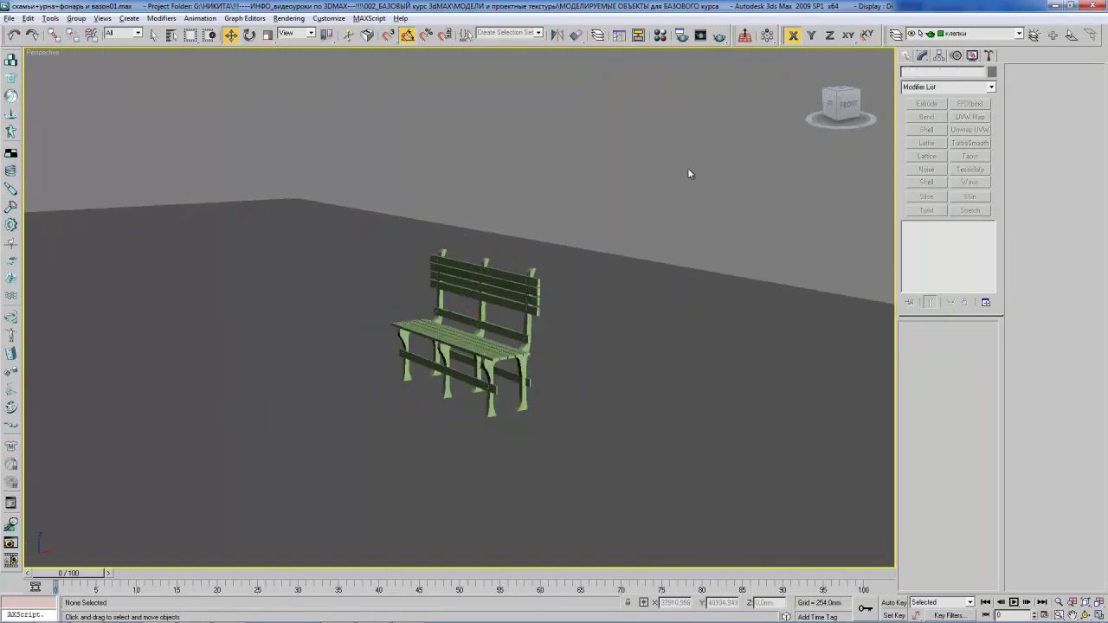
left_click(896, 34)
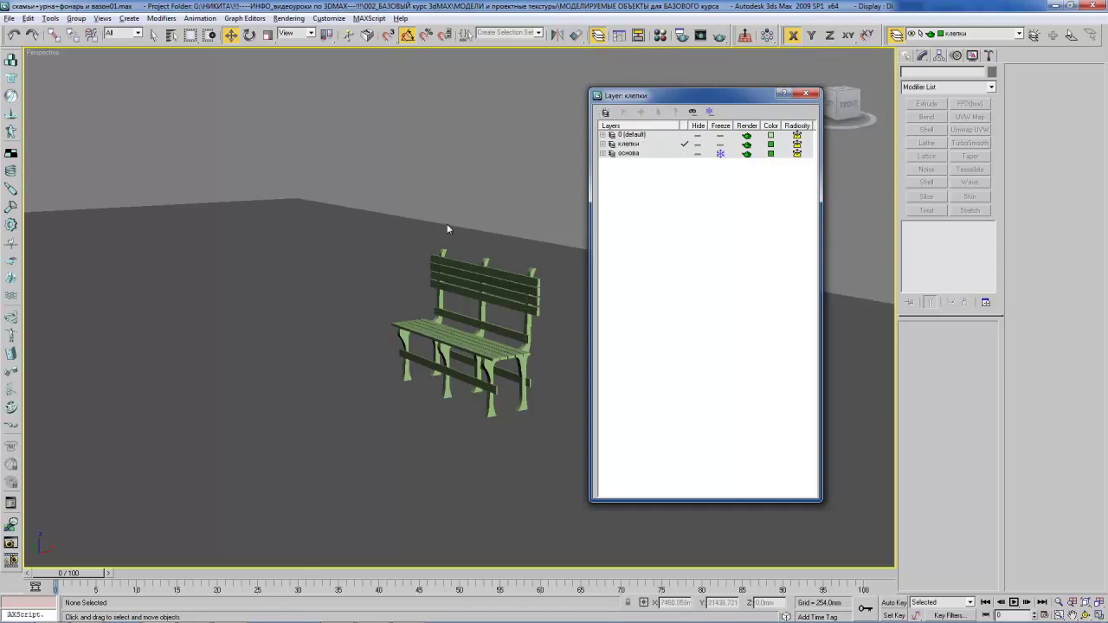
left_click(458, 265)
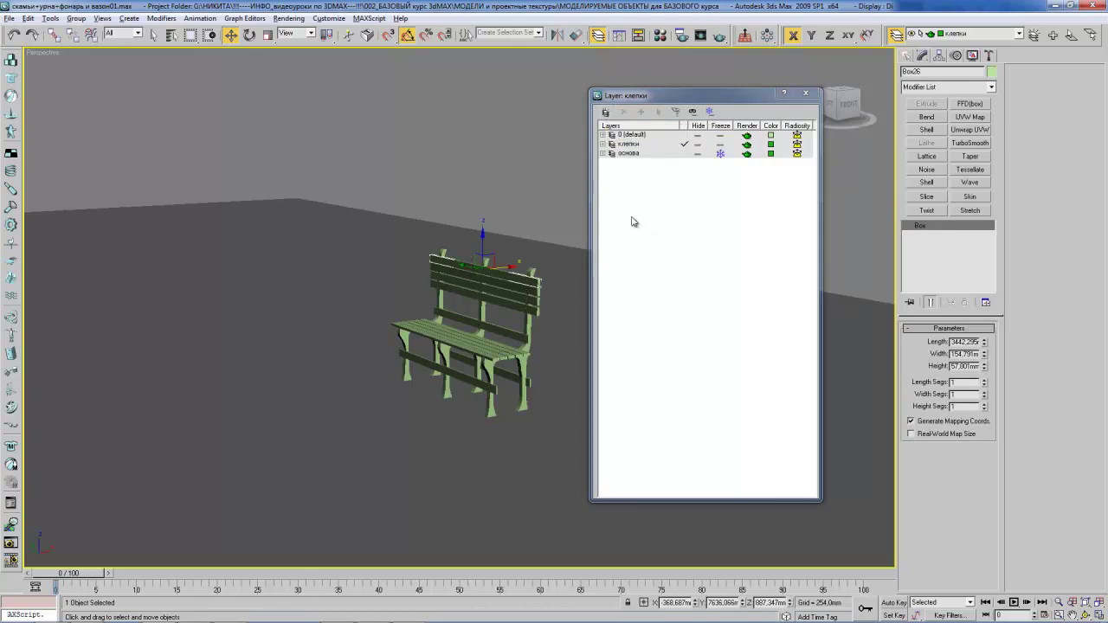
left_click(490, 186)
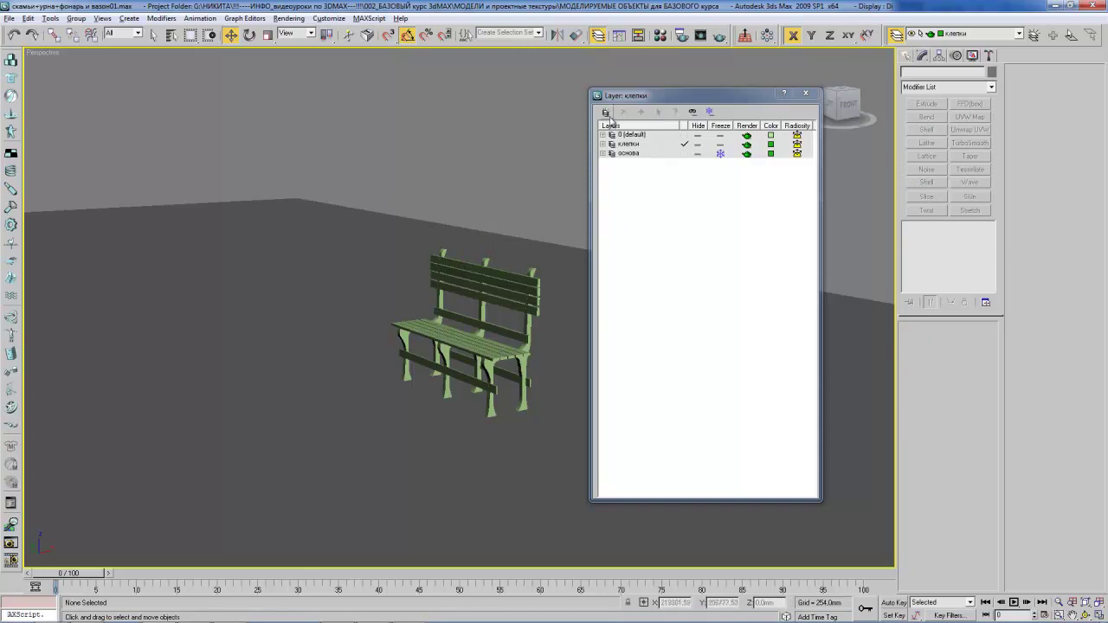
left_click(606, 117)
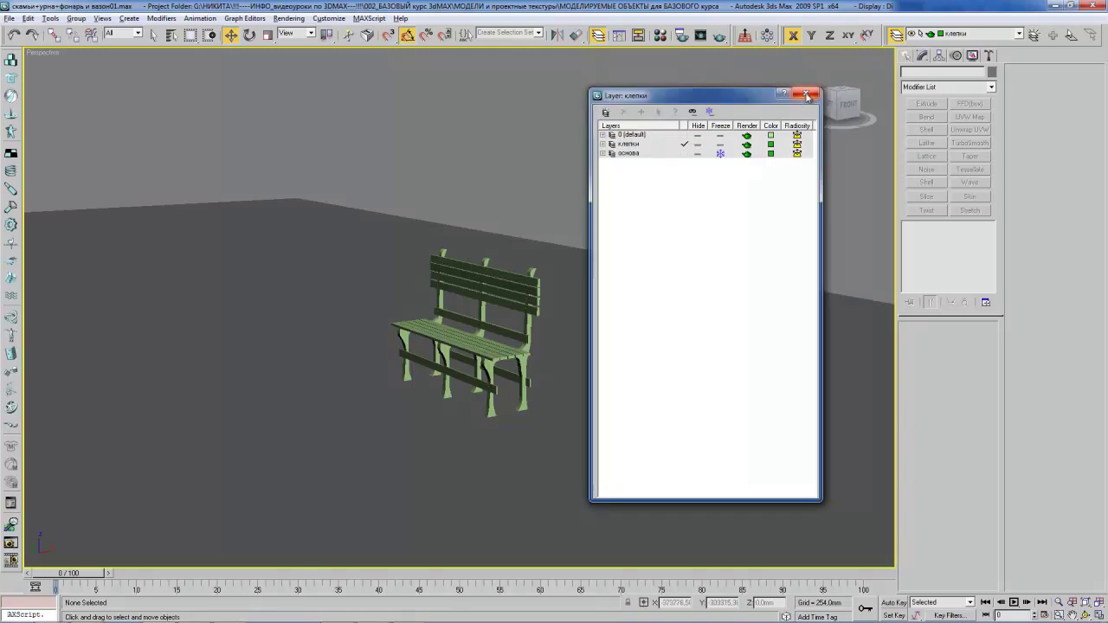
left_click(806, 93)
- Centre the bench, select the top backrest slat, and switch to Total Commander
middle_click_drag(408, 255, 477, 257)
left_click(485, 254)
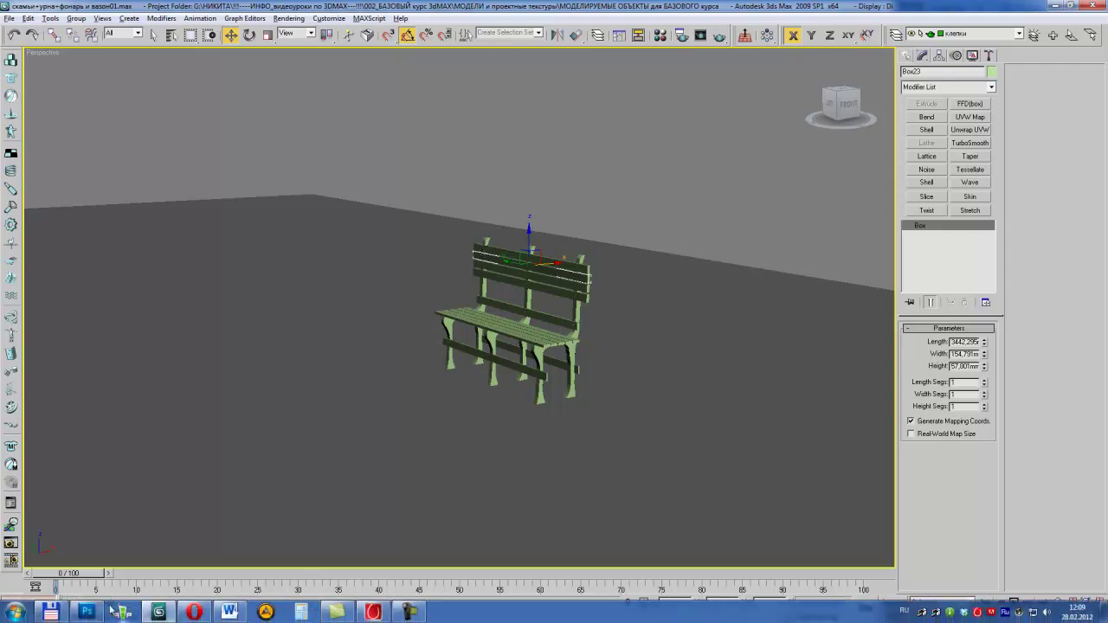
left_click(129, 611)
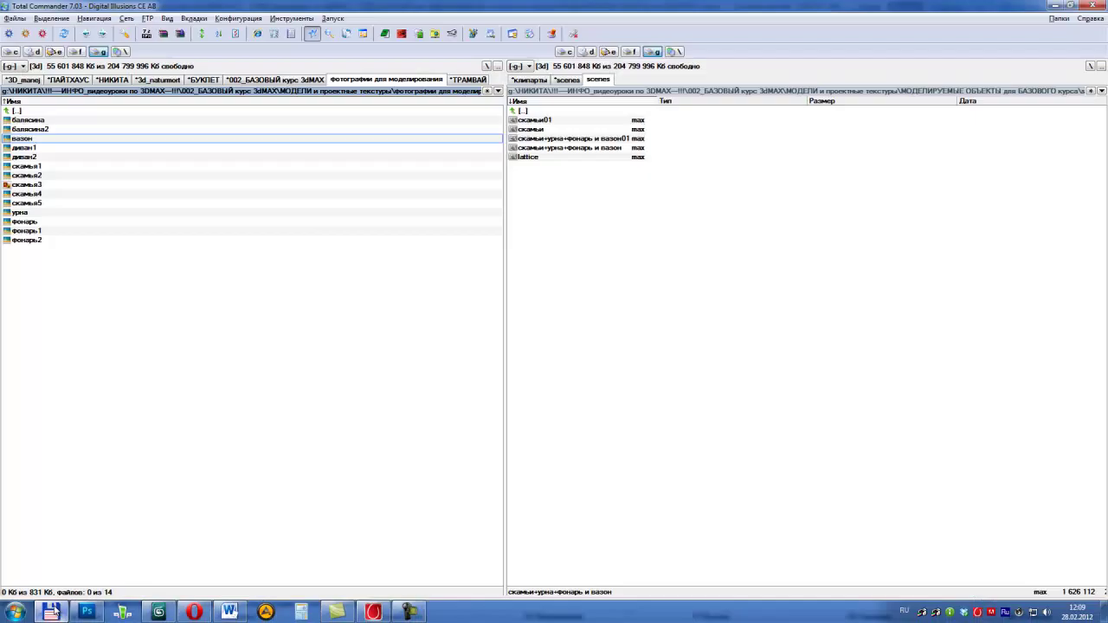
- Open фонарь1.jpg from the left panel in Picasa Photo Viewer
double_click(26, 230)
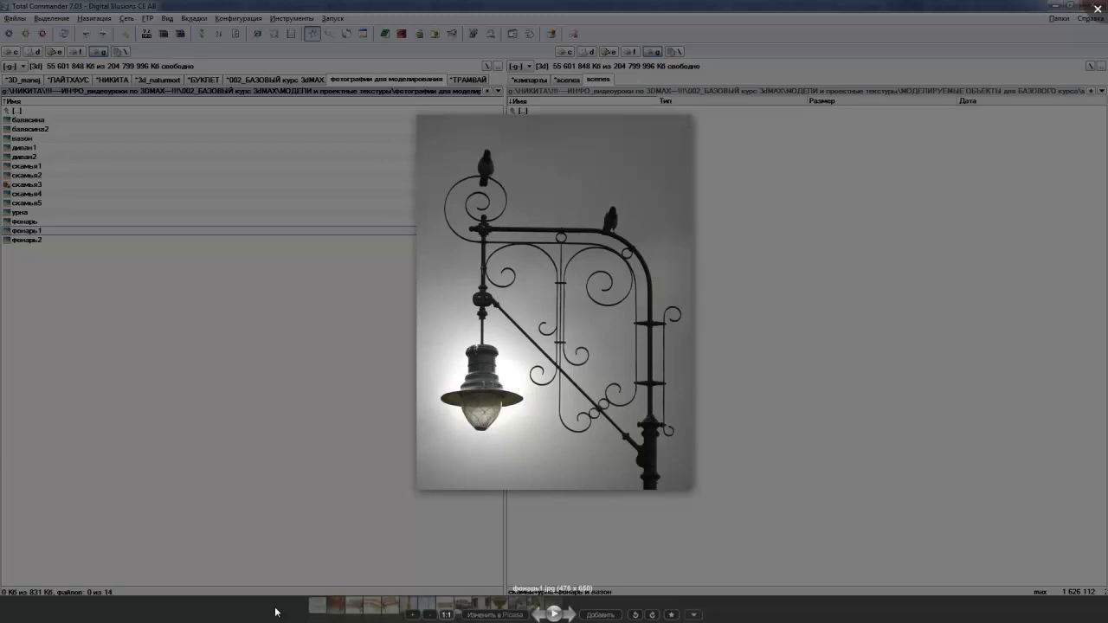
- Back in 3ds Max, add a new layer renamed 'фонарь' in the Layer Manager, then close it
key("alt+Tab")
key("alt+Tab")
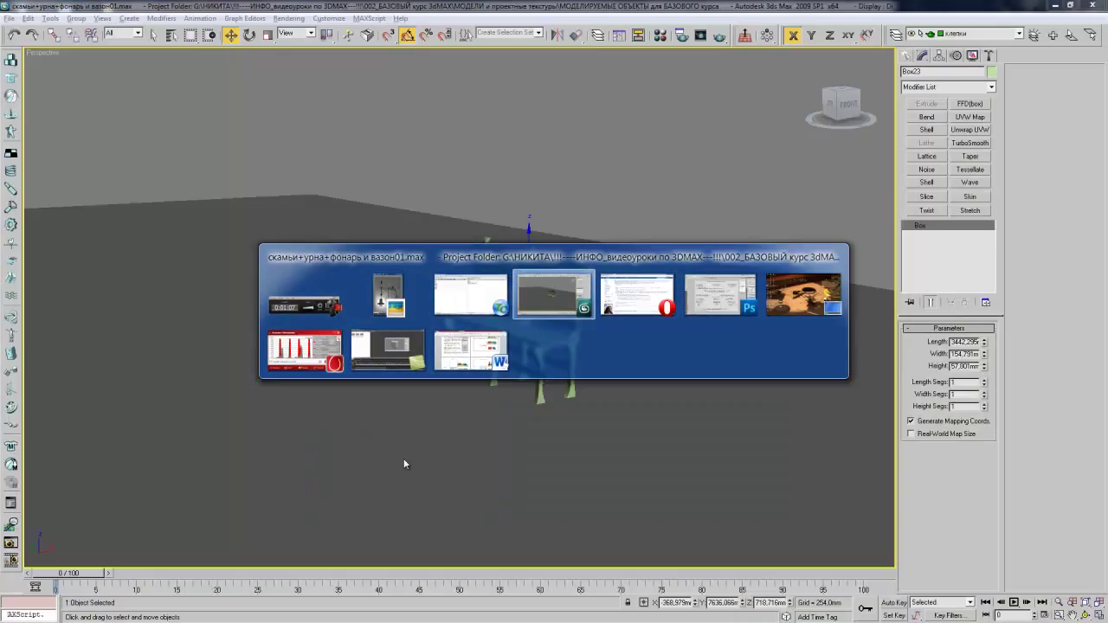
left_click(572, 192)
left_click(896, 35)
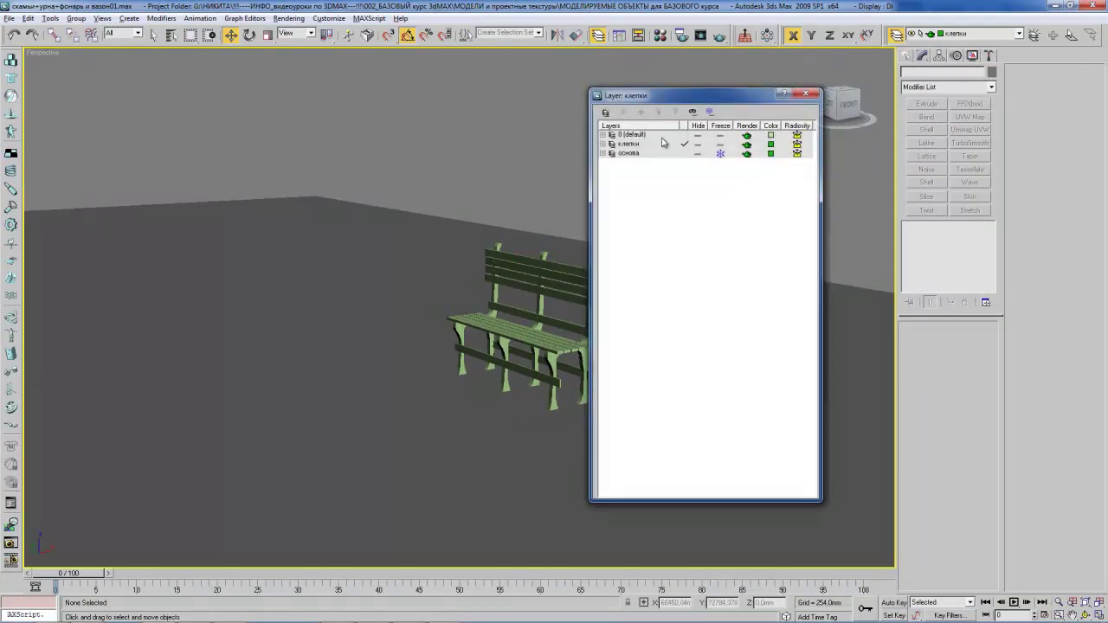
left_click_drag(609, 99, 625, 95)
left_click(625, 113)
left_click(647, 145)
type("фонарь")
key("Return")
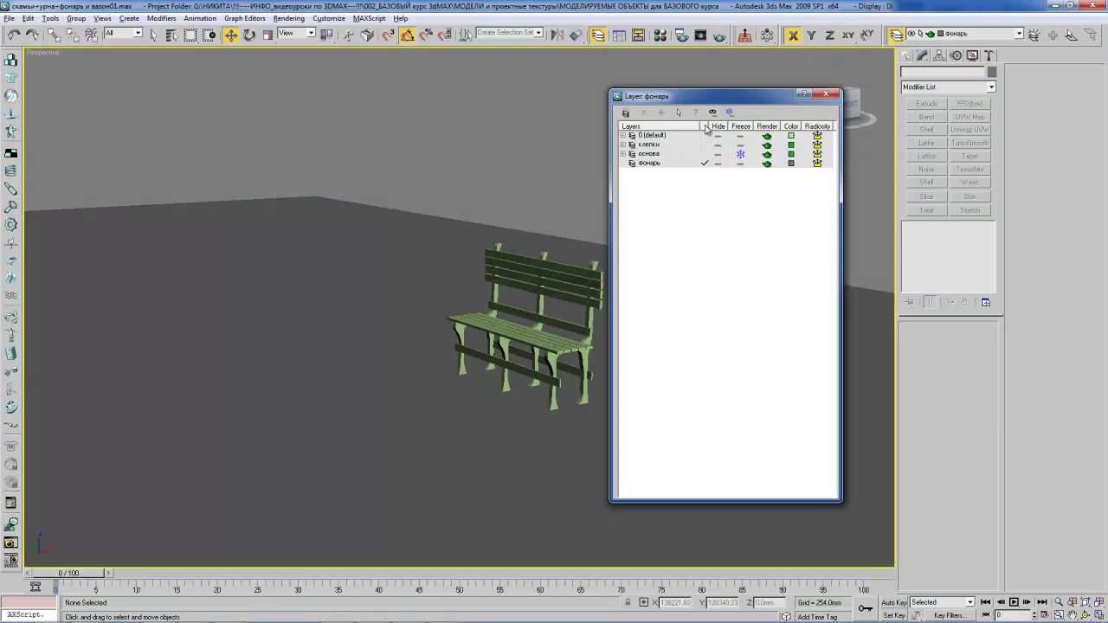
left_click(827, 94)
middle_click_drag(502, 231, 508, 220, "alt")
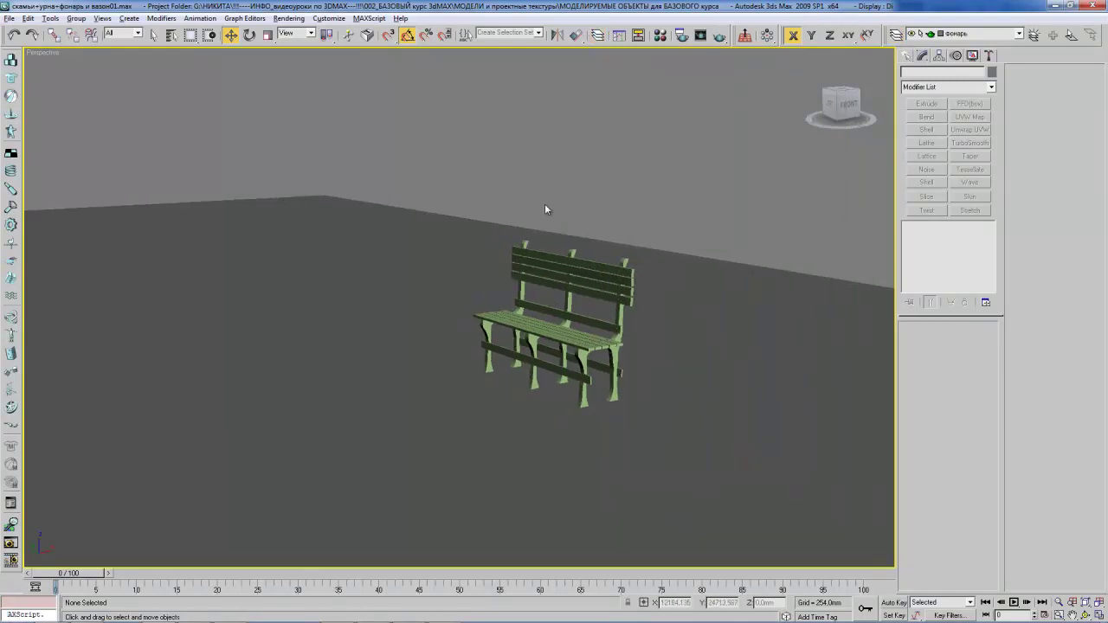
- Frame empty space beside the bench in Front view and choose the Shapes (Splines) creation category
key("f")
scroll(494, 245, "up", 3)
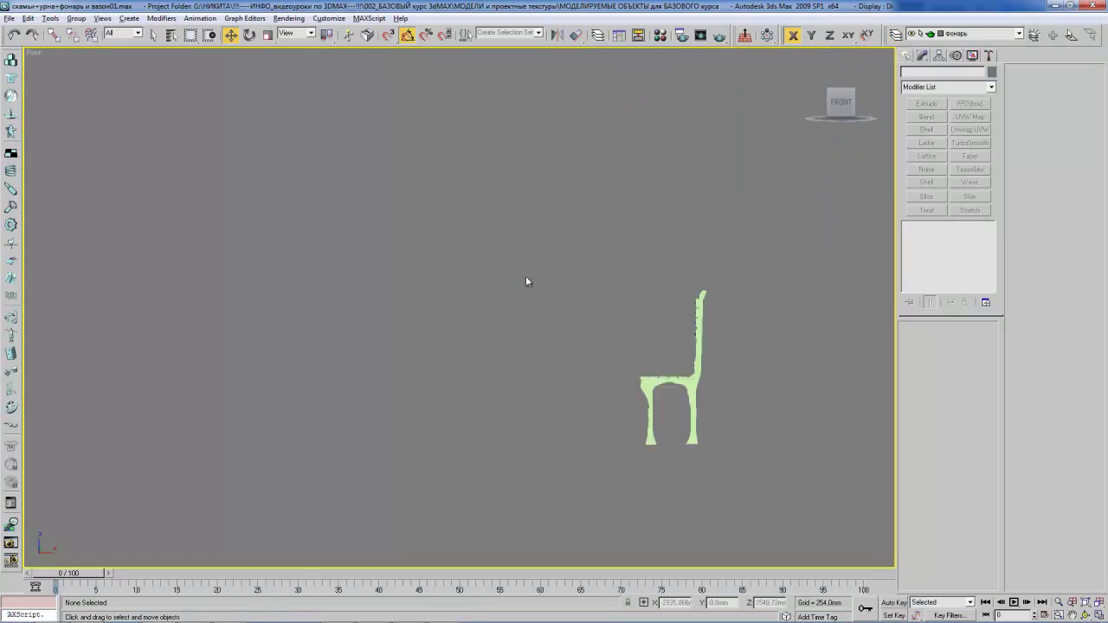
middle_click_drag(525, 275, 554, 294)
scroll(574, 285, "up", 2)
middle_click_drag(539, 228, 483, 120)
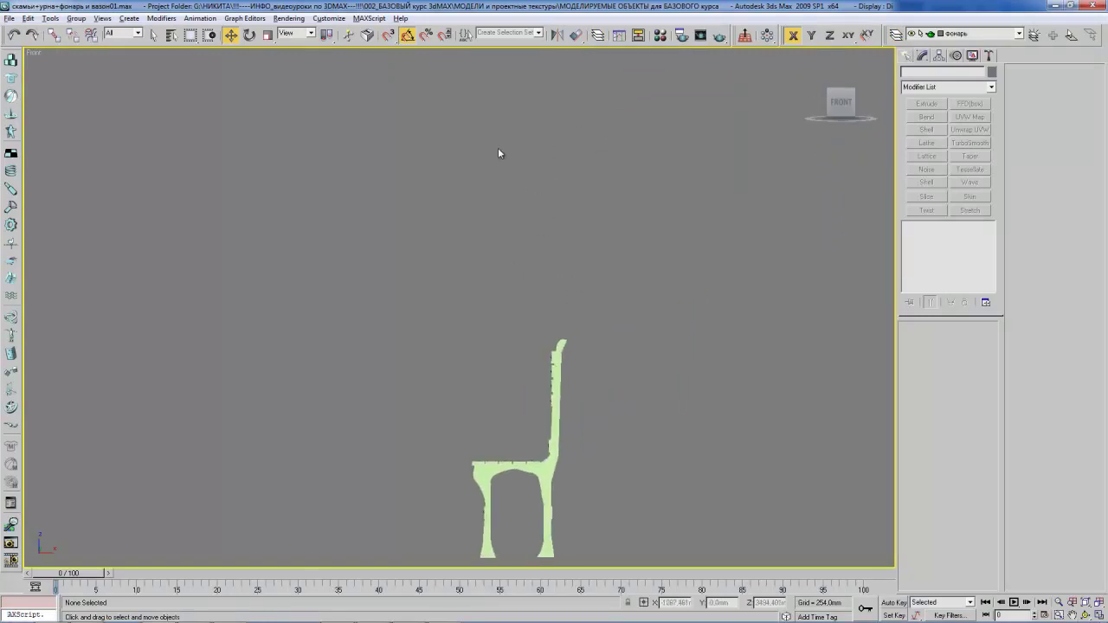
scroll(502, 213, "up", 3)
mouse_move(510, 168)
middle_mouse_down()
mouse_move(463, 173)
mouse_move(485, 168)
middle_mouse_up()
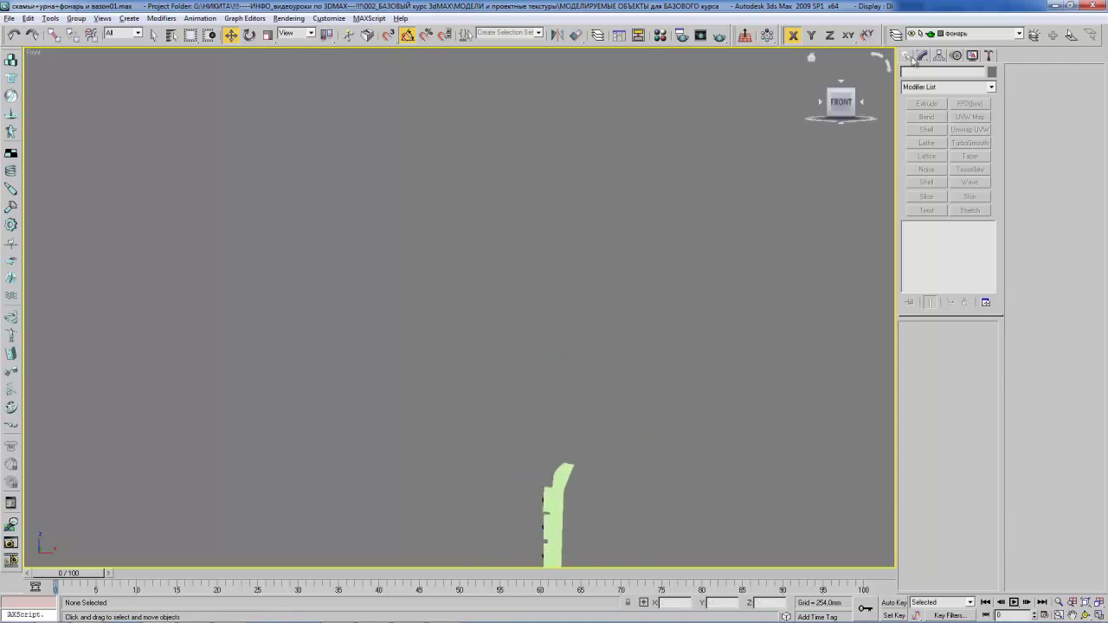
left_click(909, 56)
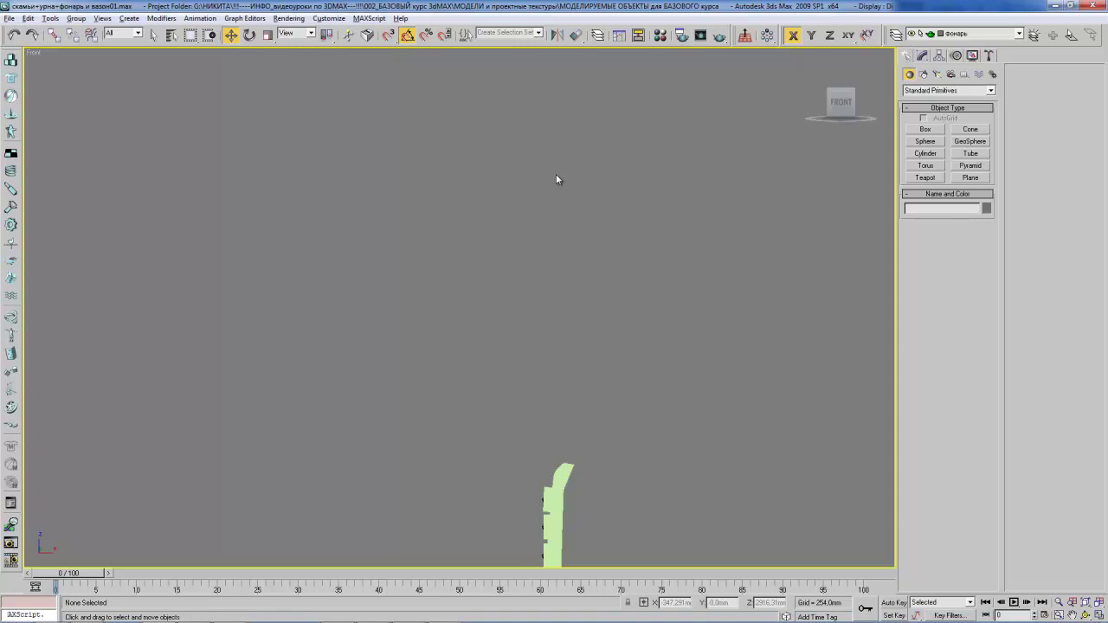
left_click(923, 74)
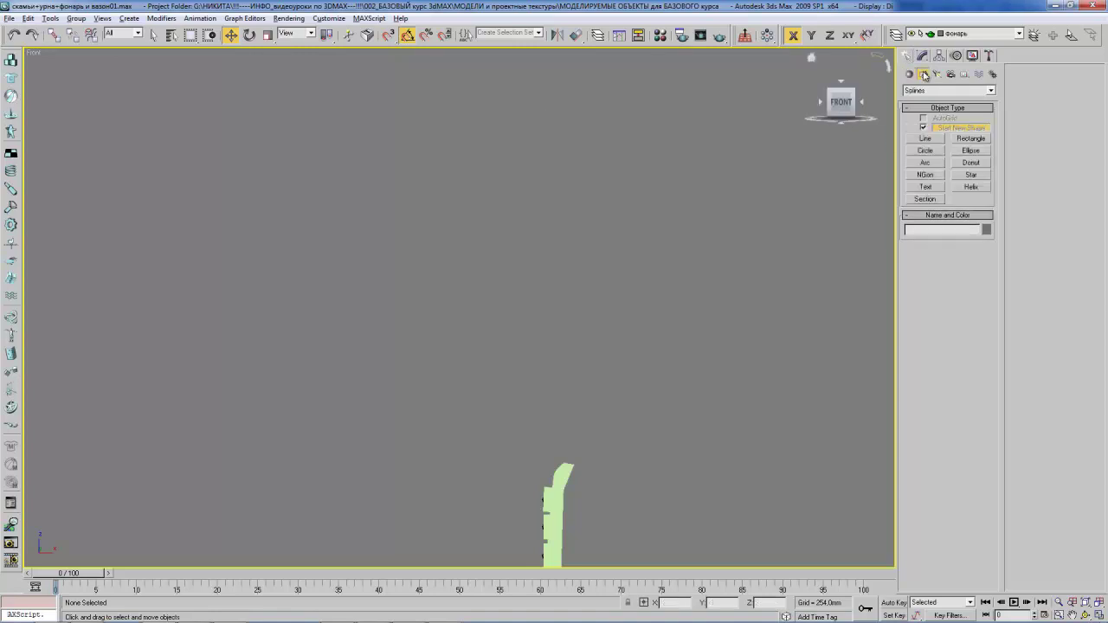
- With the Line tool, place the first lamp-profile vertices while comparing against the reference photo
left_click(925, 141)
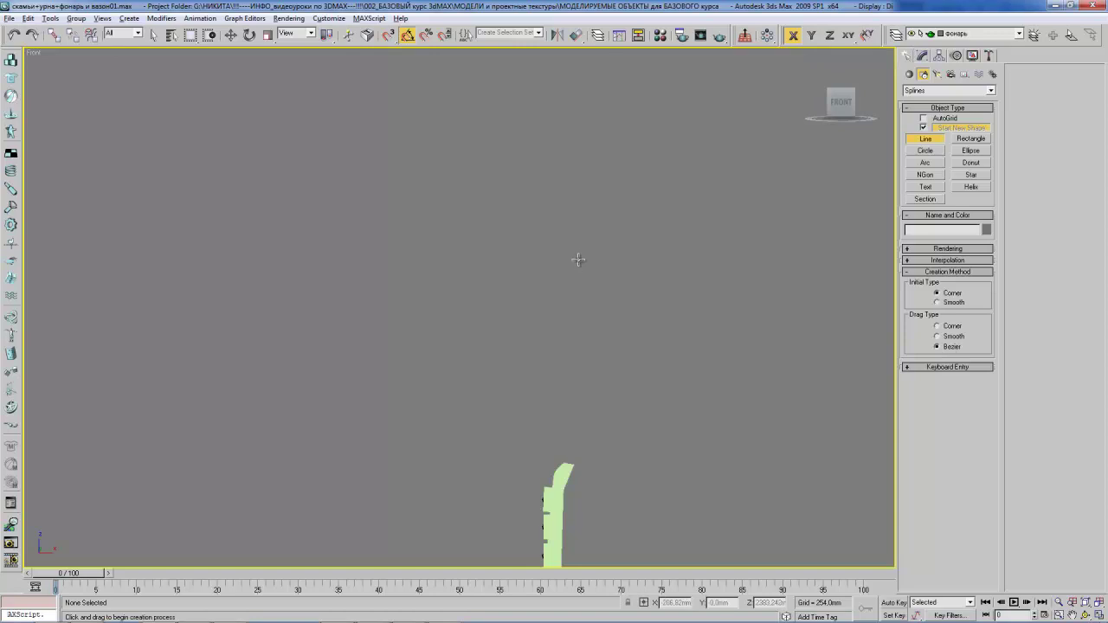
middle_click_drag(579, 260, 573, 253)
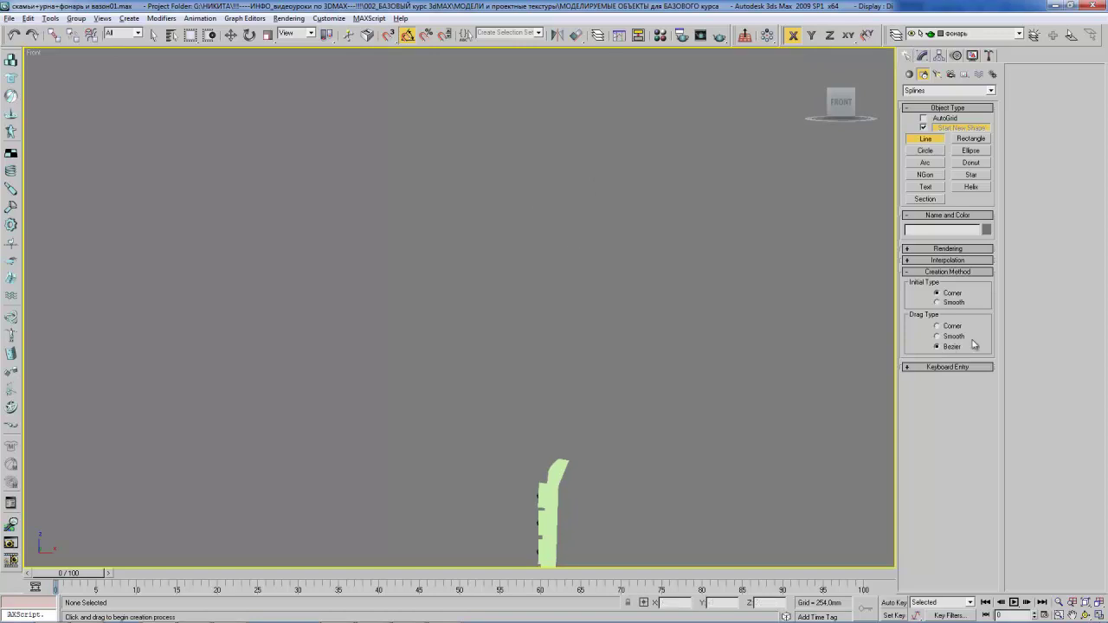
key("alt+Tab")
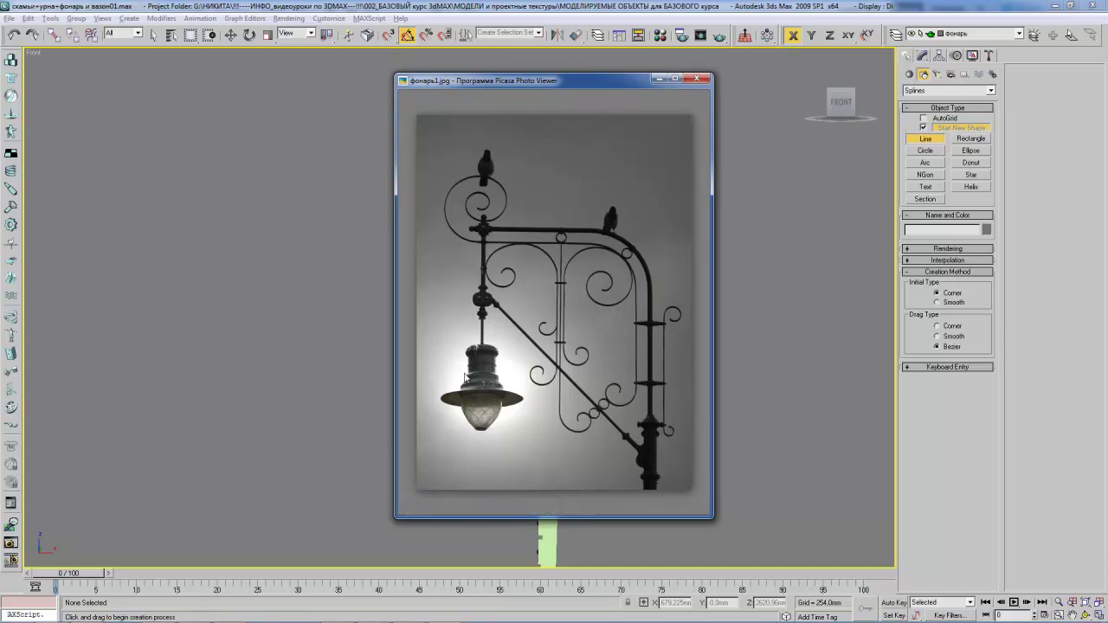
key("alt+Tab")
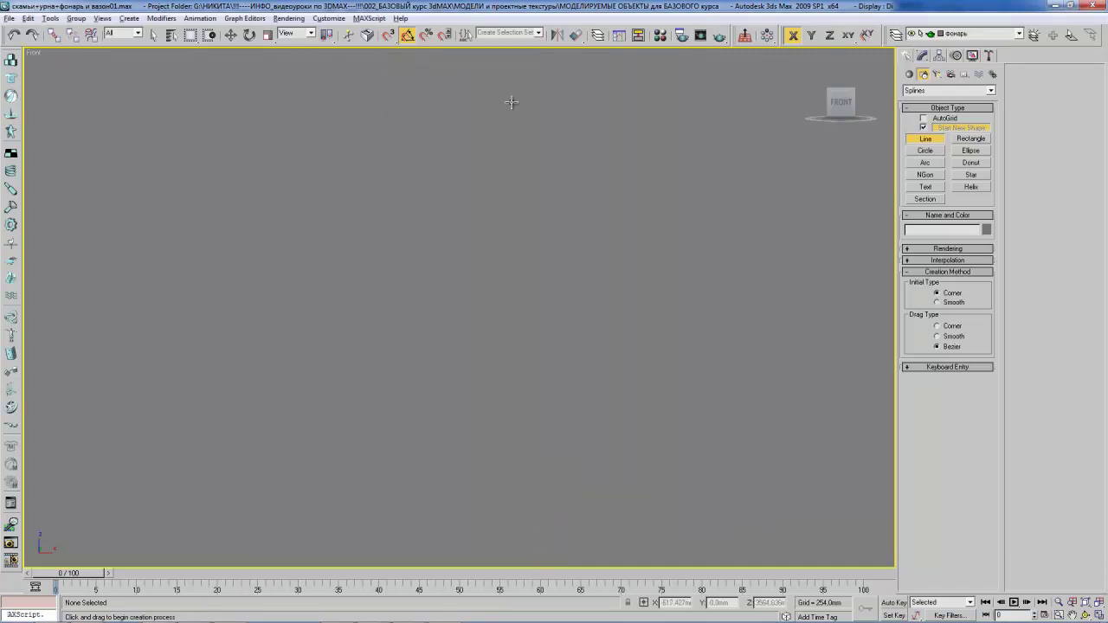
left_click(510, 124)
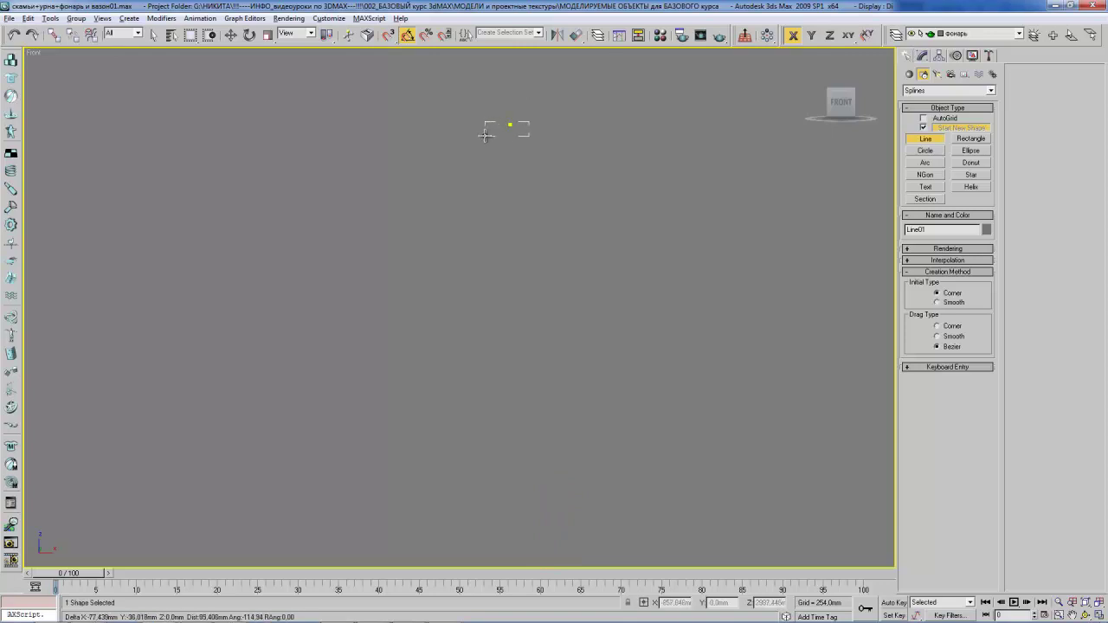
left_click(485, 144)
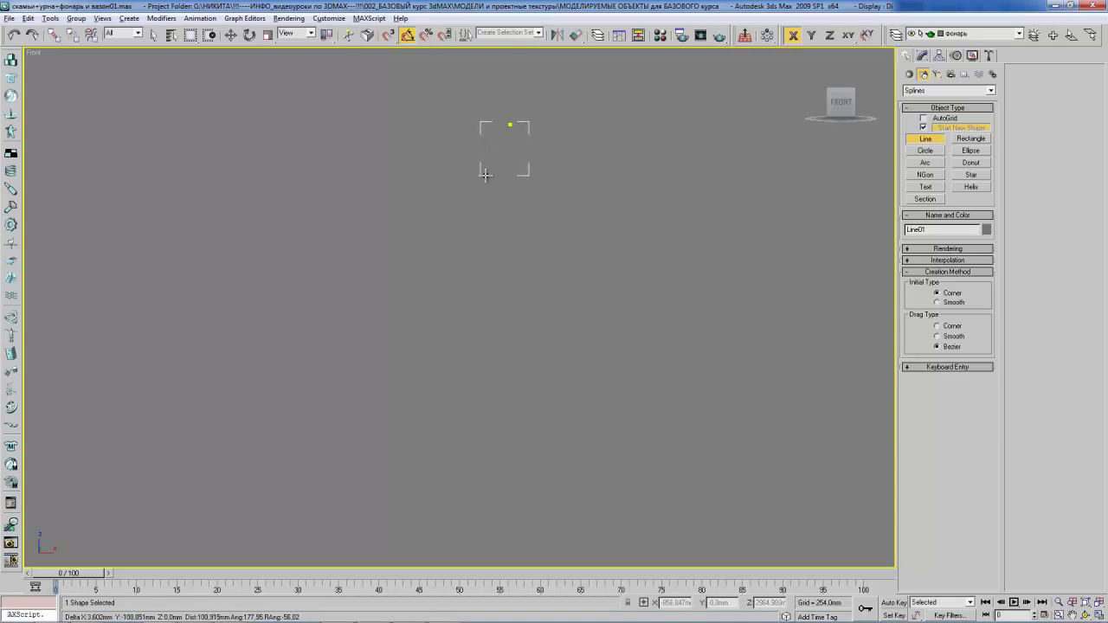
key("alt+Tab")
key("alt+Tab")
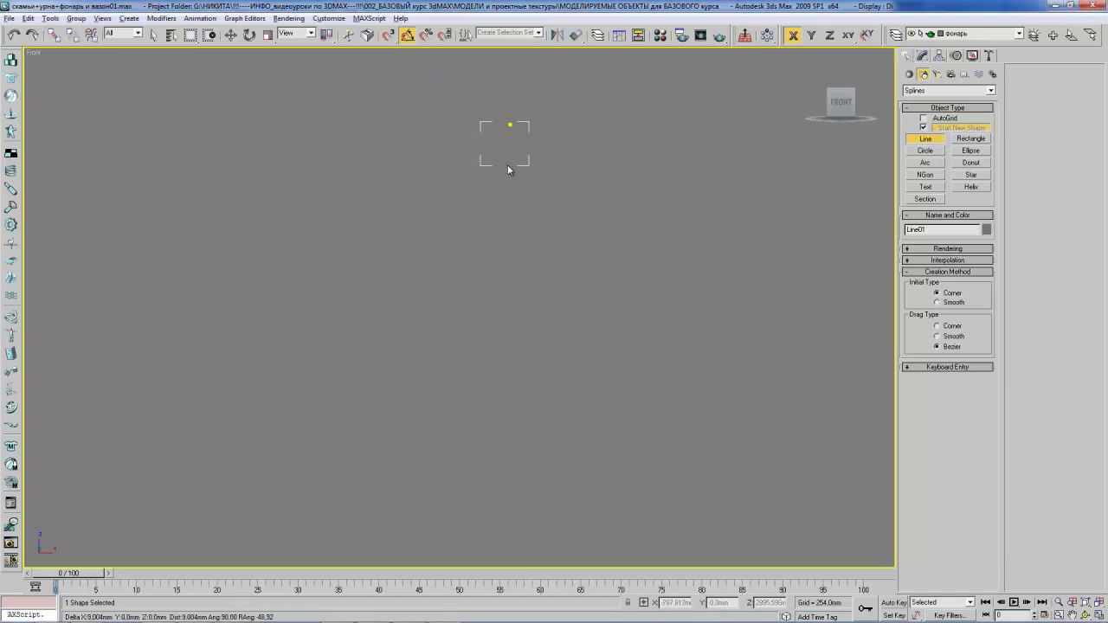
key("alt+Tab")
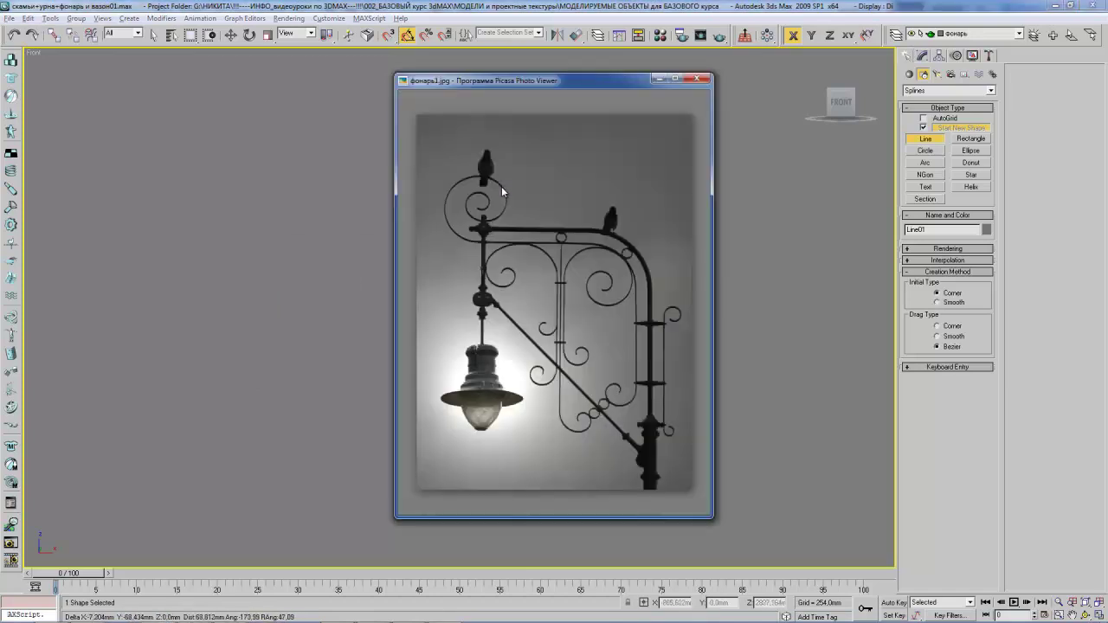
key("alt+Tab")
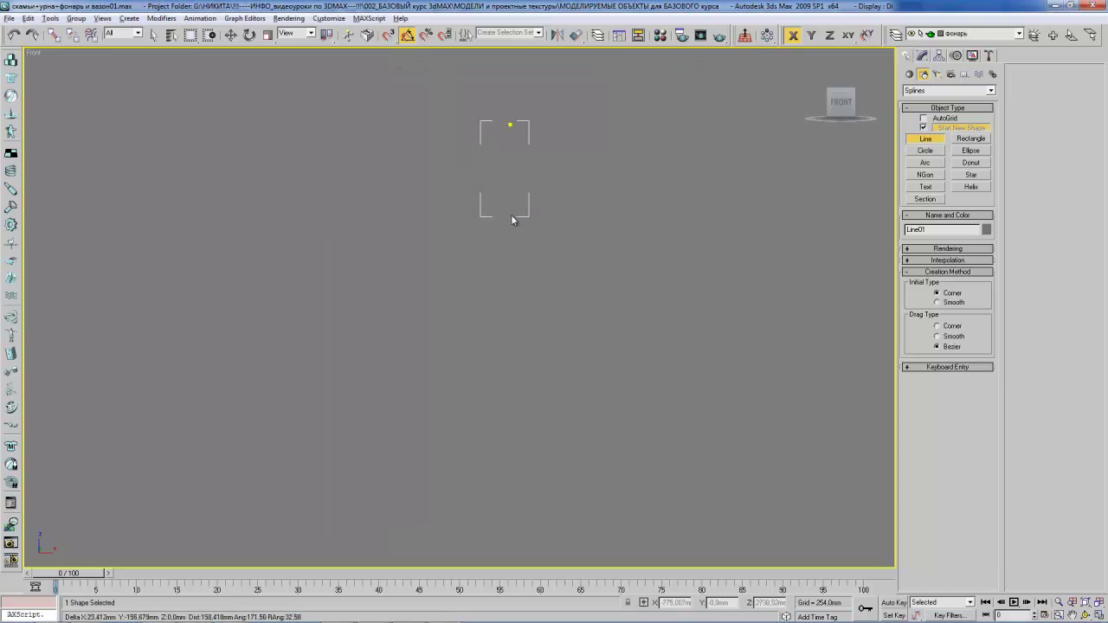
key("alt+Tab")
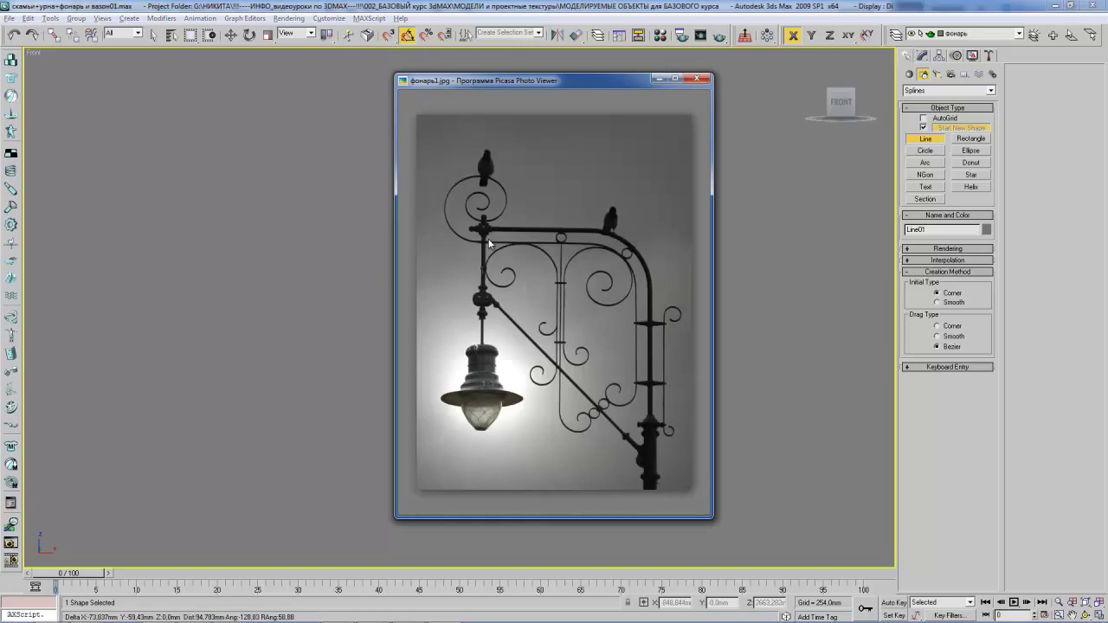
key("alt+Tab")
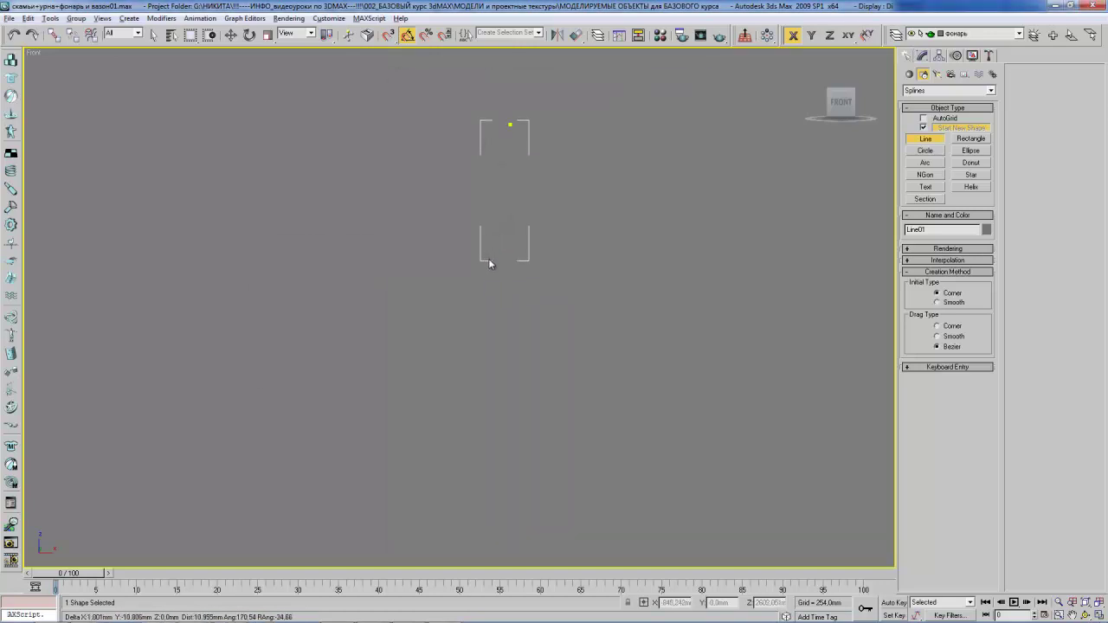
key("alt+Tab")
key("alt+Tab")
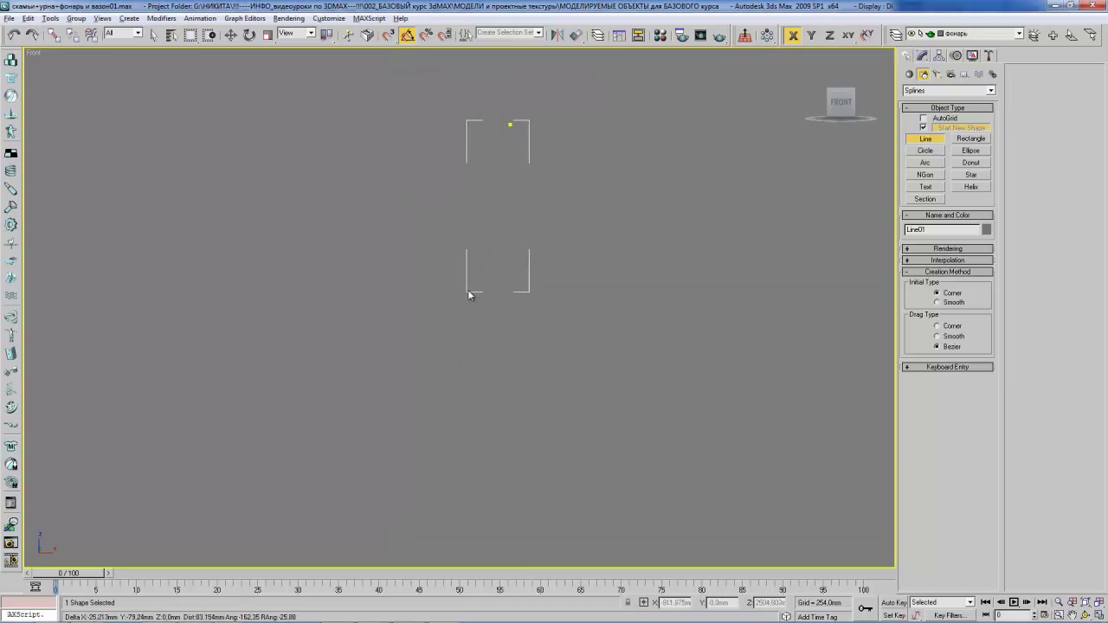
key("alt+Tab")
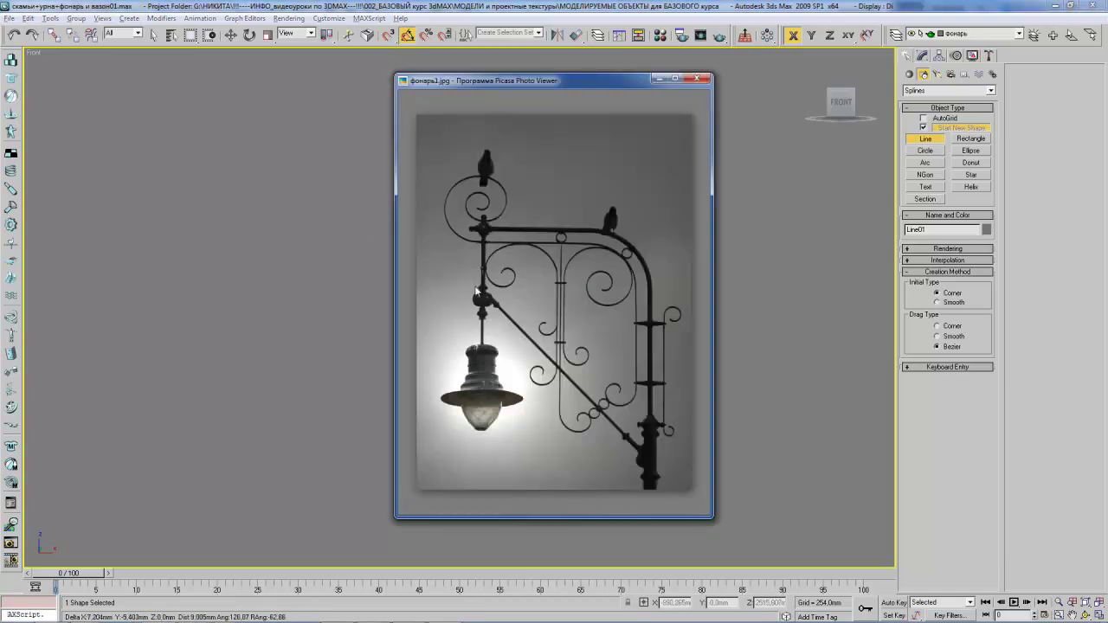
key("alt+Tab")
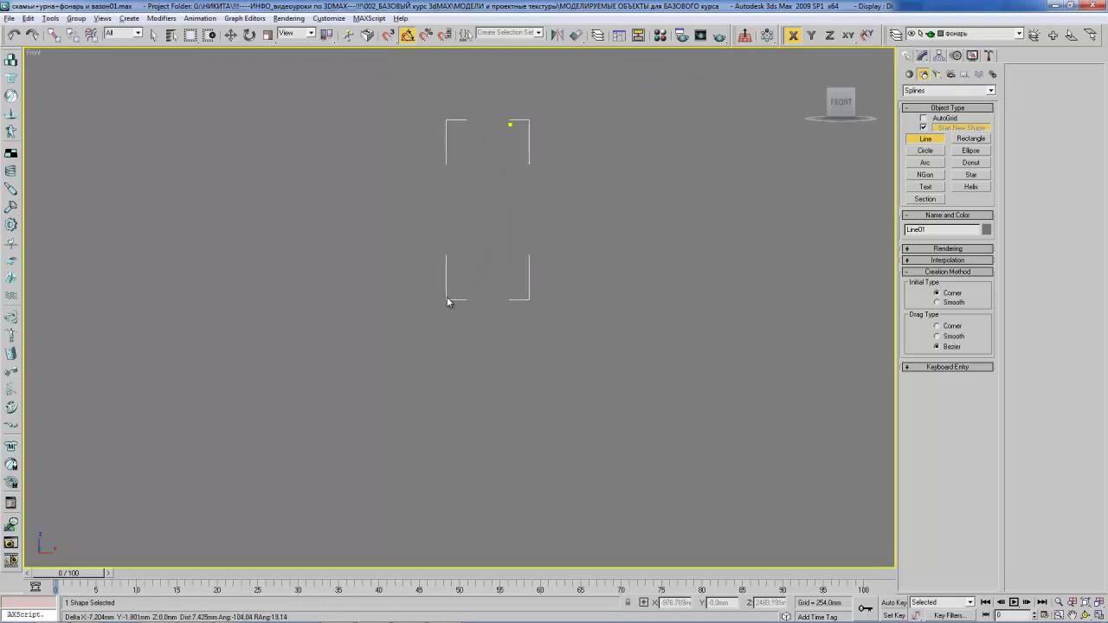
- Add the lower and bottom profile vertices, finish Line01, and reframe it against the photo
left_click(351, 320)
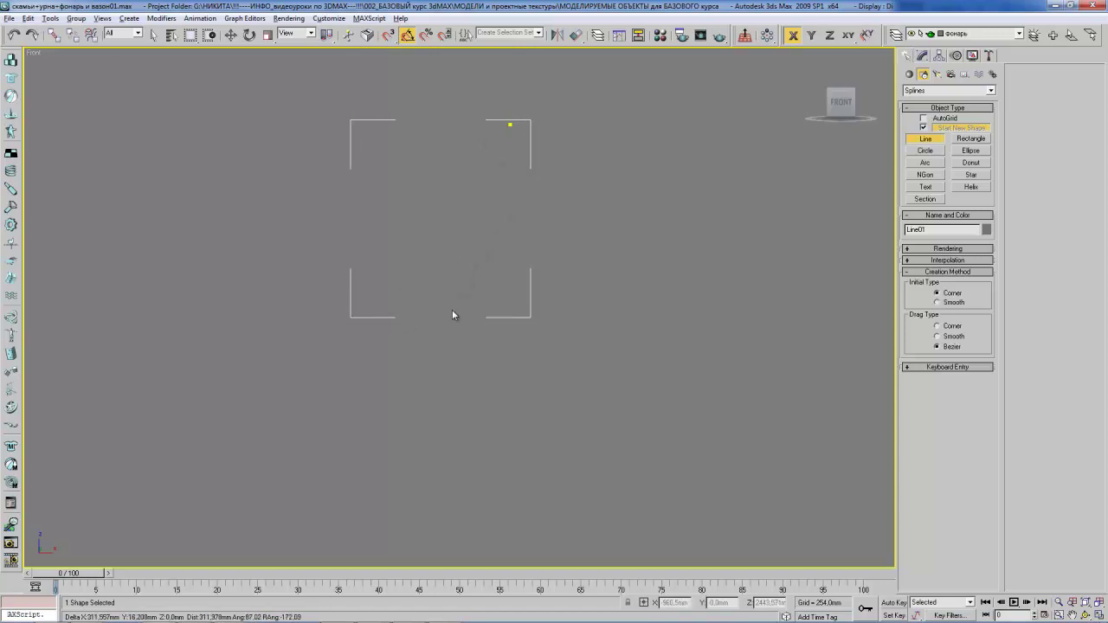
left_click(358, 319)
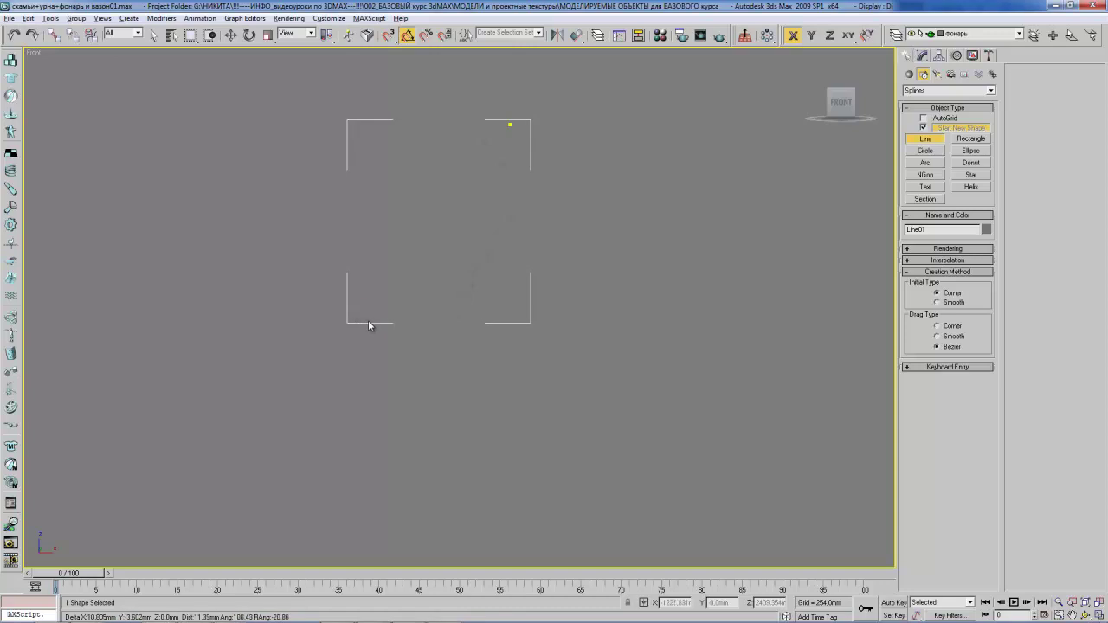
left_click(514, 322)
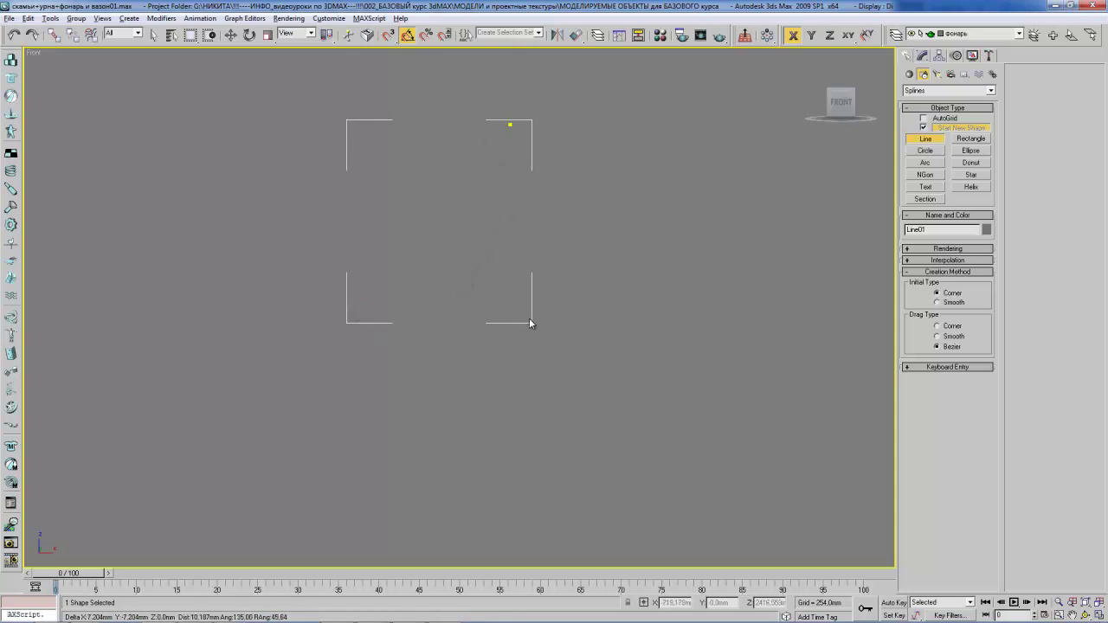
right_click(528, 325)
middle_click_drag(559, 260, 549, 285)
scroll(545, 277, "up", 2)
middle_click_drag(558, 229, 516, 269)
middle_click_drag(506, 197, 524, 209)
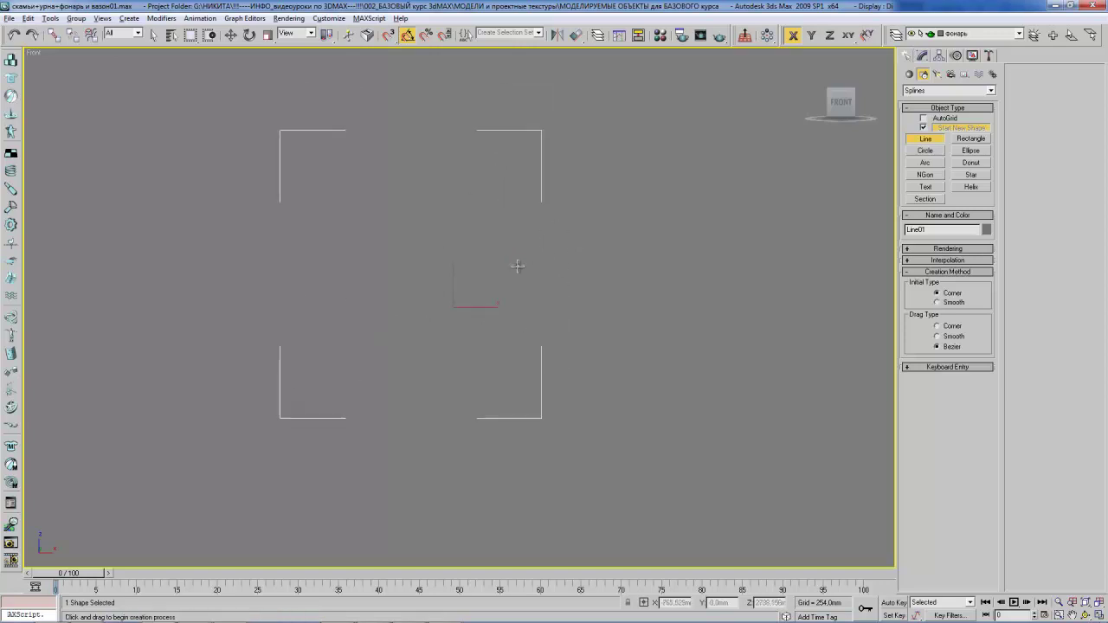
middle_click_drag(519, 286, 522, 250)
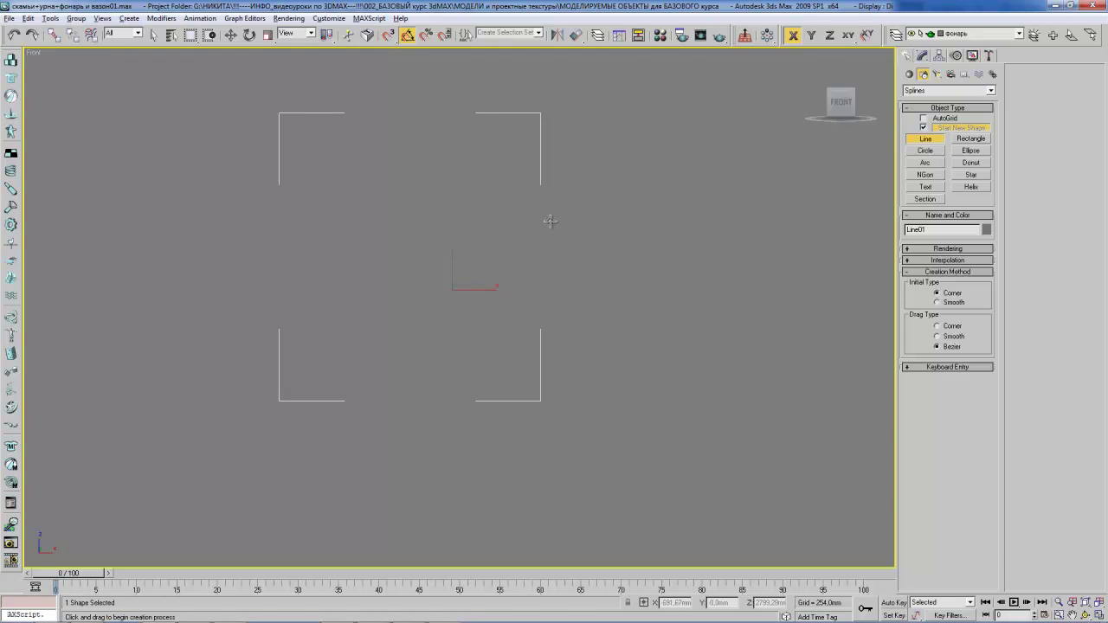
key("alt+Tab")
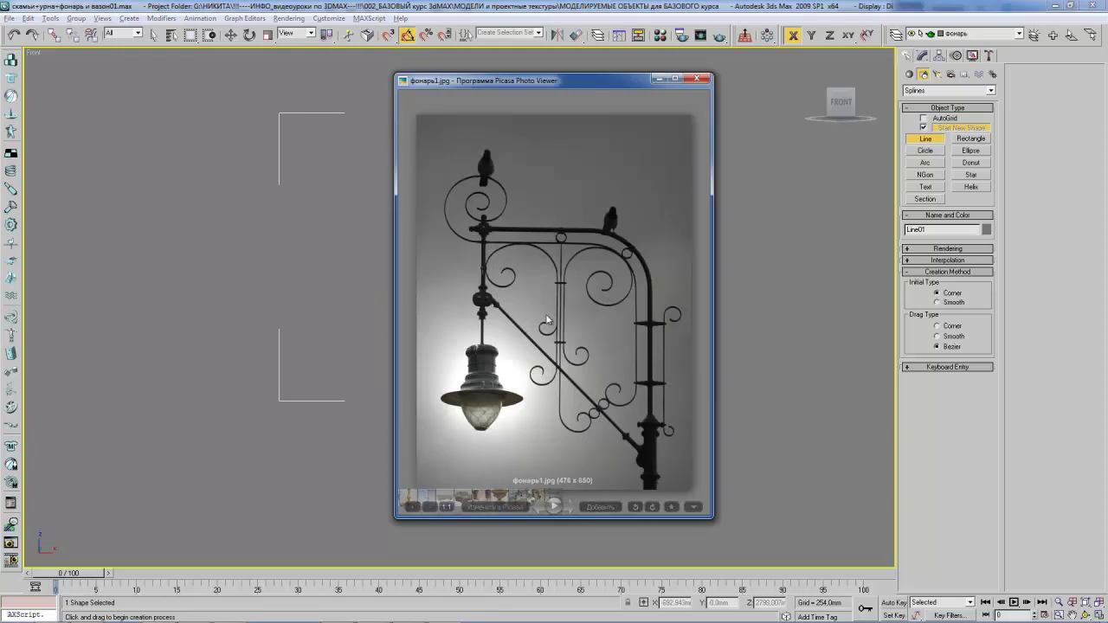
key("alt+Tab")
middle_click_drag(510, 252, 508, 279)
- Enter Line01's Vertex level and rotate the profile's second vertex 90 degrees
right_click(508, 279)
left_click(487, 178)
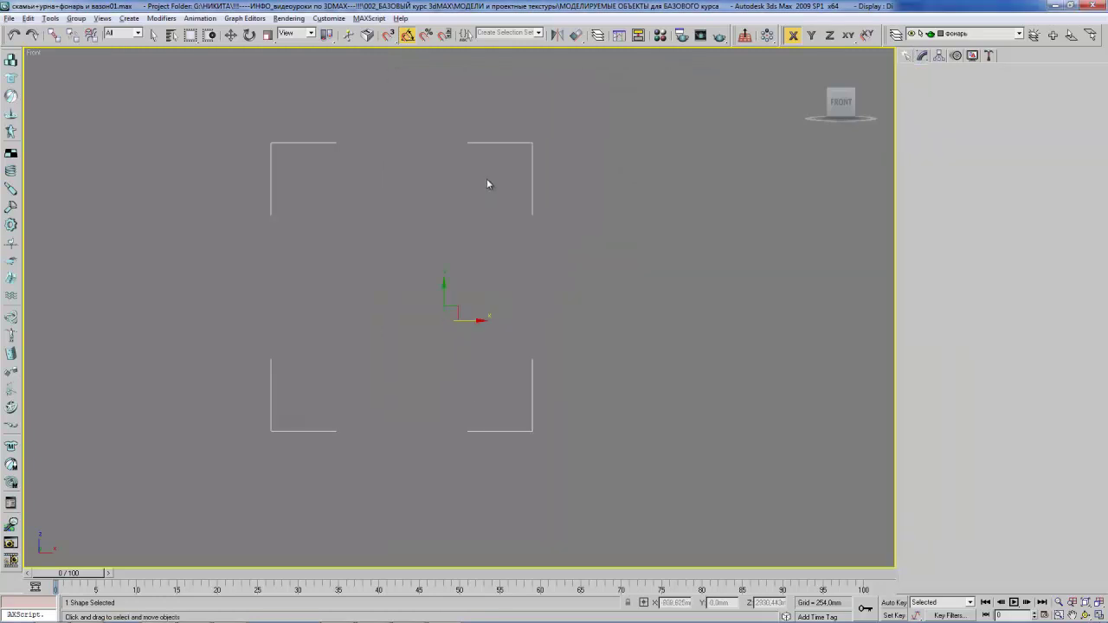
left_click(466, 175)
key("e")
left_click_drag(484, 142, 488, 160)
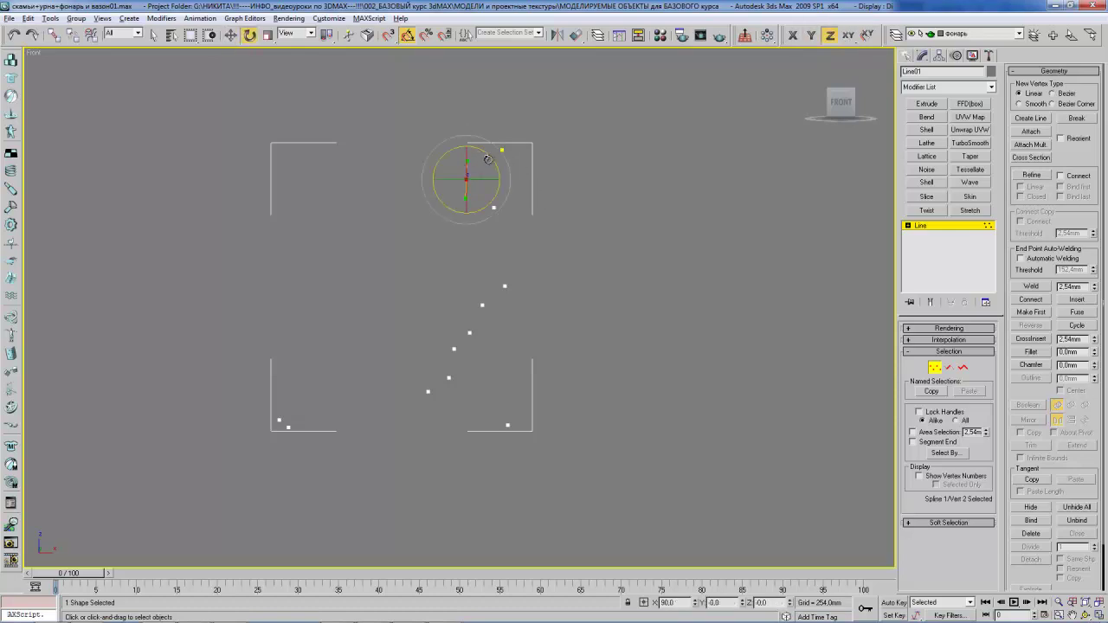
key("w")
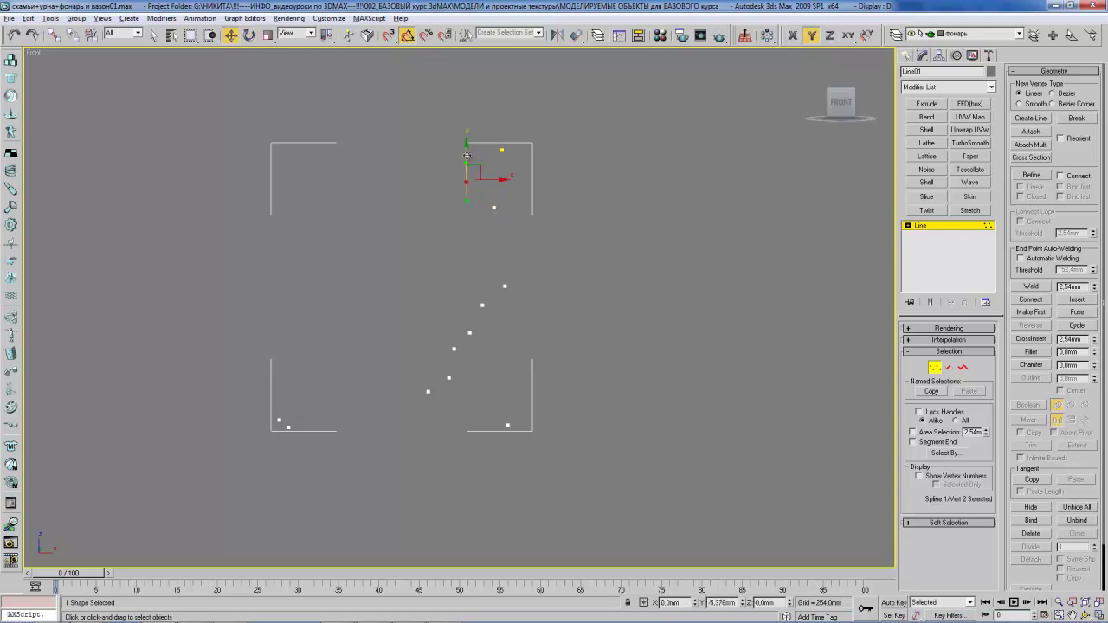
- Select vertex 5 and frame the profile, checking it against the reference photo
middle_click_drag(519, 235, 532, 223)
left_click(491, 292)
mouse_move(476, 377)
middle_mouse_down()
mouse_move(504, 347)
mouse_move(477, 388)
middle_mouse_up()
scroll(477, 388, "up", 2)
middle_click_drag(512, 198, 510, 206)
middle_click_drag(523, 334, 539, 294)
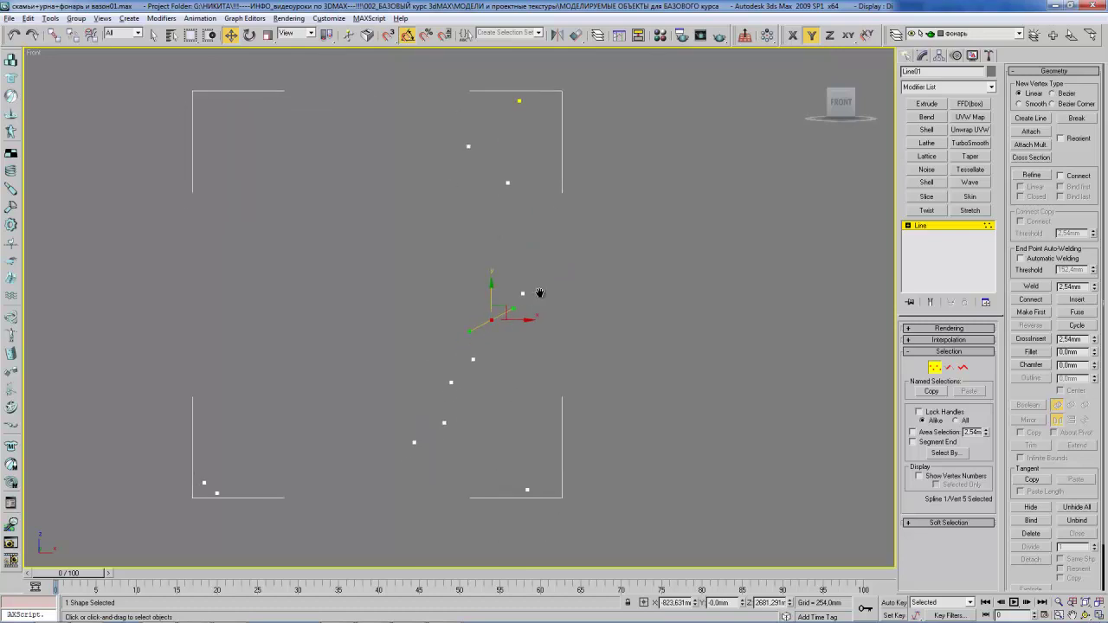
key("alt+Tab")
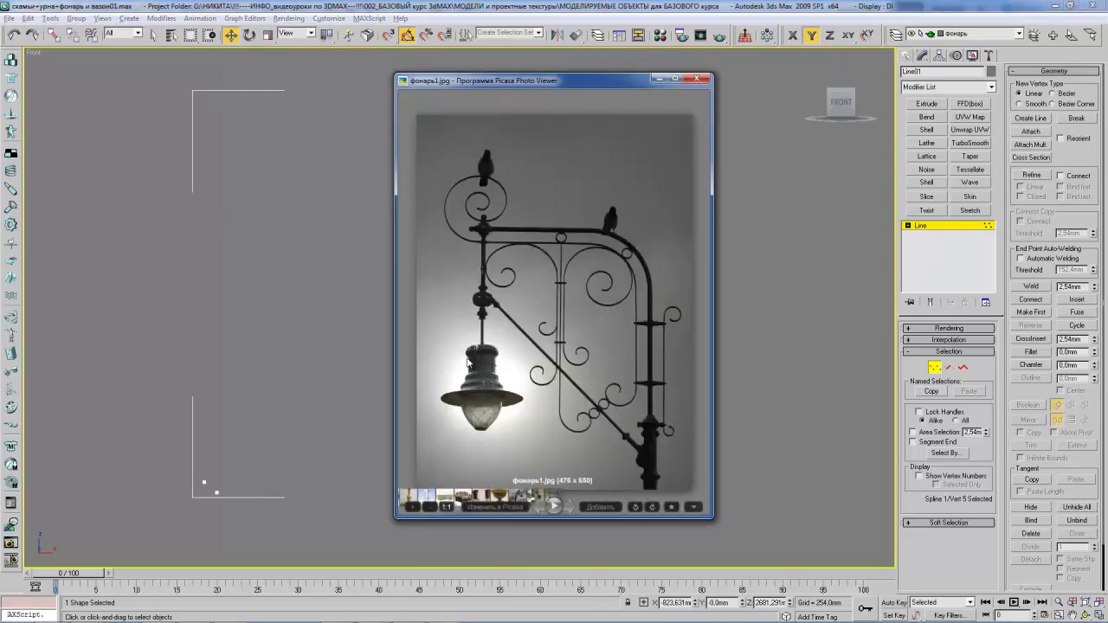
key("alt+Tab")
middle_click_drag(517, 224, 504, 263)
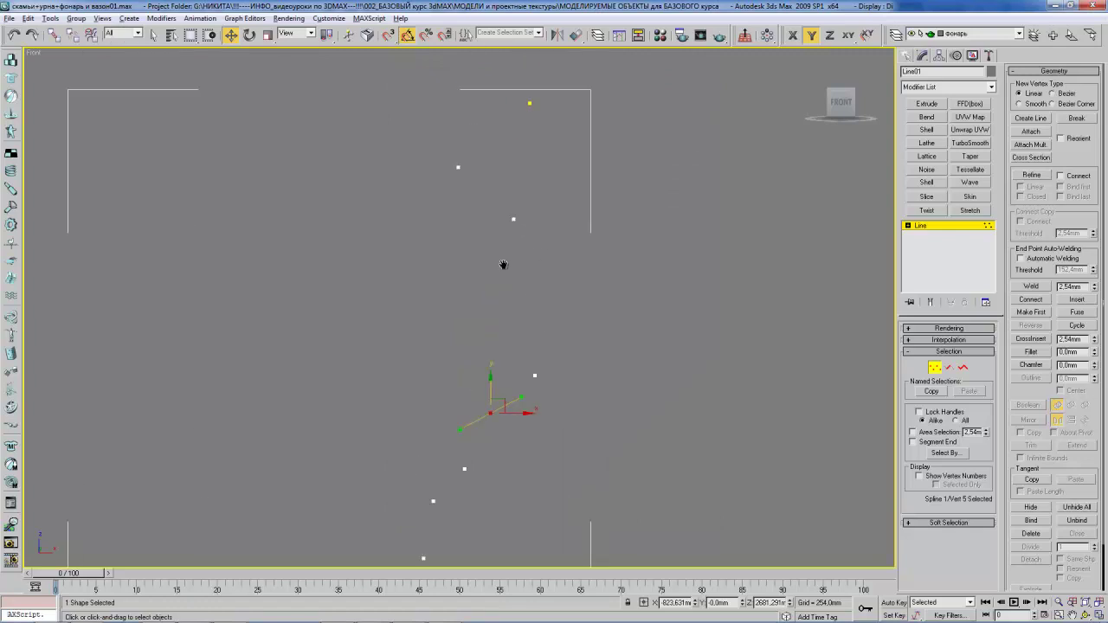
middle_click_drag(554, 236, 555, 247)
- Use Refine to insert five new vertices along the upper part of the profile
left_click(1032, 175)
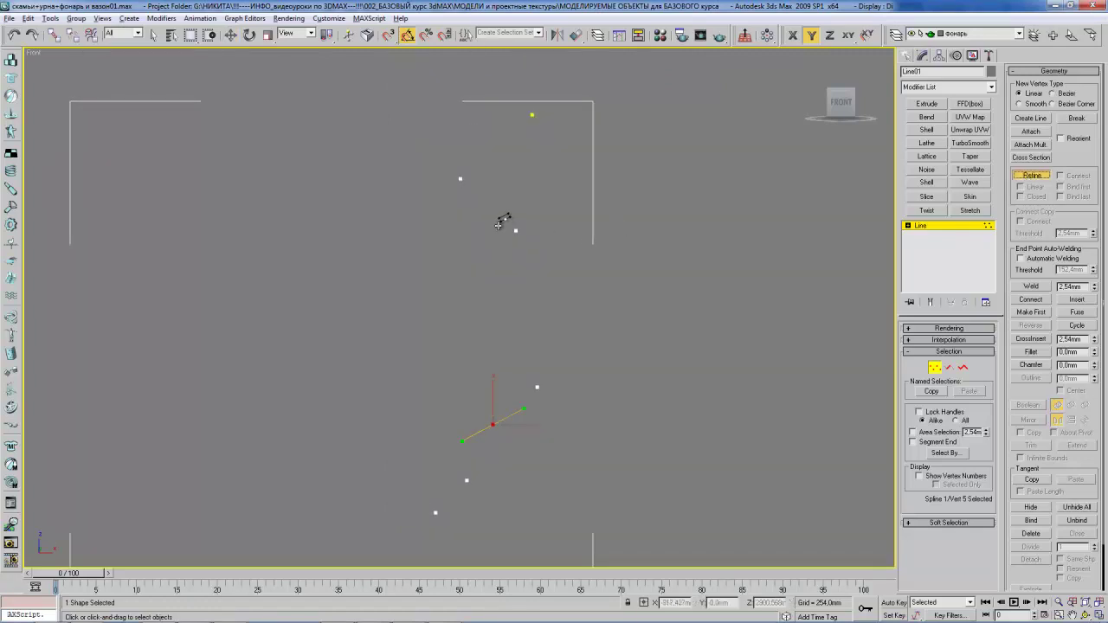
left_click(508, 228)
left_click(502, 225)
left_click(495, 224)
left_click(487, 219)
left_click(481, 217)
key("w")
- Raise vertex 7 slightly and nudge vertex 3 upward, then constrain movement to X
left_click(500, 225)
key("z")
key("z")
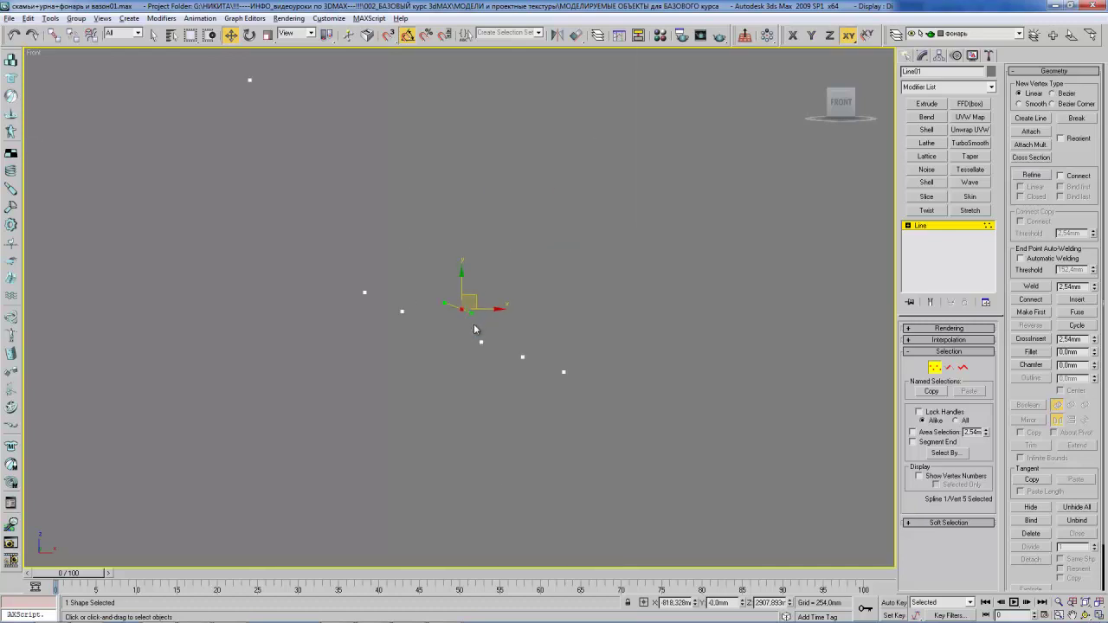
left_click(522, 357)
left_click_drag(527, 332, 529, 307)
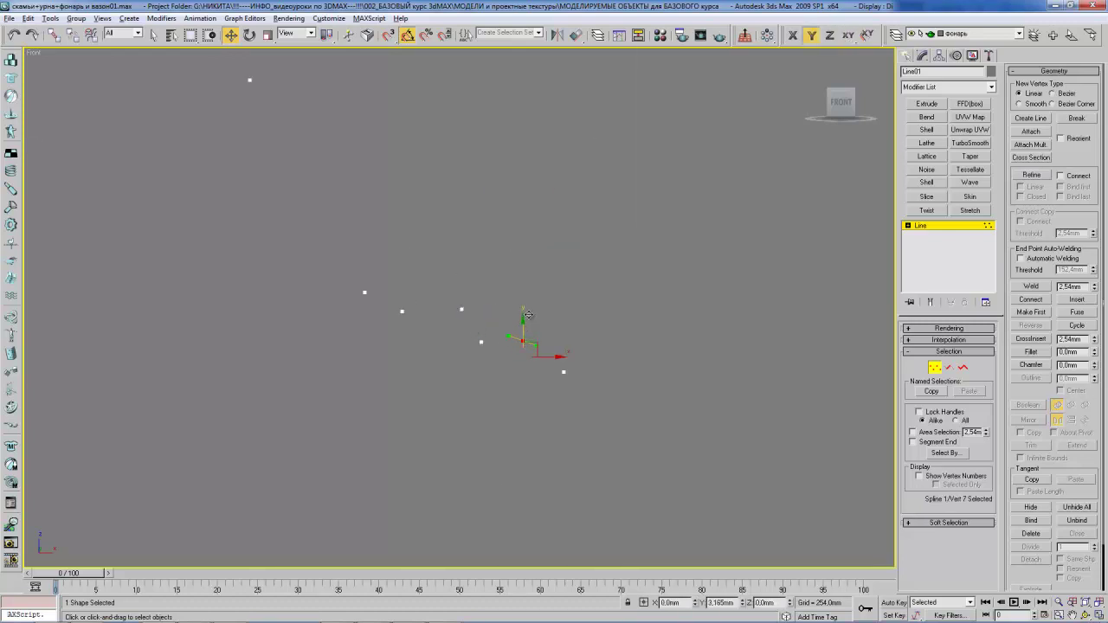
left_click(364, 291)
left_click_drag(366, 272, 367, 270)
left_click(462, 310)
key("F5")
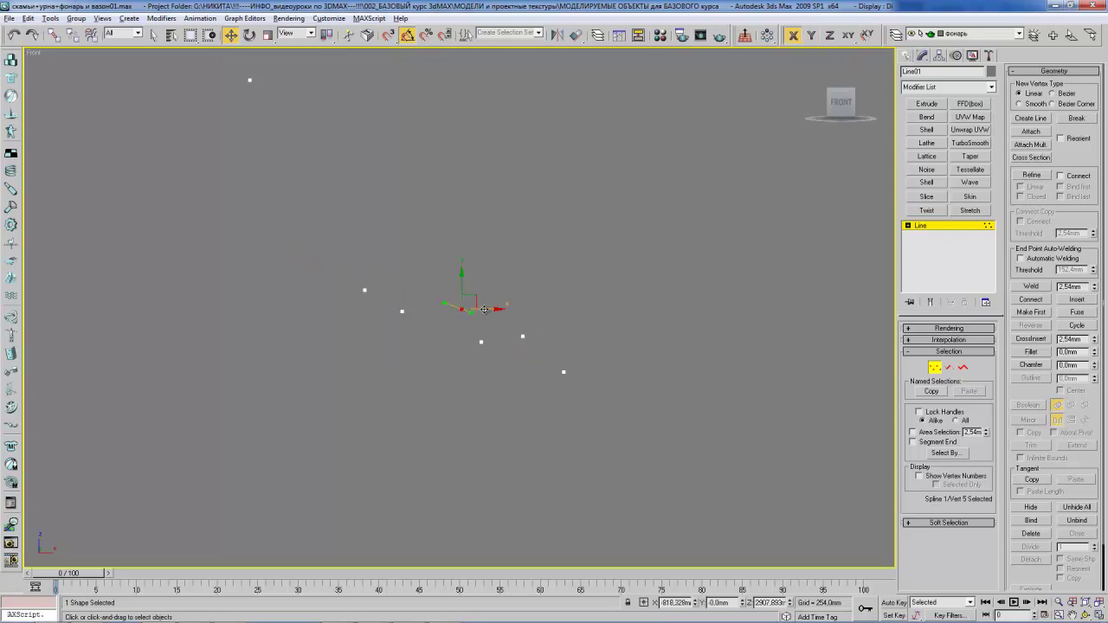
mouse_move(534, 318)
middle_mouse_down()
mouse_move(514, 285)
mouse_move(581, 248)
middle_mouse_up()
scroll(513, 286, "down", 3)
left_click(524, 290)
scroll(563, 286, "down", 3)
- Compare the profile with the lamp reference photo, then close the photo
key("alt+Tab")
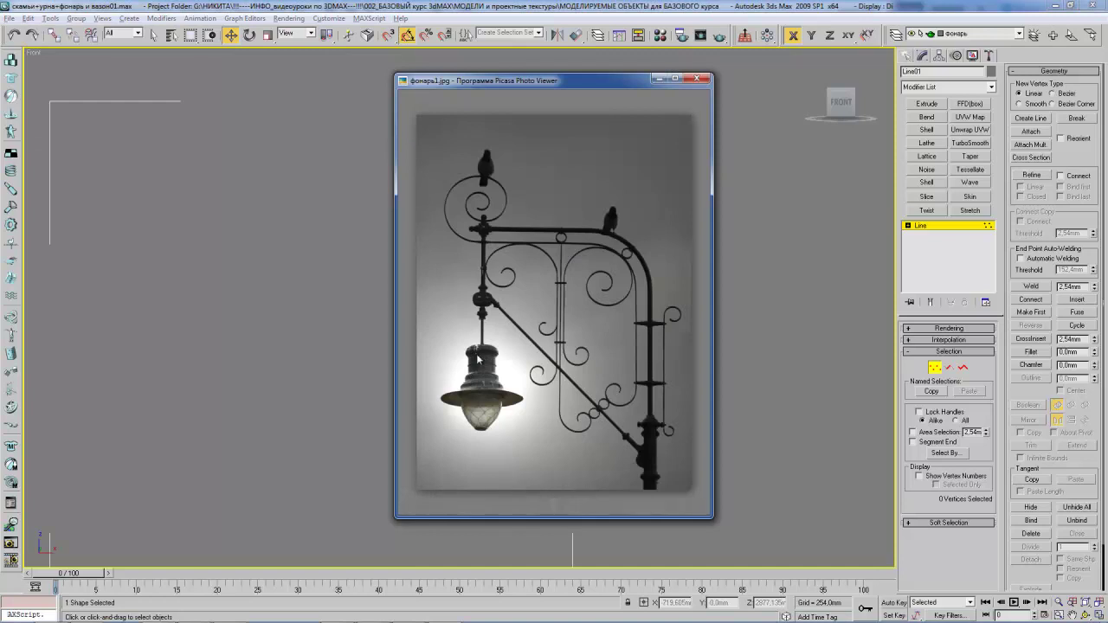
scroll(479, 366, "up", 2)
scroll(480, 364, "up", 2)
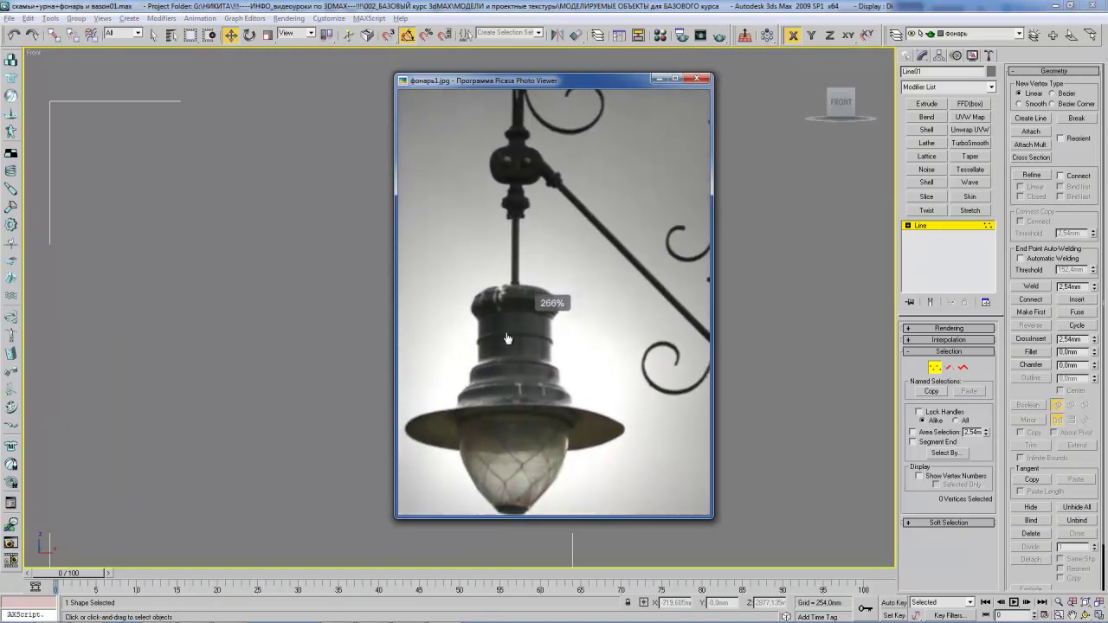
key("Escape")
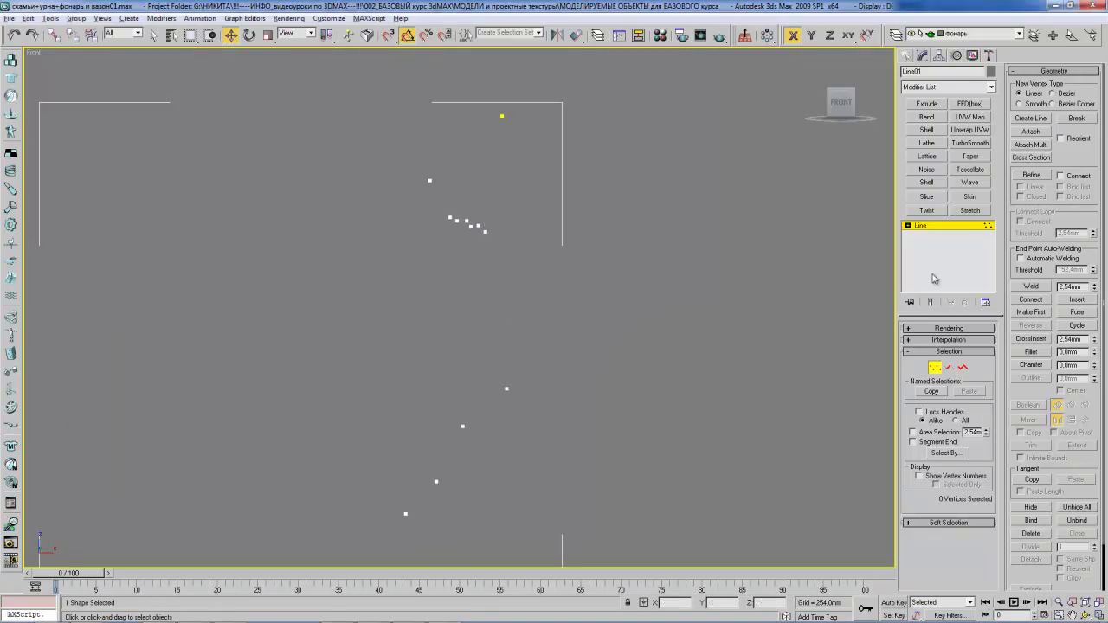
- Use Refine to insert three vertices in the middle of the lamp profile
left_click(1029, 176)
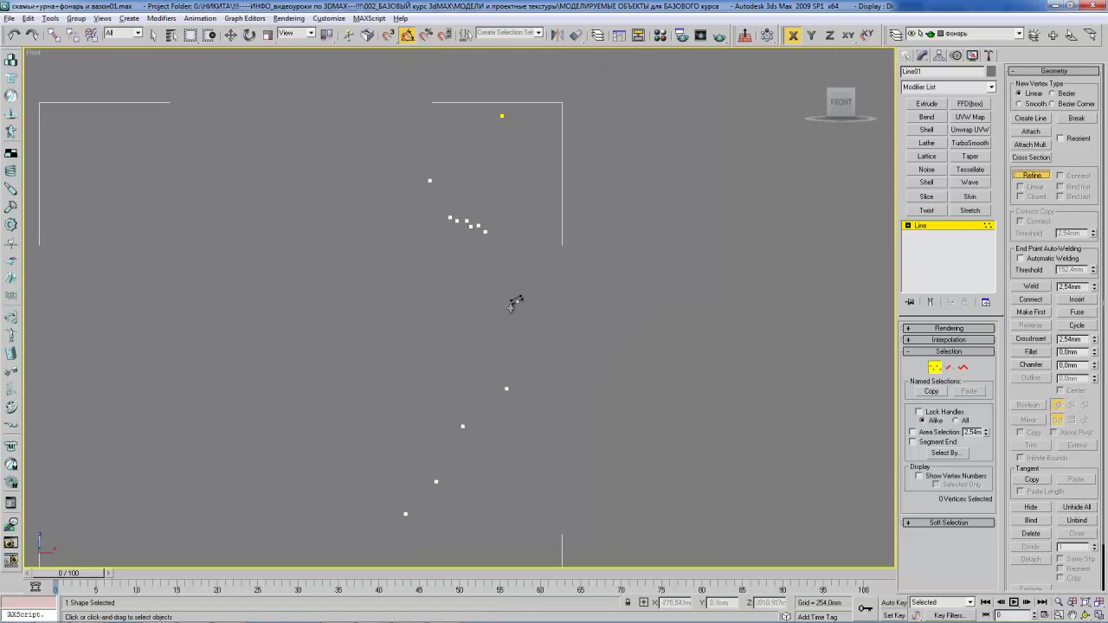
left_click(510, 304)
left_click(509, 317)
left_click(509, 311)
key("w")
- Nudge the middle new vertex left, stretch its handles vertically, and lower it slightly
left_click(509, 310)
left_click_drag(524, 311, 517, 312)
scroll(516, 314, "up", 3)
middle_click_drag(558, 302, 540, 306)
key("r")
left_click_drag(528, 286, 533, 213)
key("w")
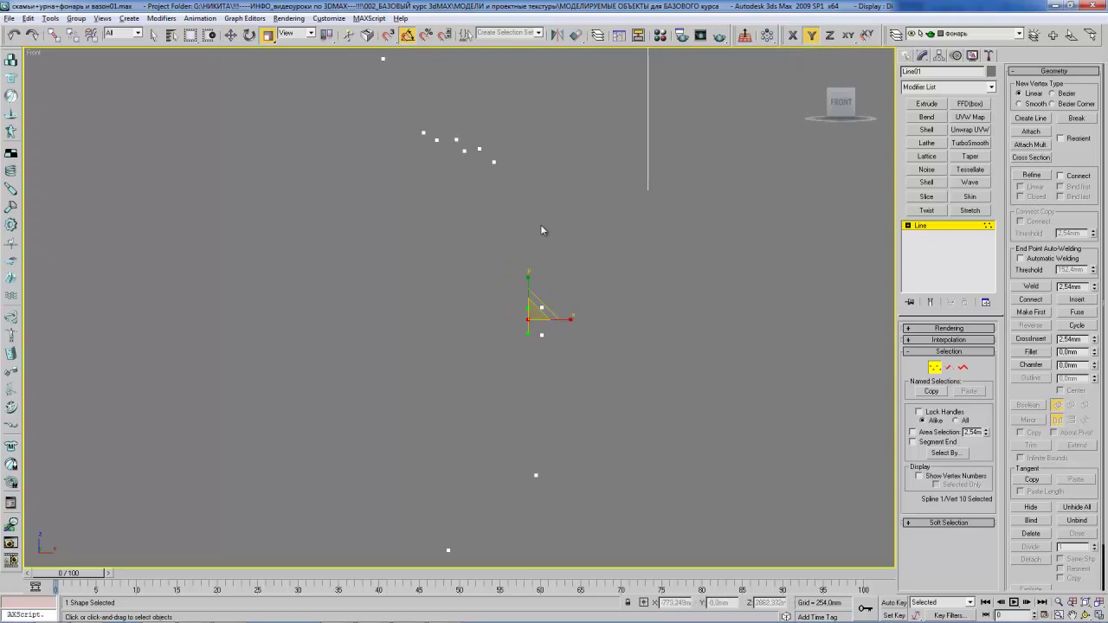
left_click_drag(527, 285, 530, 288)
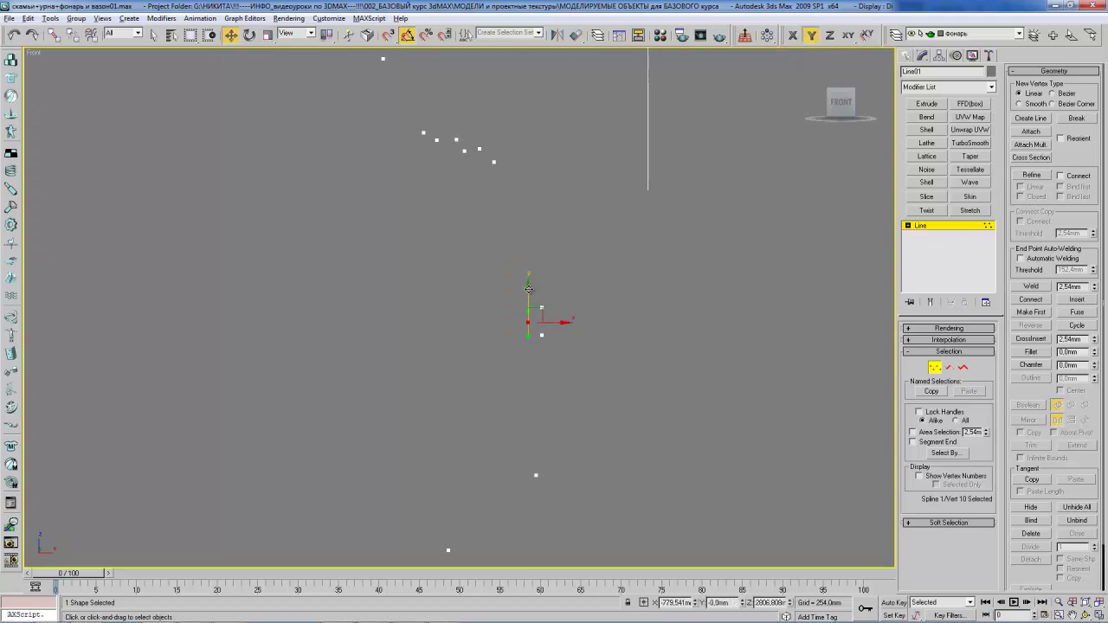
- Recheck the profile against the reference photo and re-enable Refine
middle_click_drag(529, 288, 468, 256)
scroll(544, 277, "up", 2)
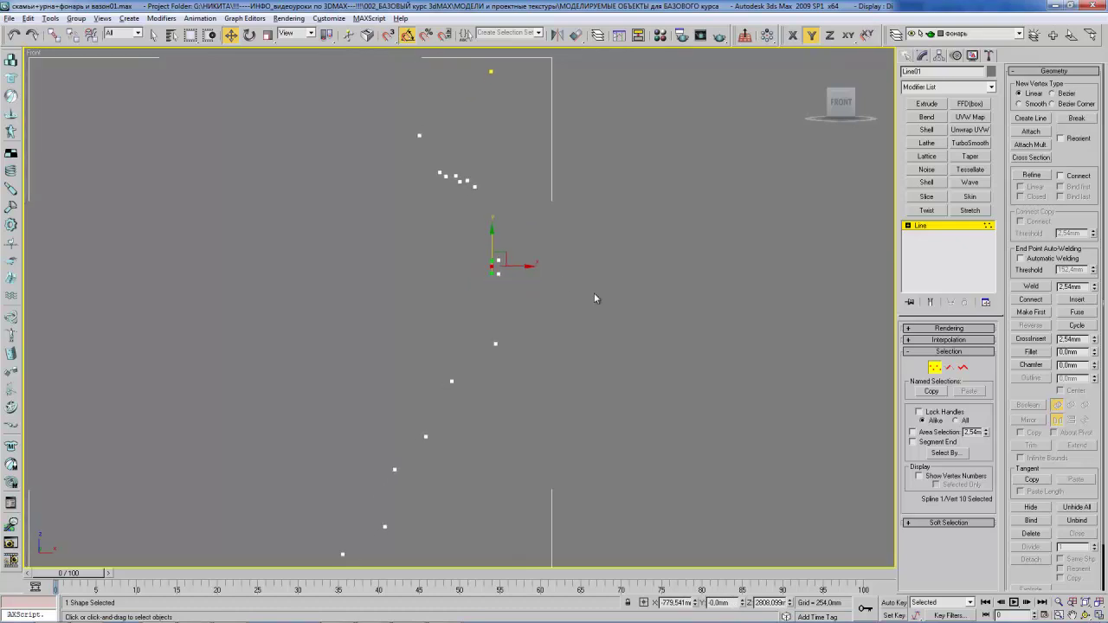
key("alt+Tab")
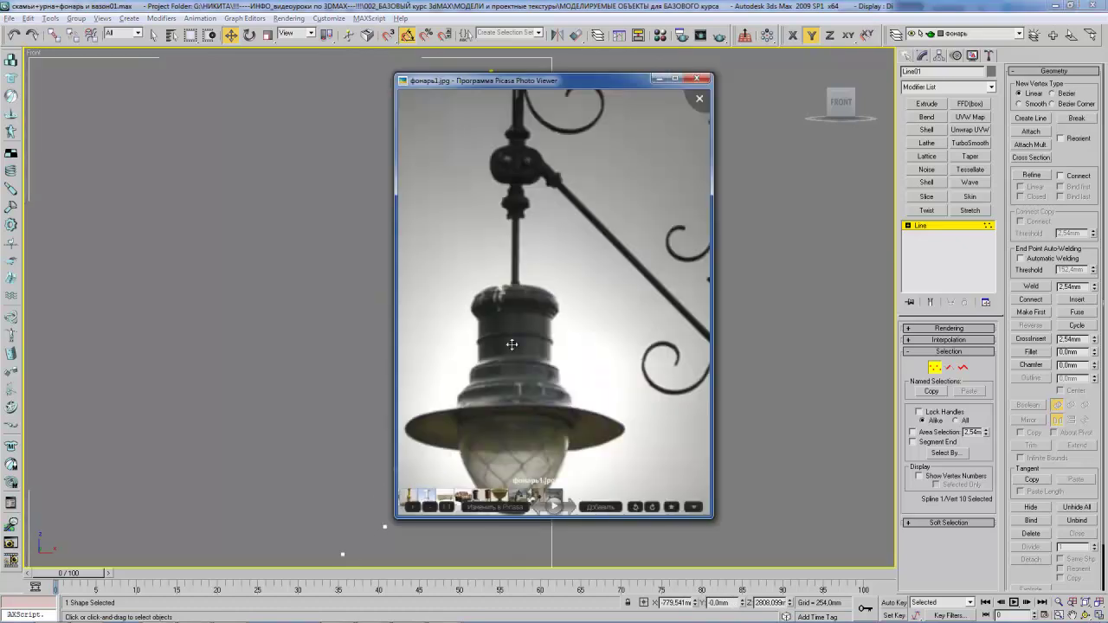
key("alt+Tab")
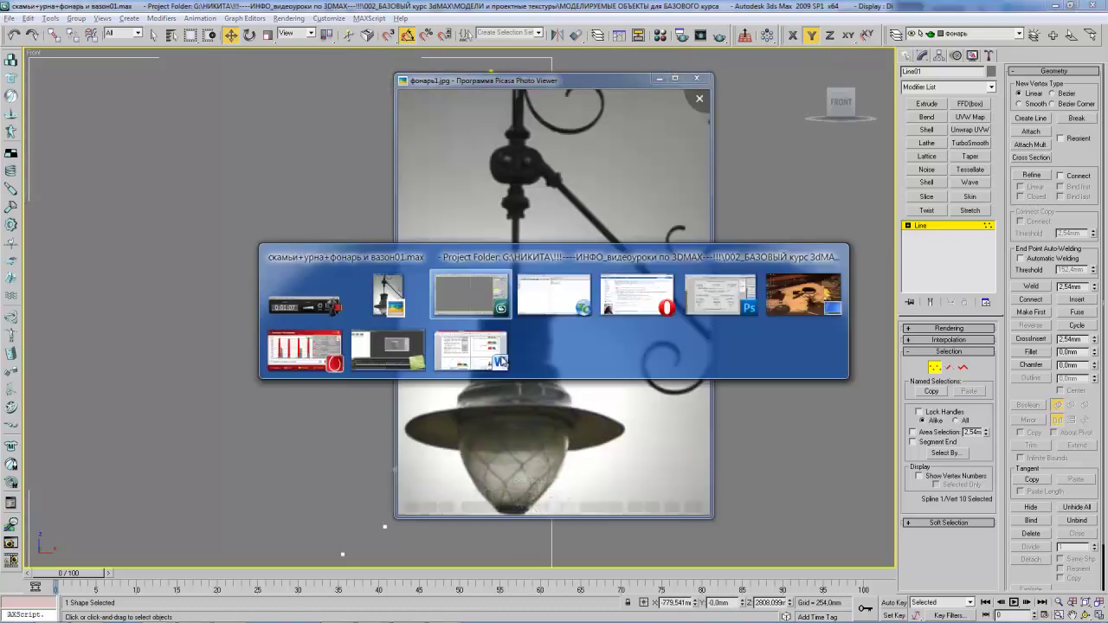
key("alt+Tab")
key("alt+Tab")
scroll(499, 307, "up", 2)
left_click(1043, 176)
- Insert two vertices near the lamp head and raise one of them slightly
left_click(482, 308)
left_click(478, 314)
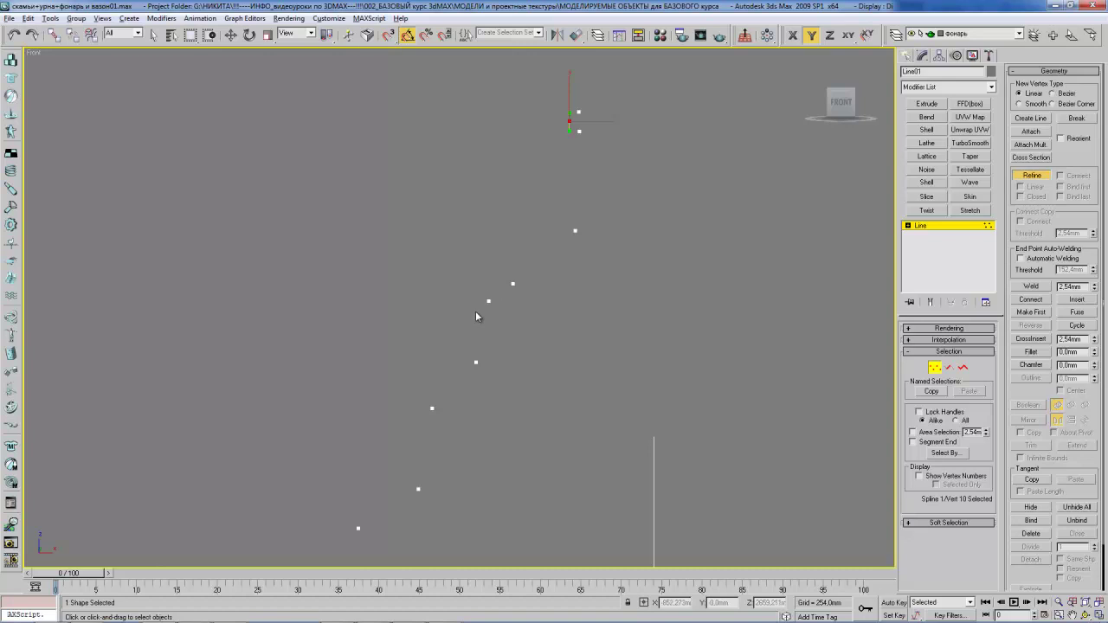
key("w")
left_click(479, 309)
left_click_drag(475, 290, 474, 285)
scroll(475, 284, "up", 2)
scroll(475, 285, "up", 2)
- Try scale, rotate and move on the raised vertex, then deselect it
key("r")
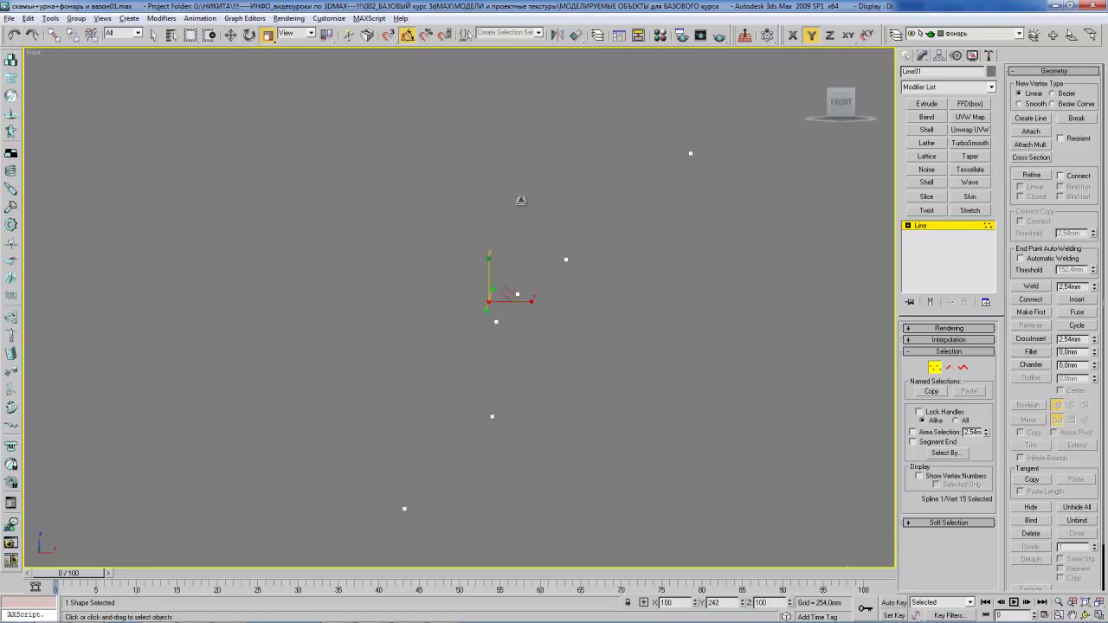
key("e")
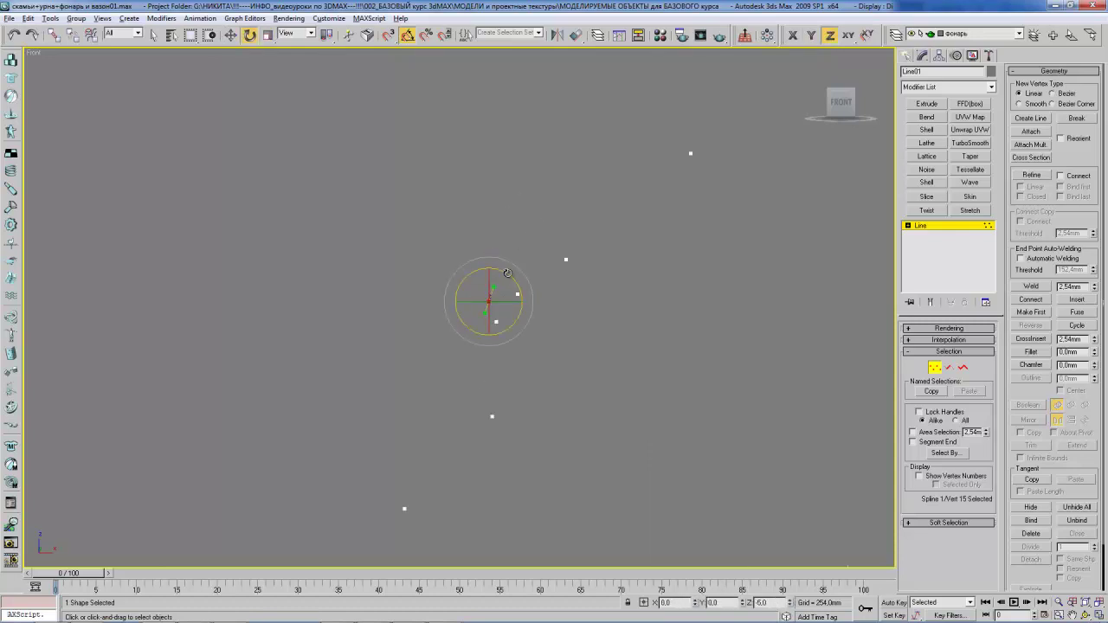
key("w")
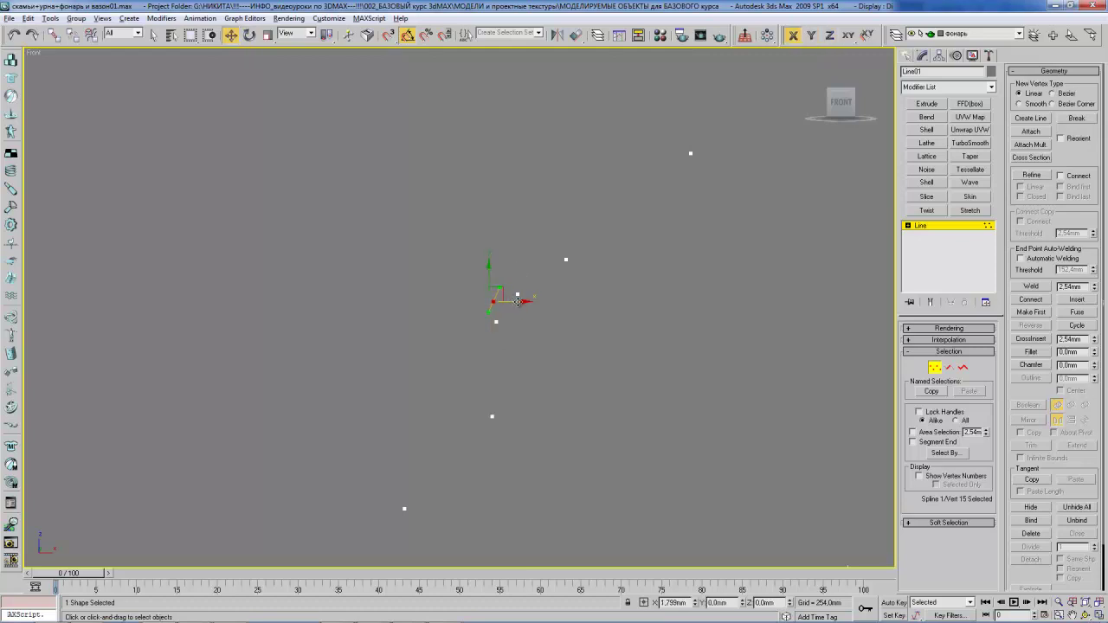
key("e")
key("w")
key("e")
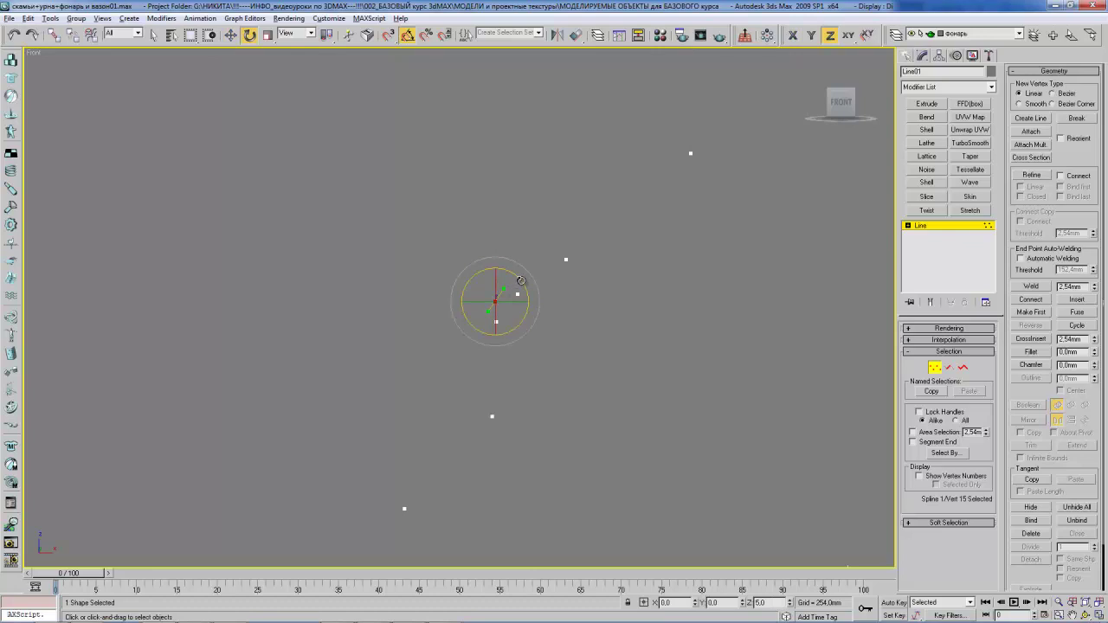
key("w")
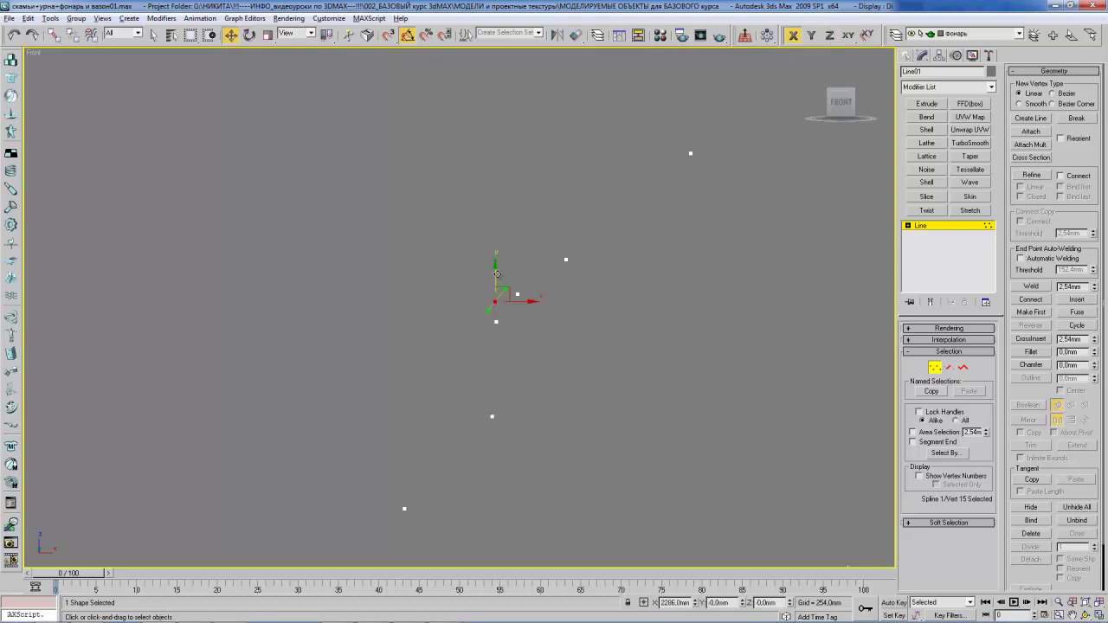
scroll(562, 321, "down", 1)
left_click(549, 322)
scroll(523, 336, "down", 3)
- Reframe the upper profile and glance at the lamp reference photo
middle_click_drag(521, 326, 523, 362)
middle_click_drag(426, 393, 465, 340)
key("alt+Tab")
key("alt+Tab")
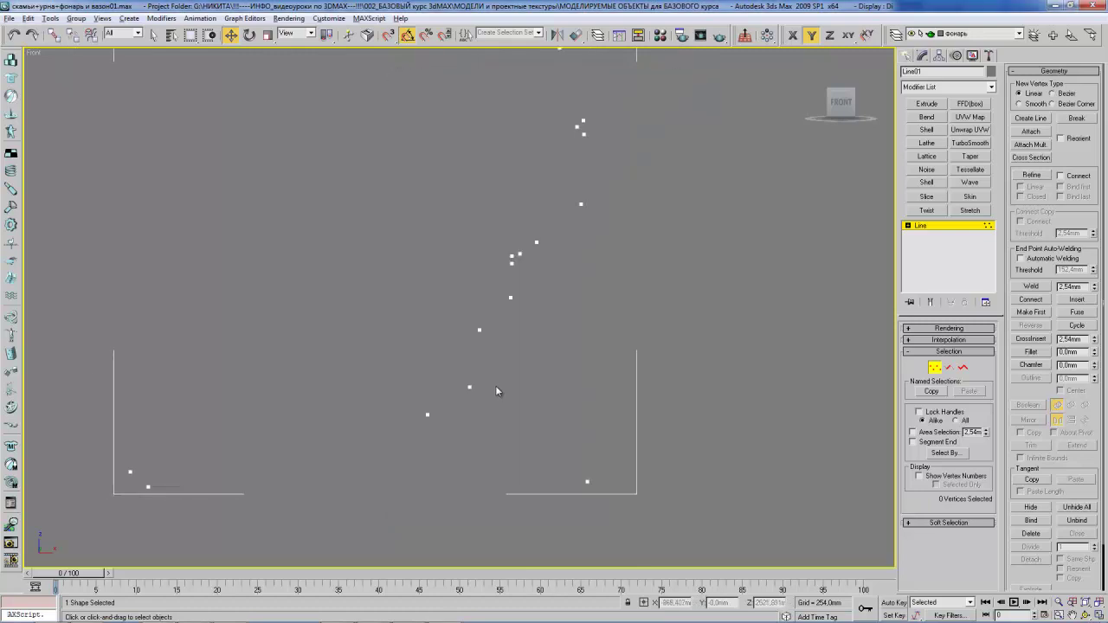
scroll(482, 320, "up", 3)
scroll(533, 299, "up", 2)
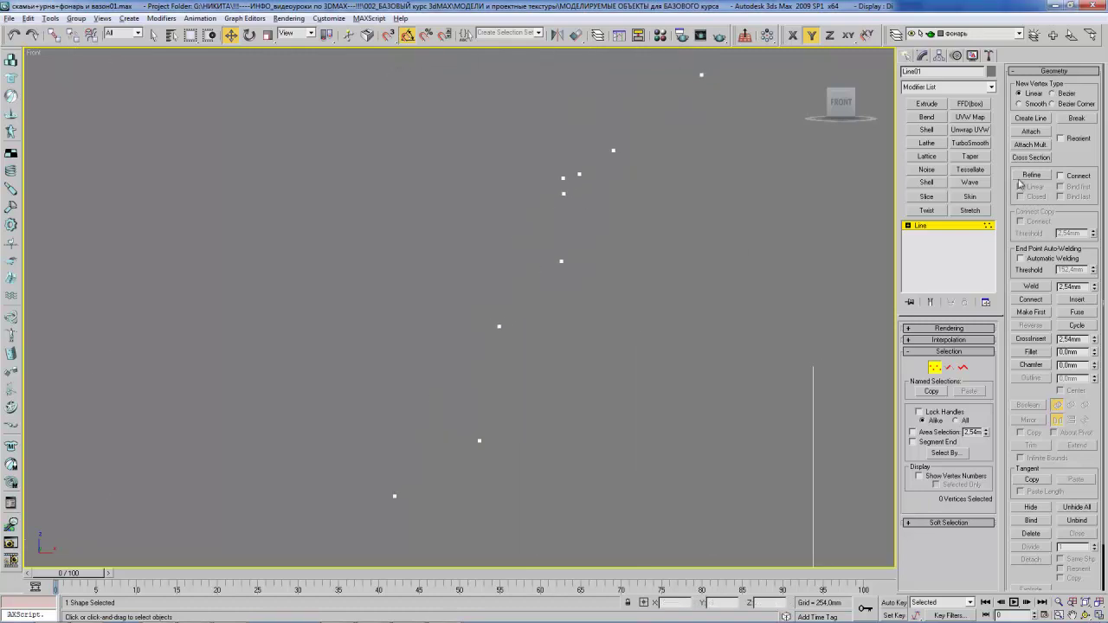
- Refine the line with two more vertices and select the newly inserted one
left_click(1036, 175)
left_click(519, 310)
left_click(538, 303)
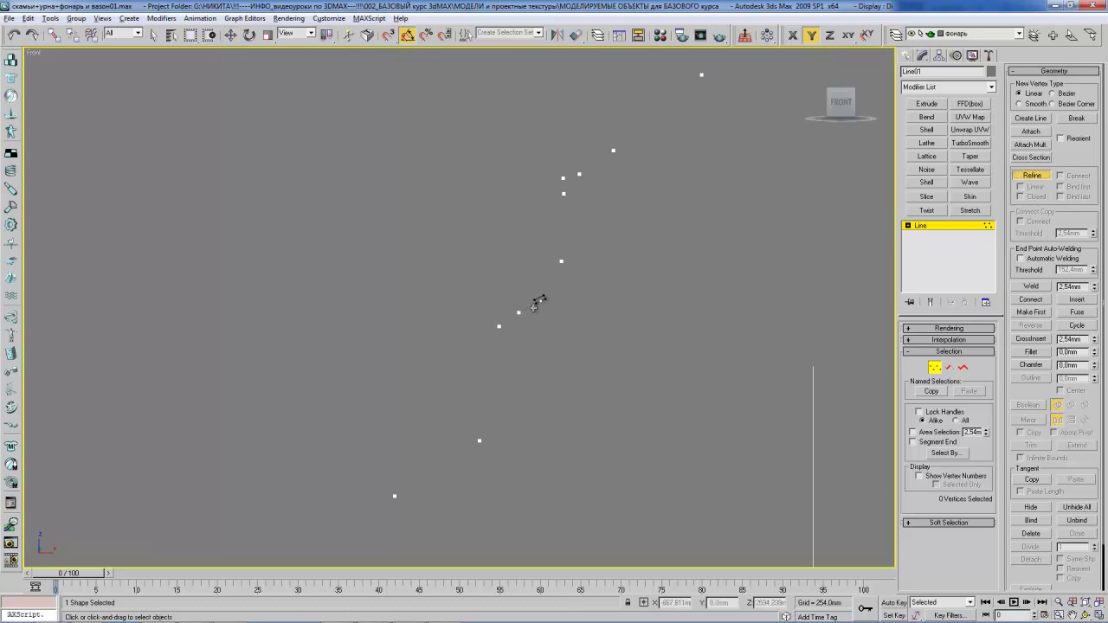
right_click(530, 307)
left_click(530, 307)
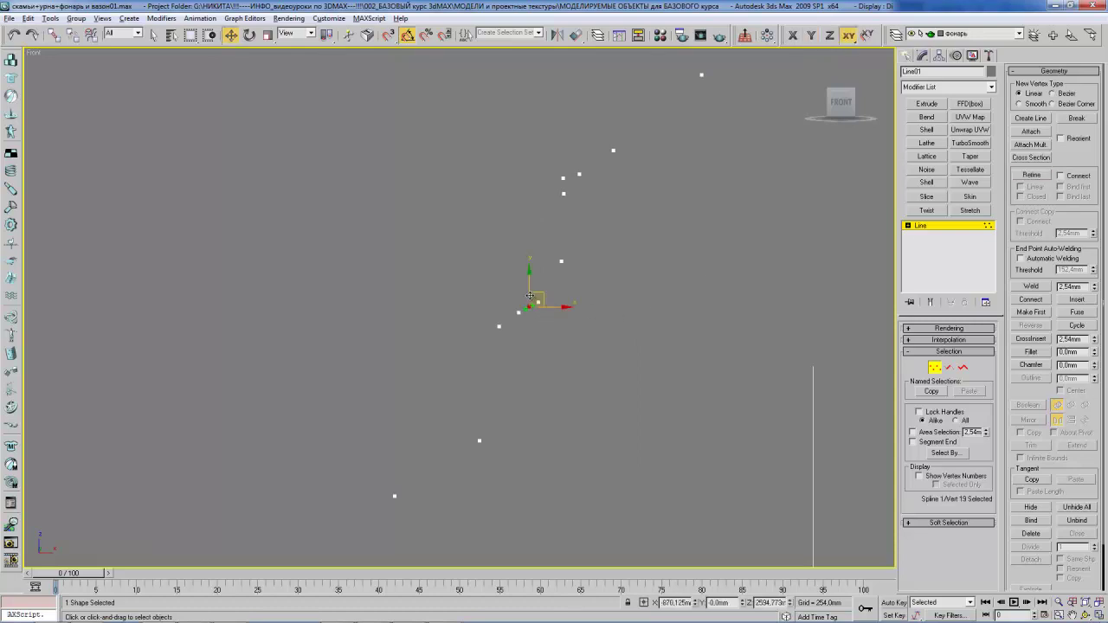
- Stretch the new vertex's handles horizontally, then deselect it and frame the whole profile
key("r")
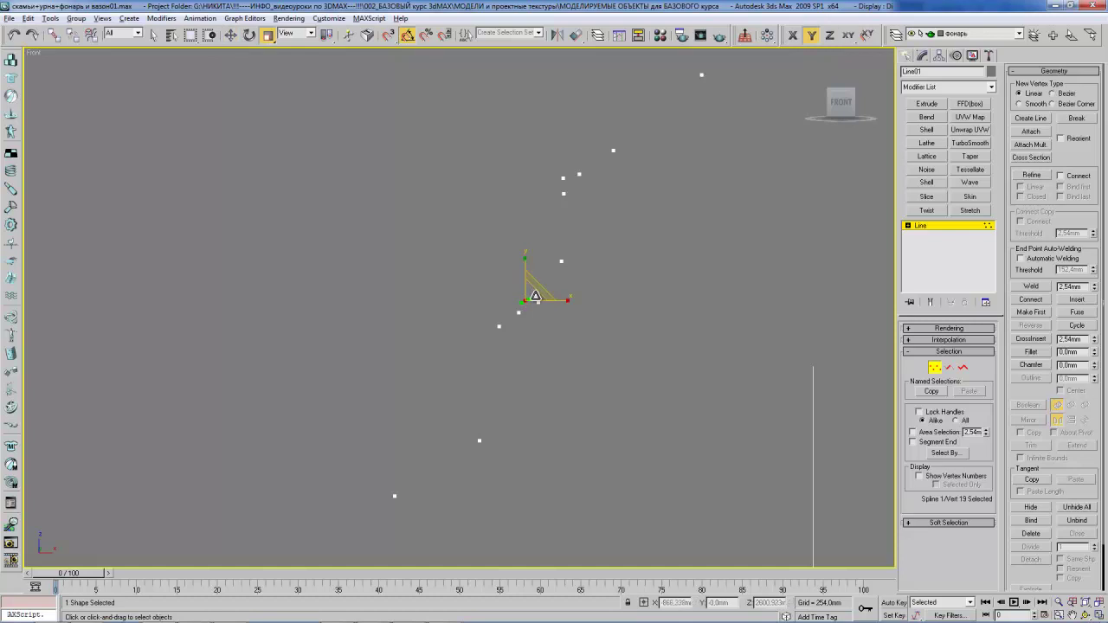
left_click_drag(567, 300, 628, 282)
key("e")
key("w")
key("e")
key("w")
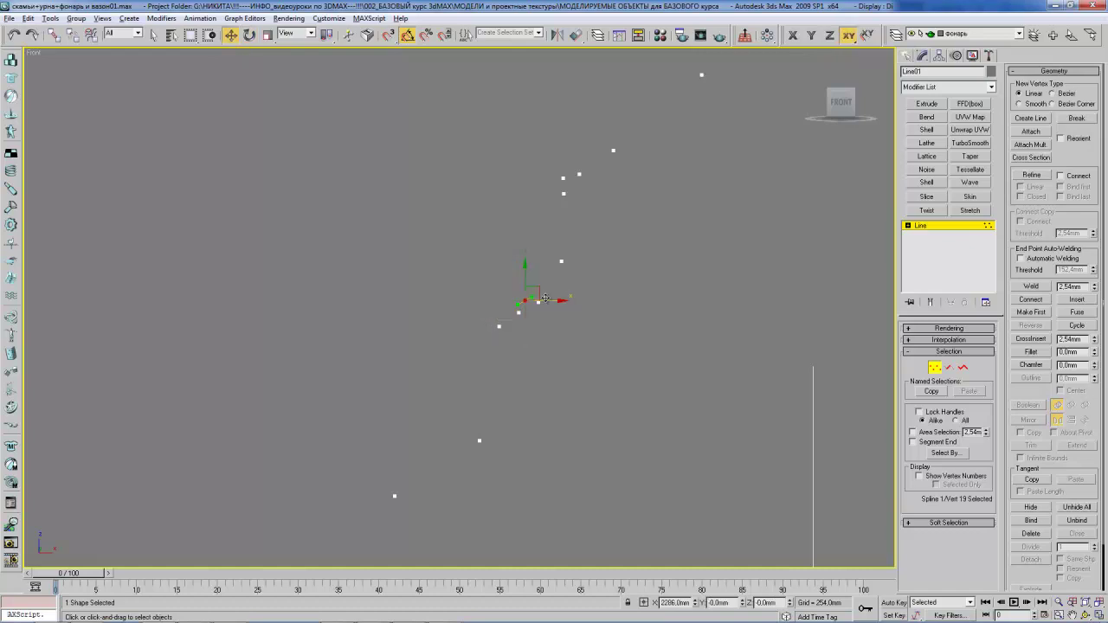
left_click(560, 319)
scroll(539, 319, "up", 3)
middle_click_drag(539, 318, 538, 311)
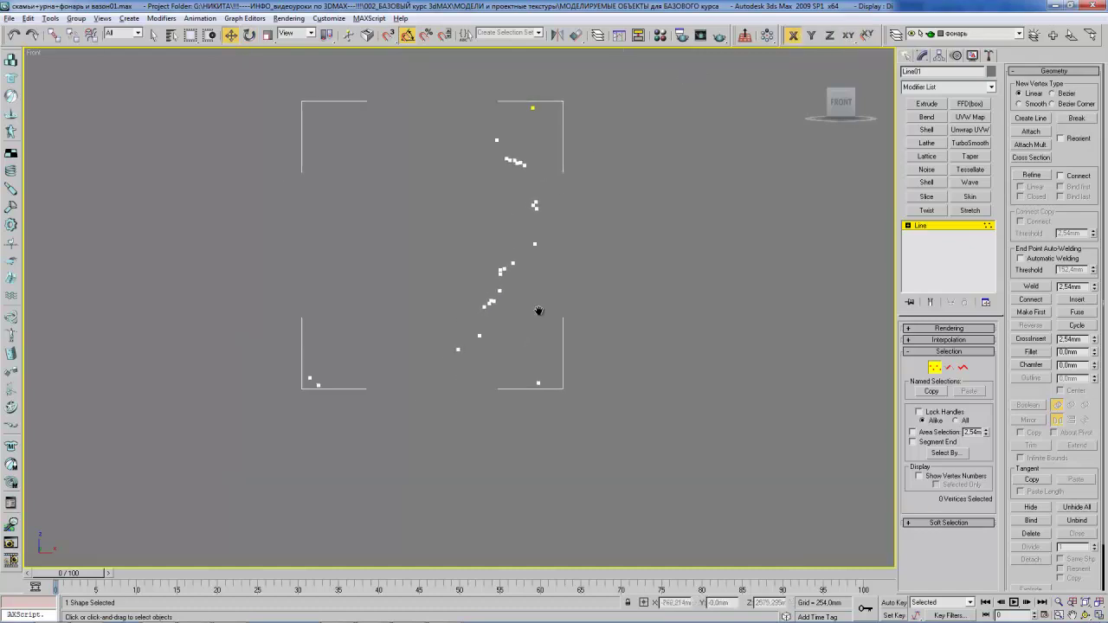
- Insert one more vertex with Refine between existing ones and inspect its neighbours
mouse_move(530, 132)
middle_mouse_down()
mouse_move(498, 258)
mouse_move(498, 303)
middle_mouse_up()
scroll(498, 258, "up", 5)
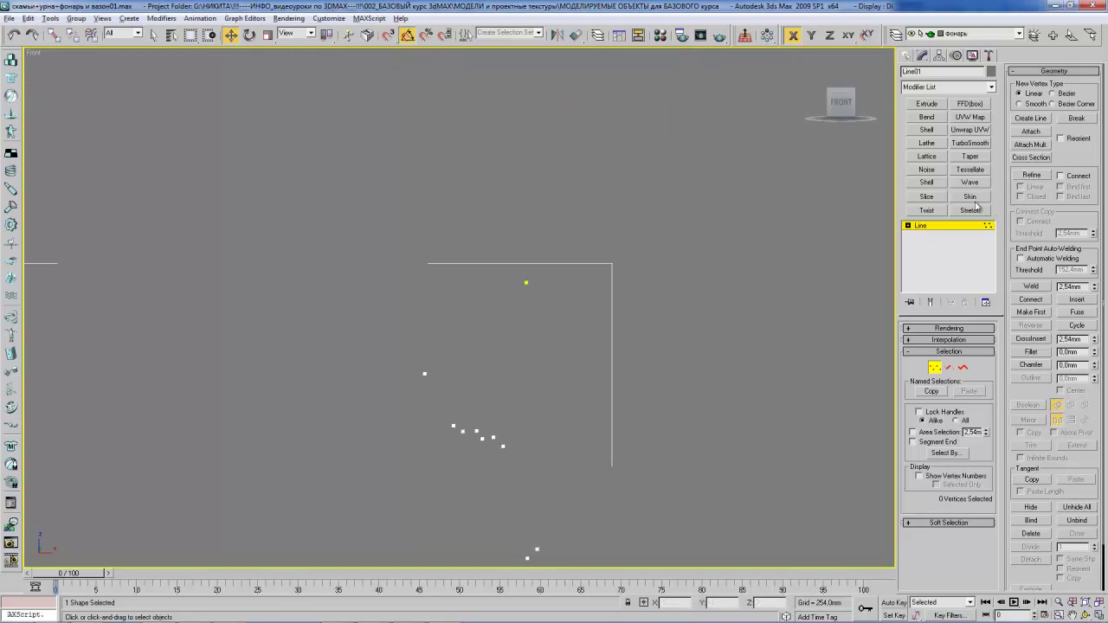
left_click(1030, 175)
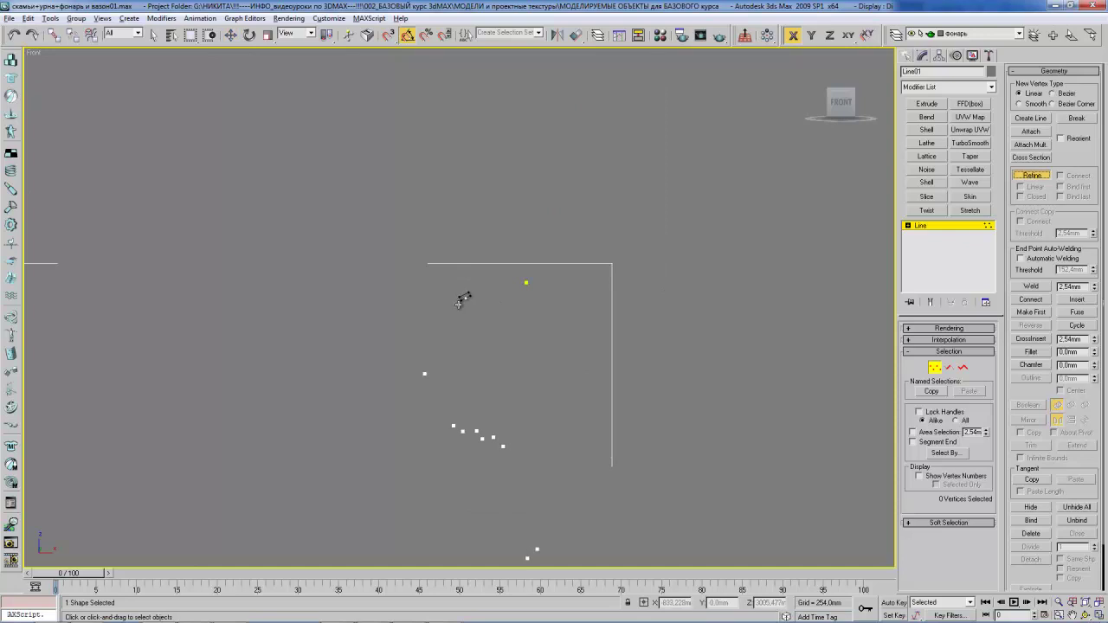
left_click(449, 310)
key("w")
left_click(463, 303)
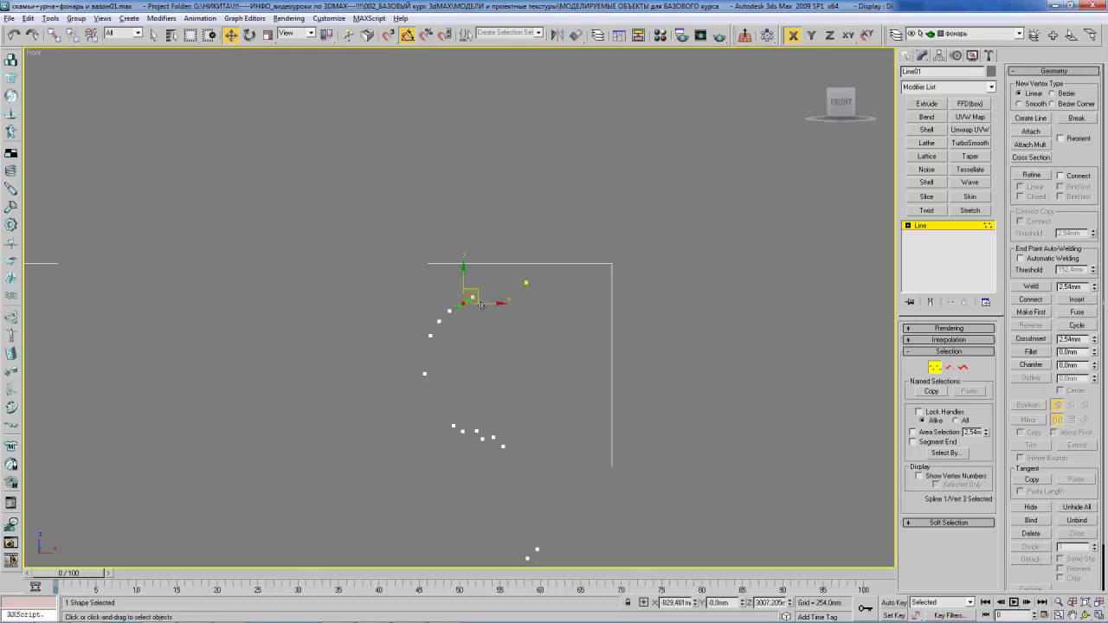
left_click(439, 321)
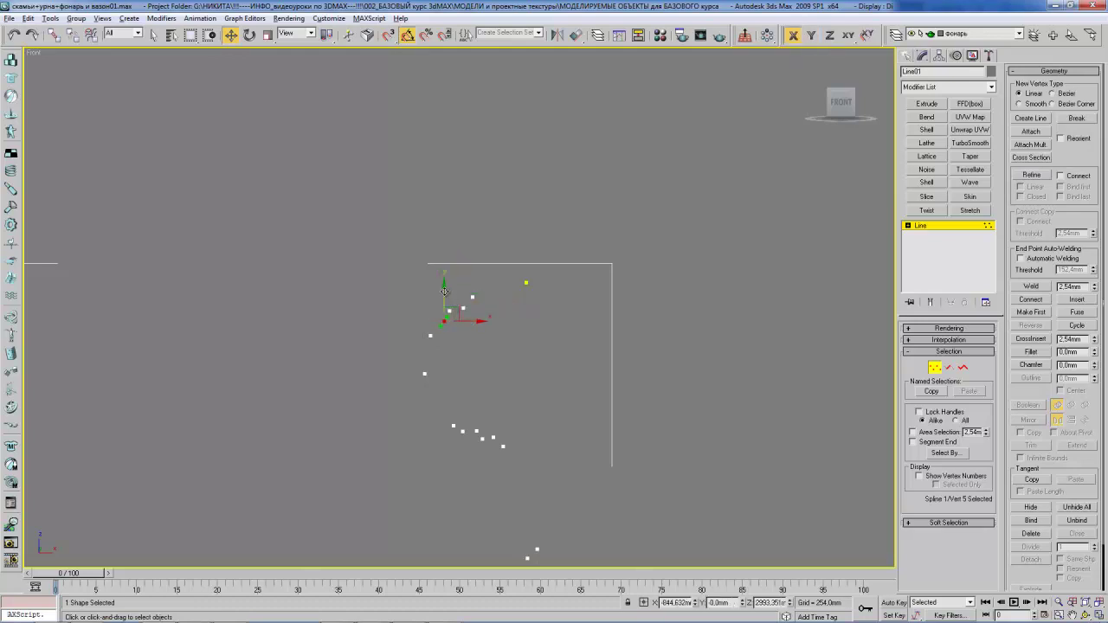
left_click(490, 338)
middle_click_drag(490, 339, 524, 286)
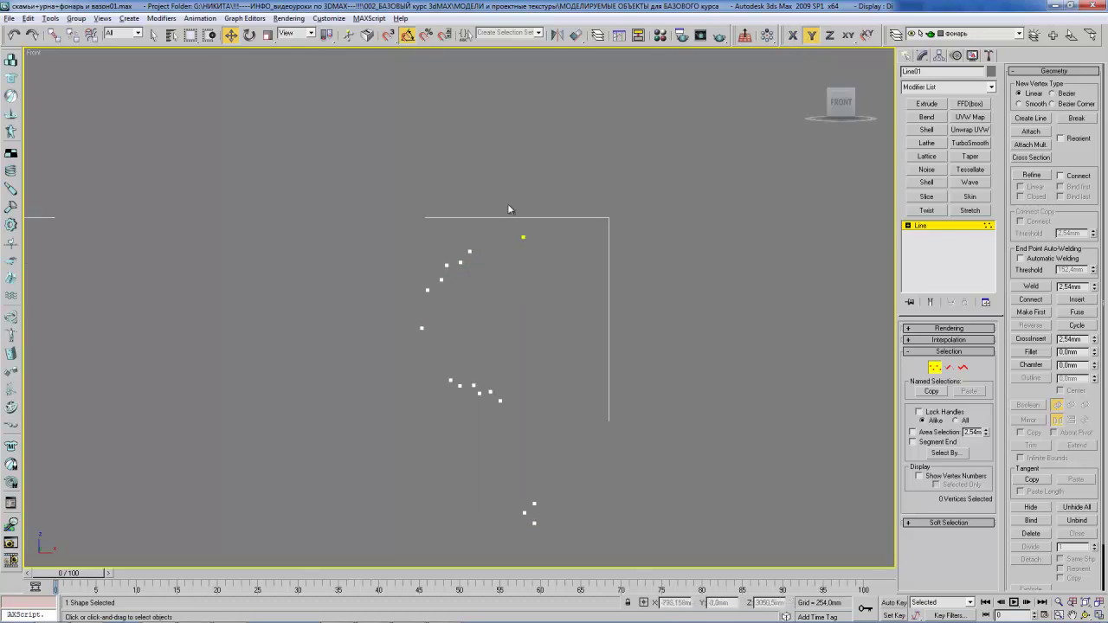
- Select a curve vertex and switch the reference coordinate system to Local
left_click(444, 265)
scroll(443, 265, "up", 3)
scroll(453, 268, "up", 2)
key("r")
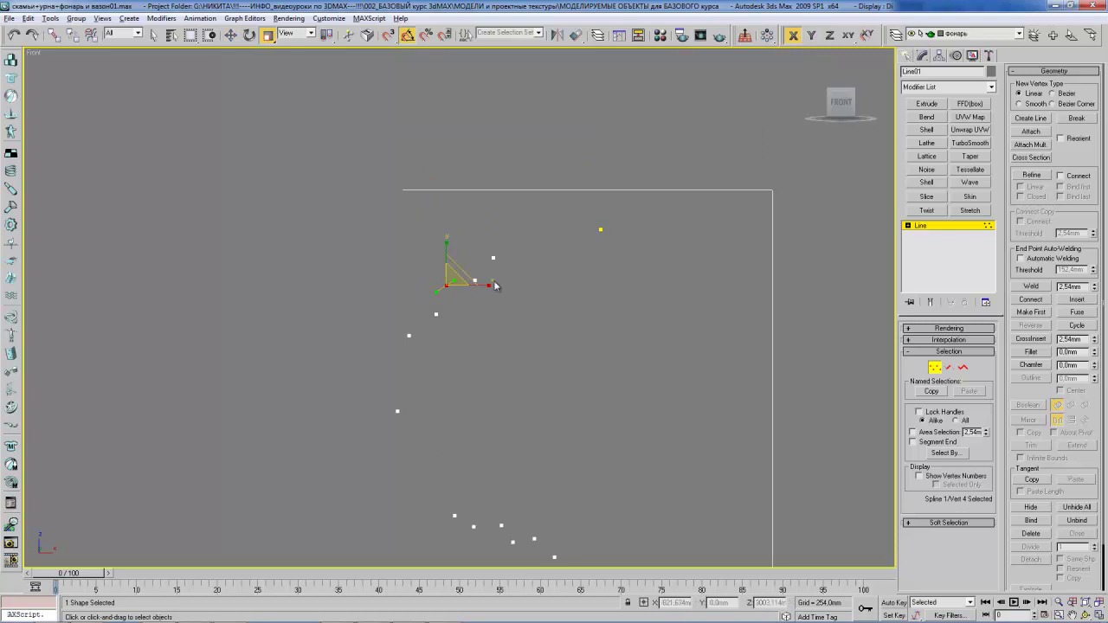
left_click(299, 33)
left_click(300, 84)
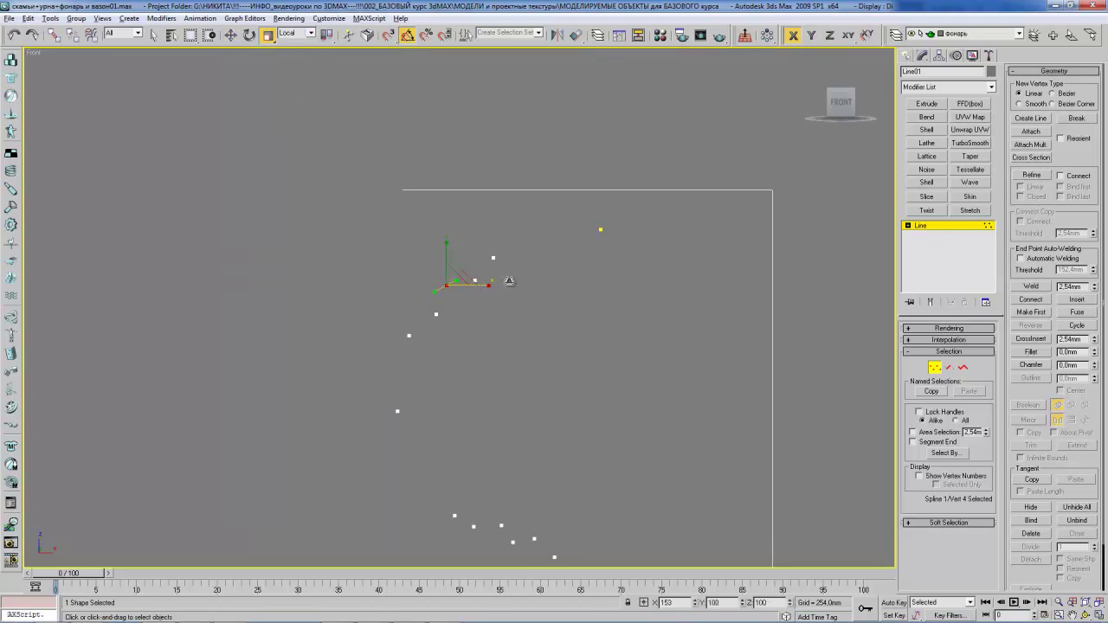
key("e")
key("w")
- Check scale, rotate and move on the next vertex down, then deselect it
left_click(438, 315)
key("r")
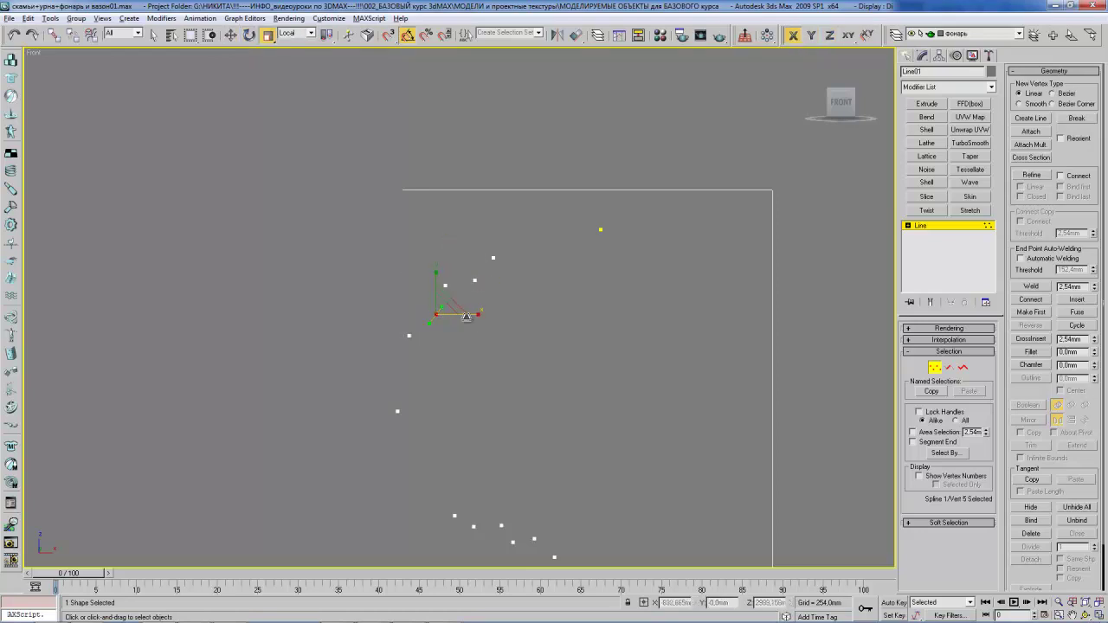
key("e")
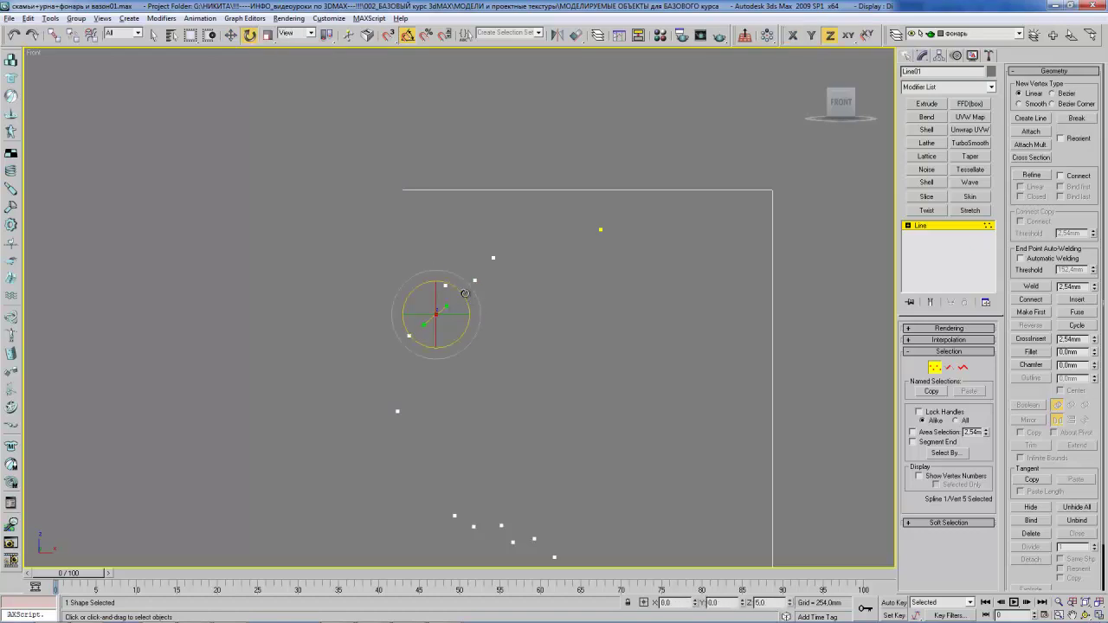
key("w")
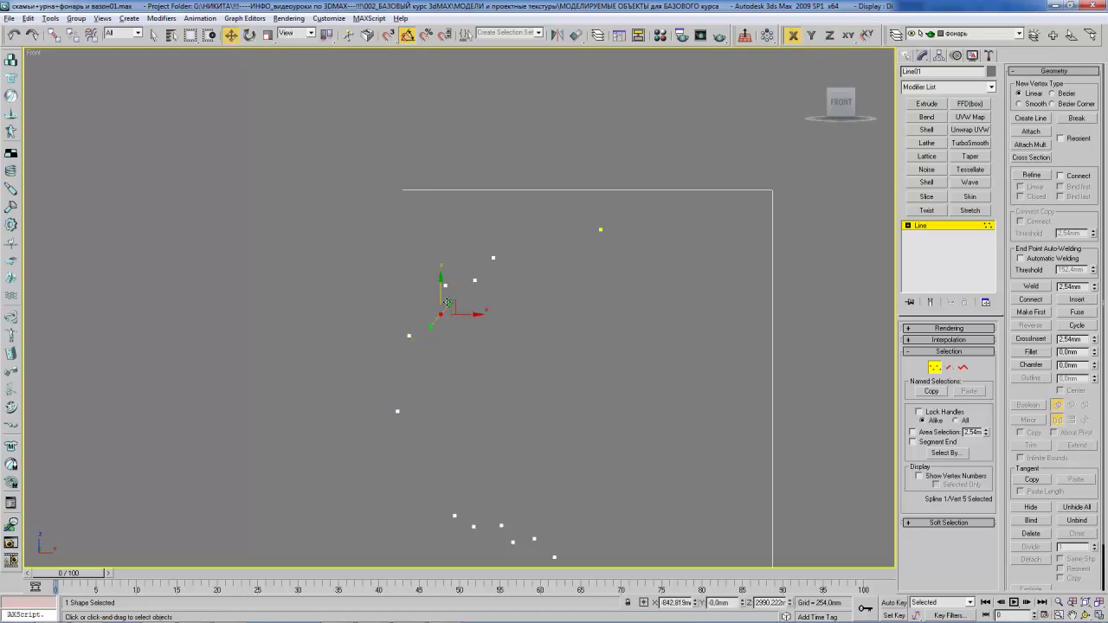
left_click(497, 309)
scroll(519, 277, "down", 2)
scroll(541, 267, "down", 2)
- Move a profile vertex right and down, then compare against the street-lamp photo
left_click(487, 264)
scroll(494, 273, "up", 2)
scroll(537, 281, "up", 2)
mouse_move(555, 281)
left_mouse_down()
mouse_move(566, 282)
mouse_move(536, 260)
left_mouse_up()
scroll(536, 260, "down", 1)
scroll(555, 291, "down", 2)
middle_click_drag(555, 298, 576, 215)
left_click(584, 295)
middle_click_drag(478, 304, 521, 288)
key("alt+Tab")
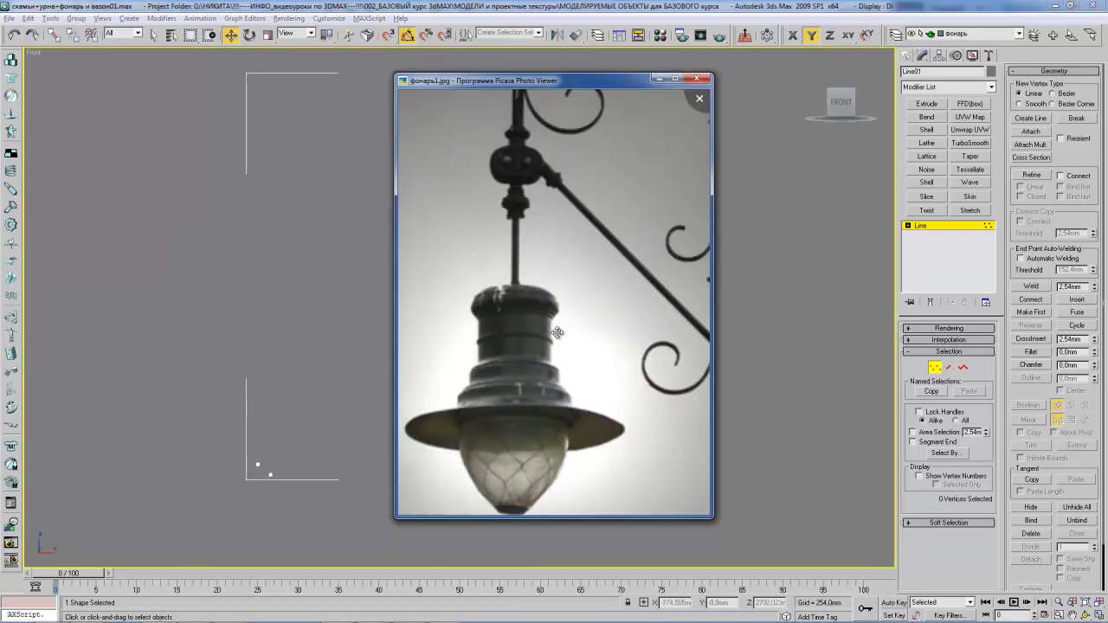
key("alt+Tab")
- Raise the profile's two bottom end vertices slightly along Y
left_click_drag(298, 424, 645, 446)
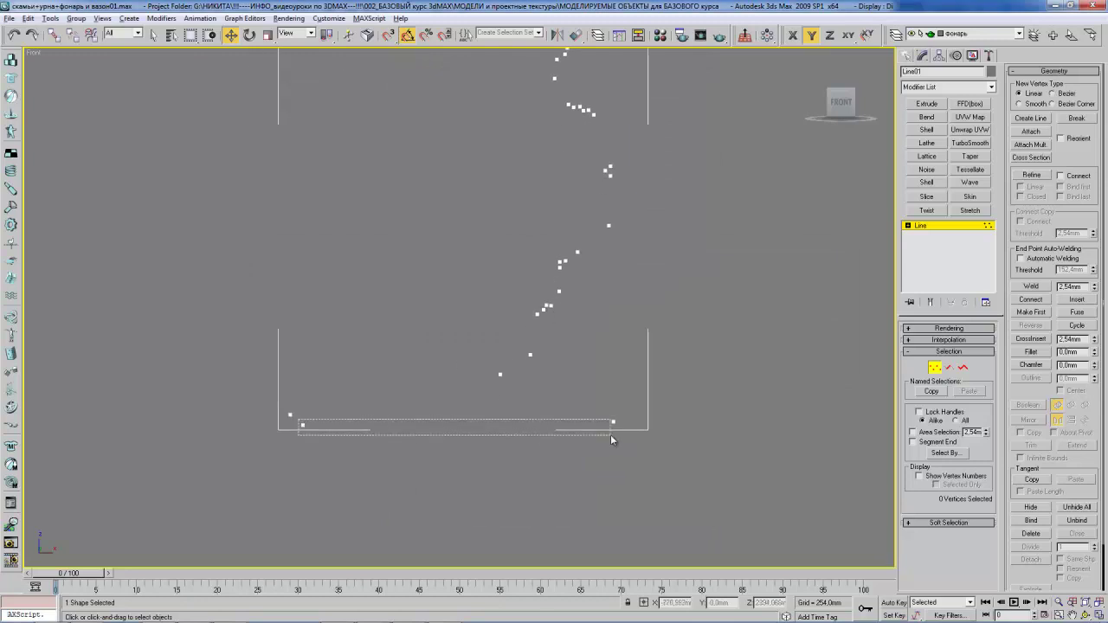
left_click_drag(304, 395, 306, 389)
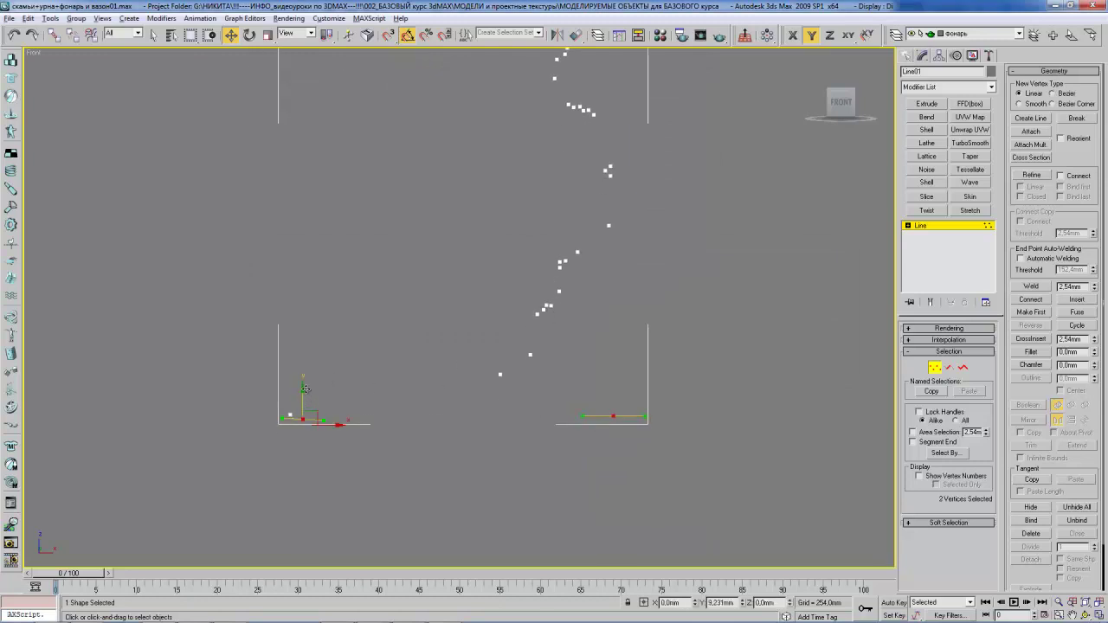
left_click(367, 357)
- Move the top-right vertex right, rotate it to reshape its edges, then shift it back left
middle_click_drag(361, 321, 575, 370)
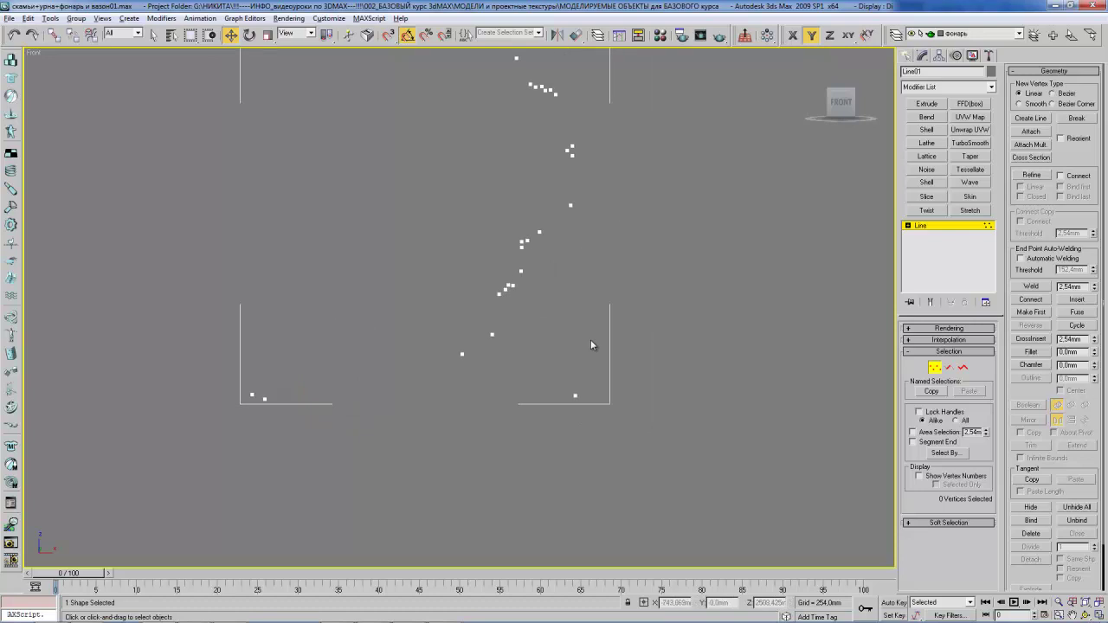
scroll(575, 370, "down", 2)
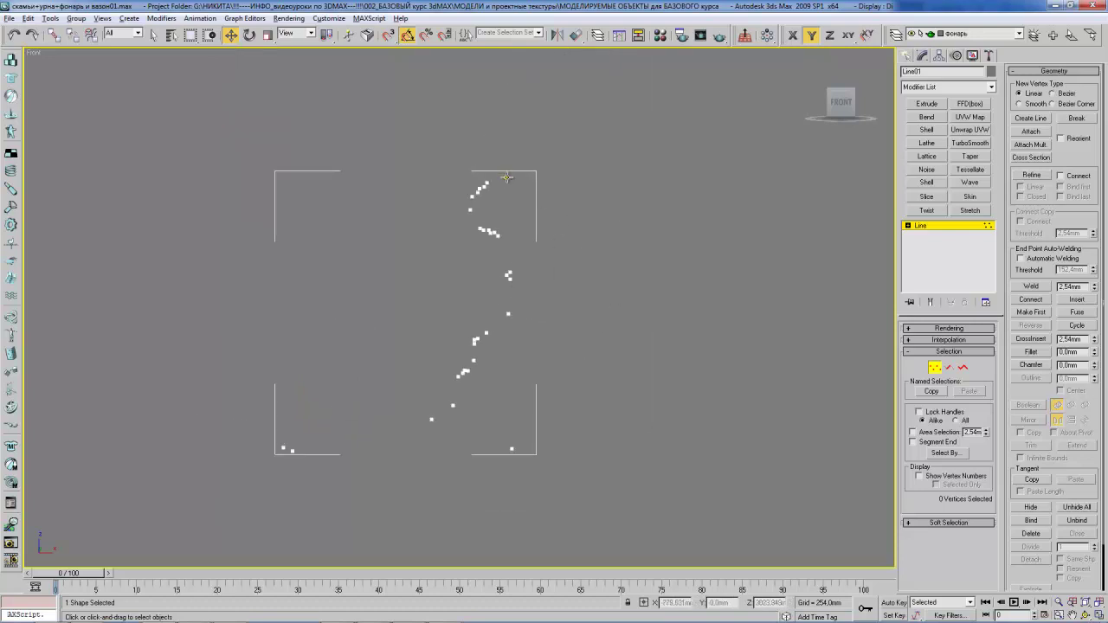
left_click_drag(507, 177, 554, 181)
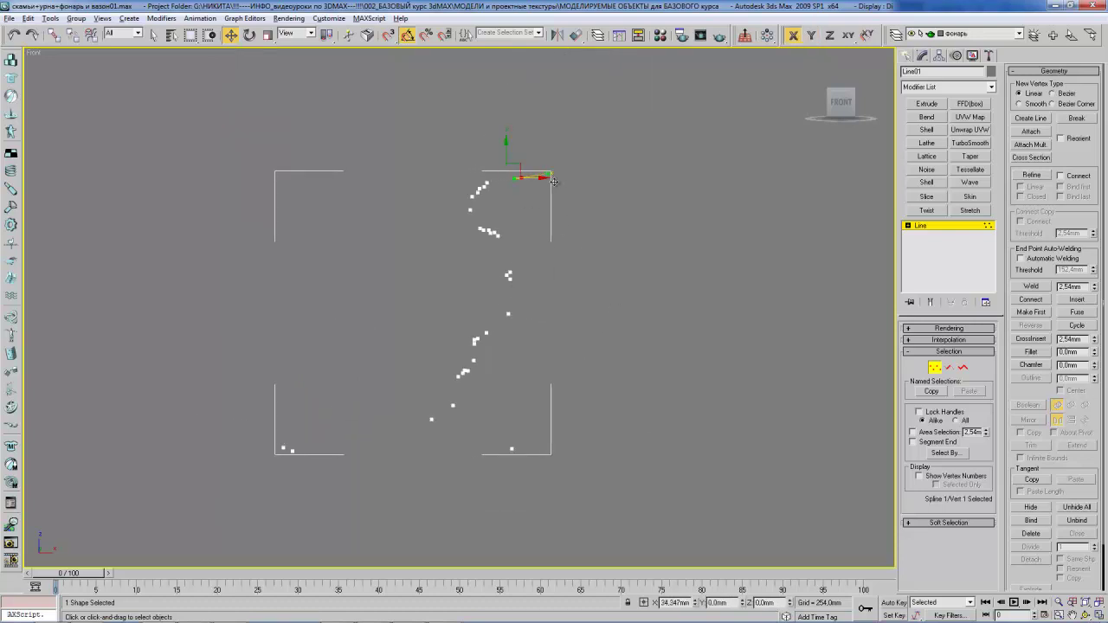
scroll(554, 181, "up", 3)
middle_click_drag(546, 193, 445, 378)
key("e")
left_click_drag(520, 224, 532, 213)
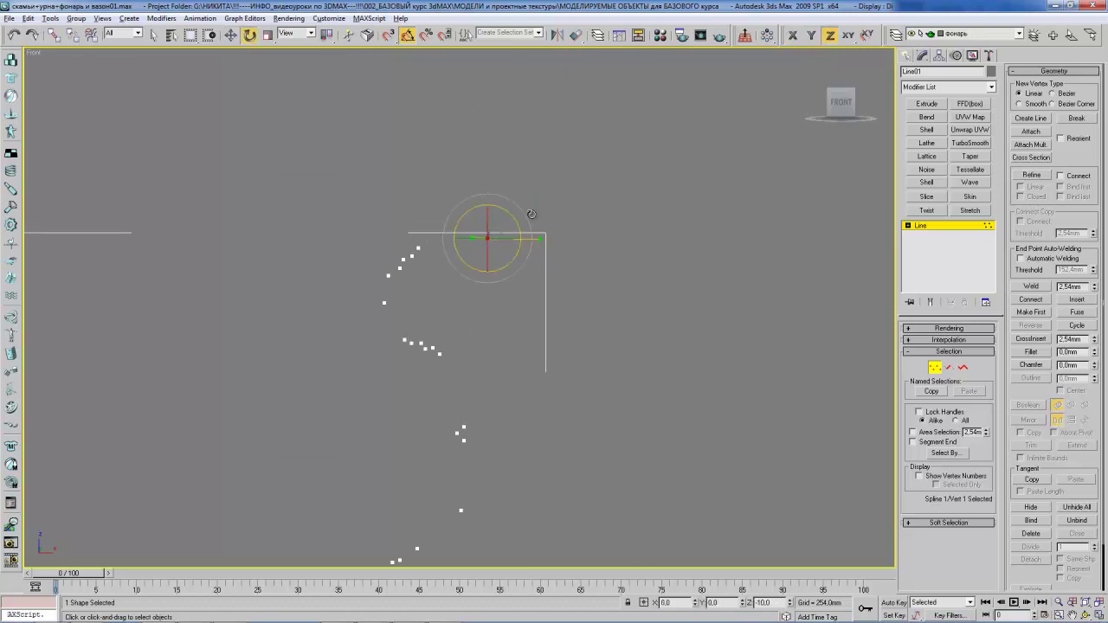
scroll(496, 297, "down", 2)
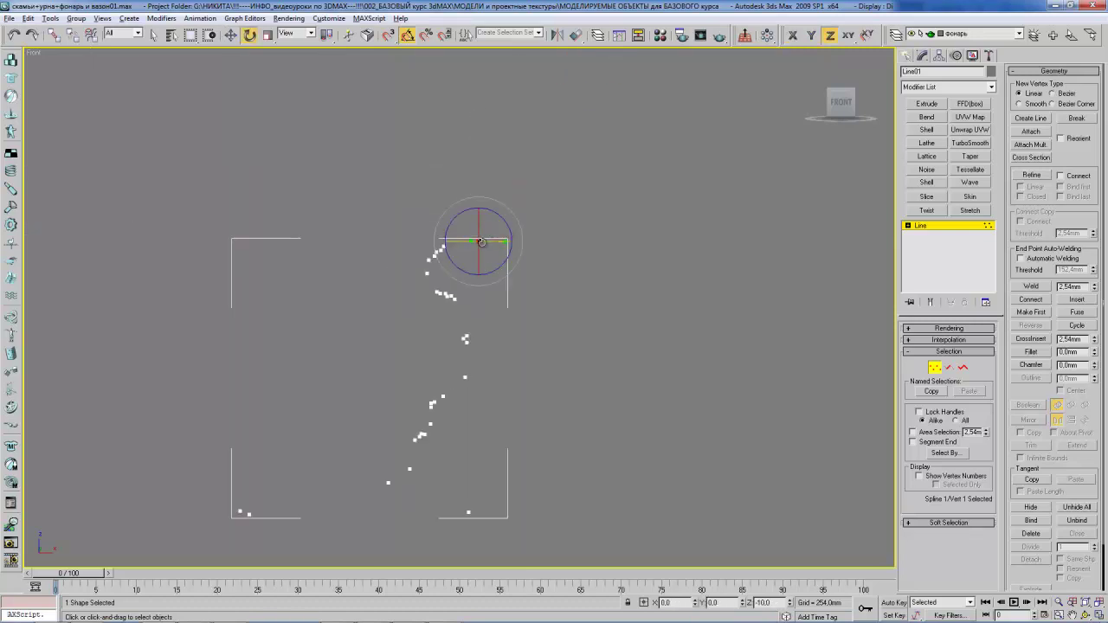
key("w")
left_click_drag(508, 241, 495, 241)
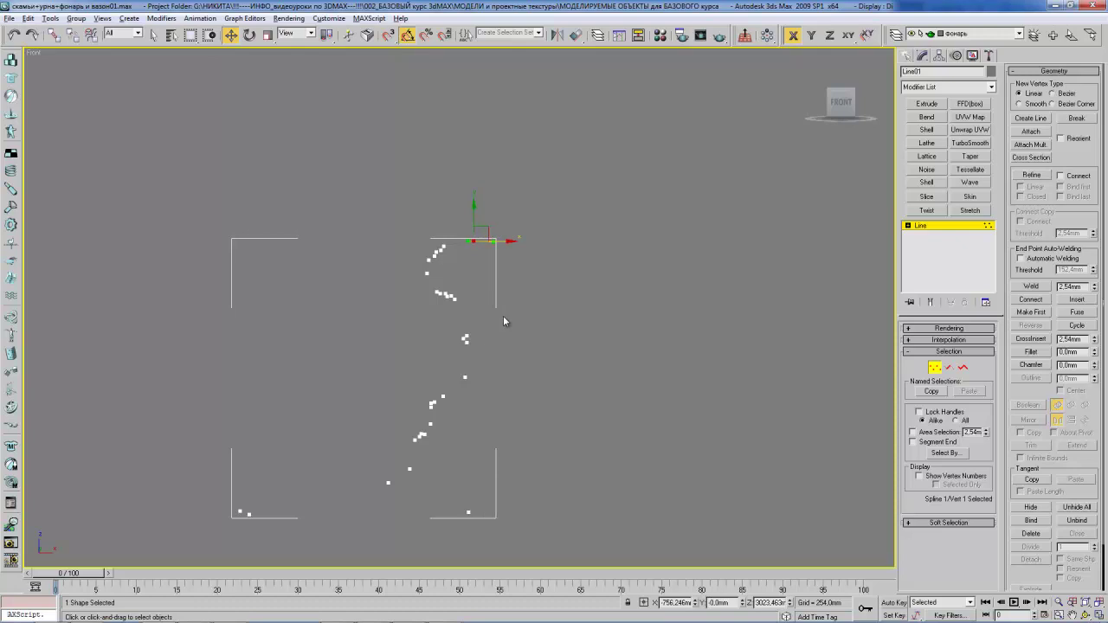
- Compare the lamp profile against the street-lamp reference photo in Picasa
middle_click_drag(464, 378, 502, 301)
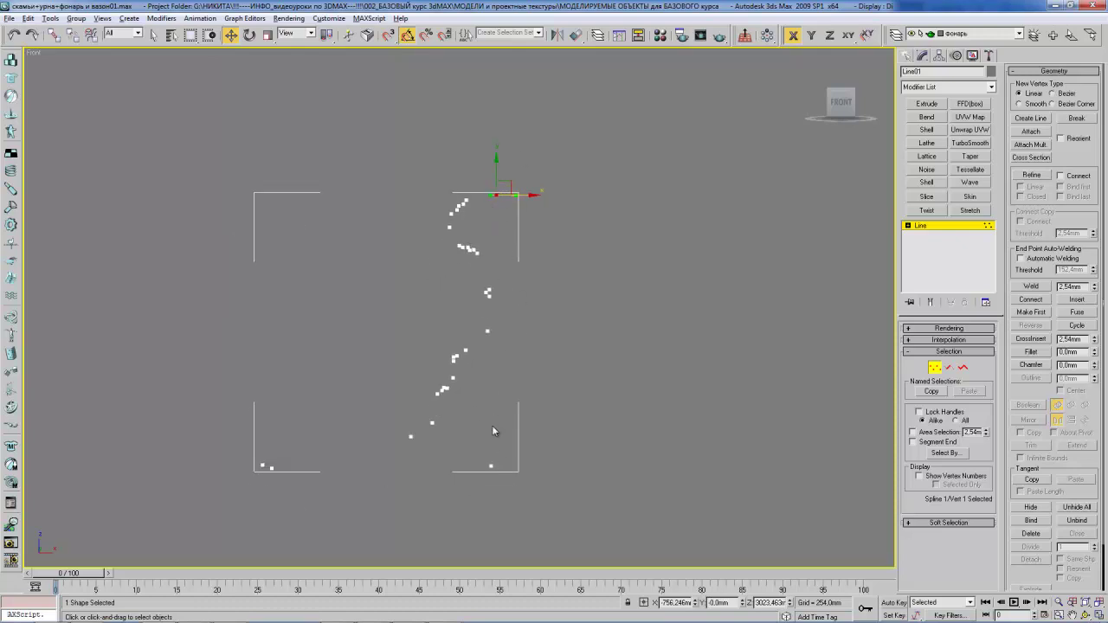
middle_click_drag(492, 339, 486, 351)
middle_click_drag(499, 295, 520, 291)
key("alt+Tab")
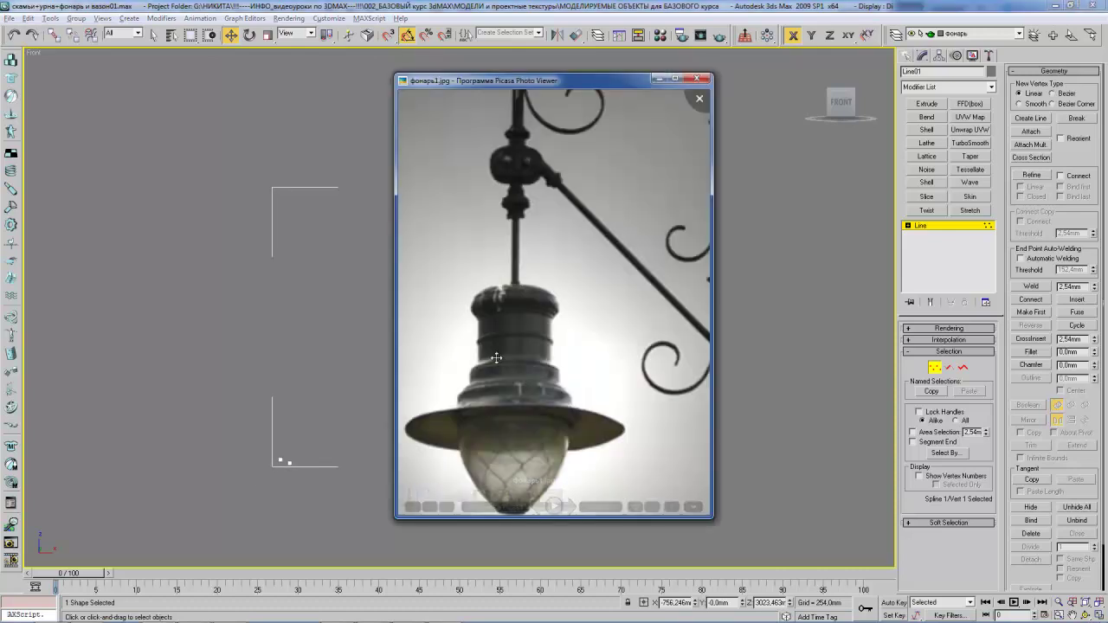
key("alt+Tab")
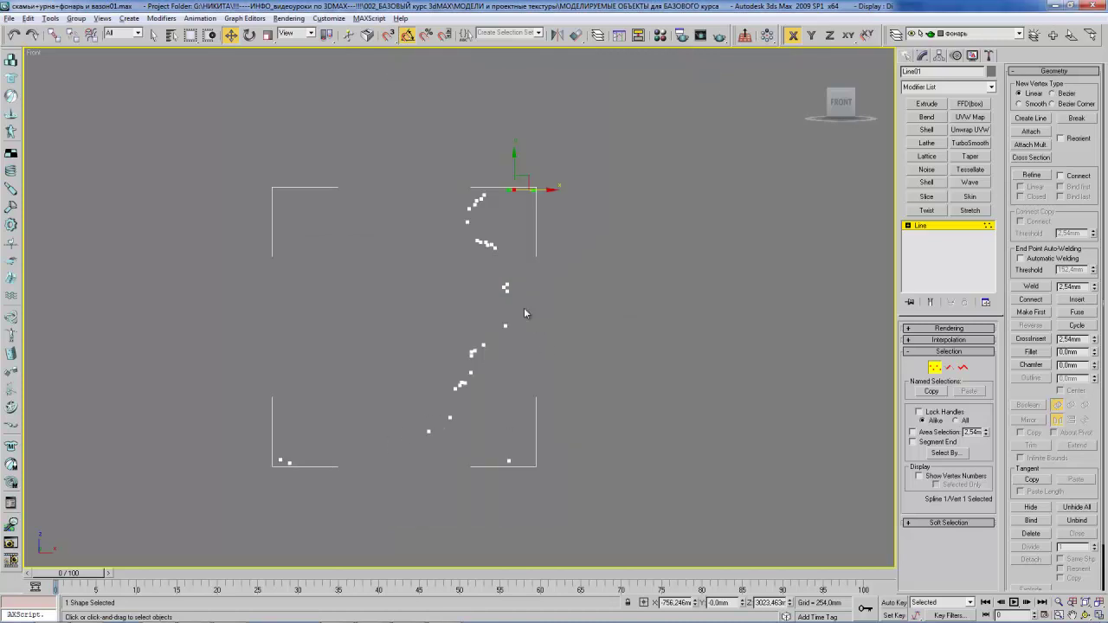
key("alt+Tab")
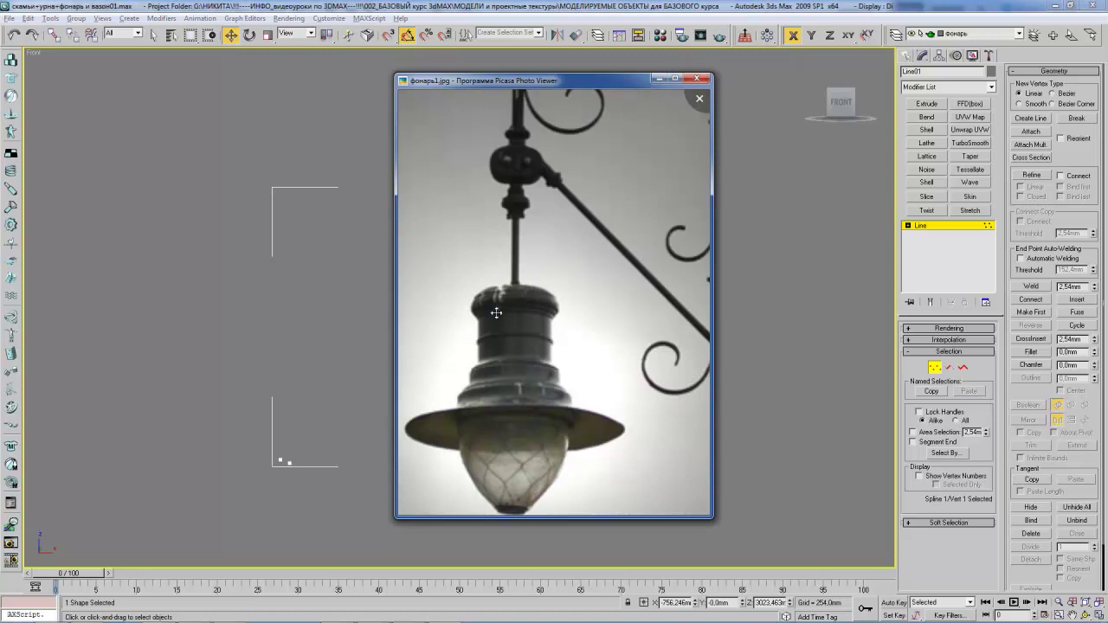
key("alt+Tab")
mouse_move(497, 342)
middle_mouse_down()
mouse_move(496, 325)
mouse_move(504, 342)
middle_mouse_up()
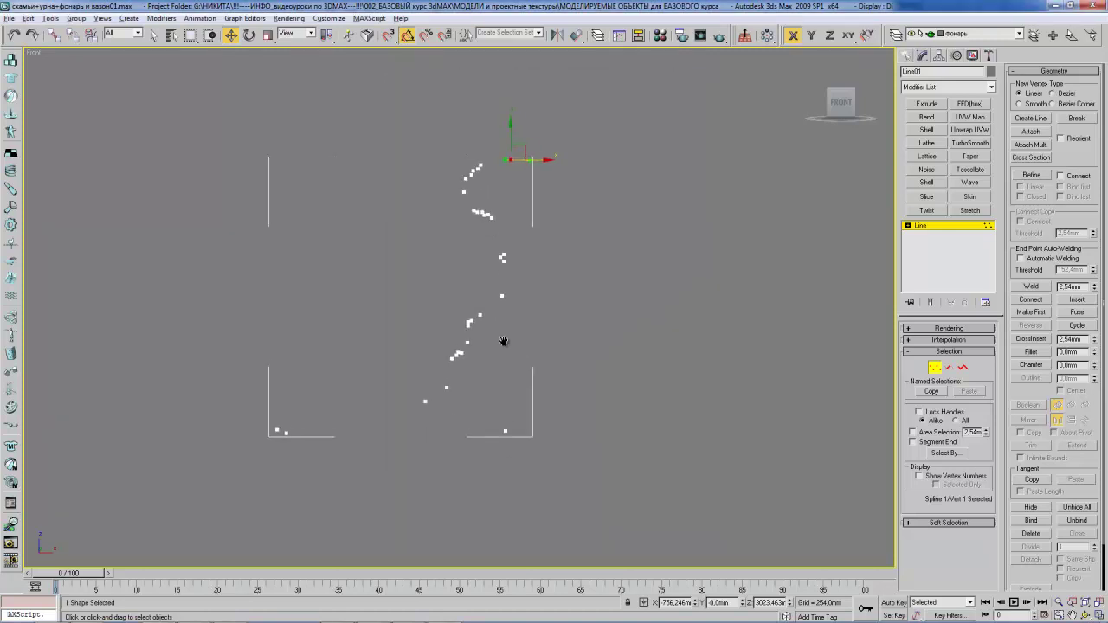
middle_click_drag(504, 342, 476, 353)
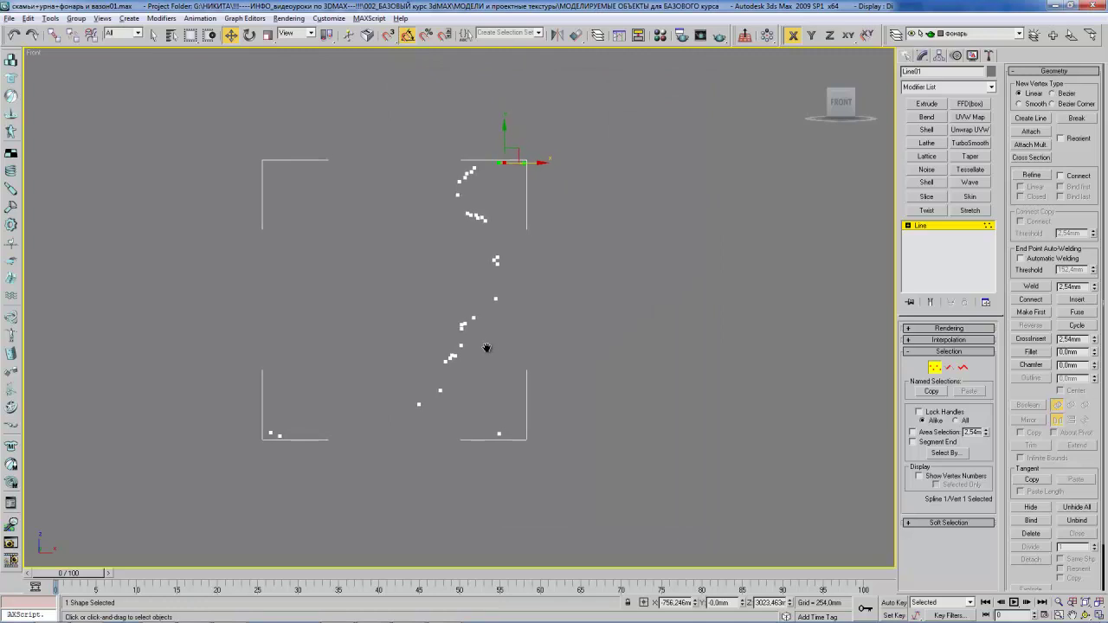
- Exit vertex editing and turn on Affect Pivot Only in the Hierarchy panel
left_click(922, 226)
middle_click_drag(470, 270, 465, 279)
middle_click_drag(527, 264, 530, 244)
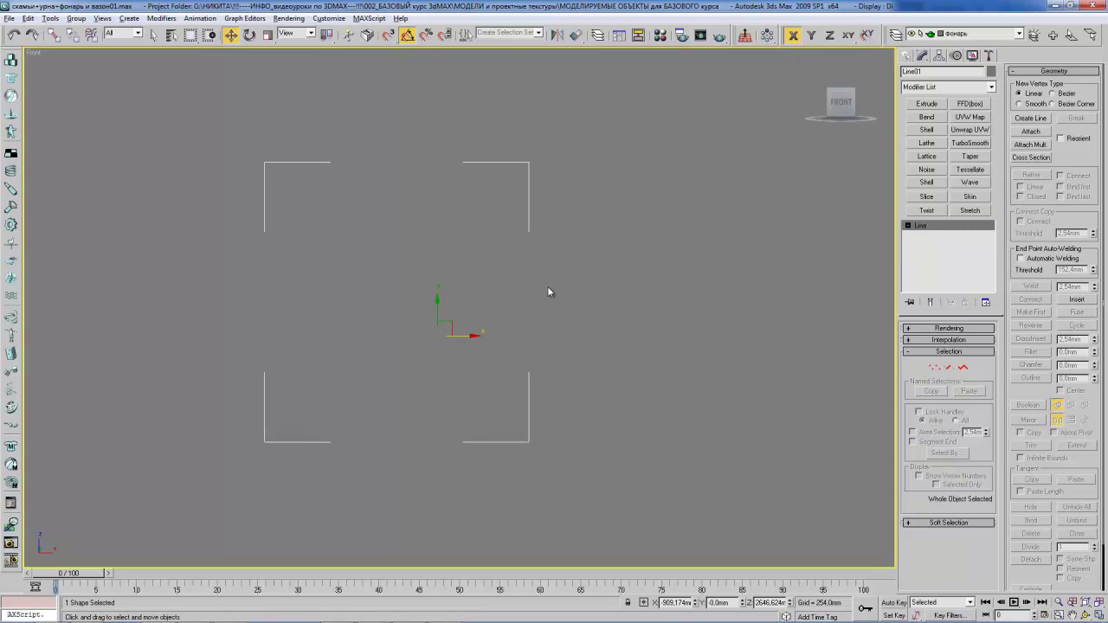
middle_click_drag(528, 273, 522, 283)
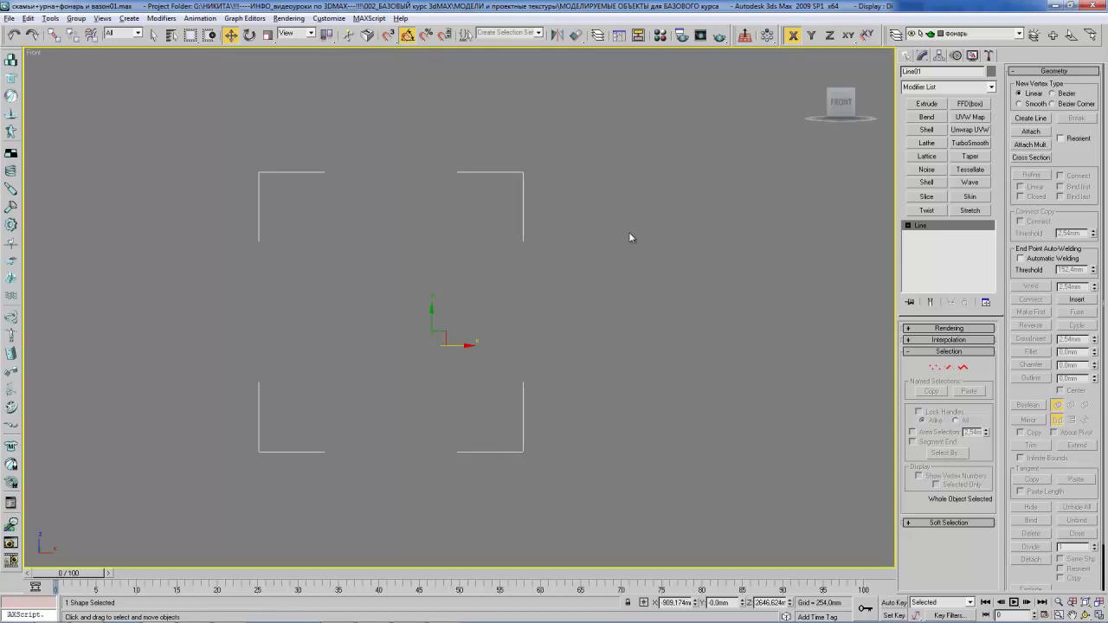
middle_click_drag(531, 225, 533, 224)
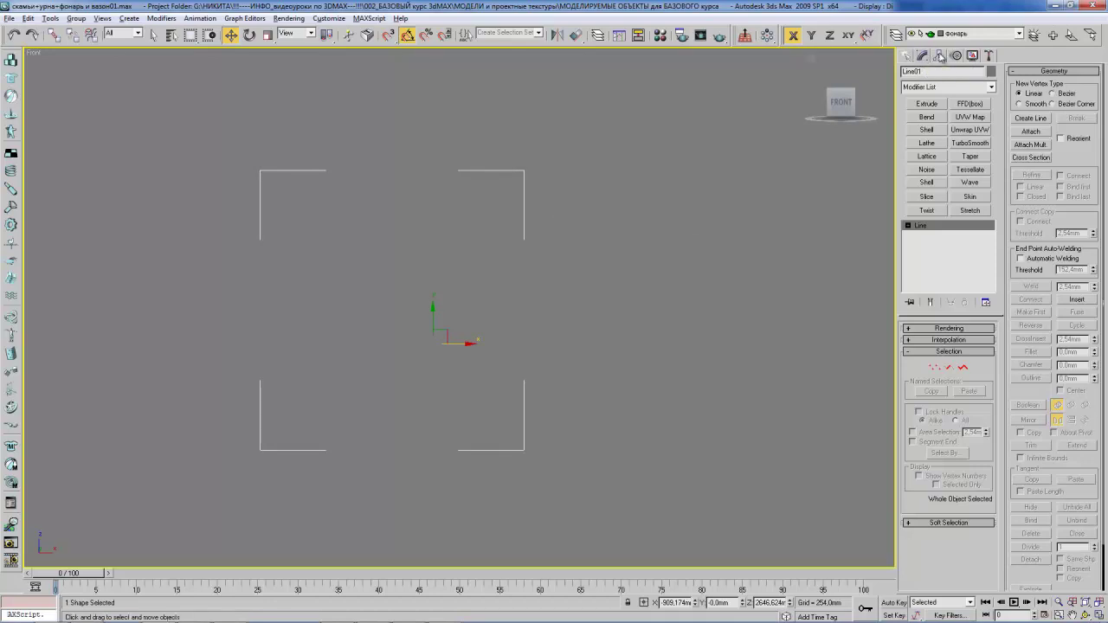
left_click(940, 55)
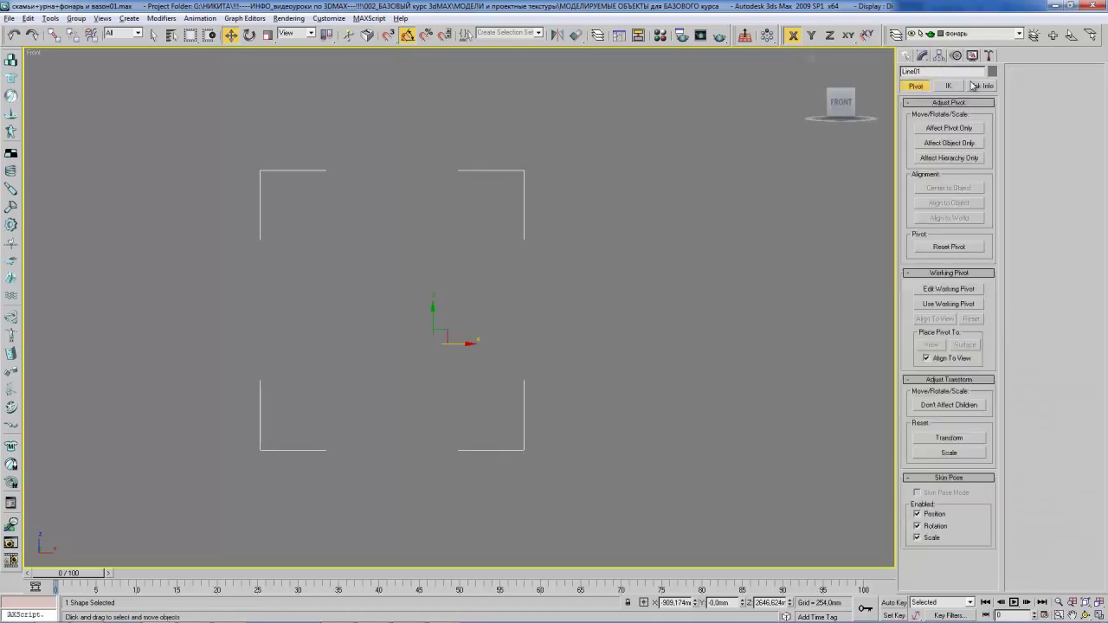
left_click(942, 130)
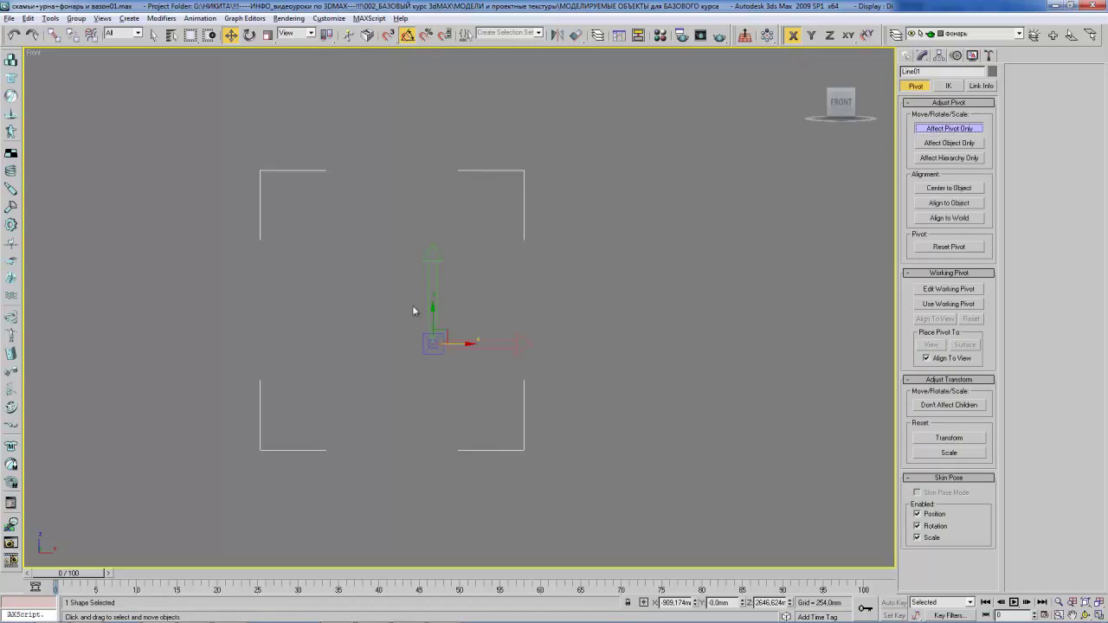
- Move Line01's pivot right and down onto the shape's bottom edge
left_click_drag(465, 345, 528, 352)
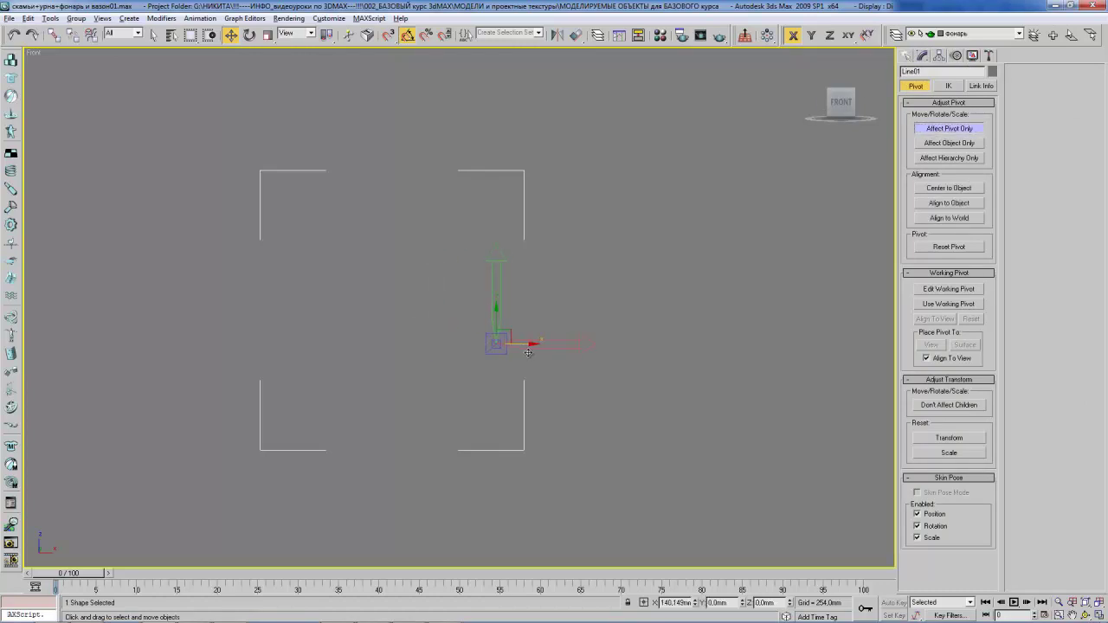
left_click_drag(496, 316, 489, 417)
scroll(489, 417, "up", 2)
middle_click_drag(489, 418, 489, 281)
scroll(489, 281, "up", 3)
left_click_drag(606, 414, 578, 405)
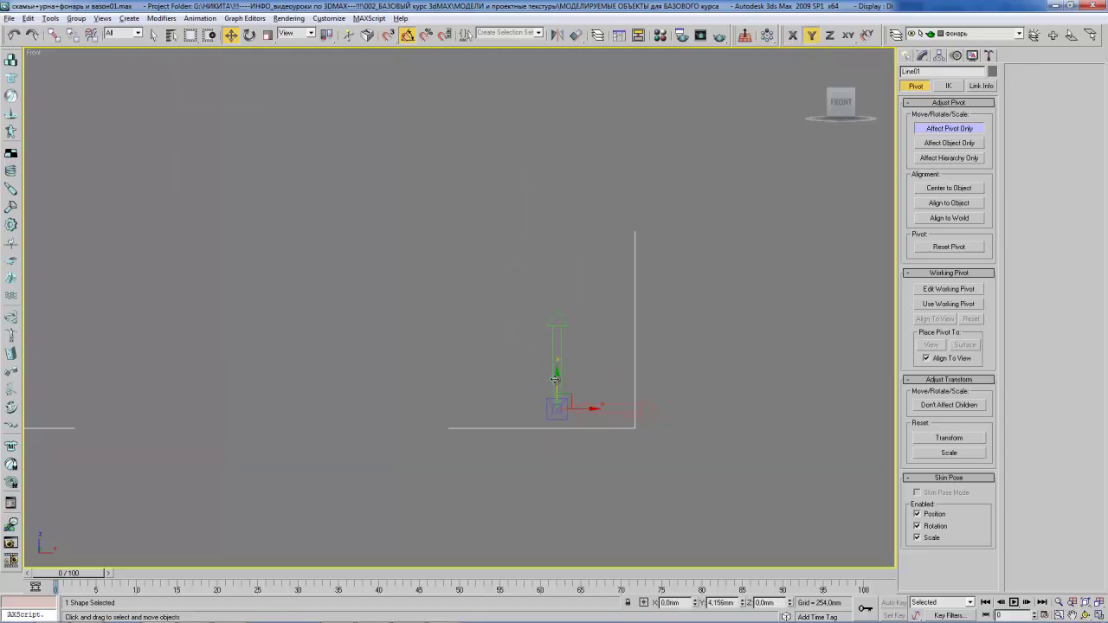
scroll(556, 378, "down", 3)
mouse_move(517, 383)
middle_mouse_down()
mouse_move(511, 325)
mouse_move(510, 370)
middle_mouse_up()
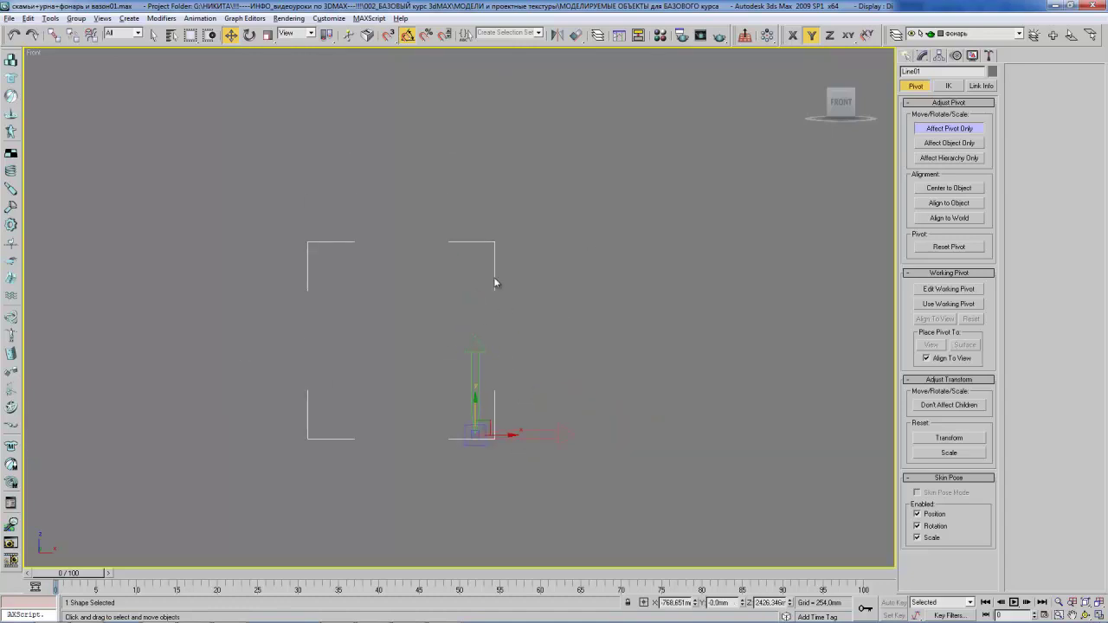
scroll(502, 277, "up", 5)
middle_click_drag(521, 300, 525, 210)
- Turn Affect Pivot Only off and centre the lamp profile in the view
left_click(950, 128)
scroll(597, 249, "down", 2)
middle_click_drag(624, 312, 619, 294)
scroll(606, 321, "up", 2)
scroll(584, 311, "up", 2)
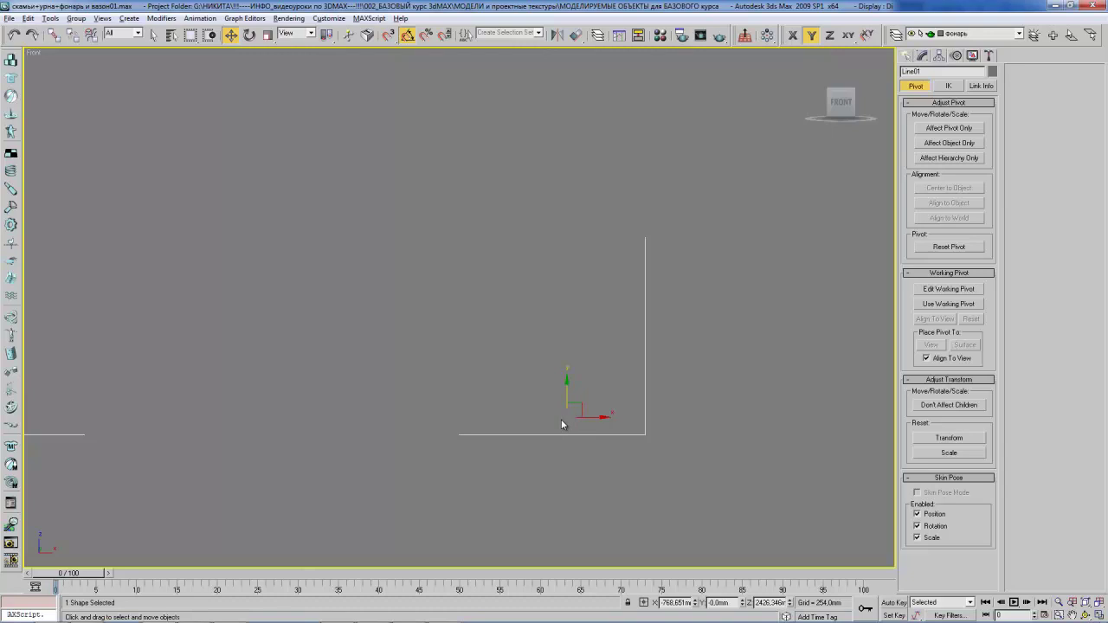
middle_click_drag(561, 424, 531, 226)
- Nudge the selected profile vertex slightly, then exit vertex editing
left_click(527, 232)
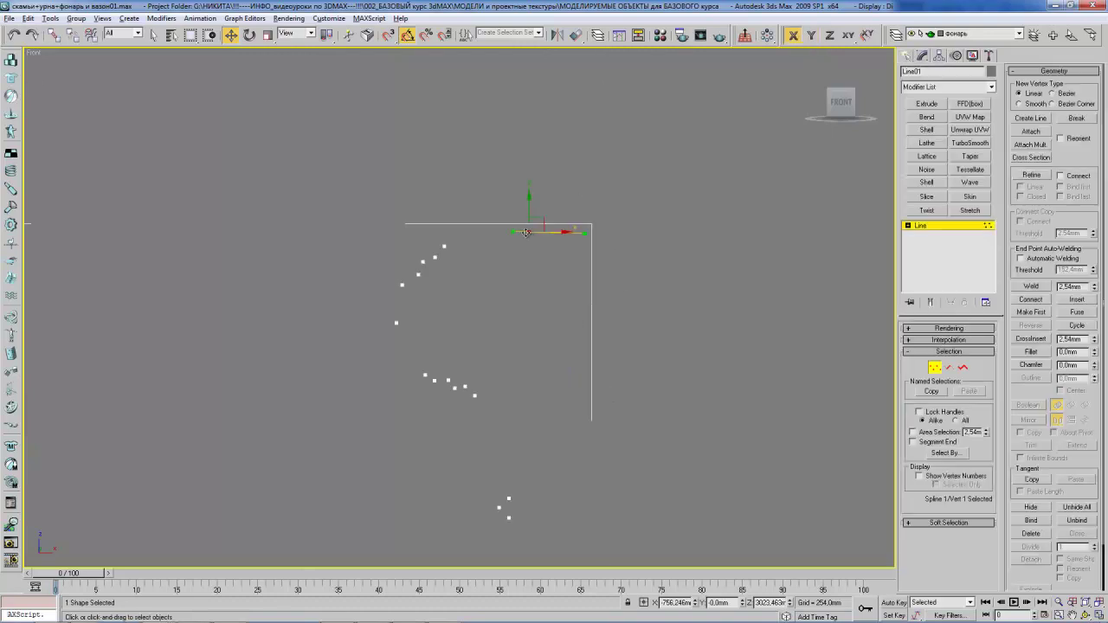
left_click_drag(564, 232, 577, 242)
left_click(933, 226)
middle_click_drag(546, 220, 506, 249, "alt")
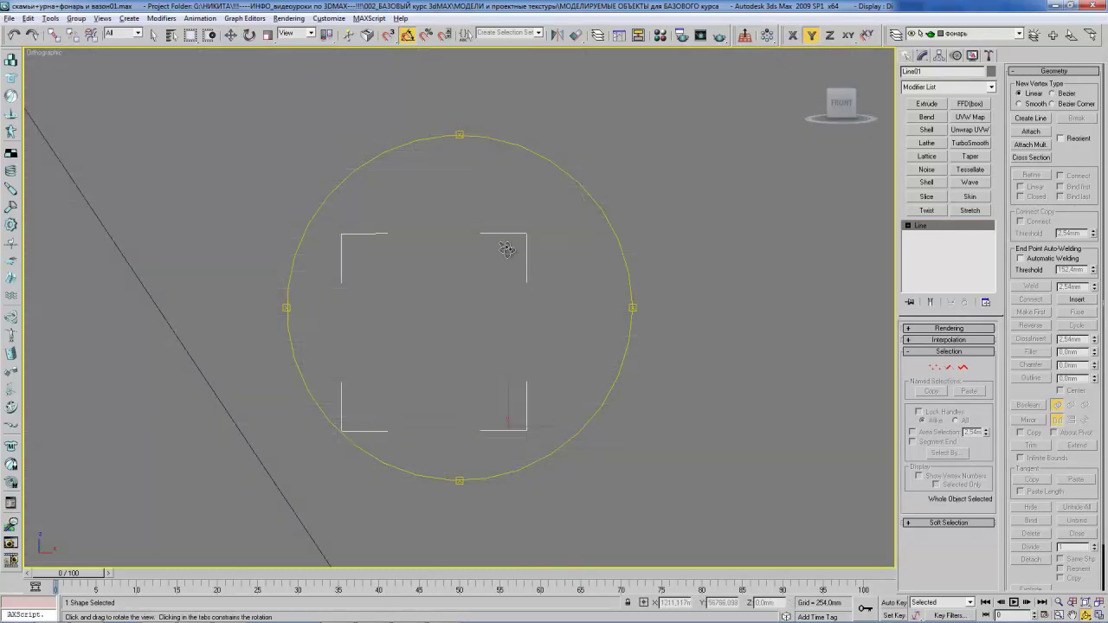
middle_click_drag(506, 250, 488, 237, "alt")
- Switch to Front view and apply a Lathe modifier to the lamp profile
key("f")
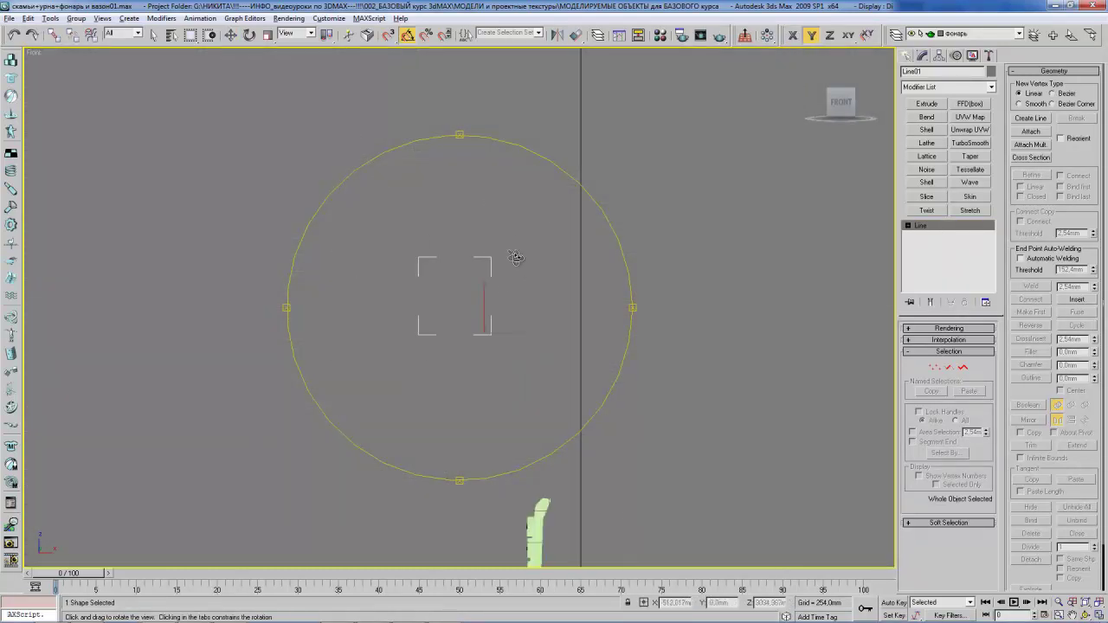
middle_click_drag(515, 272, 487, 246)
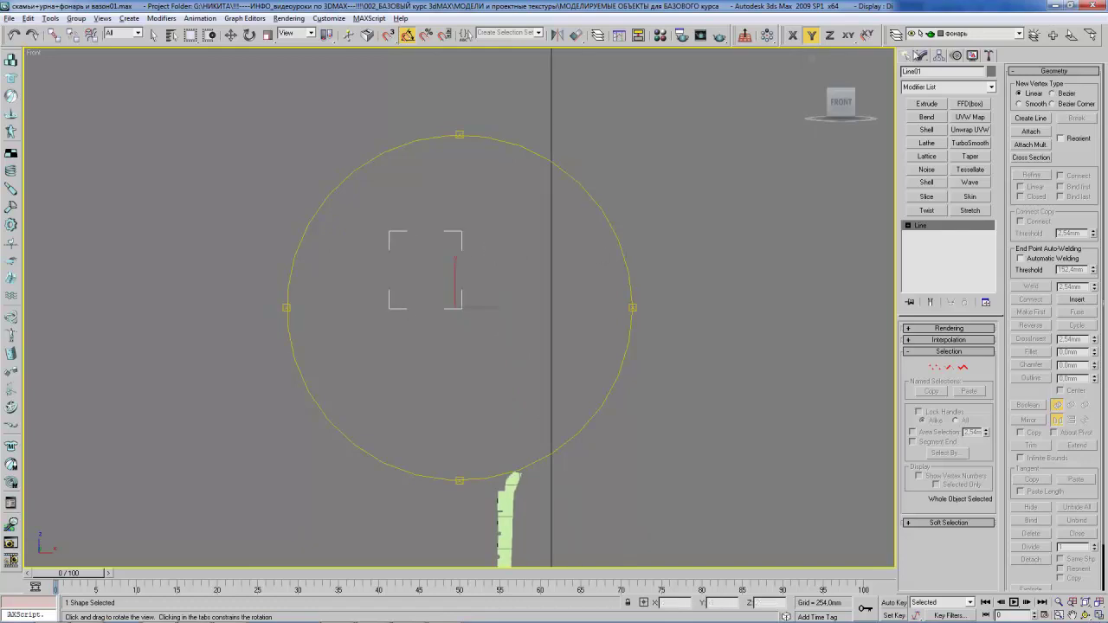
left_click(928, 142)
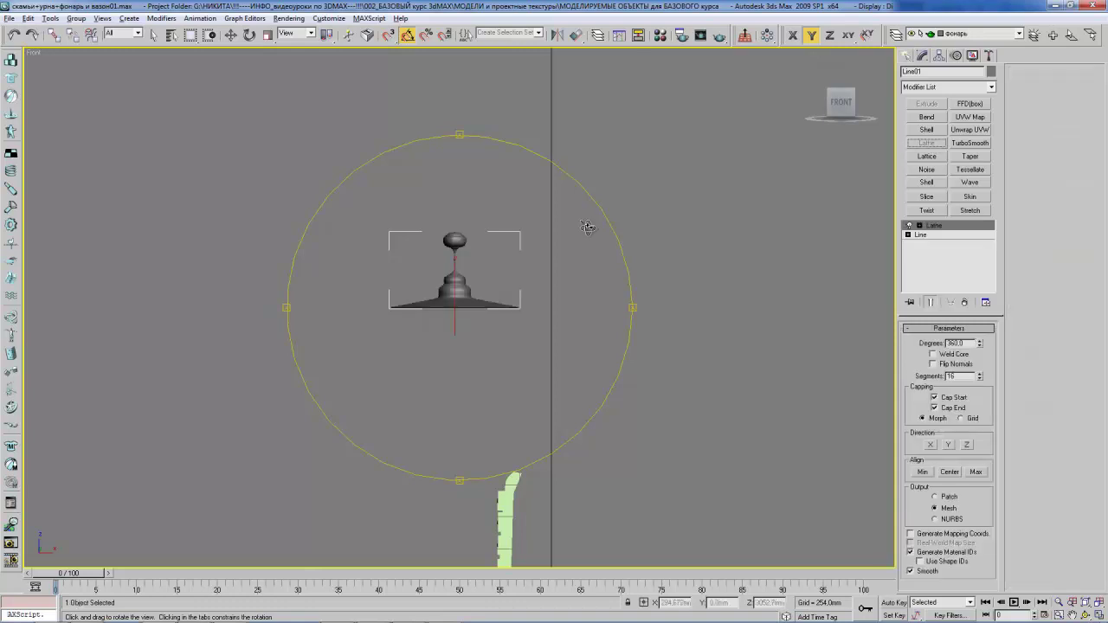
scroll(506, 232, "up", 5)
scroll(503, 235, "up", 2)
scroll(519, 190, "up", 2)
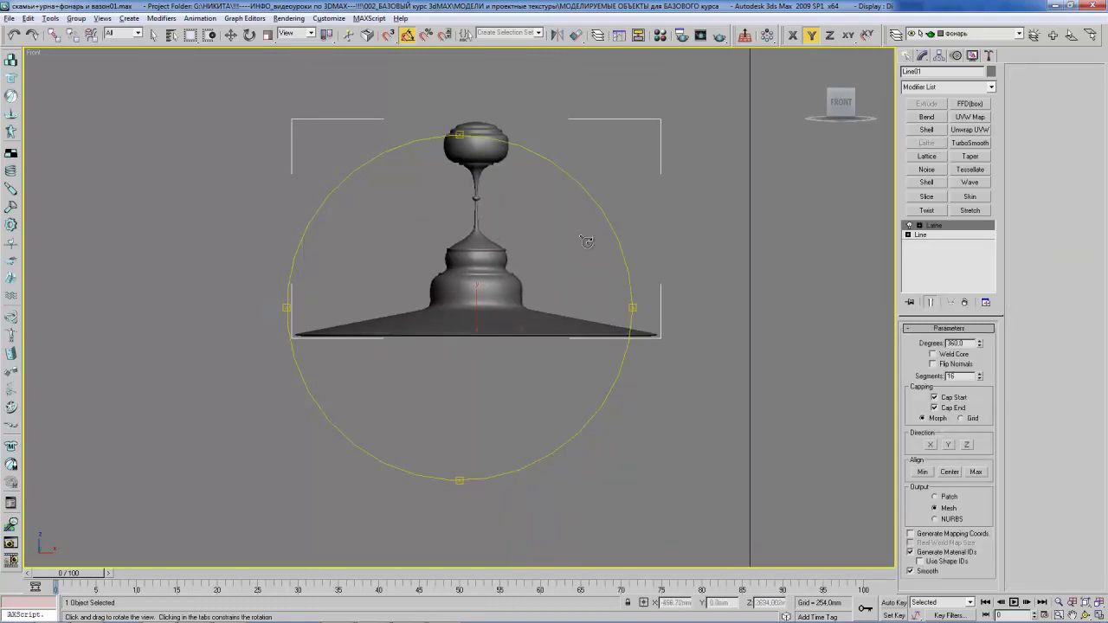
- Select Line in the modifier stack and compare with the street-lamp reference photo
left_click(923, 239)
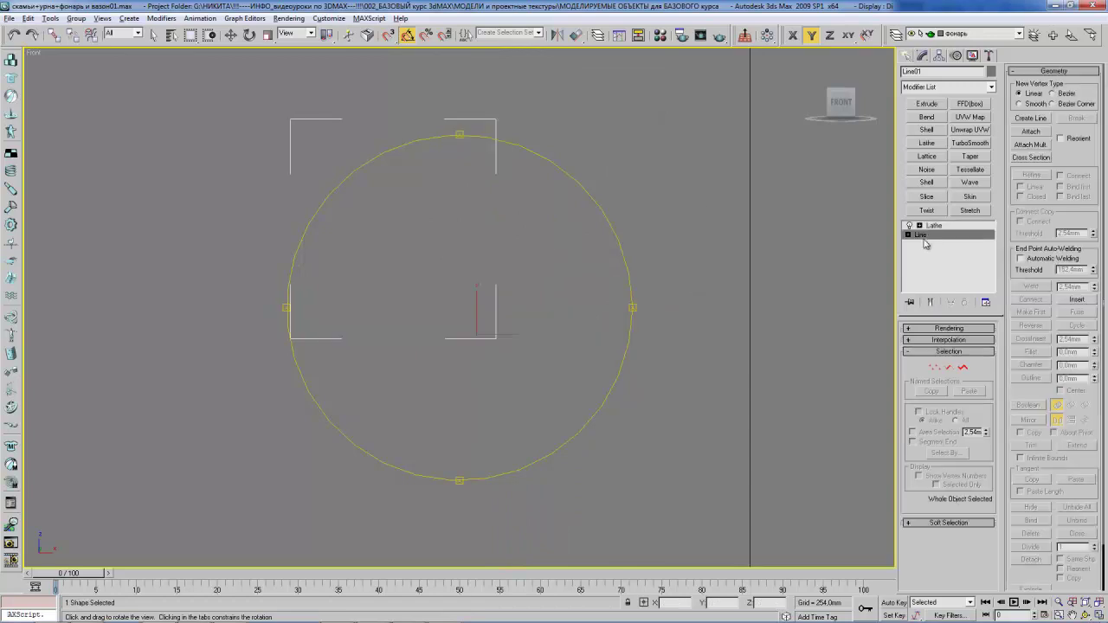
mouse_move(533, 181)
left_mouse_down()
mouse_move(494, 217)
mouse_move(502, 248)
mouse_move(487, 265)
left_mouse_up()
key("alt+Tab")
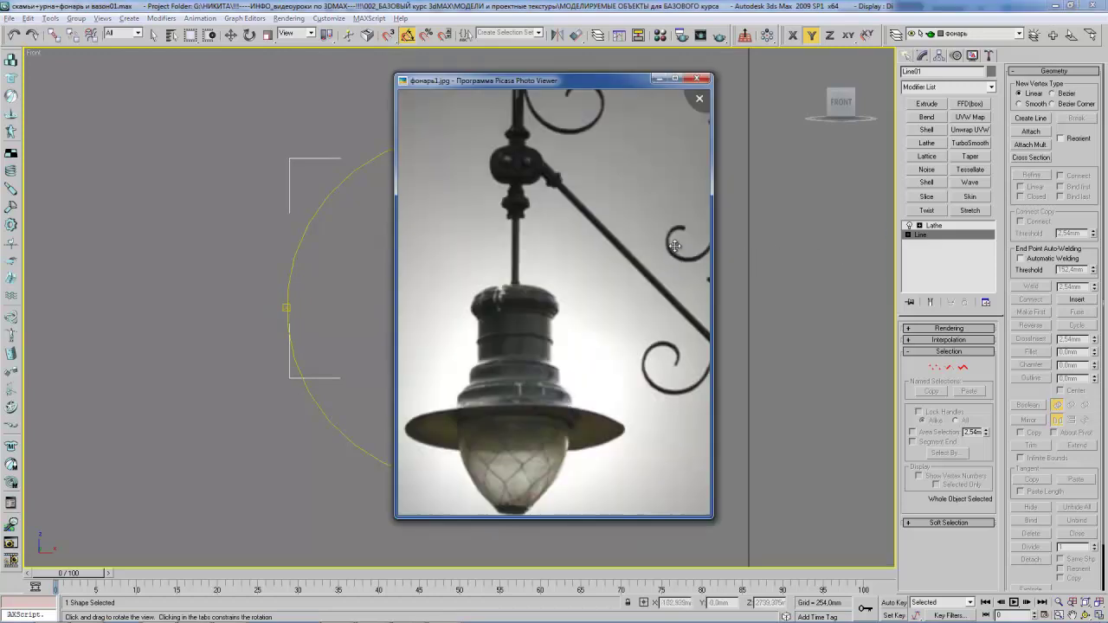
key("alt+Tab")
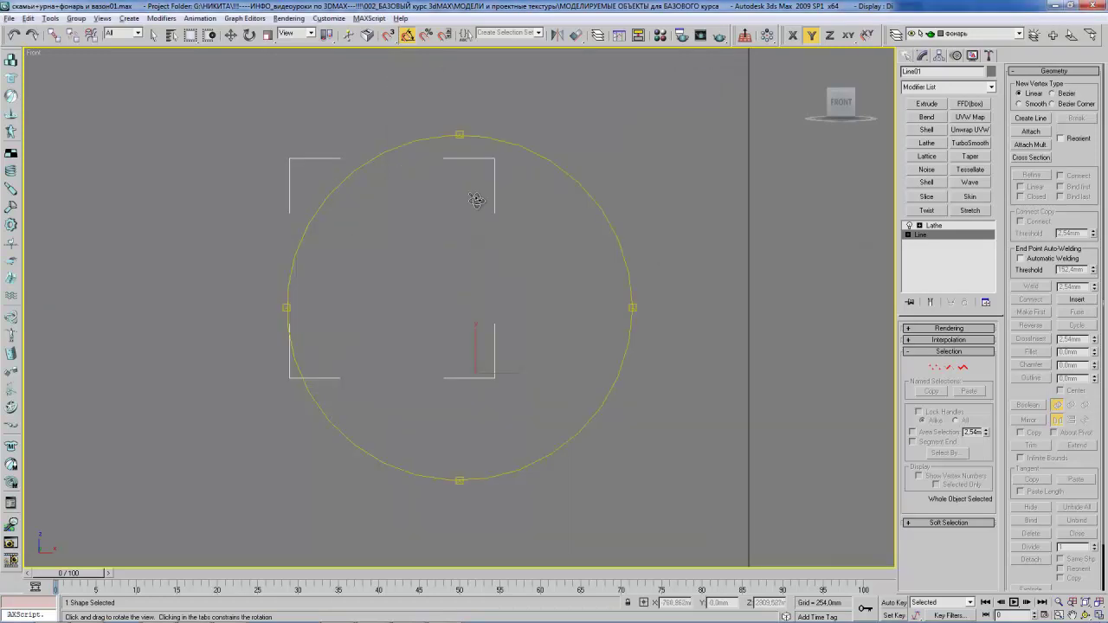
key("alt+Tab")
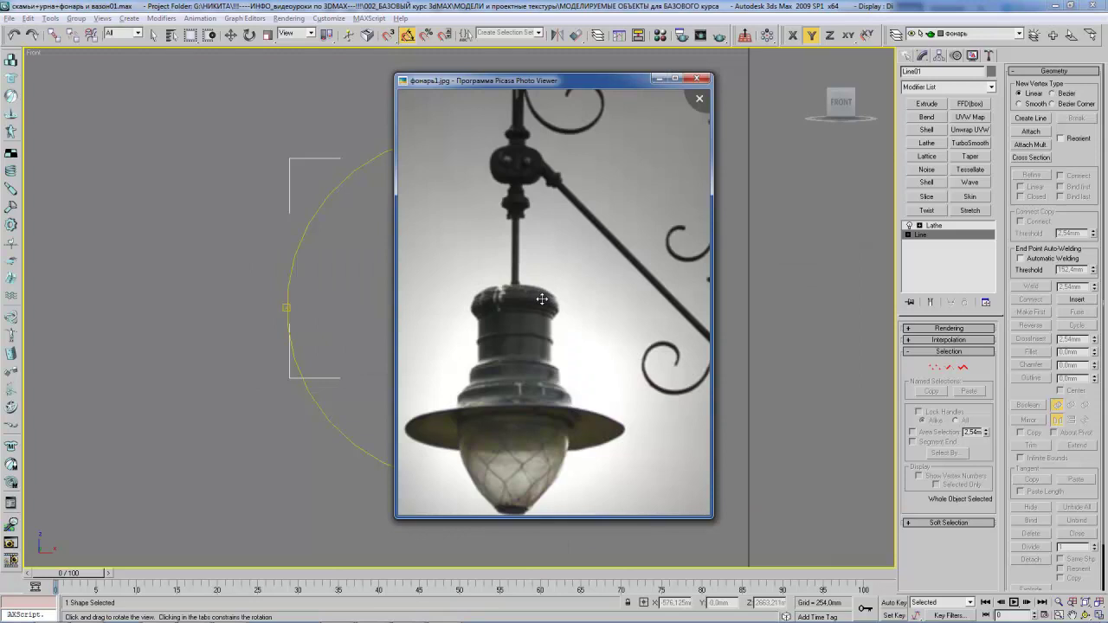
key("alt+Tab")
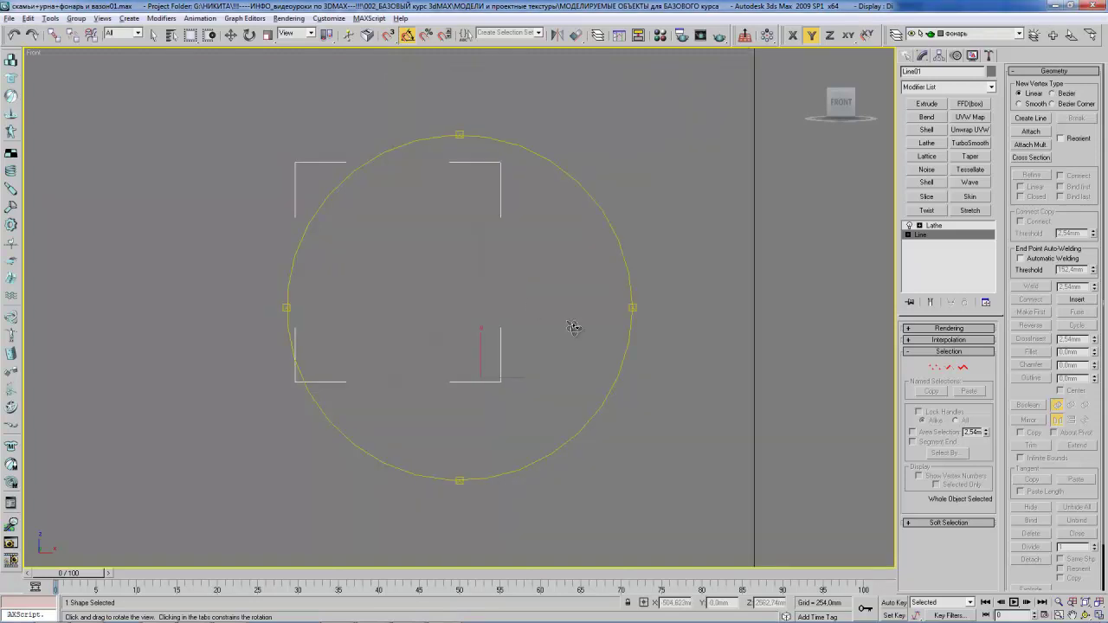
- Enter Vertex mode and select four vertices in the middle of the profile
key("1")
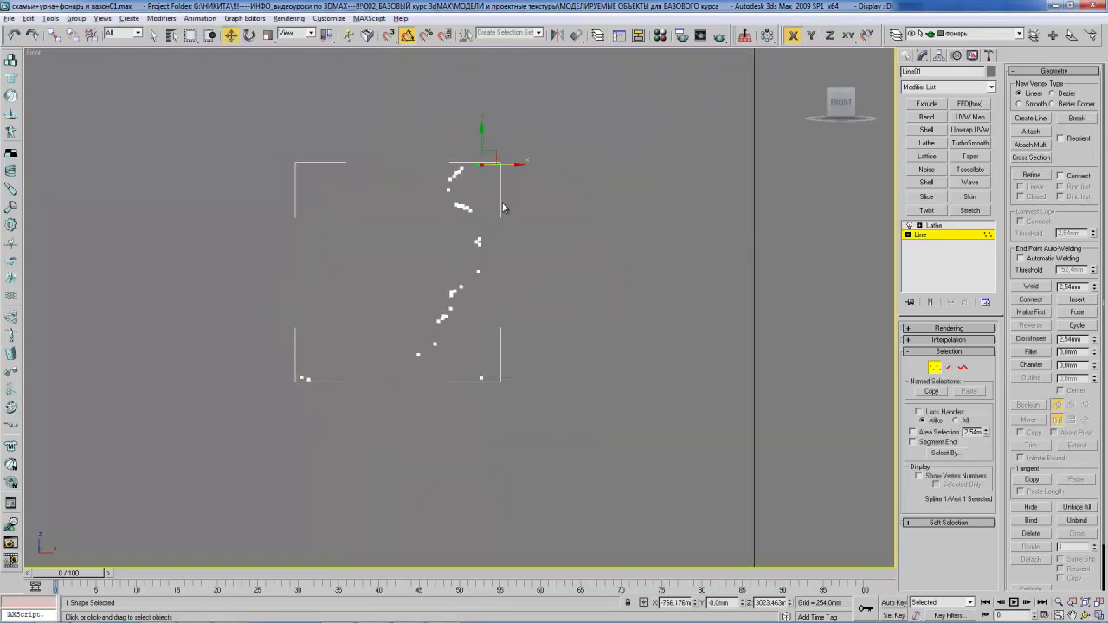
left_click_drag(473, 279, 491, 272)
scroll(488, 272, "up", 1)
scroll(488, 266, "up", 2)
scroll(494, 285, "up", 2)
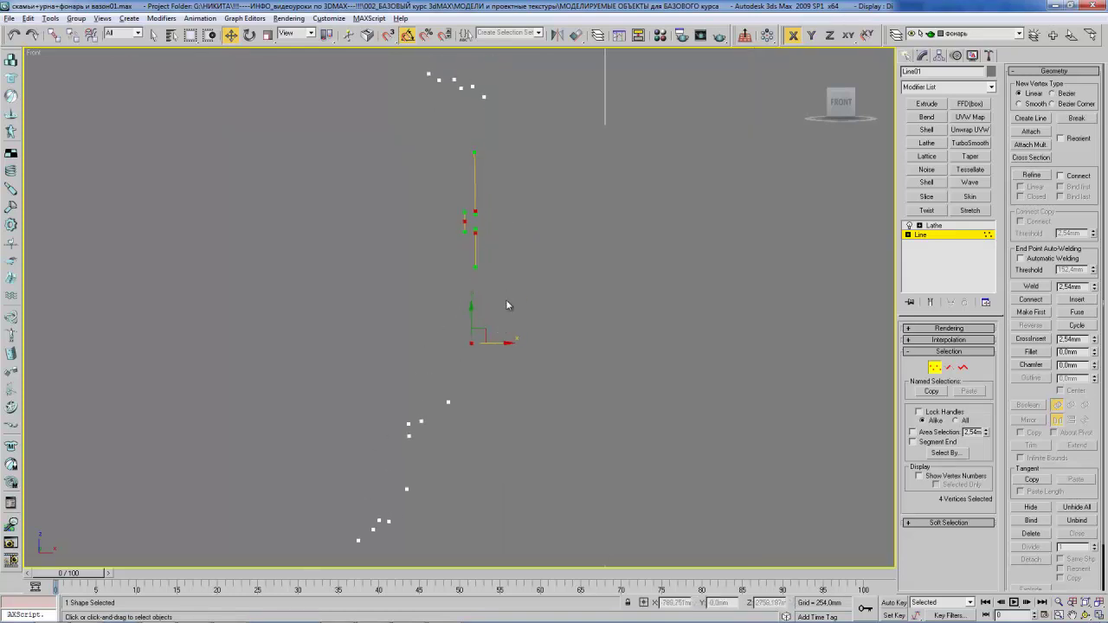
scroll(507, 306, "down", 3)
middle_click_drag(502, 329, 505, 321)
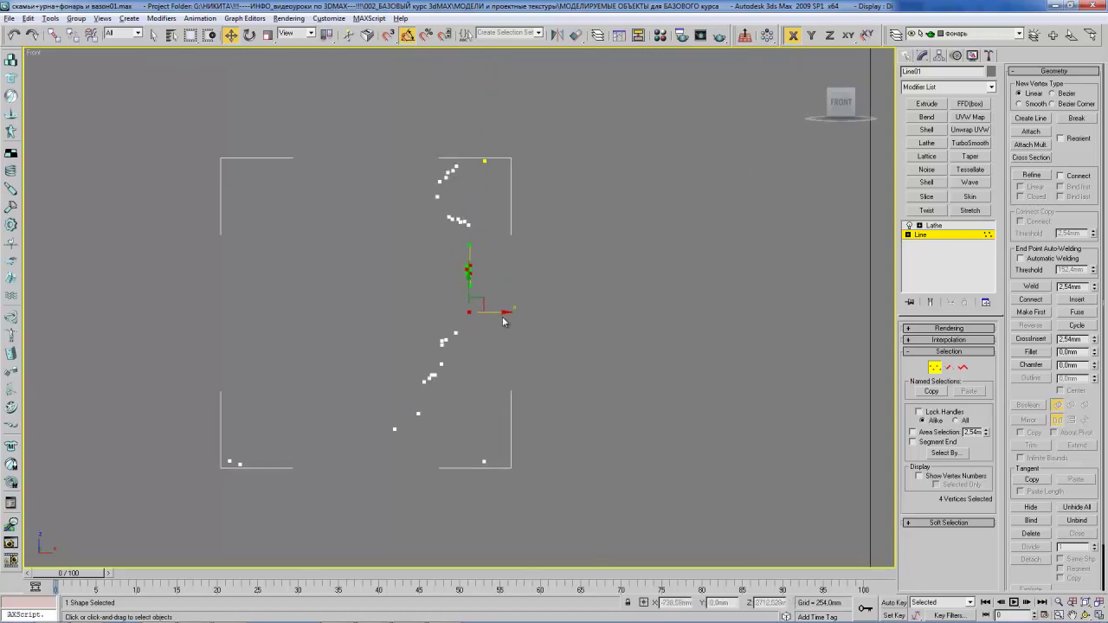
- Move the bottom-right and top-right vertices further right, then return to Line level
mouse_move(479, 447)
left_mouse_down()
mouse_move(506, 465)
mouse_move(565, 461)
left_mouse_up()
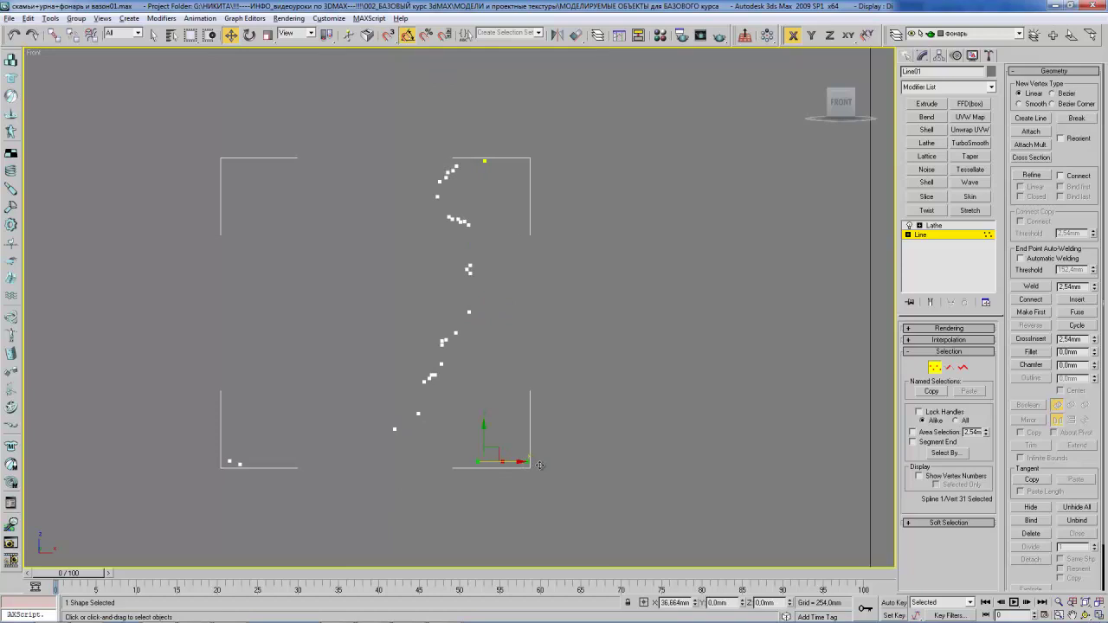
mouse_move(476, 154)
left_mouse_down()
mouse_move(512, 181)
mouse_move(520, 163)
mouse_move(559, 164)
left_mouse_up()
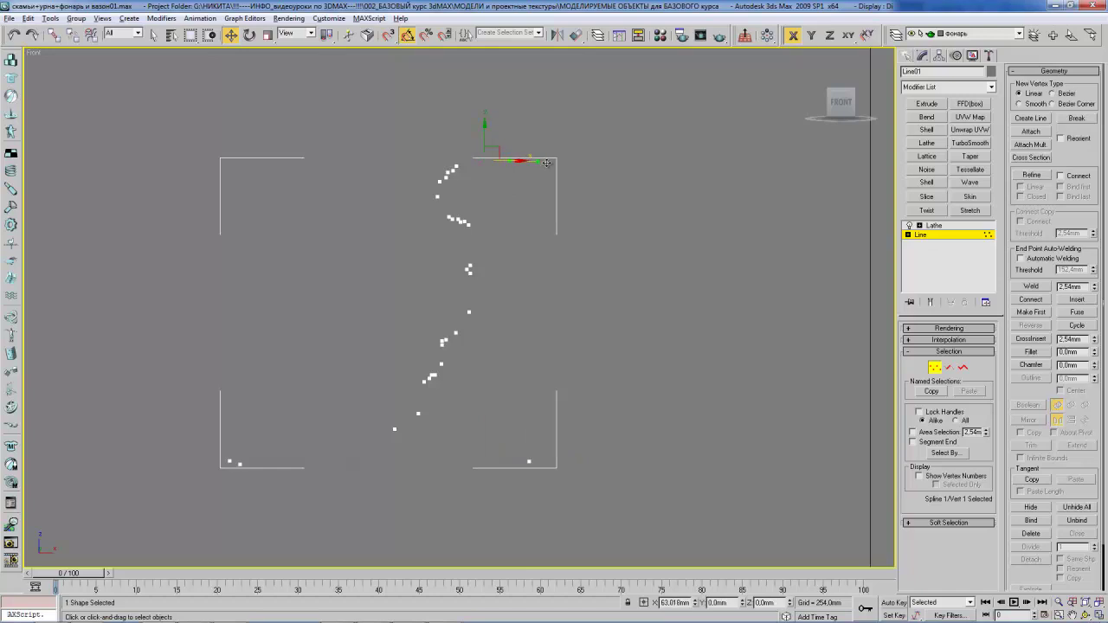
left_click_drag(560, 167, 564, 166)
left_click(935, 241)
left_click(935, 241)
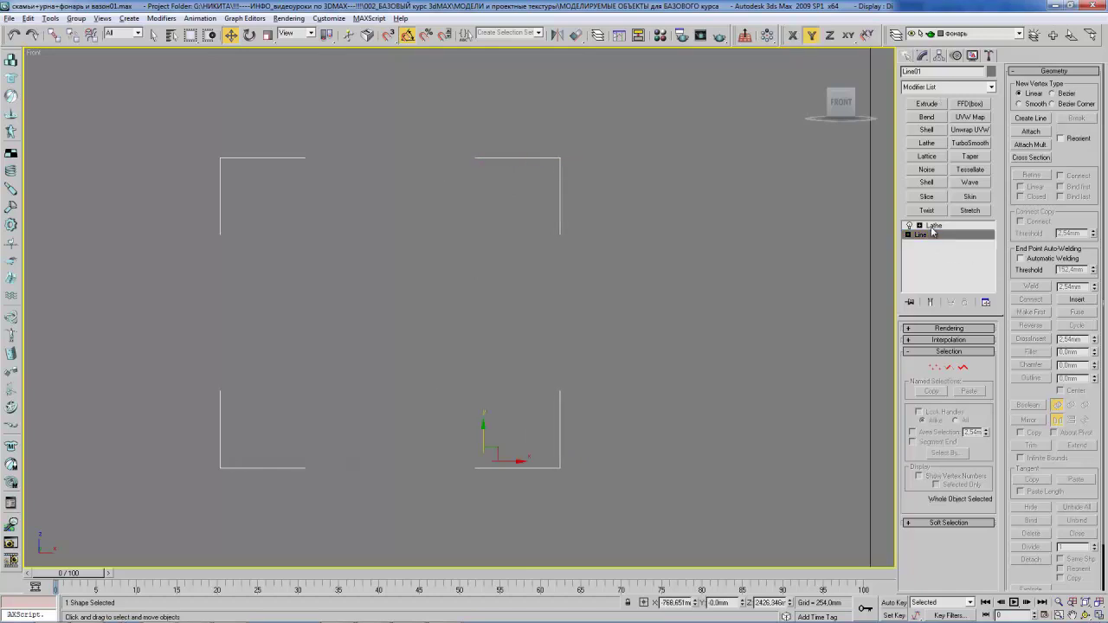
- Delete Lathe from the stack and shift Line01's pivot right using Affect Pivot Only
right_click(933, 227)
left_click(948, 243)
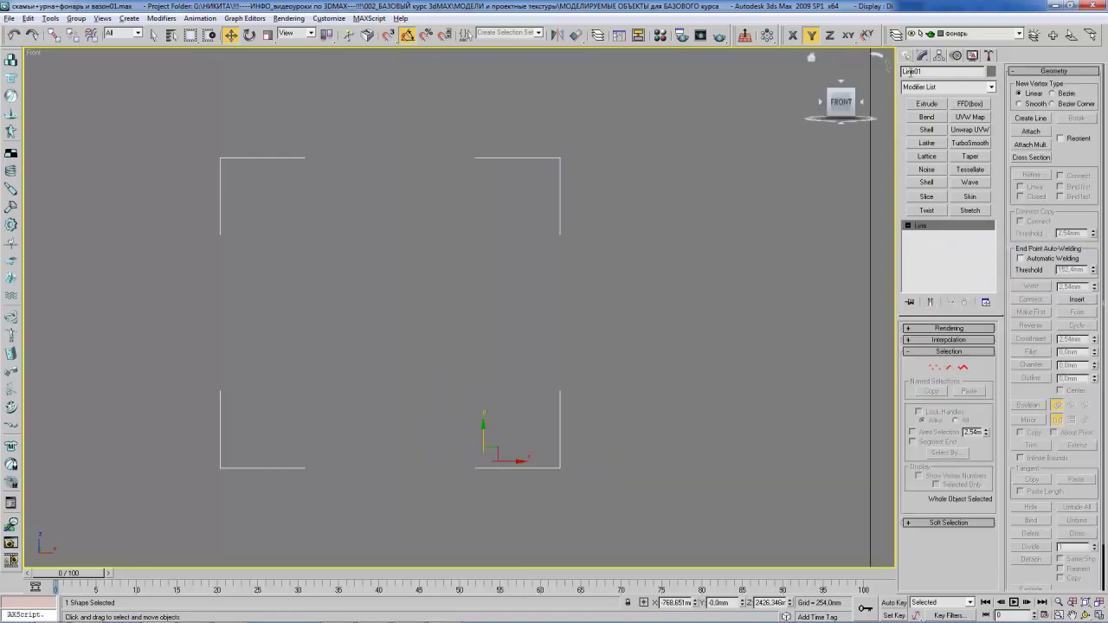
left_click(939, 54)
left_click(949, 128)
left_click_drag(518, 463, 561, 466)
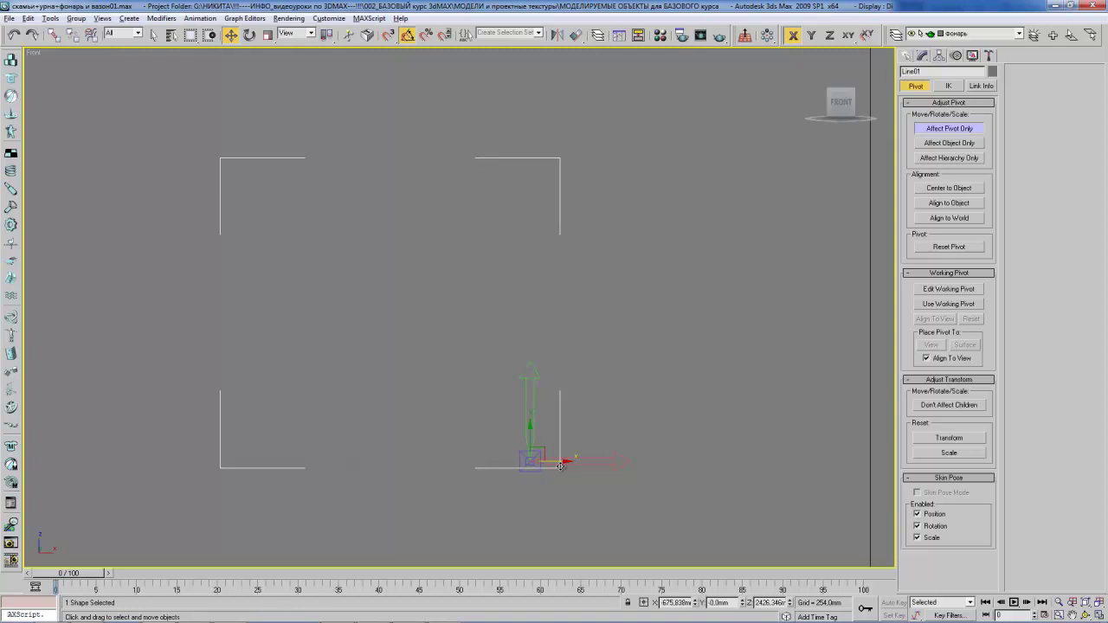
left_click(949, 128)
- Reapply Lathe to Line01 from the Modify panel and check it against the lamp photo
left_click(906, 55)
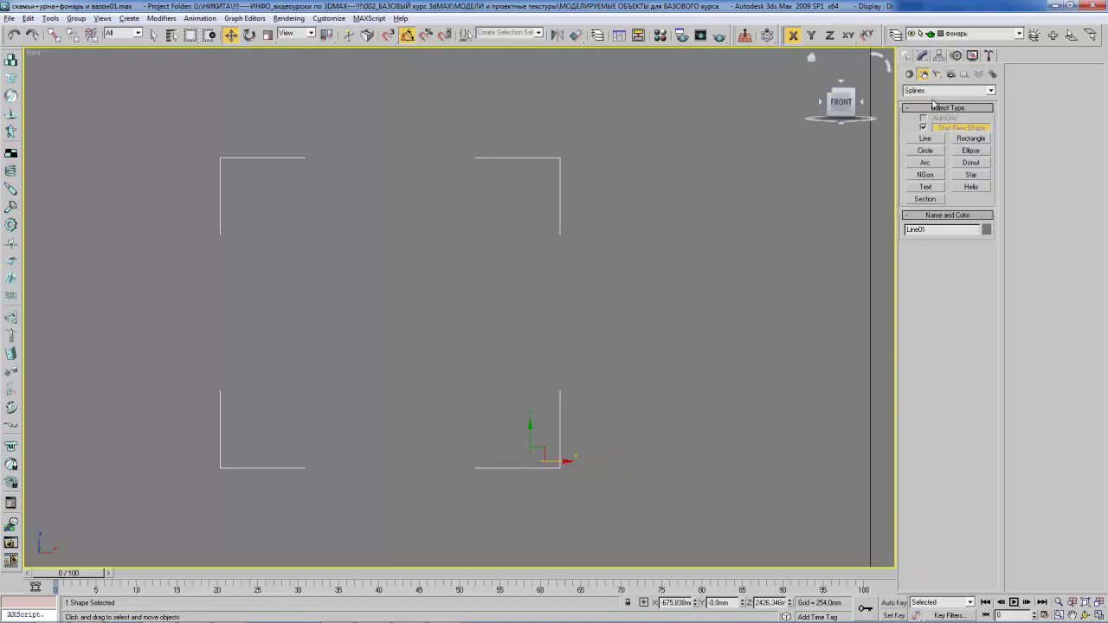
left_click(923, 55)
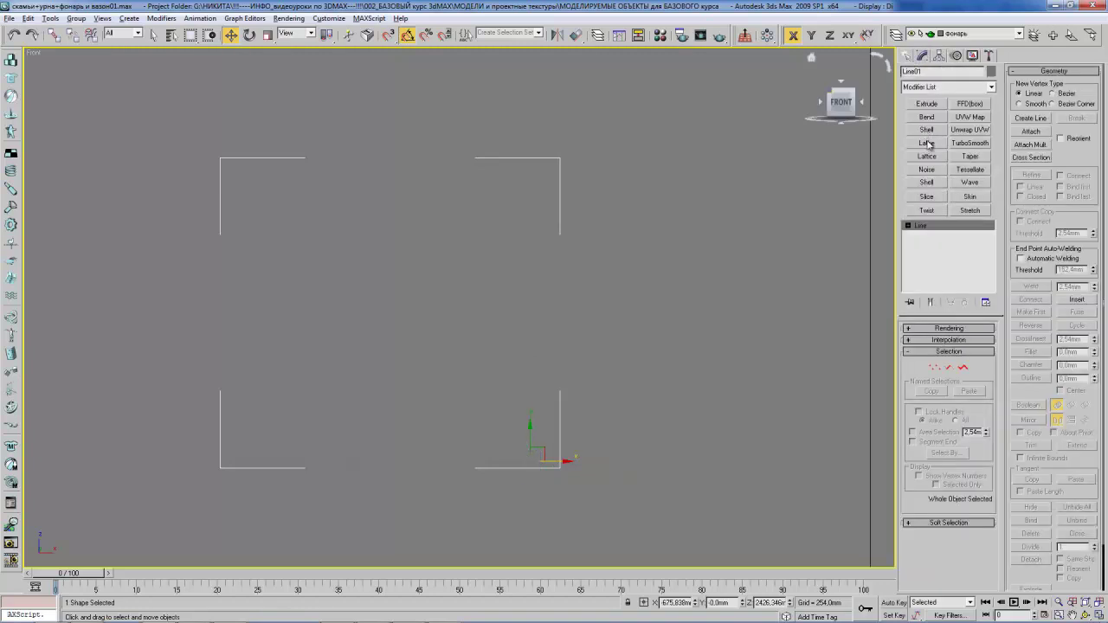
left_click(928, 144)
scroll(549, 203, "down", 5)
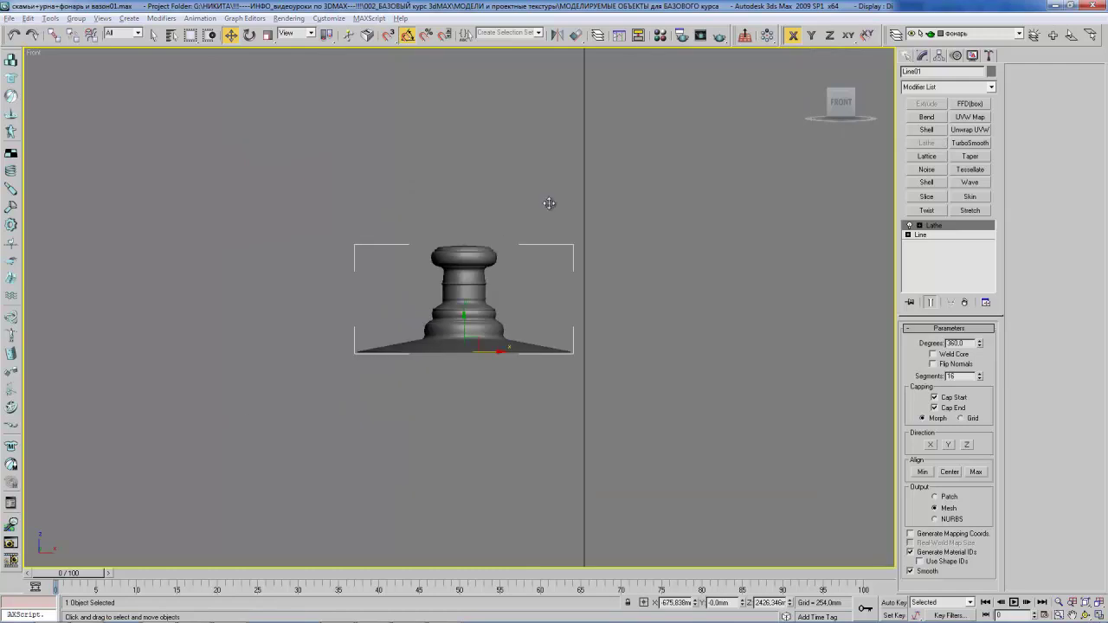
key("alt+Tab")
key("alt+Tab")
mouse_move(519, 279)
middle_mouse_down()
mouse_move(540, 268)
mouse_move(524, 279)
mouse_move(531, 199)
mouse_move(551, 299)
mouse_move(570, 279)
mouse_move(606, 294)
middle_mouse_up()
key("alt+Tab")
key("alt+Tab")
key("alt+Tab")
key("alt+Tab")
- In Front view, select one profile vertex in Vertex mode and raise it along Y
left_click(921, 235)
key("f")
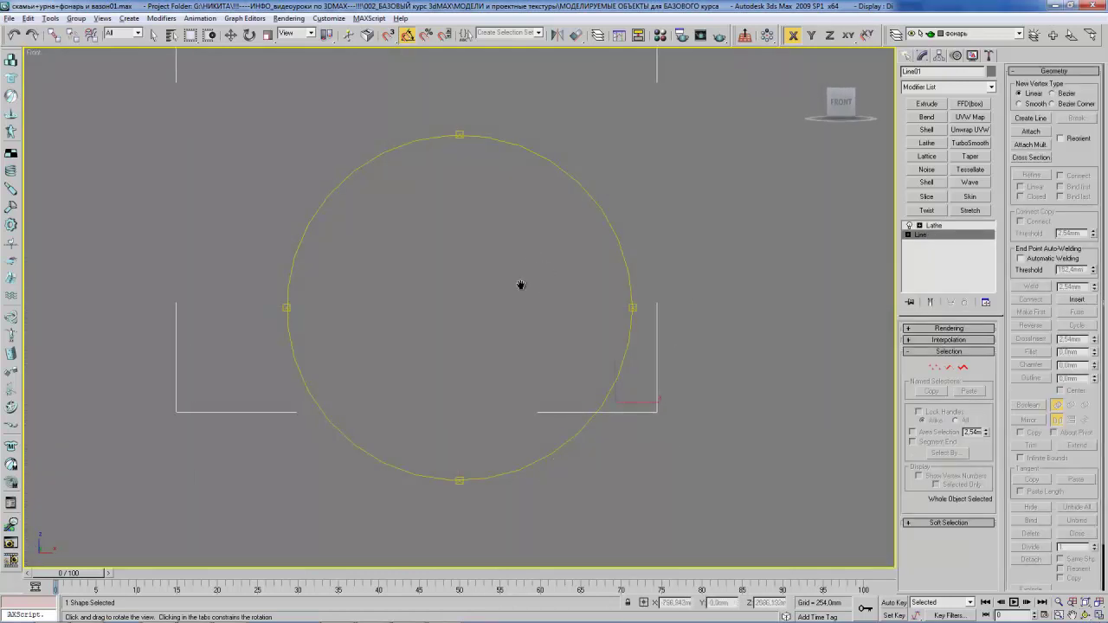
middle_click_drag(521, 285, 474, 273)
key("1")
key("w")
left_click(566, 390)
left_click_drag(567, 368, 562, 335)
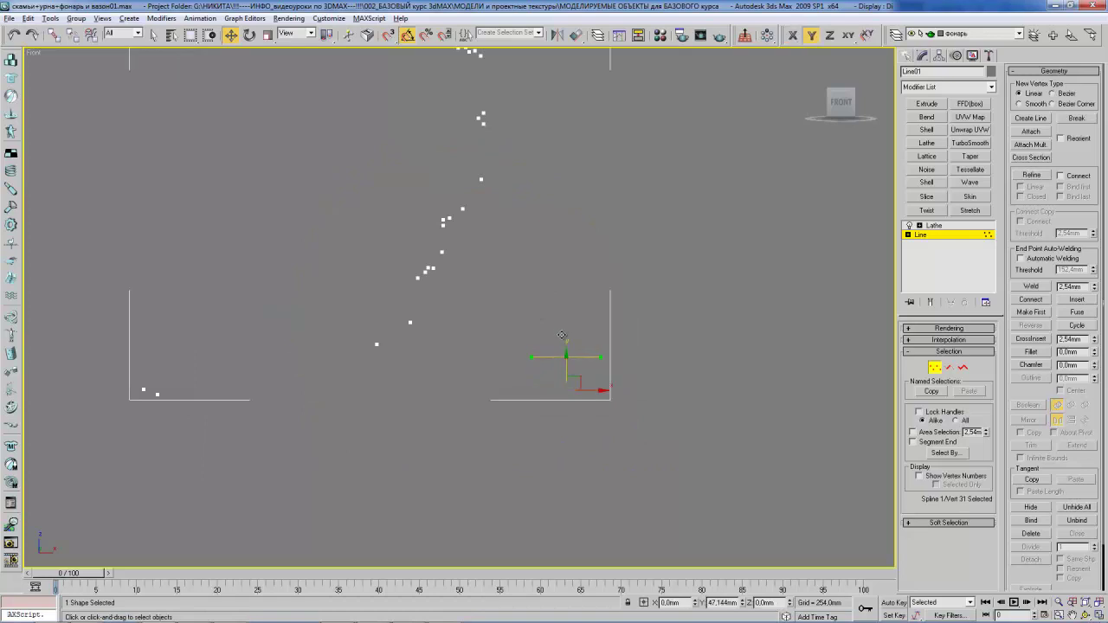
- Return to the Lathe result and orbit the Perspective view to include the green bench
left_click(944, 235)
left_click(935, 225)
mouse_move(559, 294)
middle_mouse_down("alt")
mouse_move(572, 228)
mouse_move(559, 257)
middle_mouse_up("alt")
scroll(554, 277, "down", 5)
scroll(544, 298, "down", 2)
scroll(544, 298, "up", 10)
mouse_move(529, 286)
middle_mouse_down("alt")
mouse_move(516, 245)
mouse_move(436, 363)
mouse_move(446, 342)
mouse_move(438, 359)
mouse_move(474, 347)
middle_mouse_up("alt")
scroll(438, 357, "down", 5)
scroll(457, 354, "down", 3)
mouse_move(471, 331)
left_mouse_down()
mouse_move(557, 316)
mouse_move(388, 339)
mouse_move(431, 324)
left_mouse_up()
- In Front view, scale the lathed lamp body down slightly
key("w")
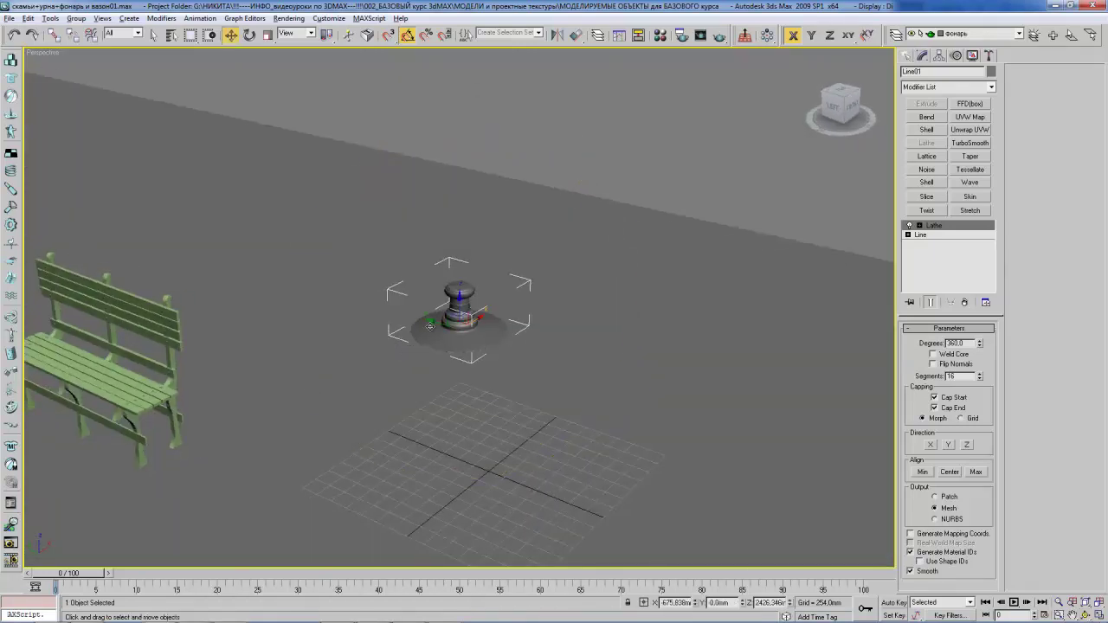
middle_click_drag(435, 322, 426, 284, "alt")
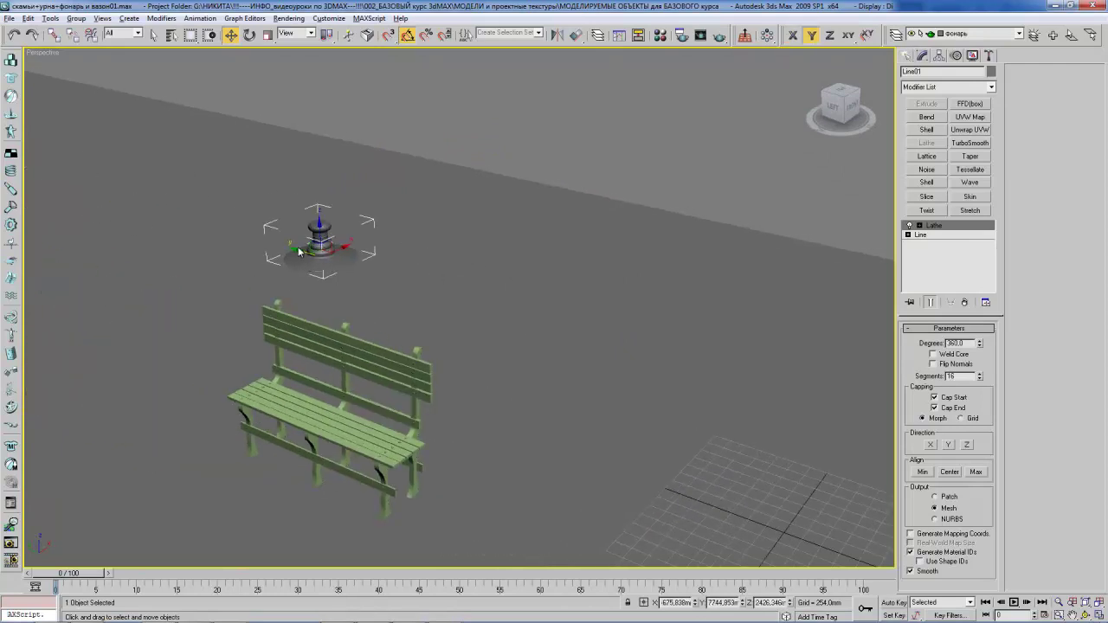
key("f")
key("z")
scroll(444, 306, "down", 5)
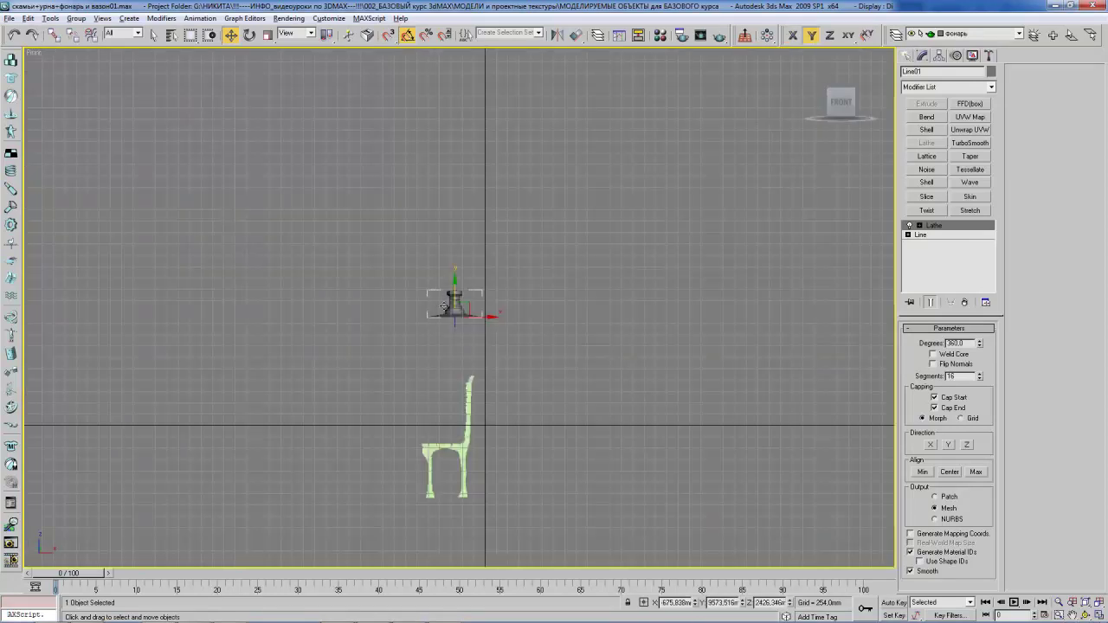
scroll(444, 306, "up", 3)
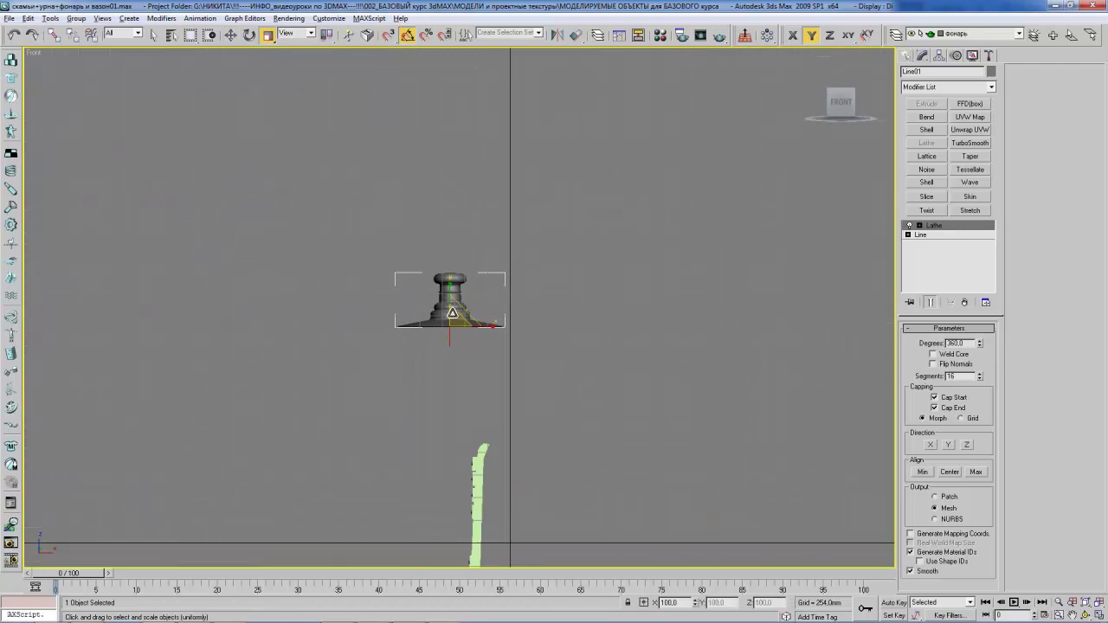
left_click_drag(456, 303, 451, 197)
- Check the reference photo and move the lamp body left above the bench
key("alt+Tab")
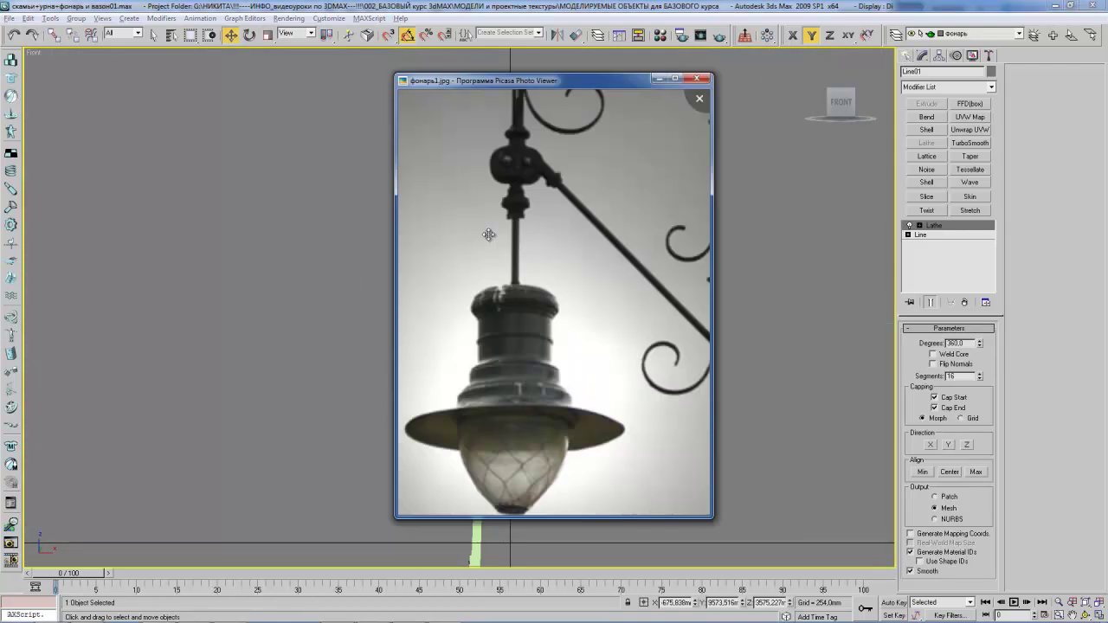
key("alt+Tab")
left_click_drag(470, 233, 417, 227)
mouse_move(488, 312)
middle_mouse_down()
mouse_move(572, 225)
mouse_move(531, 252)
middle_mouse_up()
scroll(571, 225, "down", 2)
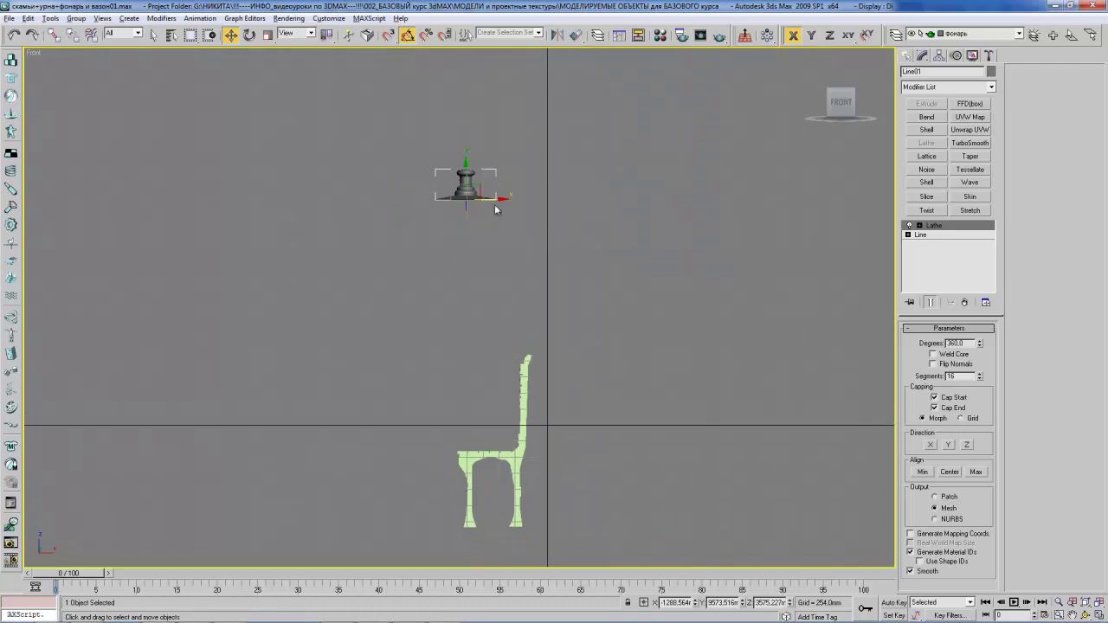
- Box-select the bench and confirm grey in the object colour dialog
left_click_drag(424, 333, 658, 532)
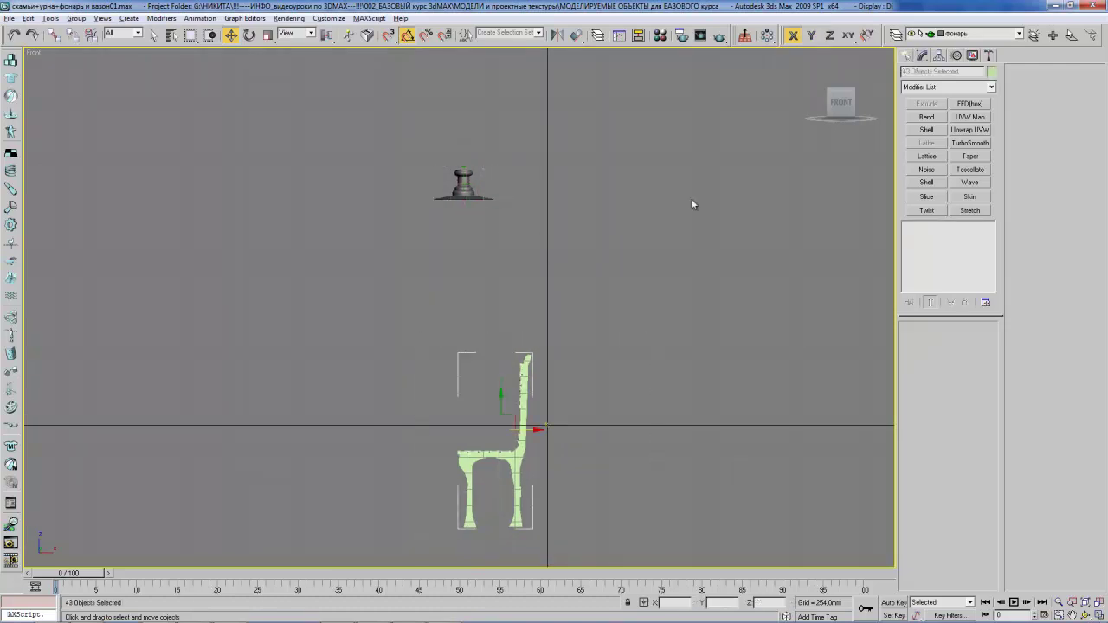
left_click(992, 71)
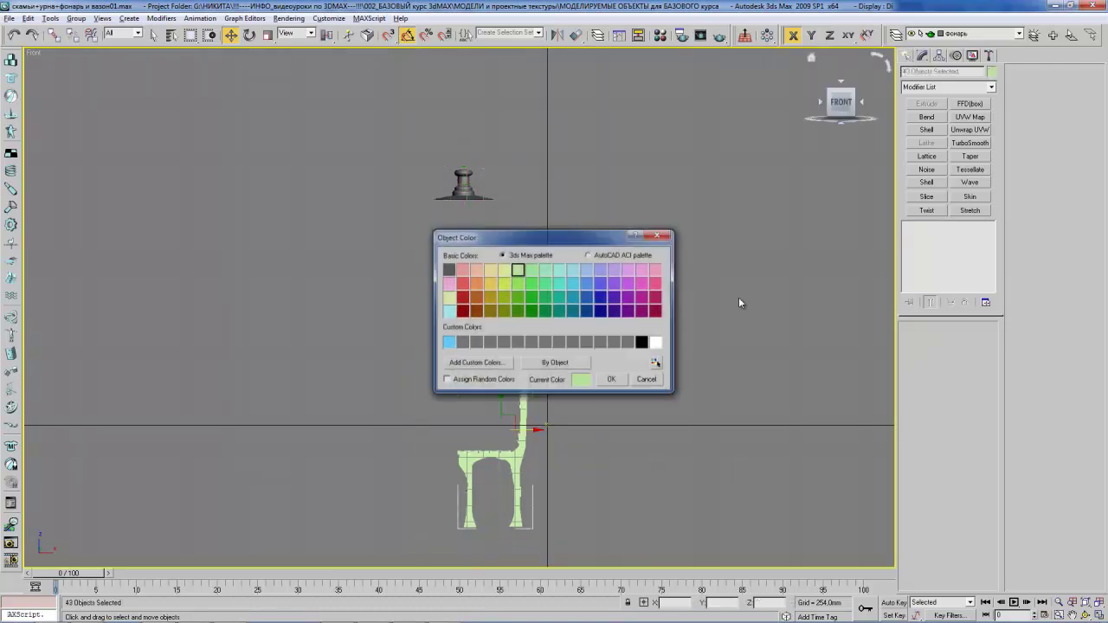
left_click(615, 380)
middle_click_drag(535, 337, 542, 334)
- Select all objects and change their colour to orange, then to pale yellow
key("ctrl+a")
left_click(992, 72)
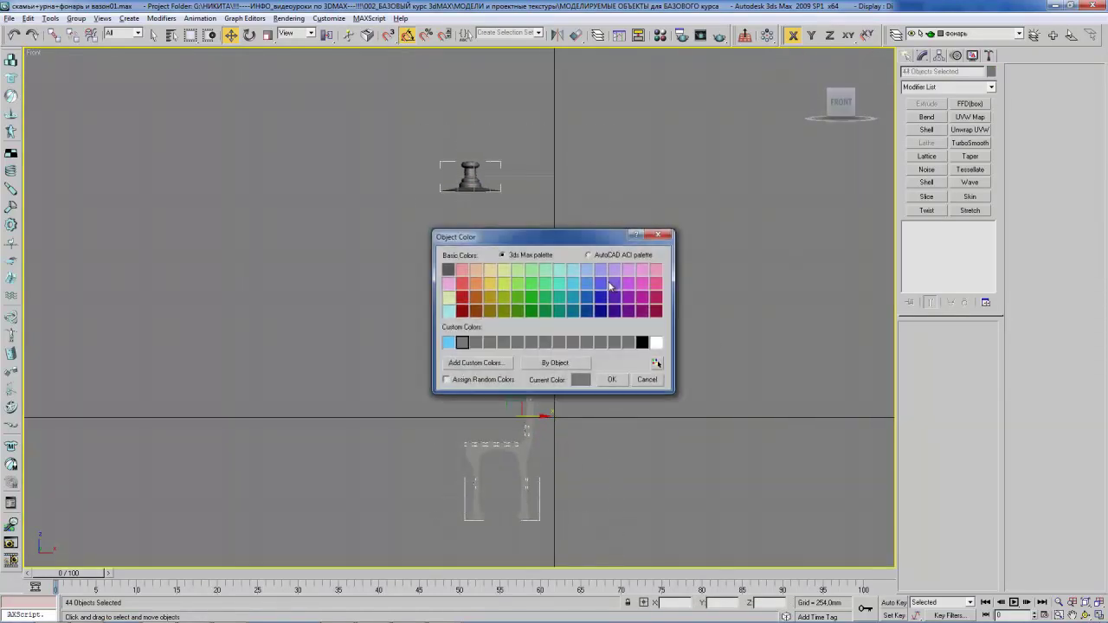
left_click(449, 271)
left_click(475, 302)
left_click(610, 379)
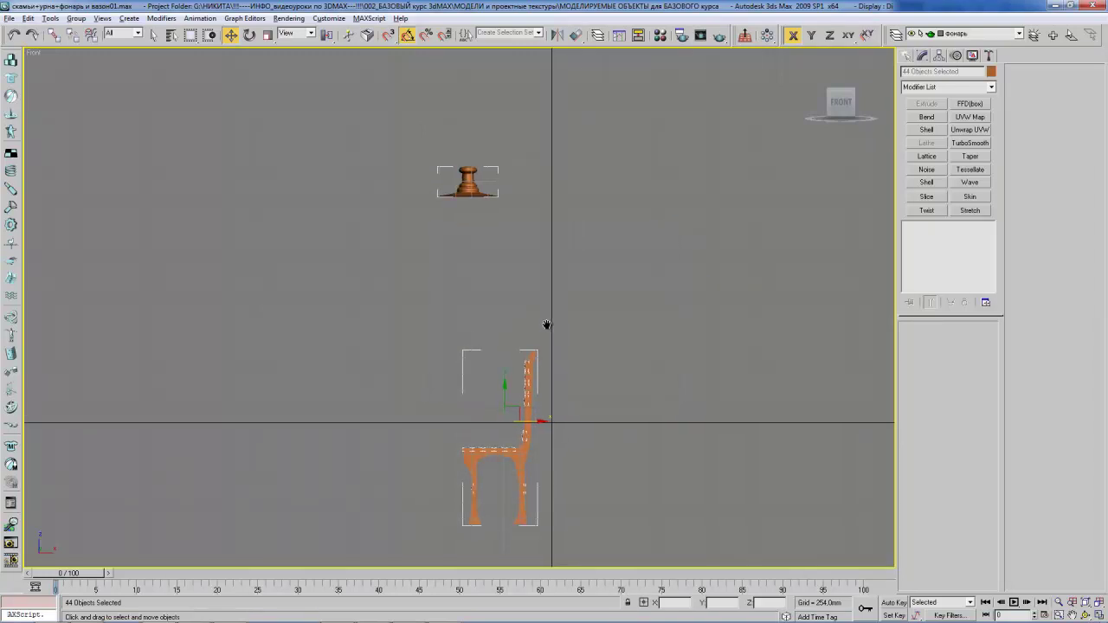
middle_click_drag(545, 327, 542, 329)
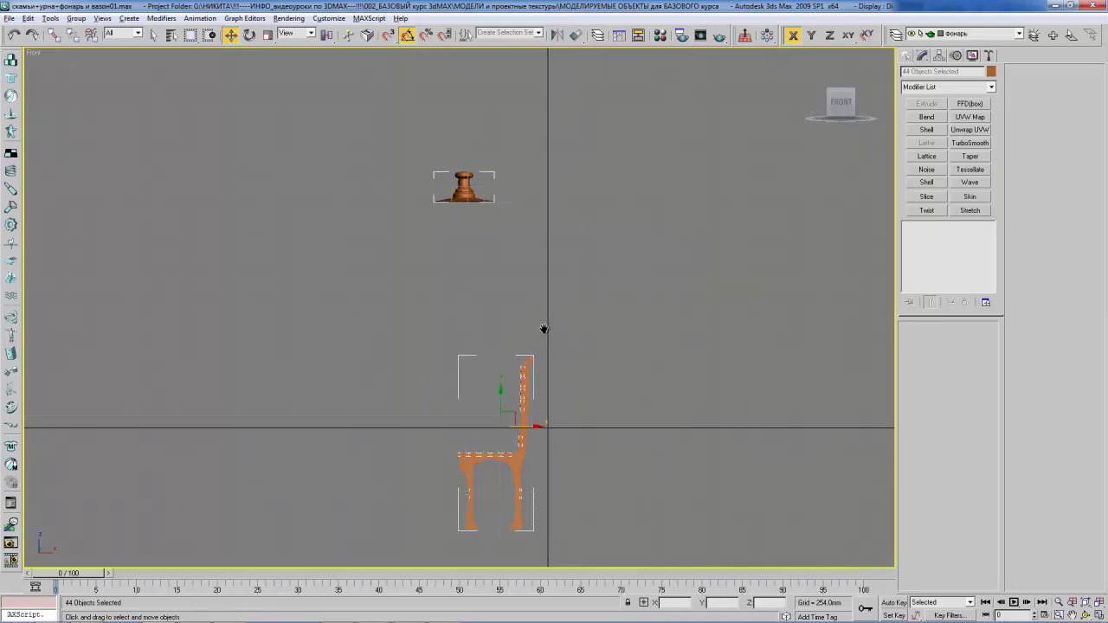
left_click(993, 74)
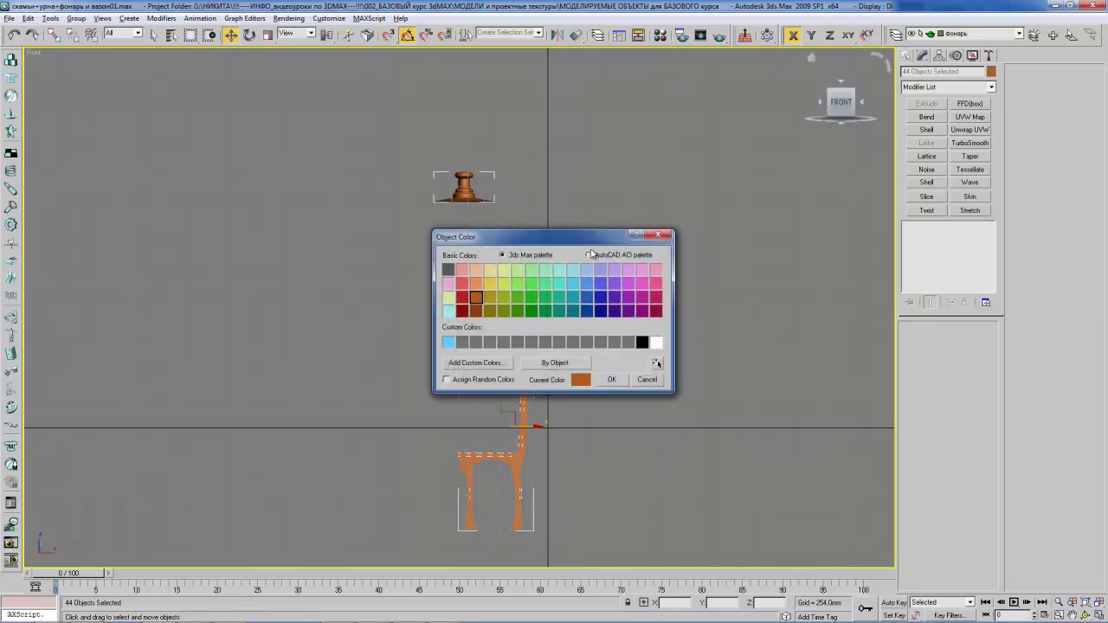
left_click(490, 283)
left_click(611, 380)
middle_click_drag(552, 239, 577, 265)
- Select only the lamp body and frame it in the view with Zoom Extents Selected
left_click(539, 285)
left_click(490, 216)
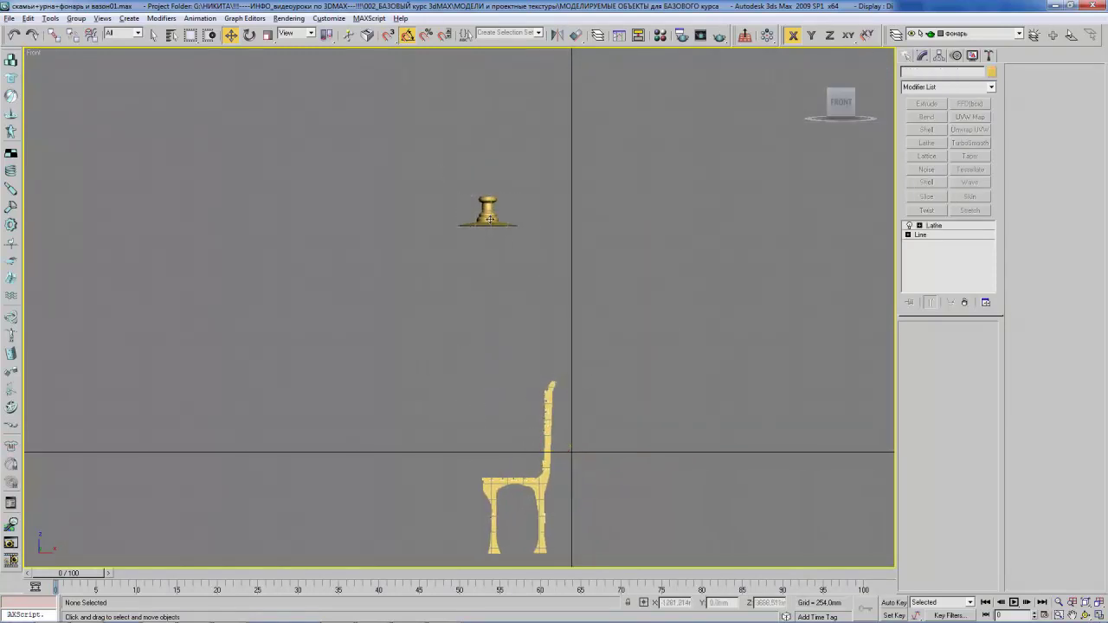
left_click_drag(506, 319, 589, 446)
left_click(564, 277)
left_click(502, 238)
key("g")
key("z")
middle_click_drag(547, 334, 568, 341)
- Orbit and zoom to a tilted top-down view of the lamp body
scroll(595, 341, "down", 5)
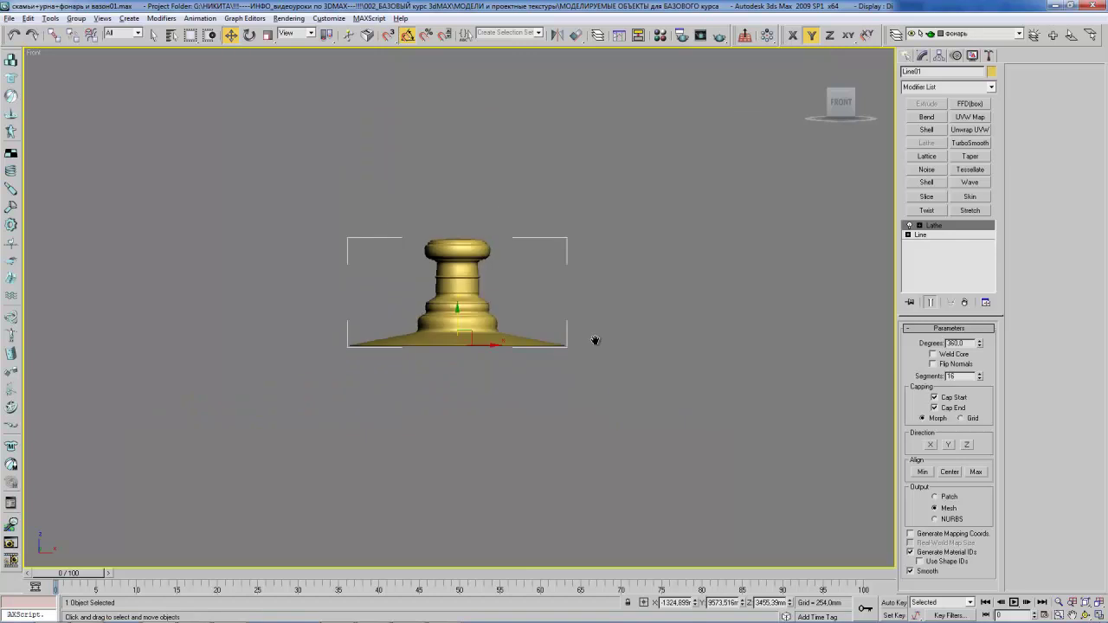
mouse_move(510, 277)
middle_mouse_down("alt")
mouse_move(512, 176)
mouse_move(482, 290)
middle_mouse_up("alt")
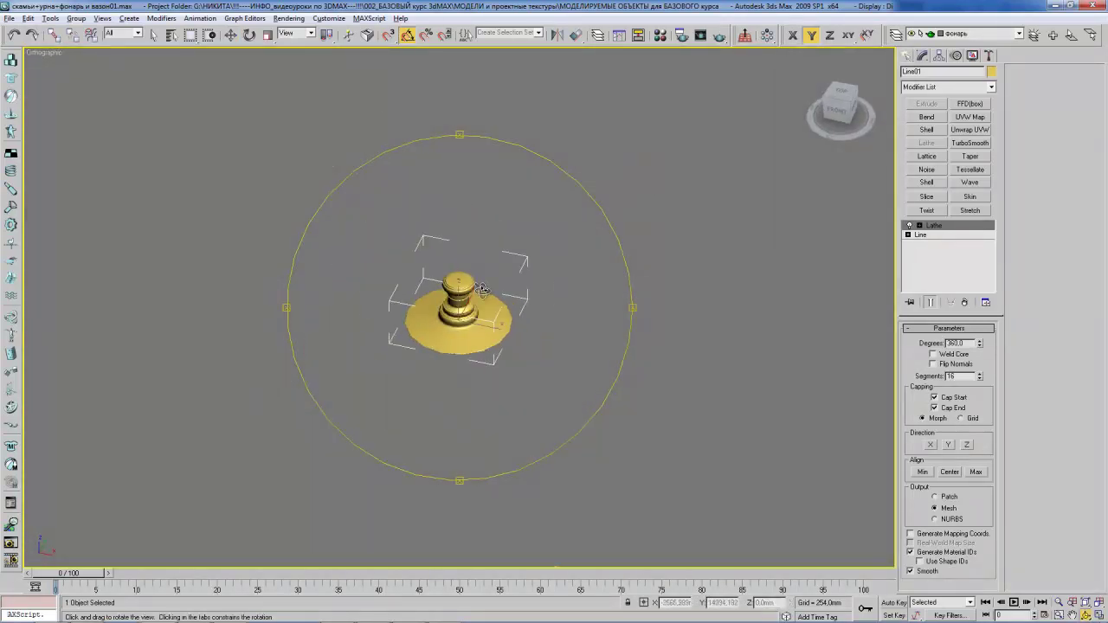
key("z")
key("w")
left_click(531, 274)
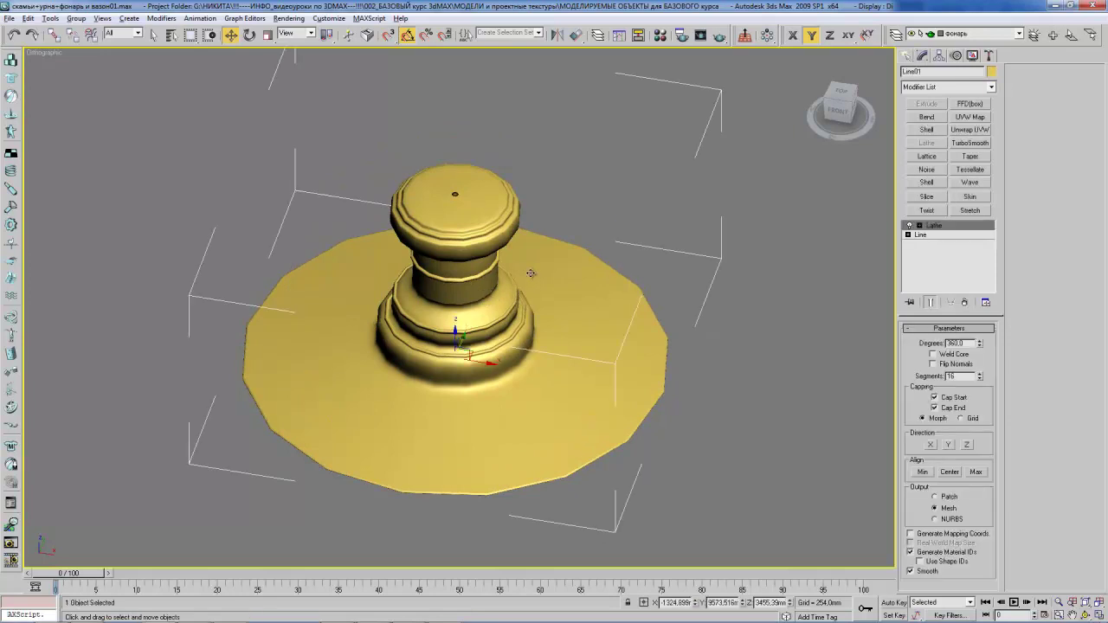
middle_click_drag(503, 304, 477, 284, "alt")
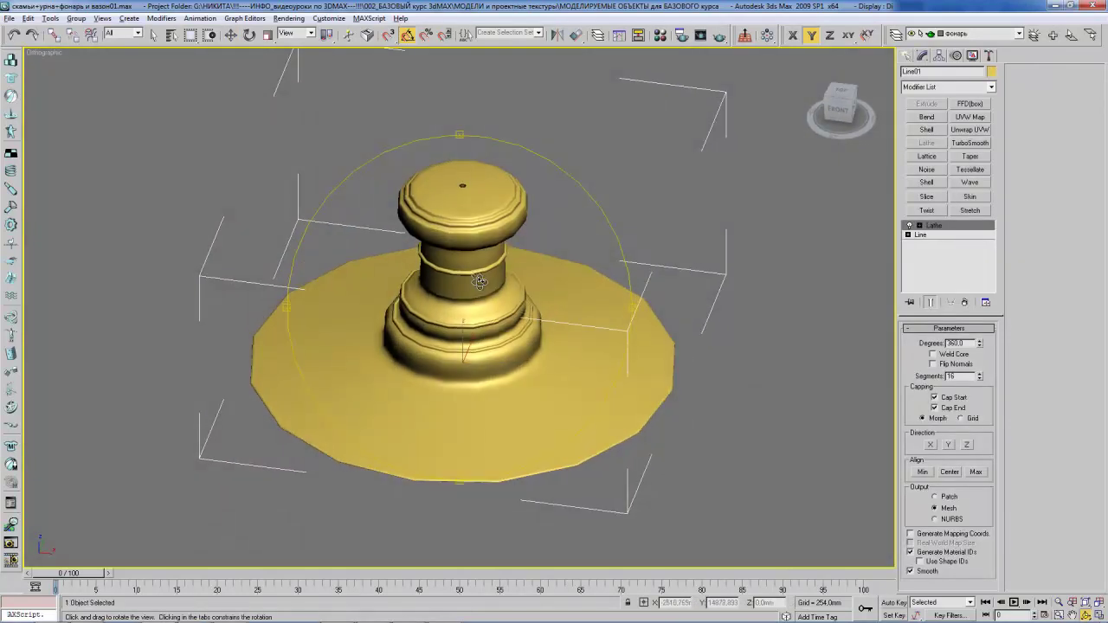
scroll(477, 284, "down", 3)
key("w")
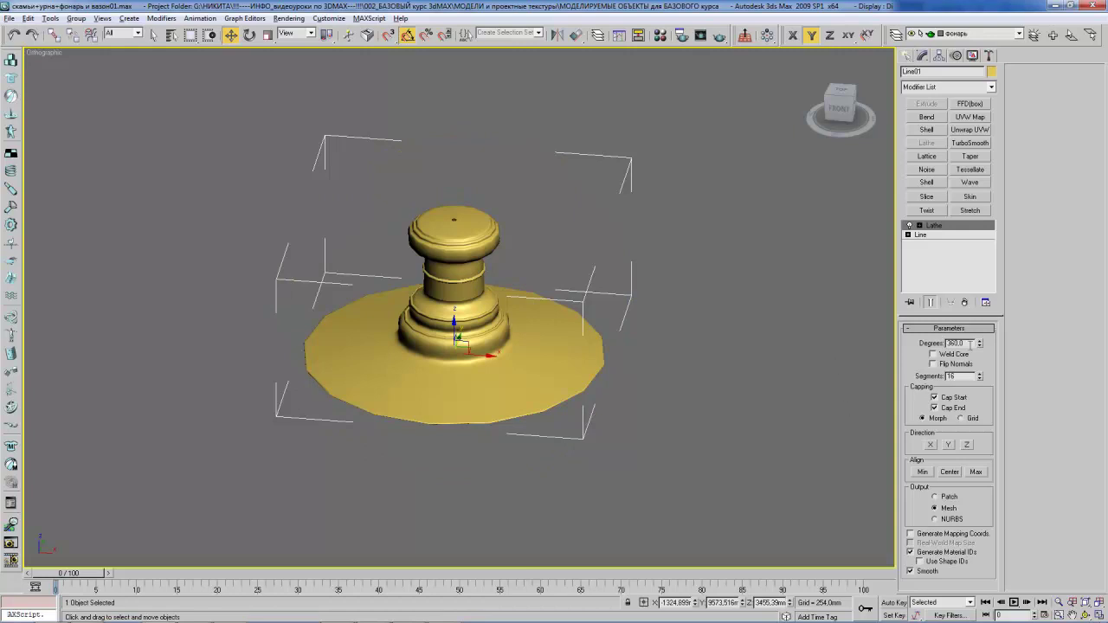
- Drag the Lathe Degrees spinner to try a partial revolution of the lamp body
left_click_drag(980, 343, 958, 554)
middle_click_drag(439, 334, 455, 330)
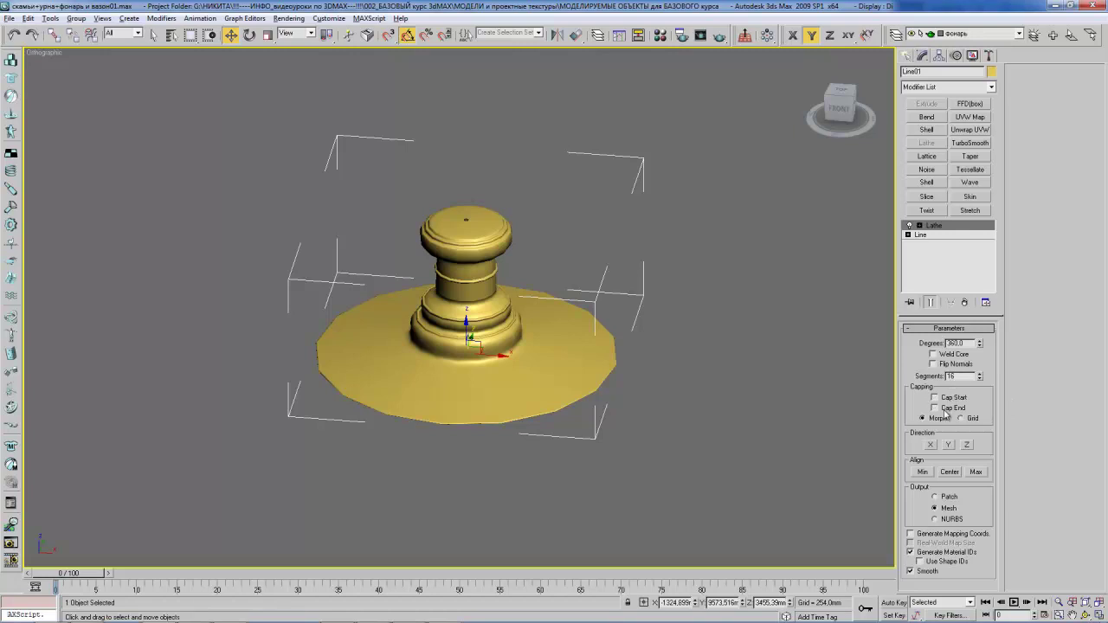
middle_click_drag(509, 327, 512, 336)
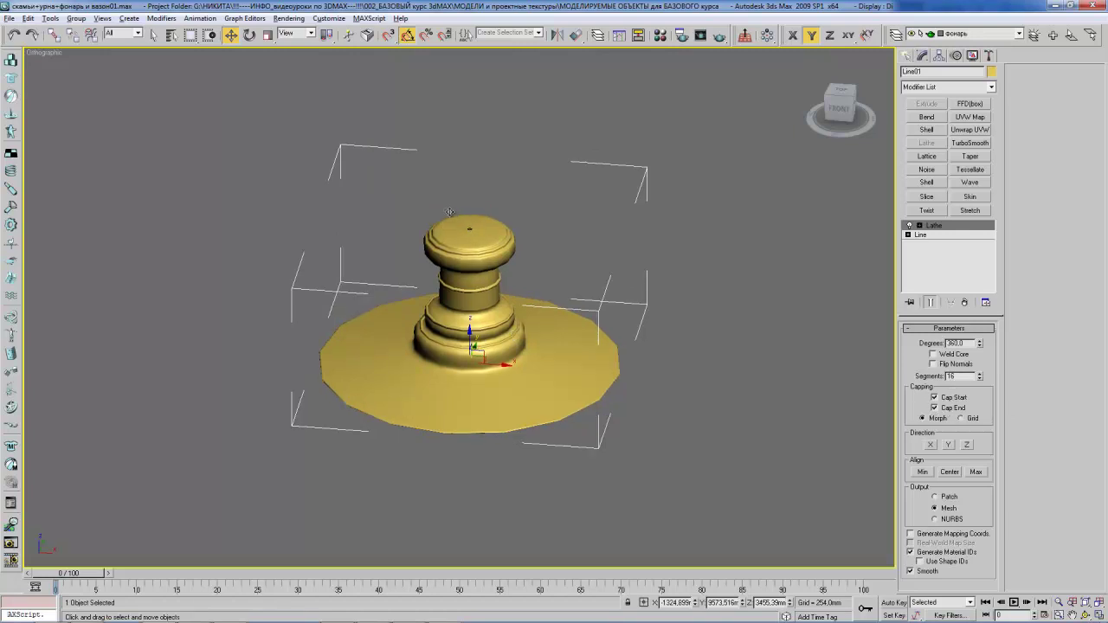
- Try Lathe Direction X, Z and Y with Align Min, Max and Center
left_click(931, 445)
left_click(967, 445)
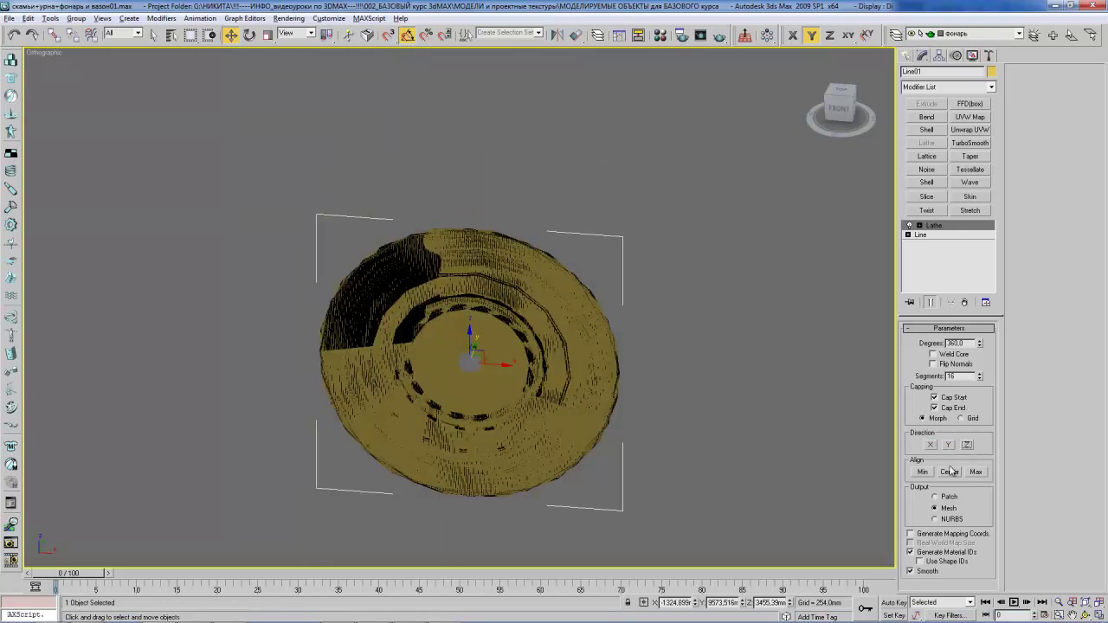
left_click(949, 472)
left_click(931, 445)
left_click(967, 445)
left_click(949, 446)
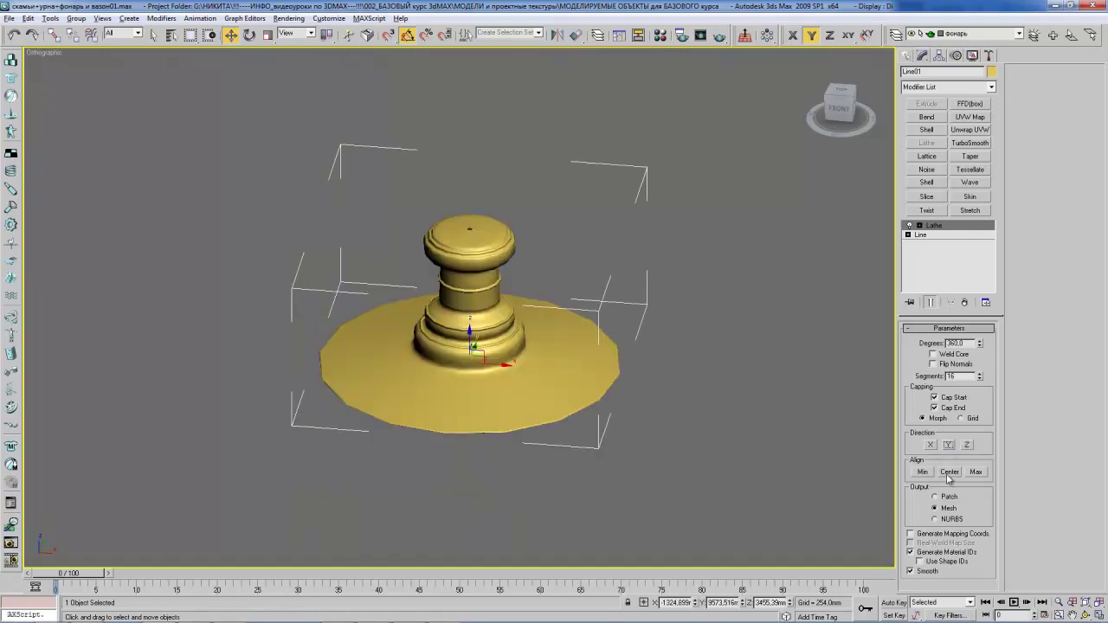
left_click(923, 472)
left_click(978, 475)
left_click(945, 476)
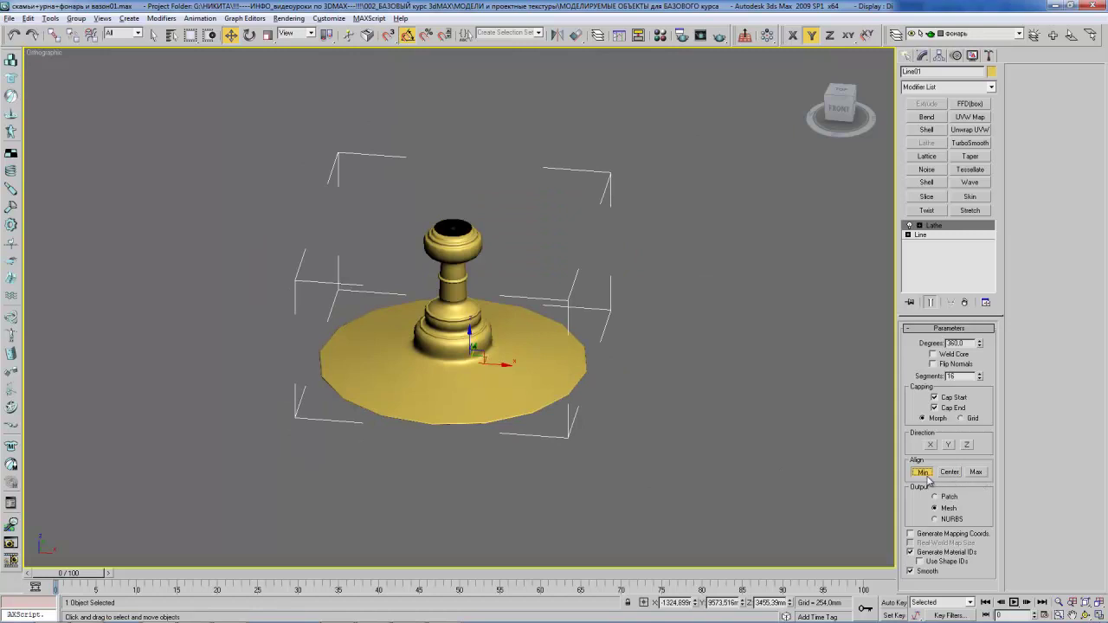
- Compare Align Min, Center and Max again, then settle on Direction Y
left_click(923, 472)
left_click(976, 472)
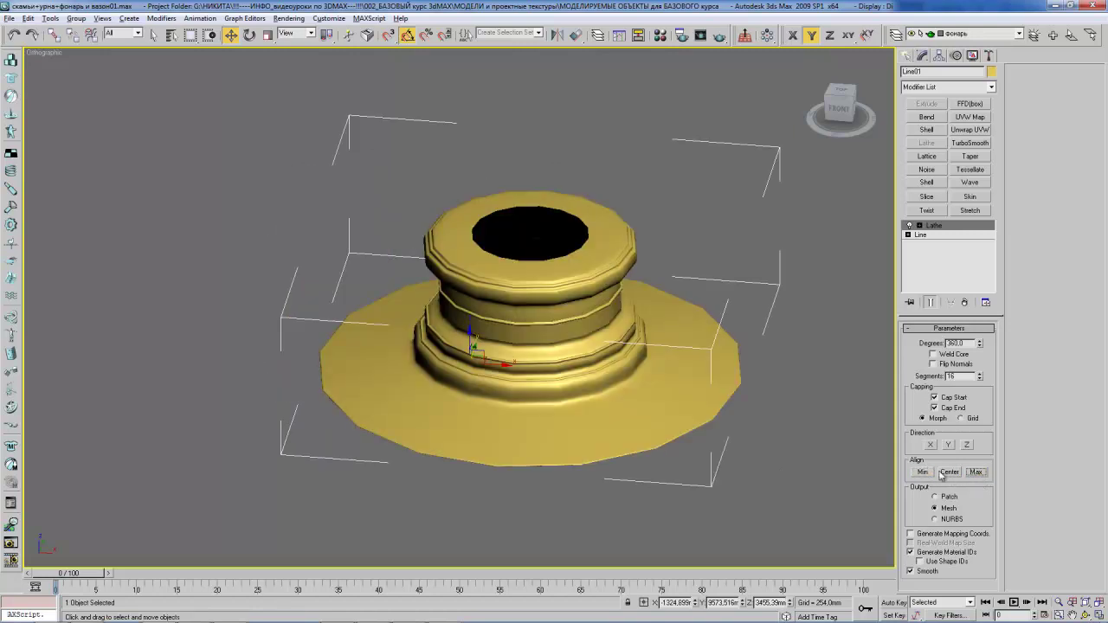
left_click(943, 473)
left_click(923, 472)
left_click(950, 472)
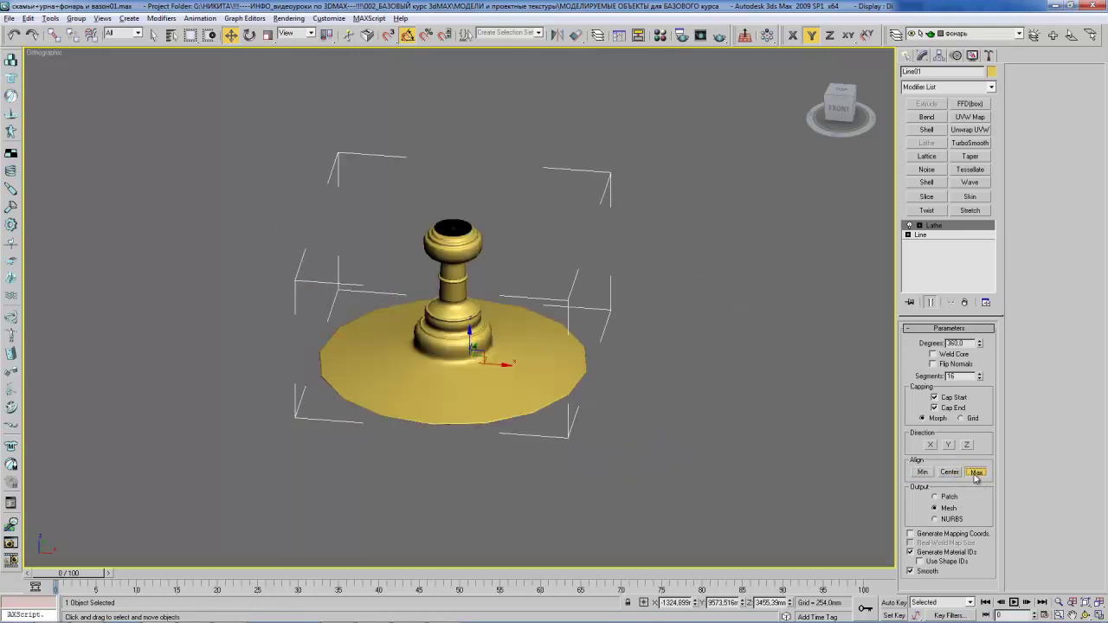
left_click(976, 473)
scroll(554, 313, "up", 1)
scroll(554, 312, "down", 1)
scroll(515, 298, "up", 1)
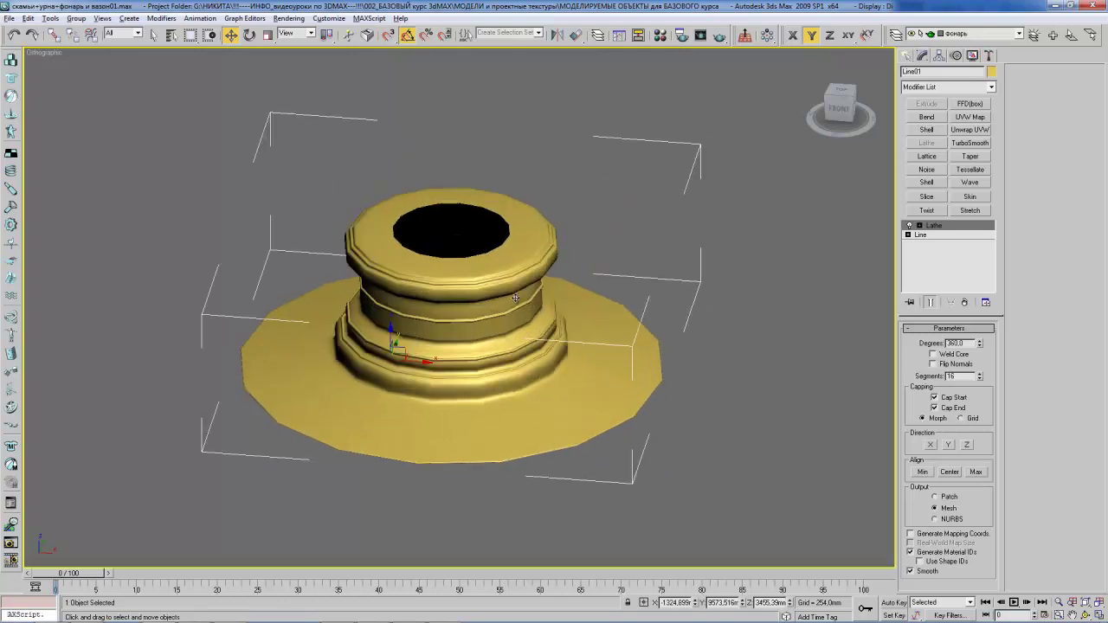
middle_click_drag(782, 365, 795, 352)
left_click(922, 472)
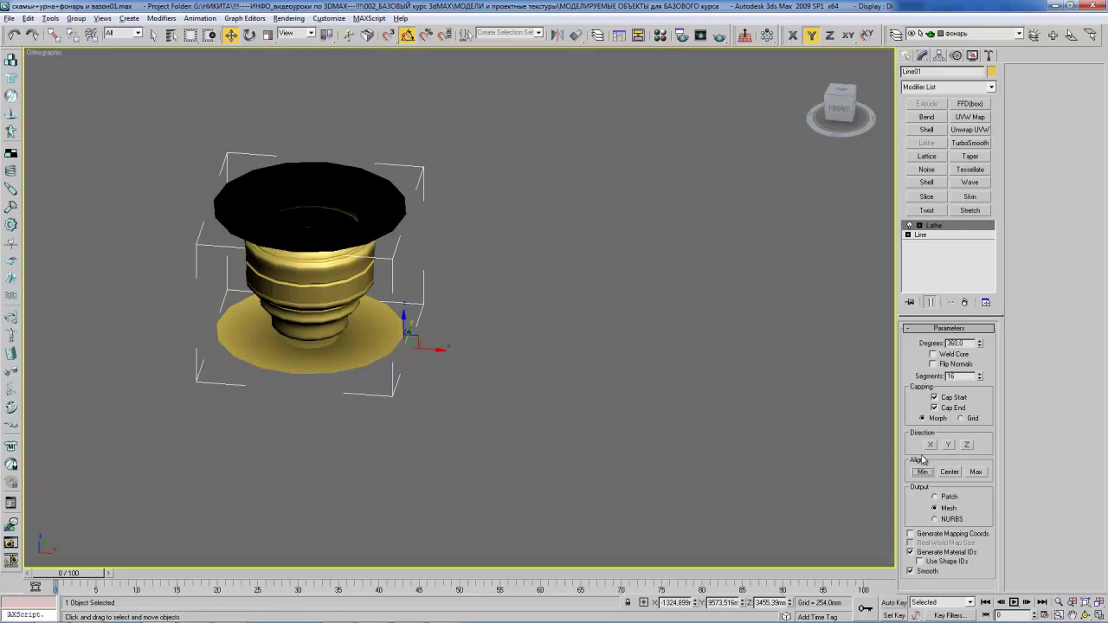
left_click(950, 472)
left_click(977, 472)
scroll(500, 275, "down", 1)
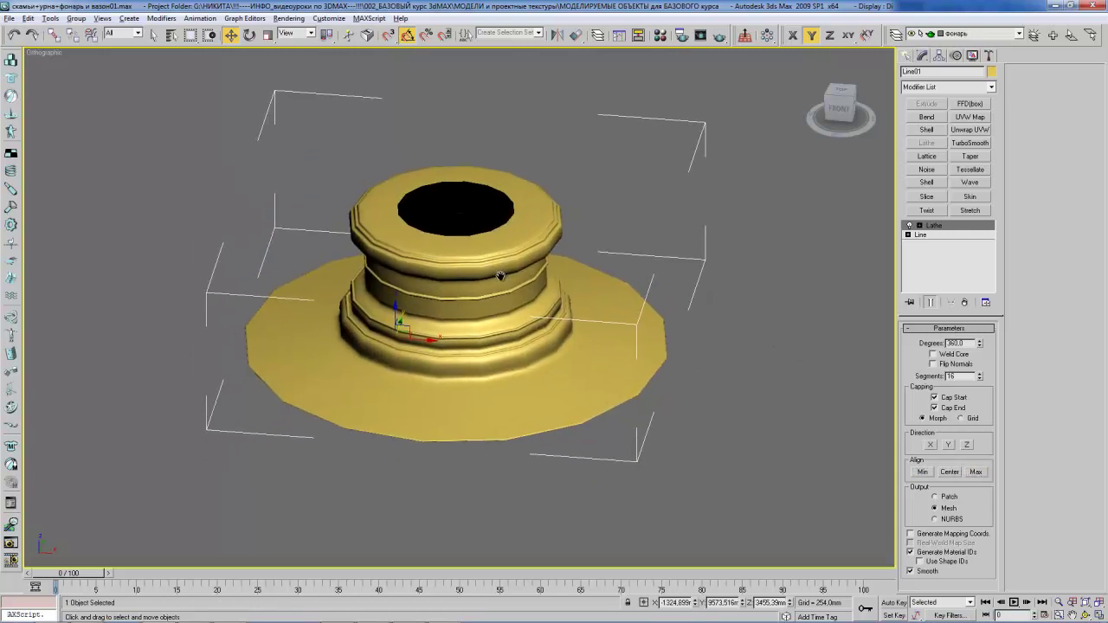
left_click(949, 445)
left_click(966, 445)
left_click(949, 445)
- Raise Lathe Segments from 3 to about 50 for a smooth round body
middle_click_drag(486, 299, 514, 301)
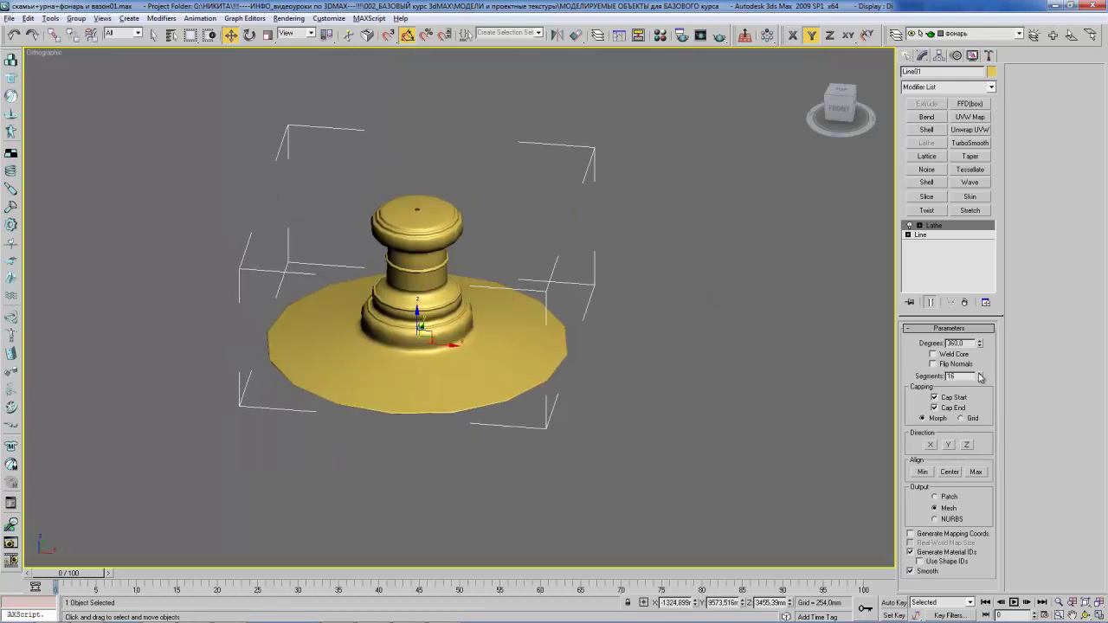
left_click_drag(981, 376, 983, 447)
left_click_drag(982, 394, 990, 343)
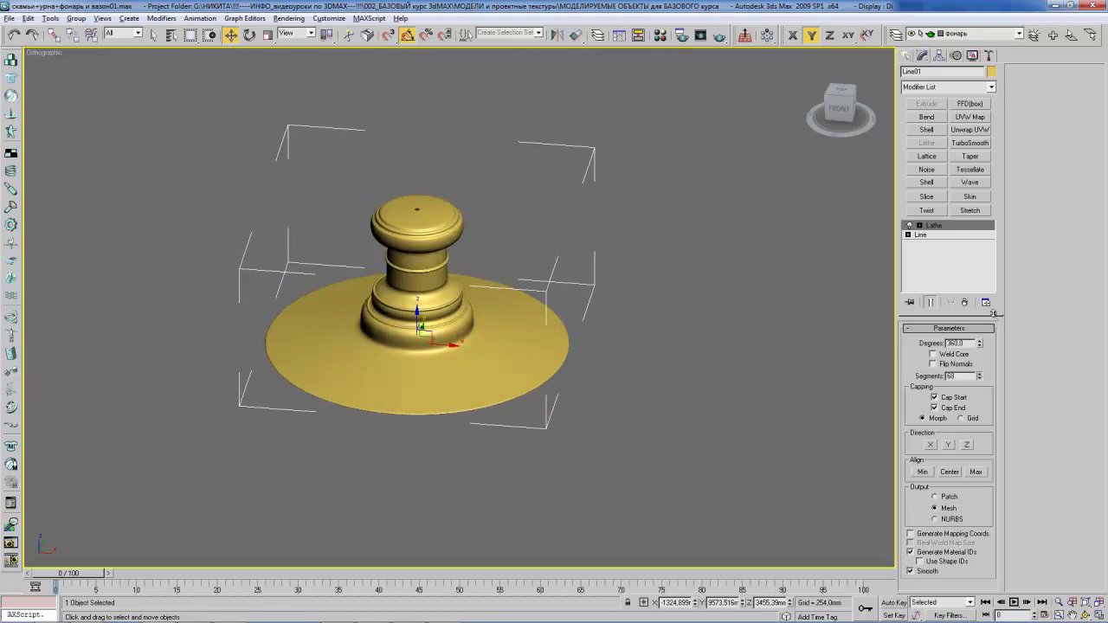
mouse_move(679, 403)
middle_mouse_down("alt")
mouse_move(445, 269)
mouse_move(450, 311)
mouse_move(445, 272)
mouse_move(512, 270)
middle_mouse_up("alt")
- In the Line level's Front view, lower the bottom vertices and reshape the curve
left_click(922, 235)
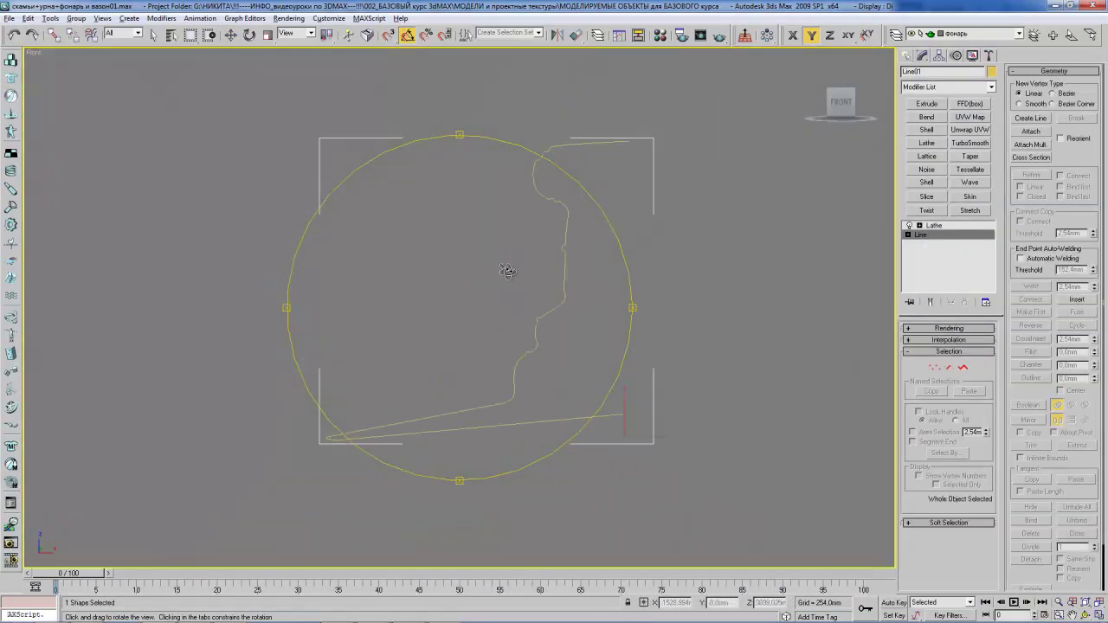
key("f")
left_click_drag(370, 374, 397, 436)
left_click_drag(368, 370, 368, 394)
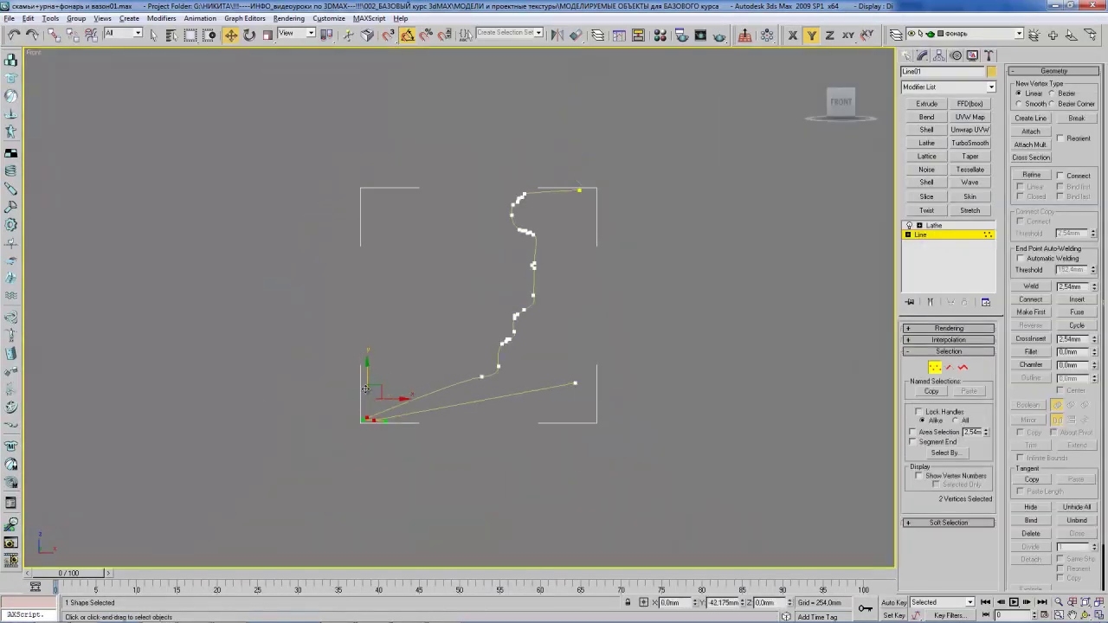
left_click(481, 376)
left_click_drag(486, 379, 486, 372)
key("e")
- Return to the Lathe result, orbit beside the bench, and bring up the reference photo
left_click(934, 226)
middle_click_drag(554, 277, 526, 289, "alt")
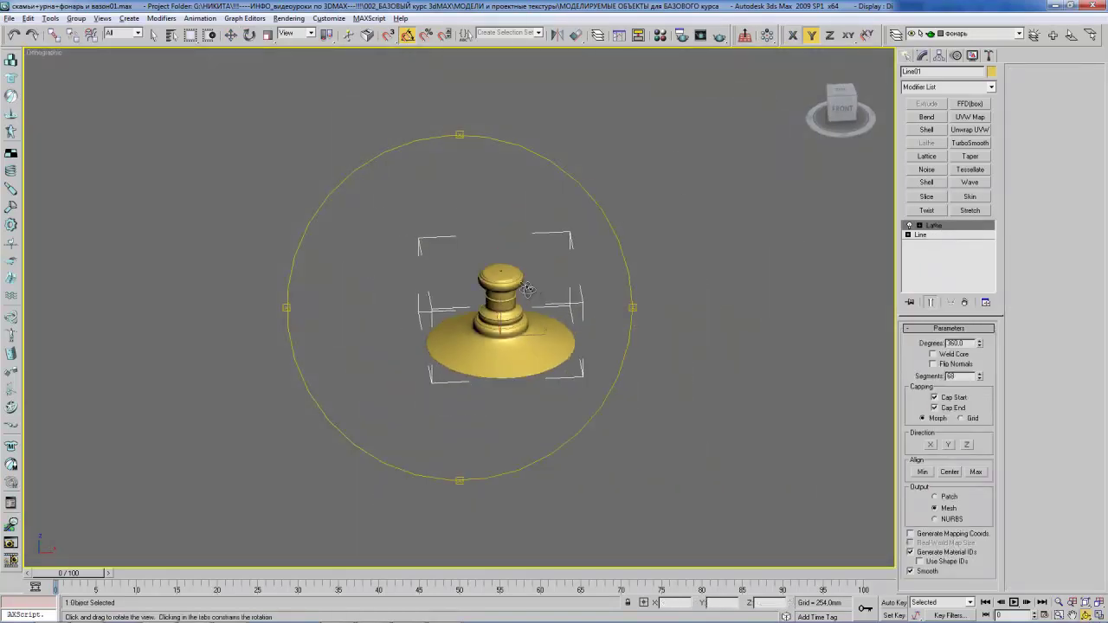
scroll(527, 288, "down", 3)
left_click_drag(526, 288, 458, 319)
left_click_drag(492, 267, 525, 333)
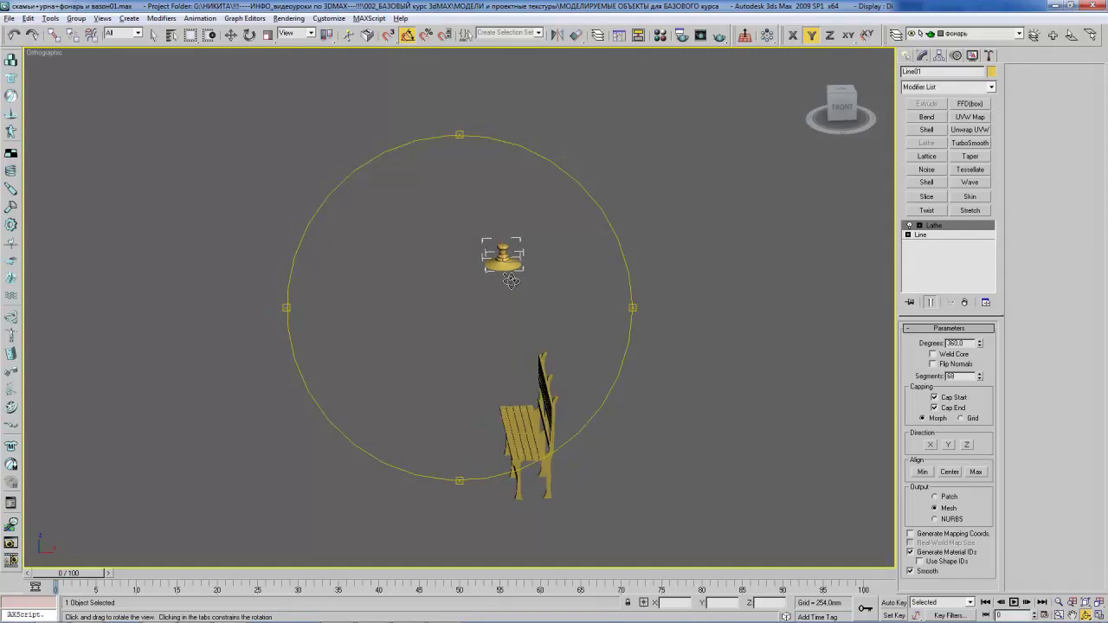
key("alt+Tab")
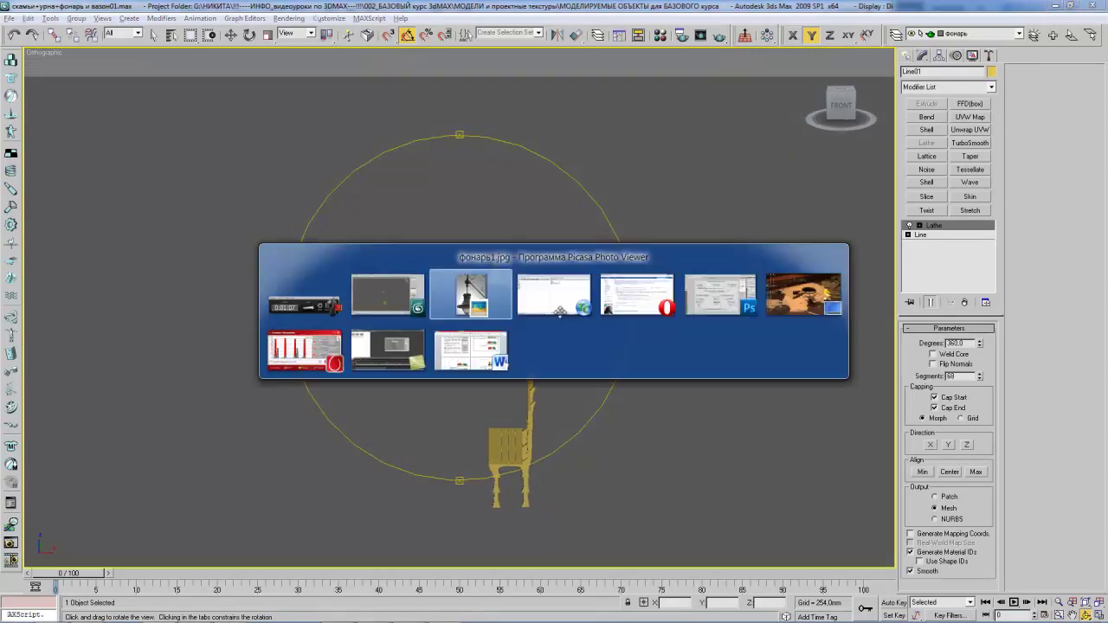
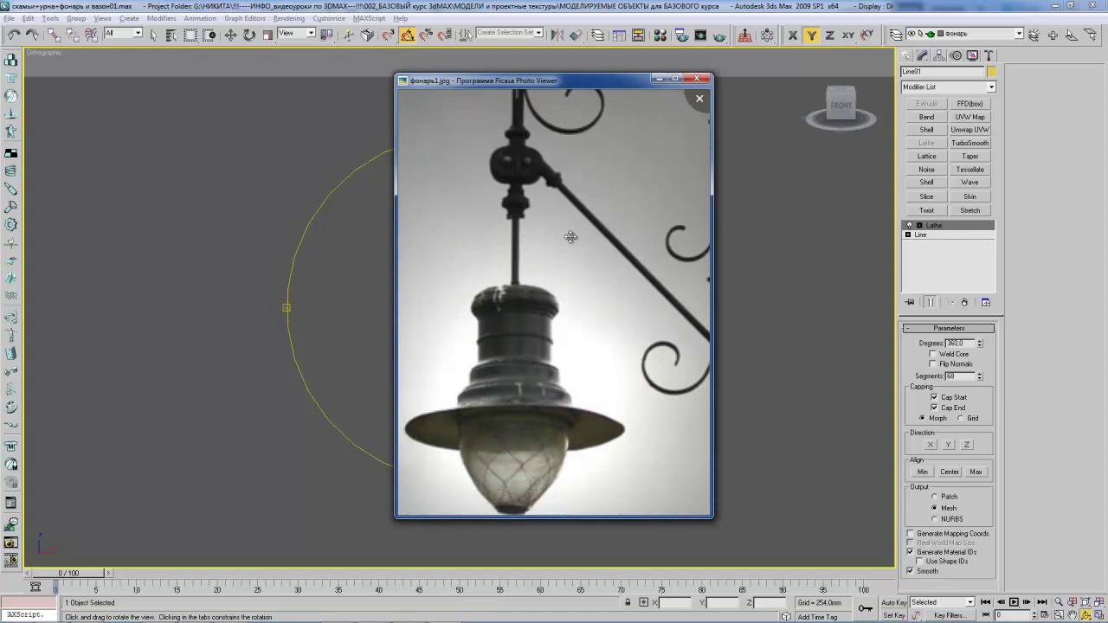
- Close the reference photo, frame the lamp head from slightly above, and pick the Line spline tool
key("Escape")
scroll(544, 295, "up", 5)
scroll(526, 294, "up", 8)
scroll(545, 349, "down", 3)
middle_click_drag(491, 347, 499, 282)
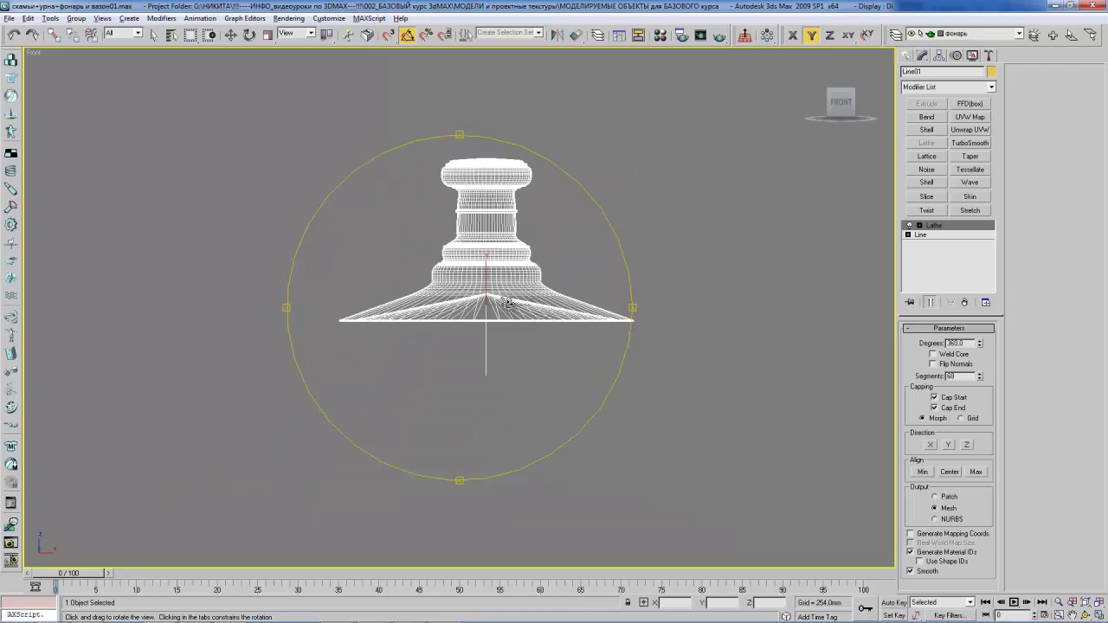
scroll(499, 281, "up", 2)
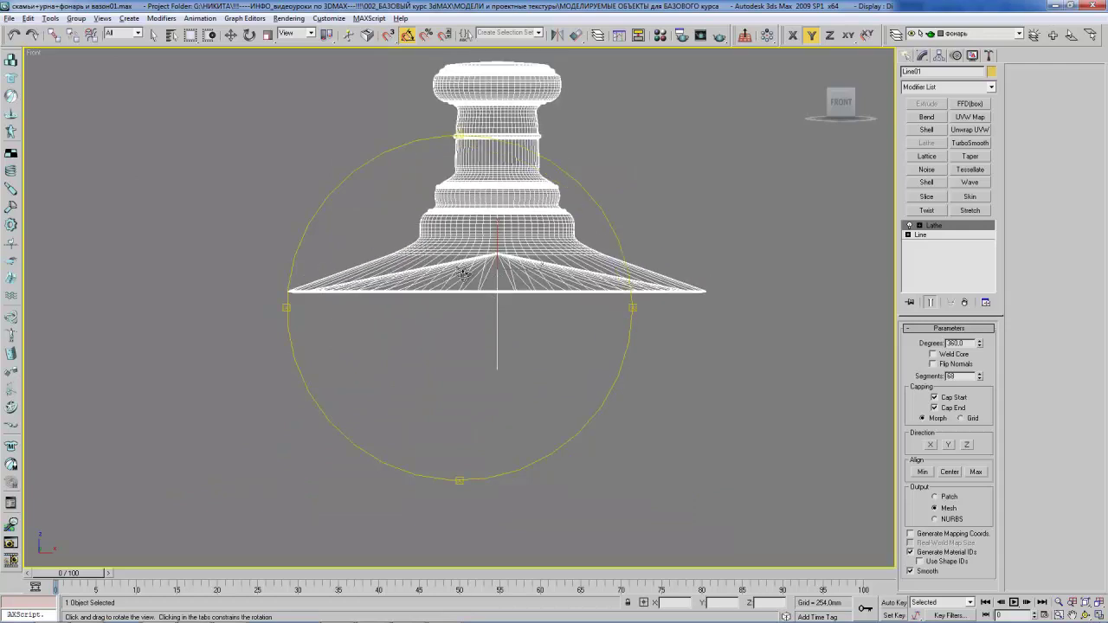
left_click_drag(509, 251, 519, 270)
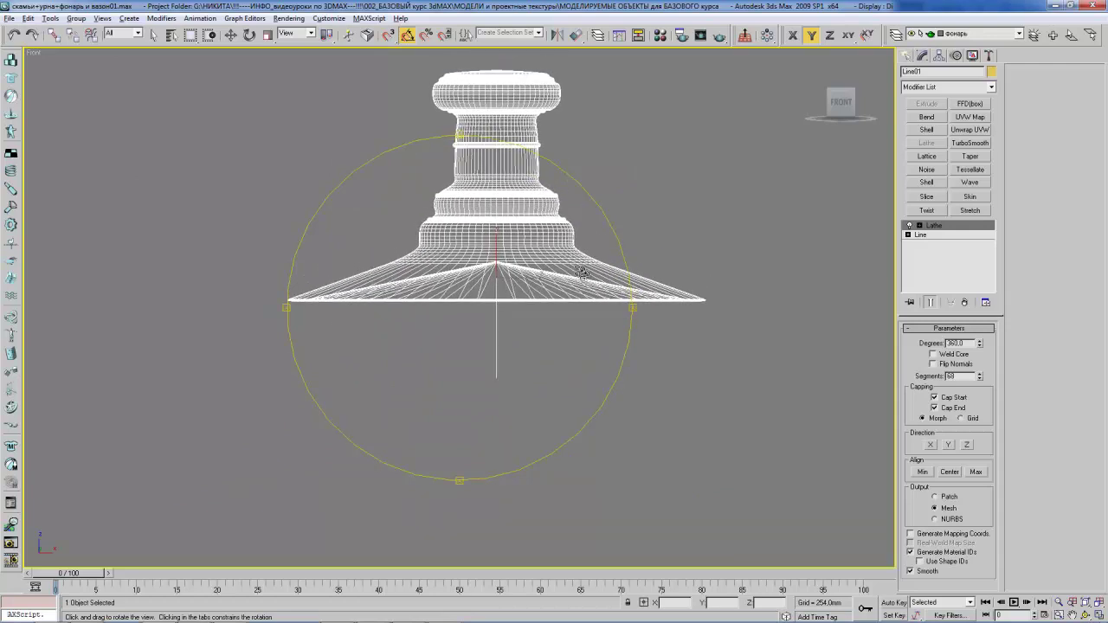
left_click(906, 55)
left_click(925, 138)
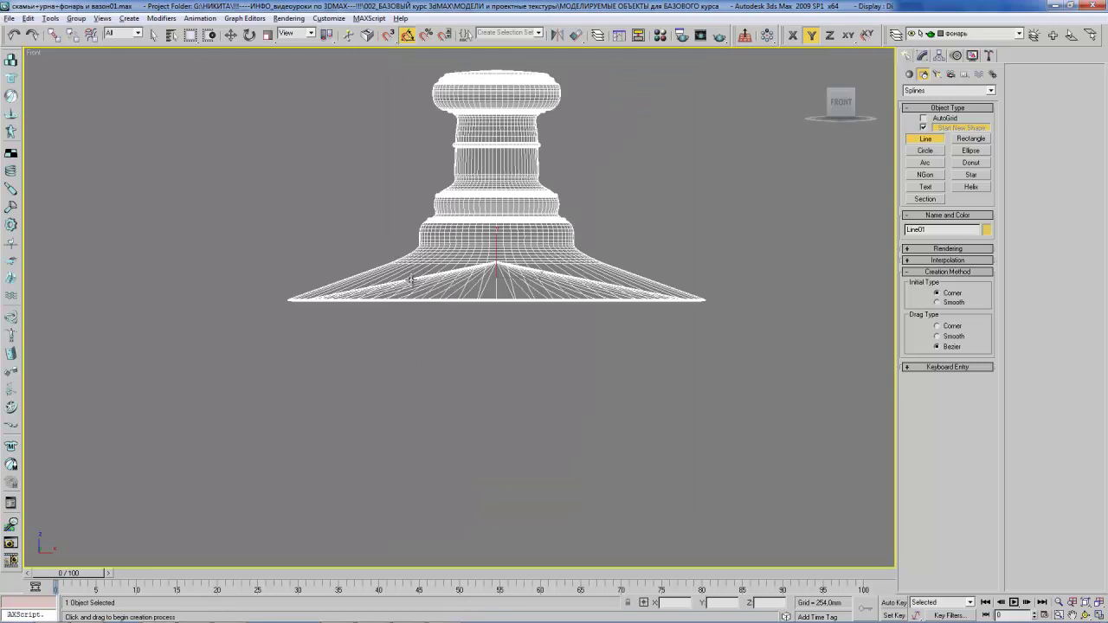
- Draw a curved four-point line from the shade down beneath the lamp head
left_click(413, 279)
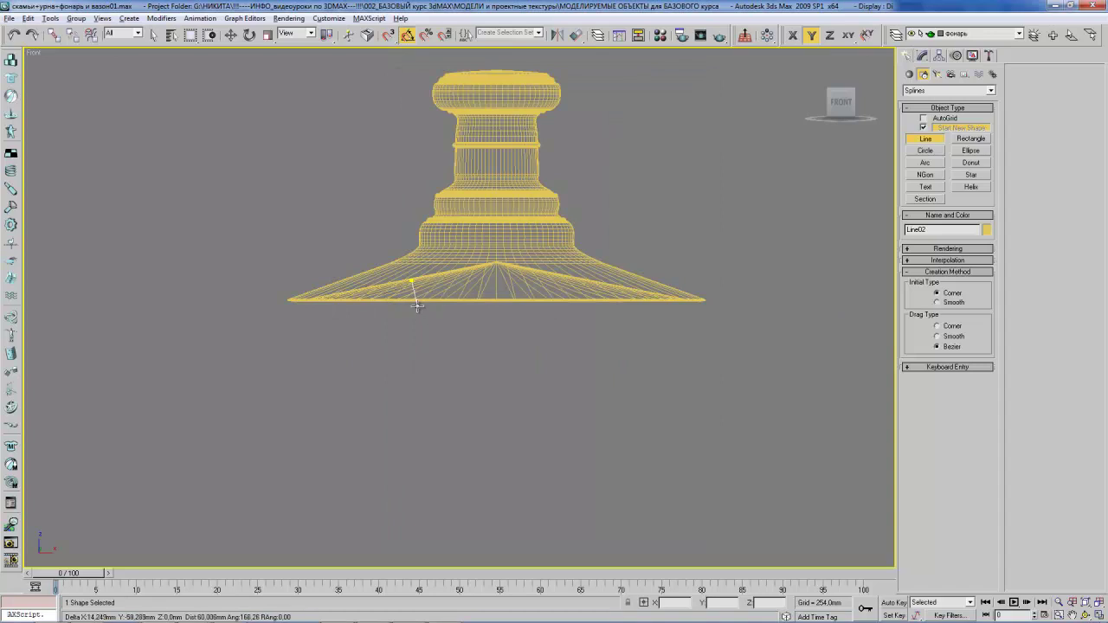
left_click_drag(410, 304, 416, 308)
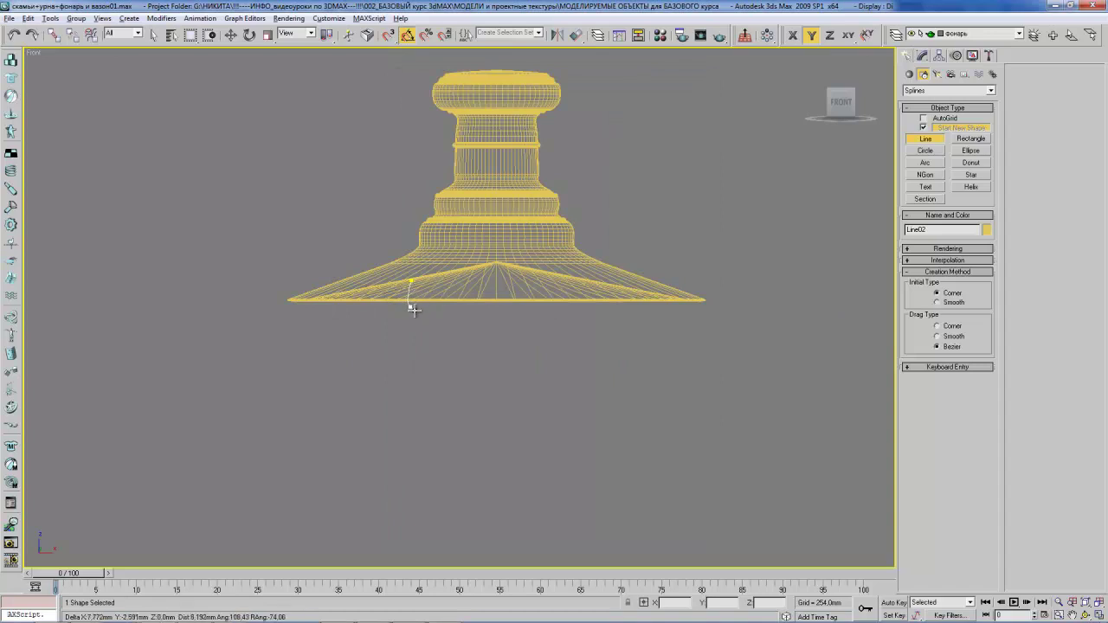
left_click(425, 317)
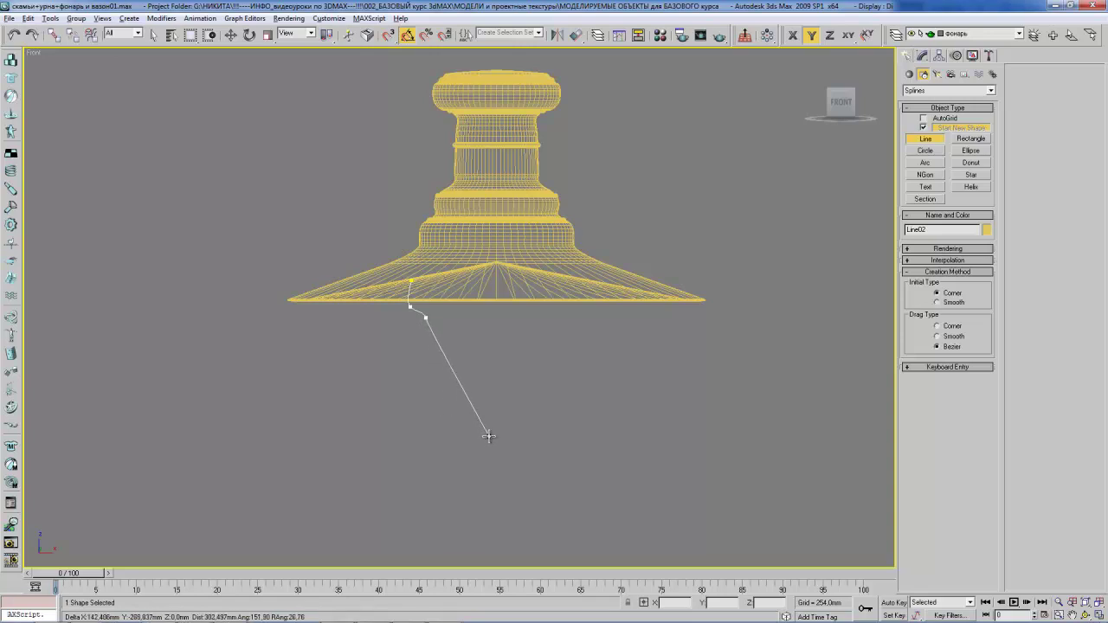
mouse_move(490, 436)
left_mouse_down()
mouse_move(565, 442)
mouse_move(560, 434)
left_mouse_up()
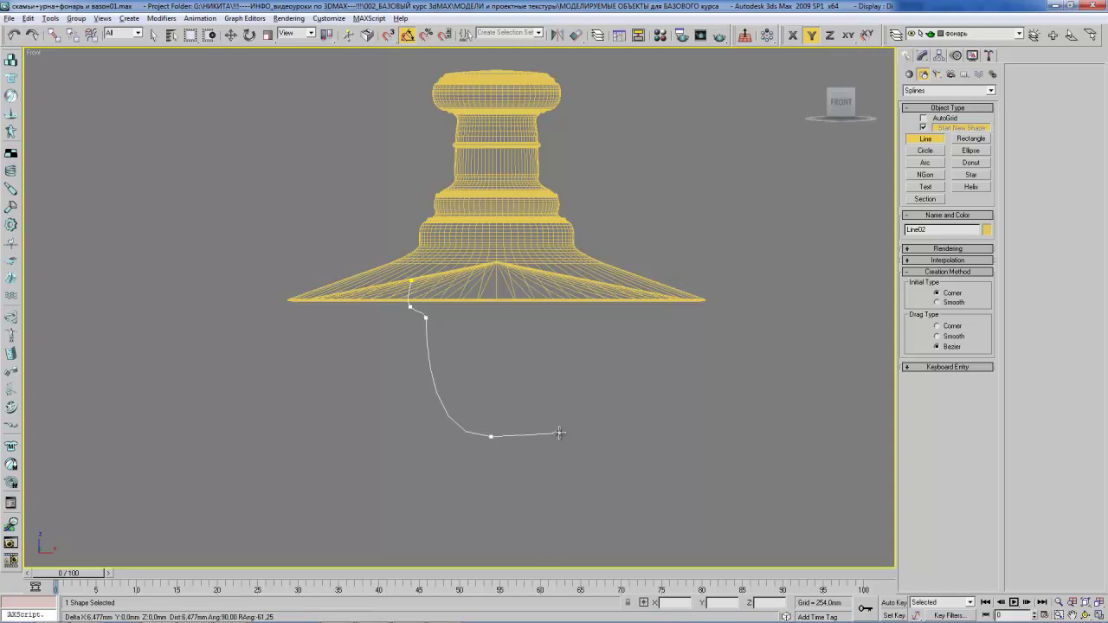
right_click(560, 434)
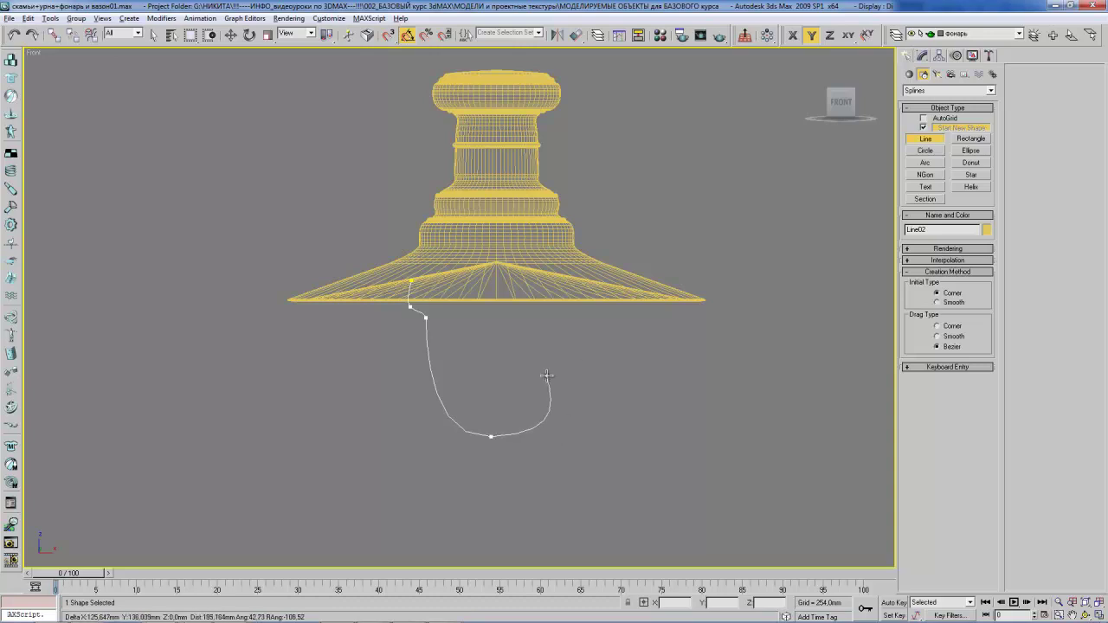
right_click(546, 382)
- Compare with the reference photo and shift the line's top vertex slightly left
key("alt+Tab")
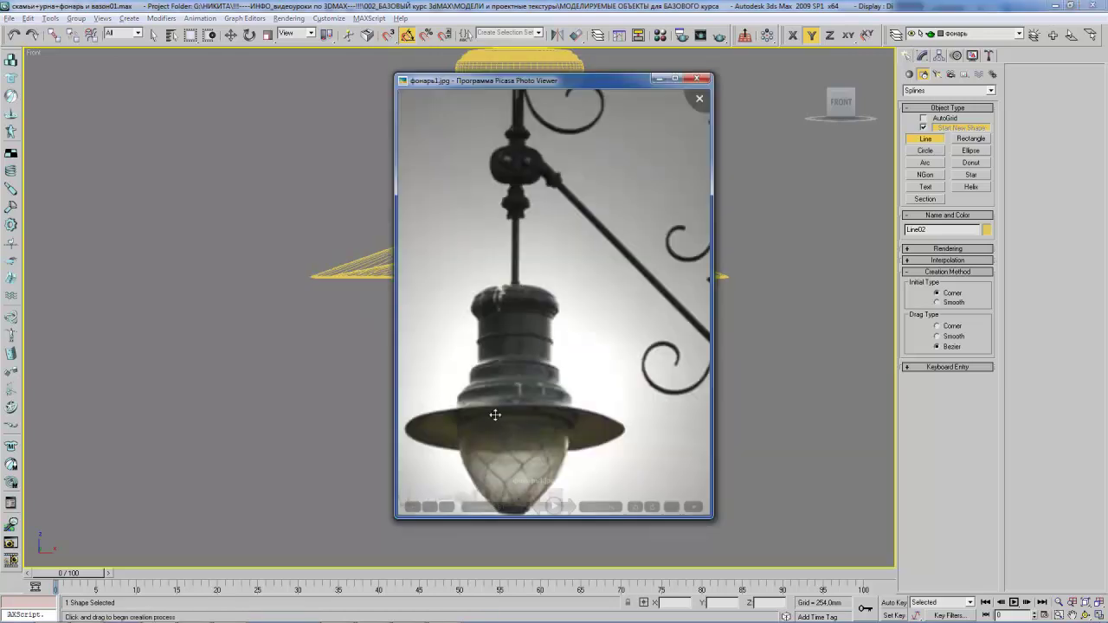
key("Escape")
scroll(478, 295, "up", 3)
key("e")
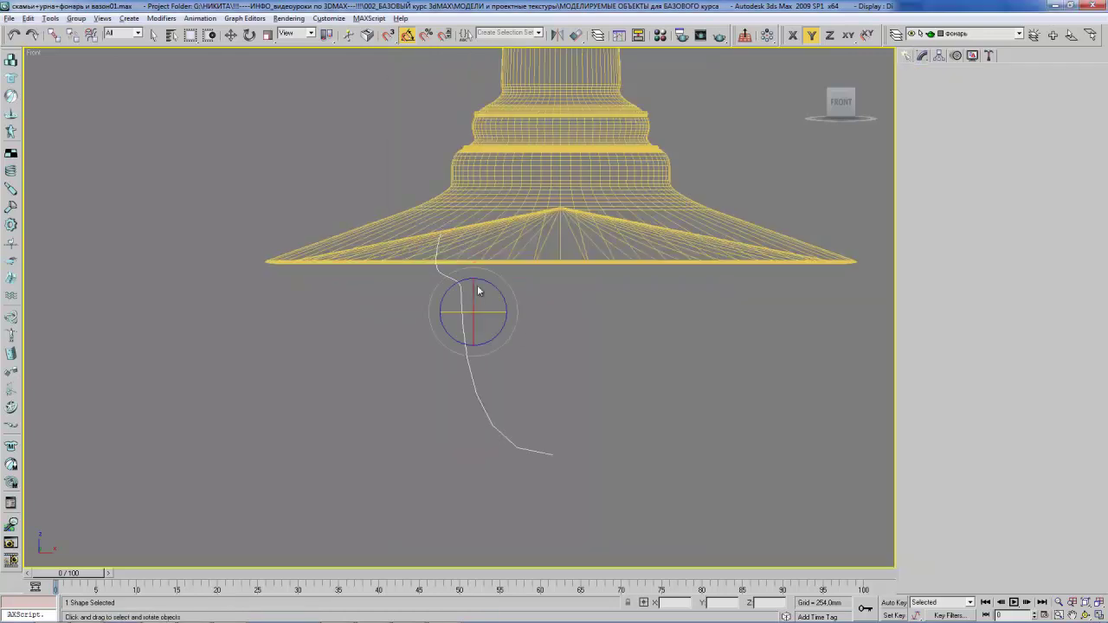
key("1")
left_click(439, 234)
key("w")
left_click_drag(467, 236, 460, 236)
- Nudge the bottom vertex right, lengthen its curve handles, and zero its rotation
mouse_move(537, 329)
middle_mouse_down()
mouse_move(527, 308)
mouse_move(542, 343)
middle_mouse_up()
left_click(527, 427)
left_click_drag(552, 426, 578, 428)
key("r")
key("e")
left_click(555, 399)
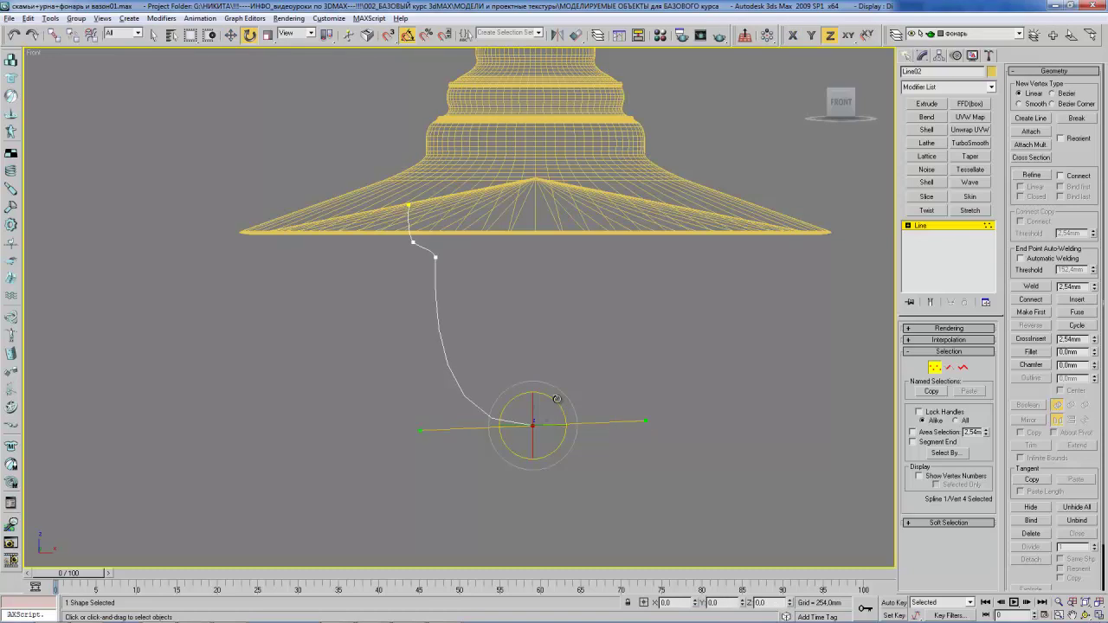
scroll(532, 366, "down", 3)
key("w")
left_click(499, 320)
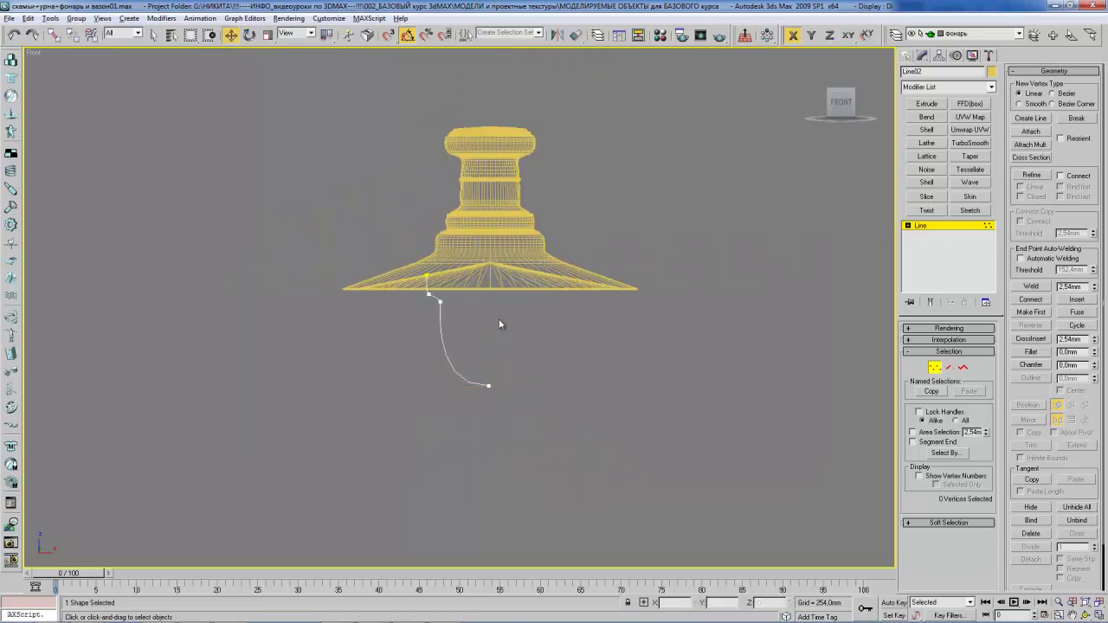
middle_click_drag(499, 319, 514, 322)
scroll(504, 353, "up", 2)
scroll(494, 339, "up", 1)
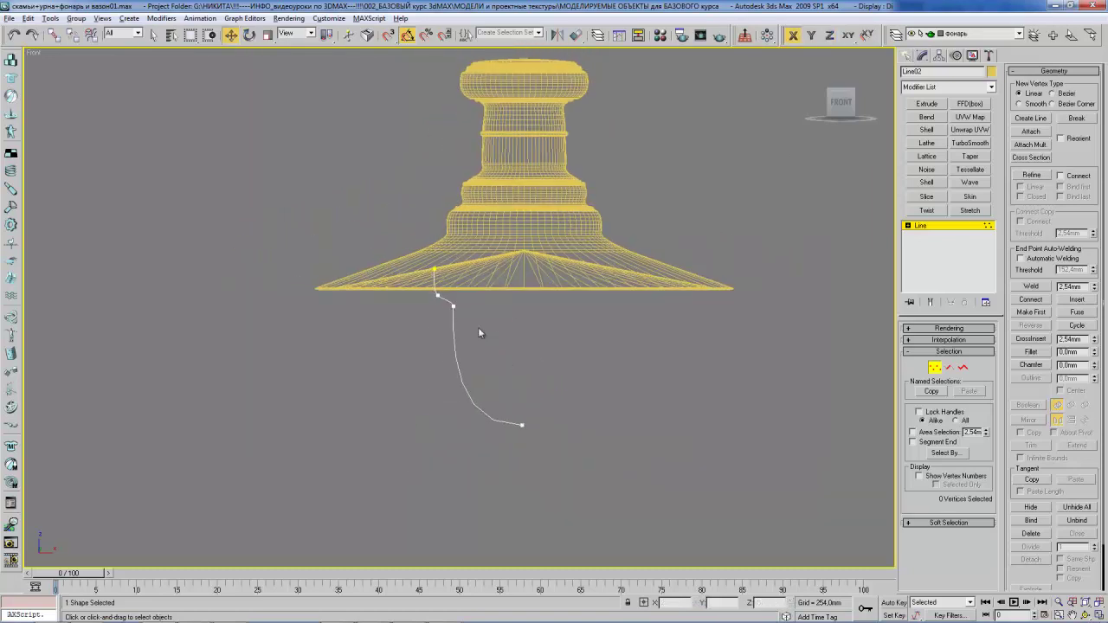
left_click(437, 299)
middle_click_drag(557, 329, 555, 333)
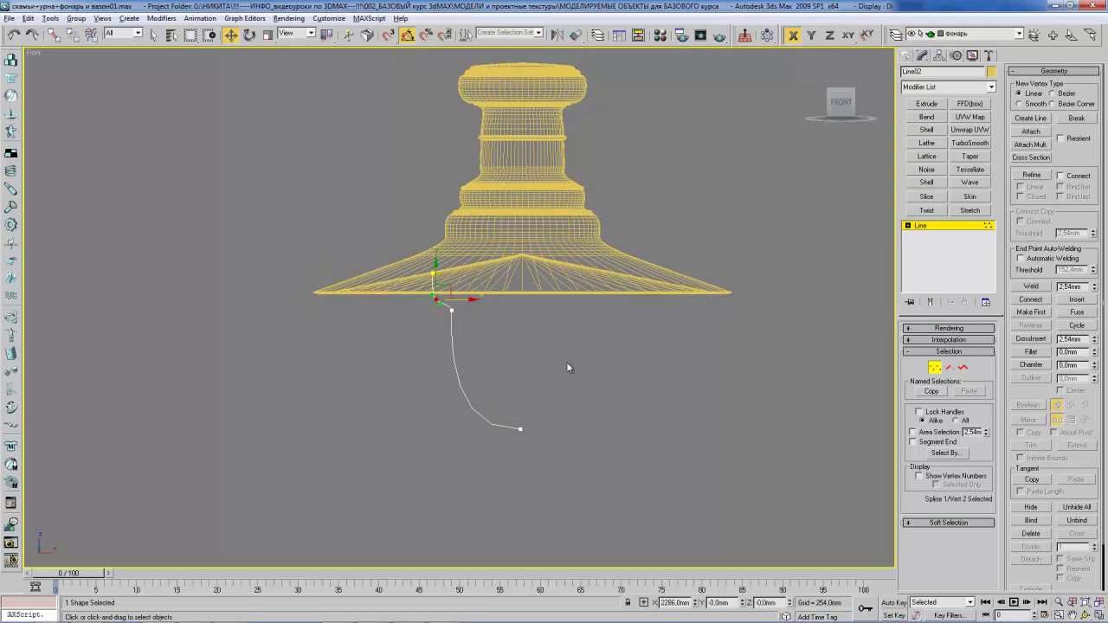
middle_click_drag(481, 330, 483, 332)
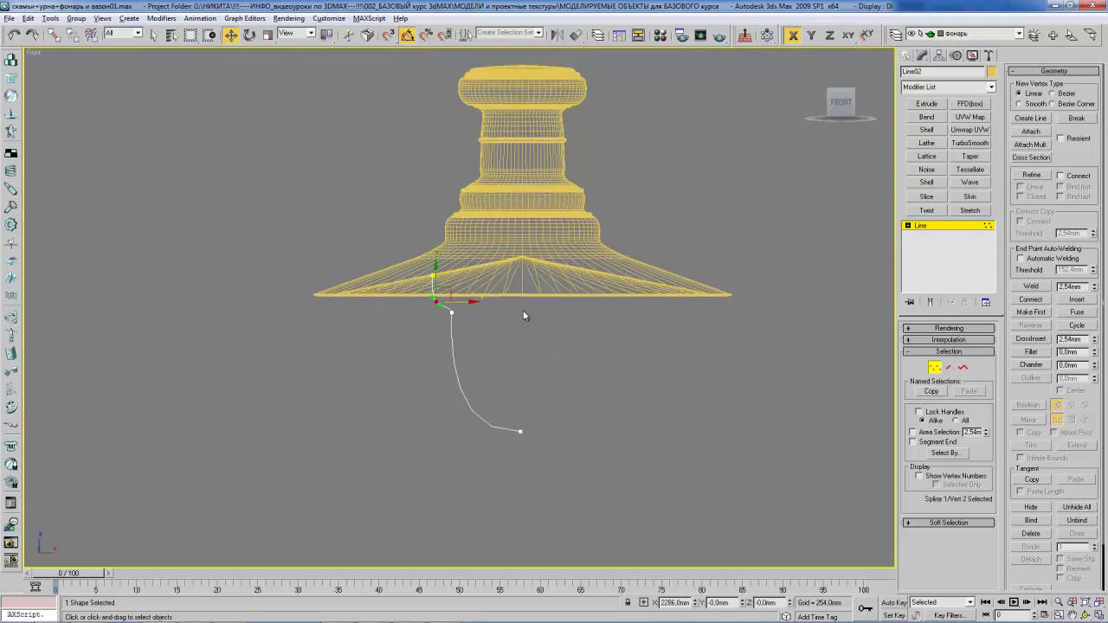
- Outline the spline by 7.772mm into a thin double wall, then show the pivot settings
left_click(963, 369)
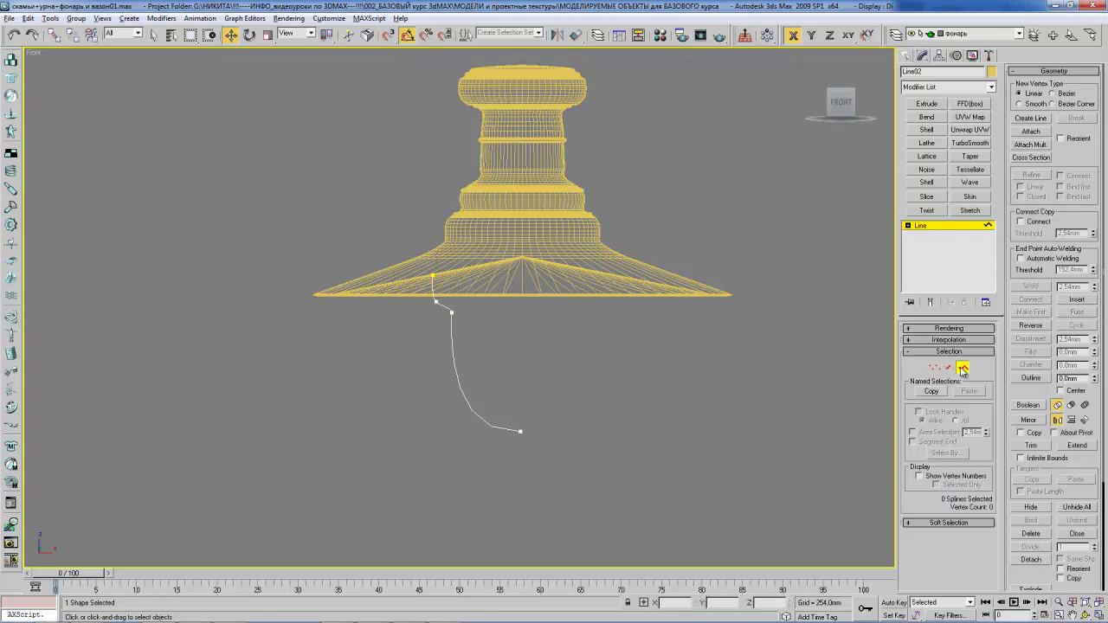
left_click(451, 325)
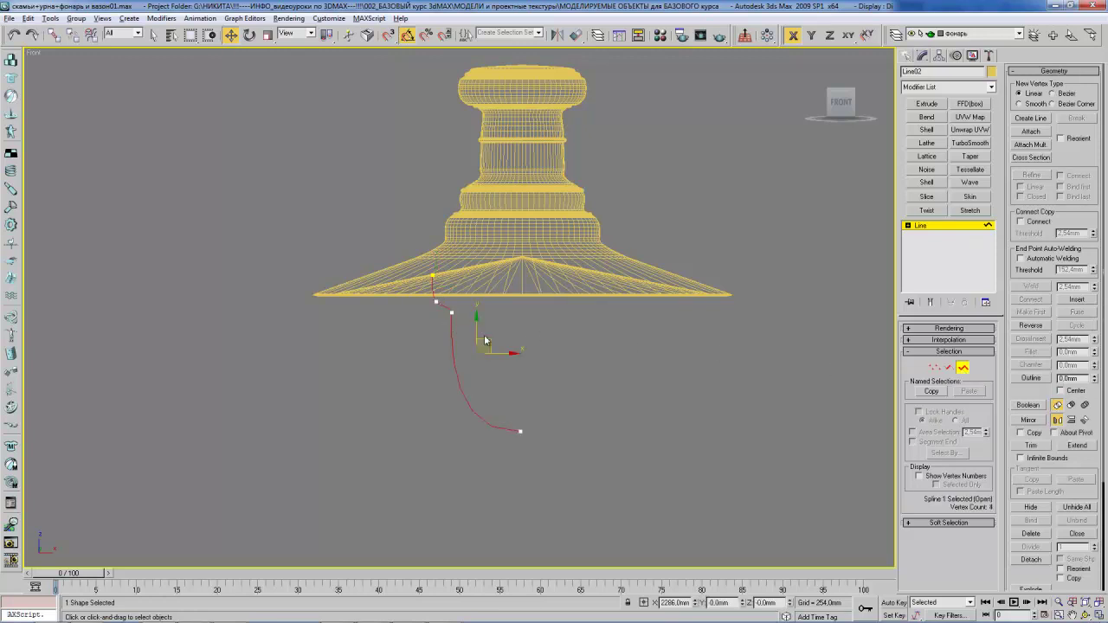
middle_click_drag(527, 333, 540, 312)
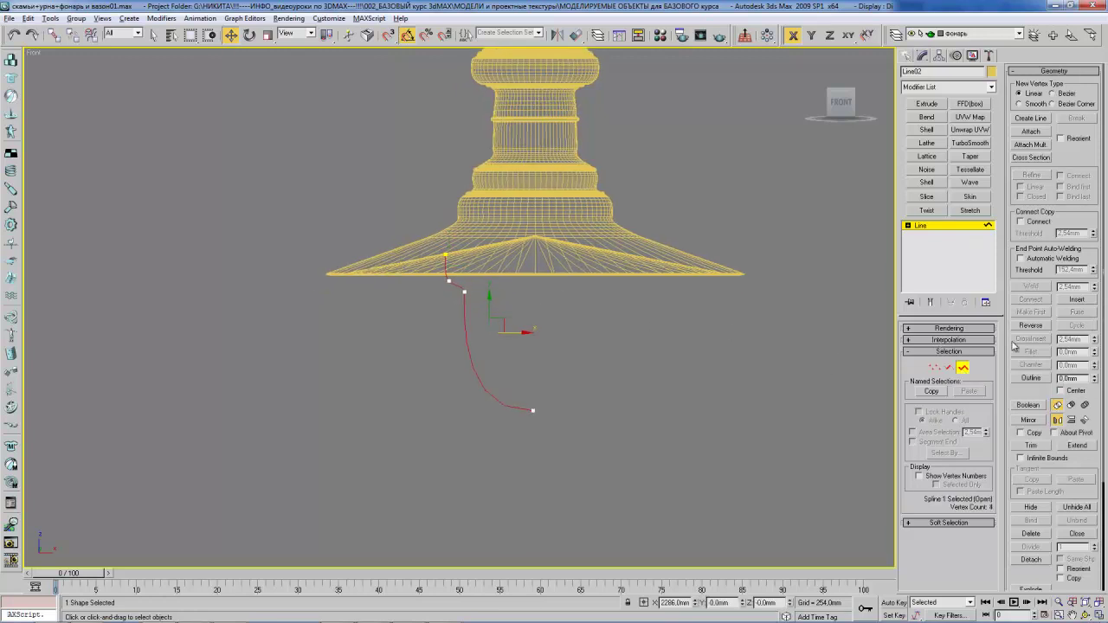
left_click(1043, 379)
left_click_drag(466, 330, 468, 328)
middle_click_drag(577, 317, 572, 330)
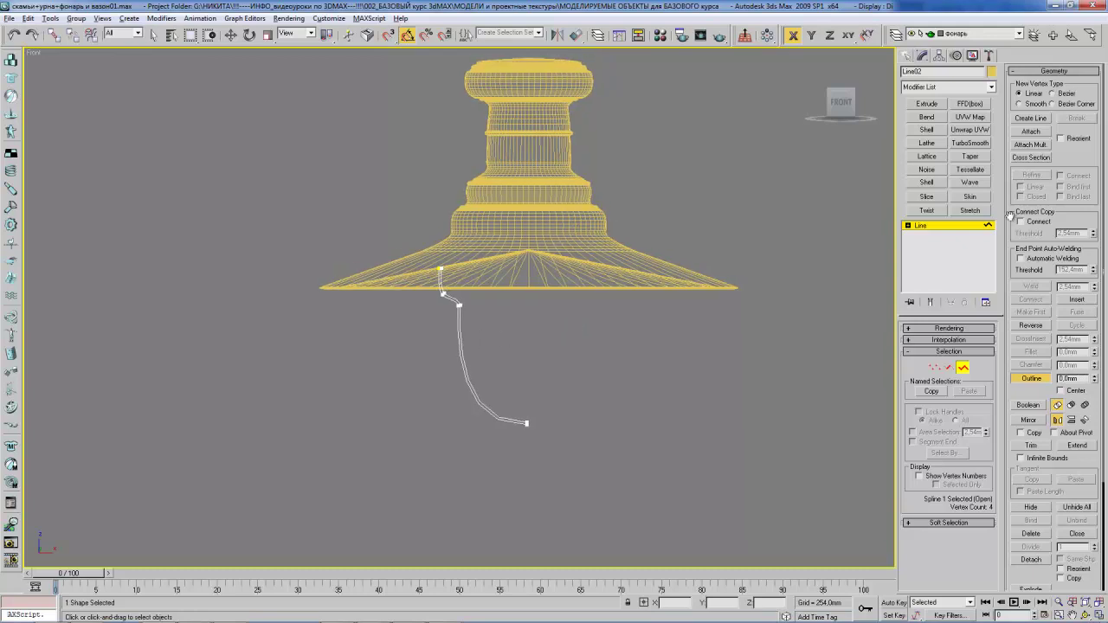
left_click(935, 230)
key("w")
middle_click_drag(520, 294, 523, 302)
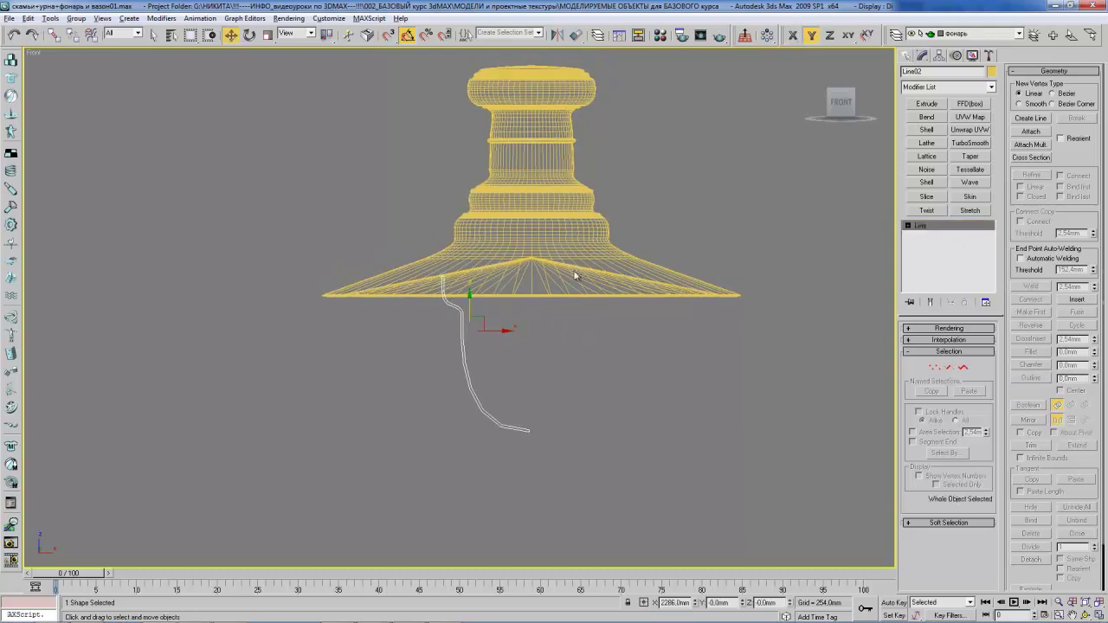
left_click(940, 56)
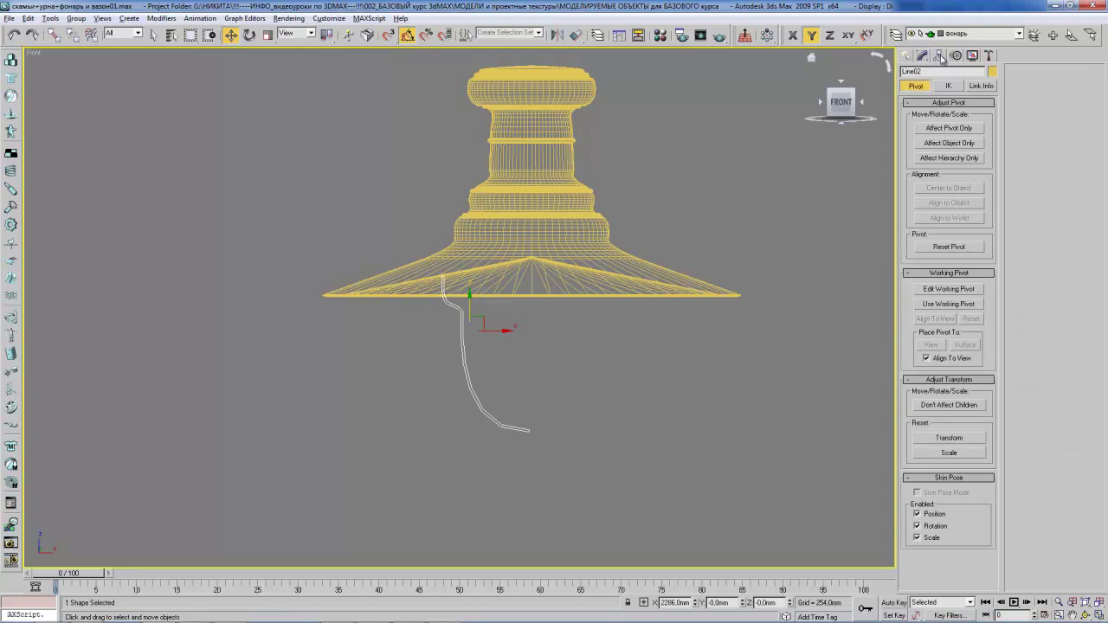
- Align the profile's pivot to the lamp head's centre, then lower it to the line's bottom end
left_click(946, 128)
mouse_move(489, 331)
left_mouse_down()
mouse_move(540, 307)
mouse_move(531, 393)
left_mouse_up()
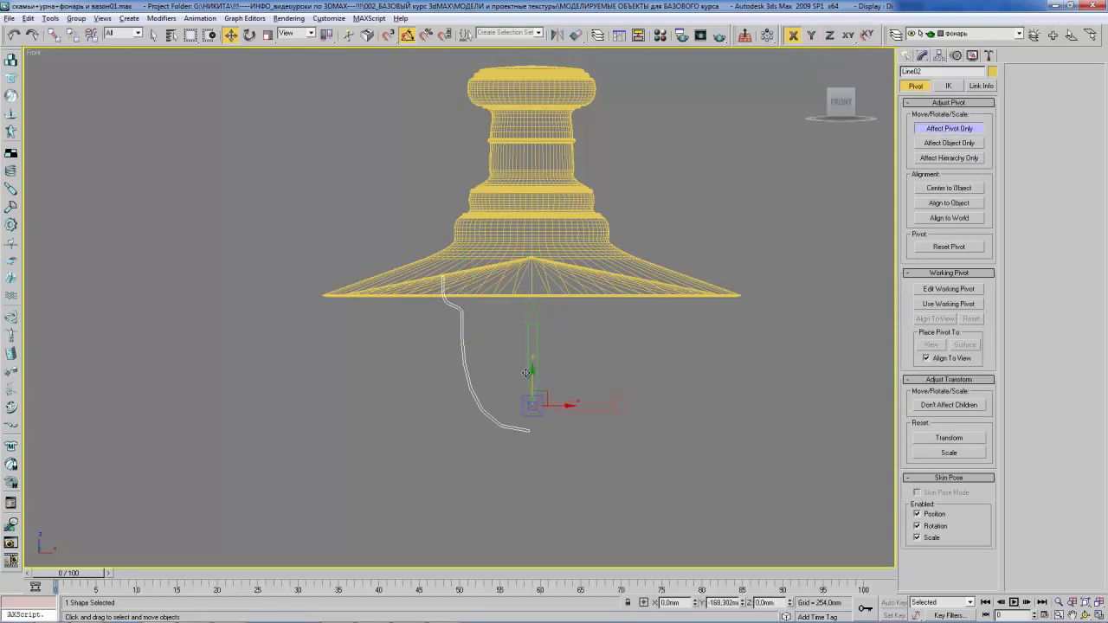
key("alt+a")
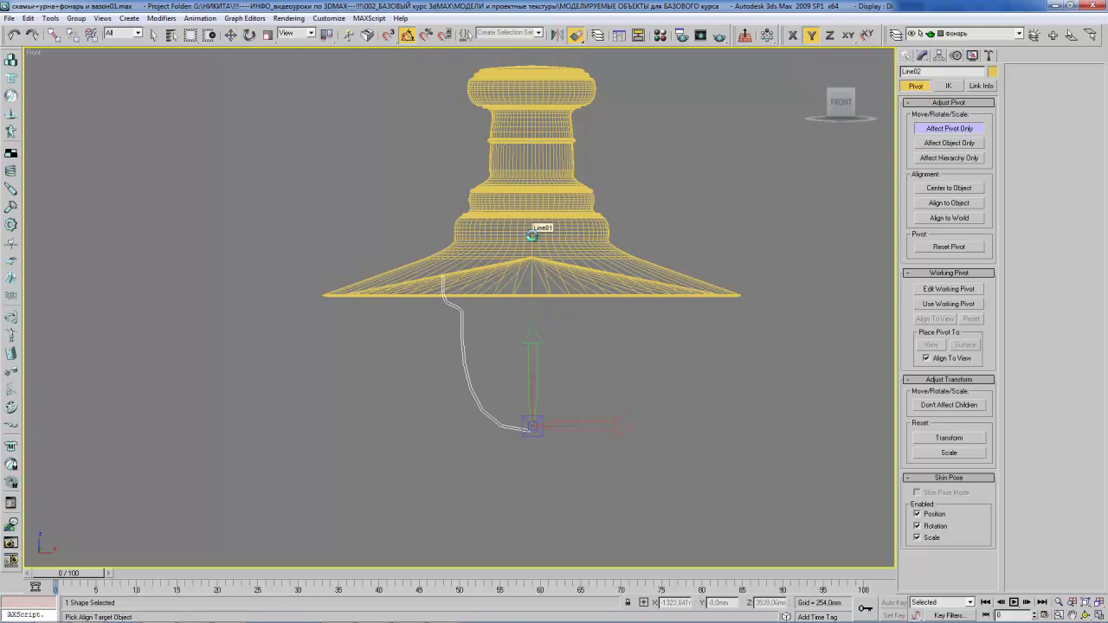
left_click(534, 239)
left_click(702, 408)
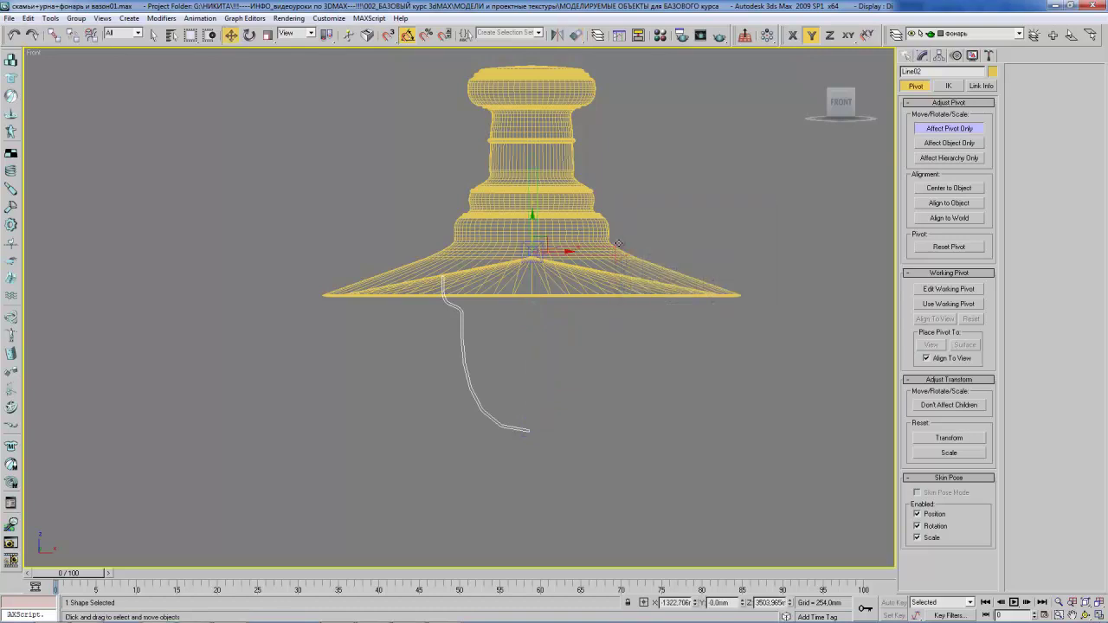
middle_click_drag(544, 221, 561, 266)
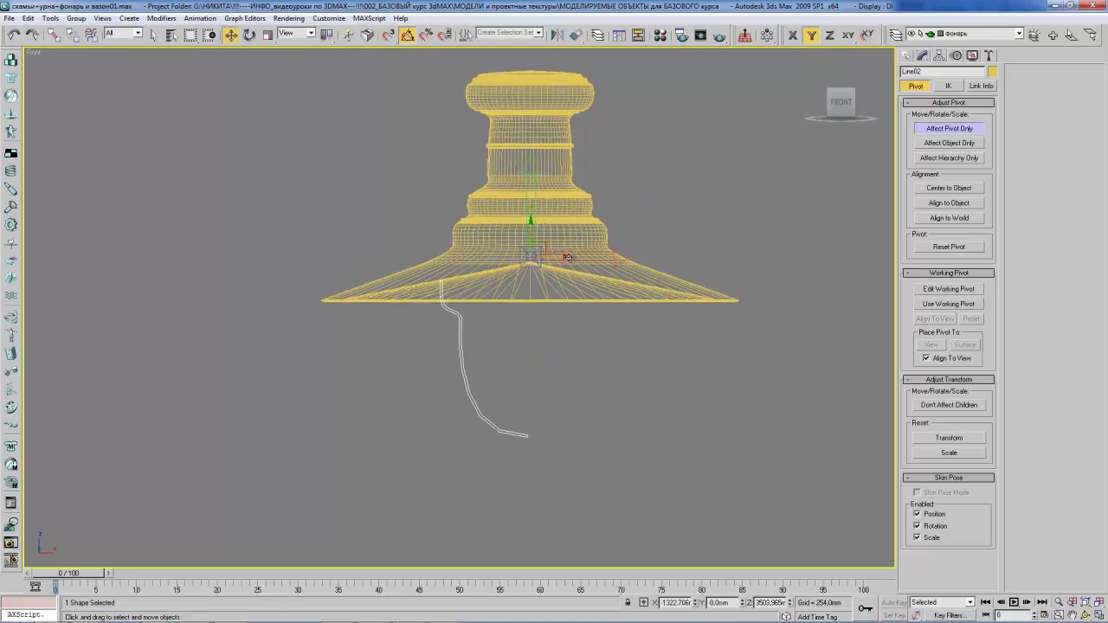
left_click_drag(532, 233, 509, 393)
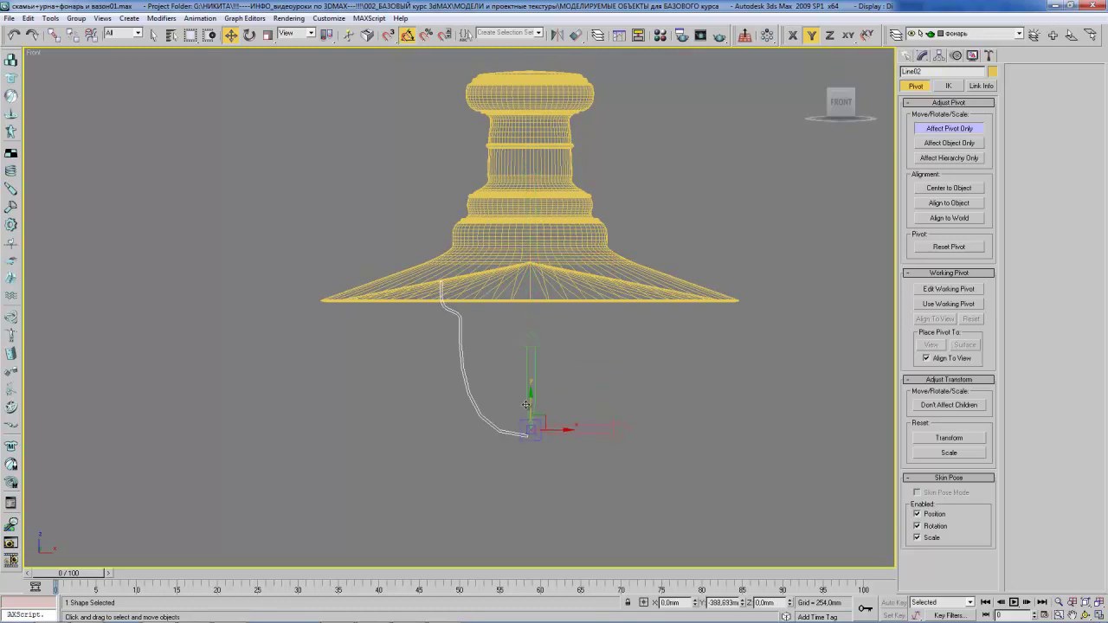
scroll(509, 394, "up", 2)
scroll(506, 346, "up", 2)
scroll(506, 346, "up", 1)
- Select the two bottom end vertices and scale them out into a flat horizontal tip
left_click(905, 56)
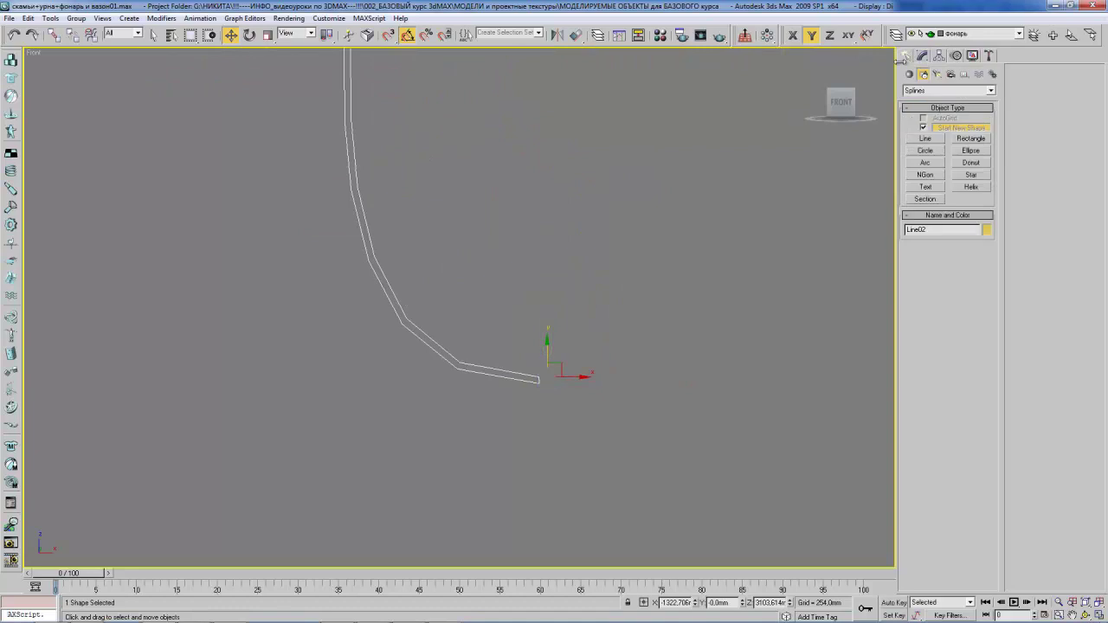
left_click(518, 386)
left_click(525, 378)
key("1")
mouse_move(518, 342)
left_mouse_down()
mouse_move(545, 400)
mouse_move(589, 384)
left_mouse_up()
key("r")
scroll(563, 357, "down", 1)
scroll(563, 357, "down", 2)
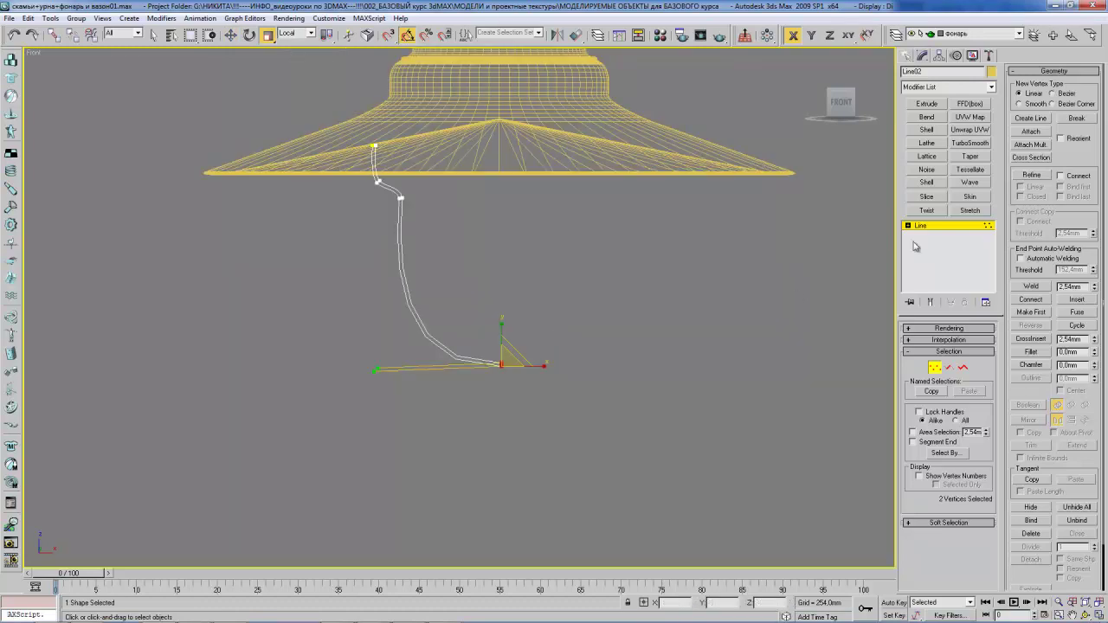
- Lathe the outlined profile into a glass bowl and view it smooth-shaded
key("1")
left_click(927, 143)
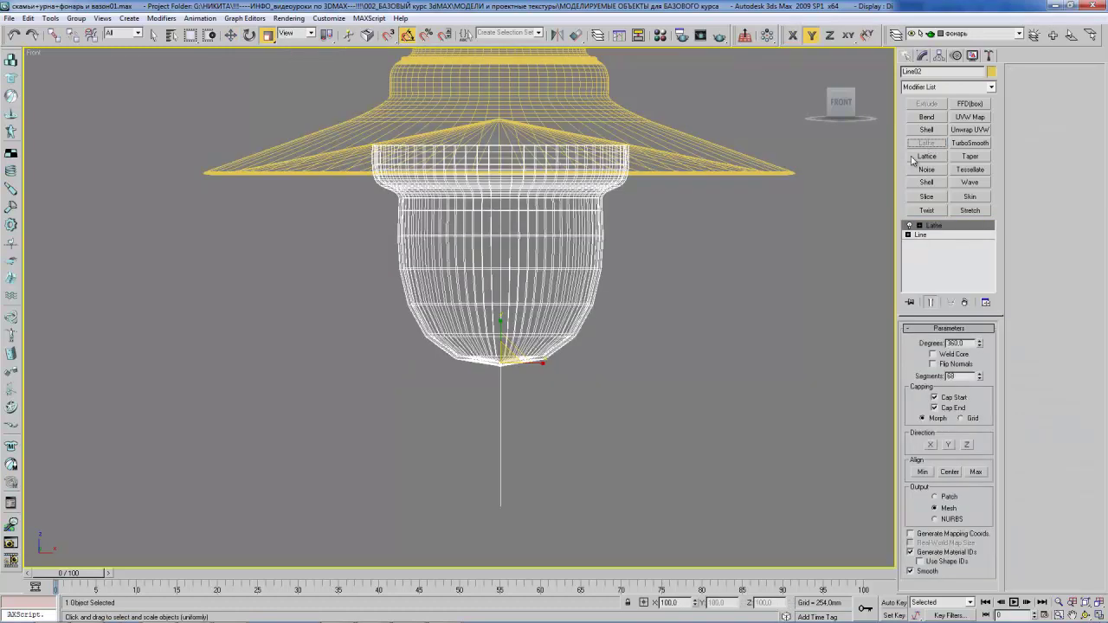
key("ctrl+r")
mouse_move(618, 304)
left_mouse_down()
mouse_move(541, 238)
mouse_move(520, 268)
left_mouse_up()
key("F3")
scroll(534, 237, "down", 3)
scroll(526, 253, "down", 3)
- Align the bowl to the lamp head and move it lower beneath the shade
key("alt+a")
left_click(508, 210)
left_click(700, 409)
key("z")
key("ctrl+r")
mouse_move(601, 334)
left_mouse_down()
mouse_move(497, 230)
mouse_move(387, 250)
mouse_move(413, 243)
left_mouse_up()
scroll(497, 236, "down", 1)
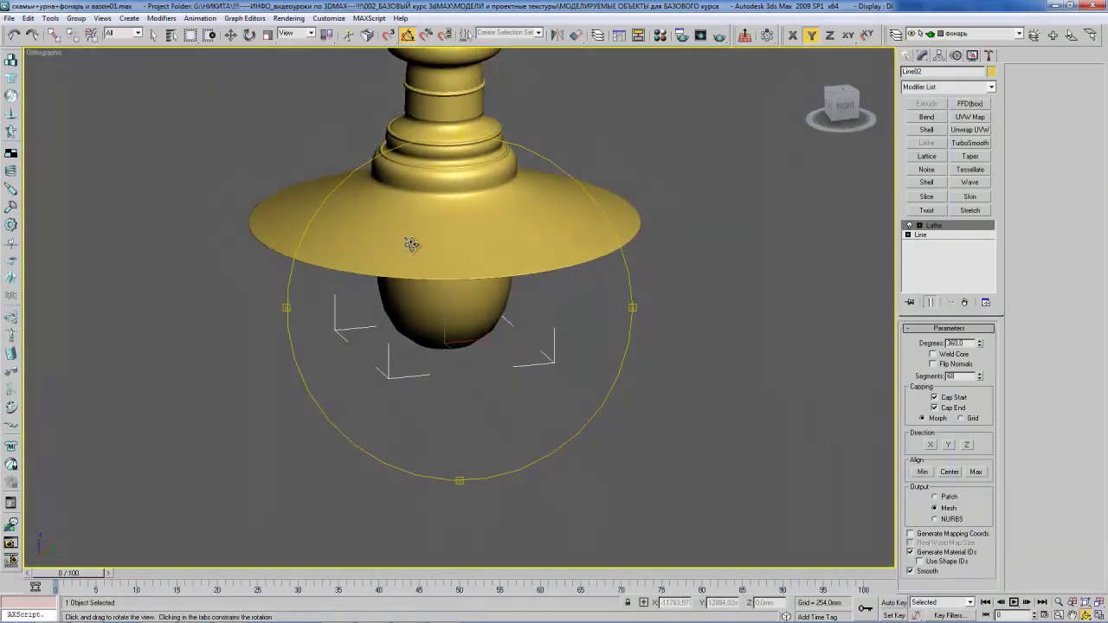
scroll(433, 240, "down", 5)
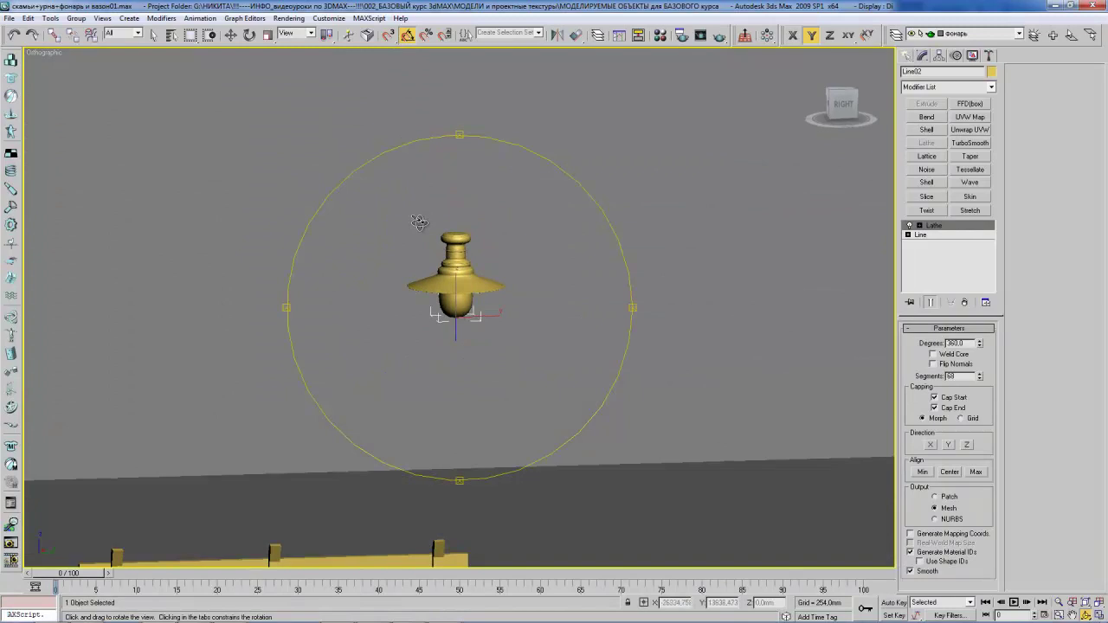
key("w")
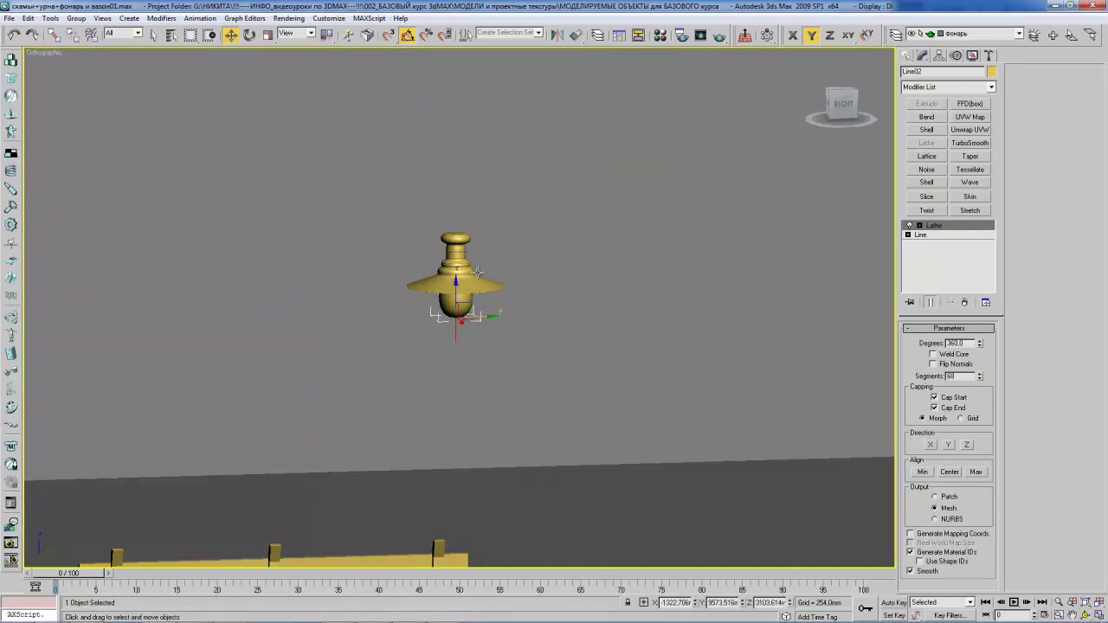
mouse_move(457, 283)
left_mouse_down()
mouse_move(457, 312)
mouse_move(477, 334)
mouse_move(506, 336)
mouse_move(510, 315)
mouse_move(485, 336)
left_mouse_up()
key("ctrl+r")
scroll(470, 320, "up", 5)
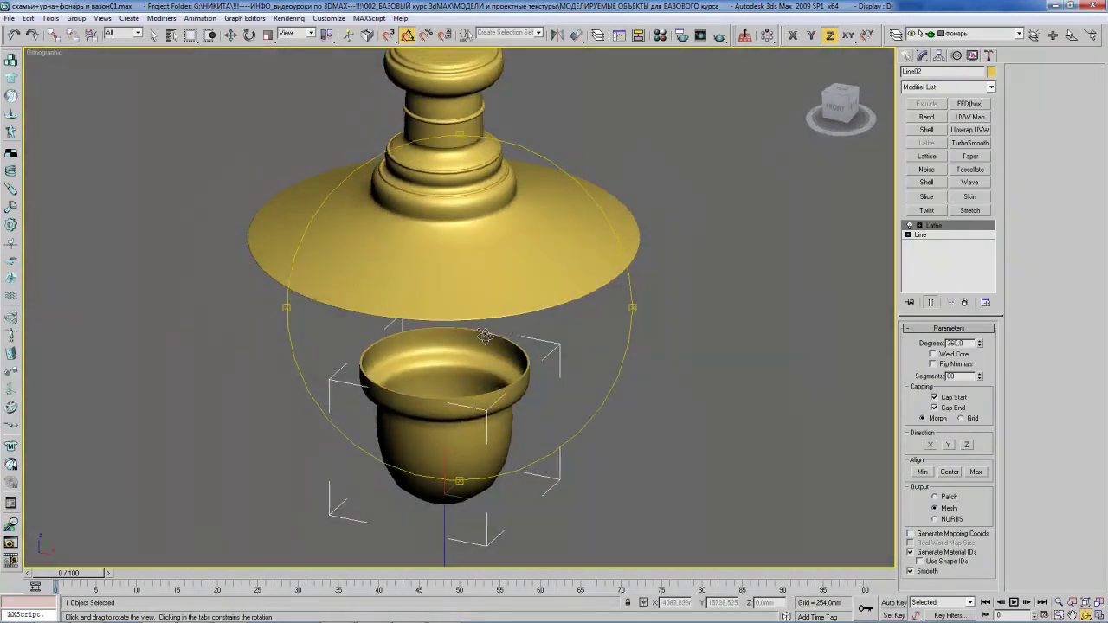
- Compare with the reference photo, then start saving the scene under a new name
key("alt+Tab")
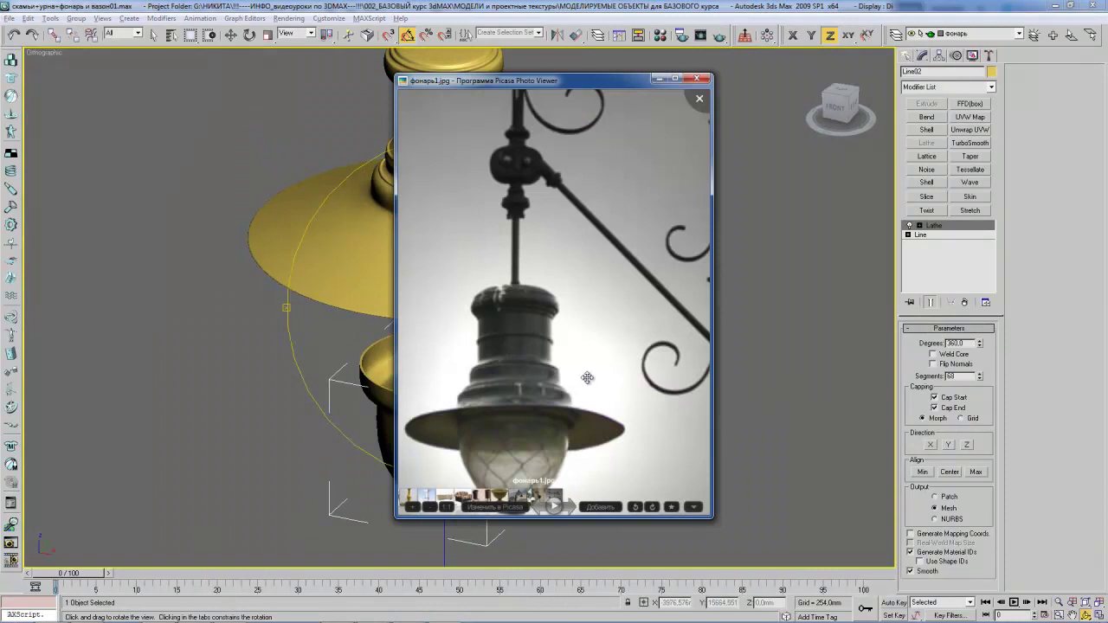
key("alt+Tab")
mouse_move(571, 378)
left_mouse_down()
mouse_move(482, 285)
mouse_move(490, 243)
mouse_move(420, 188)
mouse_move(456, 235)
left_mouse_up()
mouse_move(502, 287)
left_mouse_down()
mouse_move(477, 294)
mouse_move(504, 322)
mouse_move(453, 276)
mouse_move(502, 255)
mouse_move(486, 251)
left_mouse_up()
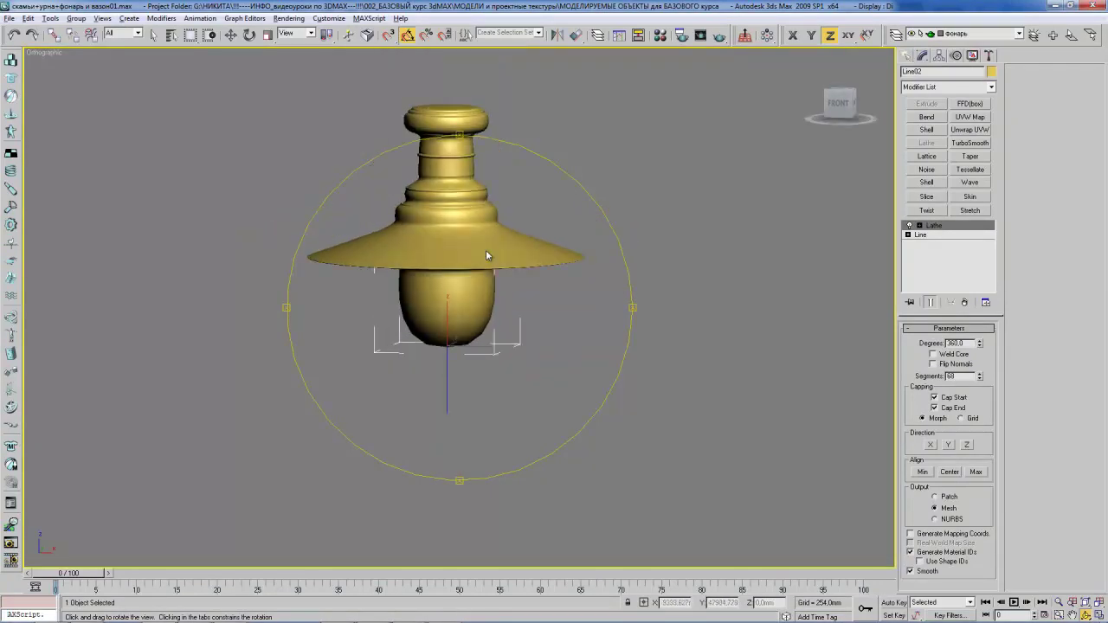
left_click(9, 18)
left_click(35, 100)
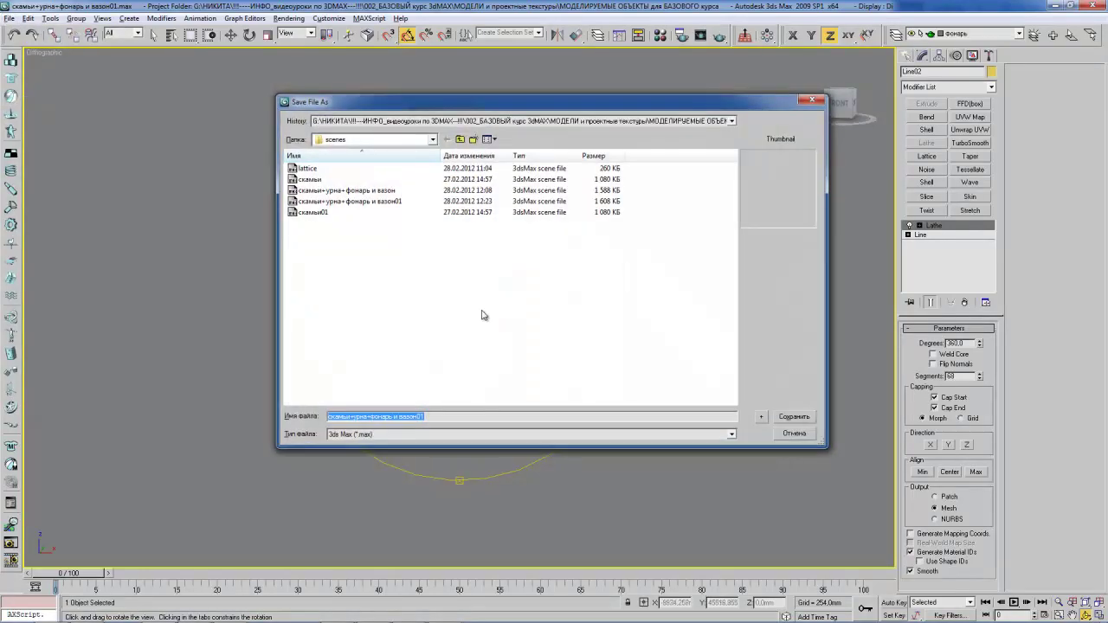
- Save the scene as incremented version скамьи+урна+фонарь и вазон02.max and switch to the Front view
left_click(761, 416)
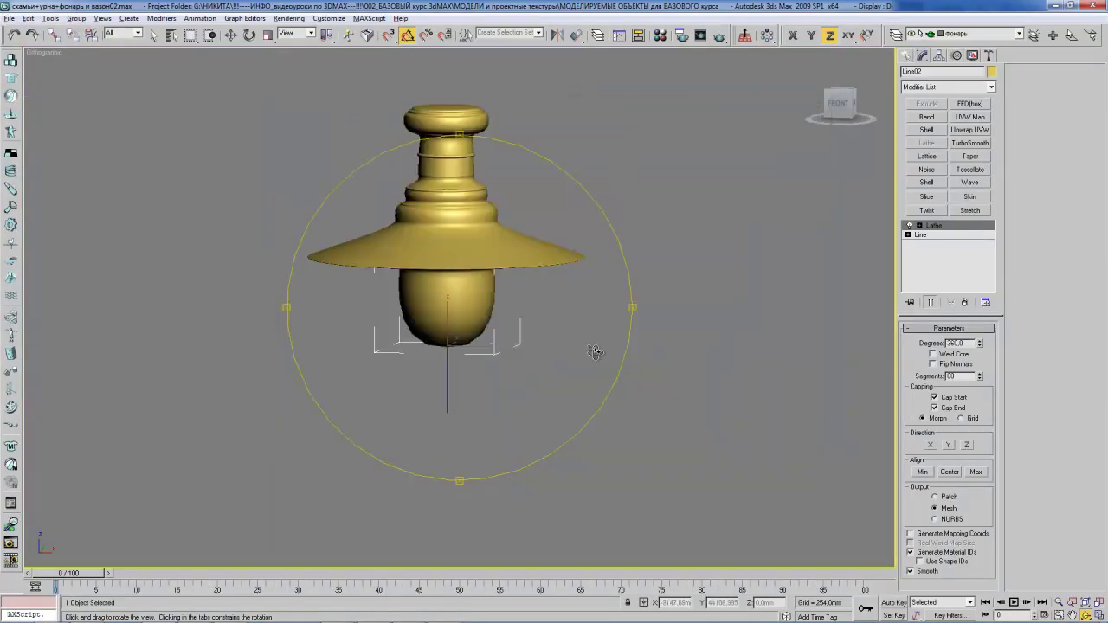
key("f")
scroll(490, 292, "up", 5)
scroll(490, 292, "down", 5)
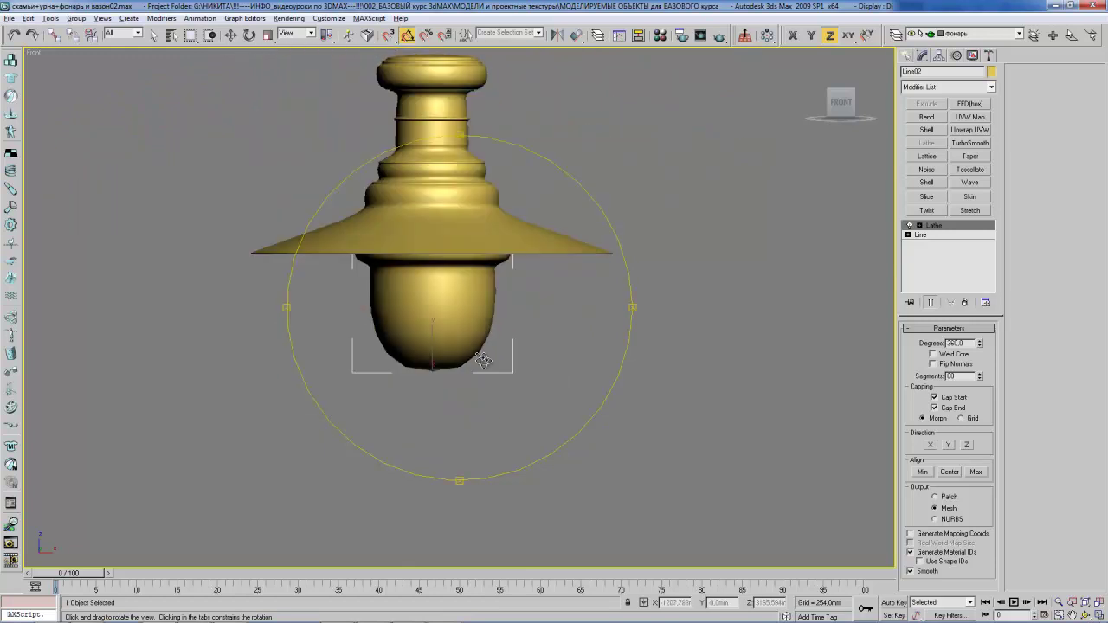
scroll(482, 346, "down", 4)
scroll(481, 333, "up", 4)
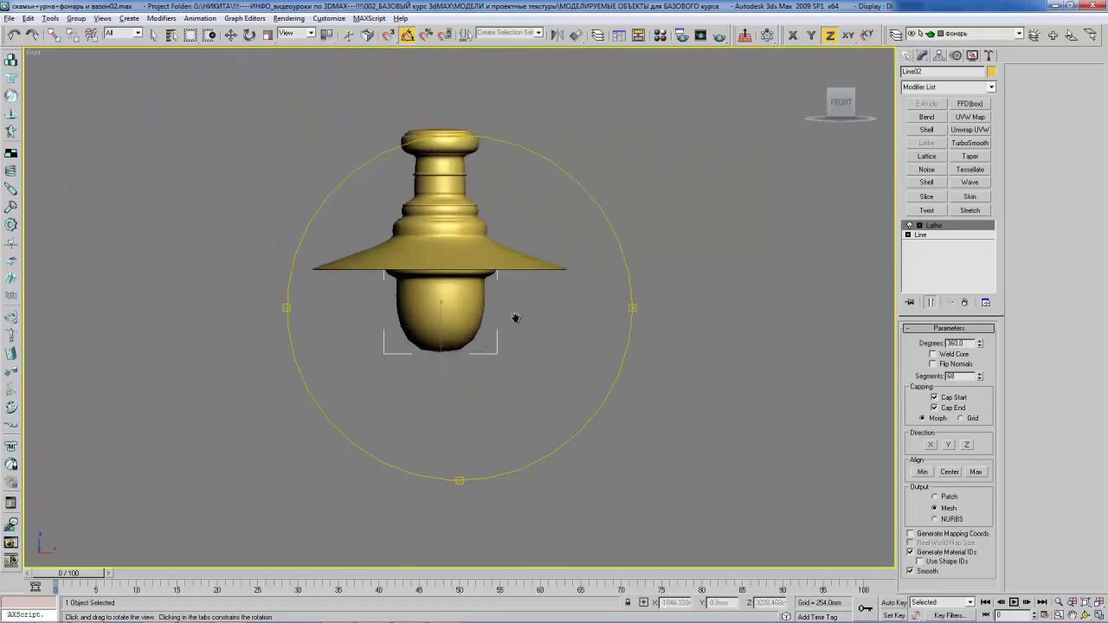
scroll(512, 320, "down", 5)
- Study the lamp bracket in the reference photo, then switch the viewport to the Top view
key("alt+Tab")
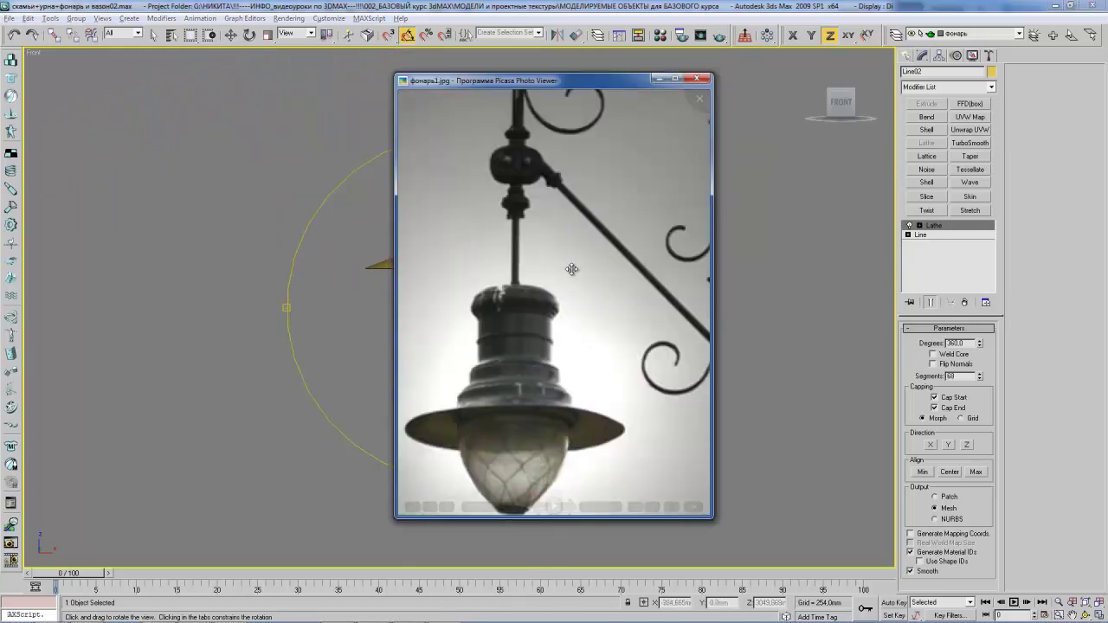
scroll(574, 268, "down", 2)
scroll(598, 234, "down", 2)
left_click_drag(603, 228, 615, 299)
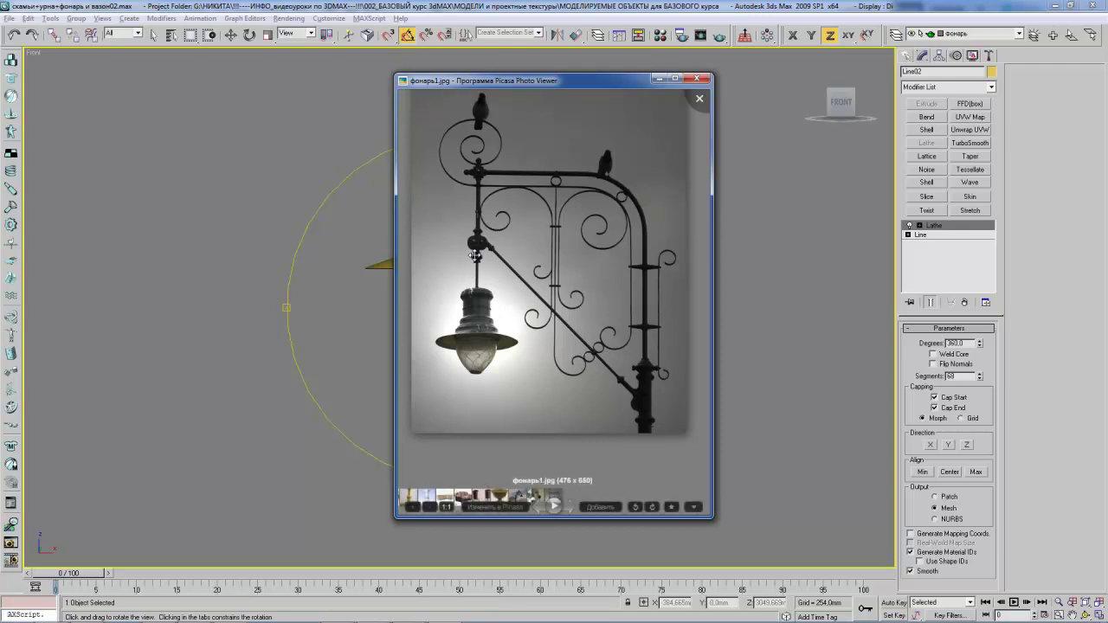
key("Escape")
left_click_drag(461, 228, 468, 268)
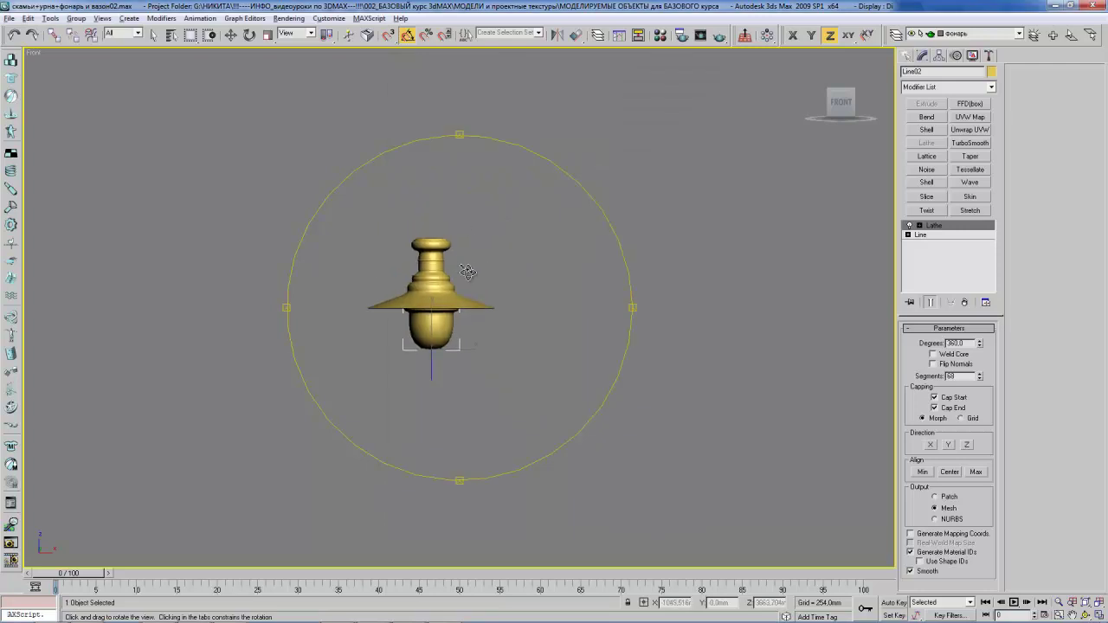
key("t")
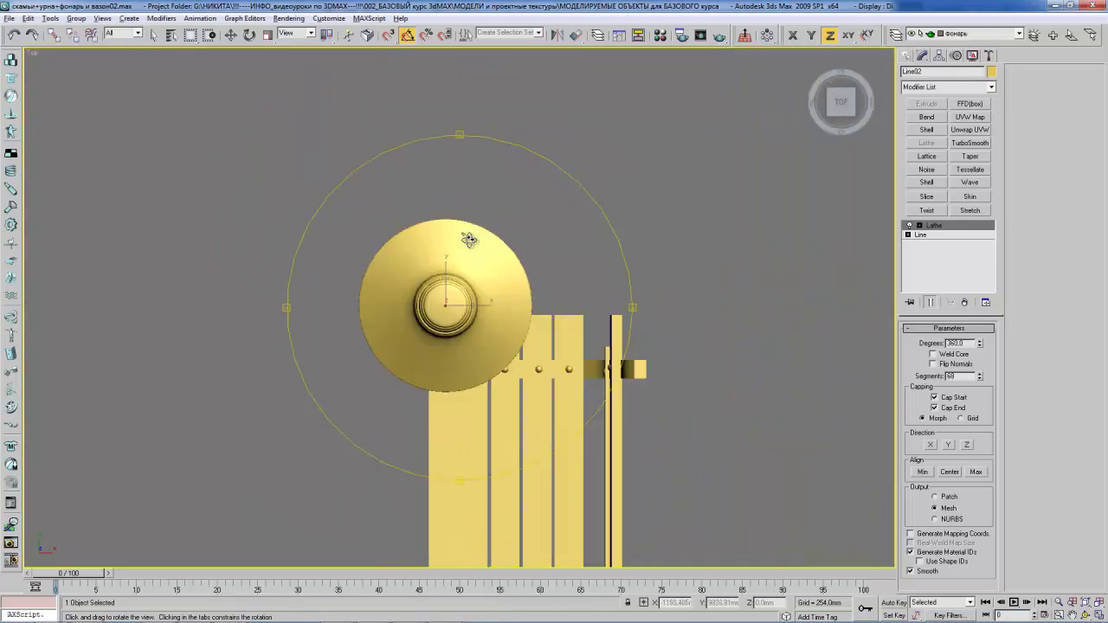
- Draw a standard Cylinder out from the lamp's centre
left_click(907, 57)
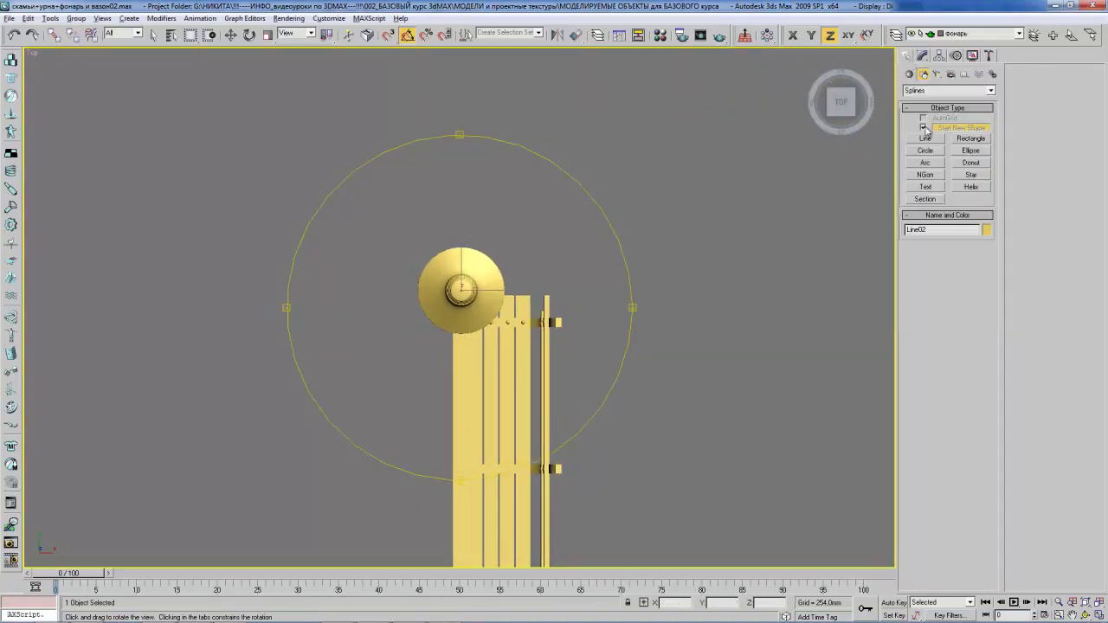
left_click(909, 75)
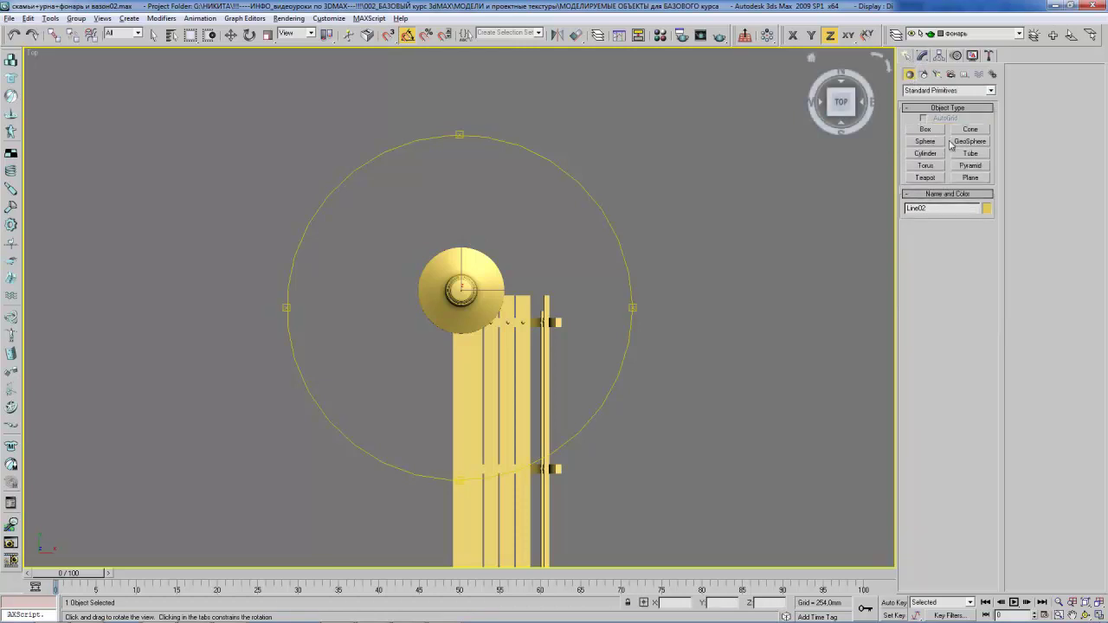
left_click(925, 154)
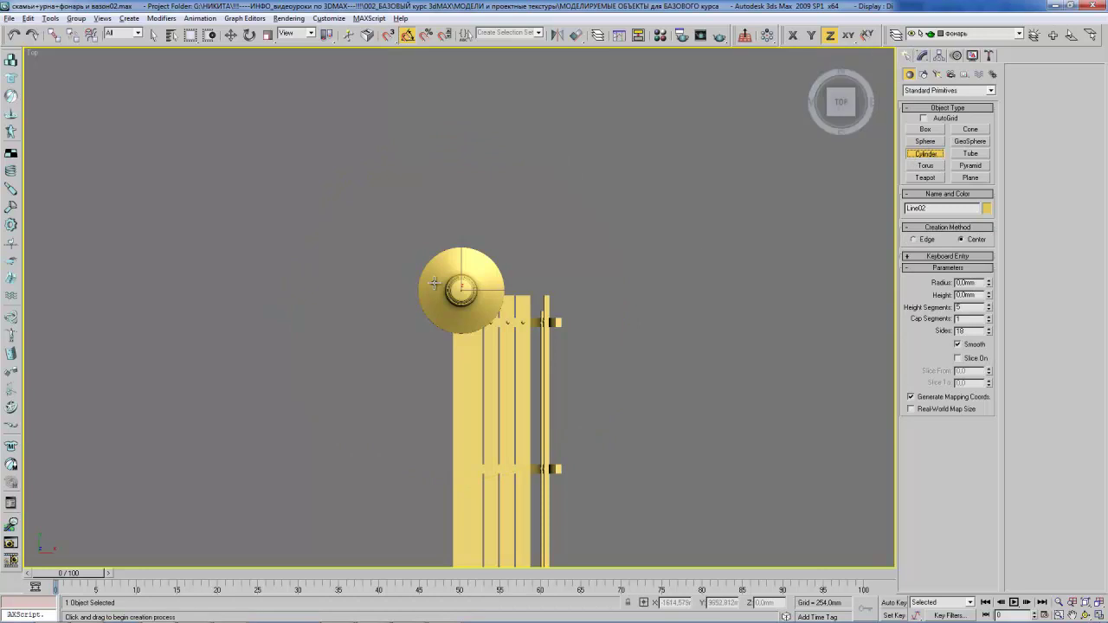
scroll(466, 285, "up", 5)
scroll(466, 286, "up", 2)
left_click_drag(466, 220, 471, 204)
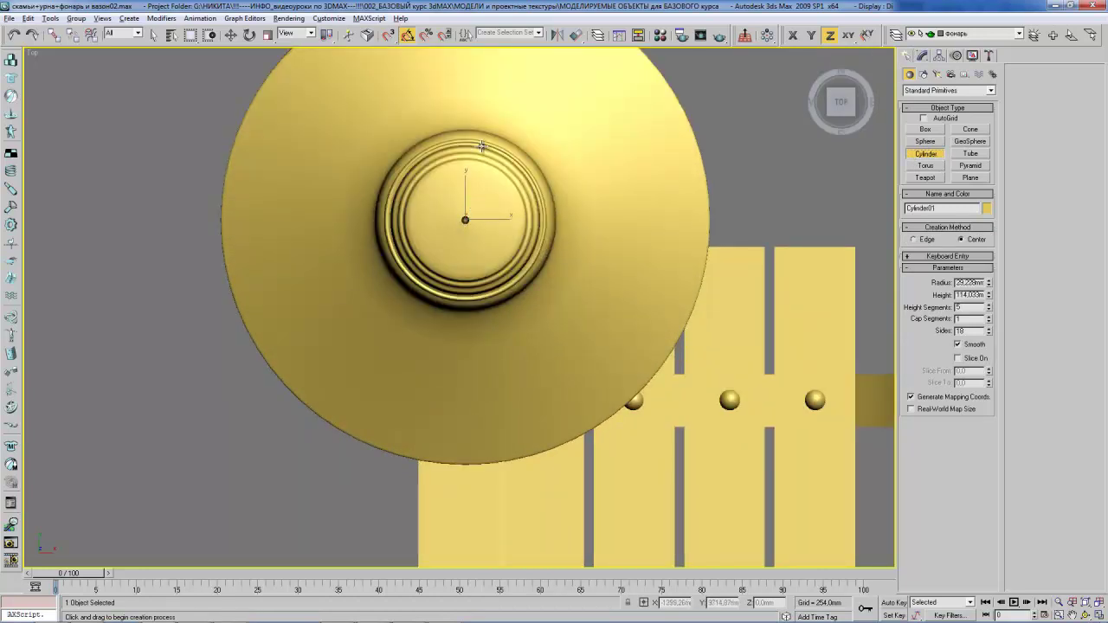
key("F3")
mouse_move(487, 239)
middle_mouse_down("alt")
mouse_move(495, 181)
mouse_move(487, 262)
middle_mouse_up("alt")
- Move the cylinder up and set it down on top of the lamp head
key("w")
left_click_drag(463, 251, 458, 117)
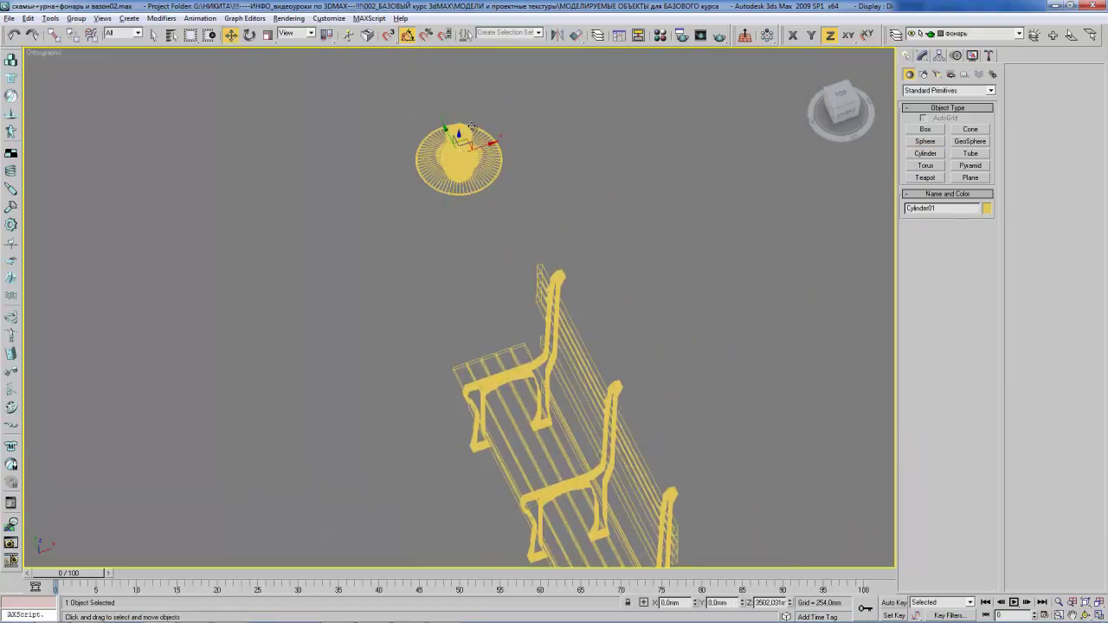
key("z")
mouse_move(498, 158)
middle_mouse_down("alt")
mouse_move(484, 260)
mouse_move(453, 271)
mouse_move(485, 295)
middle_mouse_up("alt")
key("F3")
scroll(477, 274, "down", 5)
key("w")
left_click_drag(460, 303, 460, 345)
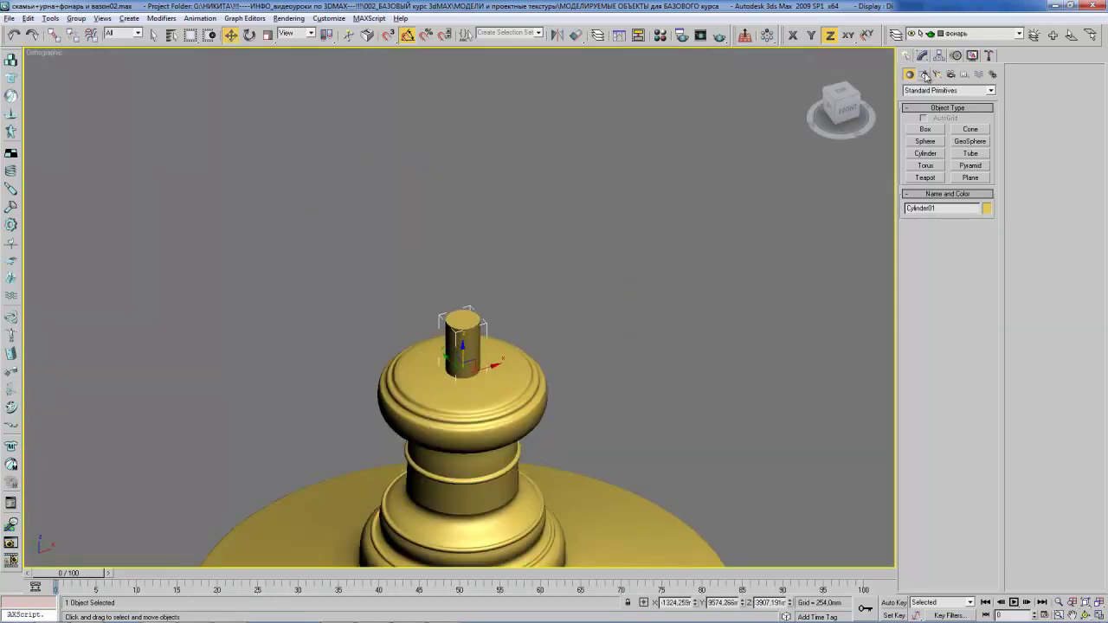
- Set the rod's radius to 9.061mm and height to 461.469mm, then drag a copy upward
left_click(923, 56)
left_click_drag(991, 345, 992, 382)
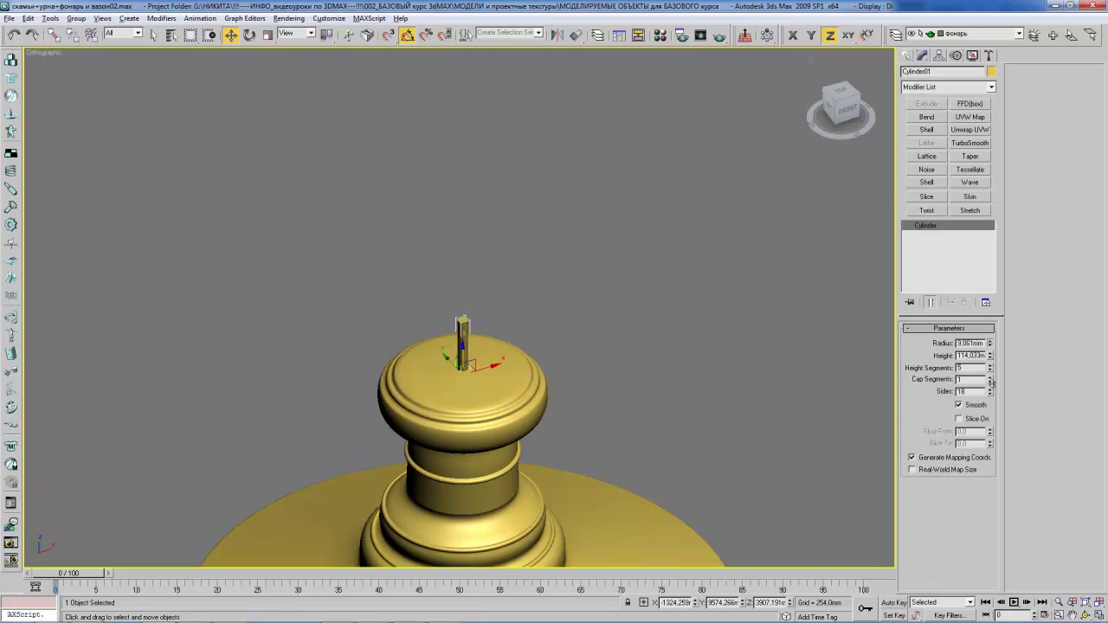
mouse_move(462, 267)
middle_mouse_down("alt")
mouse_move(526, 285)
mouse_move(502, 250)
mouse_move(465, 256)
mouse_move(482, 218)
mouse_move(606, 285)
mouse_move(697, 310)
middle_mouse_up("alt")
scroll(606, 286, "up", 3)
left_click_drag(990, 362, 990, 311)
key("alt+Tab")
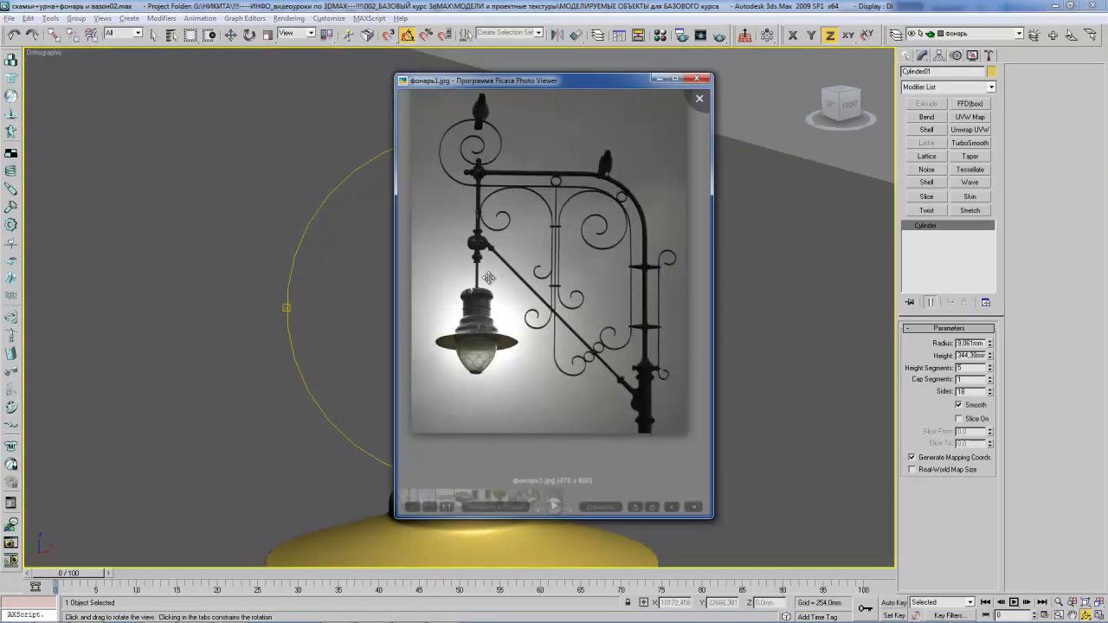
left_click(1030, 291)
mouse_move(991, 345)
left_mouse_down()
mouse_move(999, 350)
mouse_move(992, 334)
left_mouse_up()
key("f")
mouse_move(564, 303)
middle_mouse_down()
mouse_move(468, 271)
mouse_move(486, 300)
middle_mouse_up()
scroll(485, 264, "down", 8)
scroll(489, 269, "up", 5)
scroll(489, 268, "up", 3)
right_click(484, 302)
left_click_drag(460, 329, 466, 179, "shift")
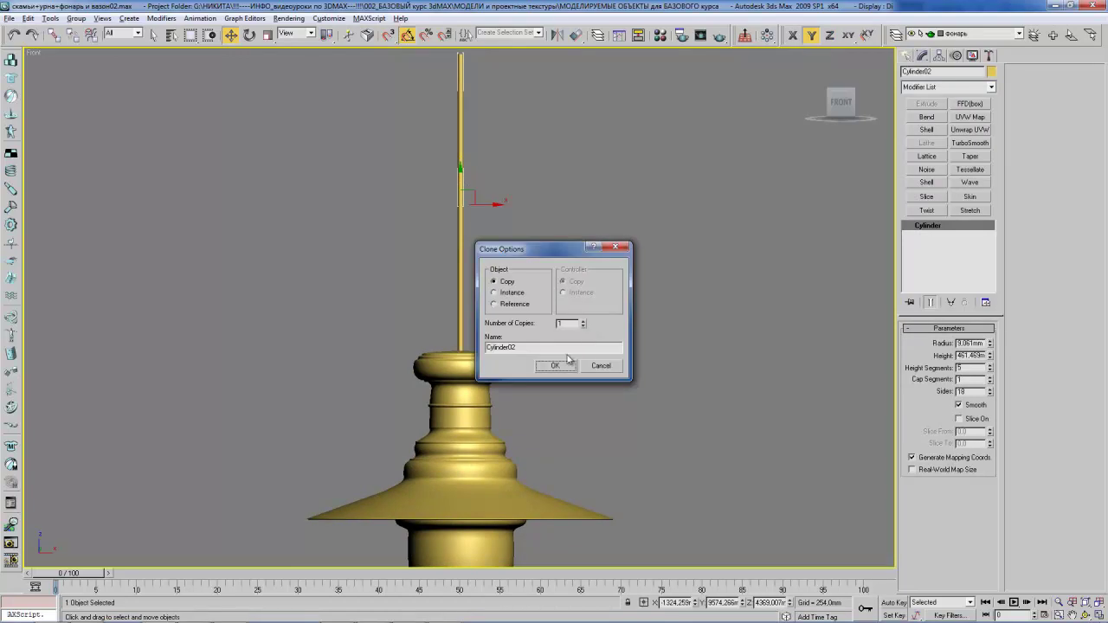
- Keep a single copy of the rod and make it thicker and about 886mm tall
left_click(555, 365)
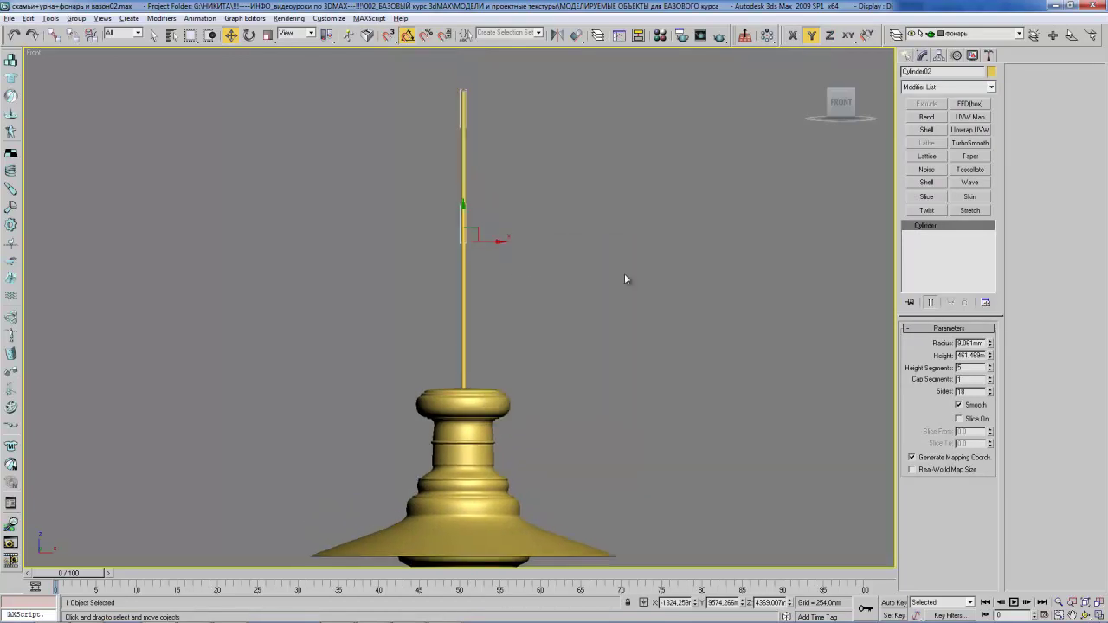
left_click_drag(990, 345, 990, 312)
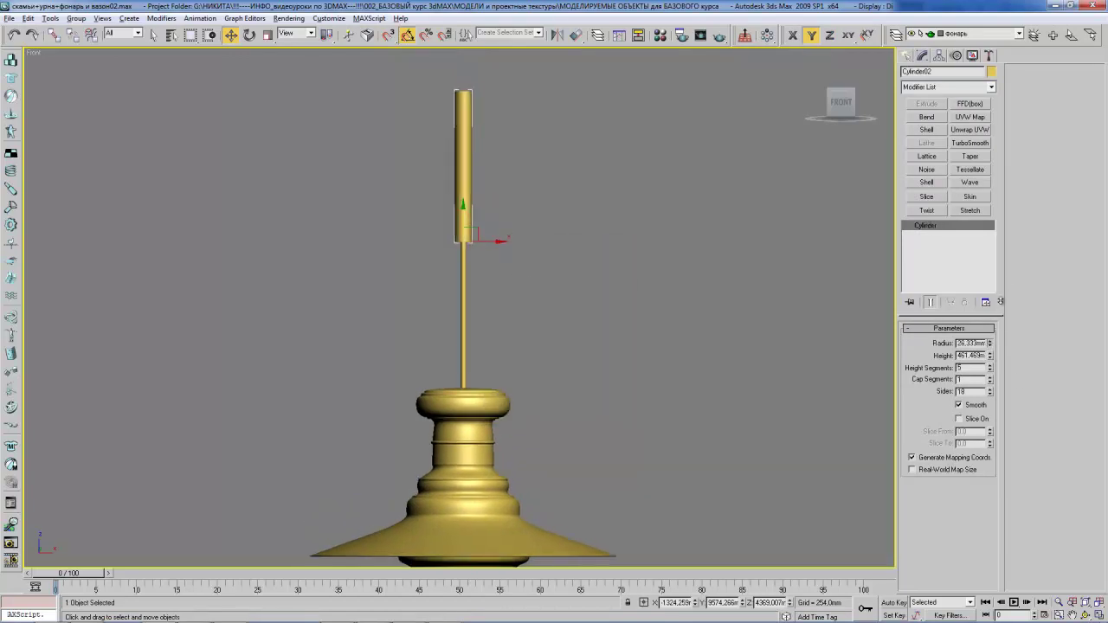
middle_click_drag(490, 291, 522, 272)
scroll(522, 271, "down", 3)
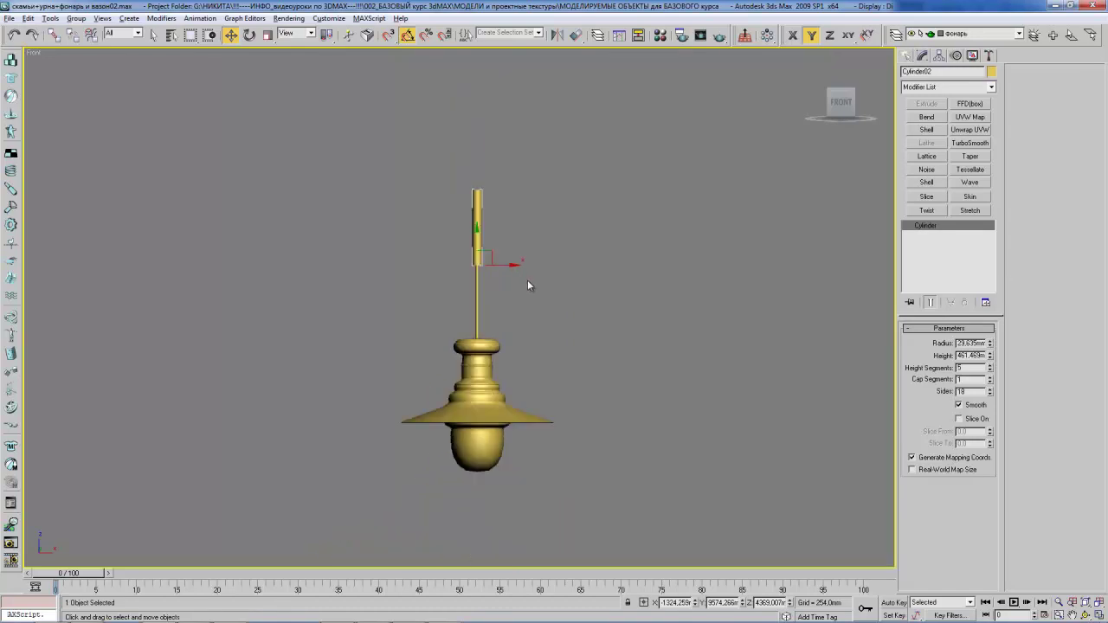
- Compare the thickened rod copy against the street-lamp reference photo
key("alt+Tab")
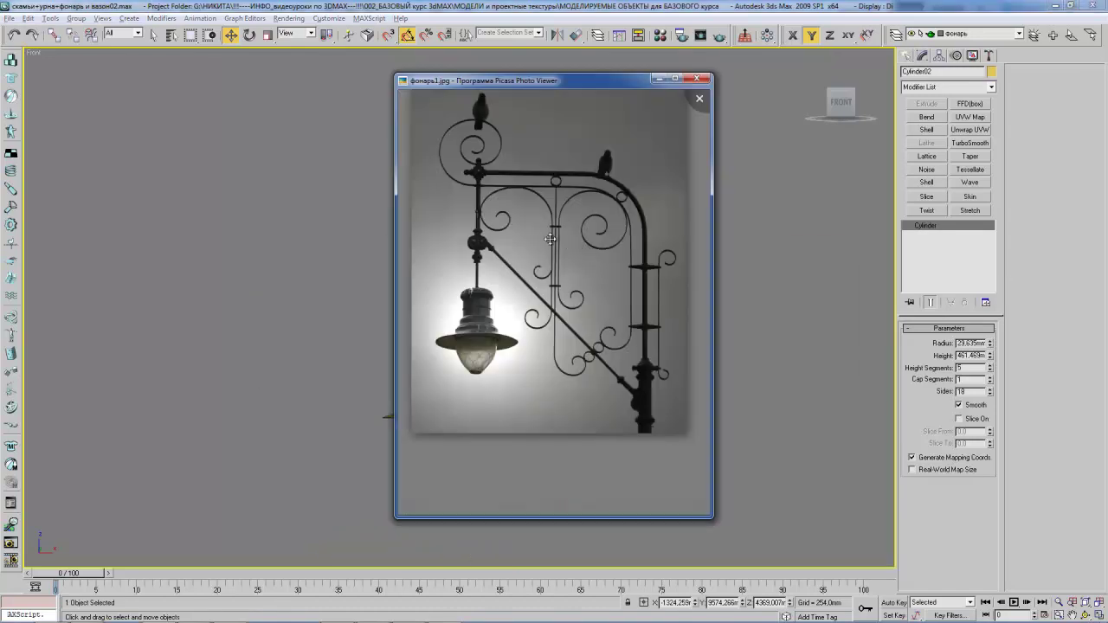
key("alt+Tab")
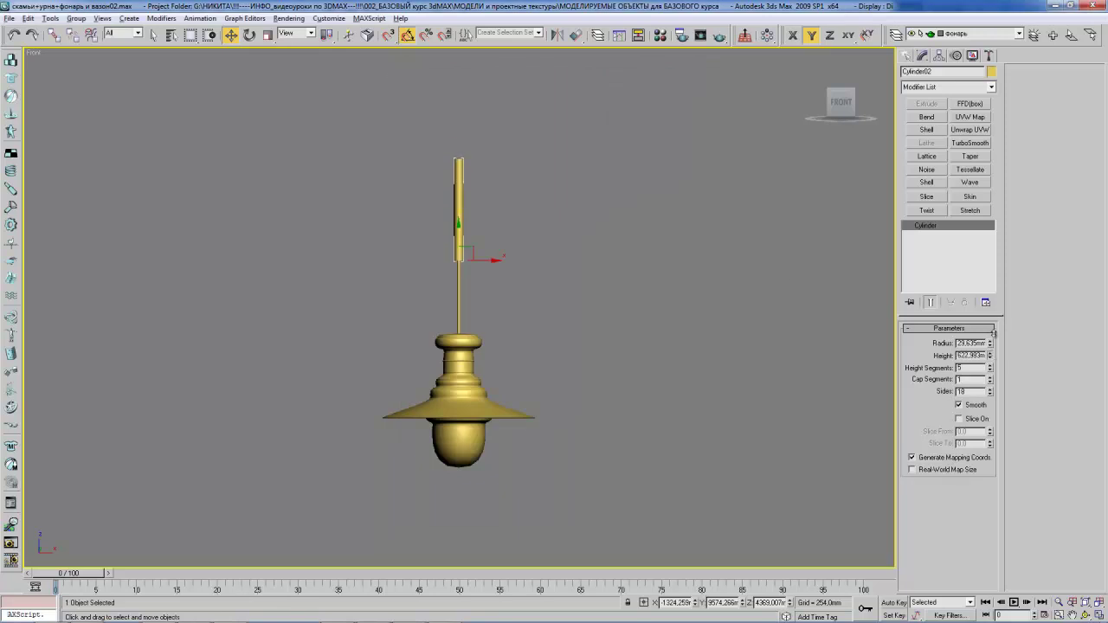
scroll(497, 247, "down", 3)
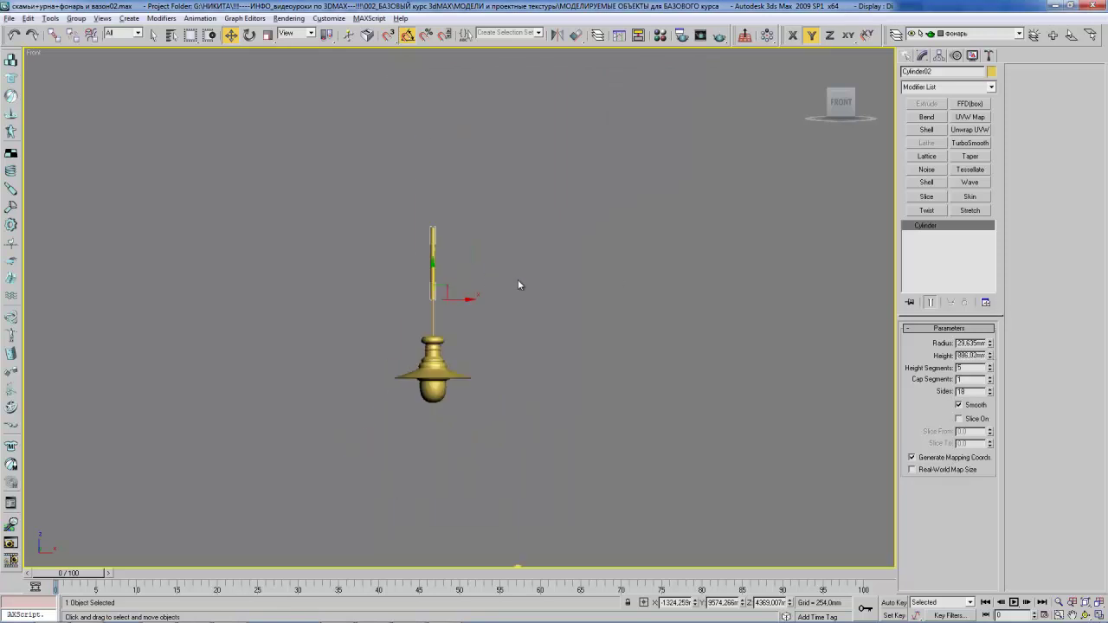
key("alt+Tab")
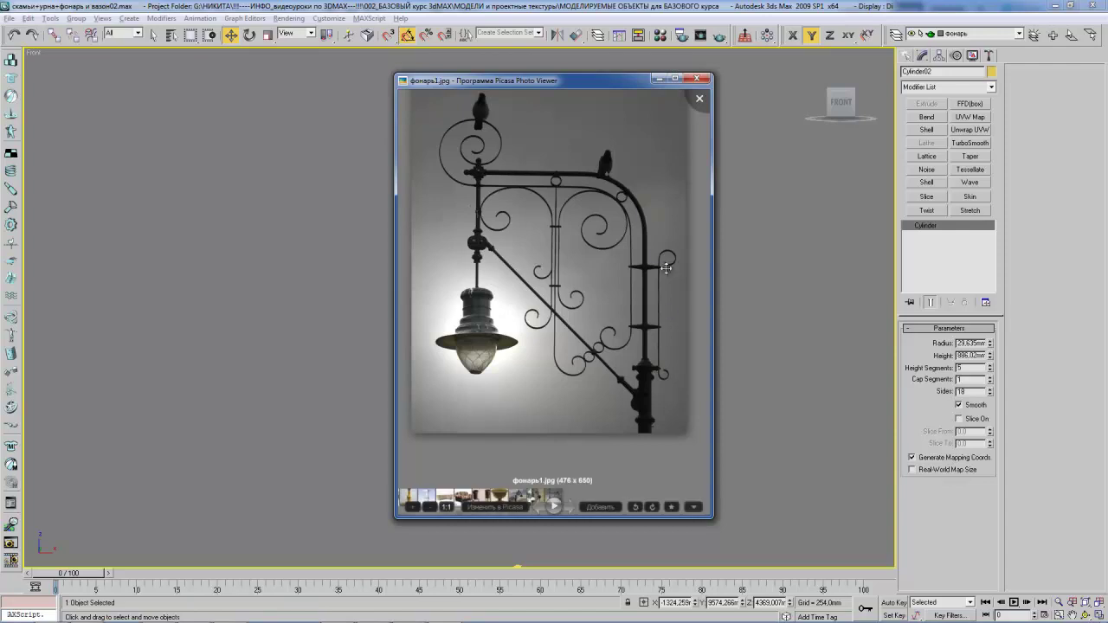
mouse_move(554, 260)
key("alt+Tab")
scroll(484, 217, "down", 2)
scroll(503, 259, "down", 3)
key("alt+Tab")
key("alt+Tab")
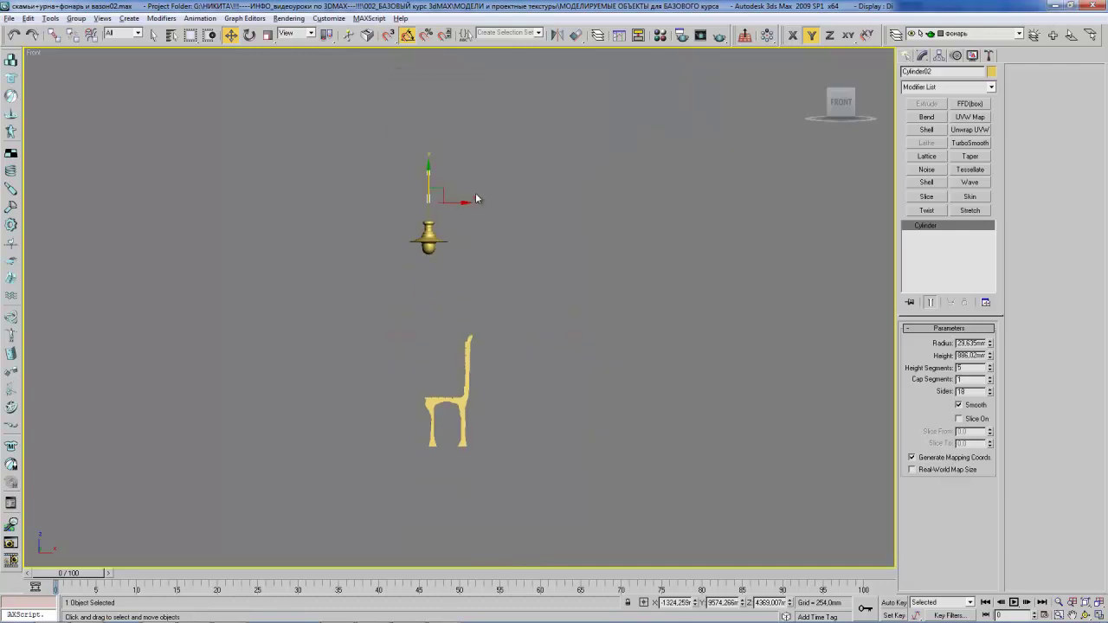
- Copy the thick rod off to the right and shift the lamp and rods left
left_click_drag(456, 205, 498, 210)
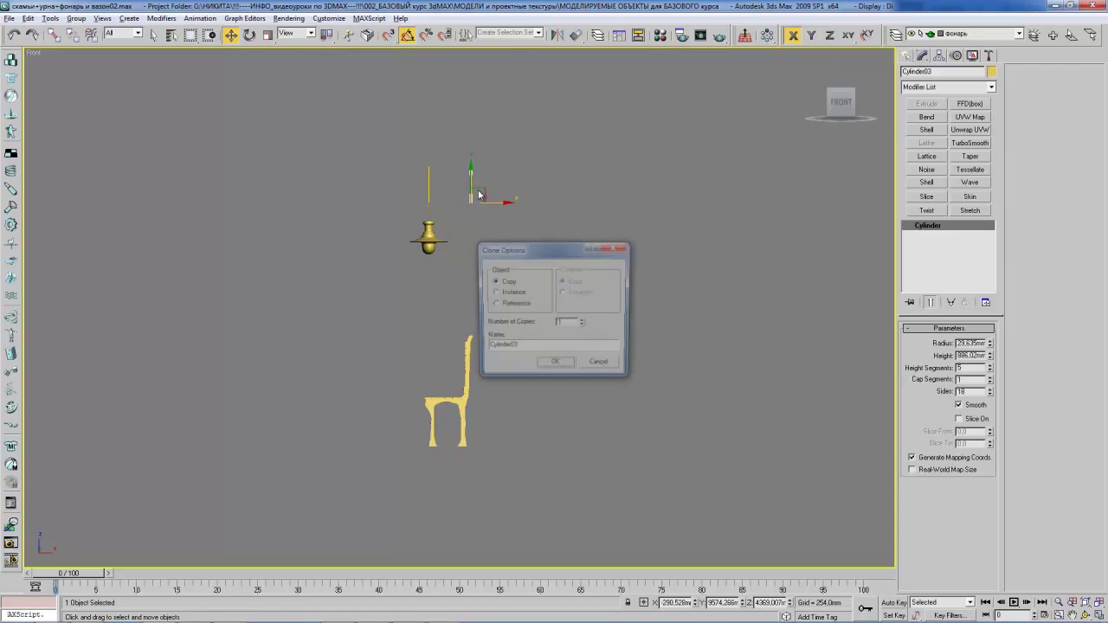
left_click(559, 364)
left_click_drag(380, 147, 547, 288)
left_click_drag(433, 208, 305, 207)
middle_click_drag(426, 227, 542, 227)
- Lower the copied rod below the lamp as a post and make it much thicker
left_click(488, 198)
left_click_drag(455, 185, 440, 420)
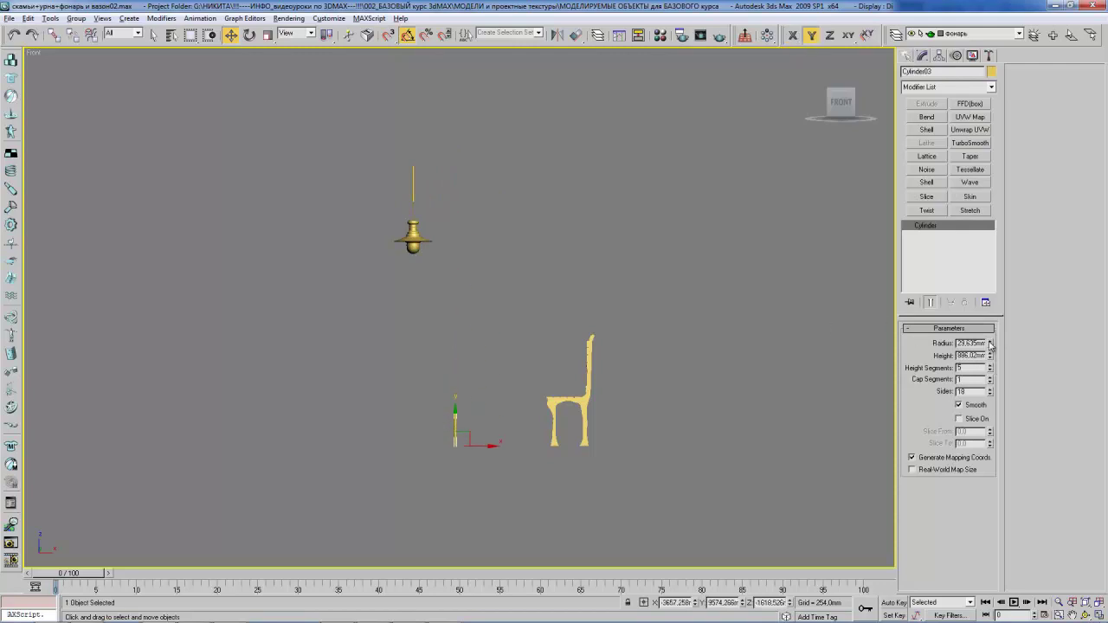
left_click_drag(1004, 306, 1059, 159)
mouse_move(520, 290)
middle_mouse_down()
mouse_move(529, 269)
mouse_move(475, 291)
middle_mouse_up()
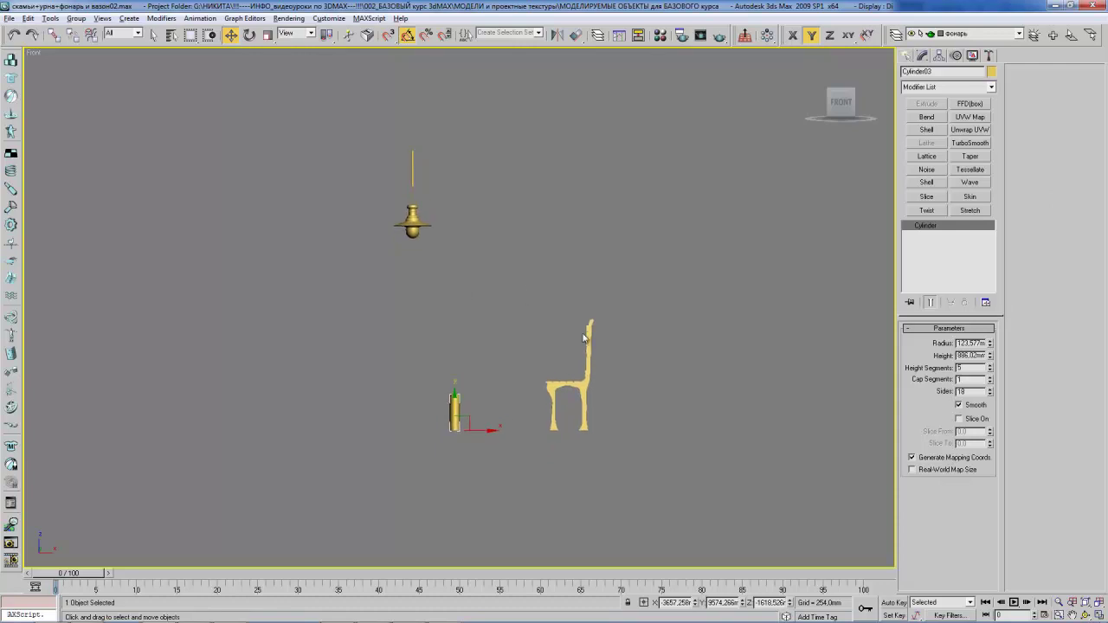
scroll(442, 346, "up", 3)
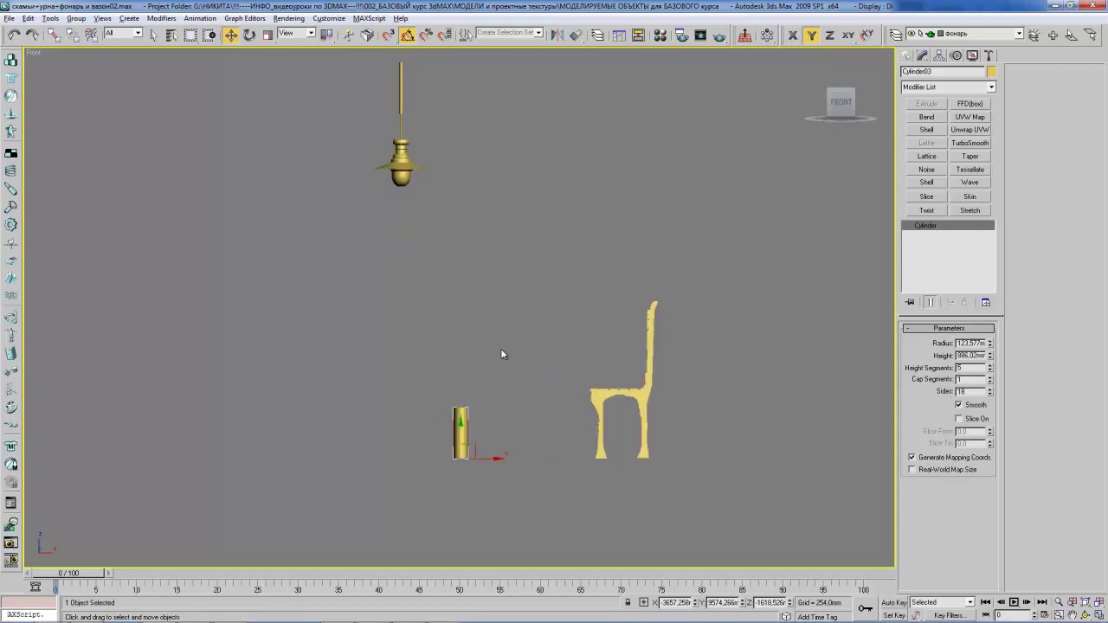
middle_click_drag(498, 348, 487, 343)
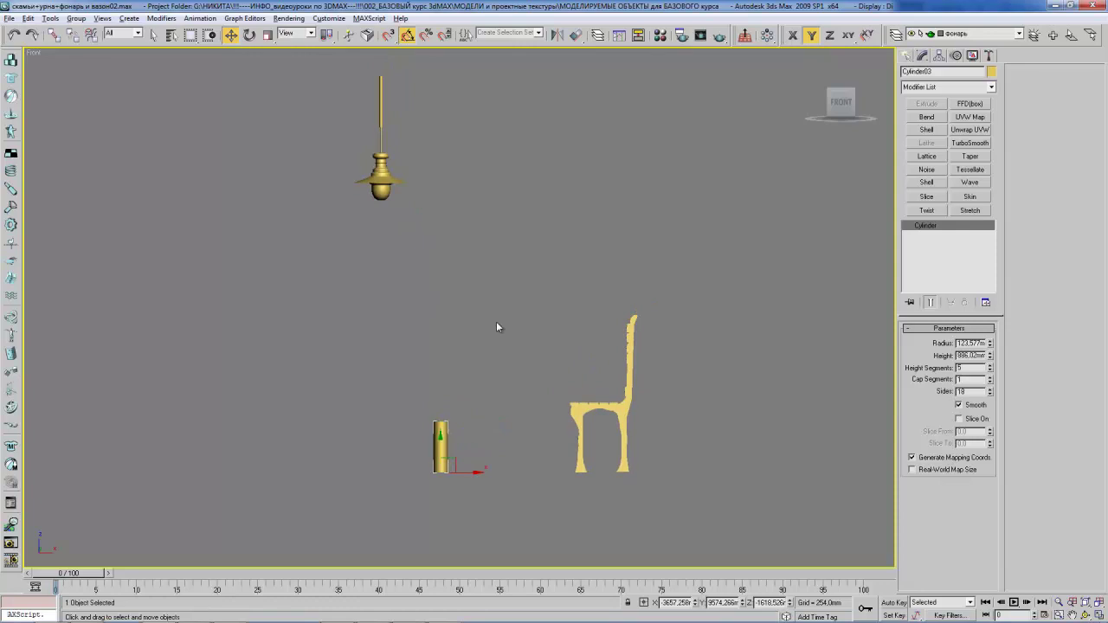
- Check the reference photo and stretch the post cylinder much taller
key("alt+Tab")
left_click(745, 380)
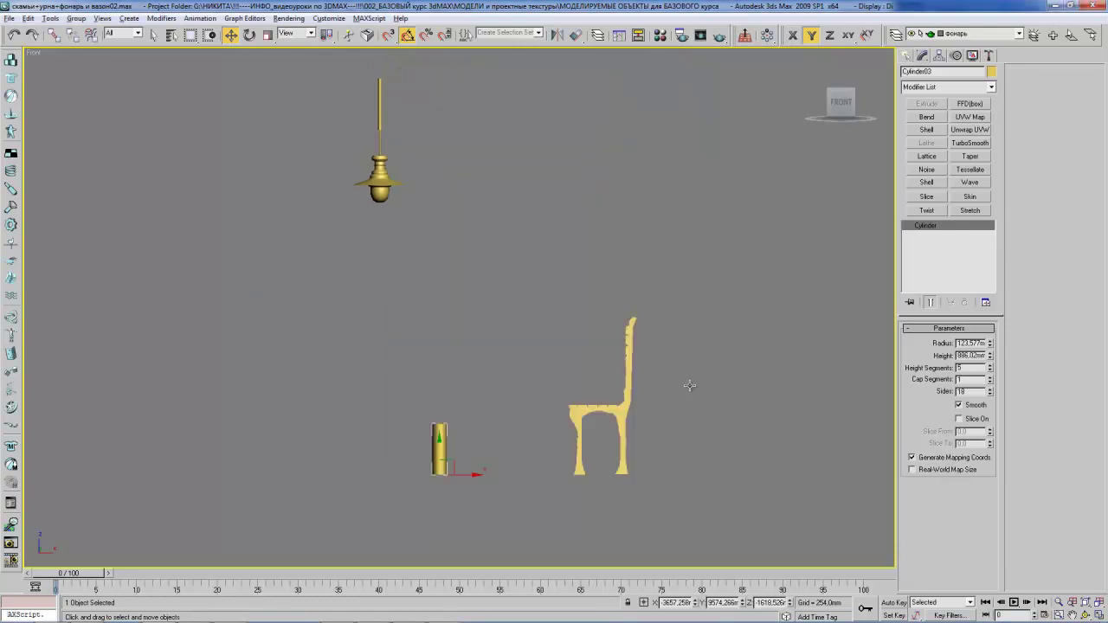
middle_click_drag(482, 351, 497, 344)
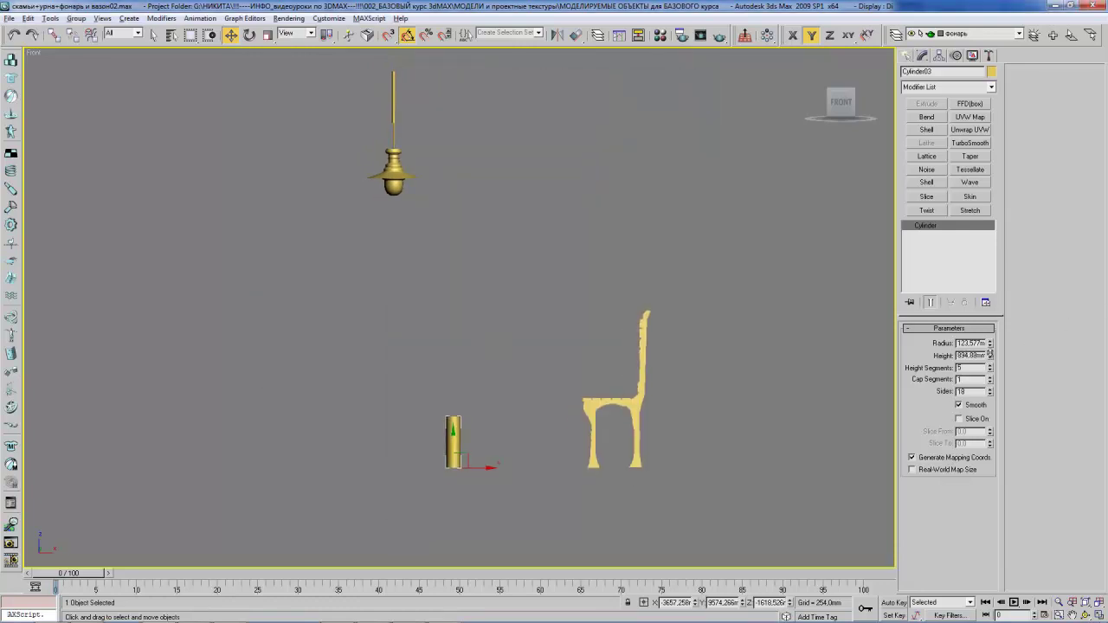
left_click_drag(990, 355, 1010, 201)
middle_click_drag(647, 314, 443, 195)
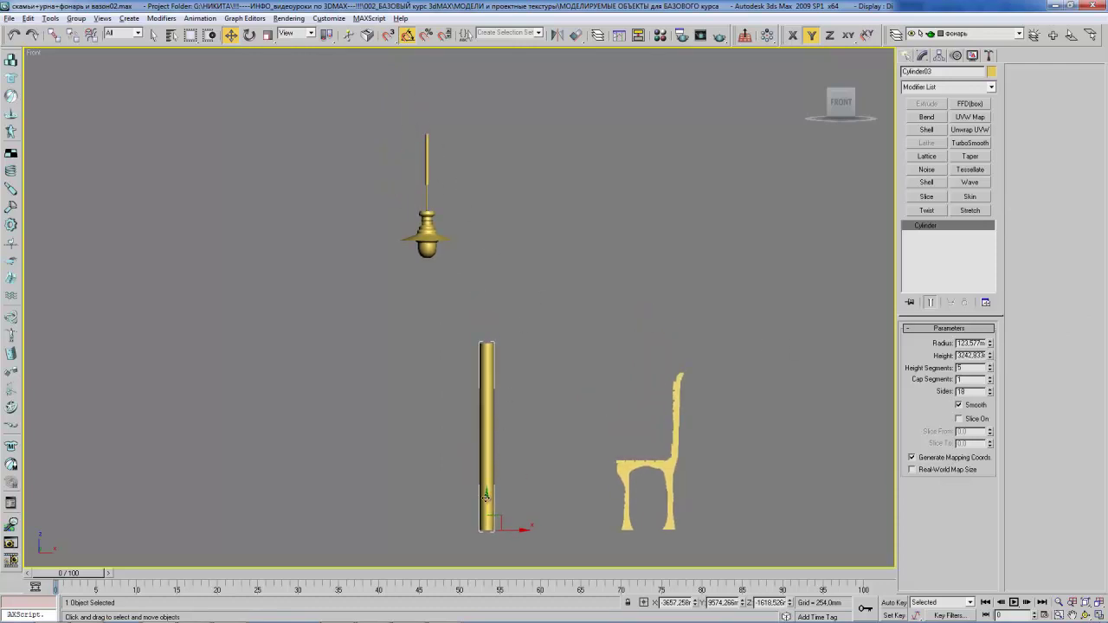
- Clone the post upward and make the copy shorter and thinner, radius 48.195
left_click_drag(486, 496, 488, 314, "shift")
left_click(556, 365)
left_click_drag(992, 362, 981, 381)
mouse_move(731, 382)
middle_mouse_down()
mouse_move(641, 350)
mouse_move(586, 291)
mouse_move(581, 347)
middle_mouse_up()
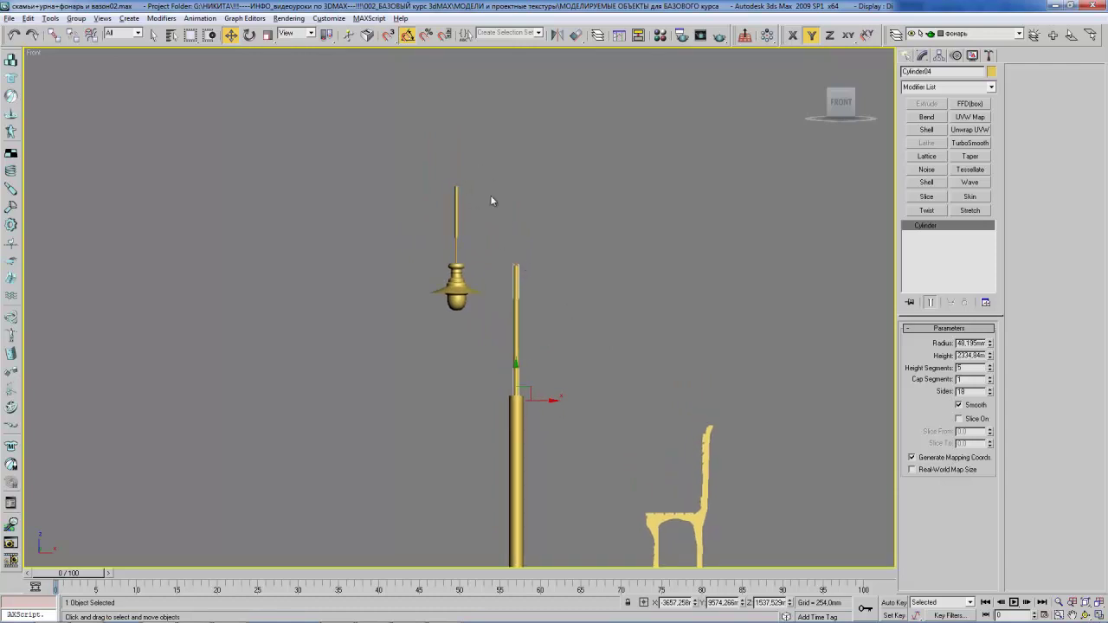
scroll(490, 201, "up", 3)
scroll(468, 251, "up", 2)
scroll(470, 238, "up", 1)
- Deselect the cylinder and pick the Line spline tool, checking the reference photo
left_click(514, 224)
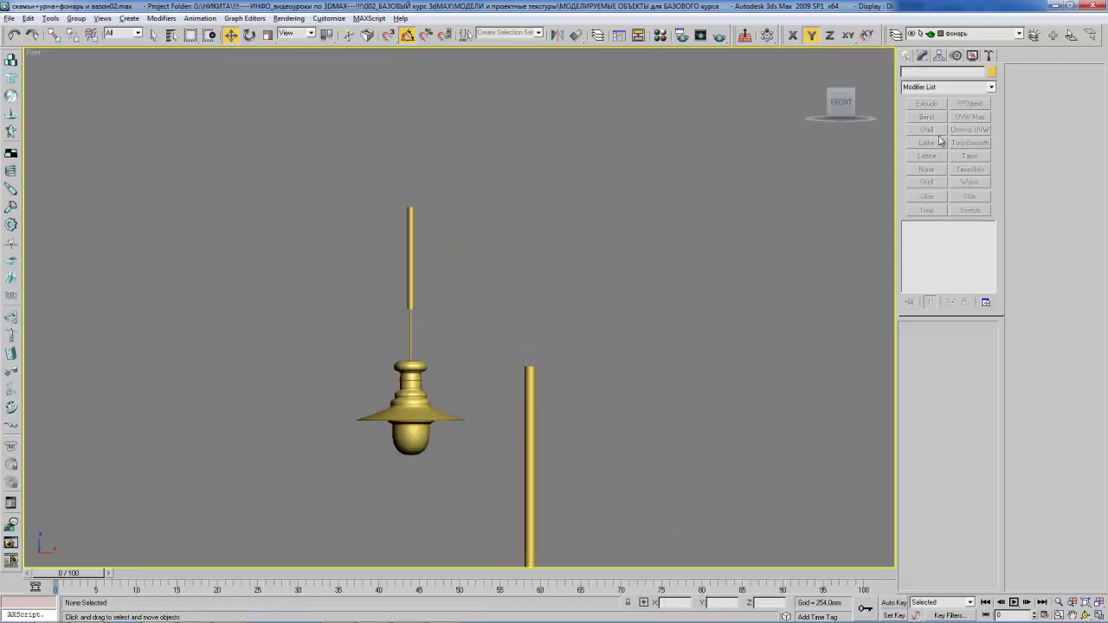
left_click(906, 56)
left_click(923, 74)
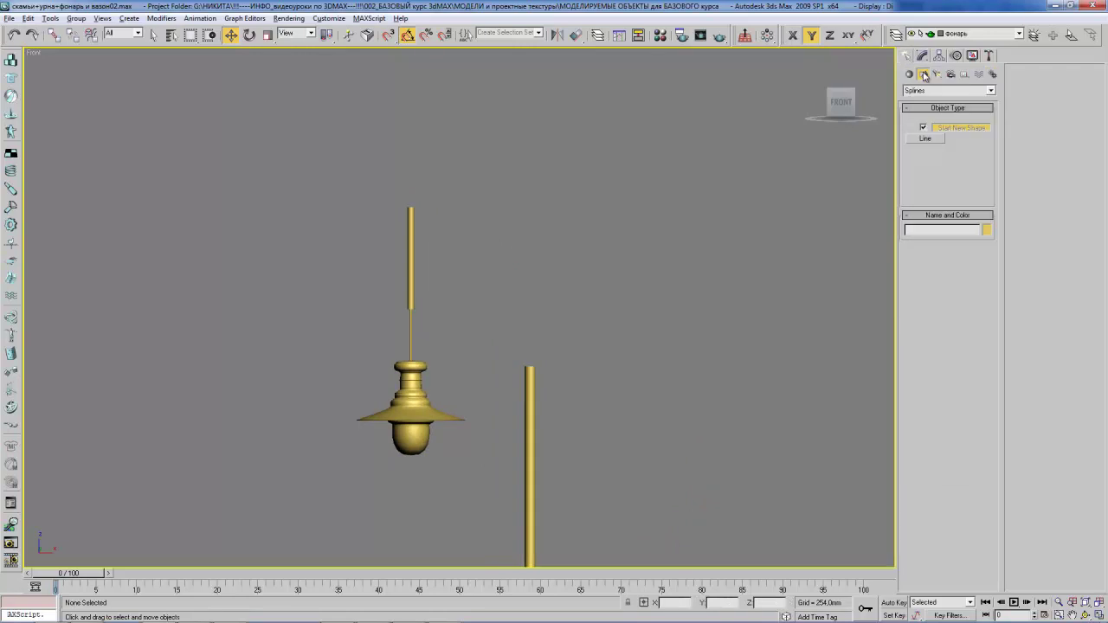
left_click(925, 140)
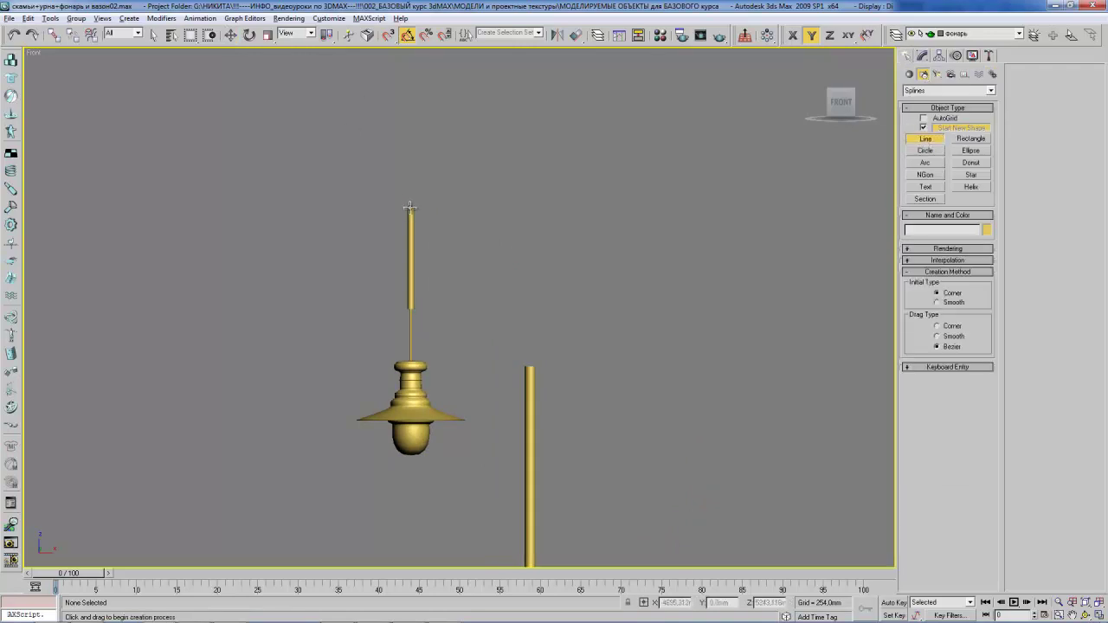
key("alt+Tab")
key("alt+Tab")
key("alt+Tab")
key("alt+Tab")
- Draw the arm line from the lamp rod's top, curving down to the post top
left_click(399, 214)
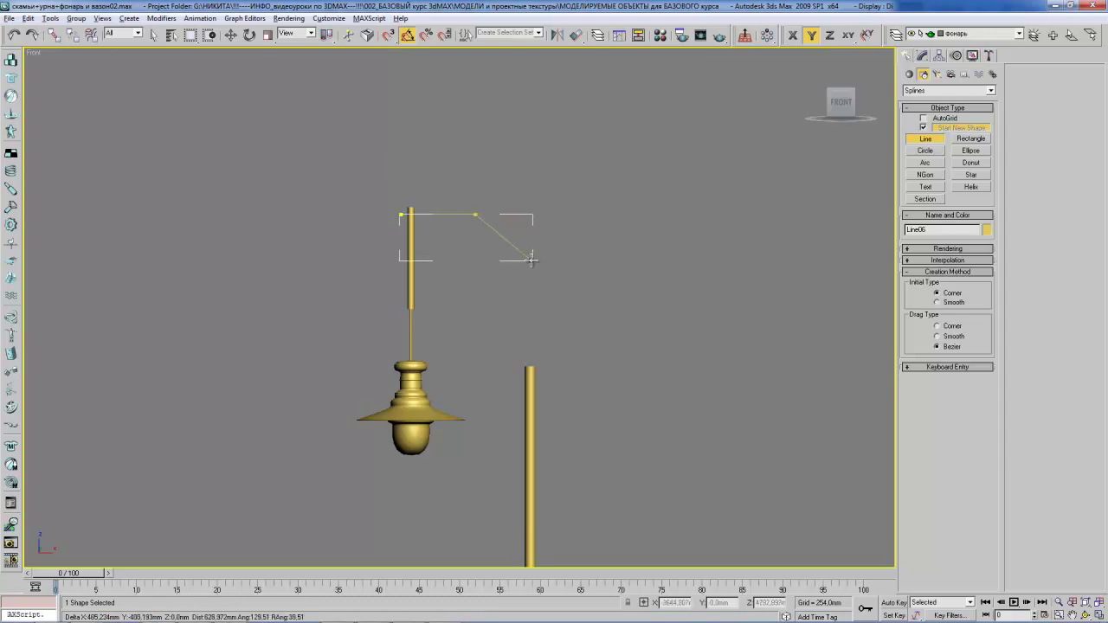
left_click_drag(529, 258, 529, 303)
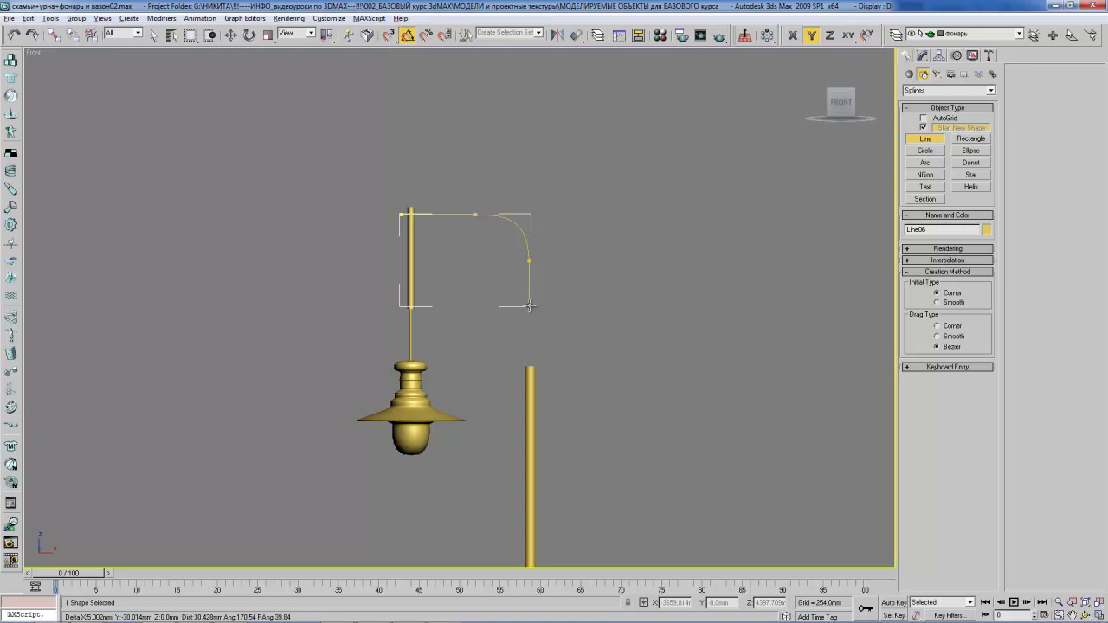
left_click(530, 371)
right_click(554, 295)
key("w")
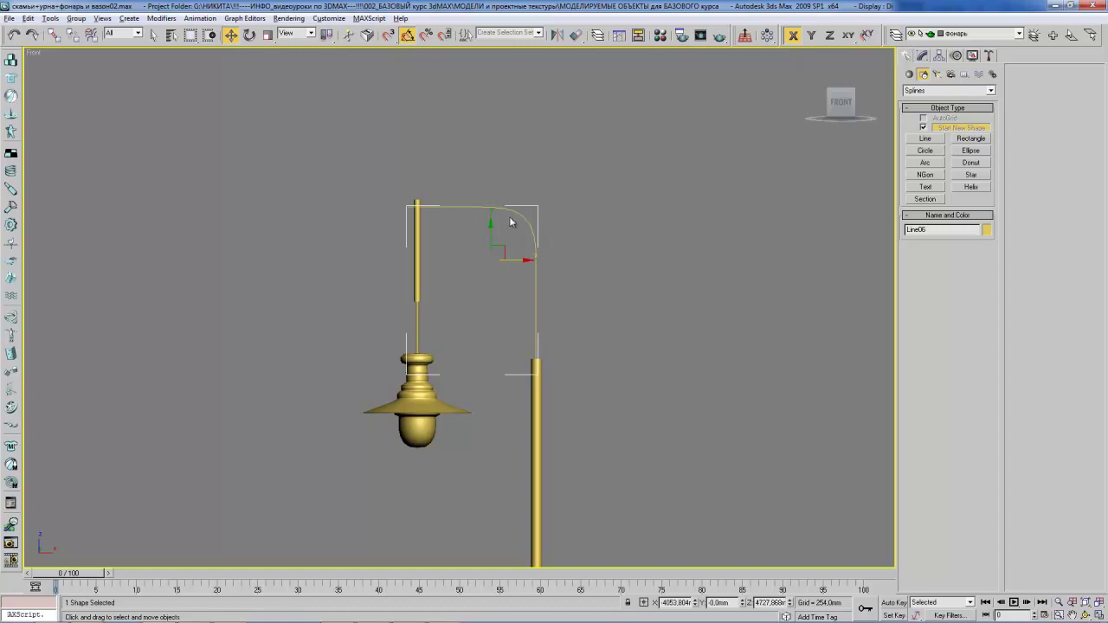
middle_click_drag(510, 214, 518, 214)
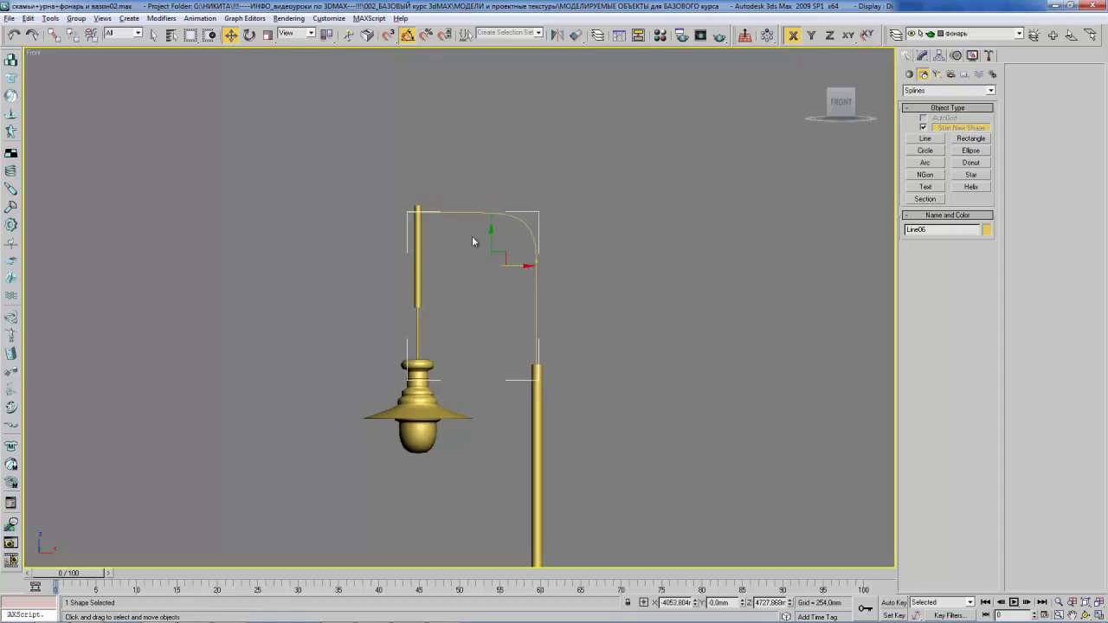
scroll(476, 240, "up", 2)
key("alt+a")
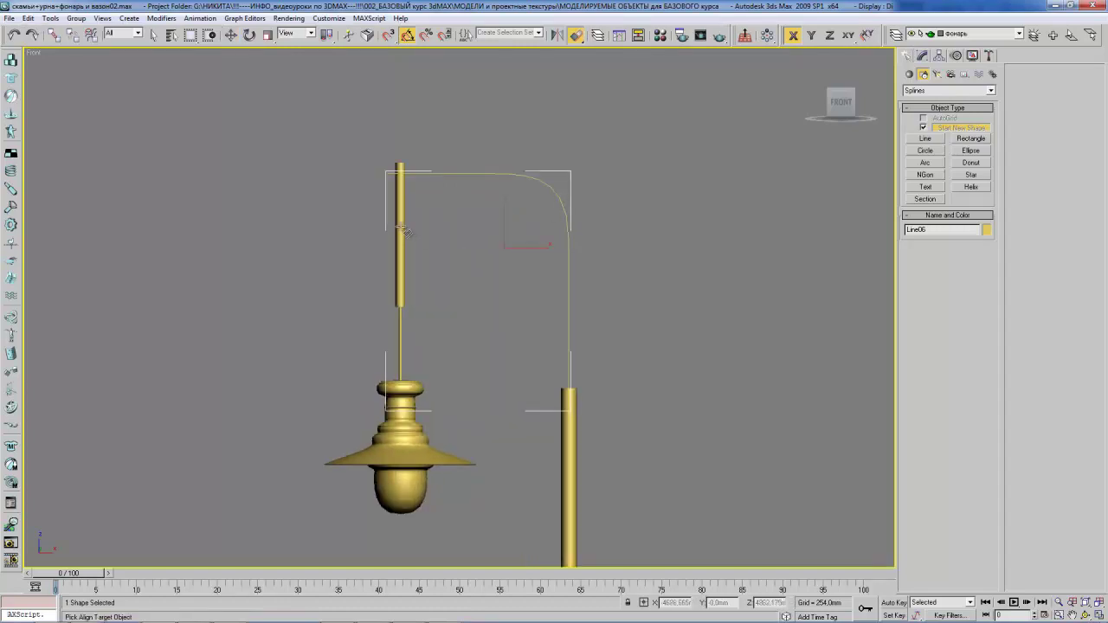
- Align Line06 to the lamp rod and position it to span from rod to post
left_click(401, 230)
left_click(652, 239)
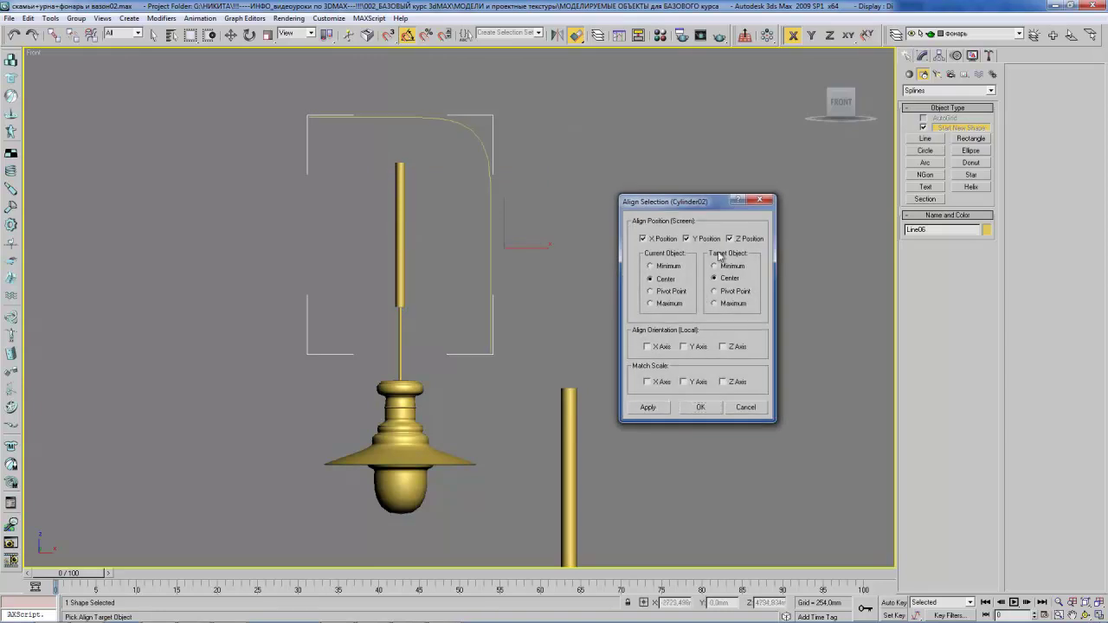
left_click(701, 406)
mouse_move(427, 166)
left_mouse_down()
mouse_move(427, 222)
mouse_move(552, 273)
mouse_move(539, 272)
left_mouse_up()
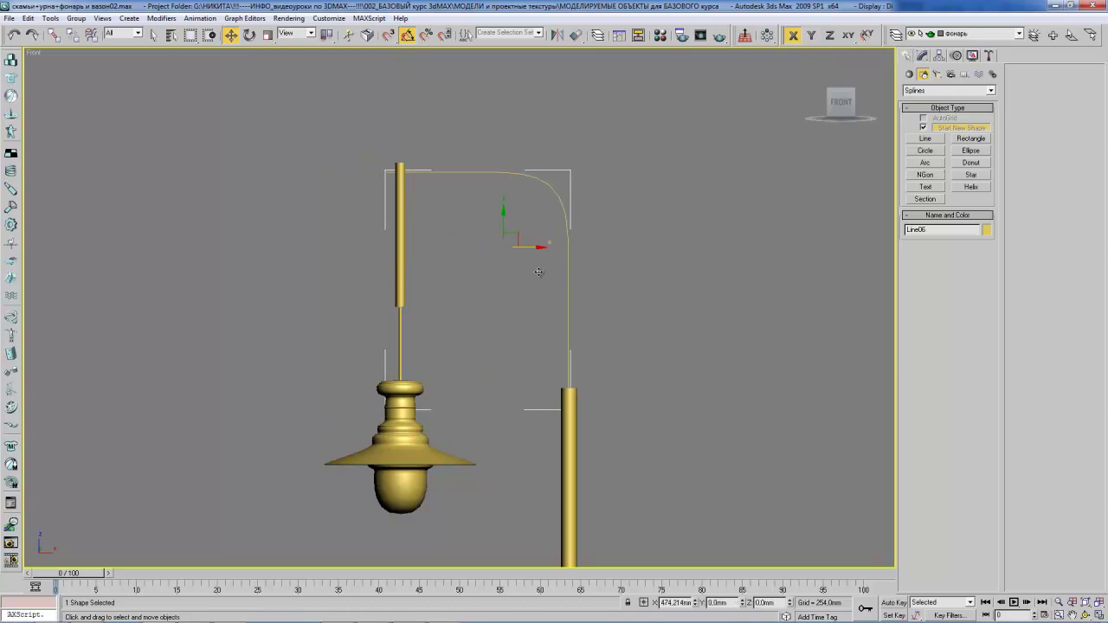
middle_click_drag(576, 289, 483, 268, "alt")
mouse_move(483, 267)
left_mouse_down()
mouse_move(529, 240)
mouse_move(529, 218)
mouse_move(518, 226)
left_mouse_up()
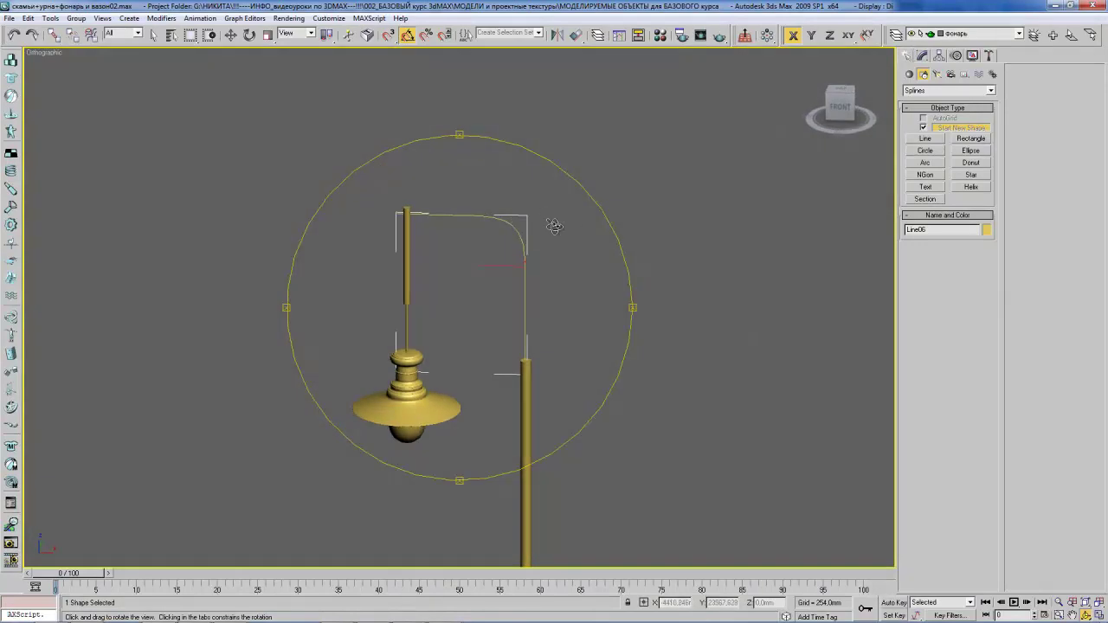
- Make the arm line render as a solid tube about 32.766mm thick
left_click(923, 54)
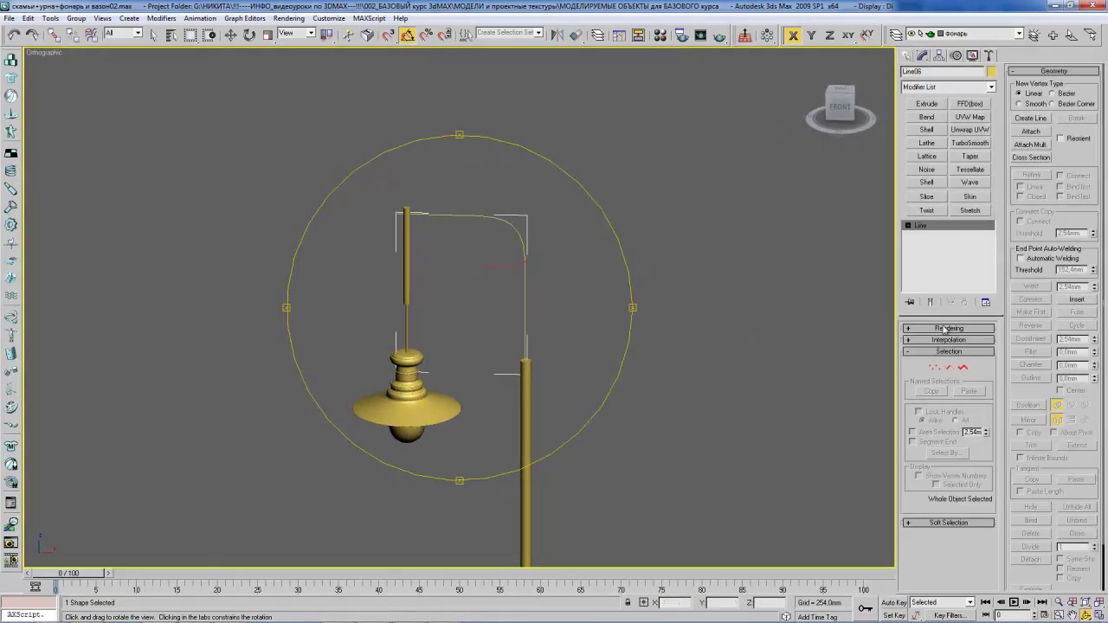
left_click(936, 330)
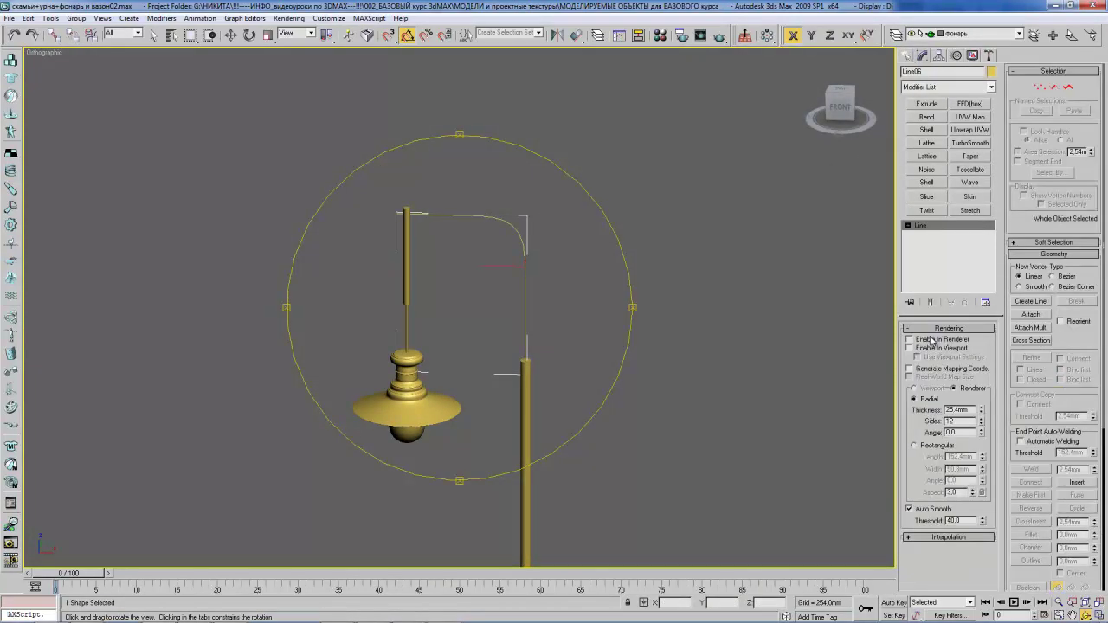
left_click(931, 352)
mouse_move(485, 272)
left_mouse_down()
mouse_move(518, 232)
mouse_move(510, 240)
left_mouse_up()
key("alt+Tab")
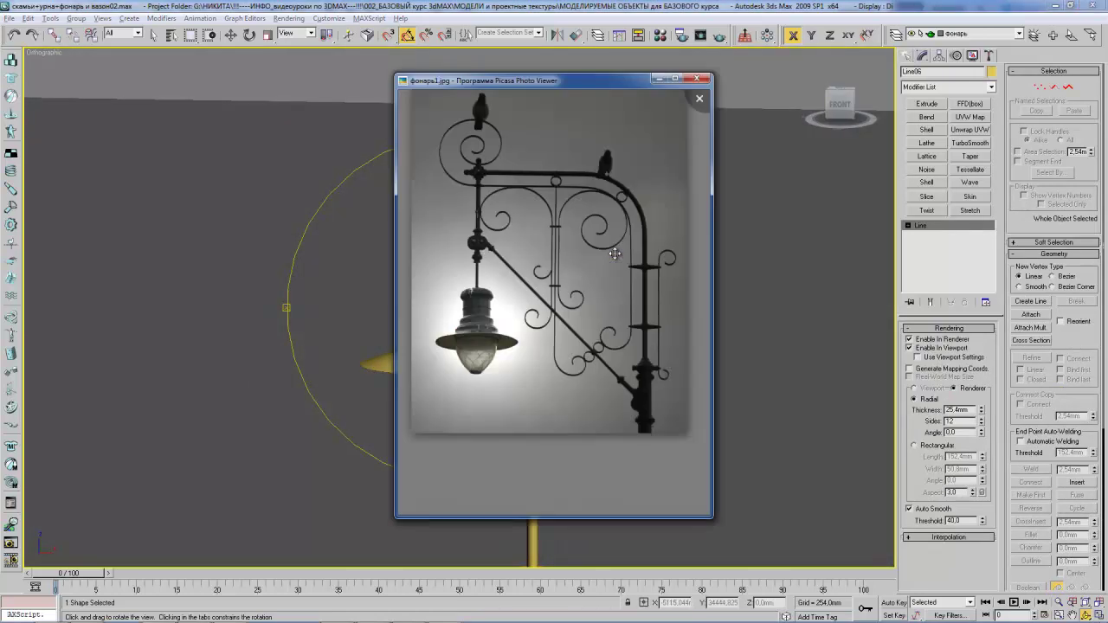
key("alt+Tab")
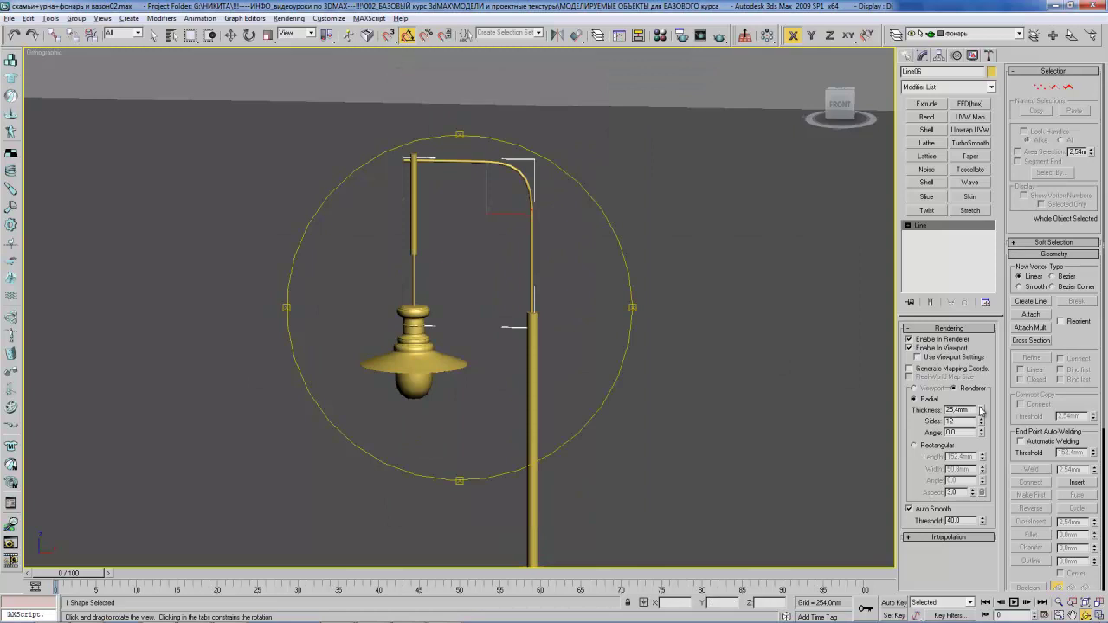
left_click_drag(981, 404, 982, 395)
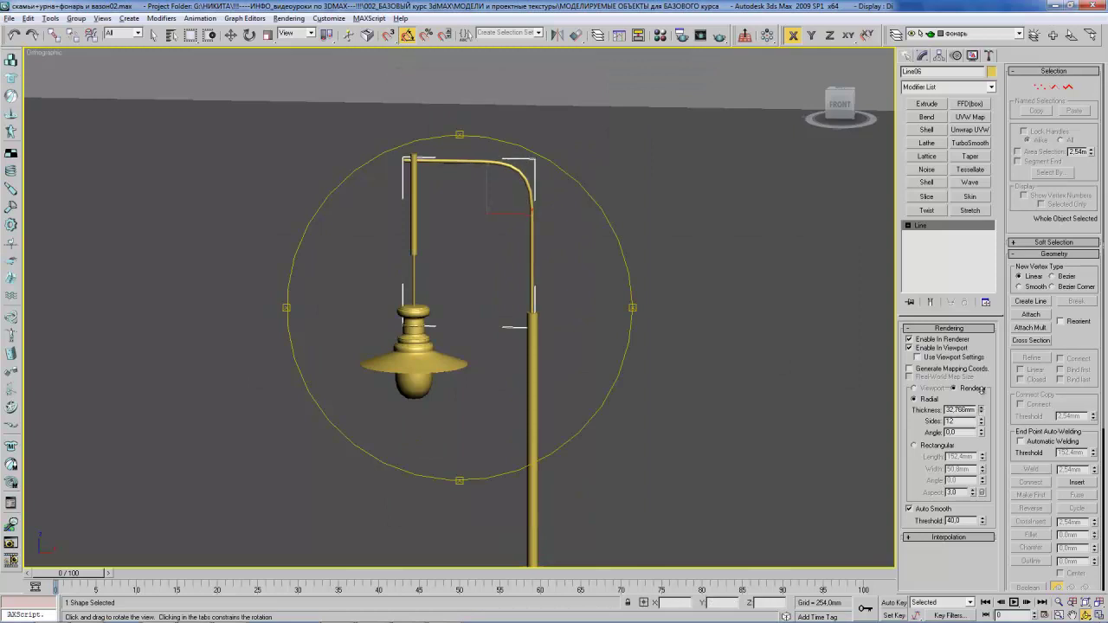
- Clone the post into a short, wider collar and move it to the post base
scroll(505, 289, "down", 2)
scroll(505, 289, "down", 1)
scroll(505, 289, "down", 2)
scroll(505, 290, "down", 1)
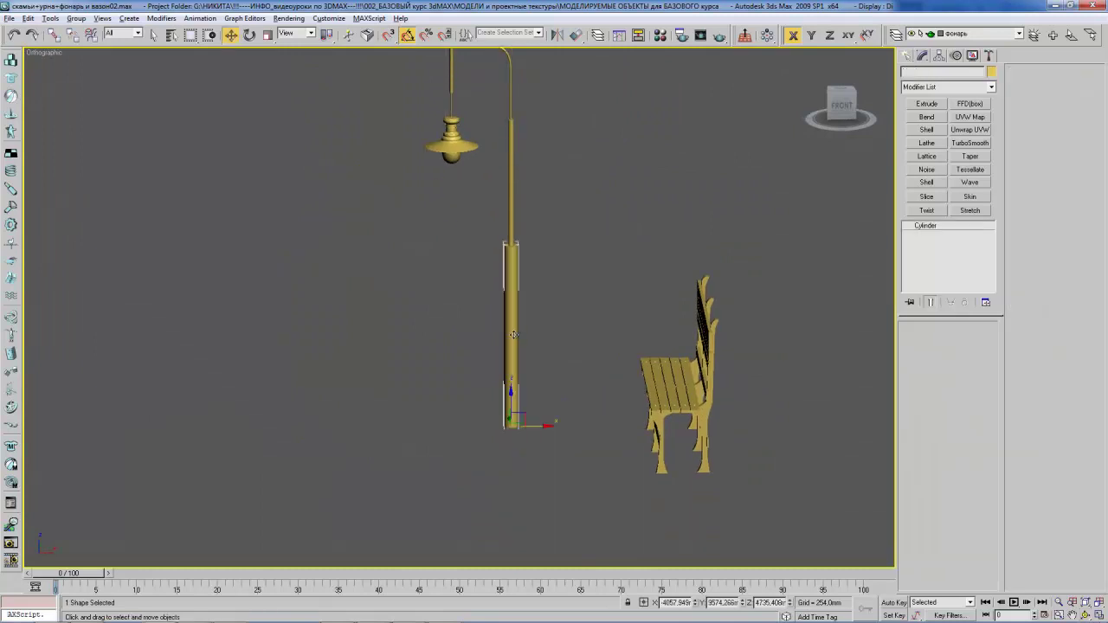
left_click(513, 334)
left_click_drag(511, 392, 511, 372, "shift")
left_click(555, 364)
left_click_drag(989, 356, 986, 413)
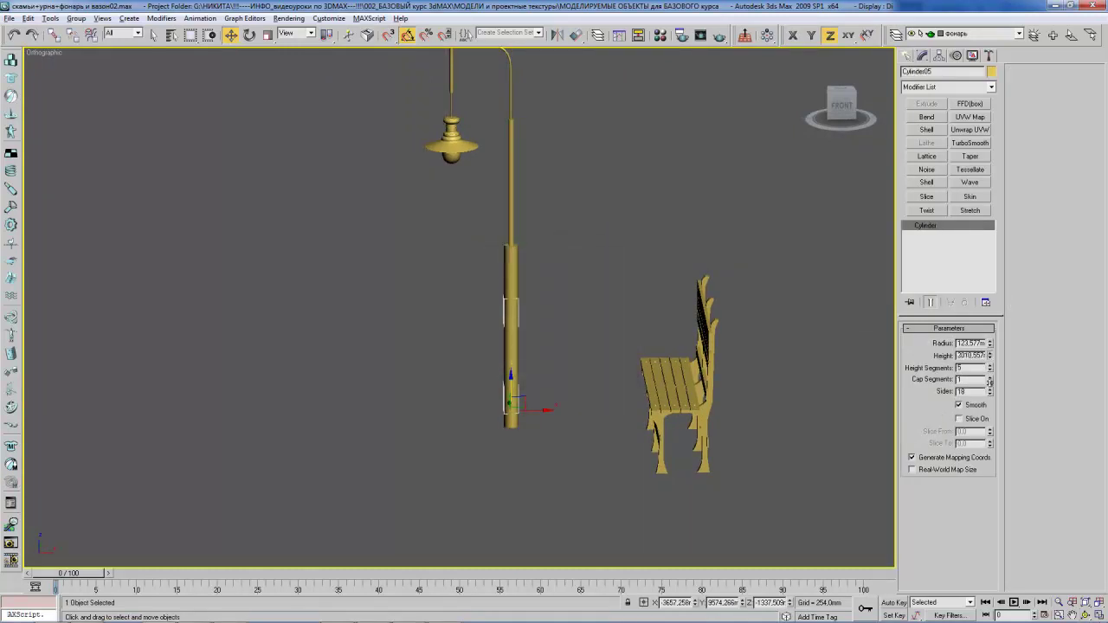
left_click_drag(990, 344, 989, 320)
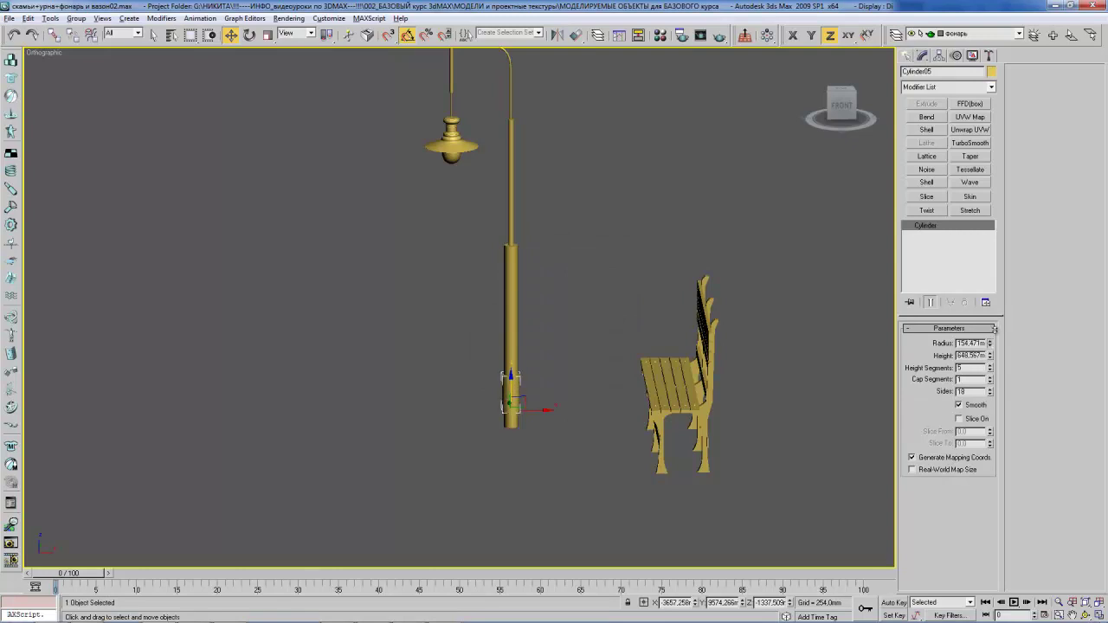
left_click_drag(511, 377, 510, 411)
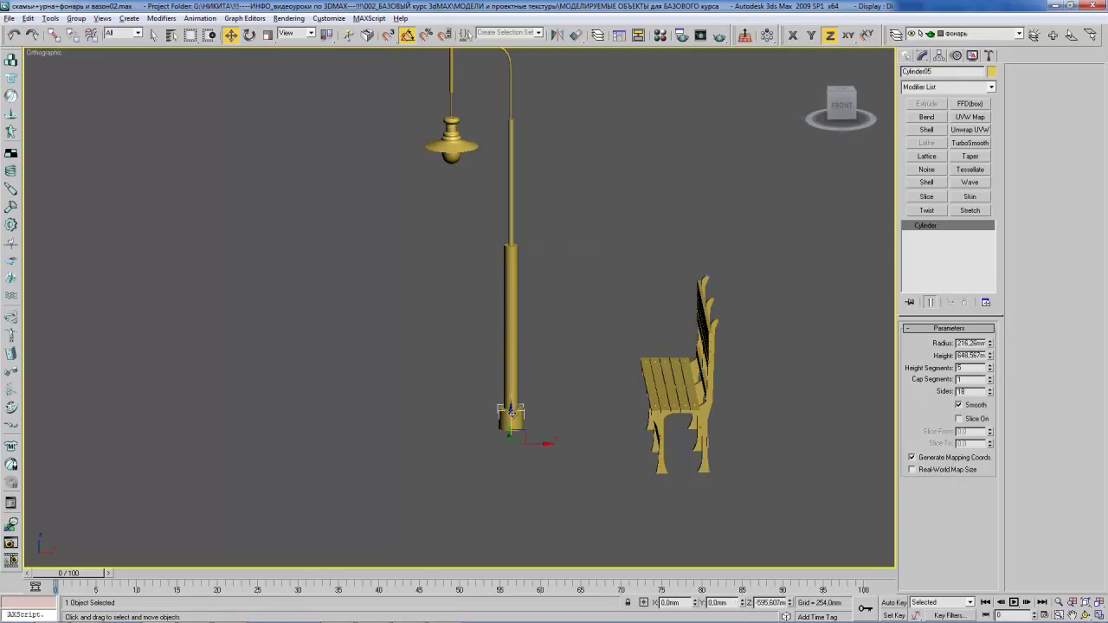
- Clone the collar into a thin base disc and widen it to 414.83mm radius
middle_click_drag(586, 361, 507, 311, "alt")
scroll(502, 307, "up", 3)
scroll(516, 399, "up", 3)
left_click_drag(516, 399, 511, 313, "shift")
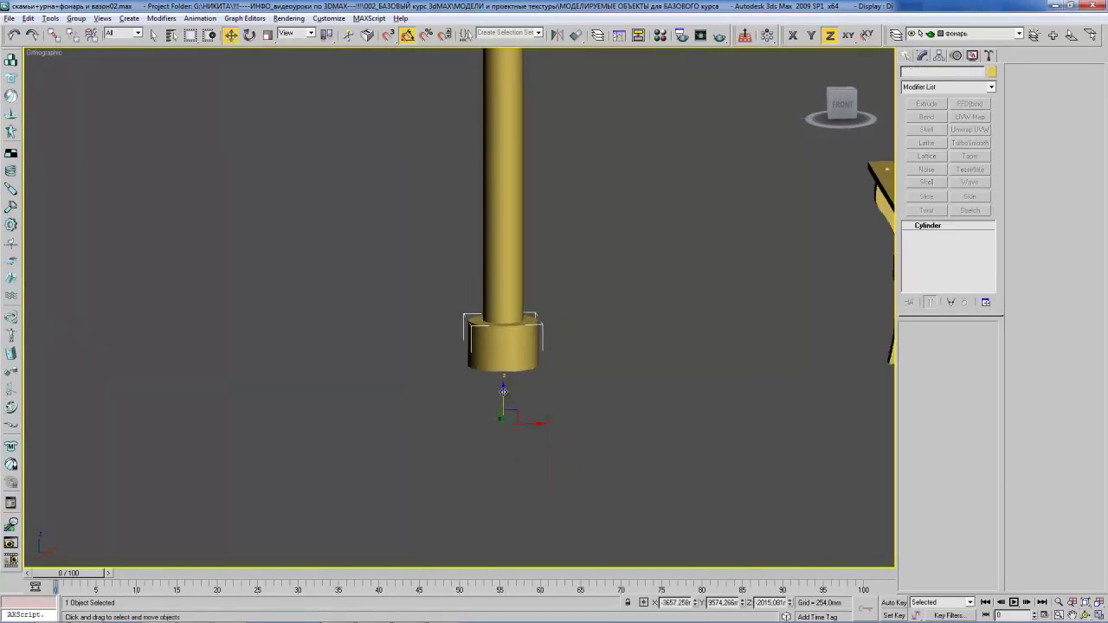
left_click(557, 366)
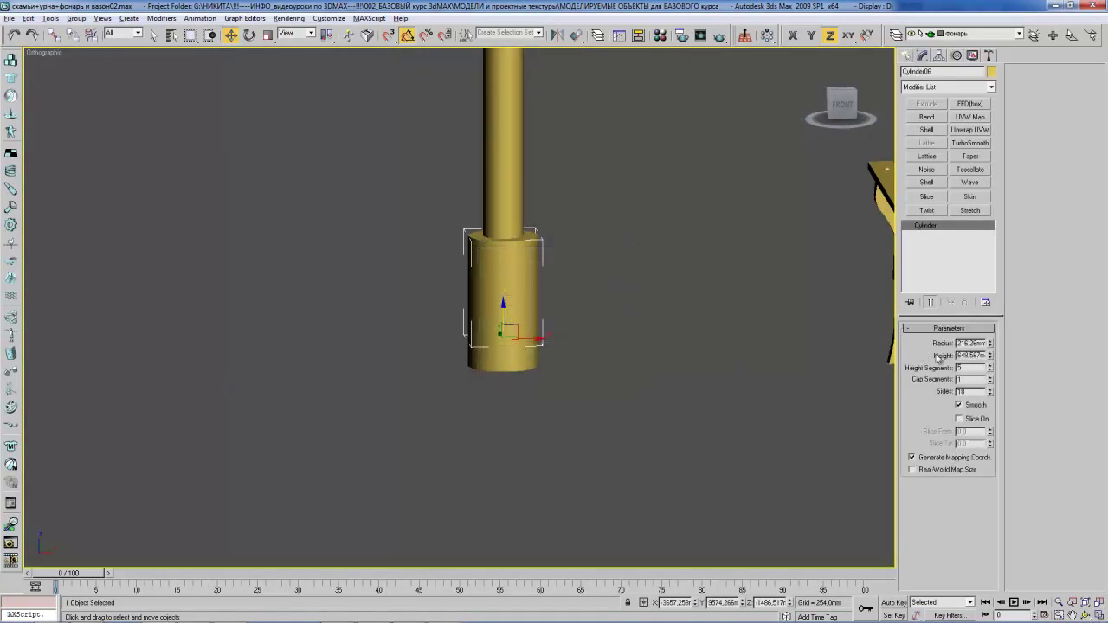
left_click_drag(991, 359, 986, 404)
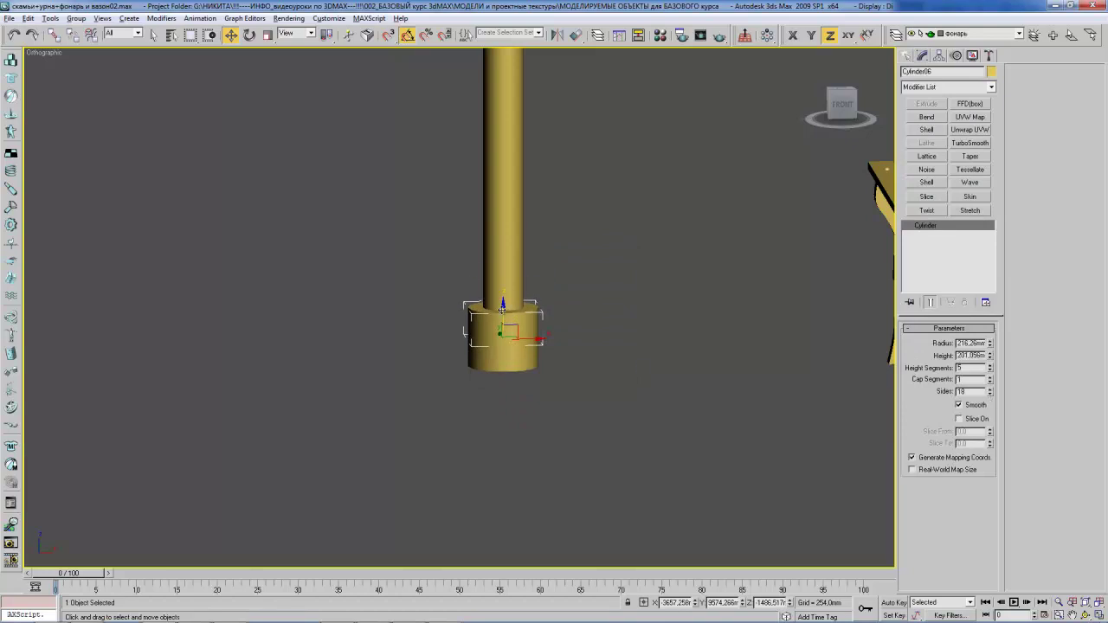
left_click_drag(502, 307, 502, 342)
left_click_drag(989, 348, 998, 322)
key("ctrl+r")
mouse_move(578, 251)
left_mouse_down()
mouse_move(535, 245)
mouse_move(707, 318)
left_mouse_up()
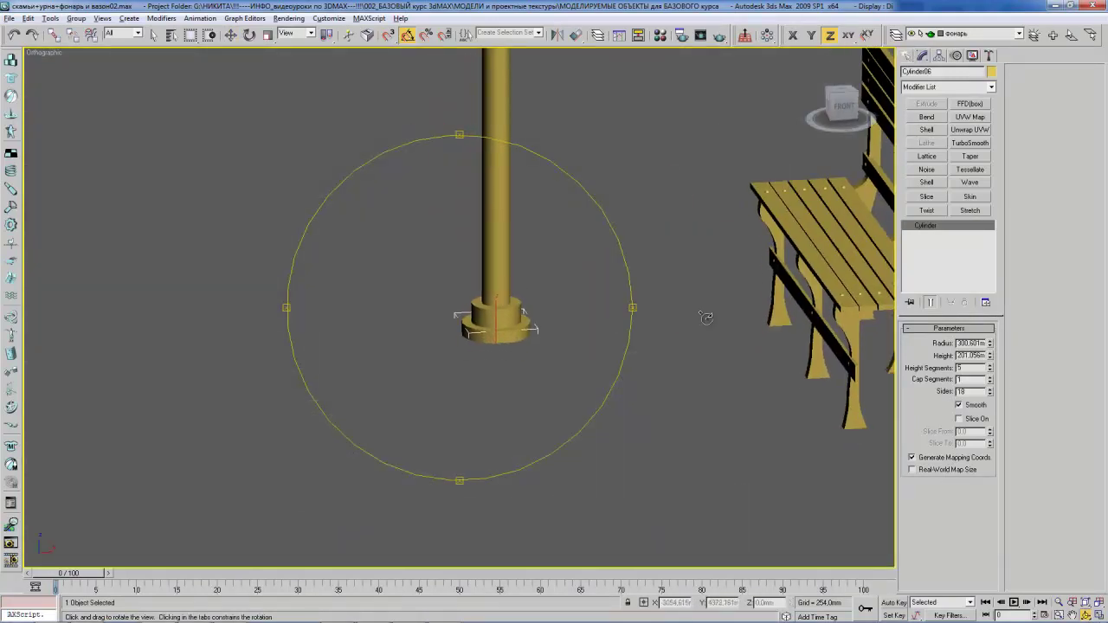
left_click_drag(989, 346, 989, 329)
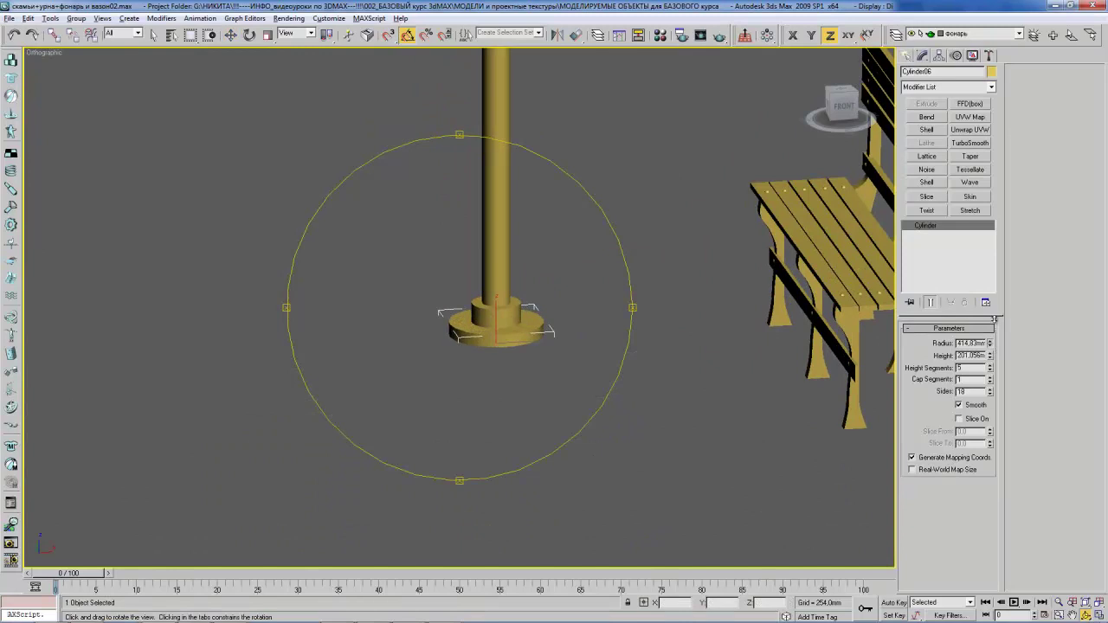
left_click_drag(737, 324, 496, 275)
scroll(496, 274, "down", 5)
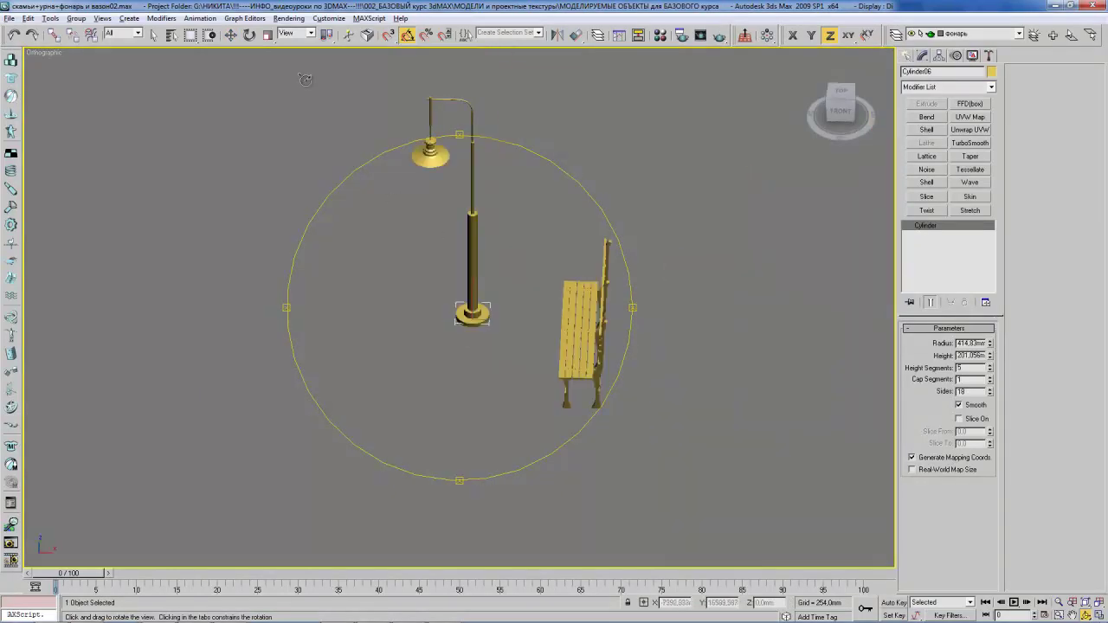
- Lower the base disc slightly and select the small cylinder on the base
mouse_move(528, 225)
left_mouse_down()
mouse_move(468, 284)
mouse_move(487, 257)
left_mouse_up()
scroll(482, 346, "up", 3)
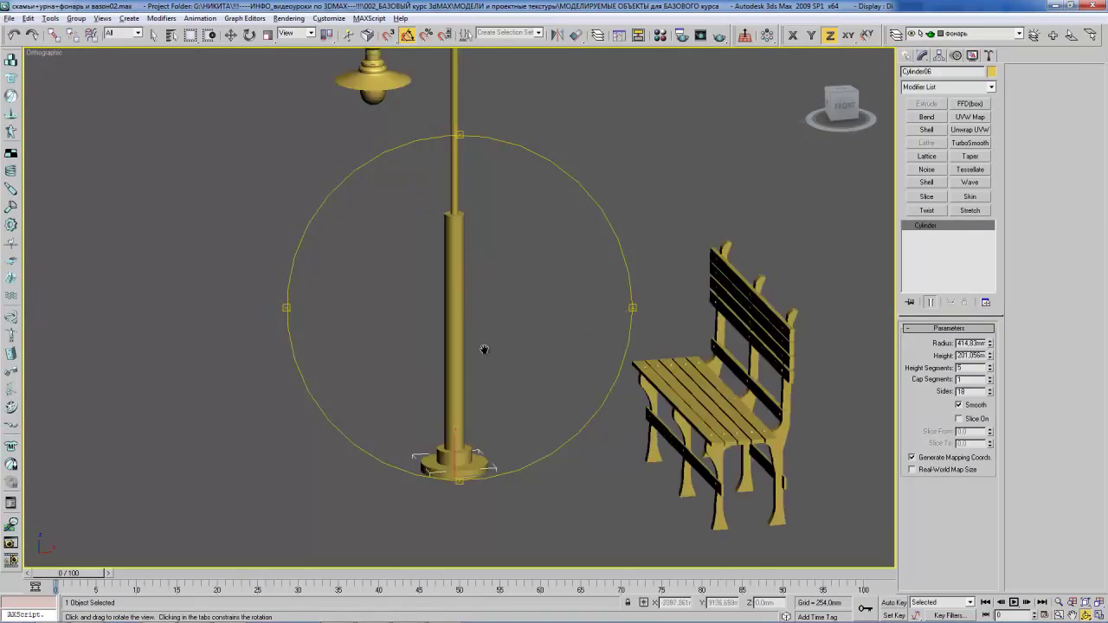
scroll(476, 355, "up", 2)
key("w")
left_click_drag(465, 362, 463, 366)
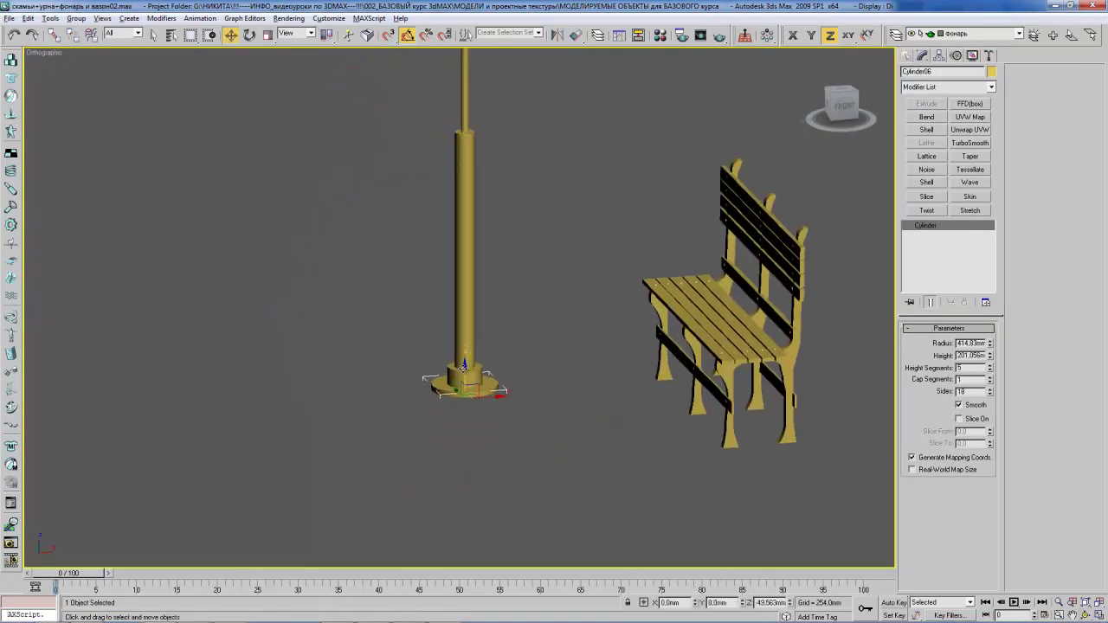
left_click(468, 374)
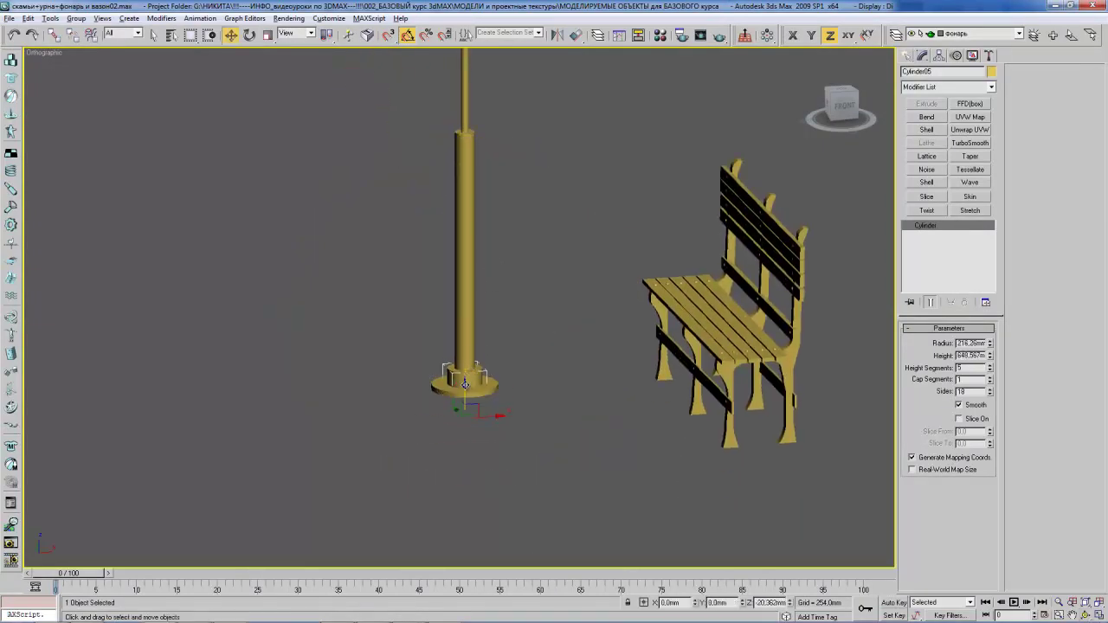
key("ctrl+r")
mouse_move(548, 331)
left_mouse_down()
mouse_move(512, 309)
mouse_move(463, 320)
left_mouse_up()
right_click(464, 320)
- Make the lower pole cylinder thinner from a near-front view
left_click(456, 159)
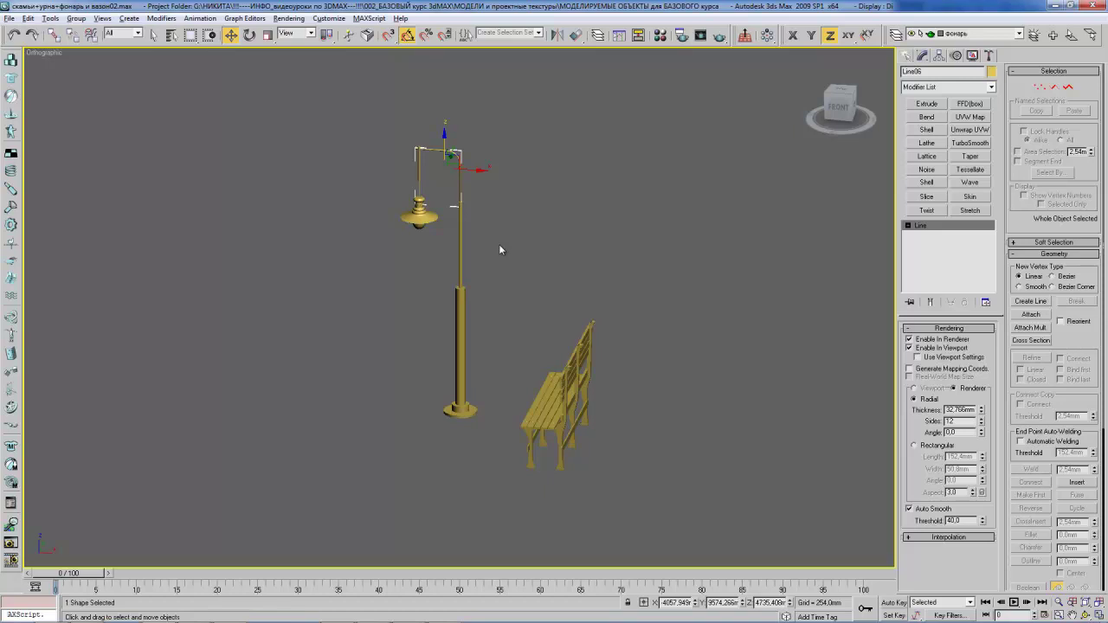
mouse_move(454, 256)
middle_mouse_down("alt")
mouse_move(564, 248)
mouse_move(513, 222)
middle_mouse_up("alt")
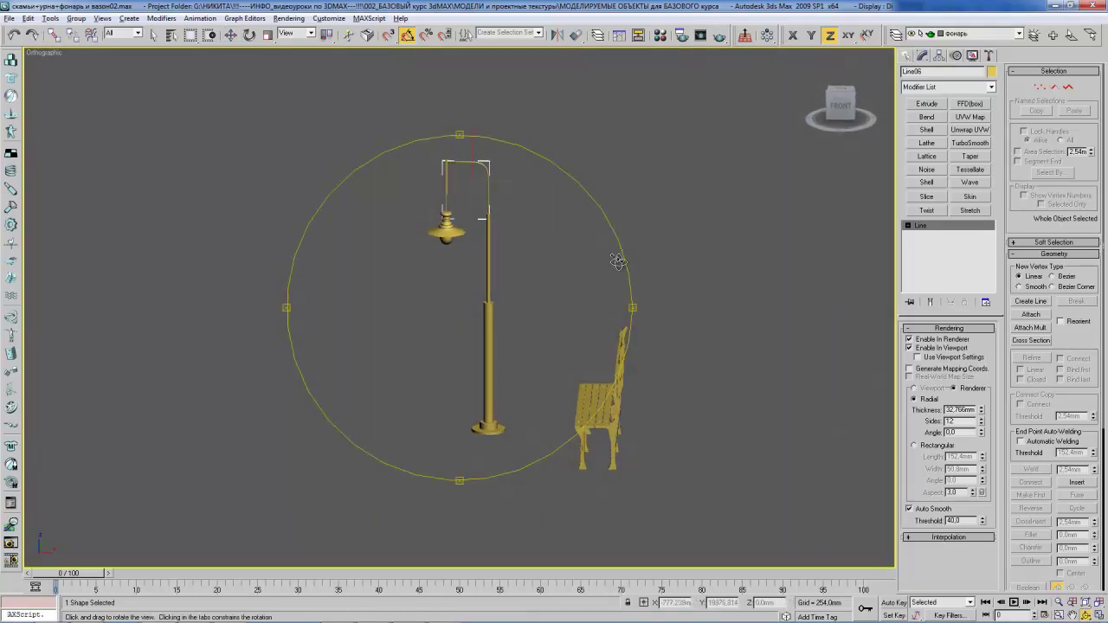
key("w")
left_click(490, 321)
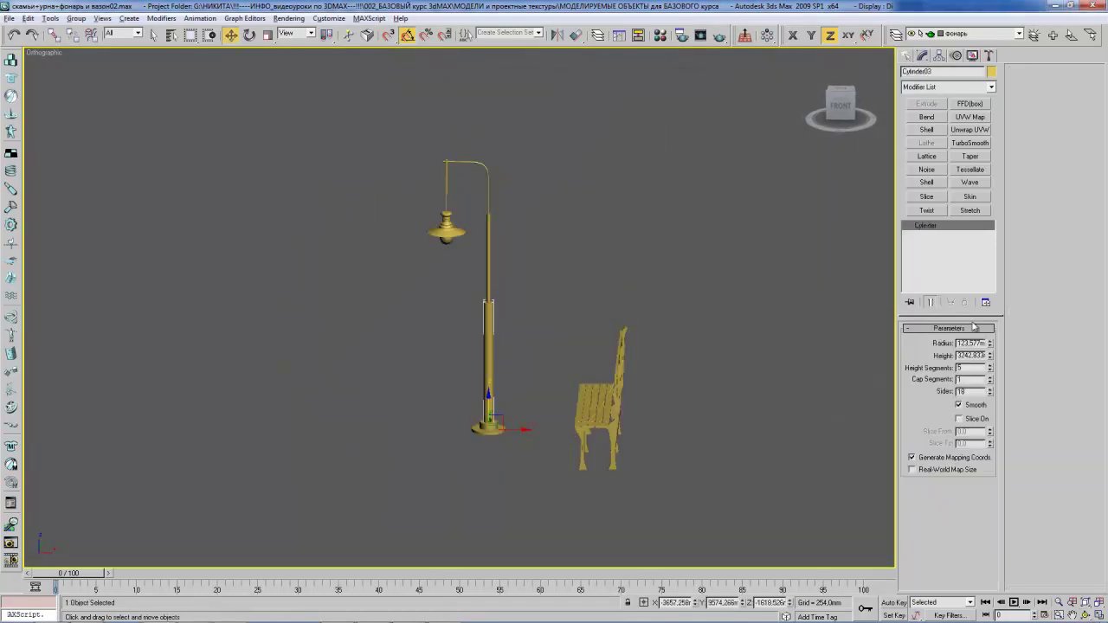
left_click_drag(989, 346, 992, 364)
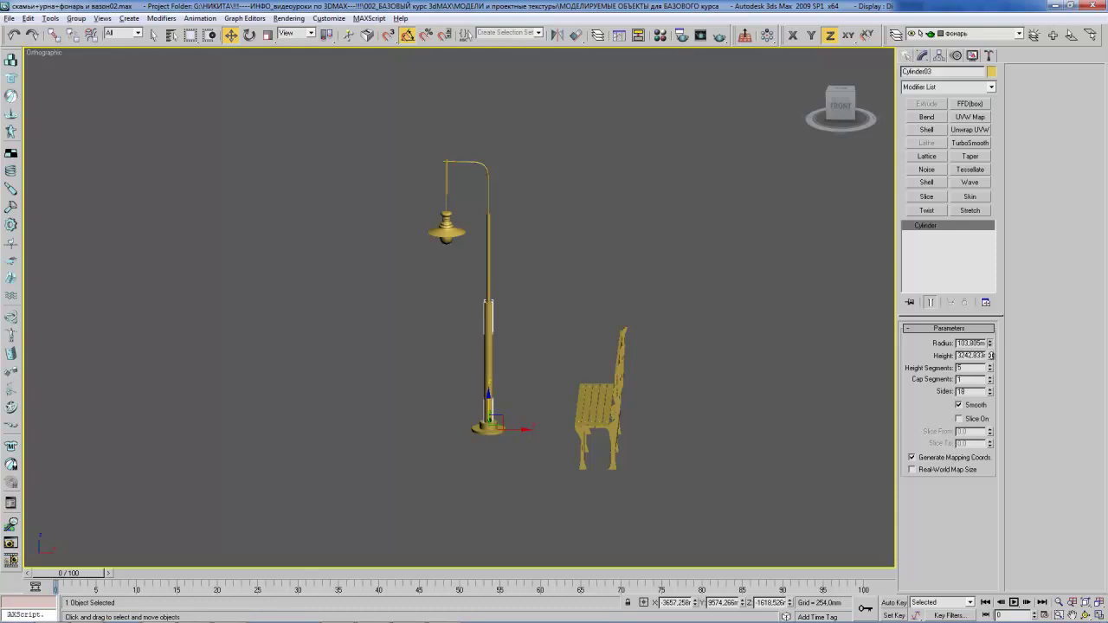
left_click(488, 262)
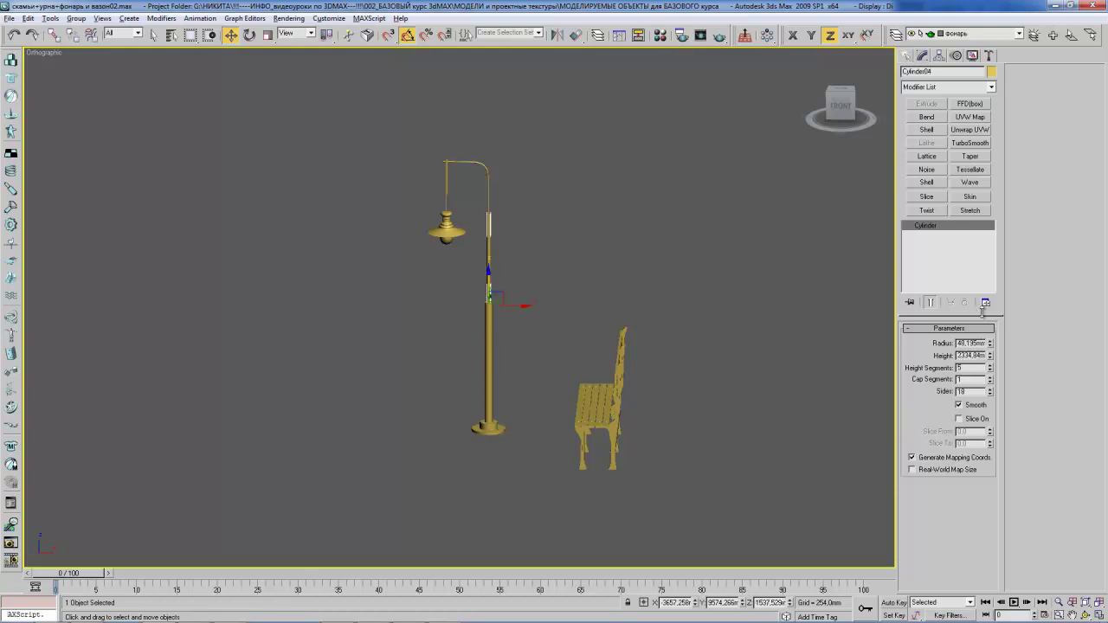
- Frame the lamp head and compare it with the reference photo
left_click(563, 217)
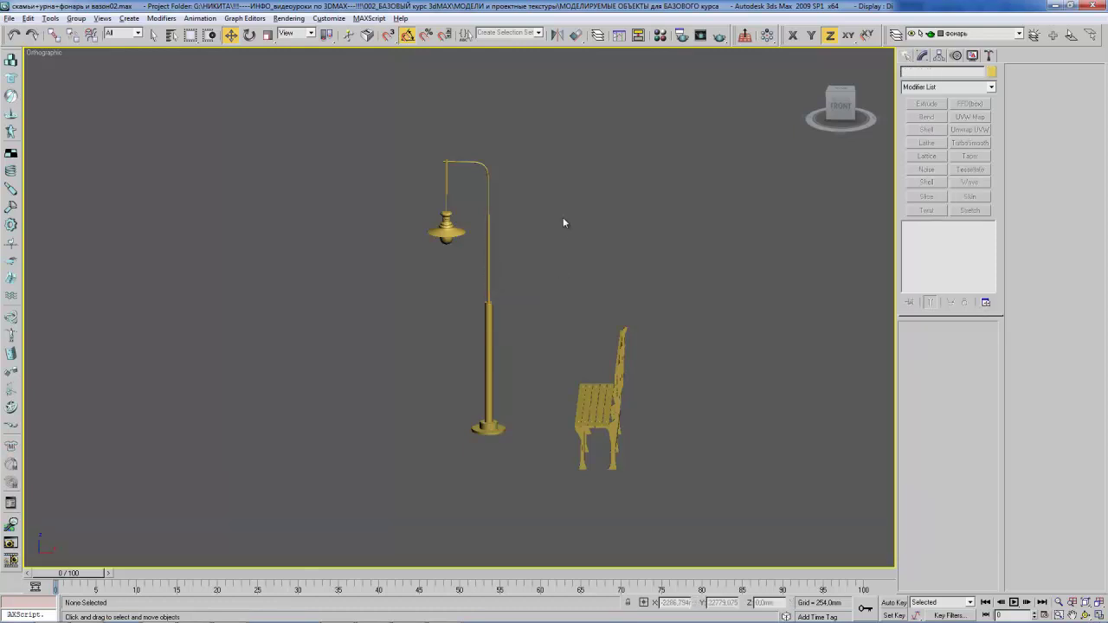
scroll(545, 228, "up", 1)
scroll(532, 224, "up", 3)
middle_click_drag(532, 227, 531, 330)
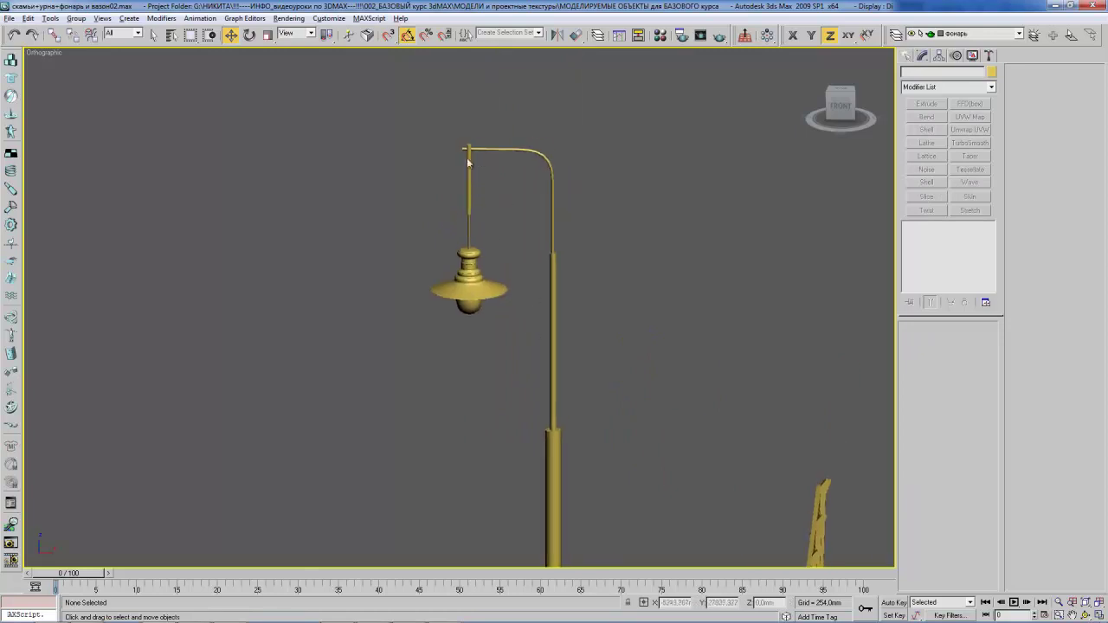
key("alt+Tab")
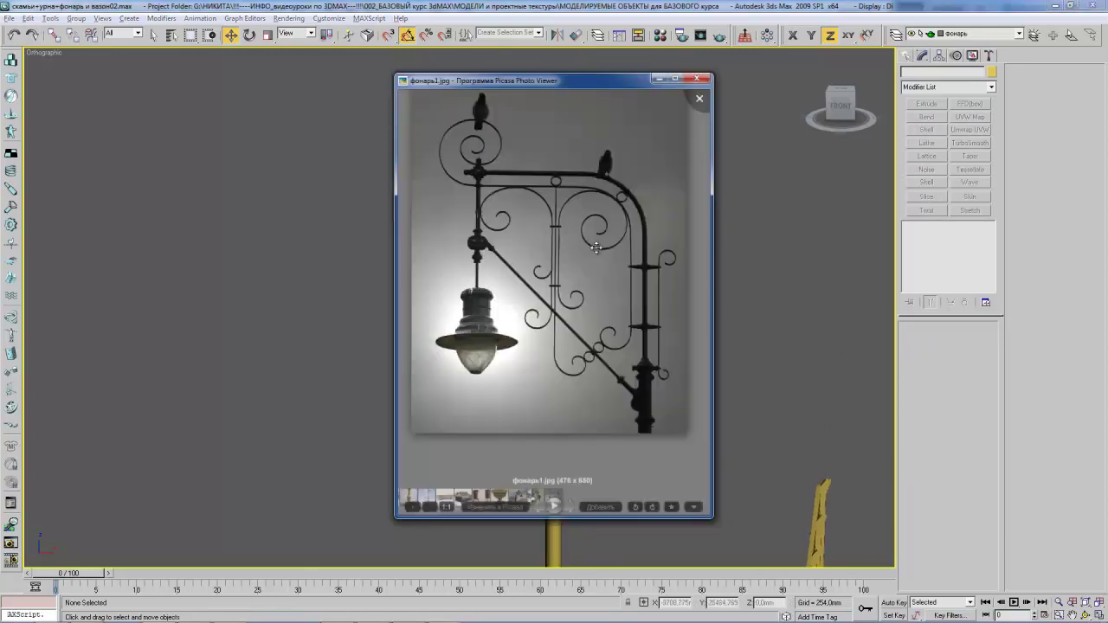
key("alt+Tab")
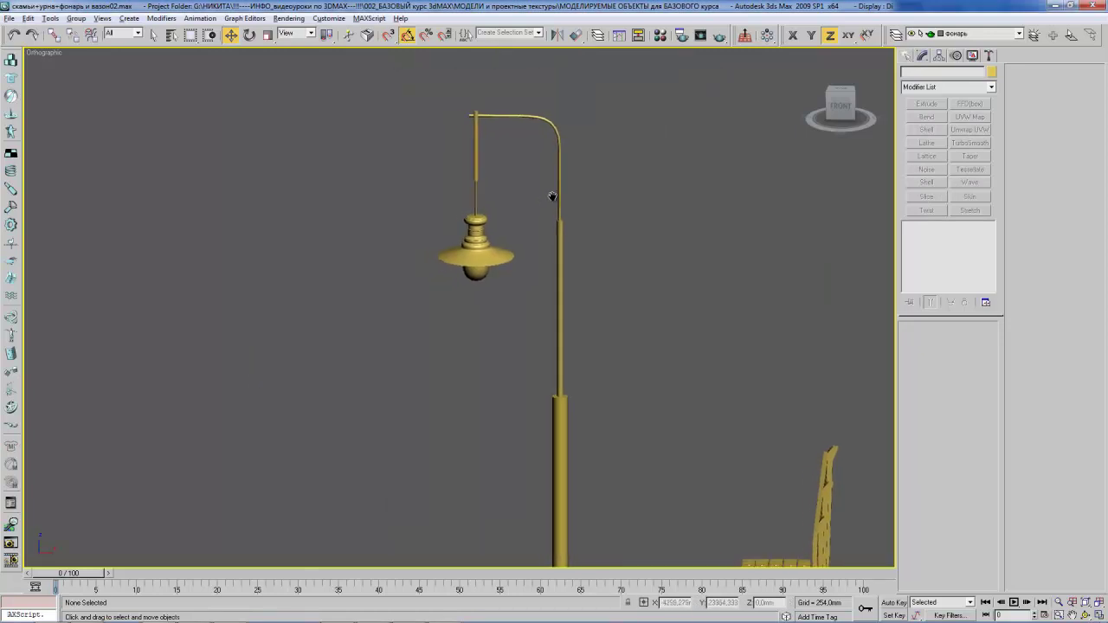
scroll(646, 243, "down", 3)
key("alt+Tab")
key("alt+Tab")
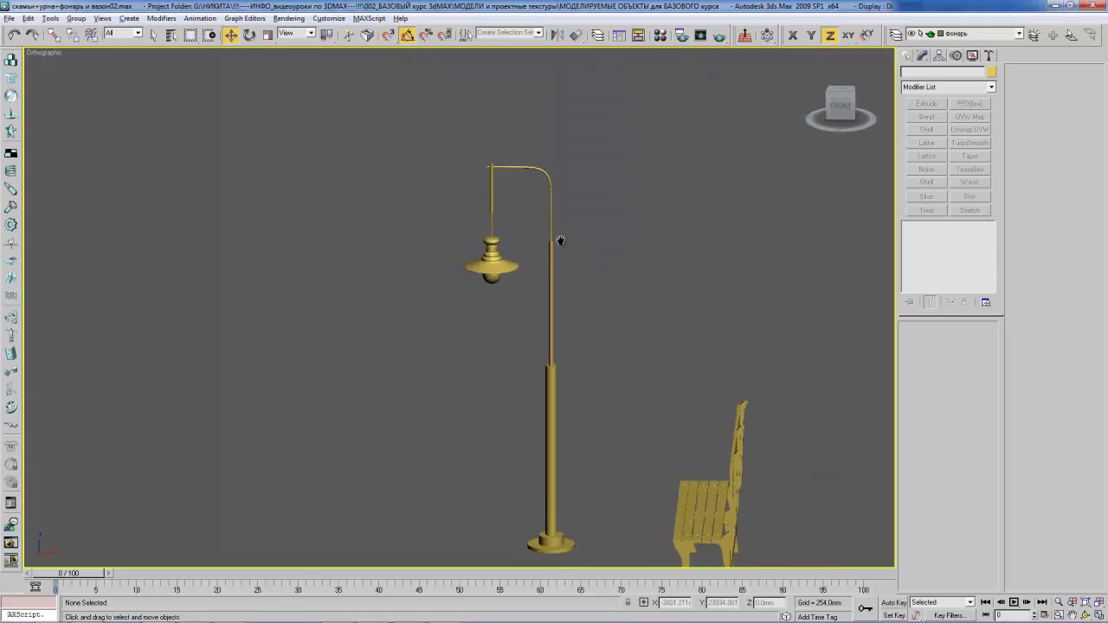
- In the Front view, move the lamp head and rod to hang under the arm's end
key("f")
scroll(549, 234, "down", 5)
scroll(573, 270, "up", 2)
scroll(573, 271, "up", 5)
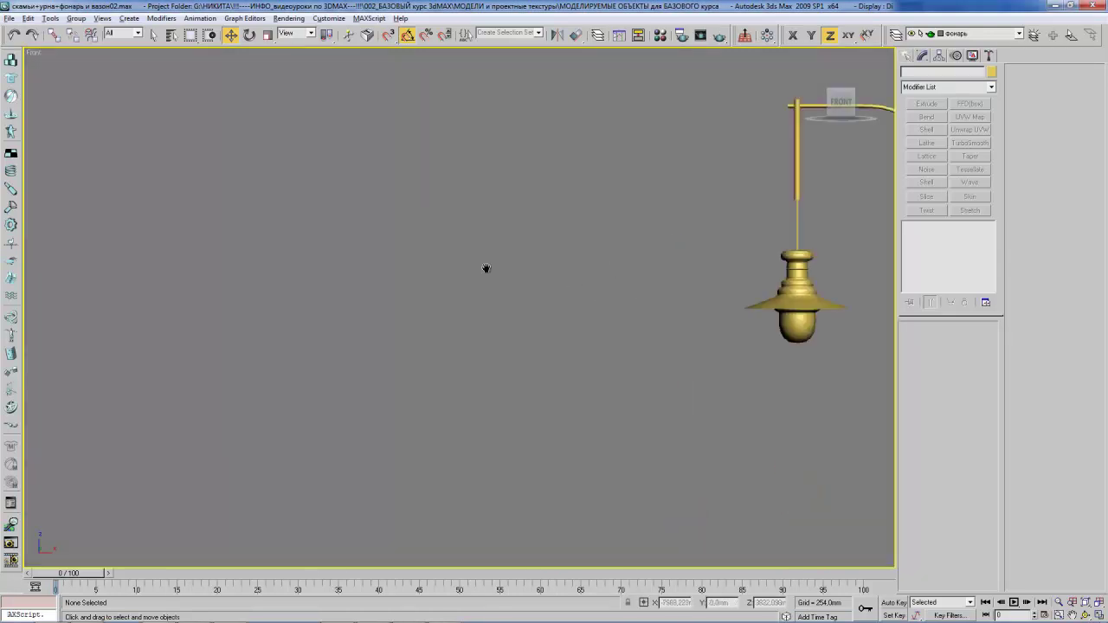
middle_click_drag(486, 269, 264, 244)
left_click_drag(509, 114, 613, 314)
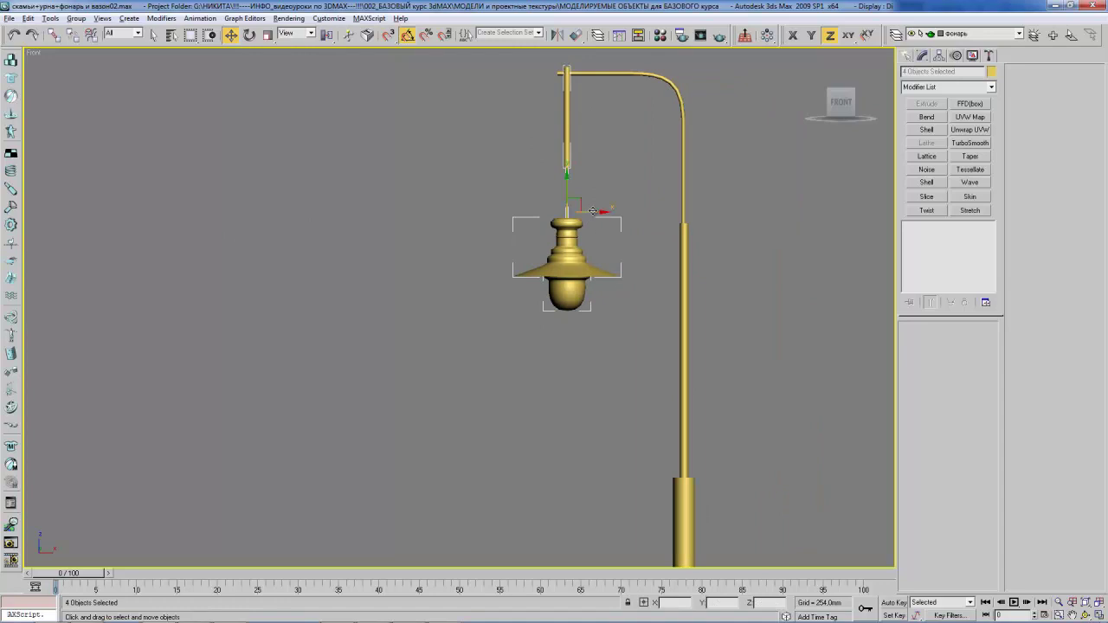
left_click_drag(592, 210, 543, 211)
middle_click_drag(574, 85, 544, 168)
left_click_drag(526, 327, 547, 167)
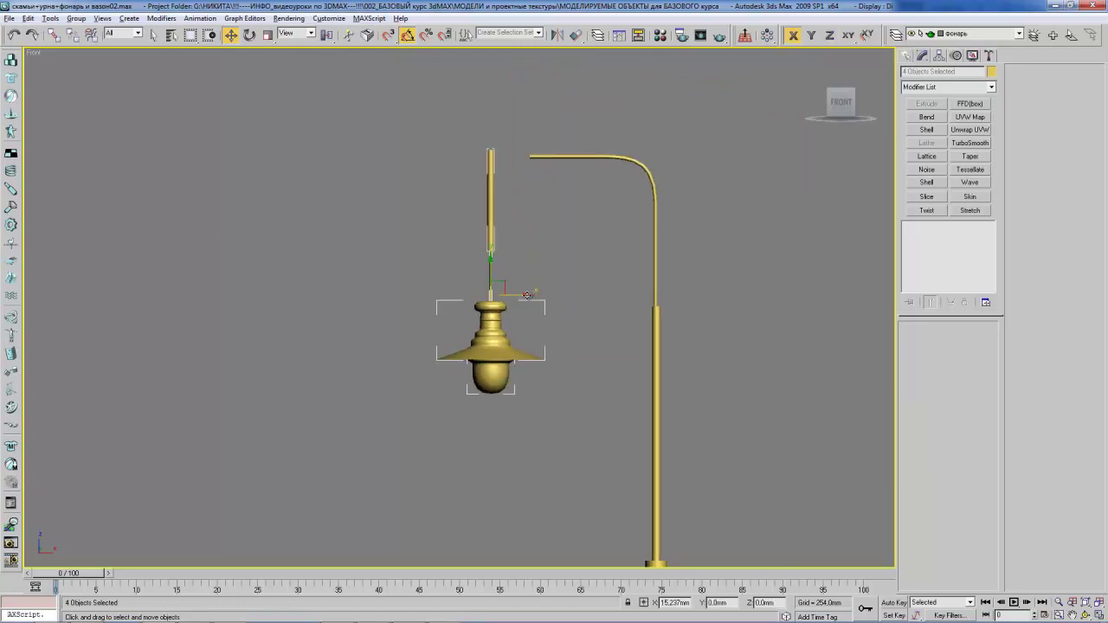
- Move the arm's end vertex left so it reaches slightly past the rod
left_click(547, 160)
key("1")
left_click(532, 157)
left_click_drag(544, 157, 526, 158)
scroll(526, 158, "down", 2)
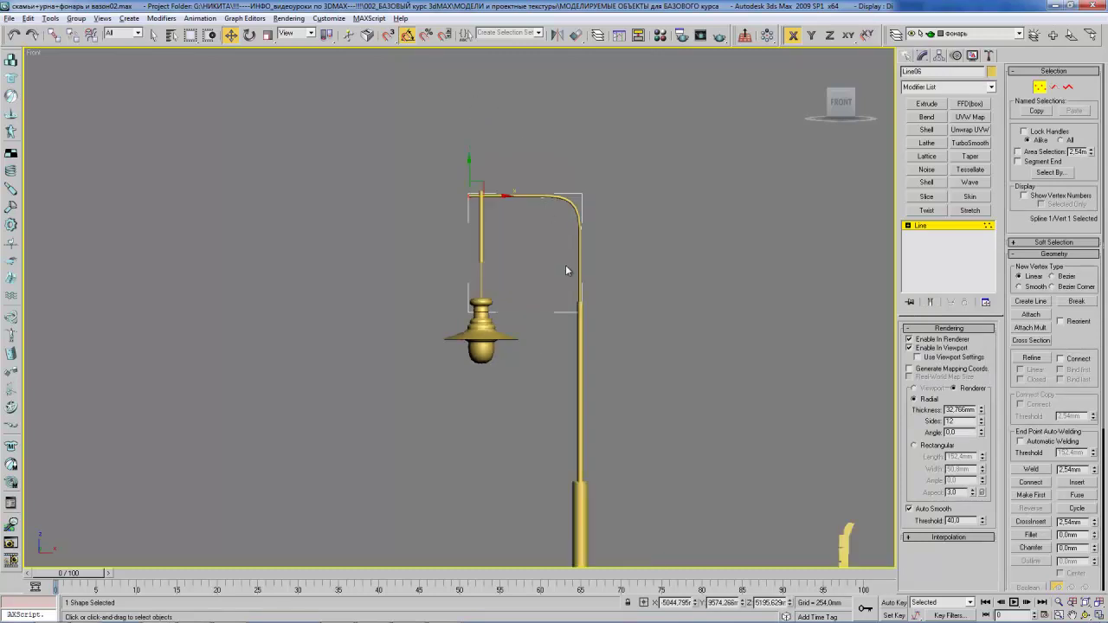
middle_click_drag(566, 268, 555, 238)
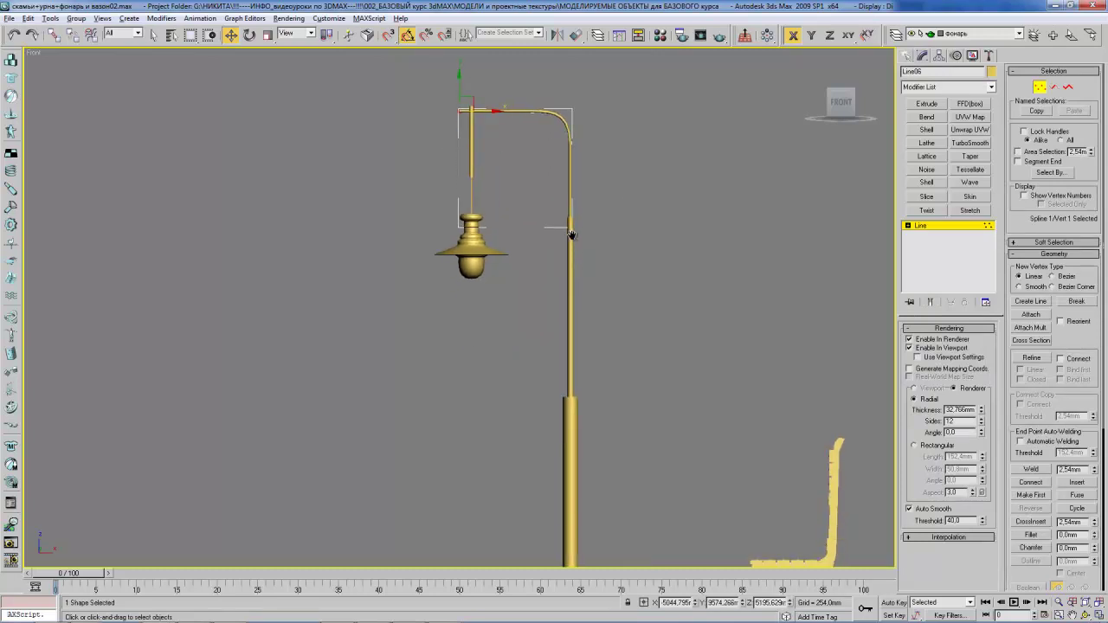
scroll(606, 260, "down", 2)
mouse_move(603, 268)
middle_mouse_down()
mouse_move(608, 230)
mouse_move(607, 326)
middle_mouse_up()
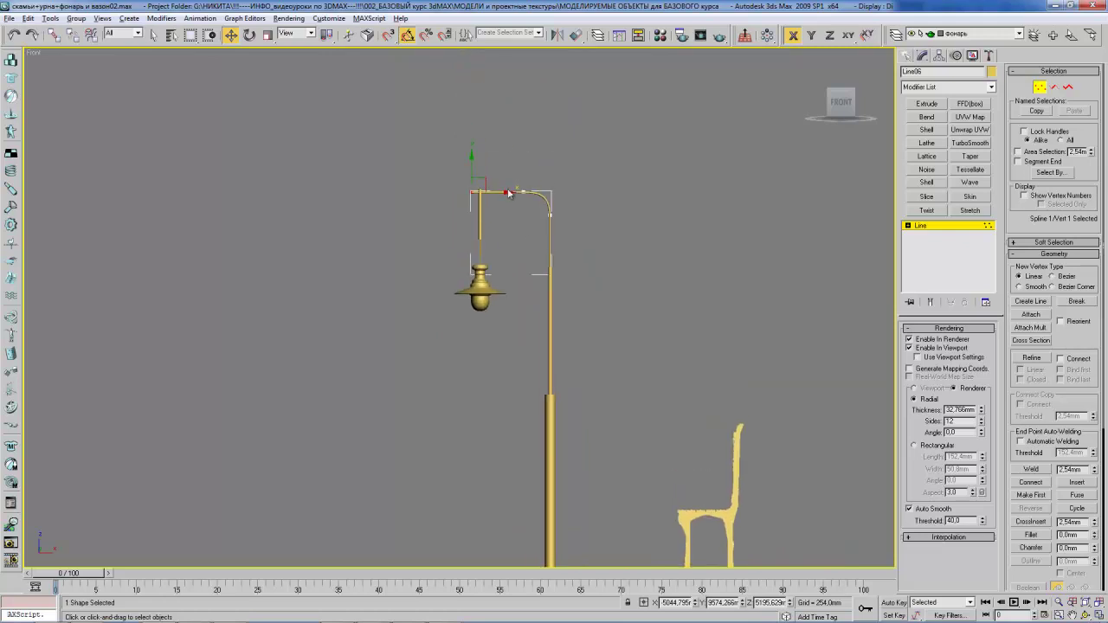
- Exit vertex editing and compare the assembled lamp with the reference photo
key("alt+Tab")
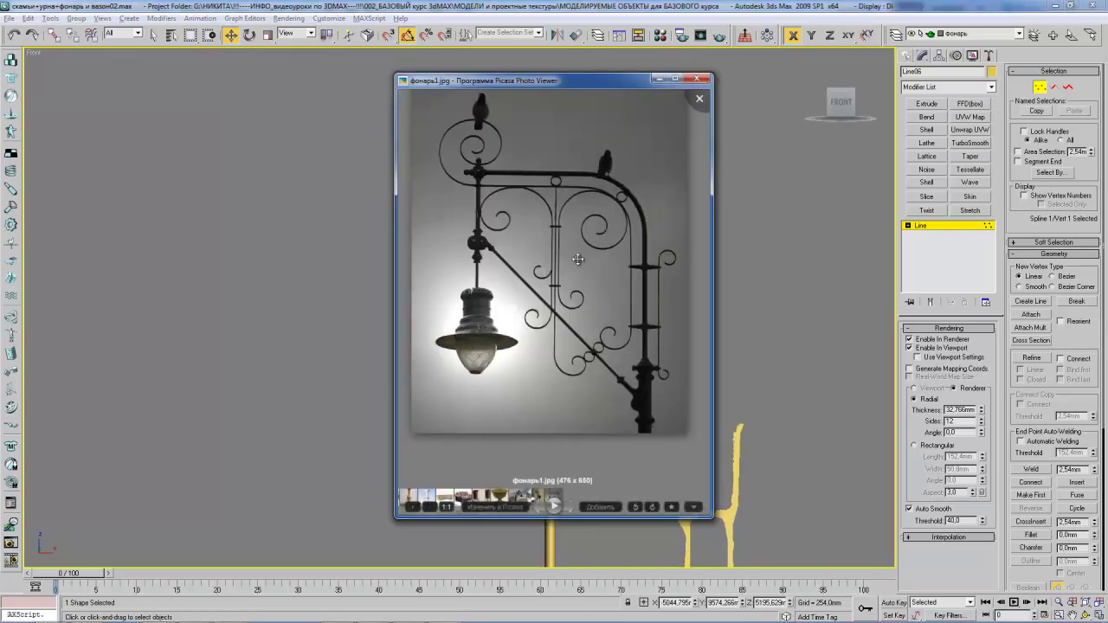
key("alt+Tab")
middle_click_drag(542, 222, 542, 170)
left_click(938, 228)
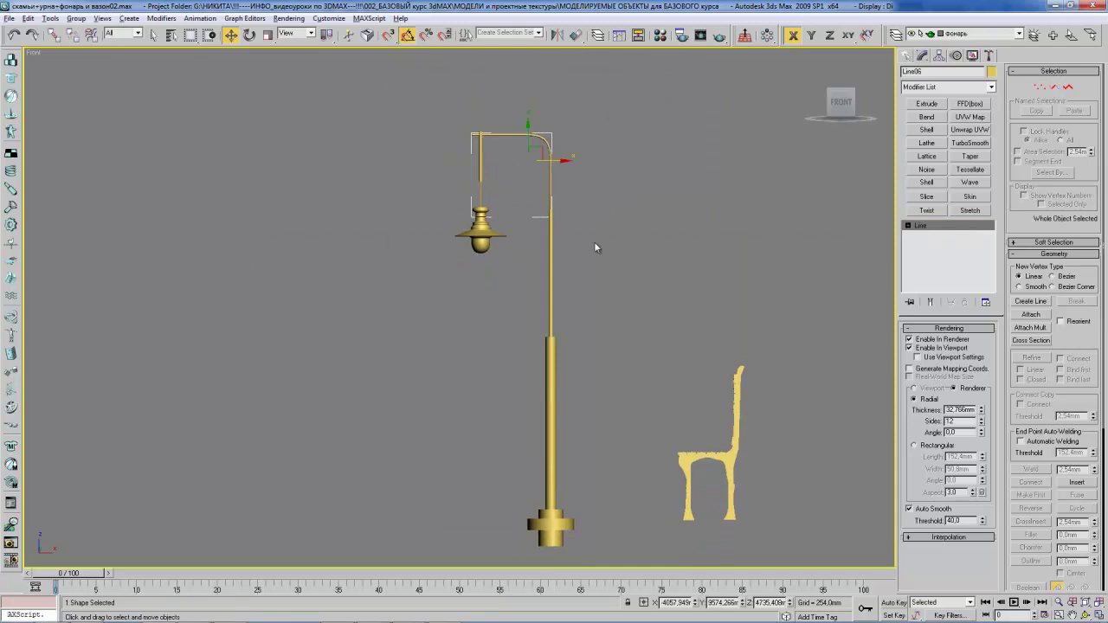
scroll(594, 241, "up", 1)
scroll(589, 212, "up", 1)
scroll(554, 216, "up", 2)
middle_click_drag(532, 232, 507, 271)
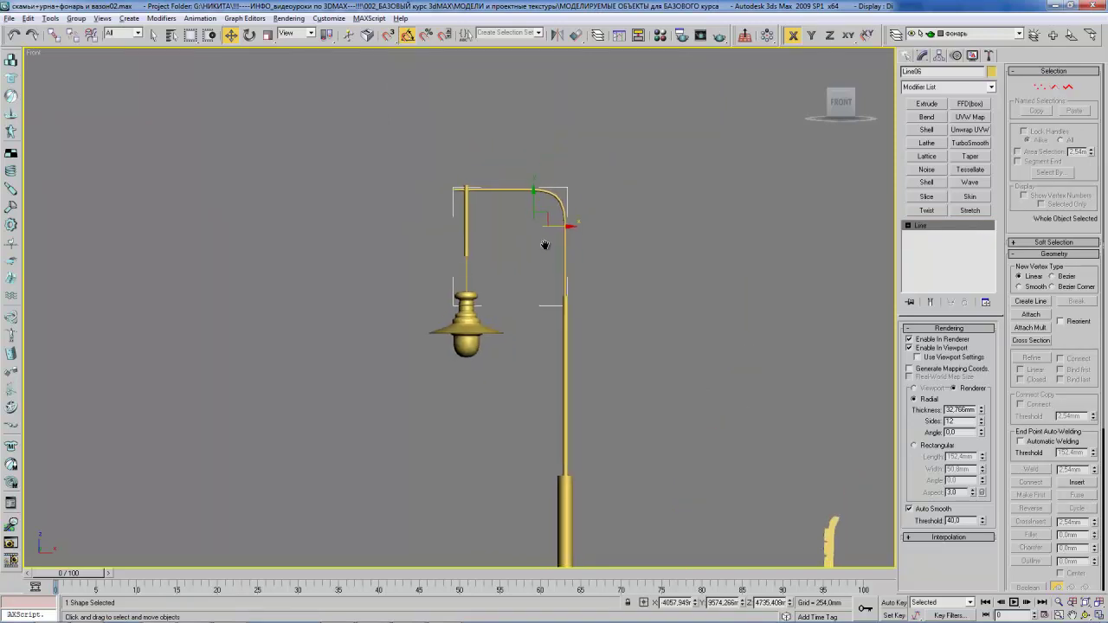
key("alt+Tab")
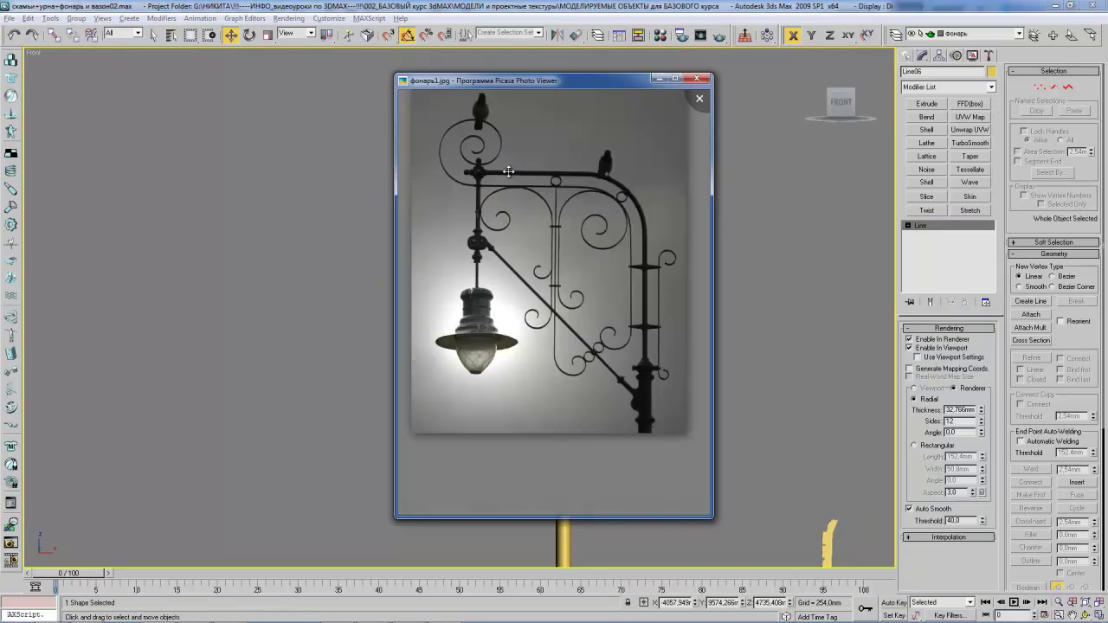
key("alt+Tab")
- Create a sphere, center it on the rod with Align, and raise it to the rod's top
left_click(906, 55)
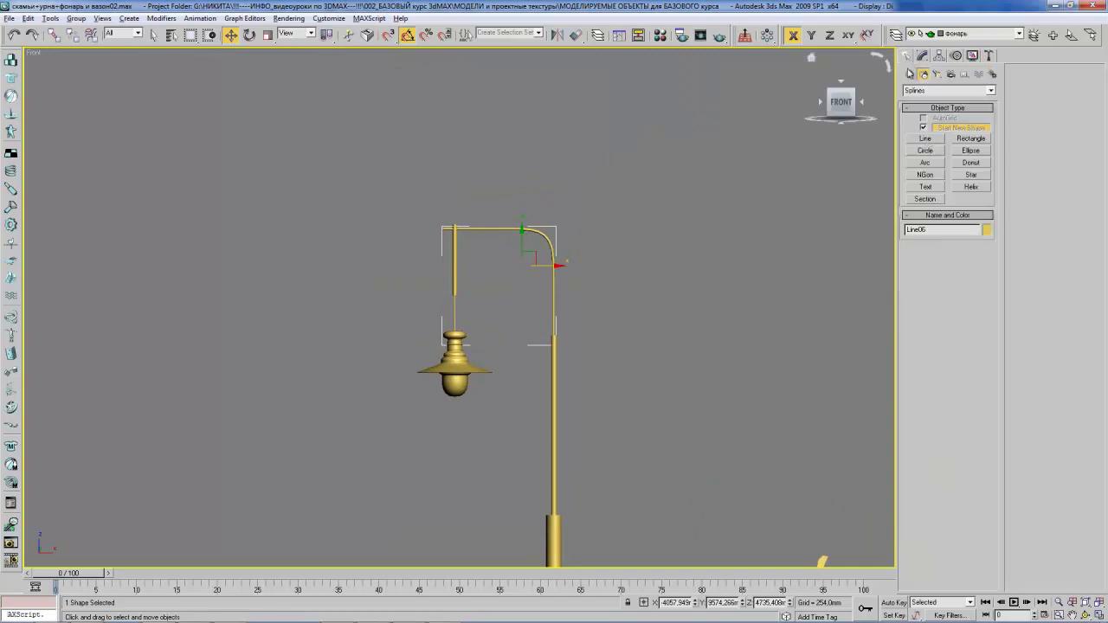
left_click(909, 75)
left_click(925, 141)
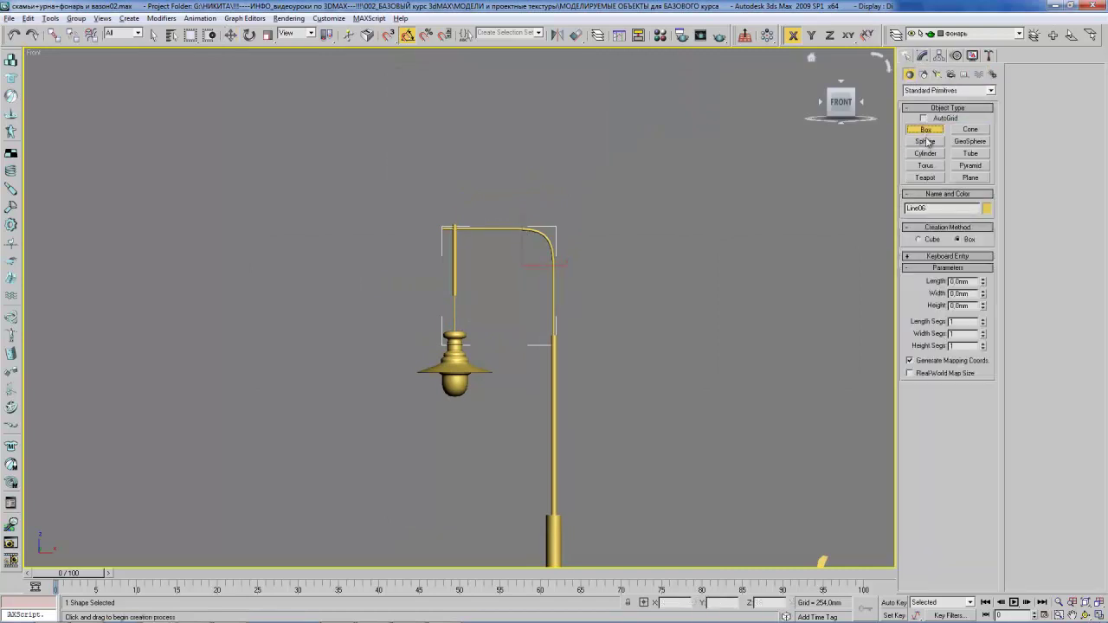
left_click_drag(454, 222, 457, 220)
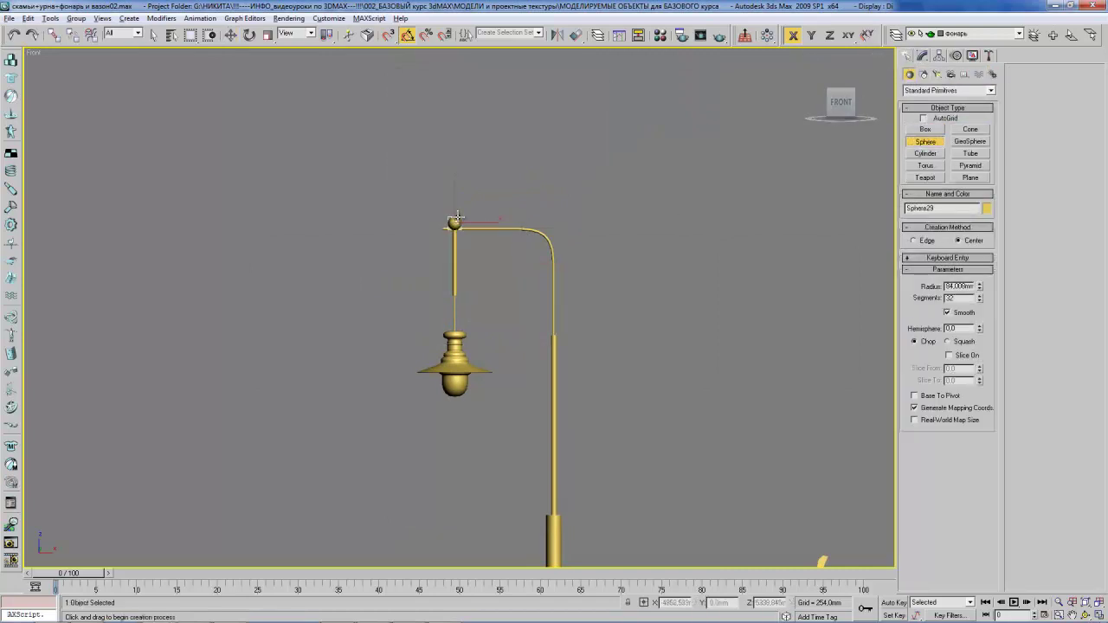
key("alt+a")
left_click(456, 254)
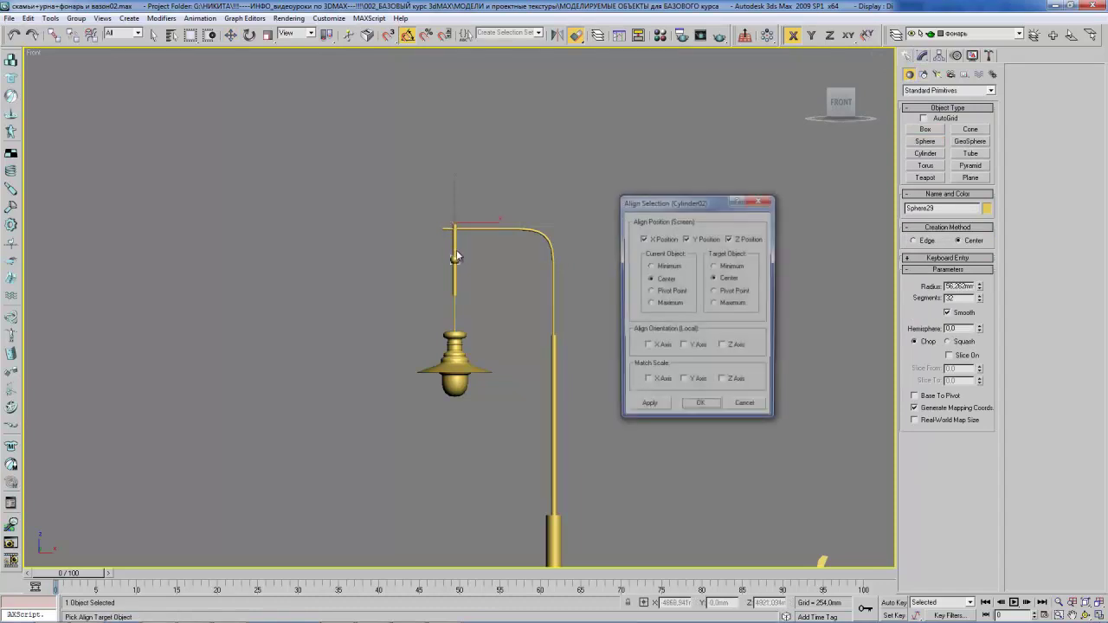
left_click(700, 408)
left_click_drag(450, 234, 456, 193)
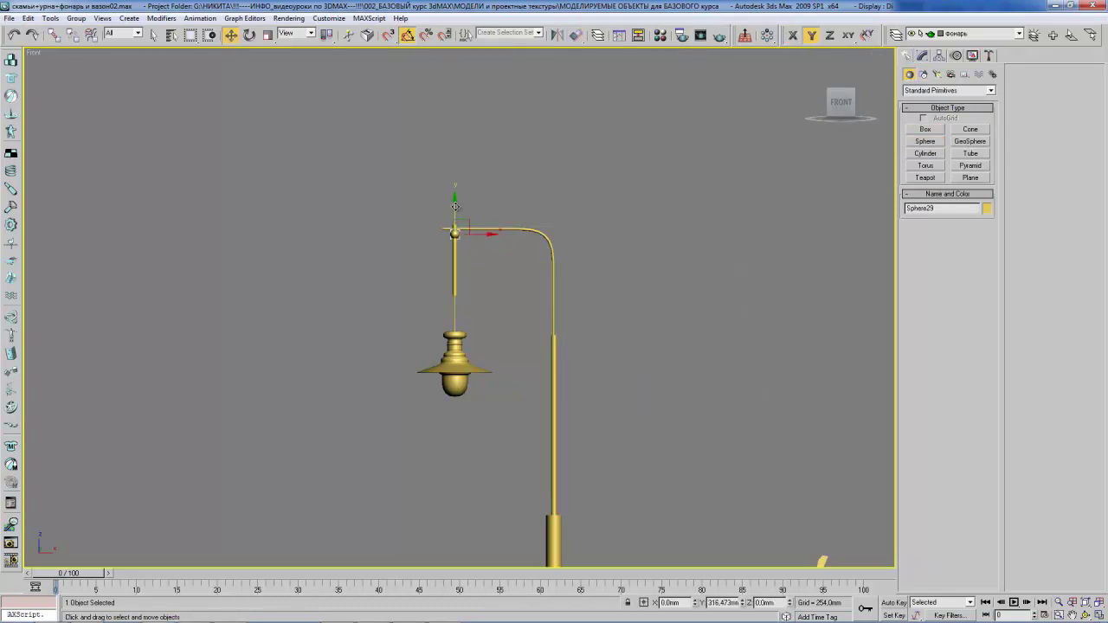
- Shrink the rod-top sphere's radius to about 47.28mm and lower it onto the rod
key("z")
scroll(505, 255, "down", 5)
scroll(519, 247, "up", 1)
scroll(527, 243, "up", 1)
left_click(923, 56)
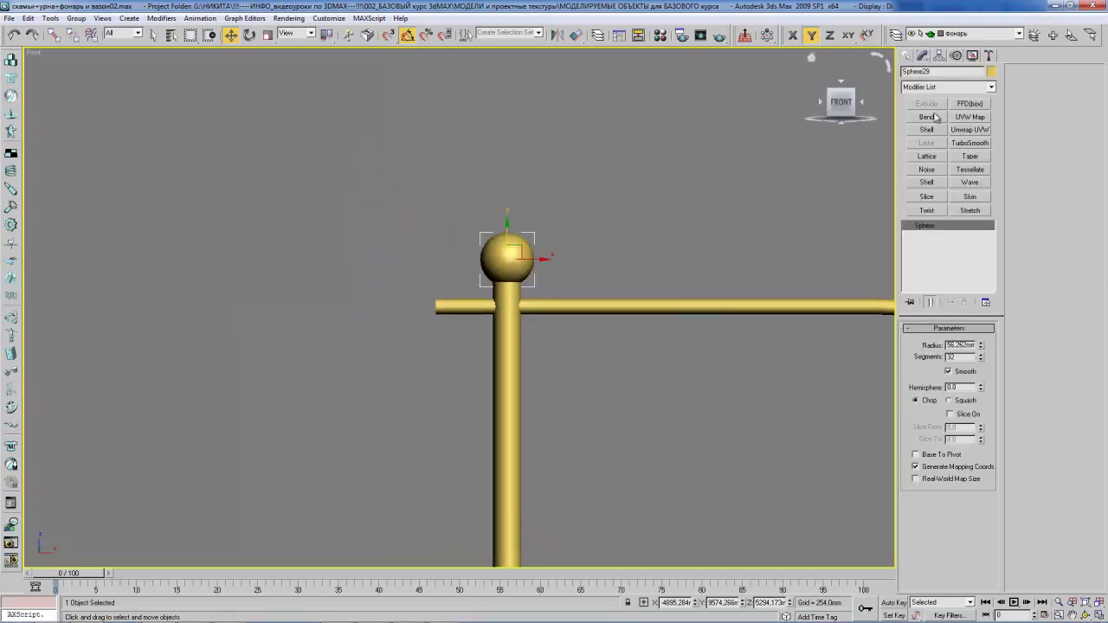
left_click_drag(981, 349, 980, 362)
left_click_drag(506, 229, 505, 234)
middle_click_drag(505, 234, 522, 187)
- Copy the sphere (Sphere30) and align it to the horizontal arm rod
left_click_drag(544, 234, 475, 236, "shift")
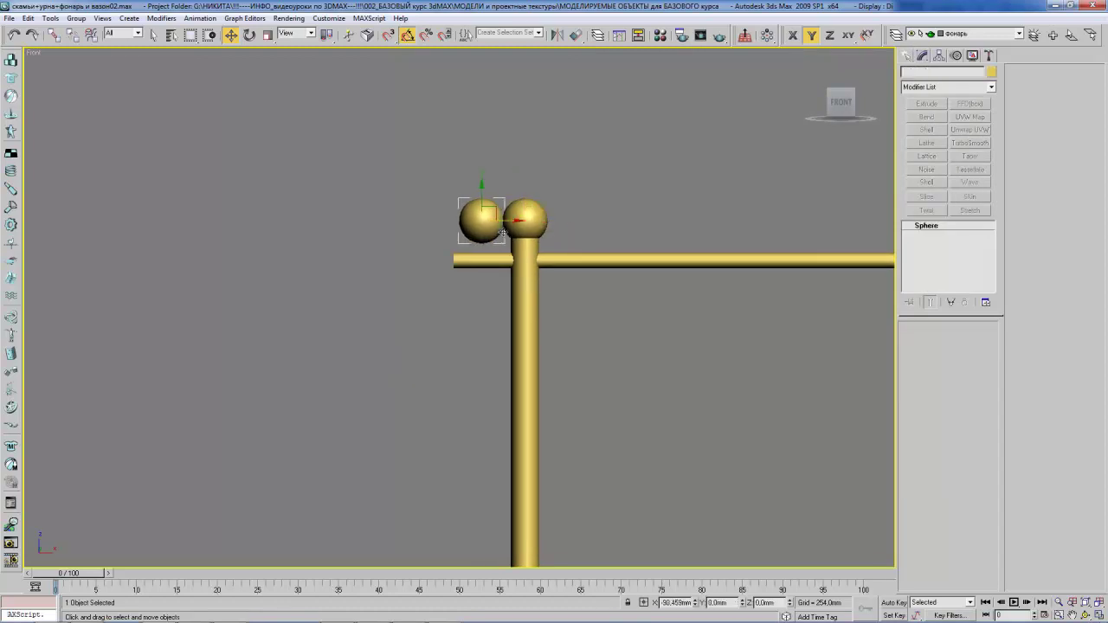
left_click(573, 365)
left_click_drag(454, 197, 456, 235)
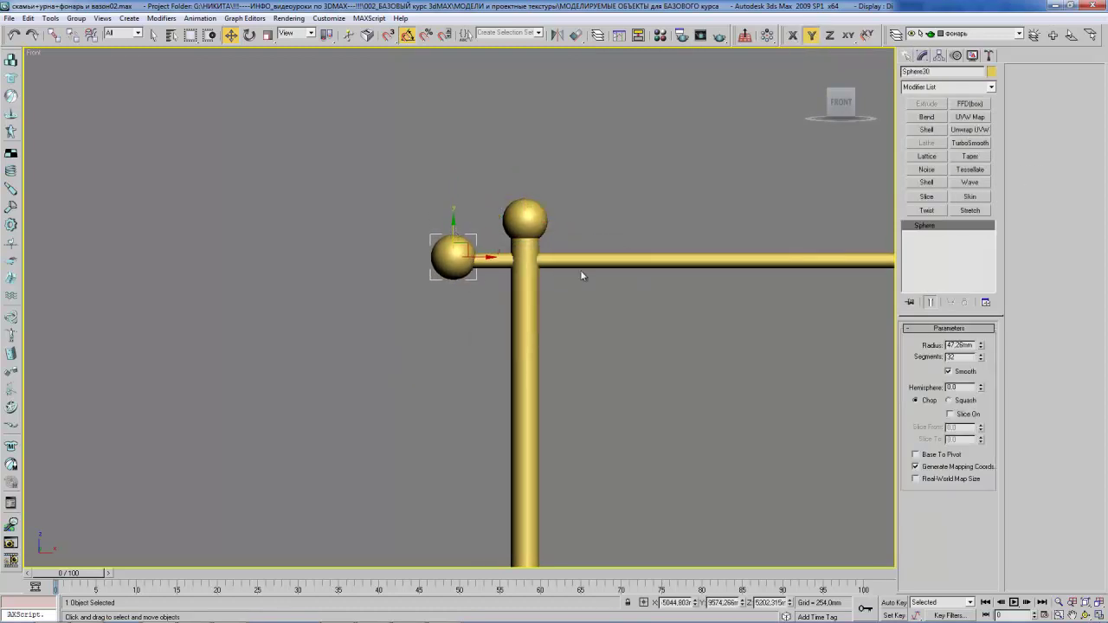
key("alt+a")
left_click(561, 259)
left_click(662, 239)
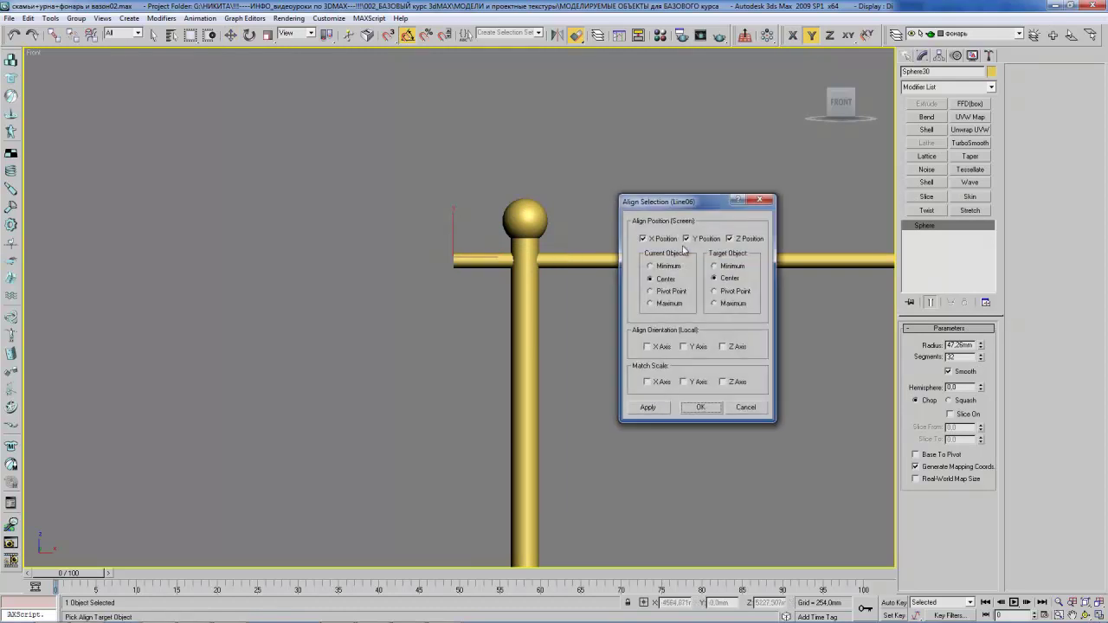
left_click(700, 407)
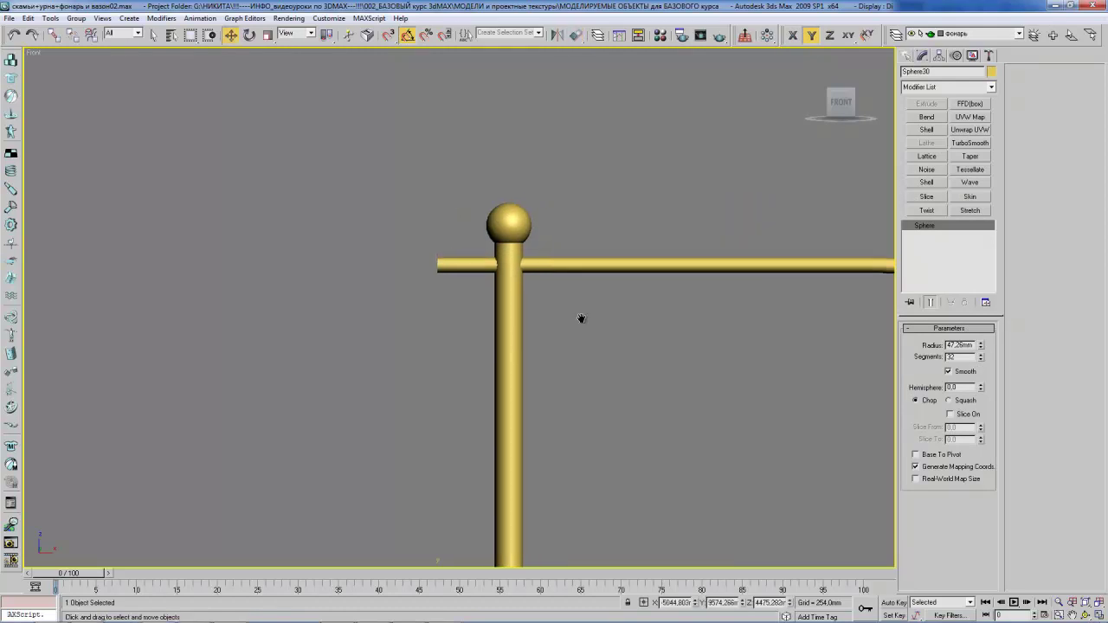
- Place Sphere30 on the arm's left end and set its radius to 35.445
scroll(580, 312, "down", 3)
left_click_drag(454, 412, 476, 309)
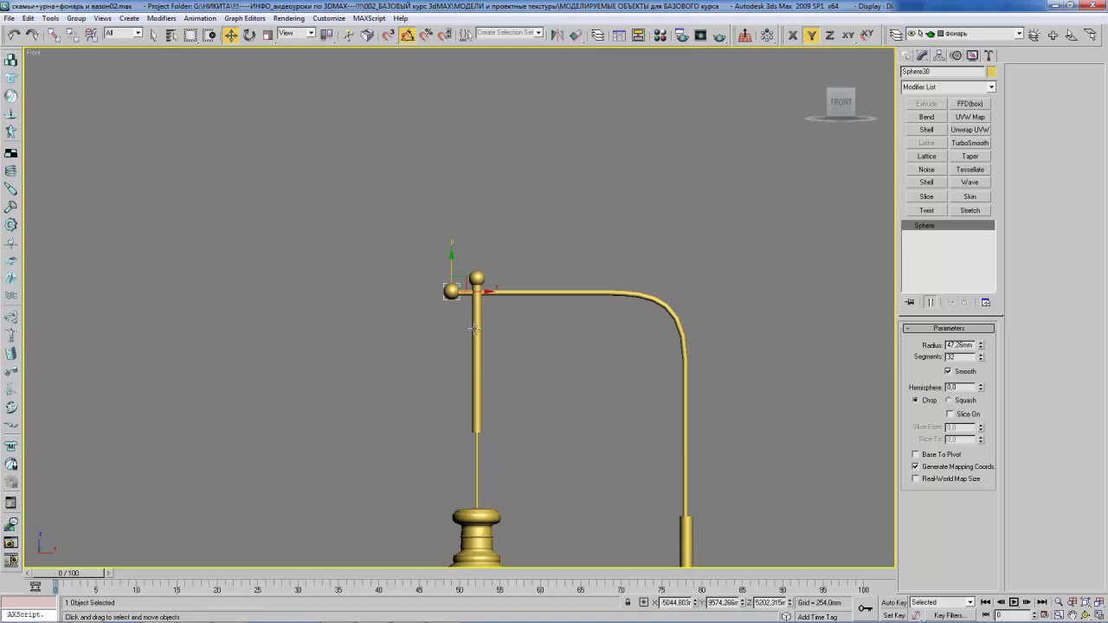
scroll(476, 309, "up", 2)
scroll(475, 302, "up", 2)
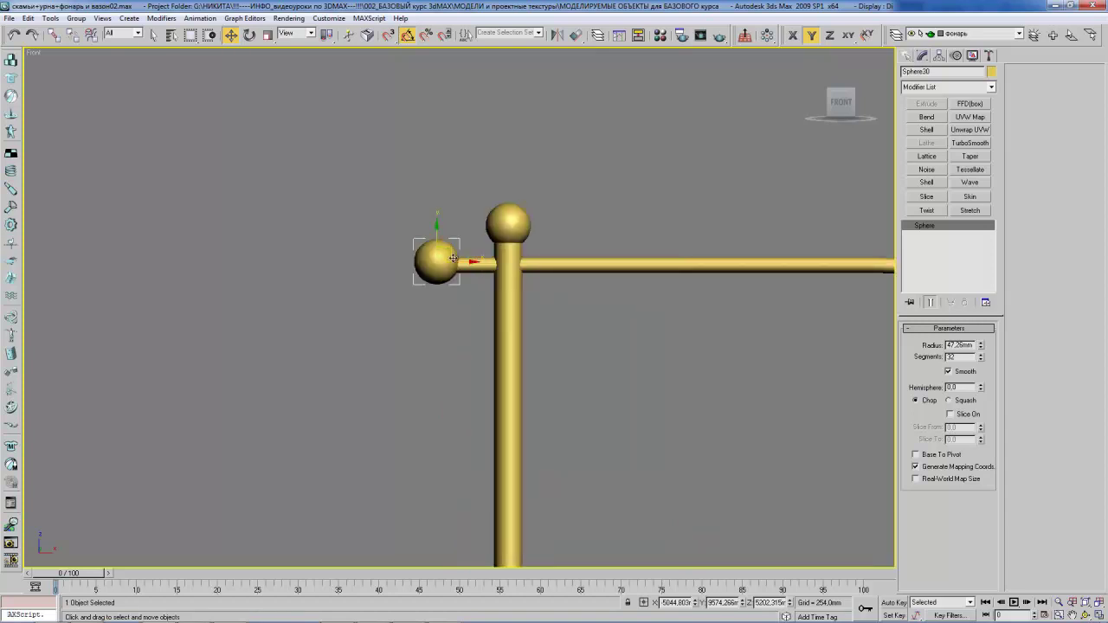
left_click_drag(437, 232, 465, 263)
scroll(467, 276, "down", 2)
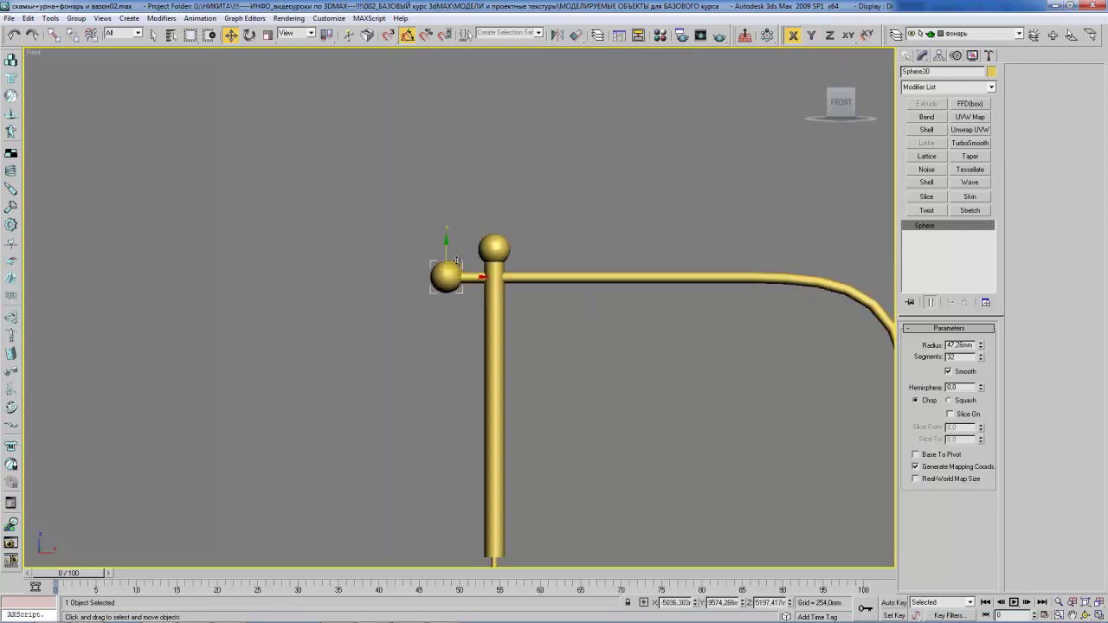
left_click_drag(981, 349, 982, 367)
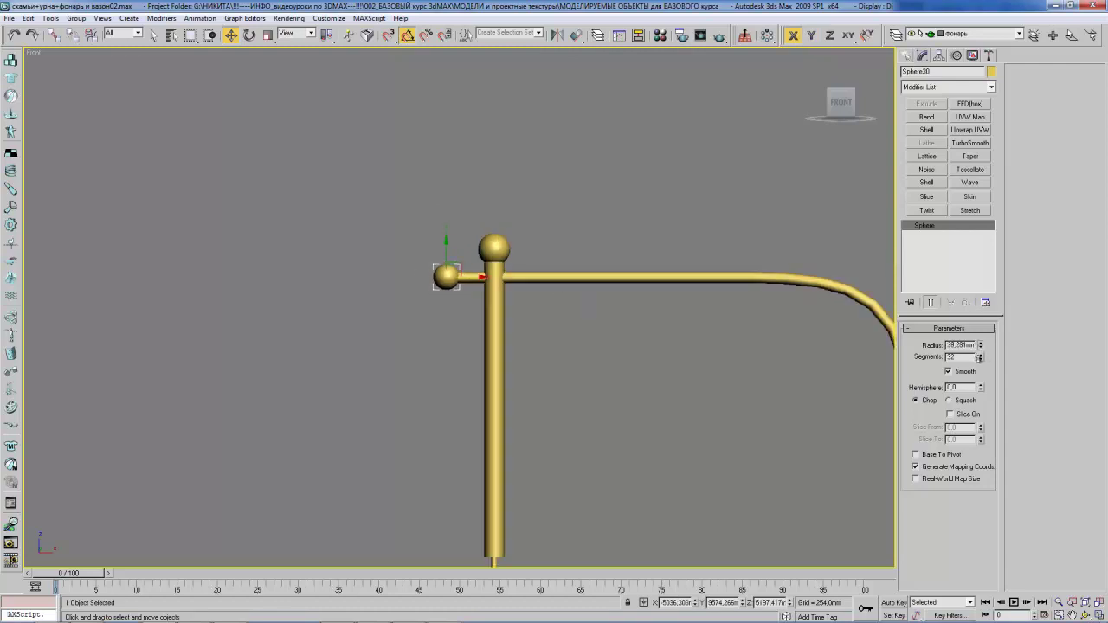
- Check the reference photo, then set the top sphere Sphere29's radius to 43.007
scroll(601, 300, "down", 2)
scroll(583, 315, "down", 2)
middle_click_drag(583, 316, 589, 210)
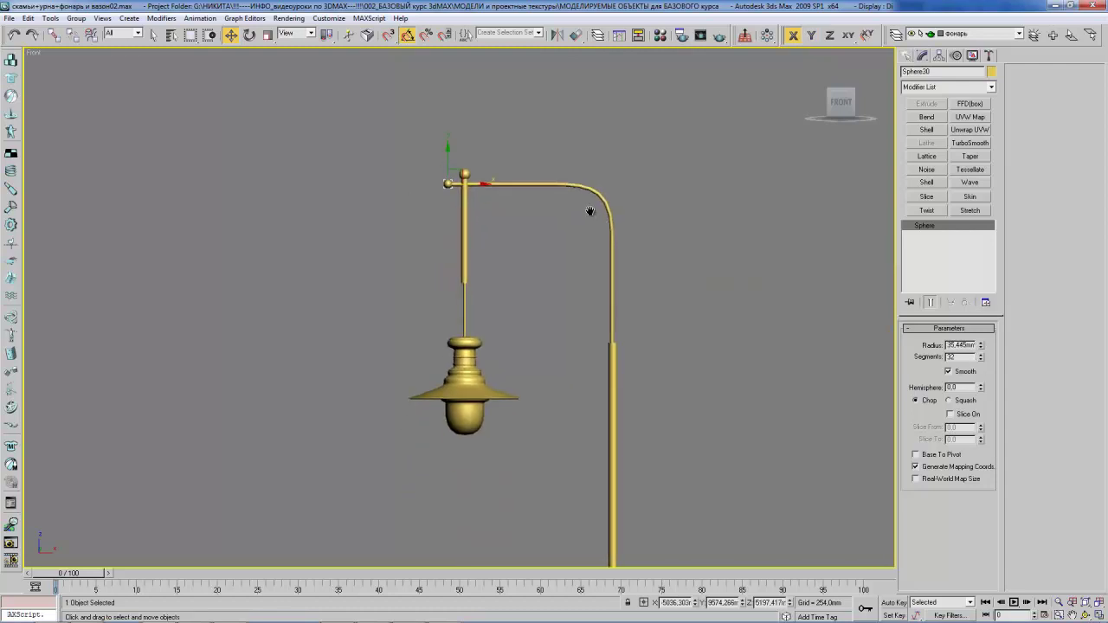
key("alt+Tab")
key("alt+Tab")
scroll(479, 236, "up", 4)
scroll(480, 236, "up", 2)
left_click(480, 237)
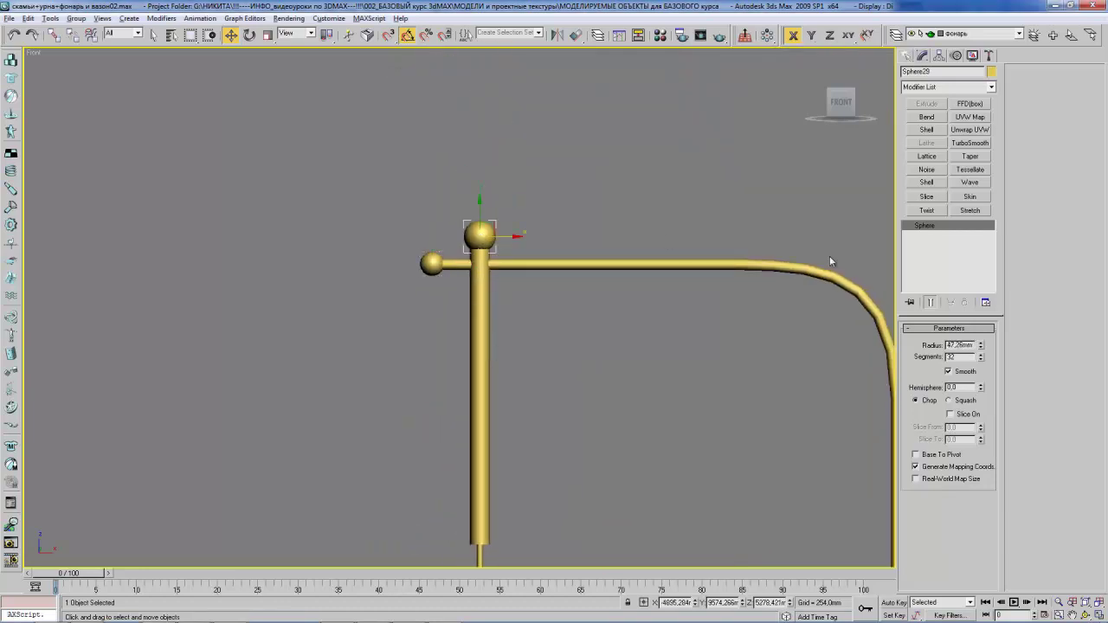
left_click_drag(981, 349, 982, 357)
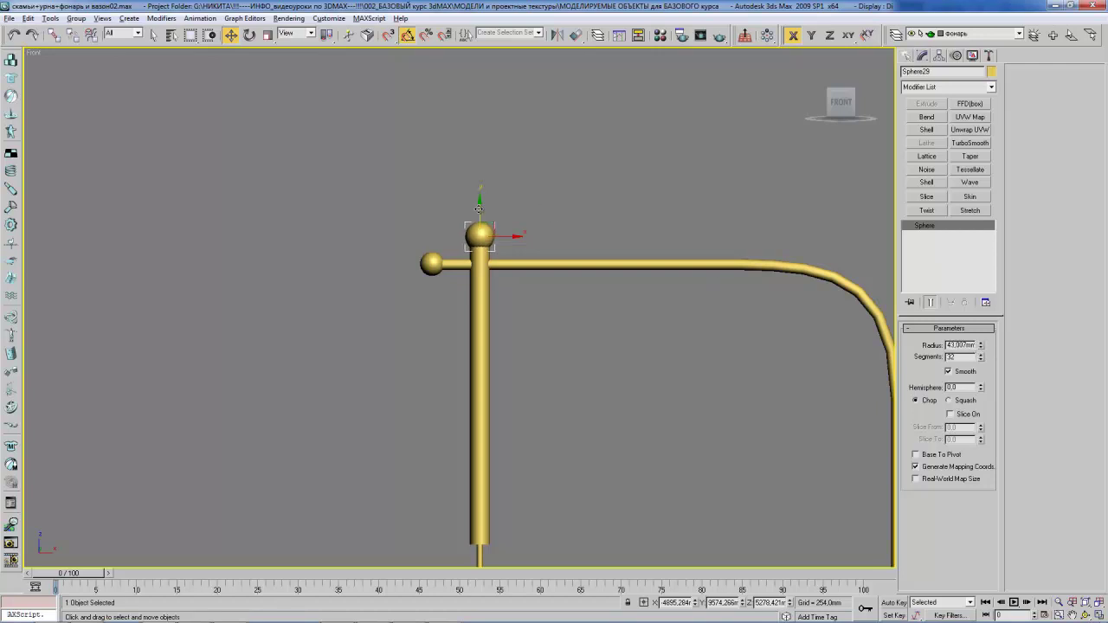
- Compare the lamp's arm and lantern against the reference photo
mouse_move(549, 285)
middle_mouse_down()
mouse_move(508, 205)
mouse_move(529, 235)
middle_mouse_up()
scroll(508, 205, "down", 5)
scroll(579, 268, "down", 2)
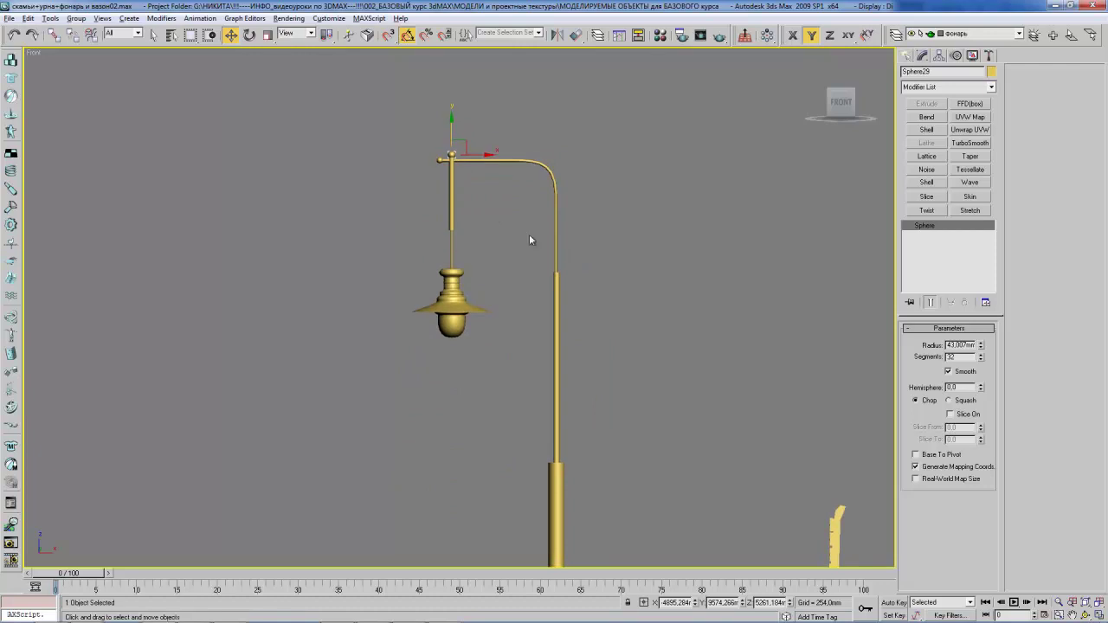
key("alt+Tab")
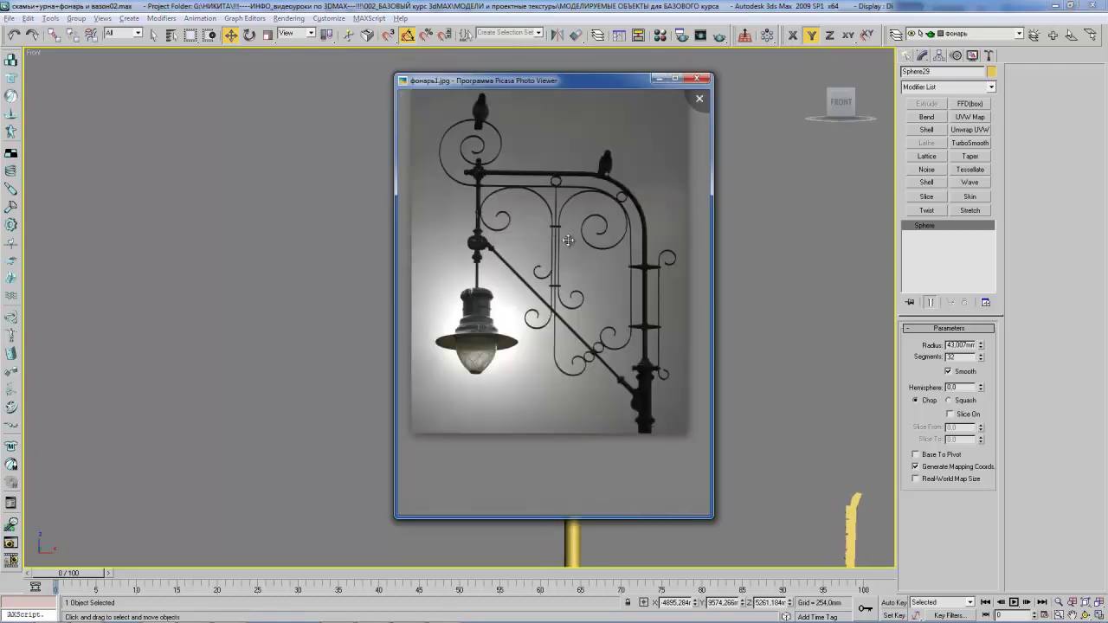
key("Escape")
middle_click_drag(511, 247, 513, 281)
scroll(519, 251, "up", 3)
middle_click_drag(533, 219, 495, 282)
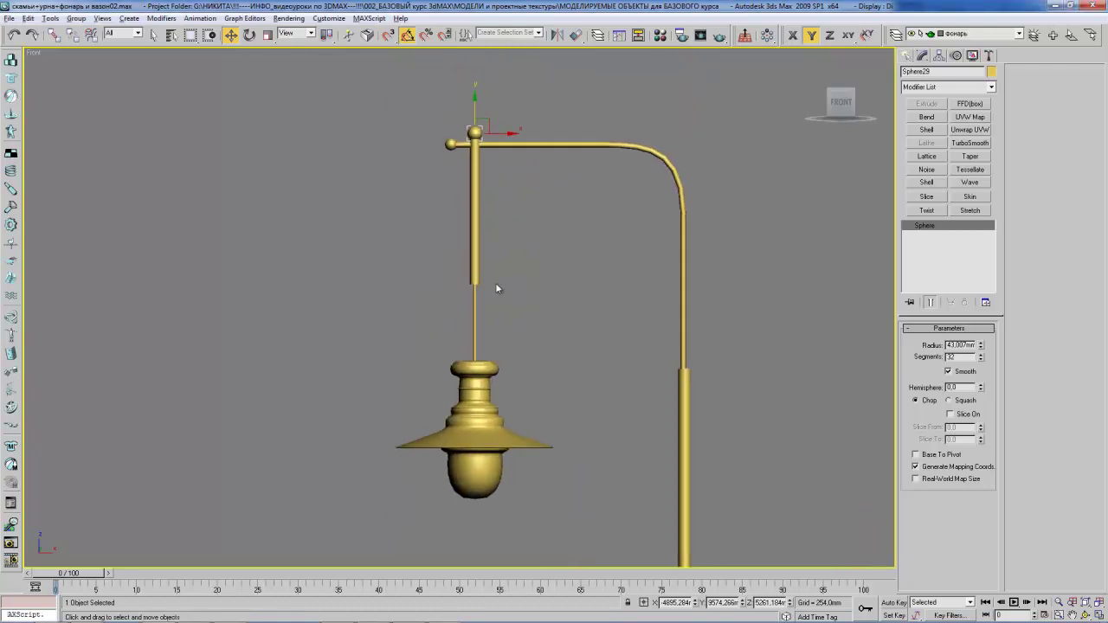
key("alt+Tab")
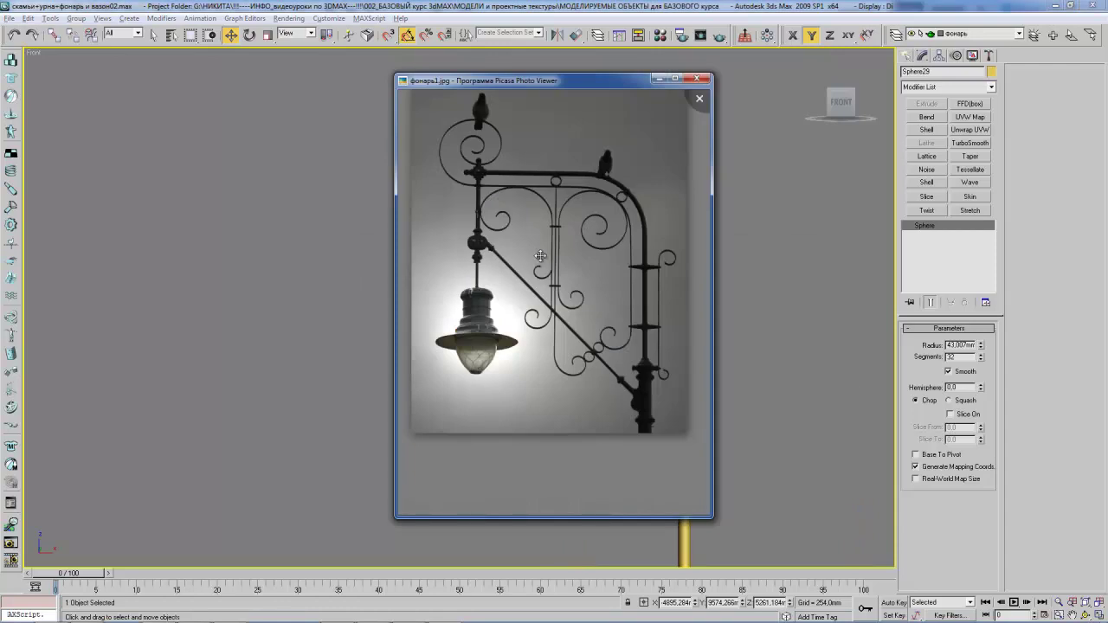
key("Escape")
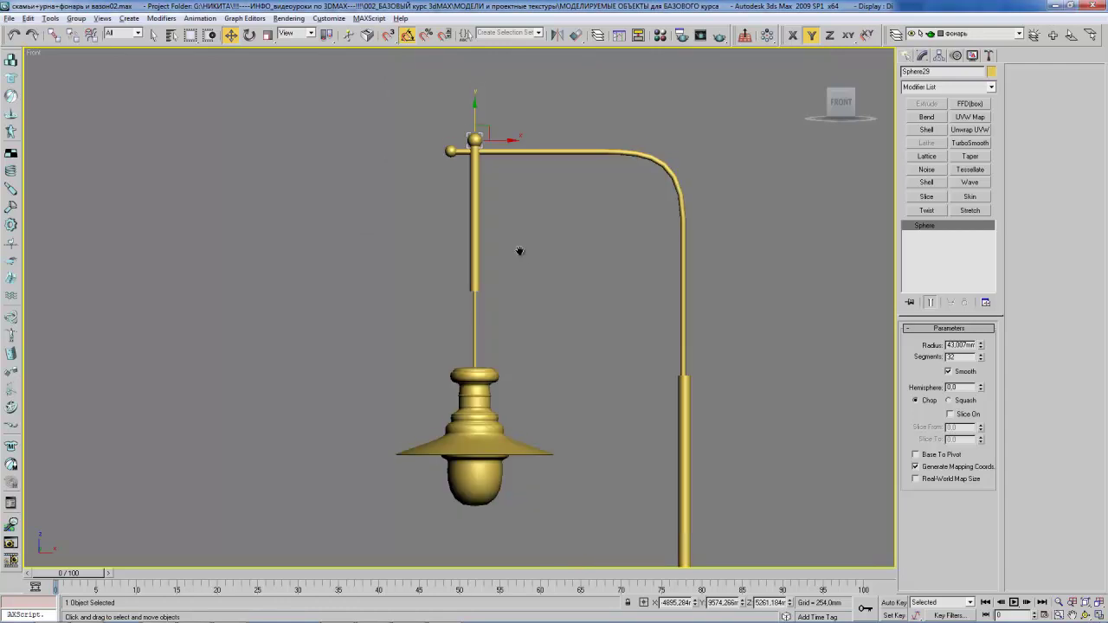
left_click(908, 58)
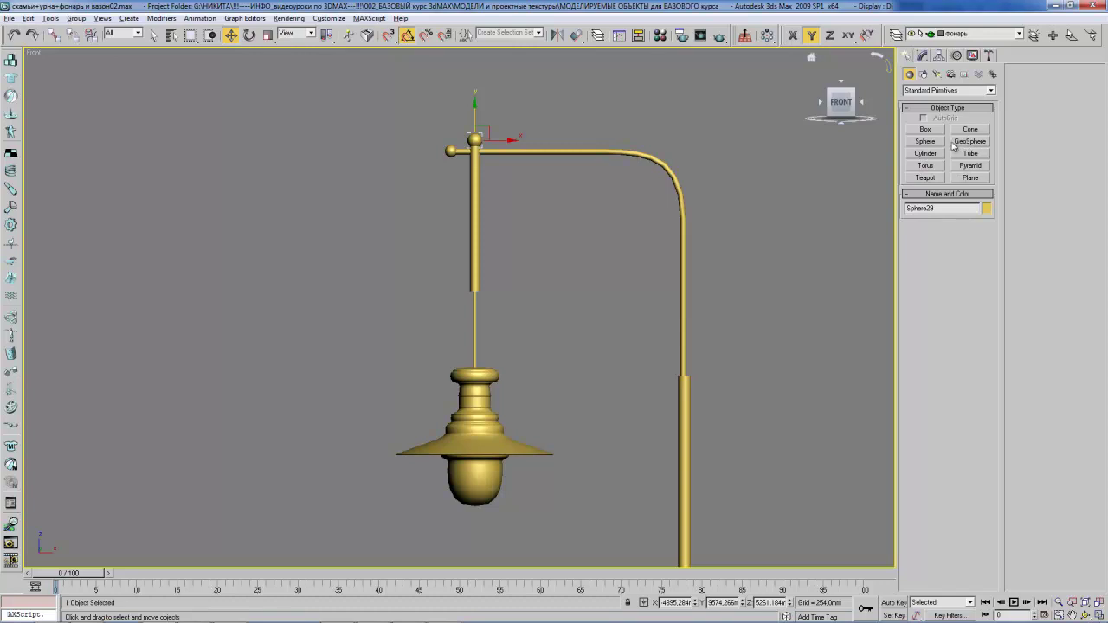
middle_click_drag(541, 205, 549, 174)
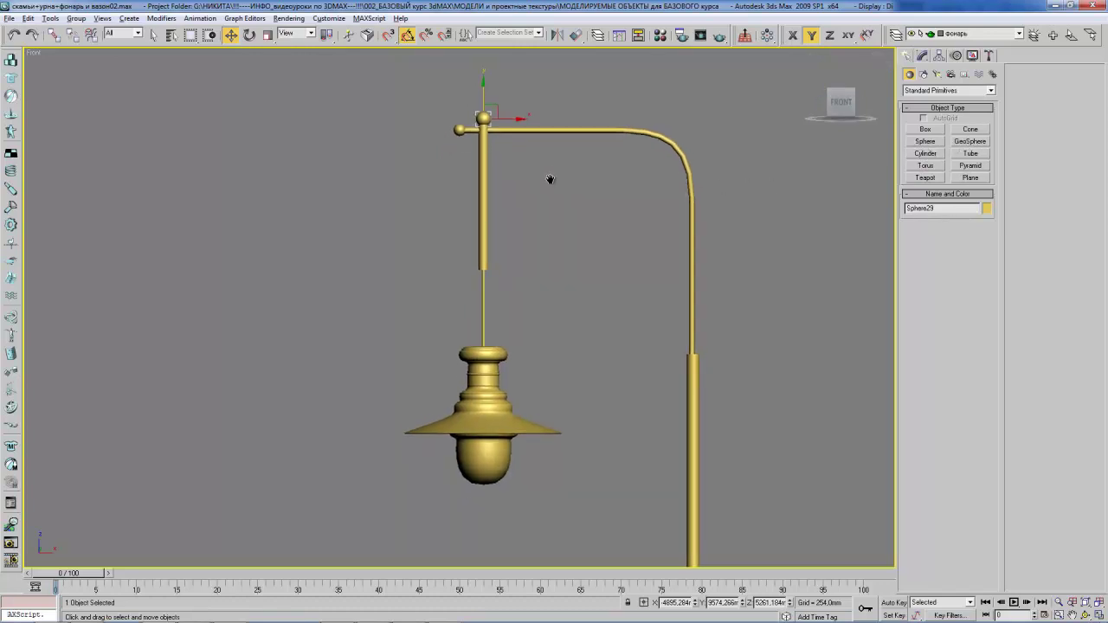
left_click(925, 131)
left_click_drag(468, 246, 500, 260)
left_click(501, 253)
key("w")
key("alt+a")
left_click(485, 236)
left_click(699, 405)
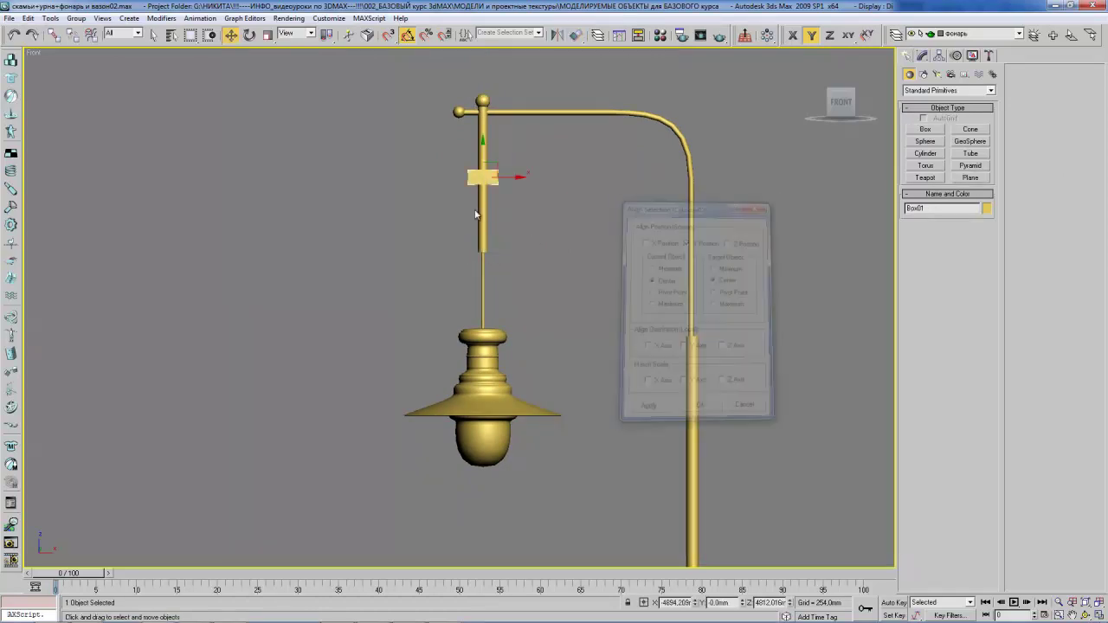
left_click_drag(483, 158, 483, 233)
middle_click_drag(565, 275, 533, 264)
scroll(534, 263, "down", 3)
key("alt+Tab")
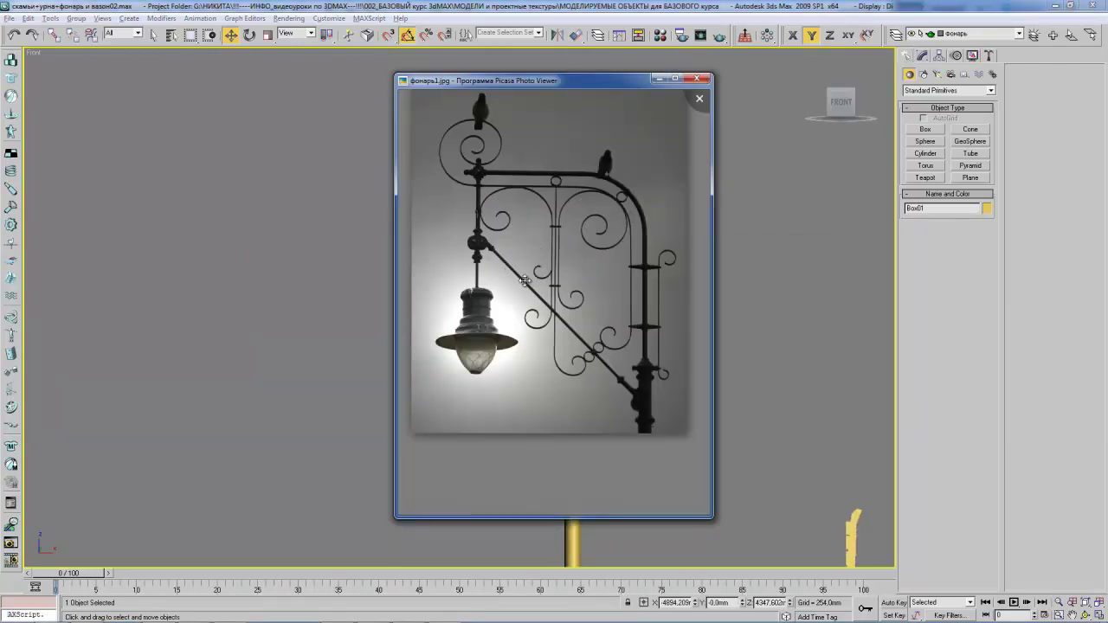
key("alt+Tab")
scroll(482, 236, "up", 3)
scroll(482, 236, "up", 2)
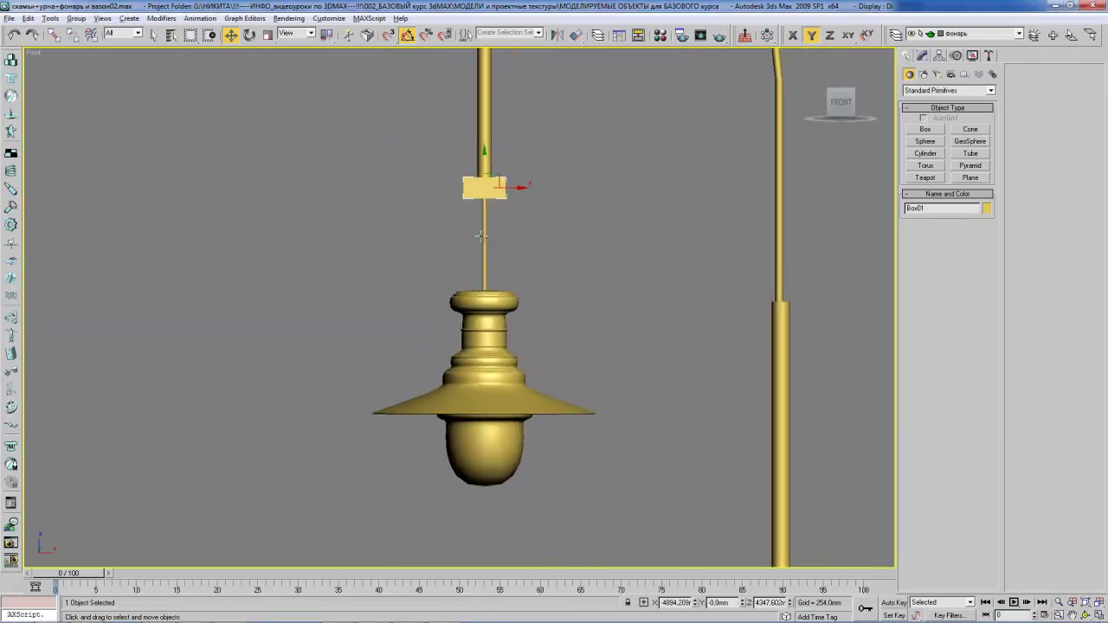
middle_click_drag(495, 247, 489, 283)
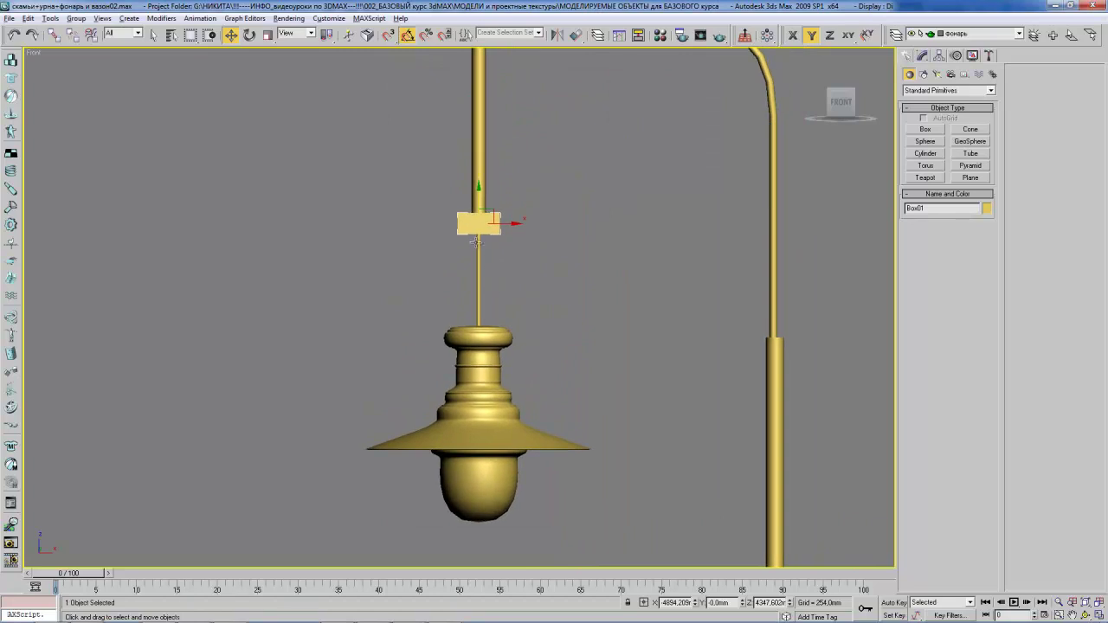
middle_click_drag(475, 242, 468, 263)
scroll(474, 260, "up", 2)
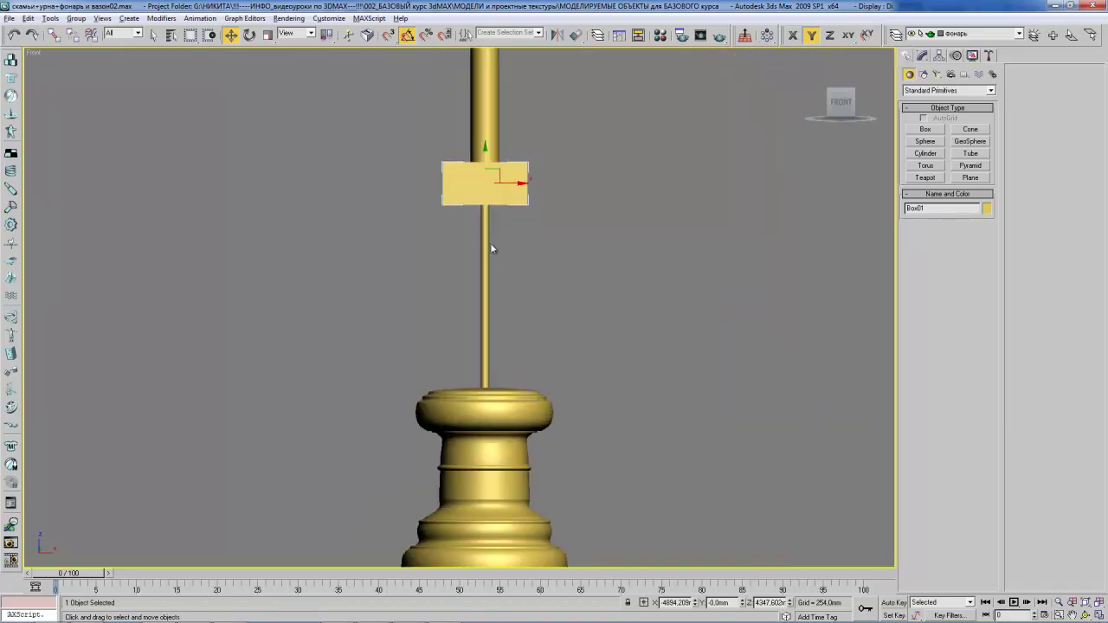
scroll(491, 251, "up", 5)
scroll(503, 286, "down", 4)
scroll(506, 282, "down", 1)
scroll(498, 277, "up", 1)
middle_click_drag(491, 275, 487, 282)
left_click(923, 74)
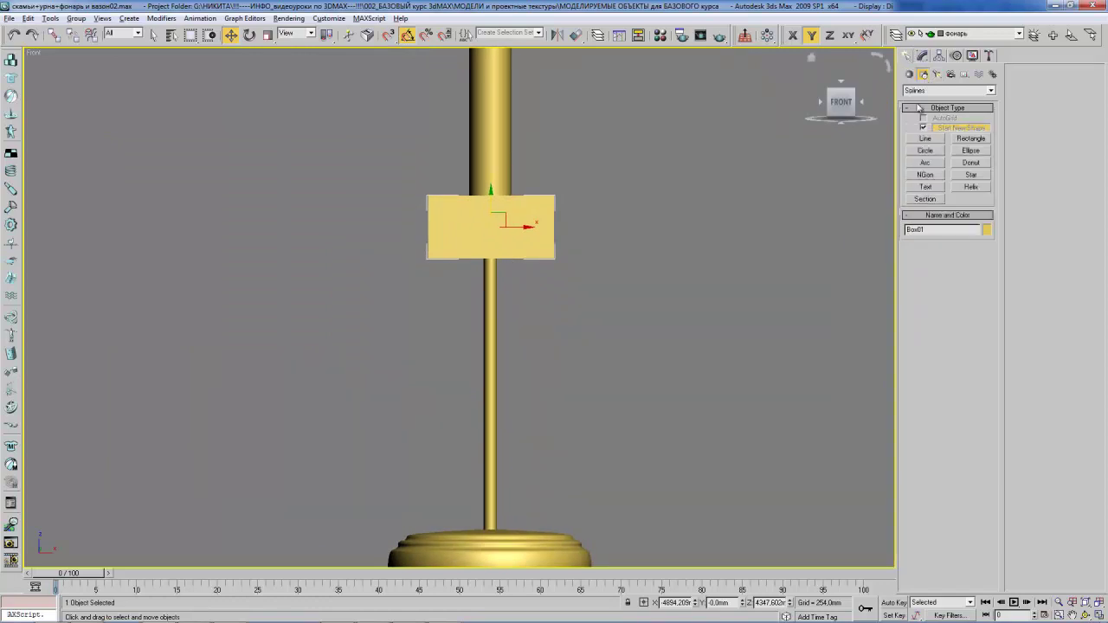
left_click(925, 139)
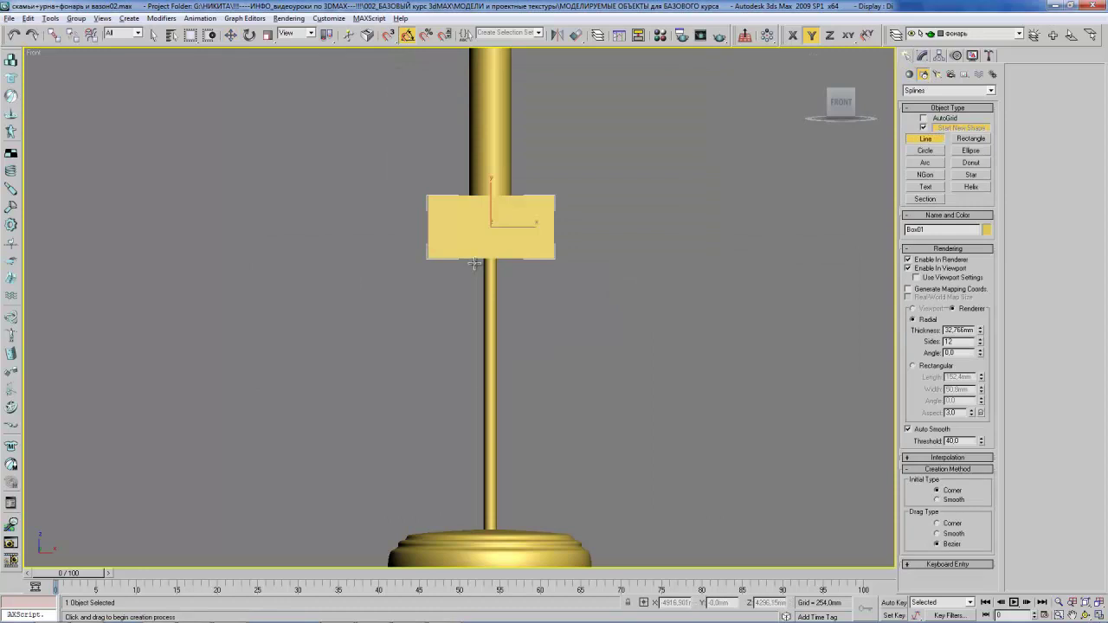
left_click_drag(475, 254, 476, 274)
left_click(606, 260)
right_click(606, 259)
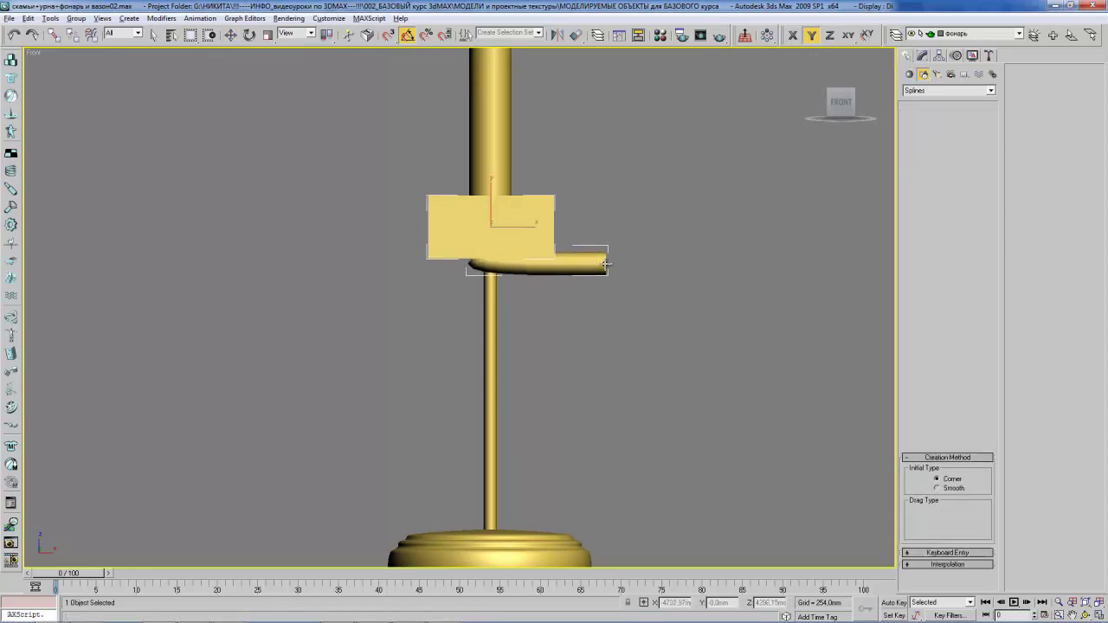
key("ctrl+z")
left_click(908, 260)
left_click(908, 268)
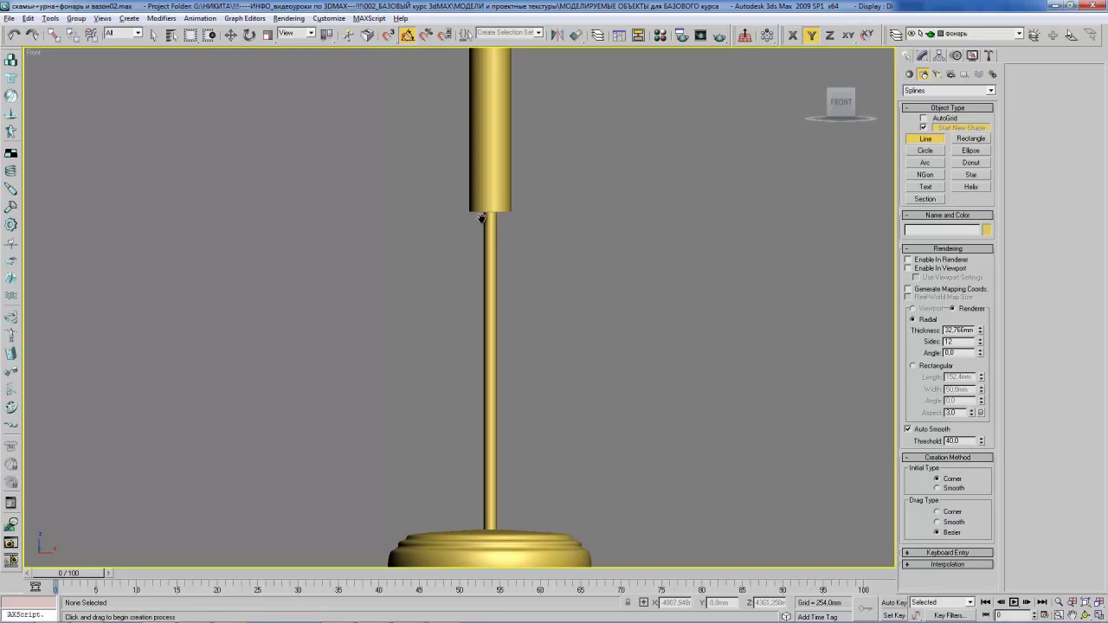
scroll(549, 265, "down", 5)
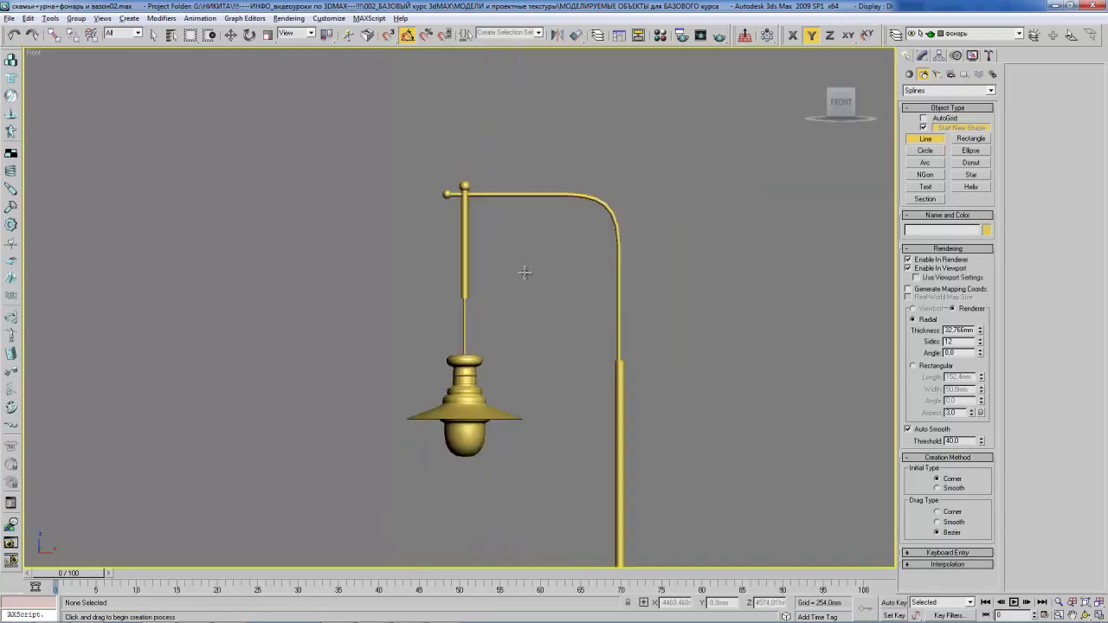
scroll(525, 265, "up", 3)
middle_click_drag(522, 269, 522, 274)
right_click(498, 297)
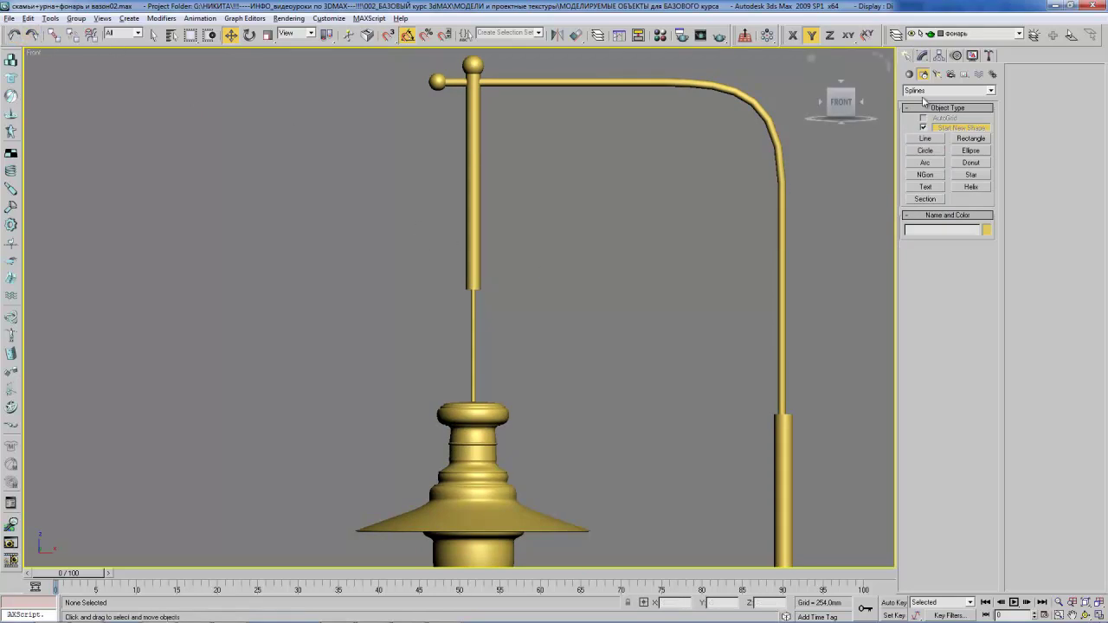
- Draw a small box, align it to the rod on X and Z, and slide it down the rod
left_click(909, 73)
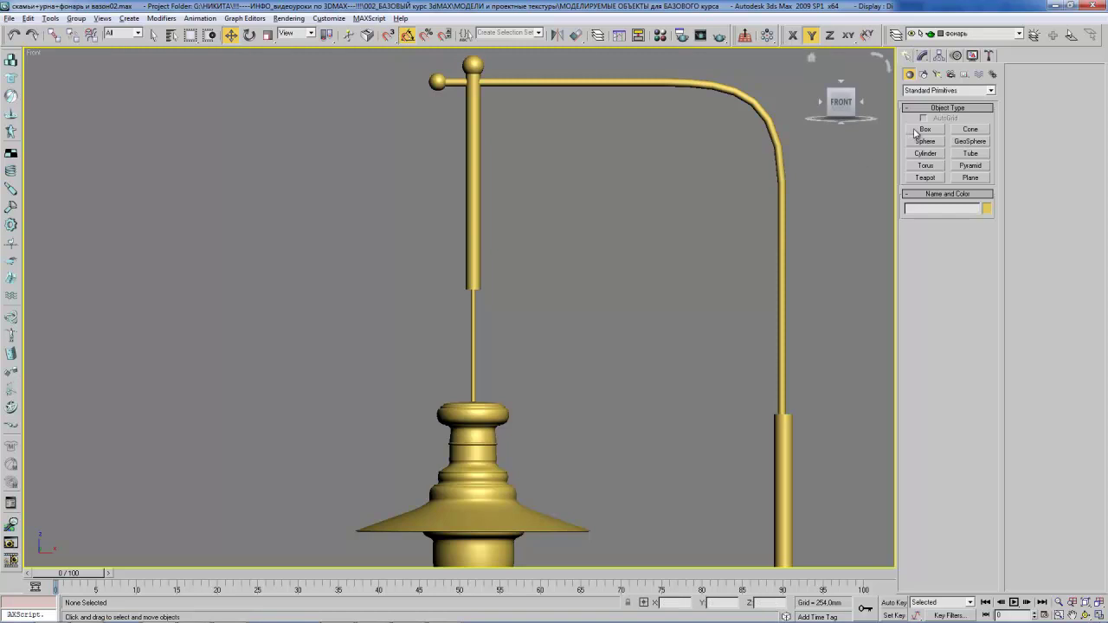
left_click(925, 129)
left_click_drag(461, 272, 498, 293)
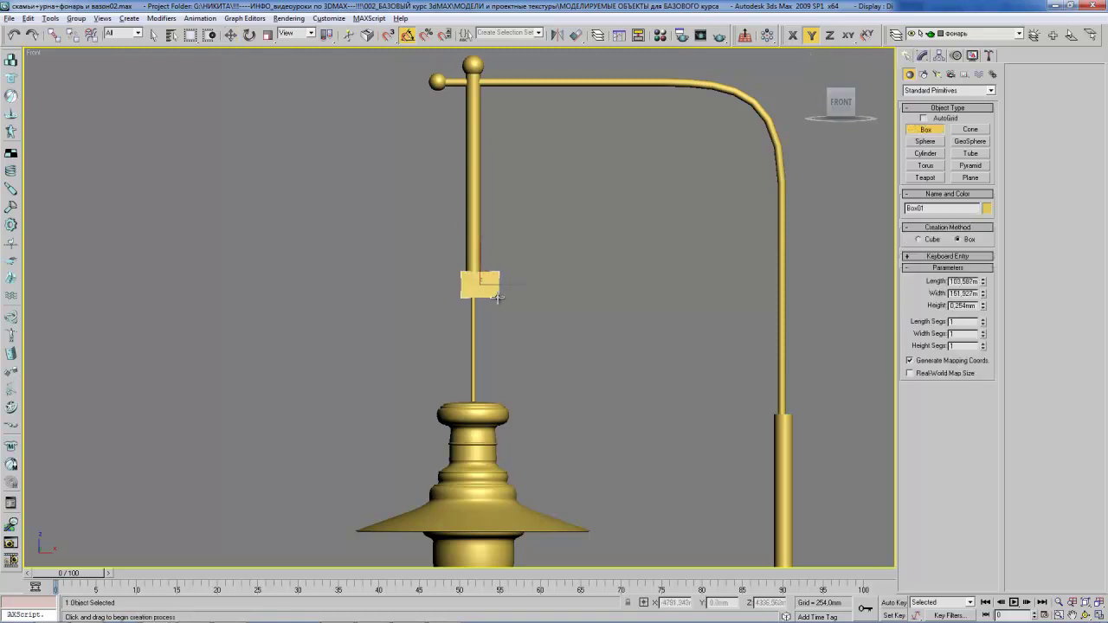
key("alt+a")
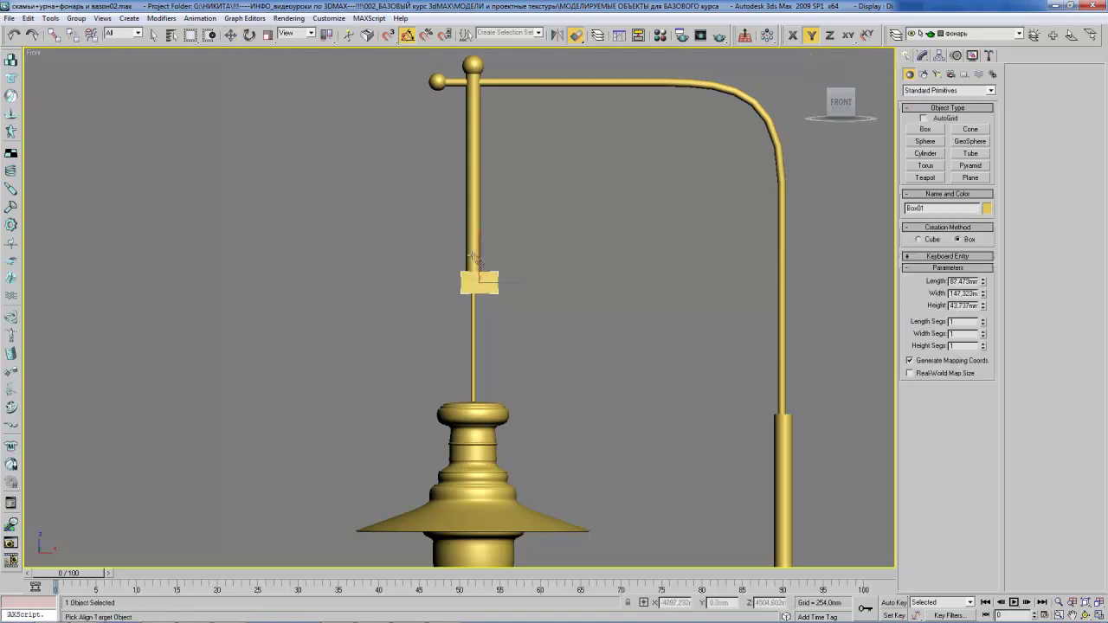
left_click(473, 259)
left_click(662, 239)
left_click(729, 239)
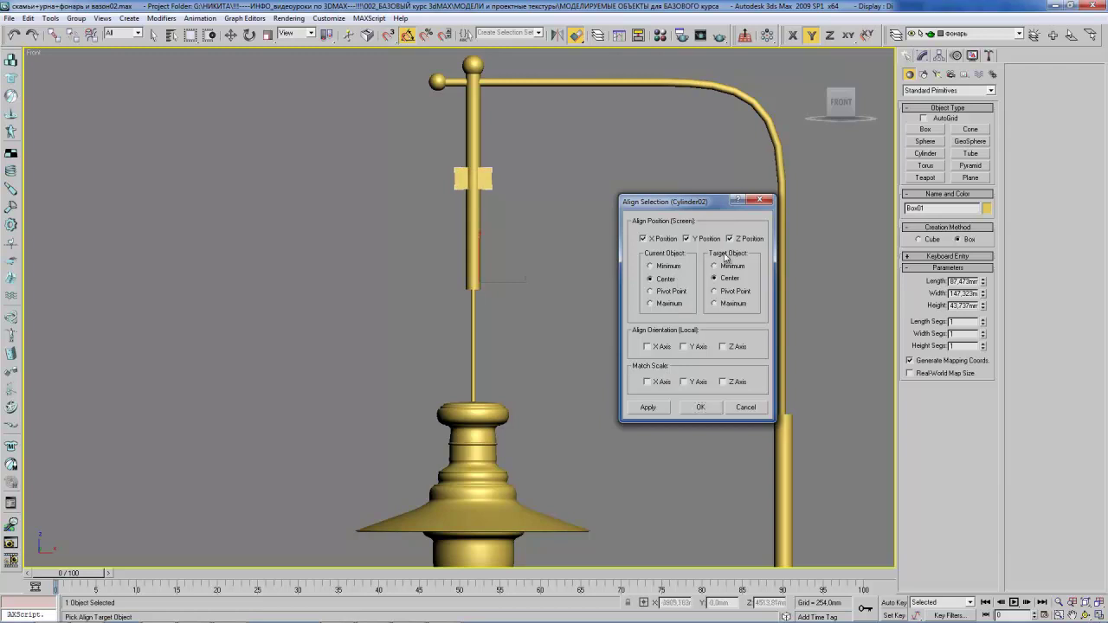
left_click(700, 407)
left_click_drag(469, 174, 464, 271)
- Orbit around the box to inspect it, then return to the Front view
scroll(475, 281, "up", 10)
scroll(474, 280, "down", 4)
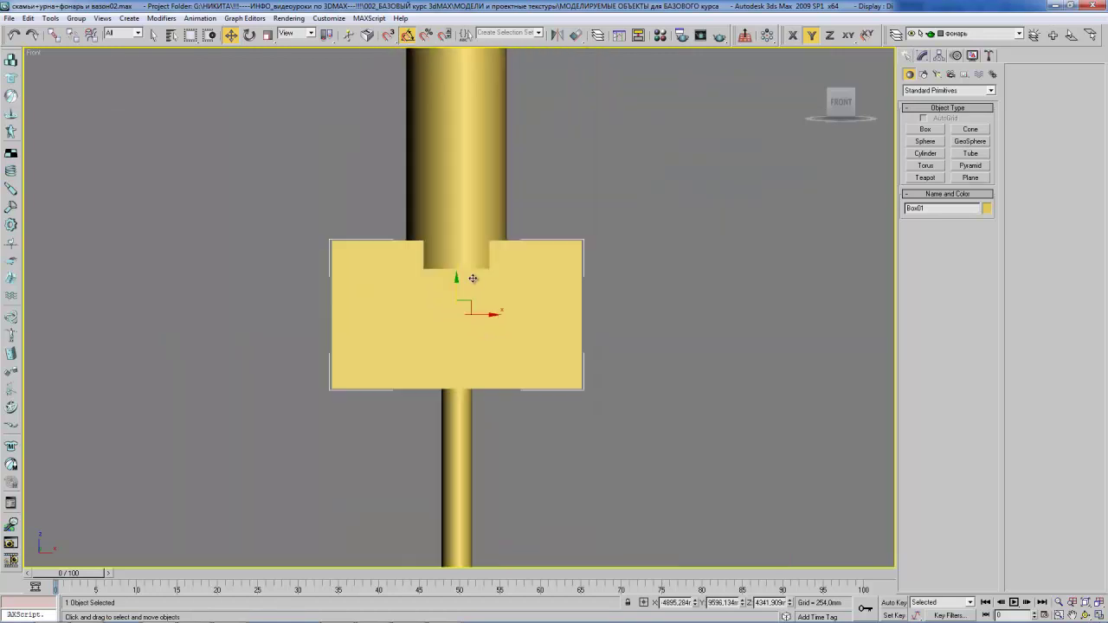
scroll(474, 281, "down", 3)
middle_click_drag(496, 296, 459, 259, "alt")
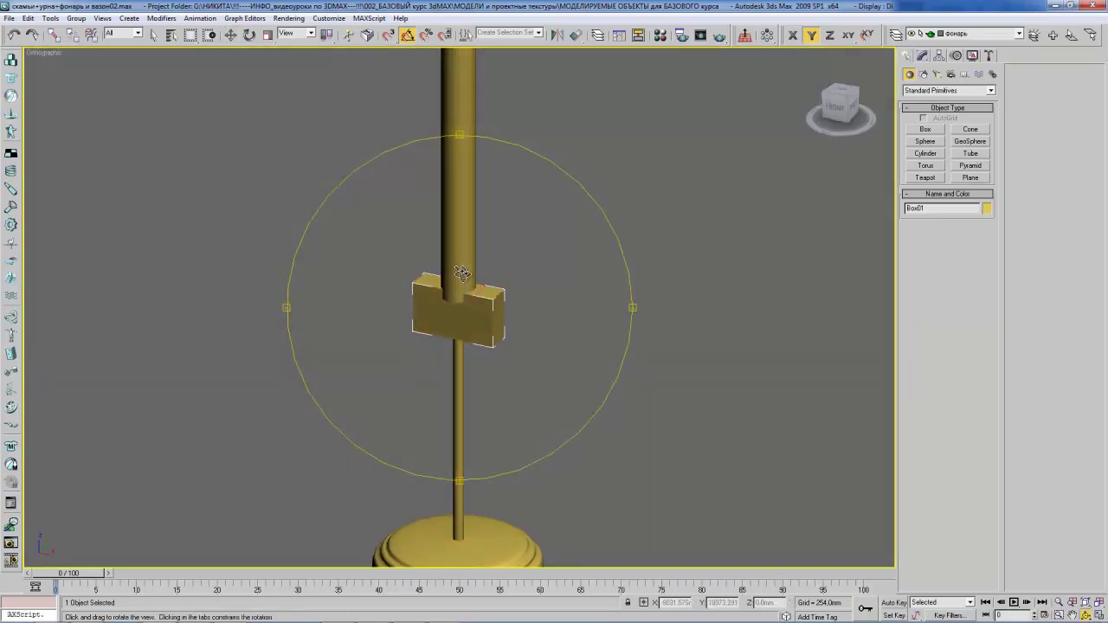
key("r")
key("w")
mouse_move(472, 295)
middle_mouse_down("alt")
mouse_move(490, 295)
mouse_move(515, 194)
middle_mouse_up("alt")
key("f")
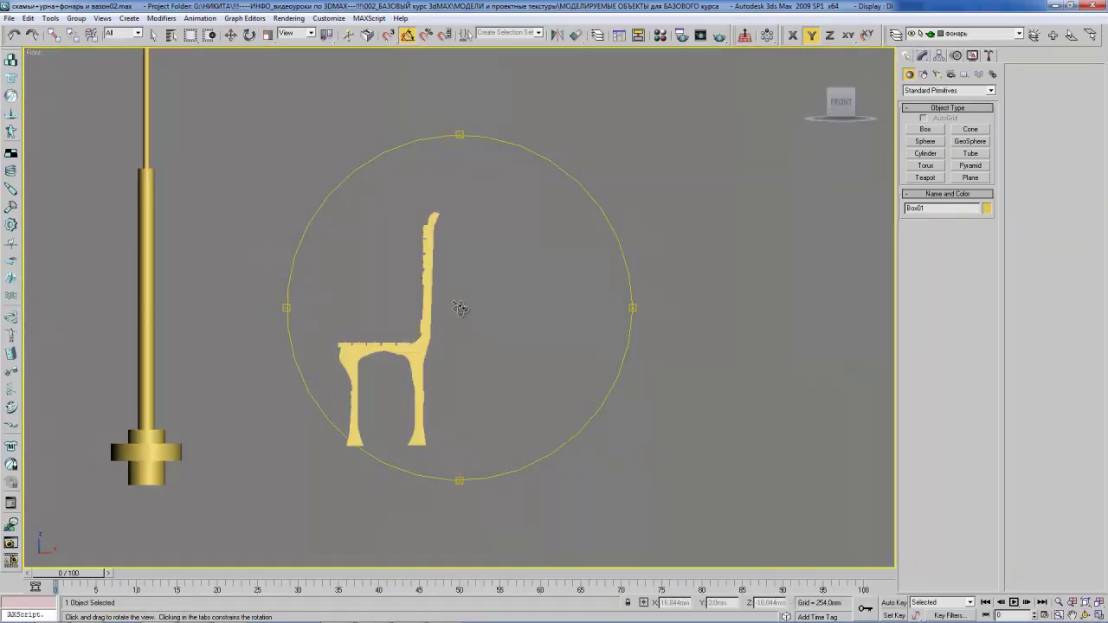
scroll(477, 321, "down", 5)
scroll(480, 316, "up", 2)
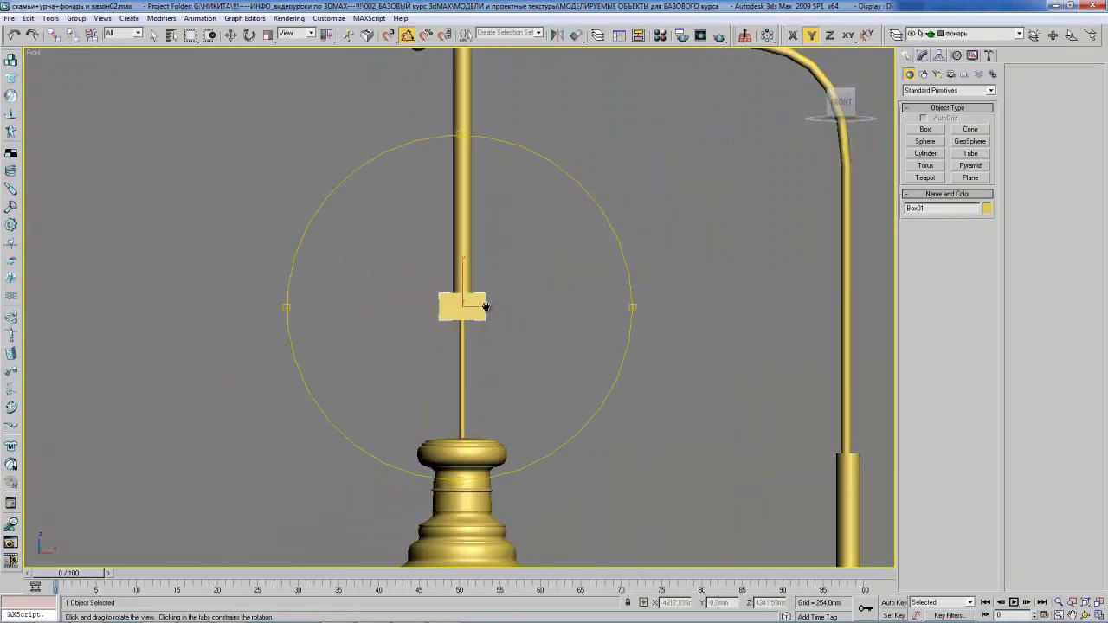
scroll(466, 321, "up", 3)
scroll(470, 326, "up", 3)
scroll(490, 314, "down", 2)
- Pick the Line tool from Create > Shapes > Splines
left_click(922, 55)
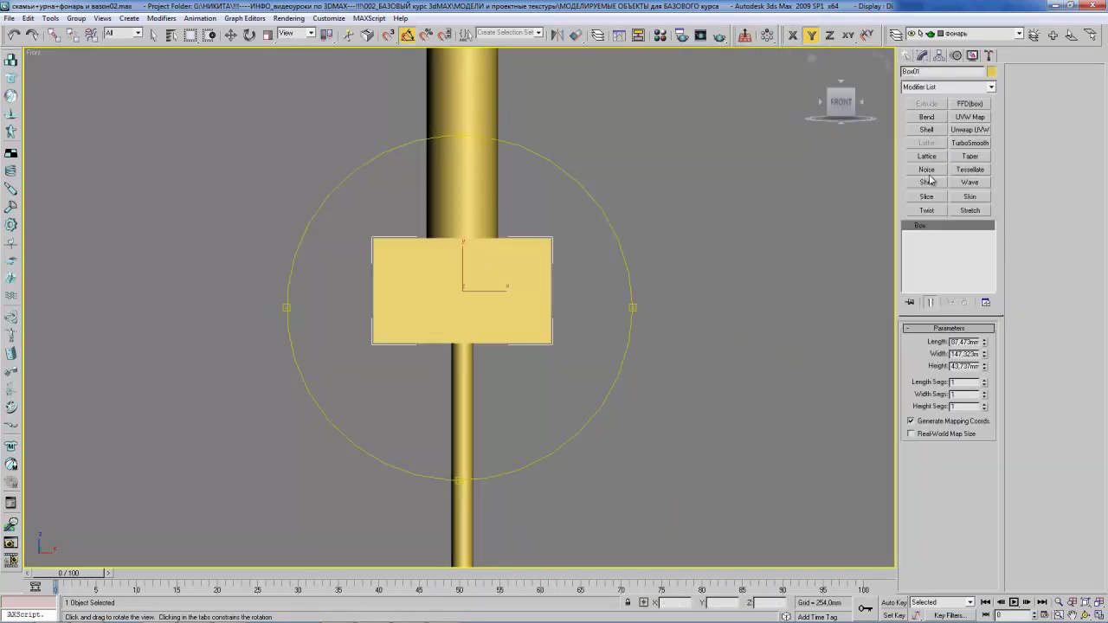
left_click(907, 55)
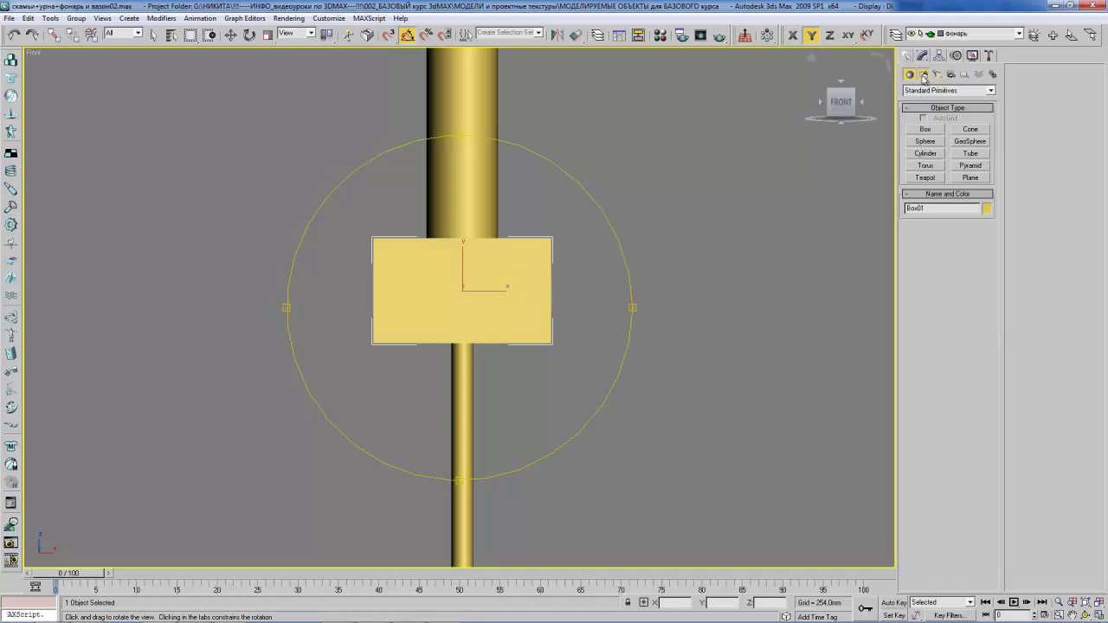
left_click(924, 74)
left_click(925, 138)
- Switch to wireframe and turn off Enable In Viewport in the line's Rendering settings
middle_click_drag(451, 342, 509, 194)
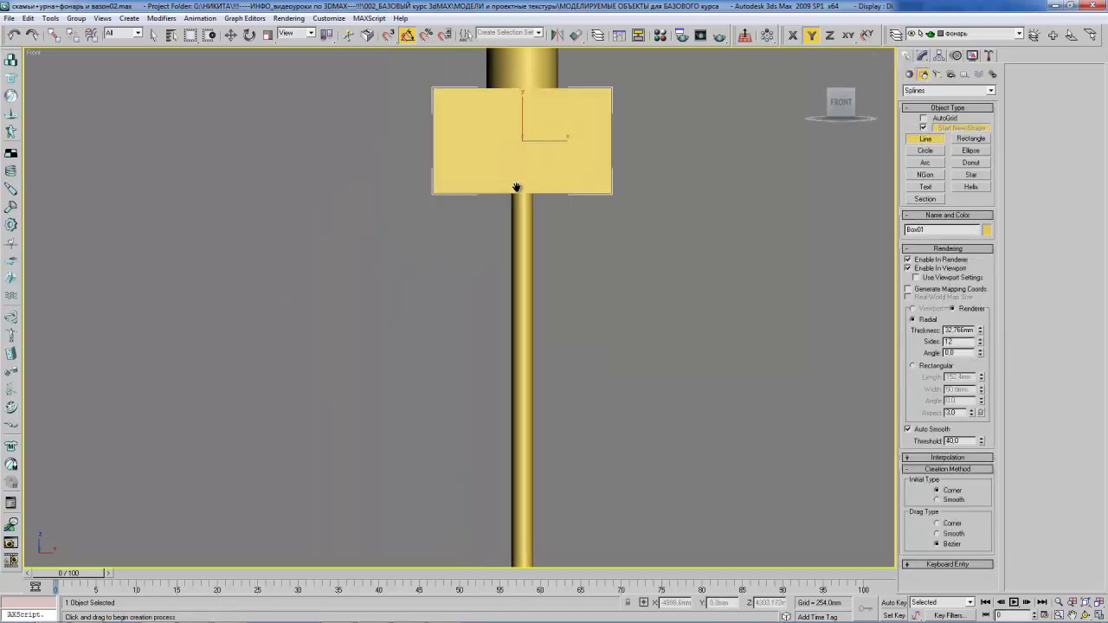
key("F3")
left_click(504, 192)
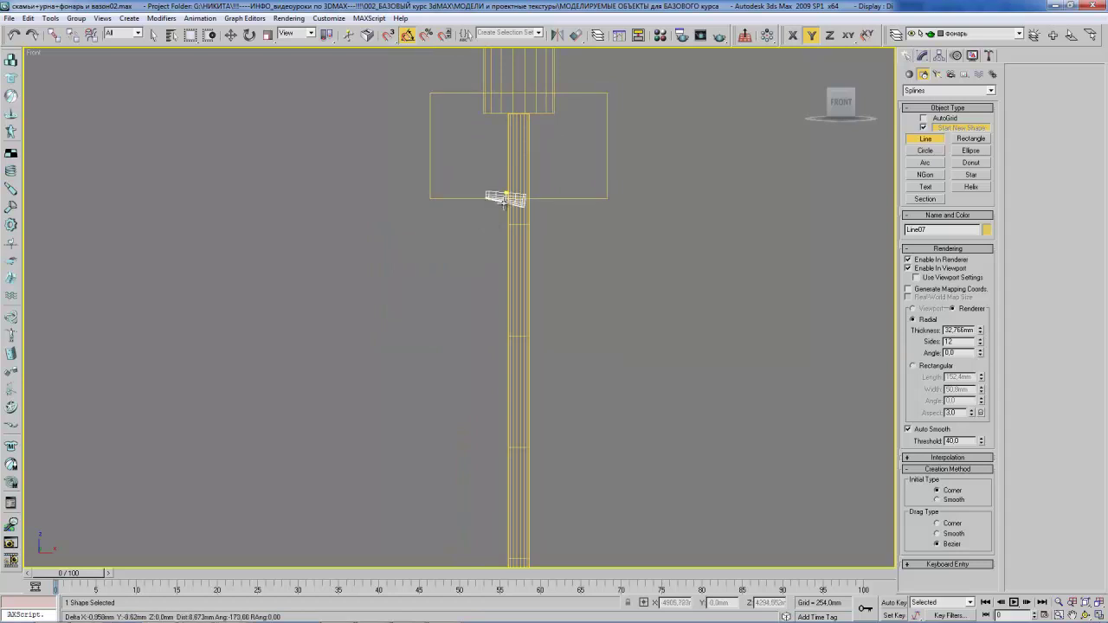
right_click(595, 314)
middle_click_drag(509, 200, 502, 210)
left_click(922, 268)
- Draw an 11-point S-shaped profile line beside the rod below the box
left_click(498, 200)
left_click(488, 228)
left_click(477, 239)
left_click(485, 249)
left_click(472, 265)
left_click(477, 285)
left_click(493, 294)
left_click(490, 311)
left_click(493, 331)
left_click(505, 348)
left_click(513, 355)
right_click(512, 355)
scroll(532, 312, "up", 3)
scroll(494, 206, "up", 1)
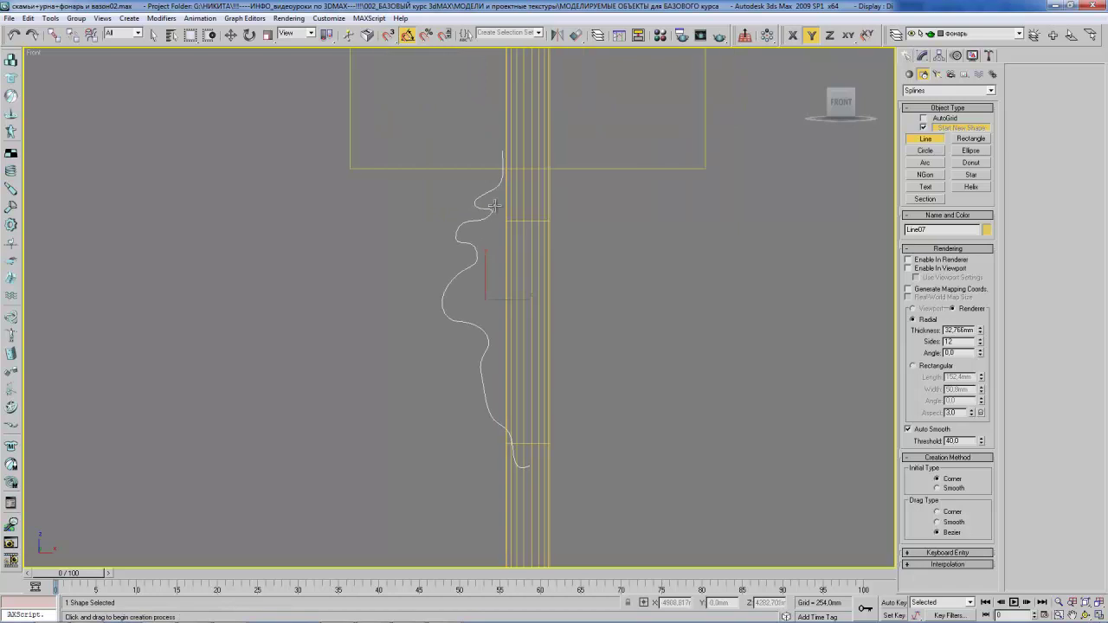
- Align Line07's pivot to Cylinder01 on the X axis only using Affect Pivot Only
left_click(923, 54)
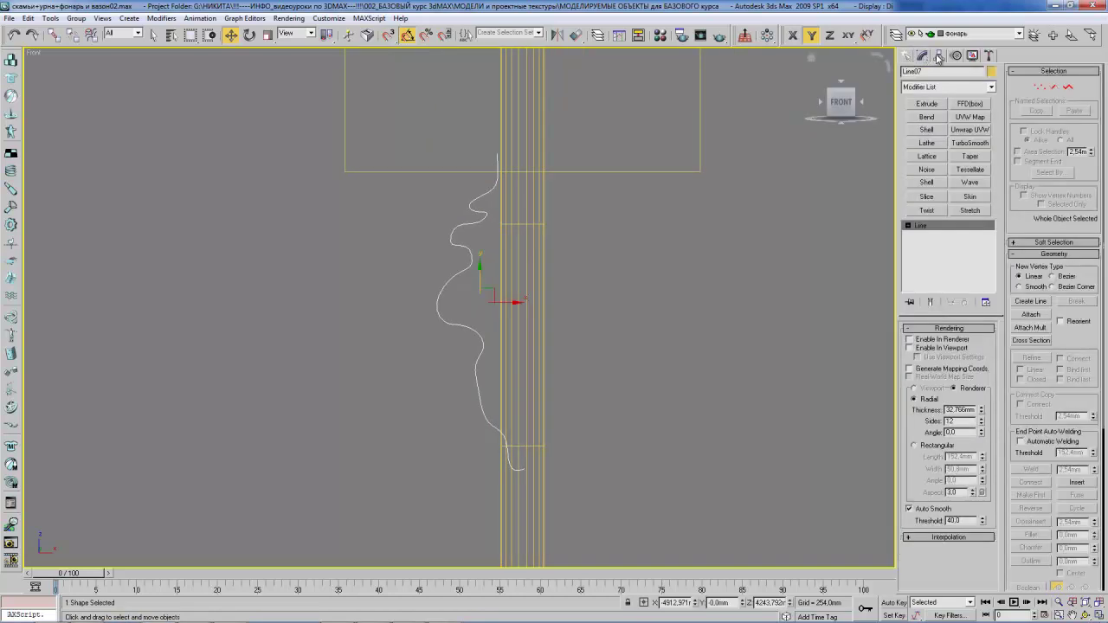
left_click(939, 54)
left_click(949, 129)
middle_click_drag(580, 322, 597, 302)
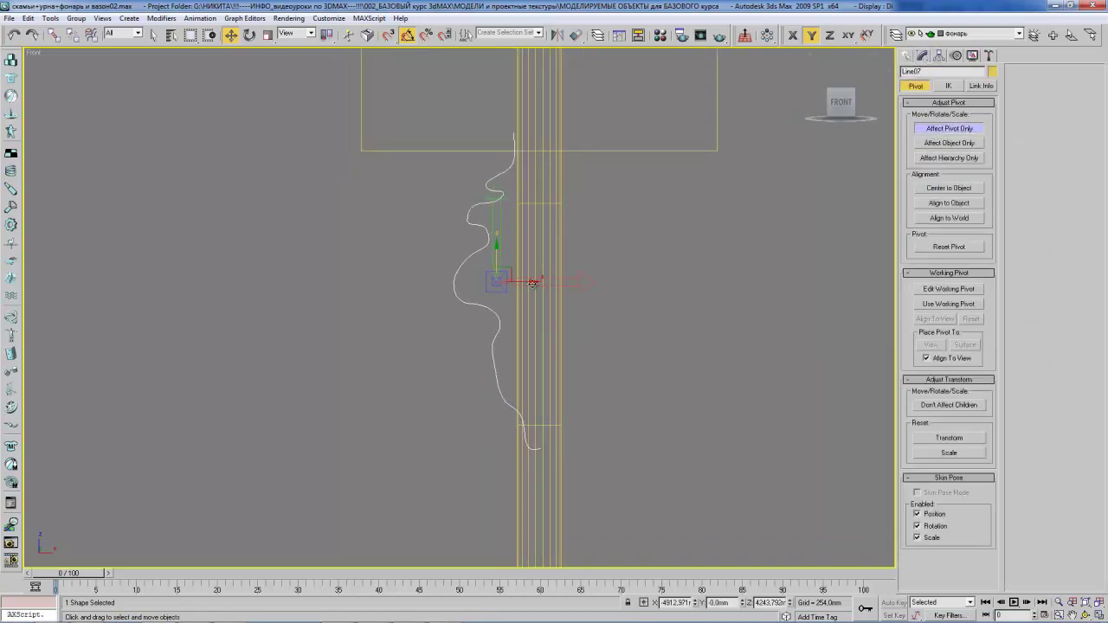
key("alt+a")
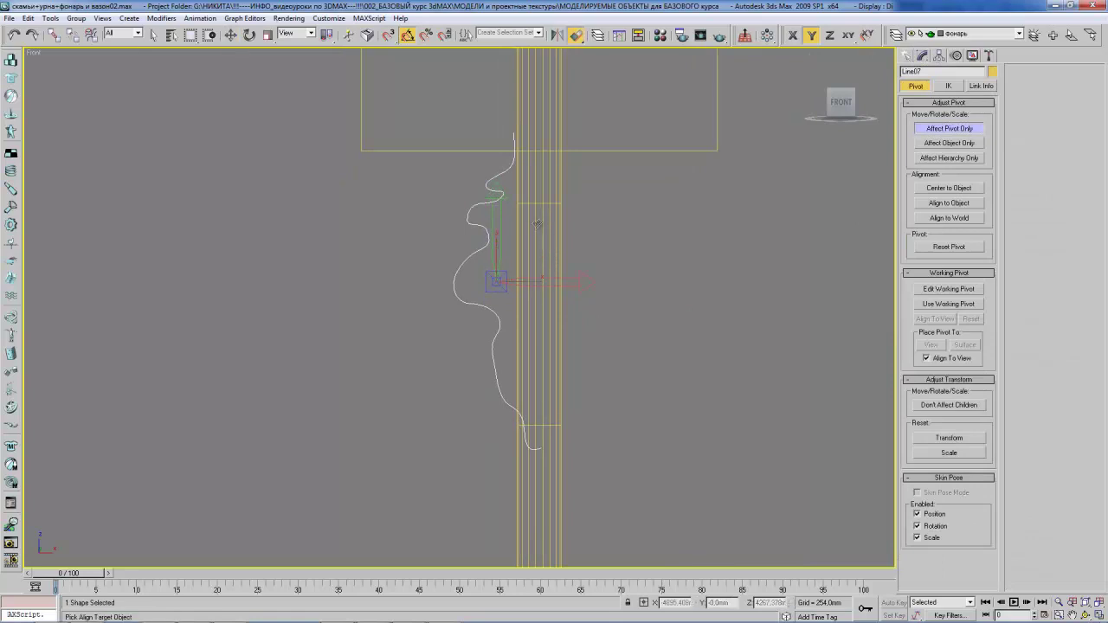
left_click(545, 240)
left_click(739, 238)
left_click(700, 238)
left_click(701, 407)
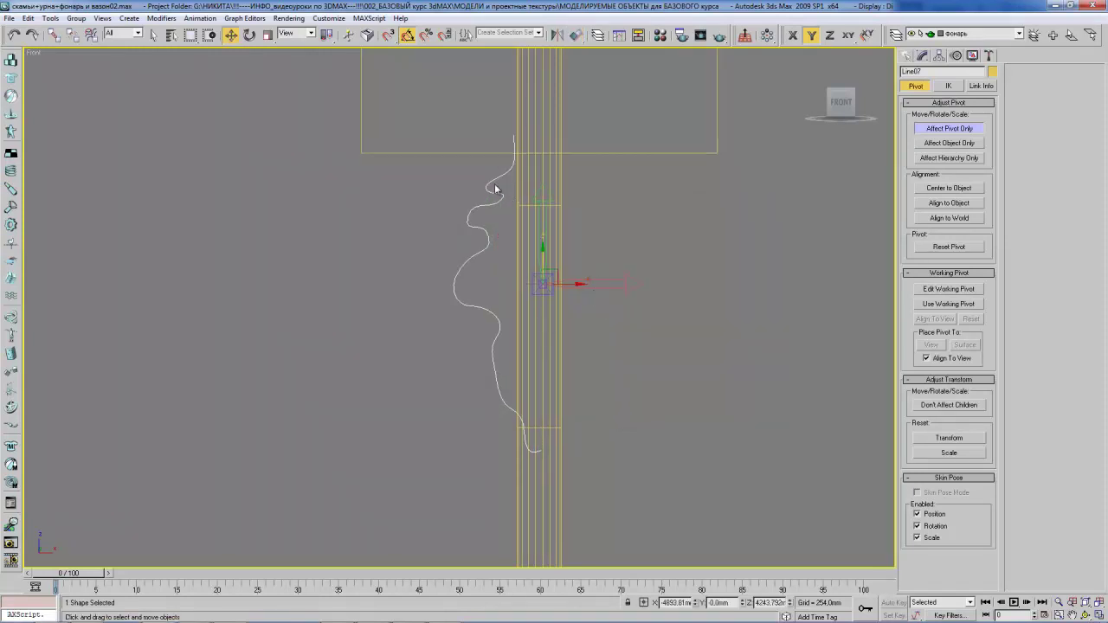
left_click(618, 193)
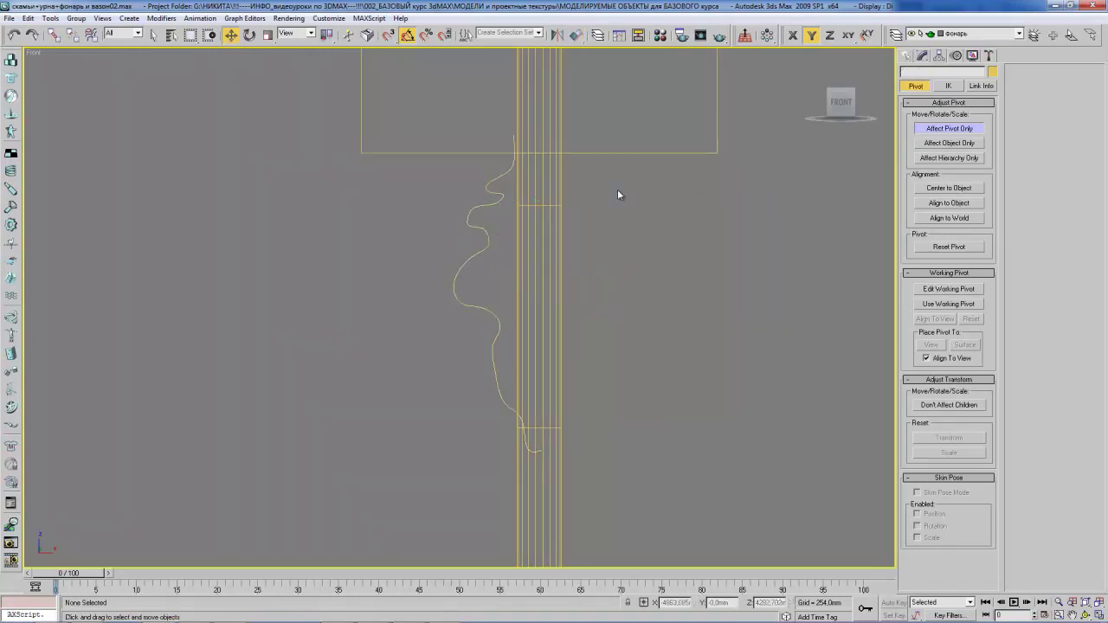
left_click(907, 57)
- Rotate and move Line07's vertices to smooth the profile's curves
left_click(488, 191)
left_click(488, 189)
key("e")
left_click_drag(509, 164, 521, 181)
left_click(469, 219)
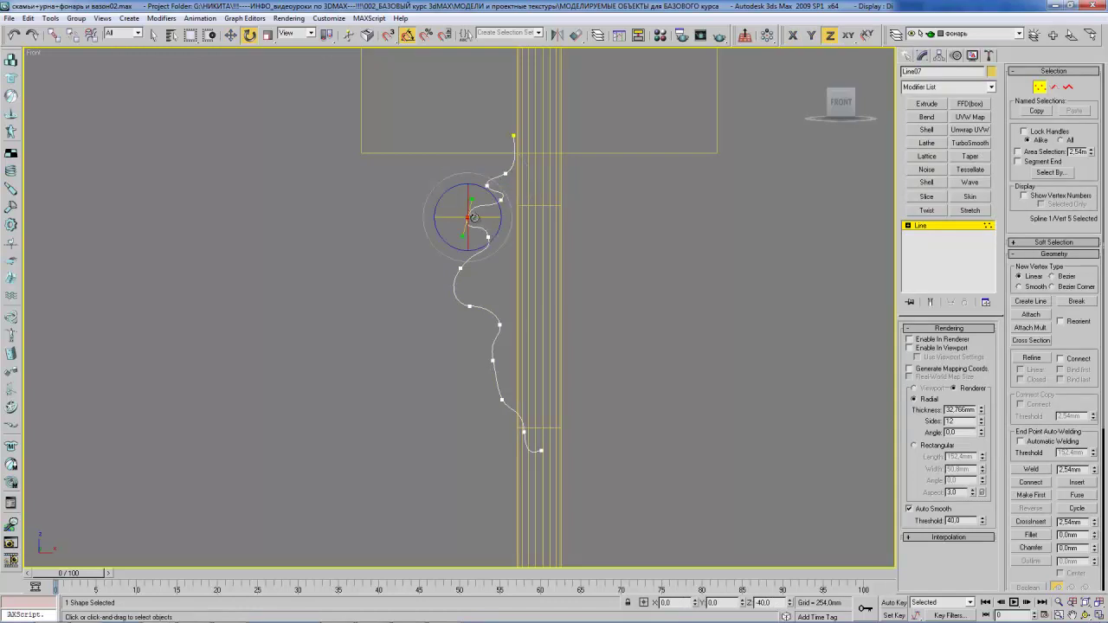
key("w")
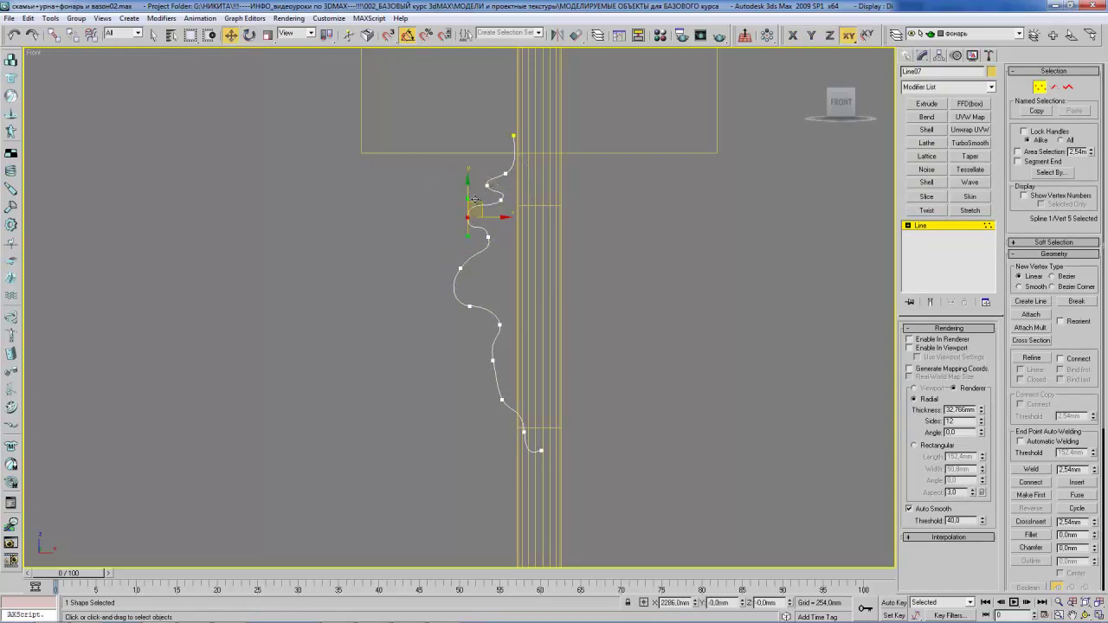
key("F6")
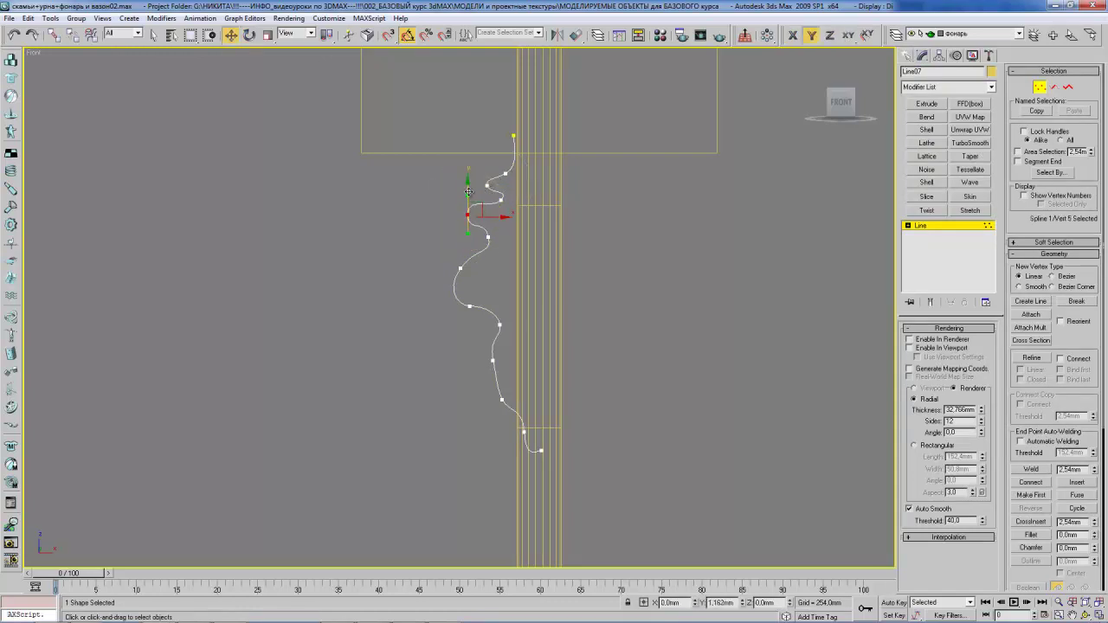
left_click(459, 267)
key("F8")
left_click(468, 305)
left_click(610, 303)
- Lathe the profile into a turned finial and zoom out to see the whole lamp
left_click(921, 226)
left_click(927, 143)
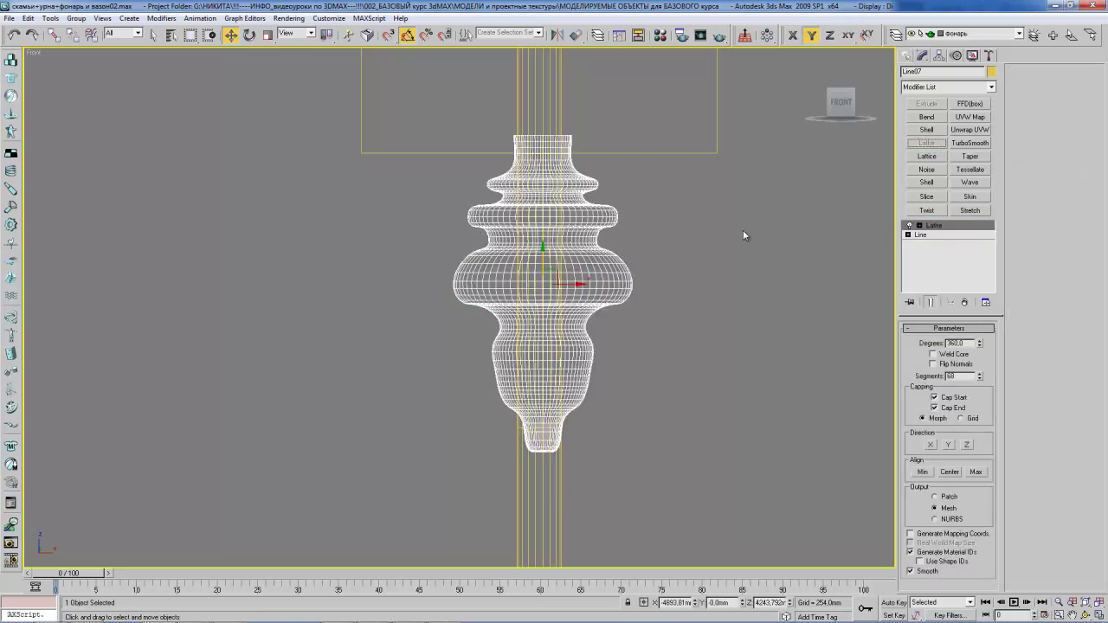
key("ctrl+r")
left_click_drag(576, 227, 530, 332)
scroll(564, 268, "down", 5)
scroll(564, 272, "down", 3)
scroll(453, 309, "down", 2)
scroll(507, 285, "down", 1)
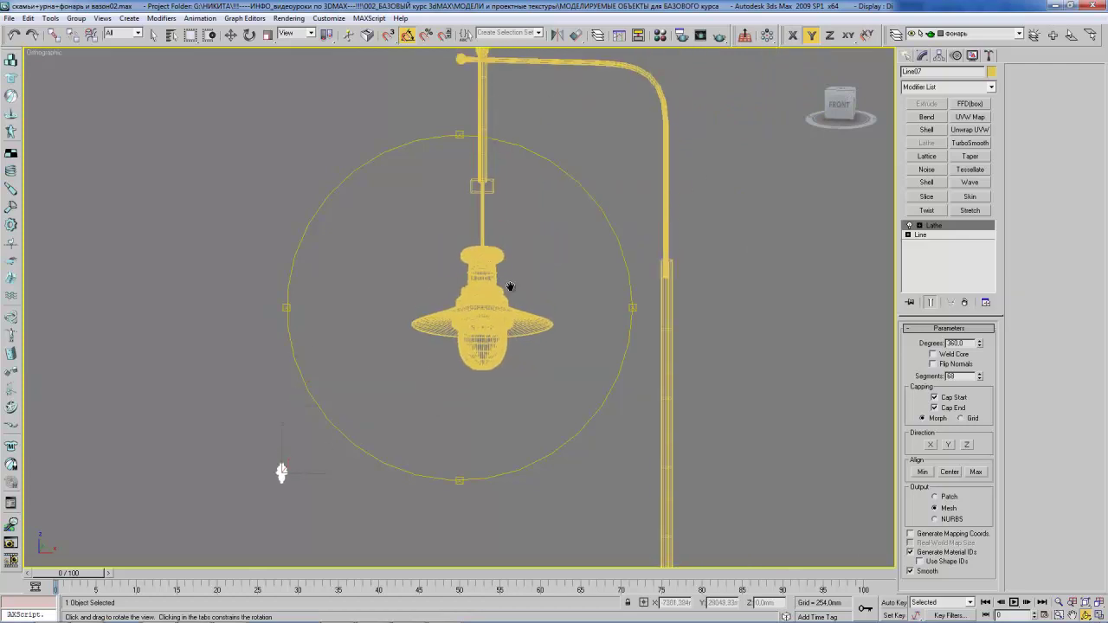
- Align the finial to Cylinder01 on X, Y and Z, centring it on the rod
key("alt+a")
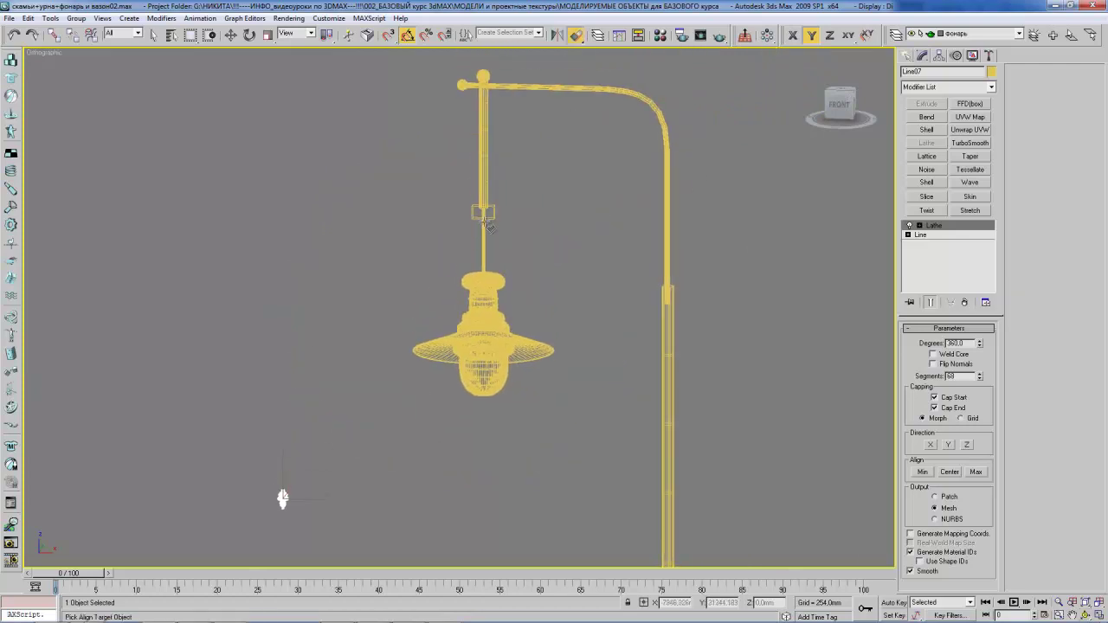
key("F3")
left_click(483, 229)
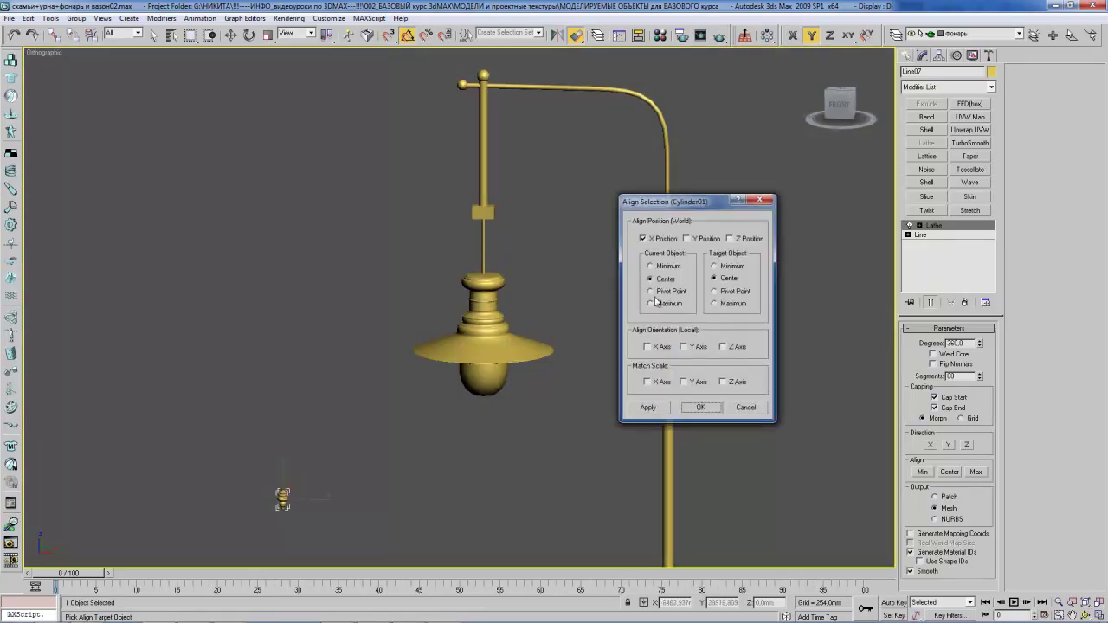
left_click(686, 239)
left_click(729, 240)
left_click(702, 408)
- Slide the finial up the rod to sit just below the box block
key("z")
scroll(505, 257, "down", 5)
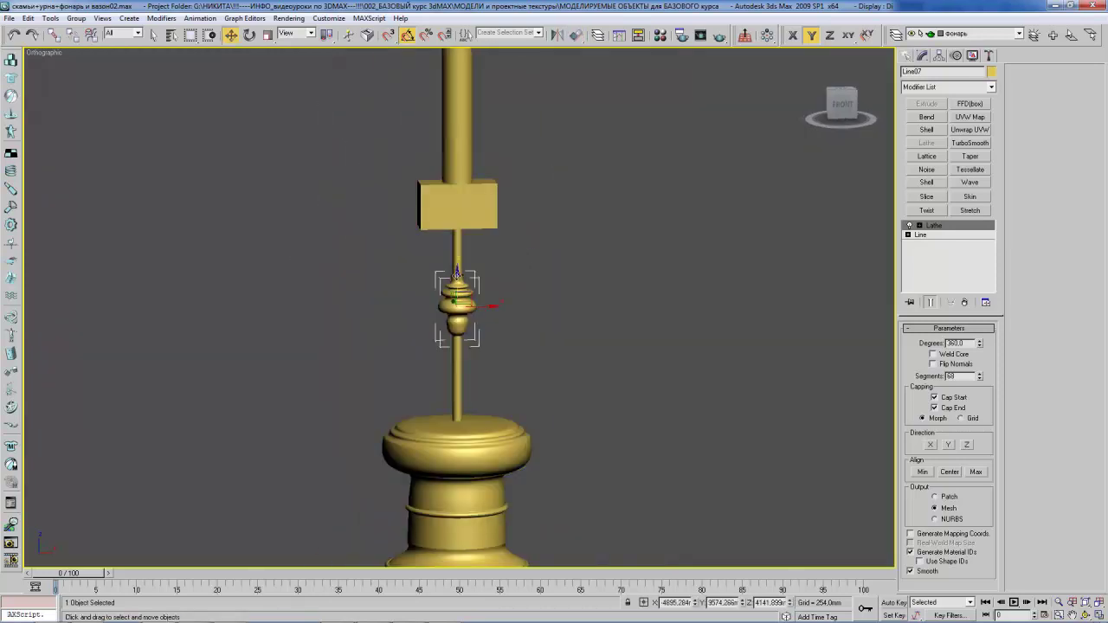
left_click_drag(458, 299, 459, 255)
mouse_move(512, 243)
middle_mouse_down("alt")
mouse_move(514, 256)
mouse_move(438, 242)
mouse_move(668, 383)
middle_mouse_up("alt")
scroll(436, 269, "up", 5)
middle_click_drag(537, 317, 465, 257, "alt")
key("w")
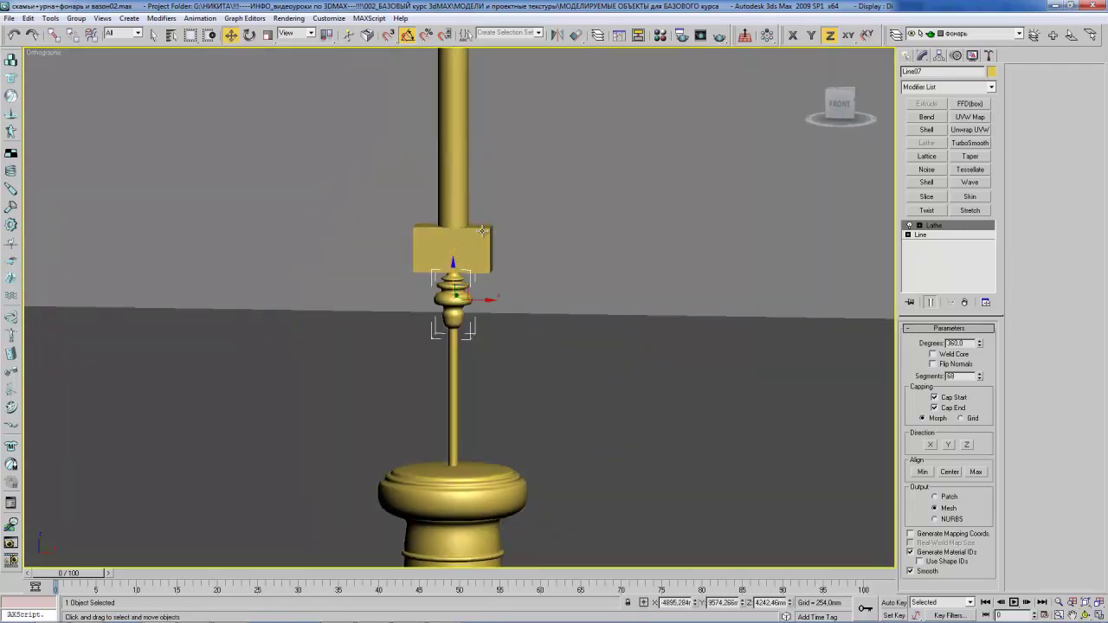
left_click(482, 230)
- Compare with the reference lamp photo, then orbit to bring the lamp head into view
key("alt+Tab")
key("alt+Tab")
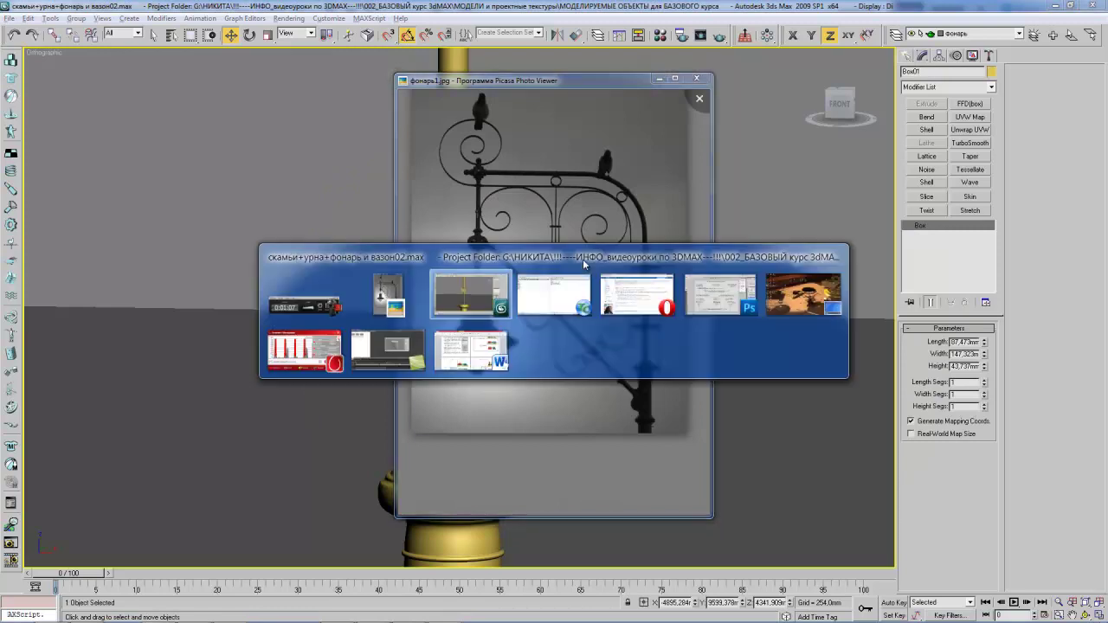
middle_click_drag(487, 254, 552, 288, "alt")
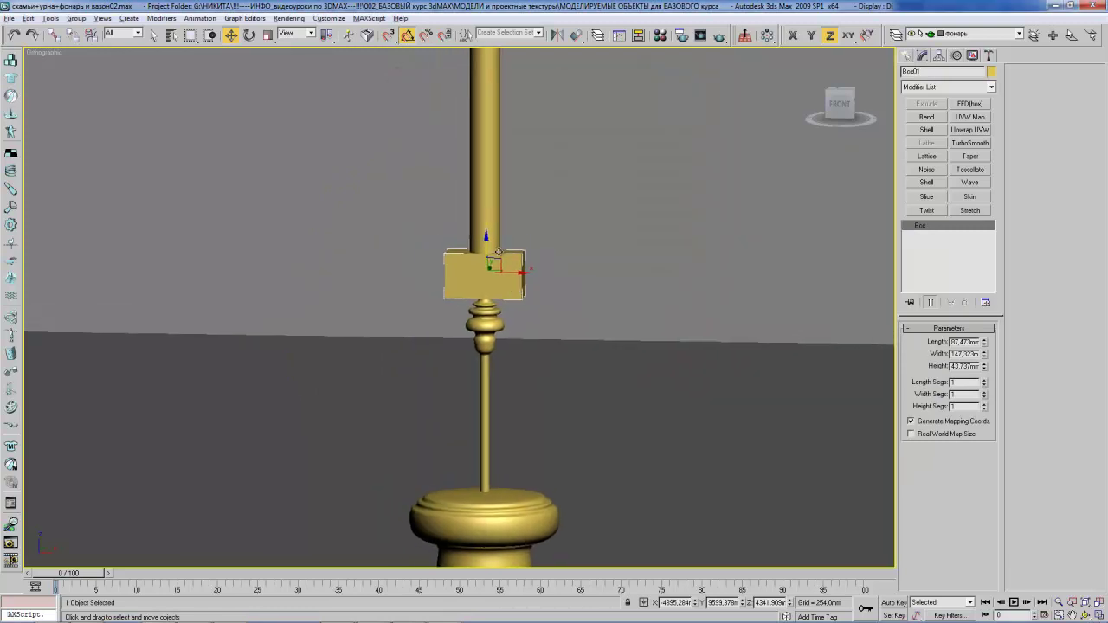
middle_click_drag(499, 252, 511, 239, "alt")
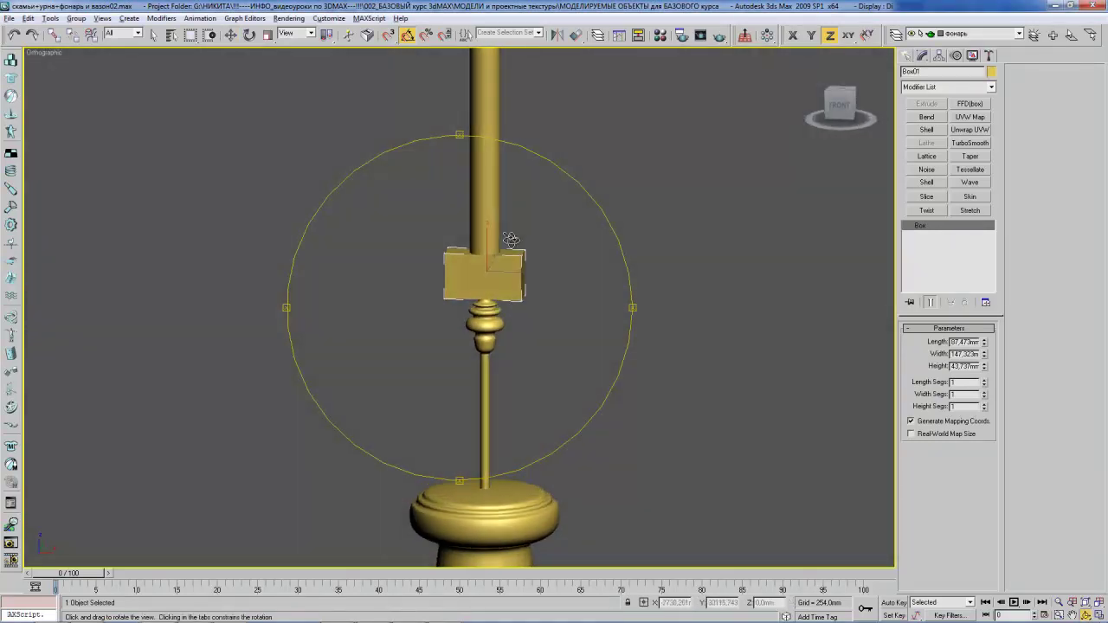
mouse_move(511, 239)
middle_mouse_down("alt")
mouse_move(525, 265)
mouse_move(499, 248)
mouse_move(518, 265)
mouse_move(473, 309)
middle_mouse_up("alt")
- Copy the lathed finial over to the arm's pole and centre it there
key("w")
left_click(451, 317)
left_click_drag(451, 317, 612, 324, "shift")
left_click(564, 368)
key("alt+a")
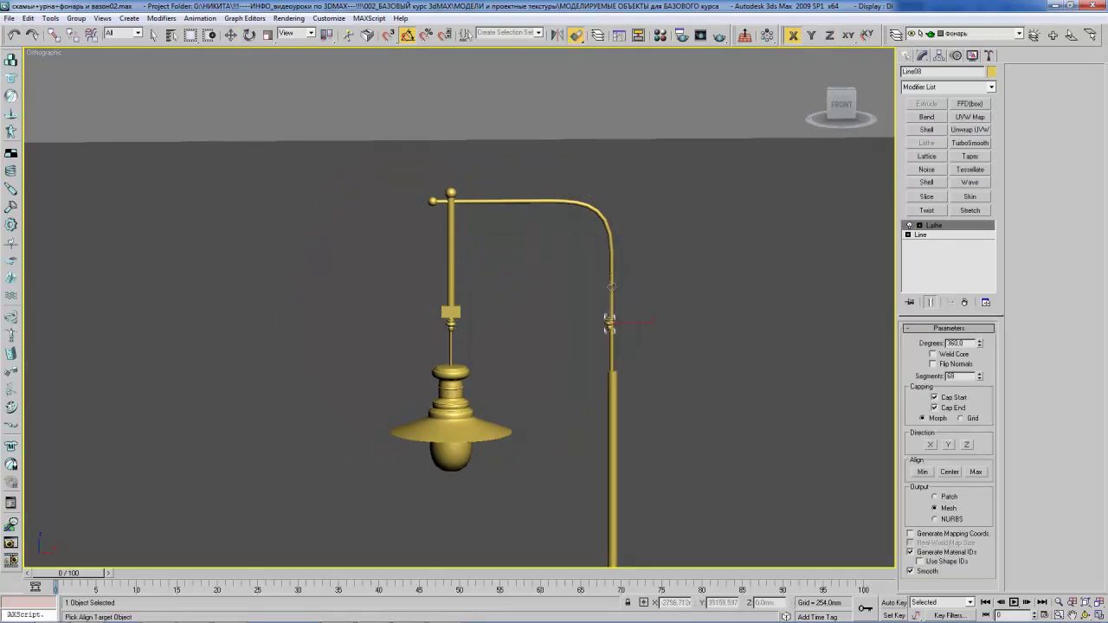
key("z")
left_click(518, 303)
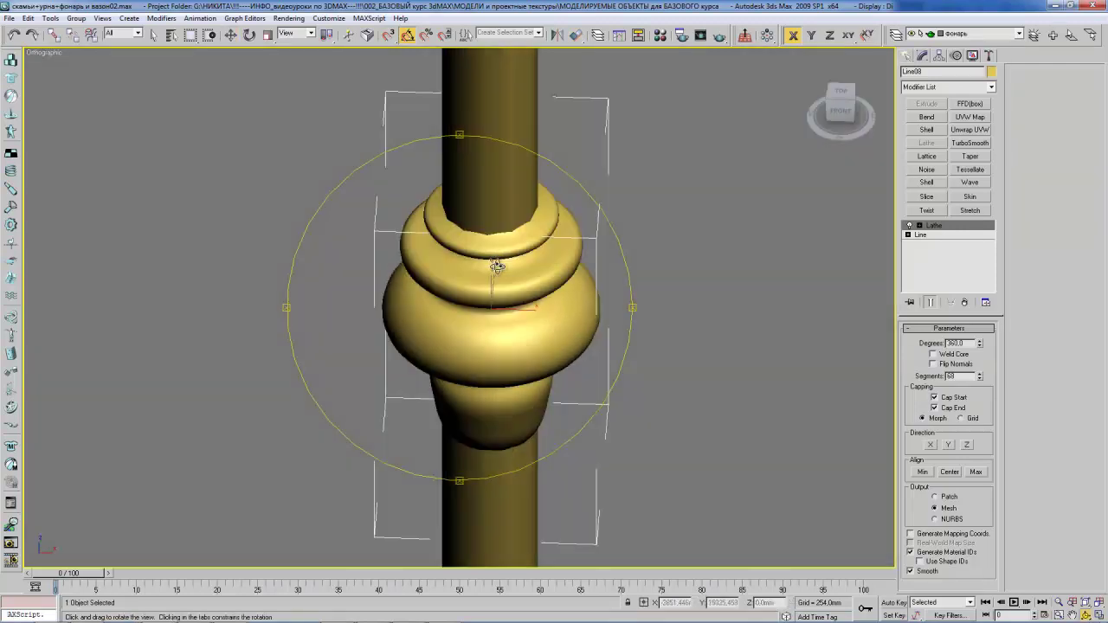
- Slide the copy down the pole below the arm and stretch it taller
scroll(498, 259, "down", 5)
middle_click_drag(502, 245, 510, 268, "alt")
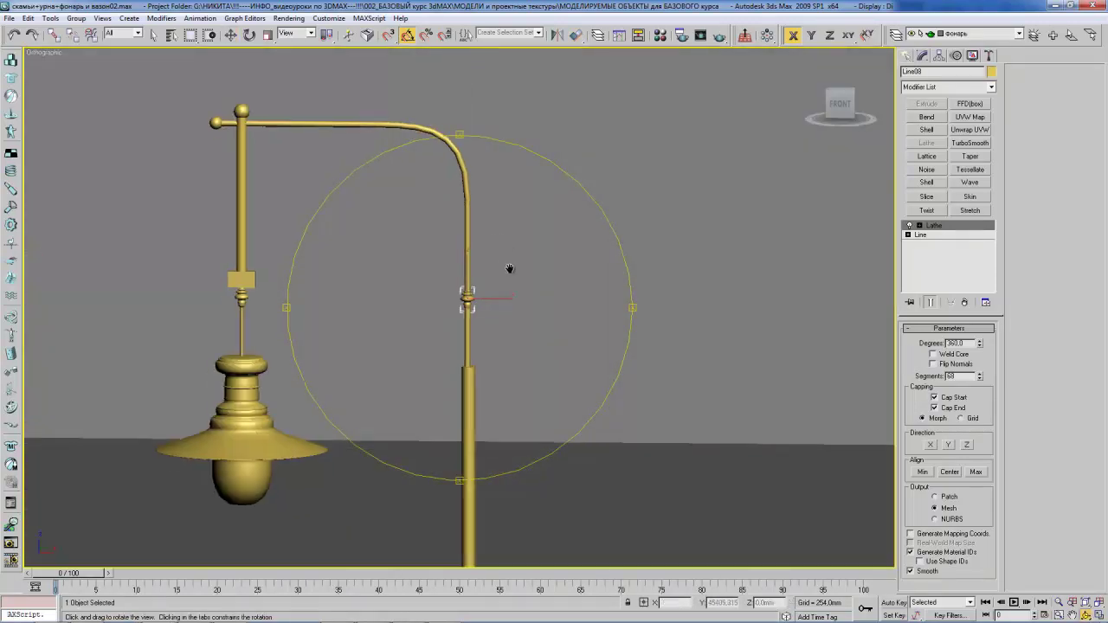
mouse_move(468, 284)
left_mouse_down()
mouse_move(469, 336)
mouse_move(473, 136)
left_mouse_up()
key("r")
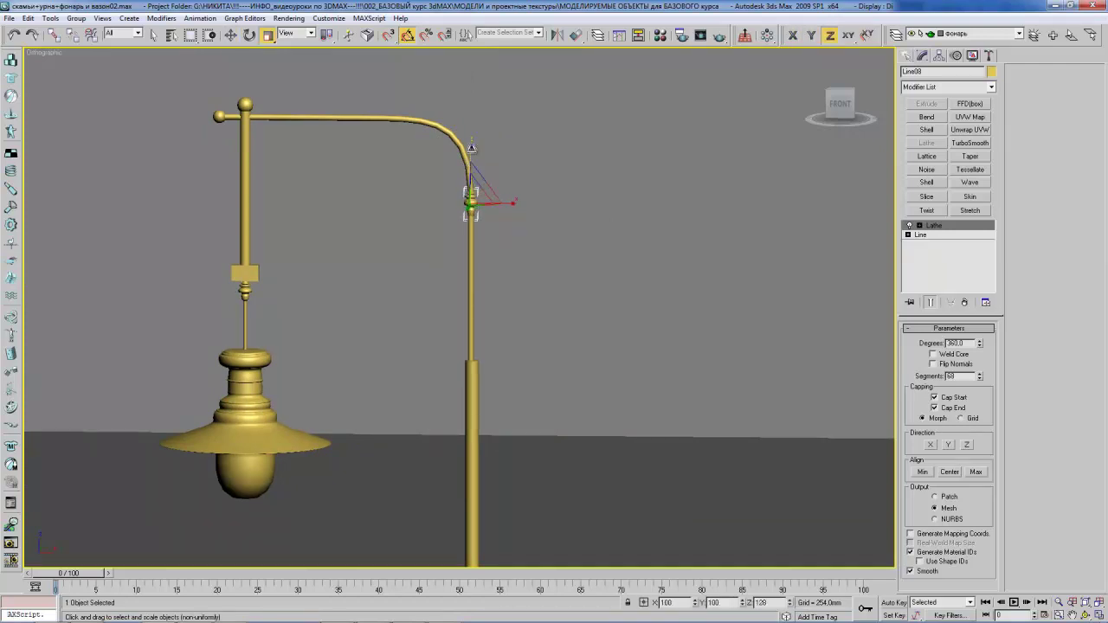
key("w")
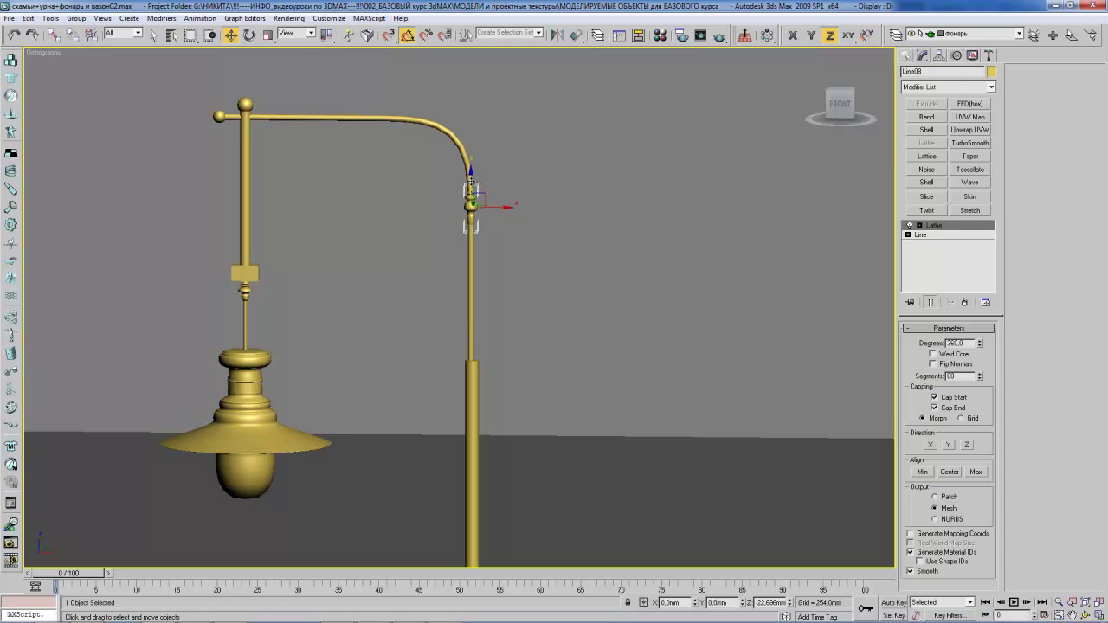
- Return to the front view, check the reference photo, and open spline shape creation
mouse_move(470, 183)
middle_mouse_down("alt")
mouse_move(501, 213)
mouse_move(485, 239)
middle_mouse_up("alt")
scroll(500, 213, "down", 3)
key("f")
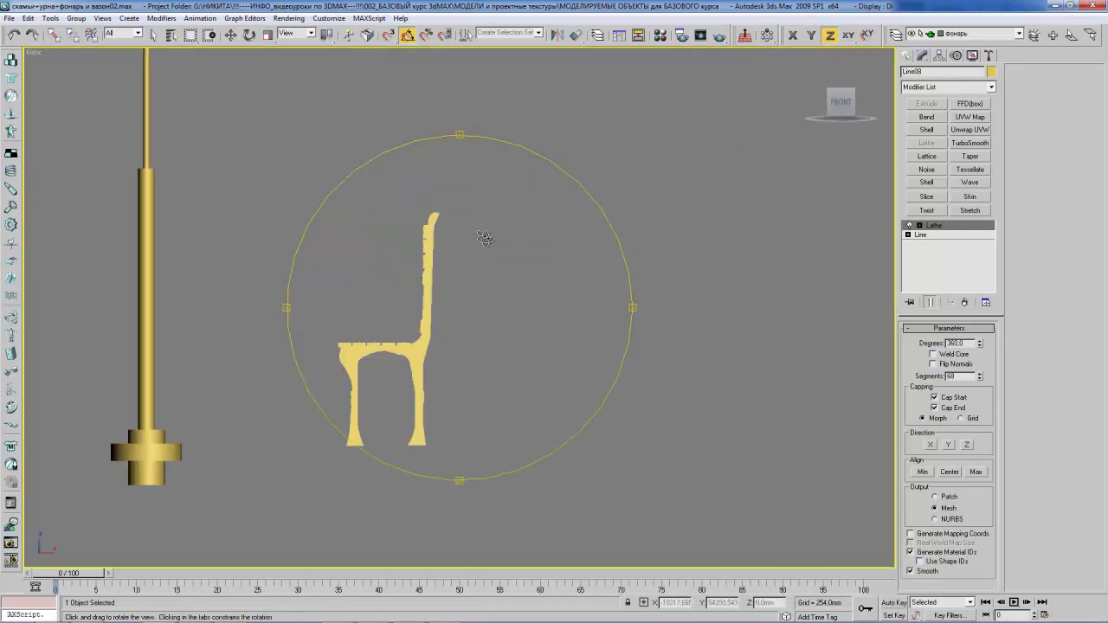
middle_click_drag(452, 289, 511, 241)
scroll(513, 248, "up", 2)
scroll(501, 250, "up", 1)
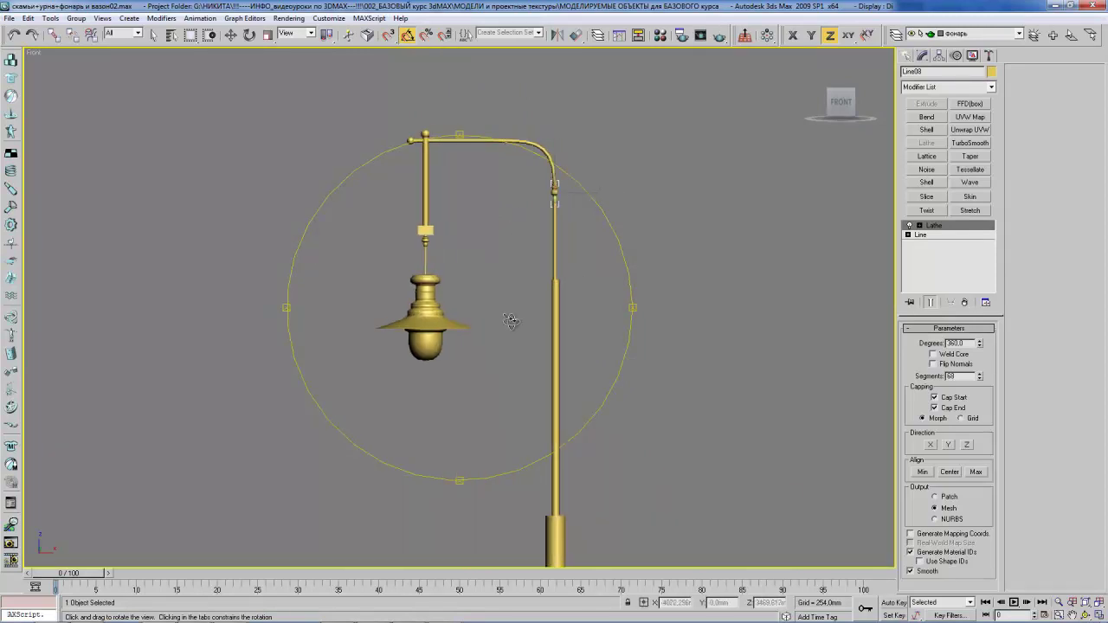
key("alt+Tab")
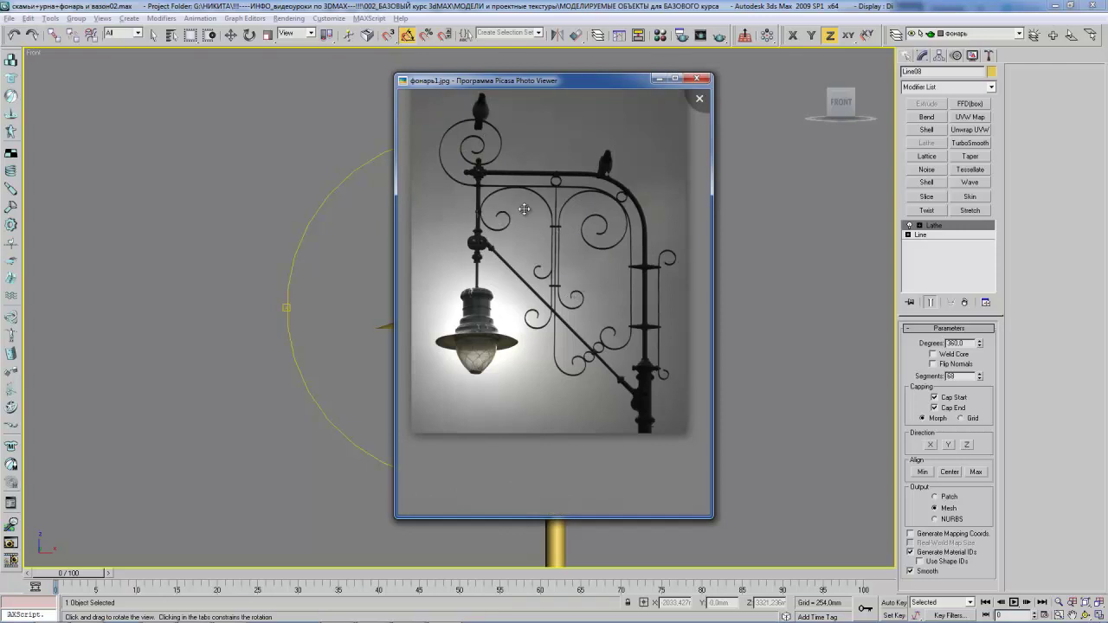
key("Escape")
left_click_drag(491, 242, 499, 255)
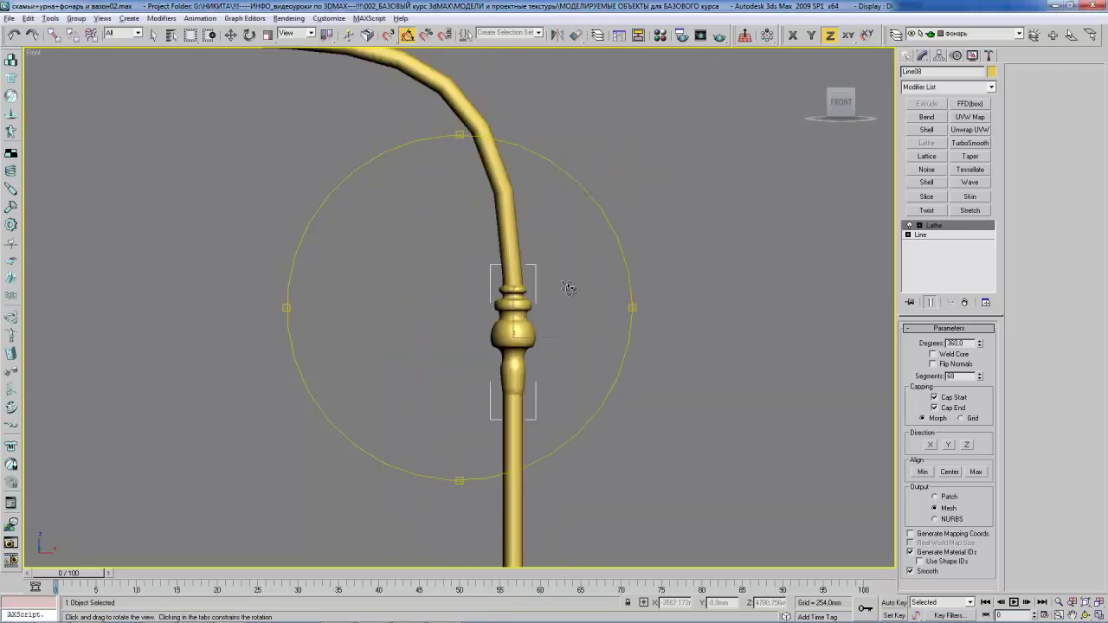
key("w")
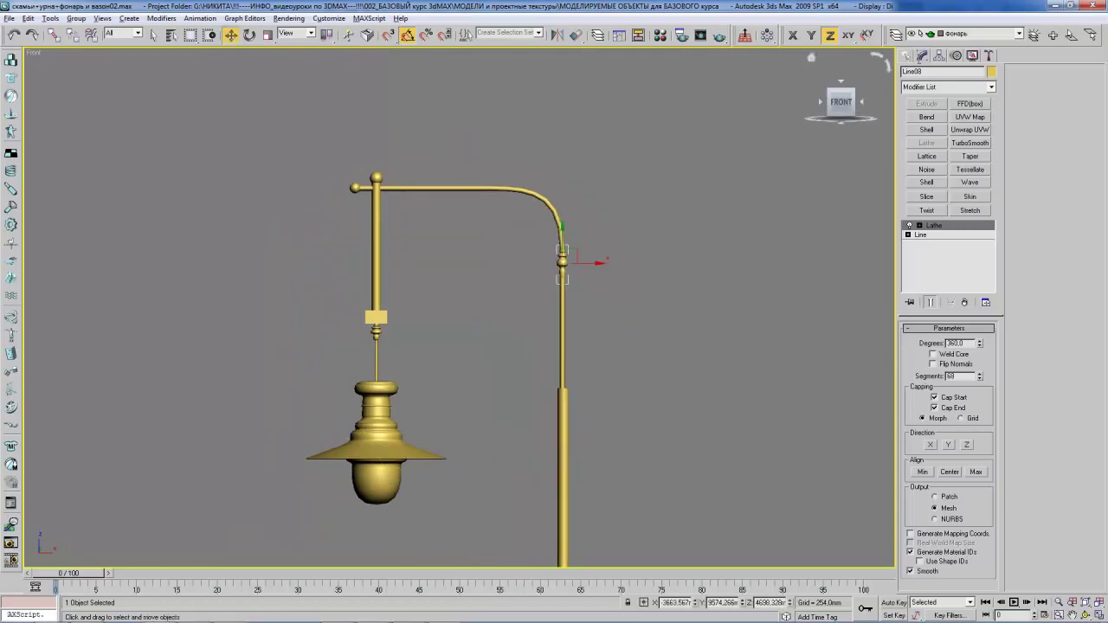
left_click(908, 56)
- Draw a helix in the arm's corner with radii 241.594mm and 337.093mm
left_click(923, 143)
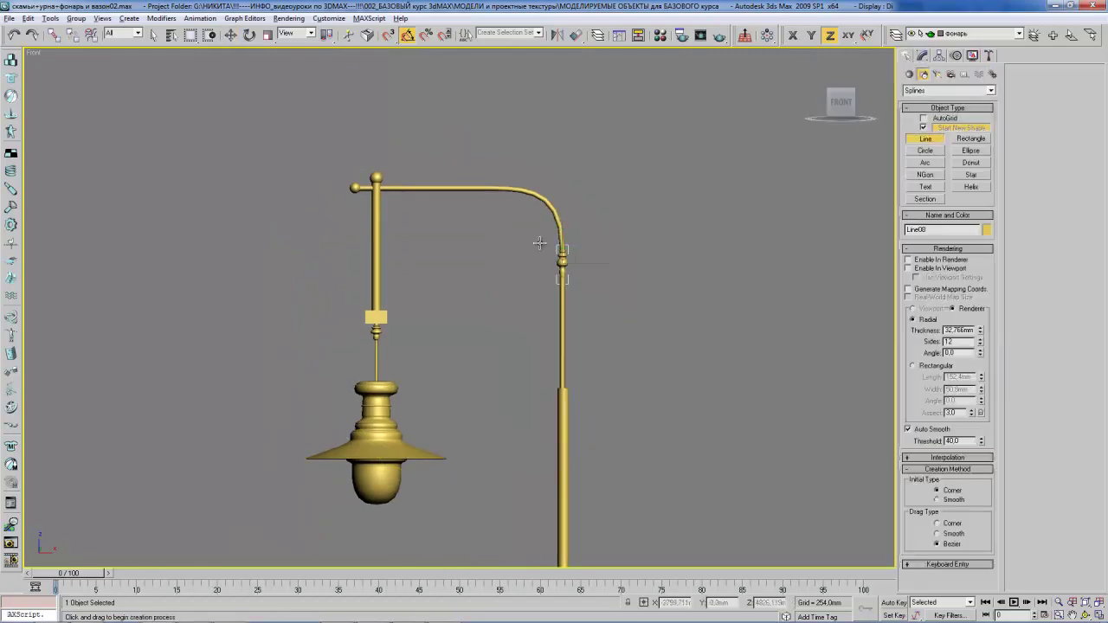
middle_click_drag(537, 239, 567, 199)
key("alt+Tab")
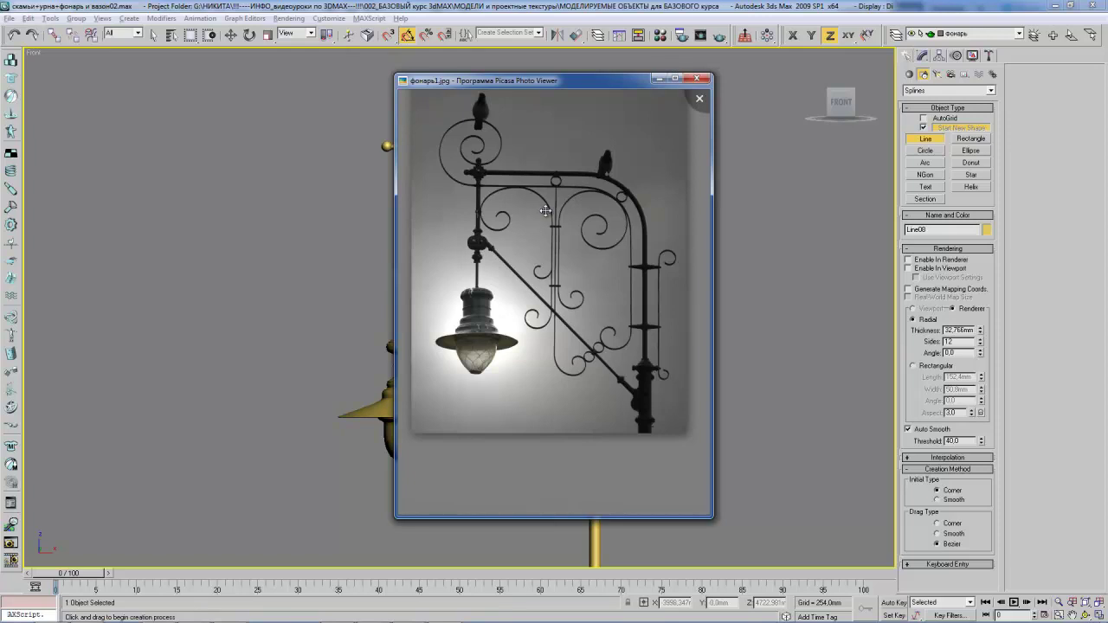
key("alt+Tab")
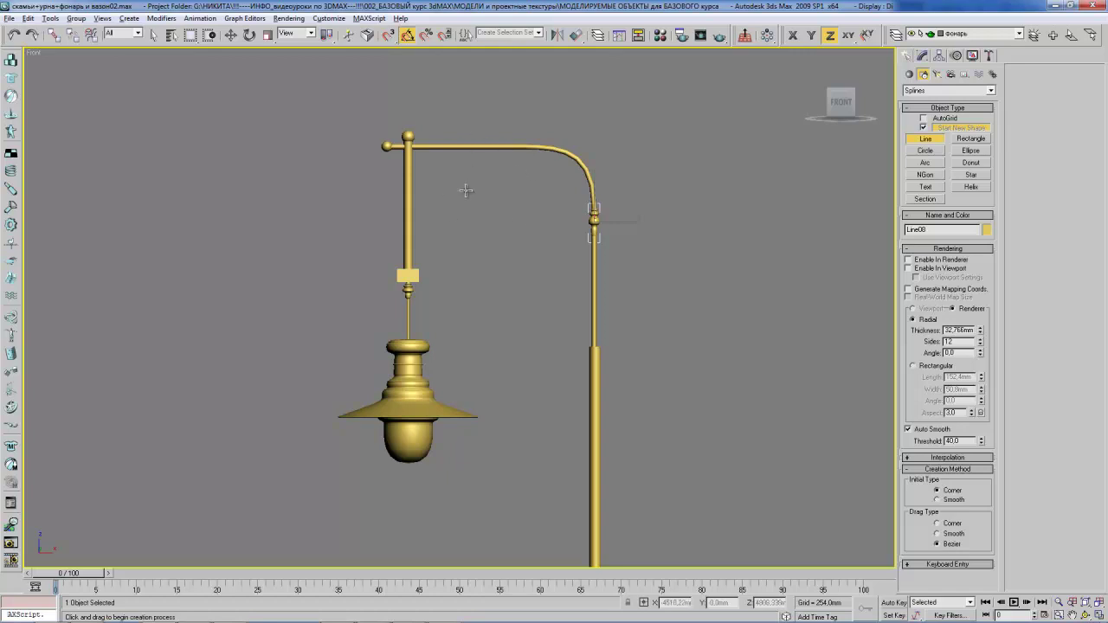
left_click(972, 187)
left_click_drag(463, 213, 483, 187)
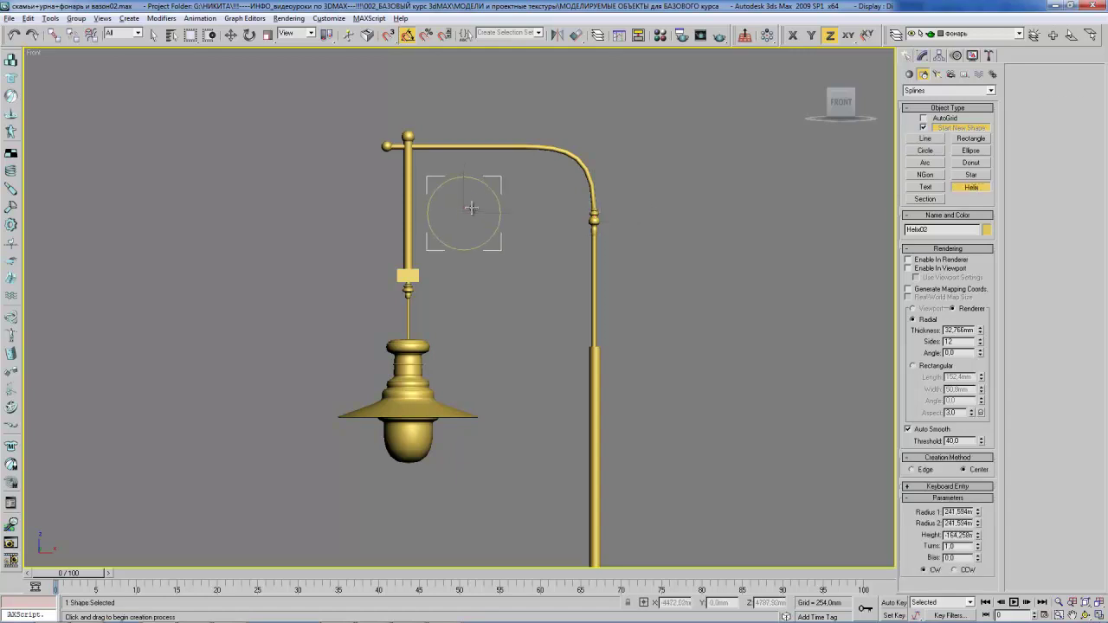
left_click(471, 206)
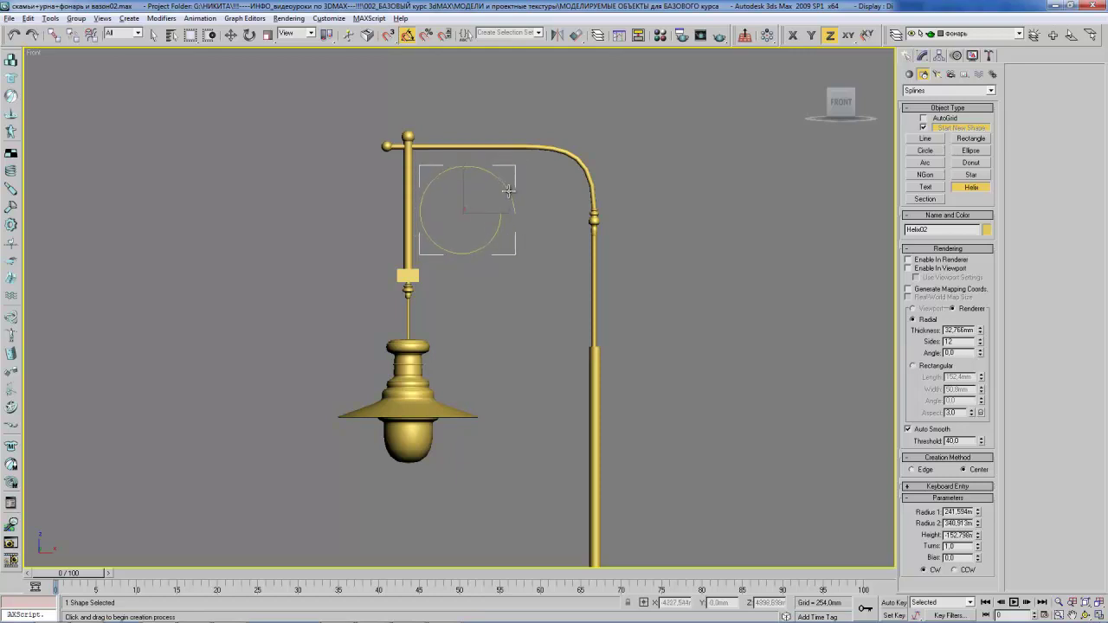
left_click(508, 192)
- Raise Helix02's turns to 1.89 in the Modify panel
left_click(923, 55)
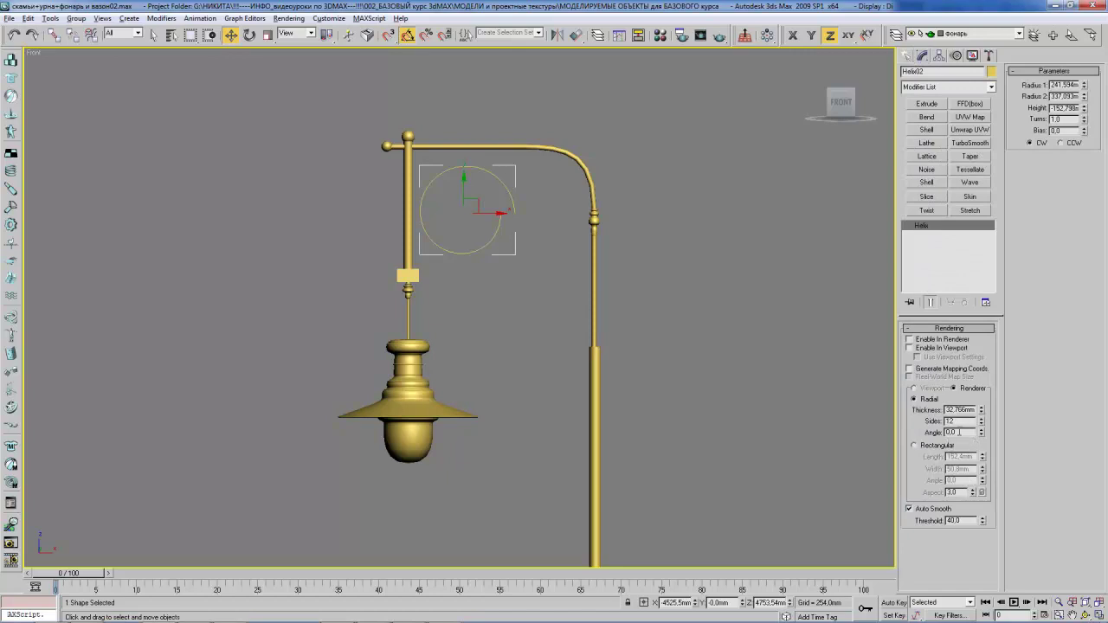
middle_click_drag(496, 233, 490, 230)
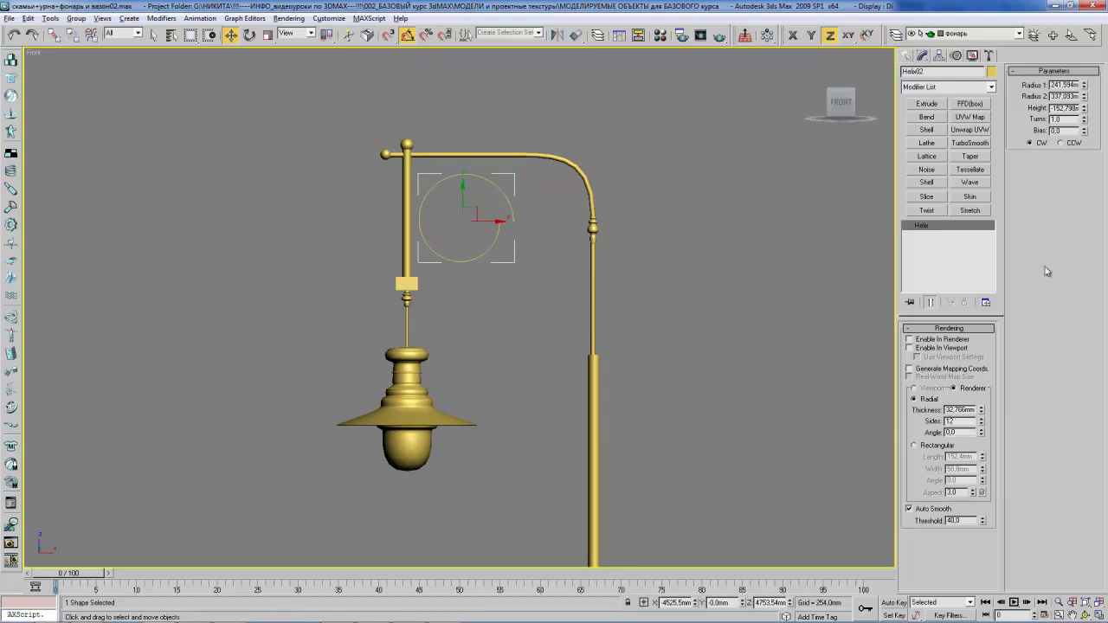
left_click_drag(1083, 120, 1105, 70)
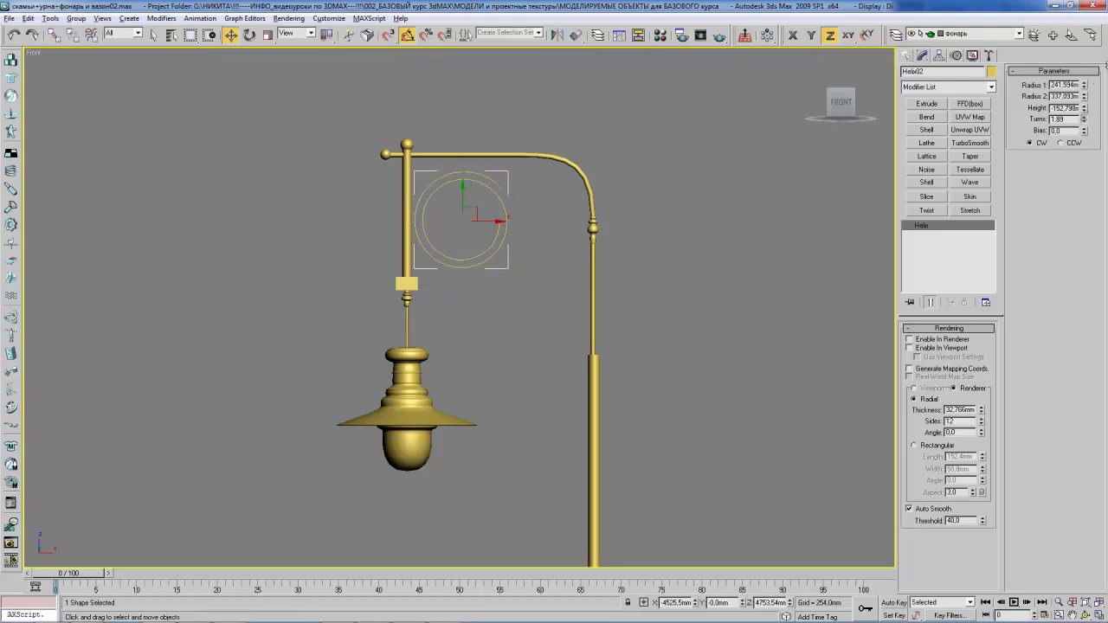
- Align the helix to the chosen object and orbit to an angled view
middle_click_drag(542, 208, 549, 216)
key("alt+a")
left_click(461, 165)
left_click(701, 409)
mouse_move(532, 234)
middle_mouse_down("alt")
mouse_move(494, 218)
mouse_move(919, 394)
middle_mouse_up("alt")
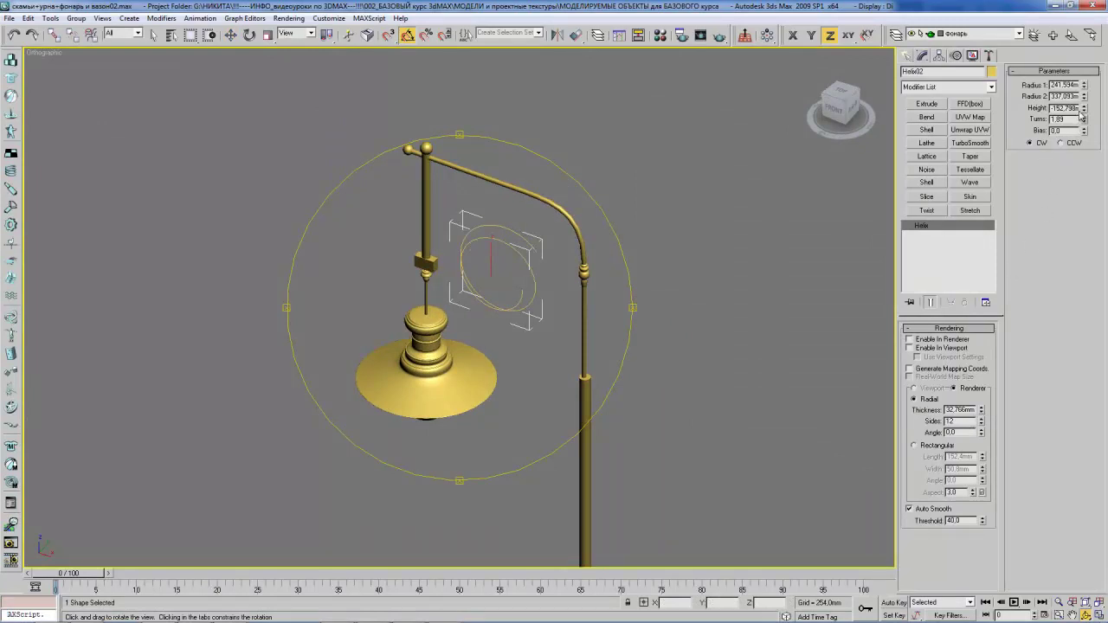
- Flatten the helix: Height 0, Radius 1 65.231mm, and 1.512 turns
left_click_drag(1084, 110, 1073, 120)
type("0")
key("Return")
mouse_move(503, 229)
left_mouse_down()
mouse_move(532, 201)
mouse_move(502, 208)
left_mouse_up()
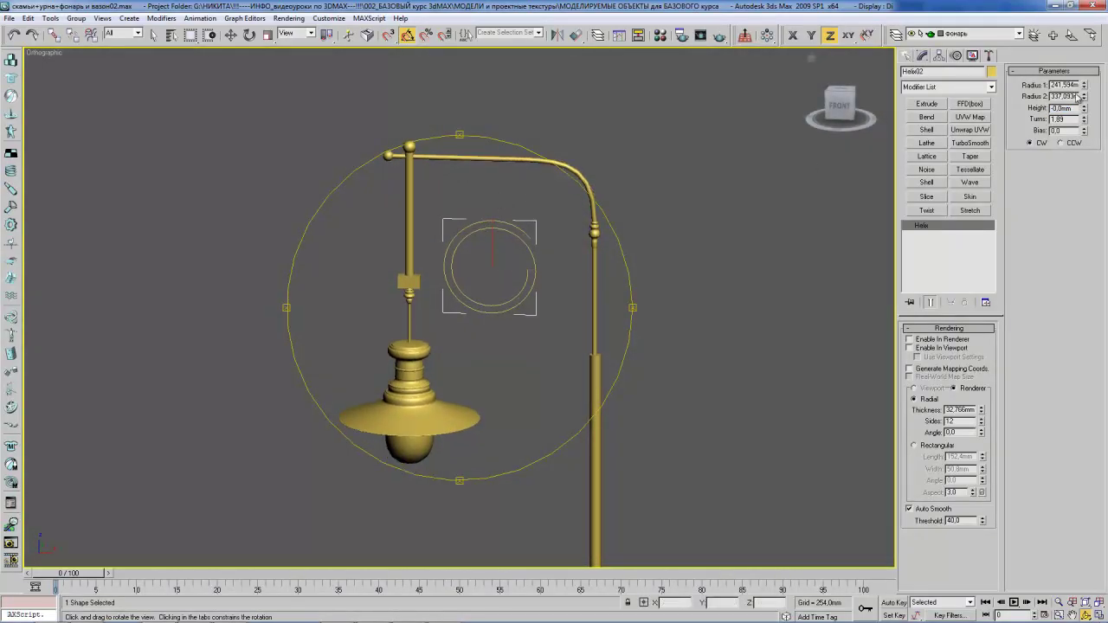
left_click_drag(1083, 87, 1083, 139)
mouse_move(495, 189)
left_mouse_down()
mouse_move(542, 191)
mouse_move(483, 167)
left_mouse_up()
key("w")
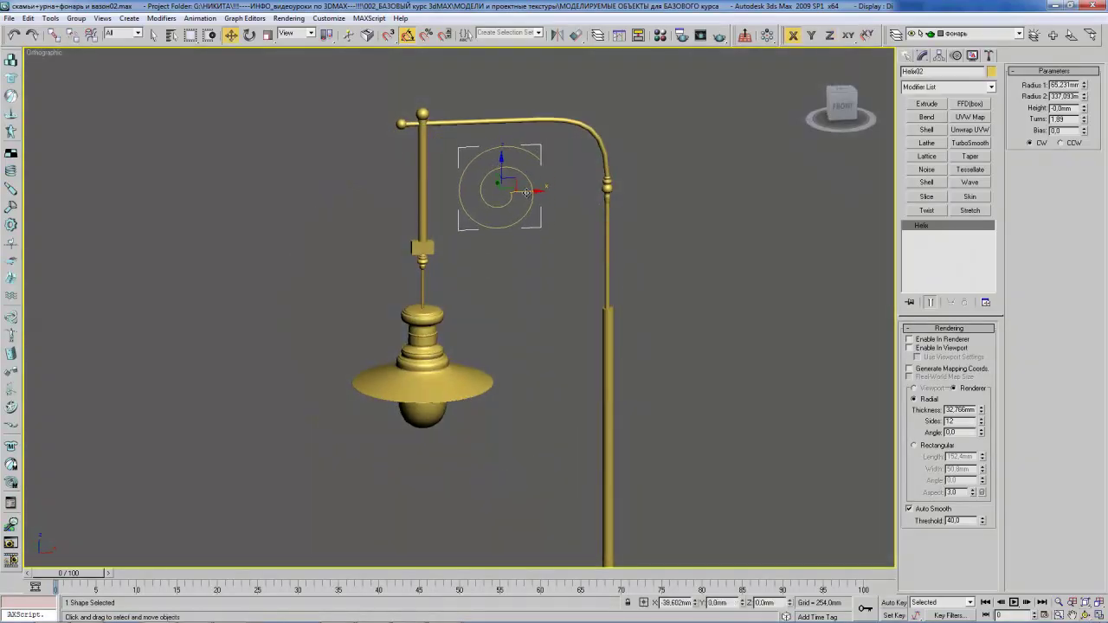
left_click_drag(1084, 123, 1078, 141)
- Rotate the spiral 85° on Y and -15° on Z, then move it between rod and arm
key("e")
left_click_drag(513, 173, 539, 167)
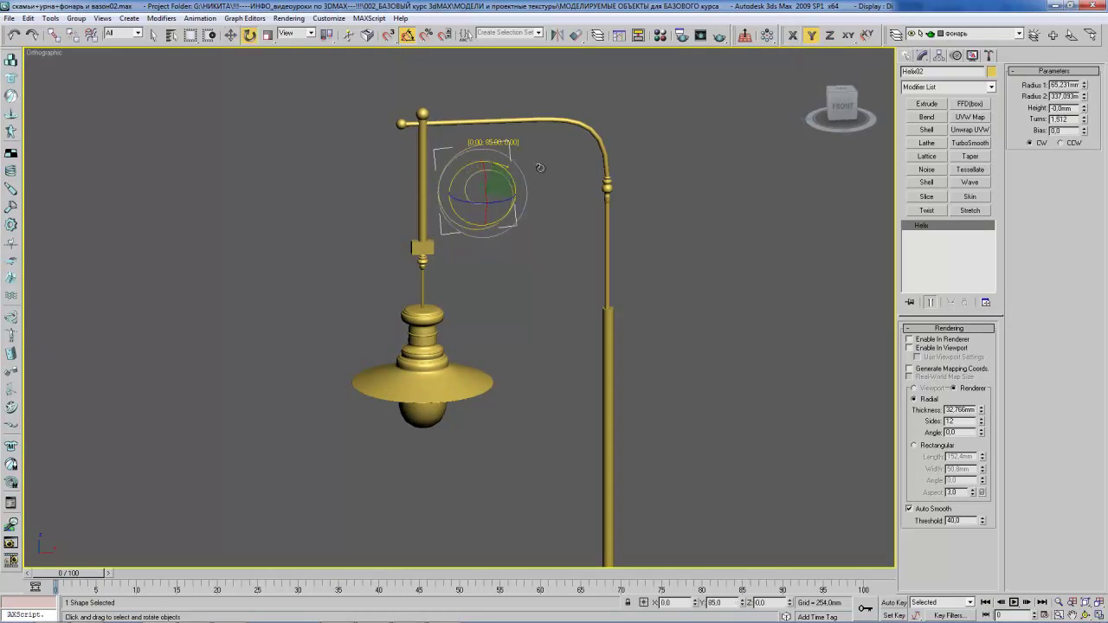
key("f")
scroll(502, 184, "down", 3)
scroll(507, 202, "down", 2)
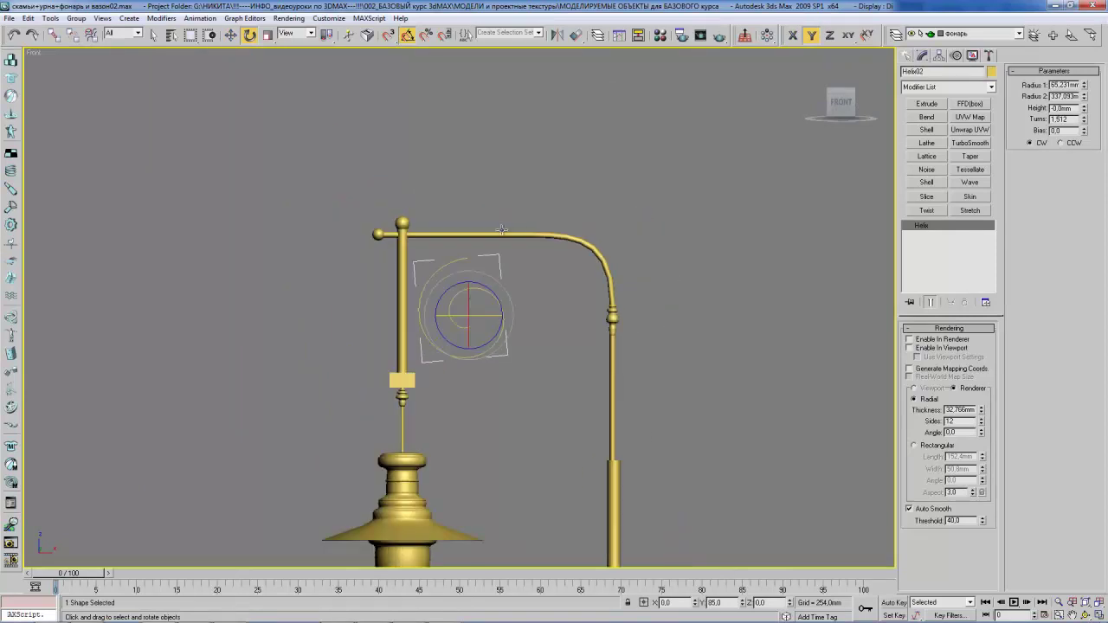
left_click_drag(492, 285, 489, 291)
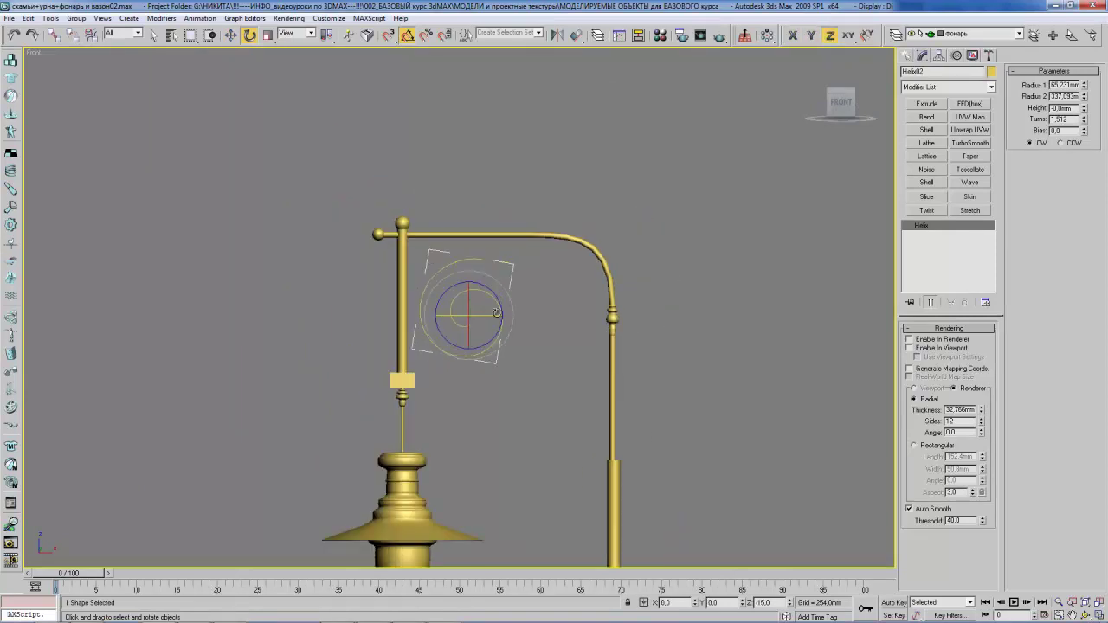
key("r")
key("w")
middle_click_drag(509, 284, 501, 279)
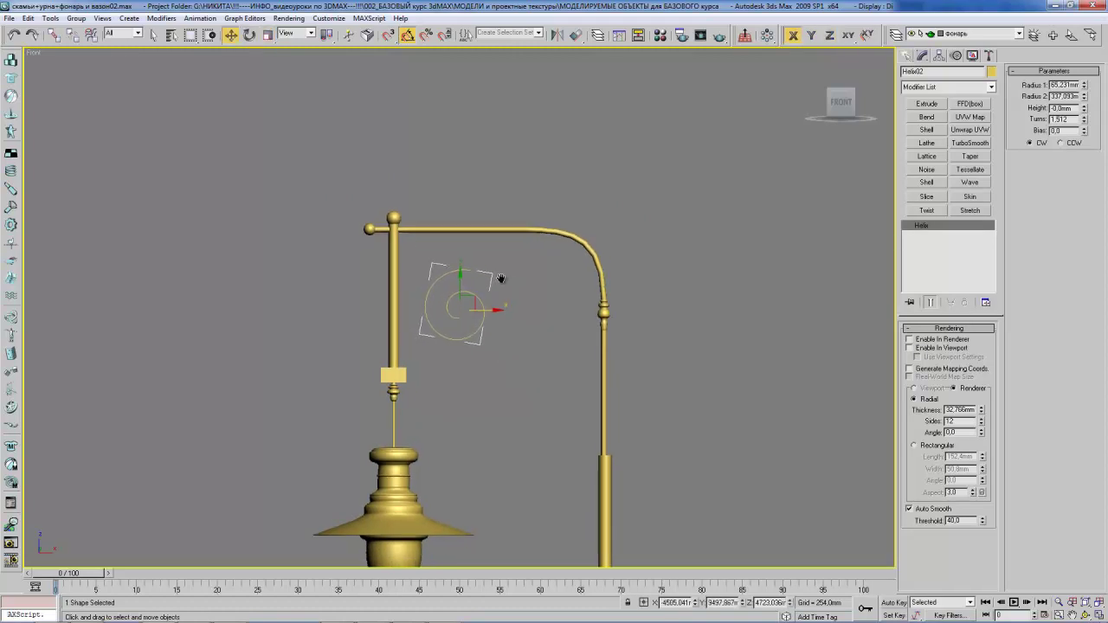
key("e")
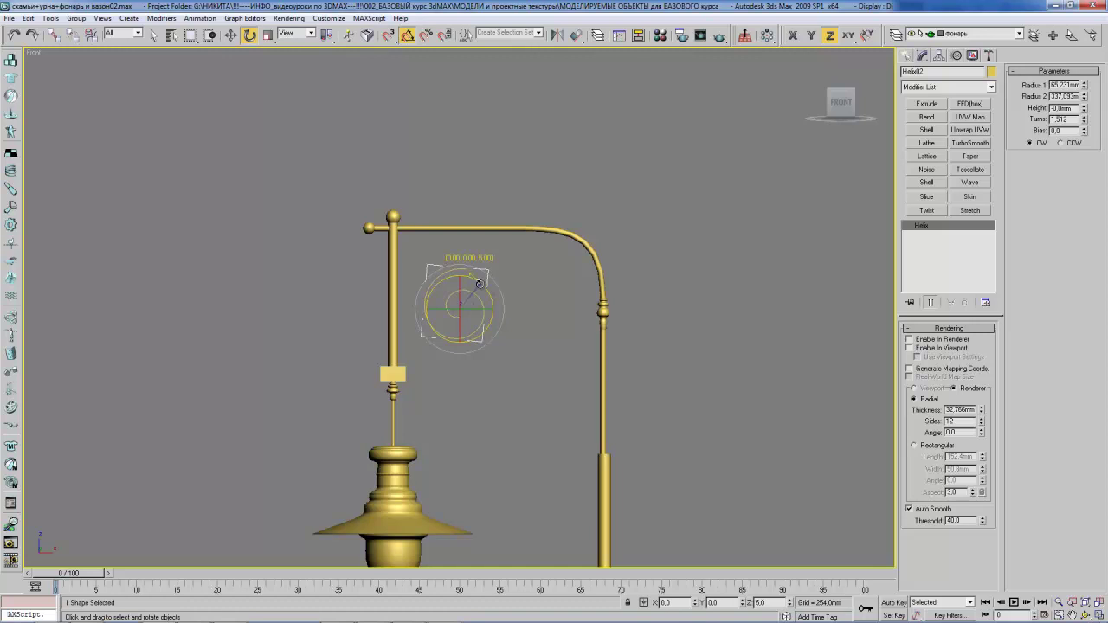
scroll(510, 294, "up", 3)
middle_click_drag(497, 290, 449, 284)
- Pick the Line spline tool and frame the spiral and arm against the reference photo
key("w")
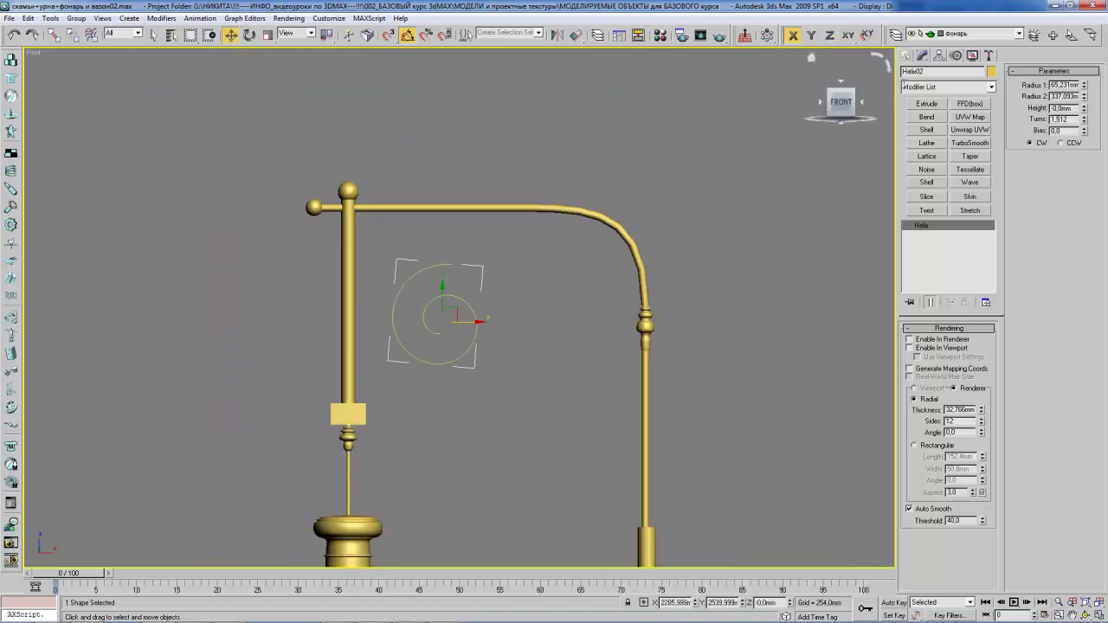
left_click(906, 54)
left_click(925, 139)
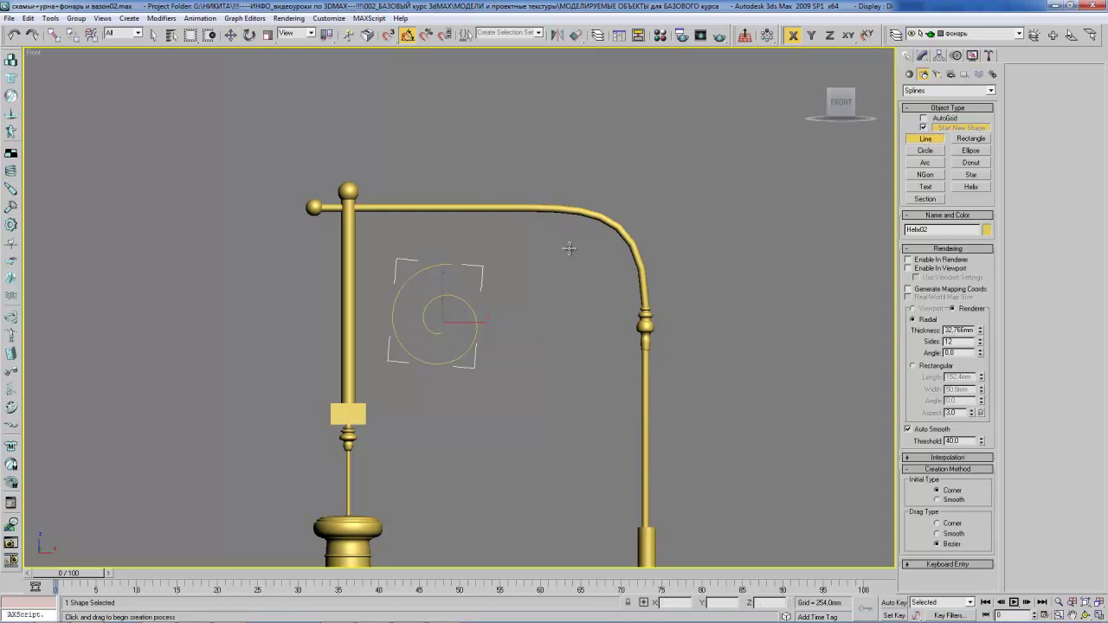
middle_click_drag(569, 249, 570, 219)
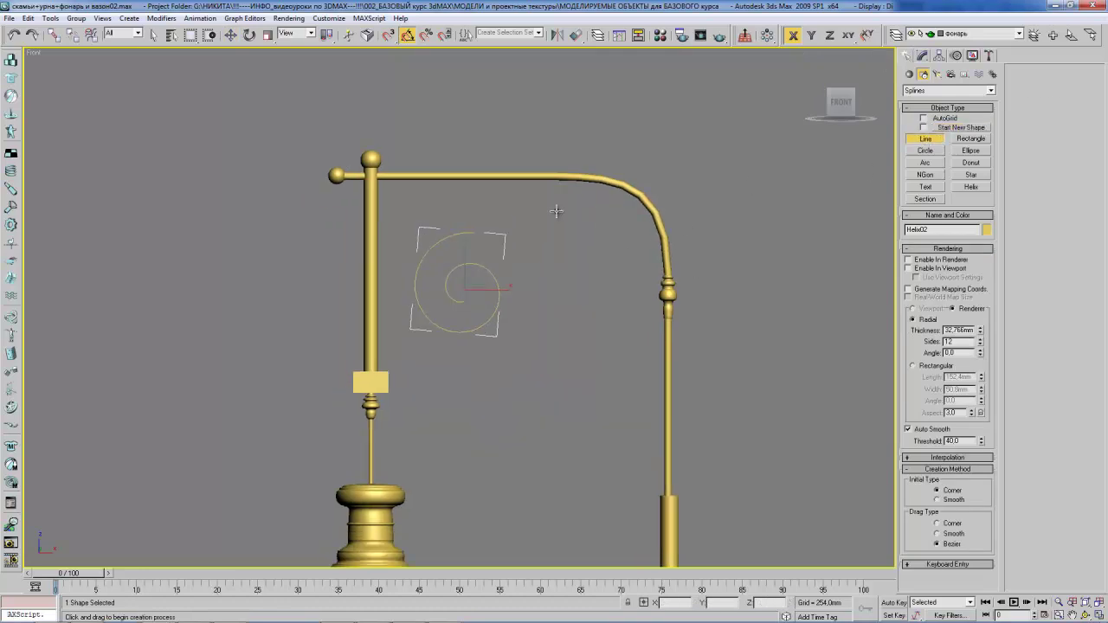
scroll(484, 266, "up", 2)
scroll(475, 235, "up", 2)
key("alt+Tab")
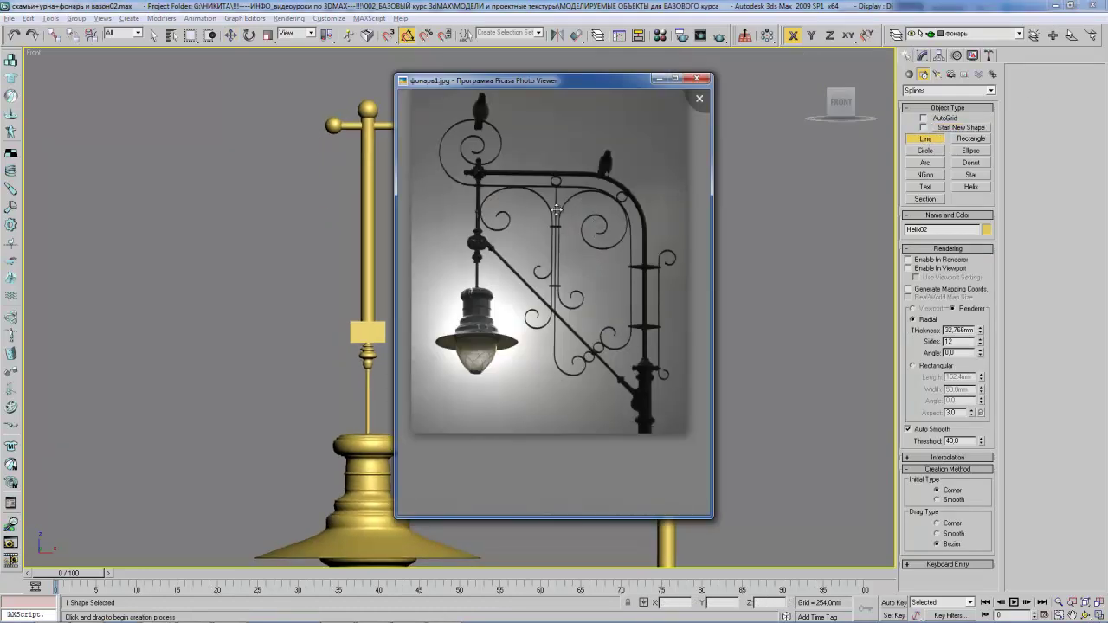
key("alt+Tab")
key("w")
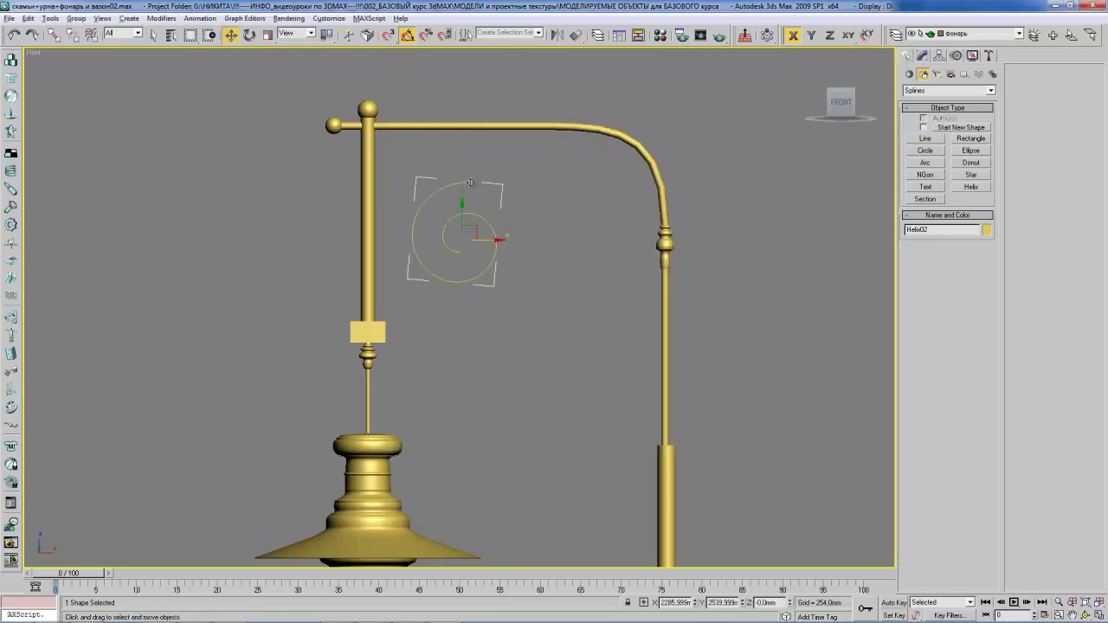
left_click(923, 138)
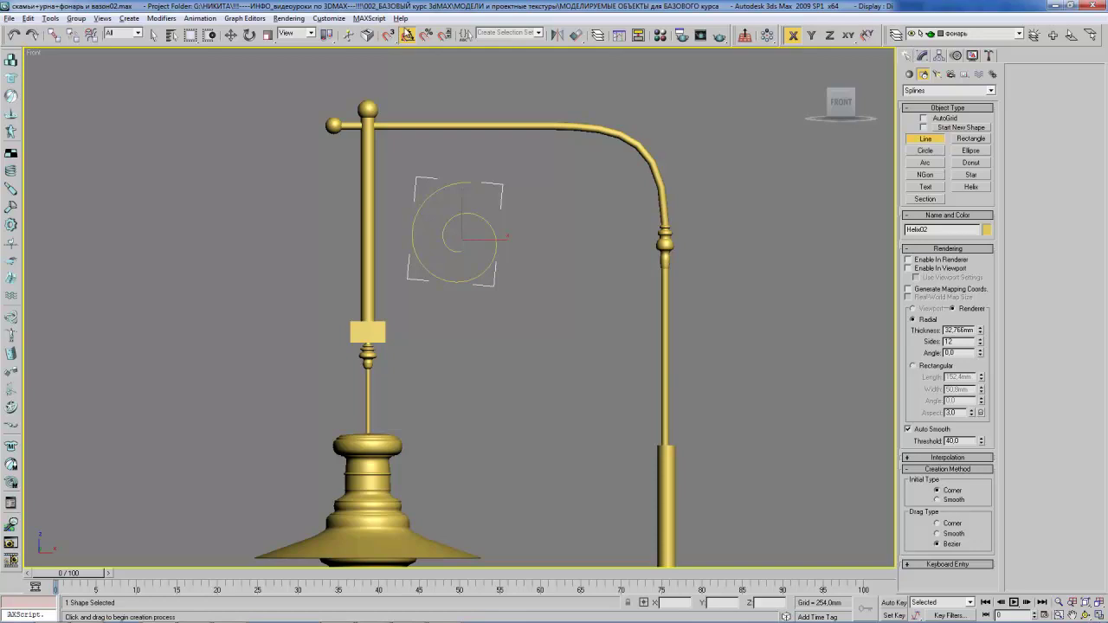
- Check snap settings, then start a line at the spiral's outer end running right and curving down
right_click(395, 39)
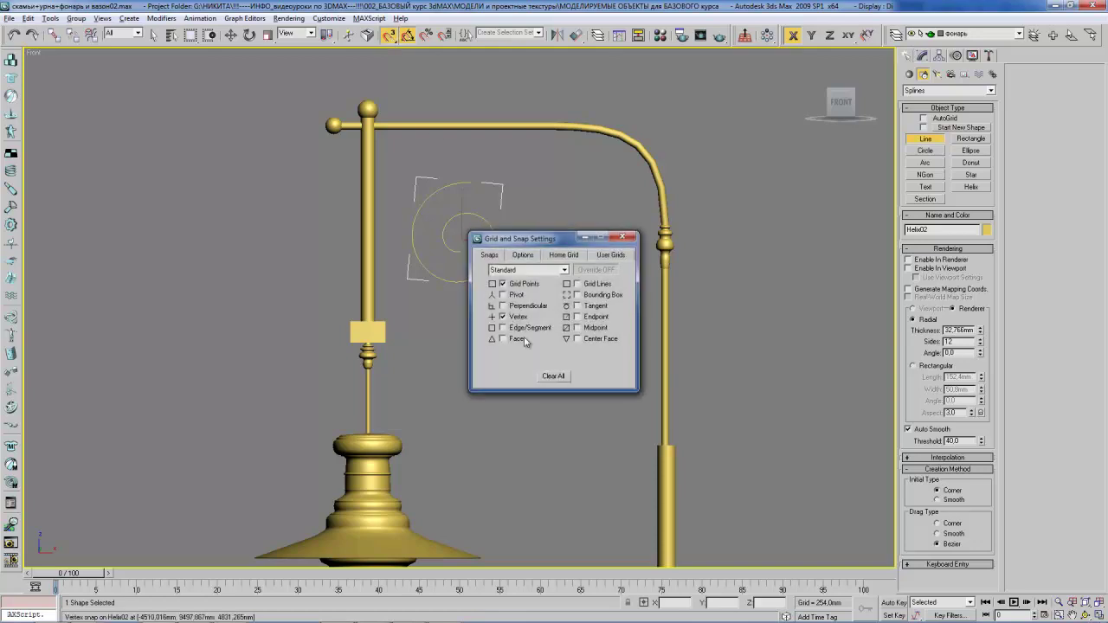
left_click(521, 255)
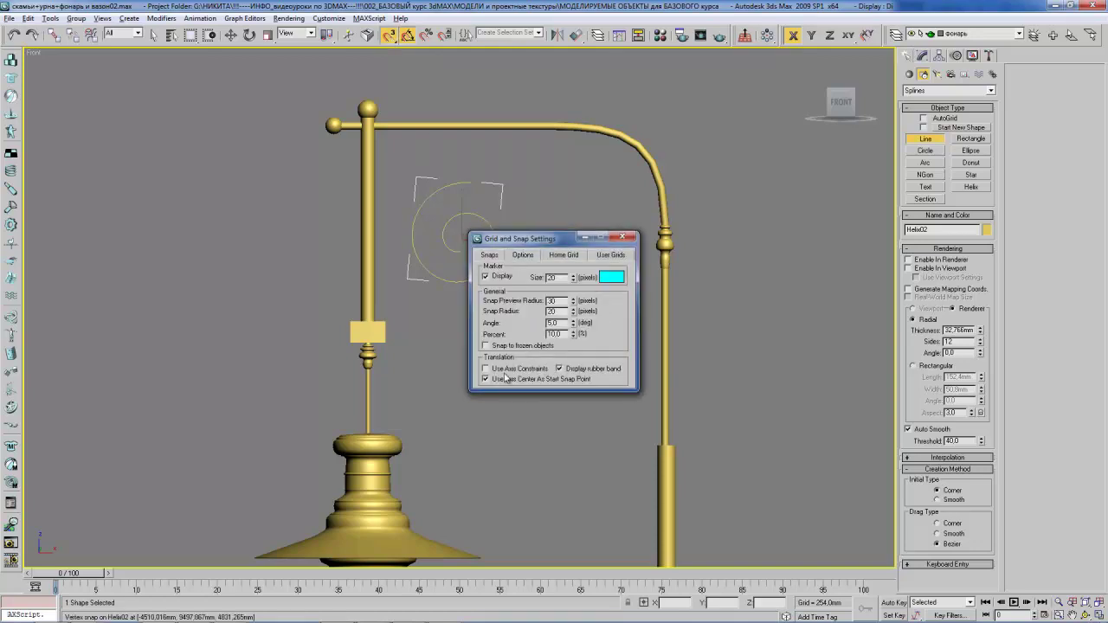
left_click(623, 237)
left_click(471, 184)
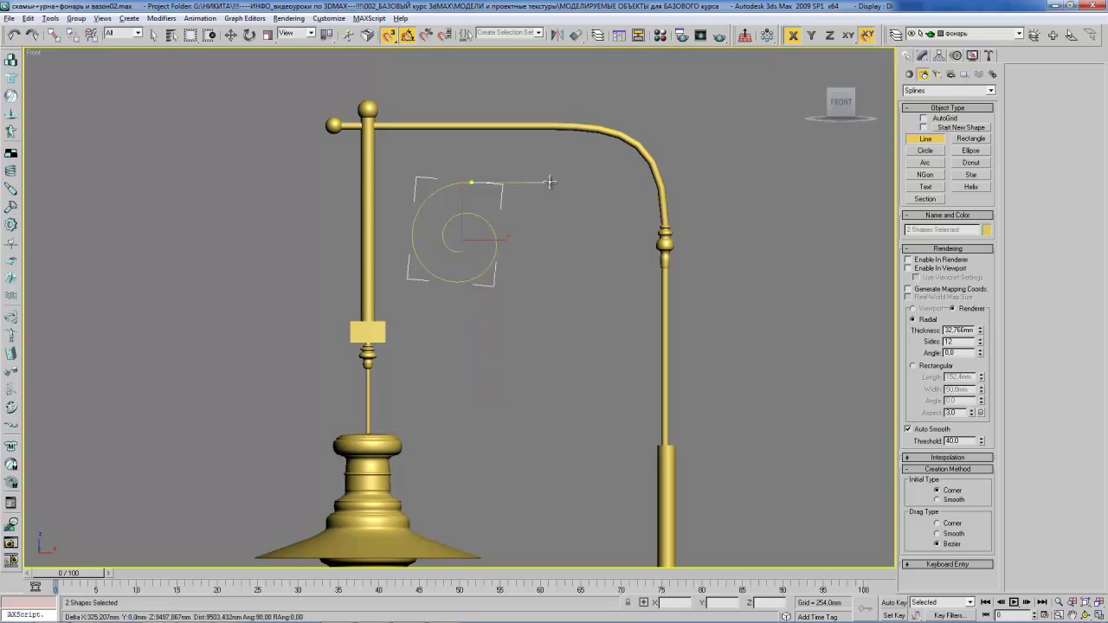
left_click(539, 183)
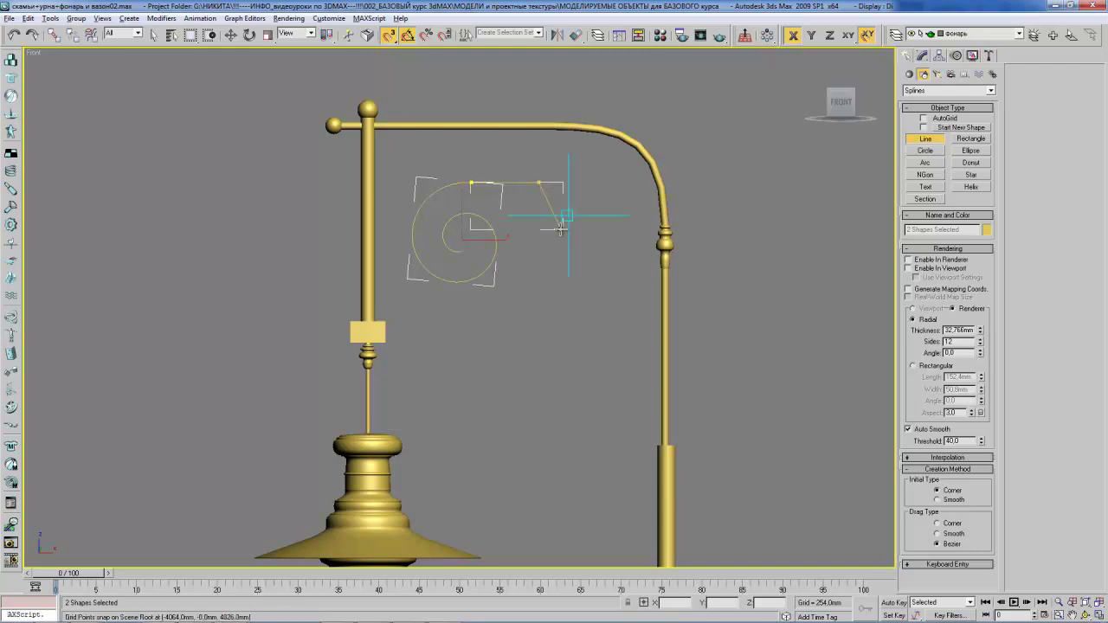
left_click_drag(569, 230, 570, 243)
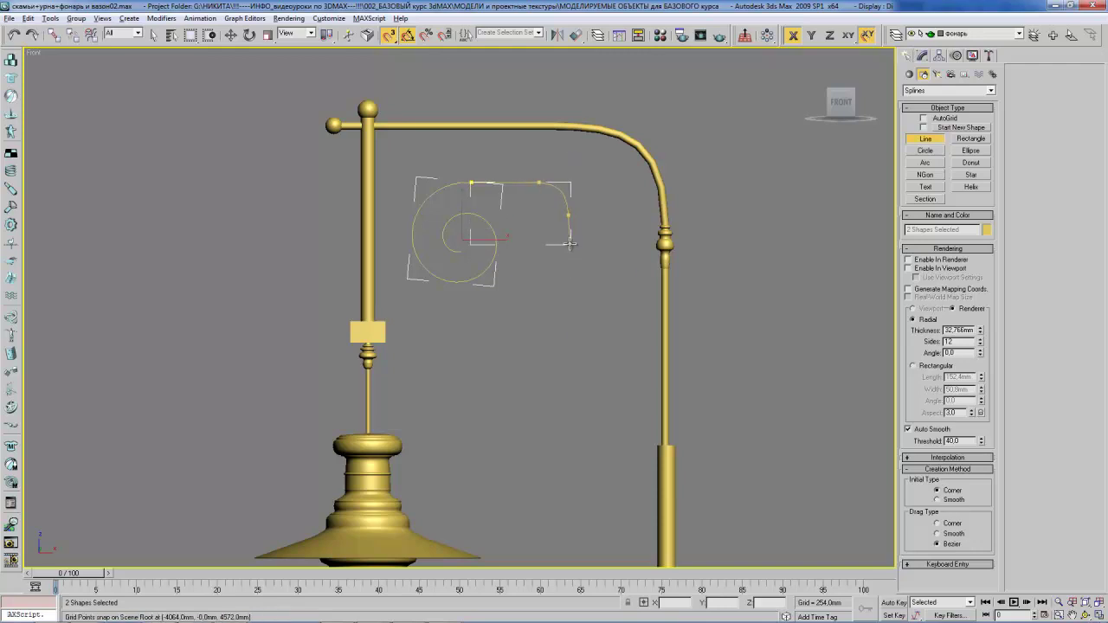
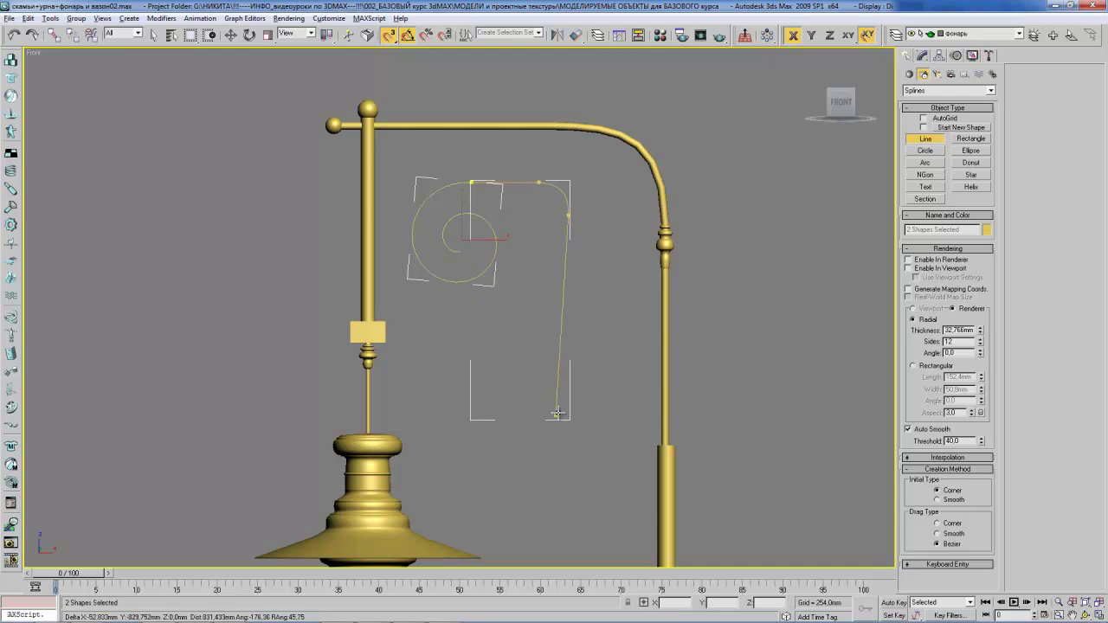
- Check the reference photo and place the line's next point near the bottom of the scroll frame
key("alt+Tab")
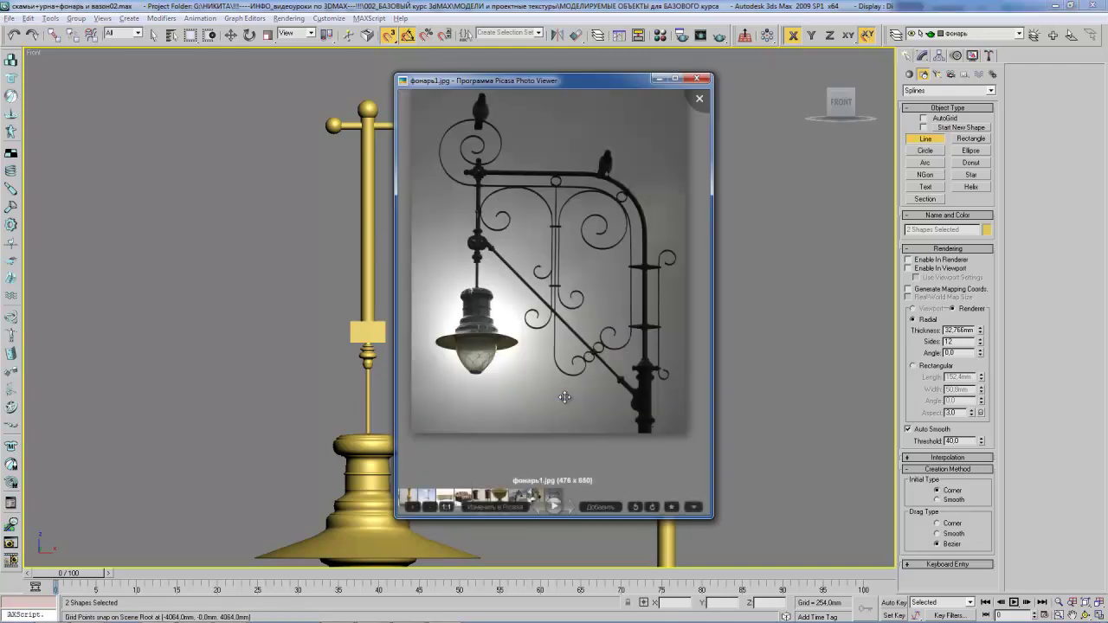
key("alt+Tab")
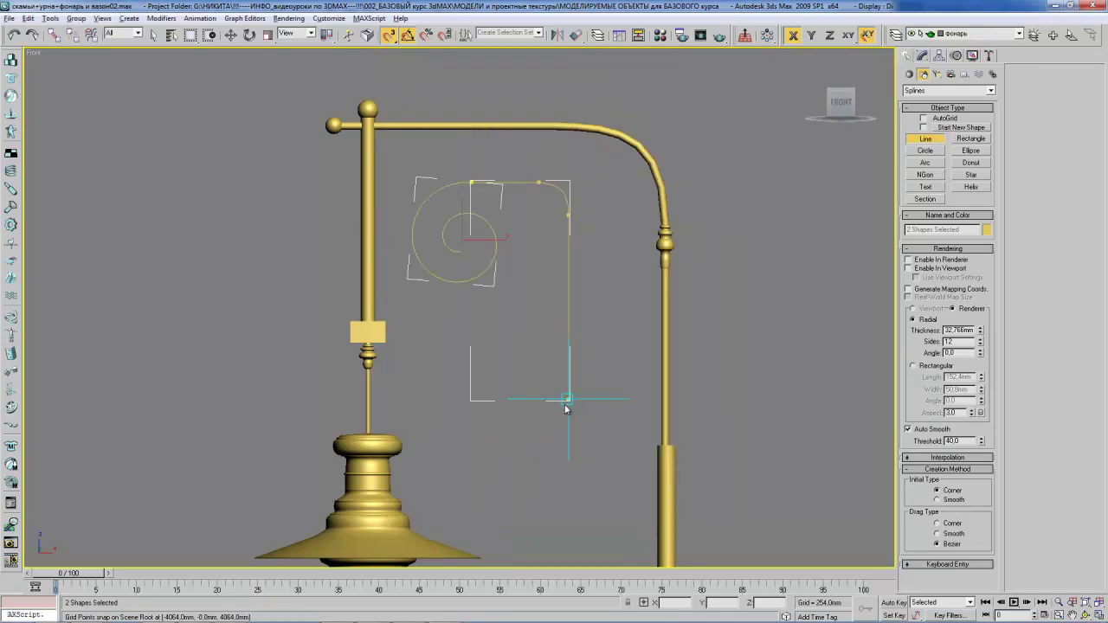
left_click(563, 416)
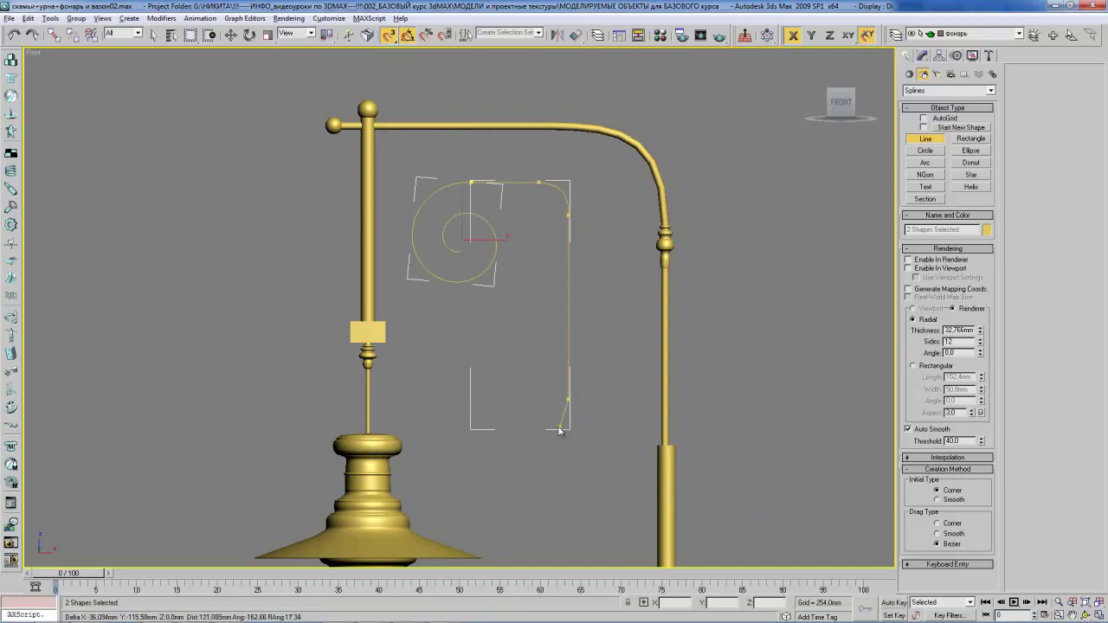
key("alt+Tab")
key("alt+Tab")
- Finish the line, make the scroll editable, and move its top-right corner vertex down
right_click(549, 341)
key("w")
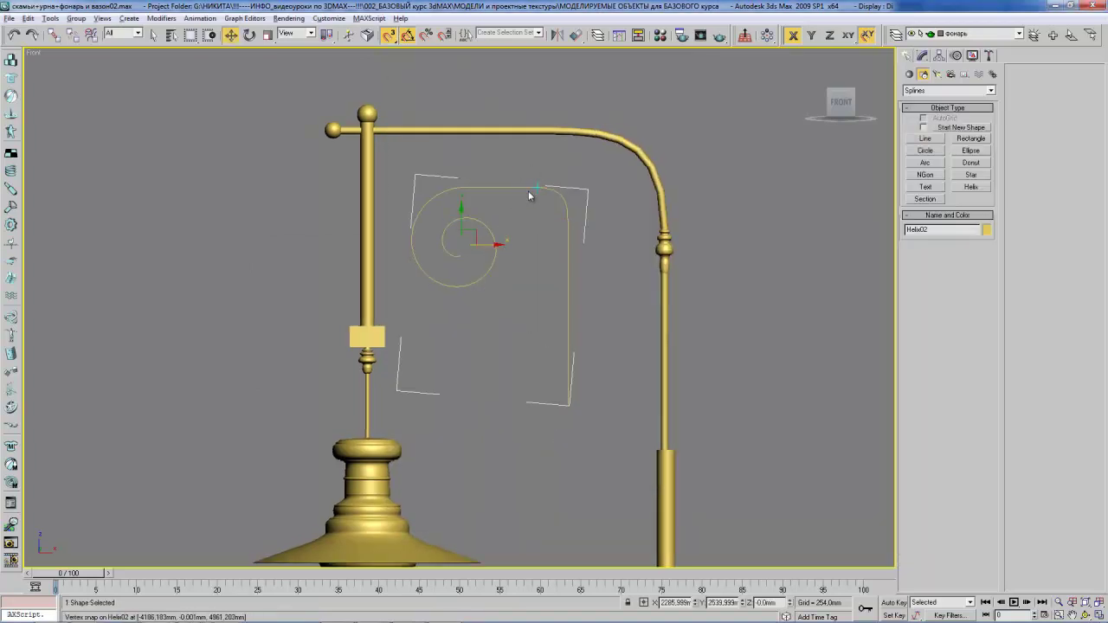
left_click(408, 35)
middle_click_drag(539, 239, 527, 245)
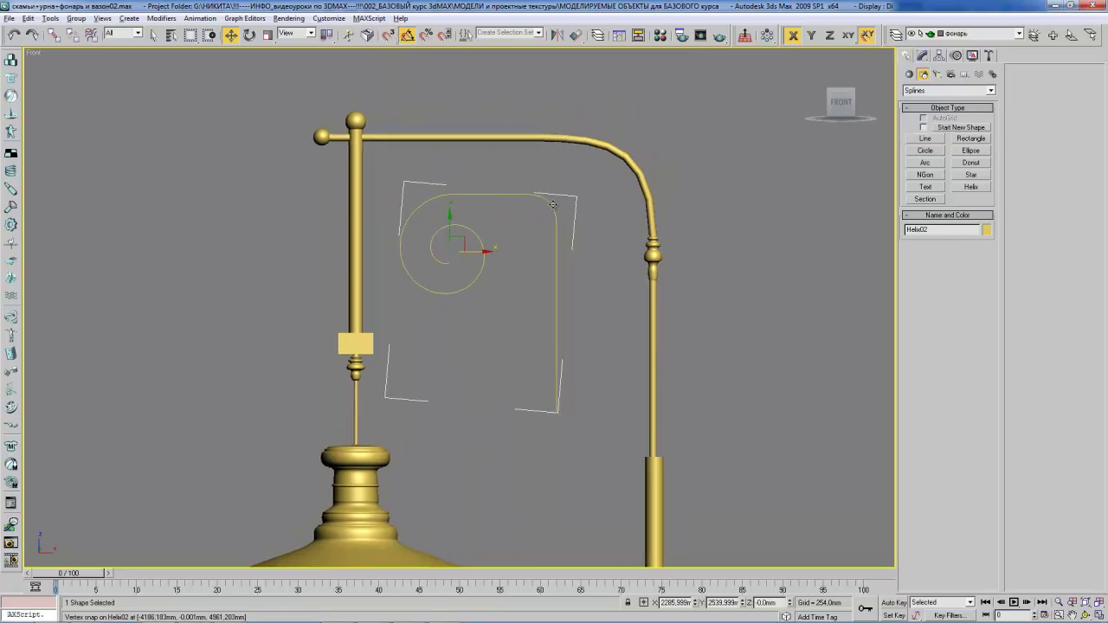
right_click(574, 265)
left_click(554, 194)
left_click_drag(555, 194, 558, 226)
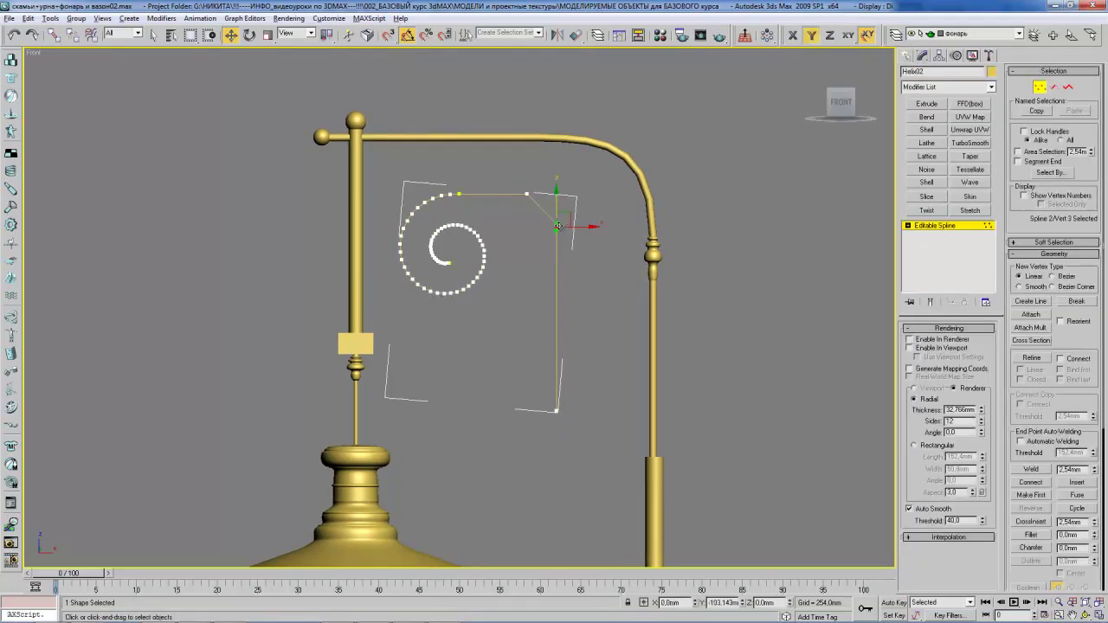
- Make the curve's turning vertex a smooth Bezier point and raise the lower stem vertex
left_click(528, 194)
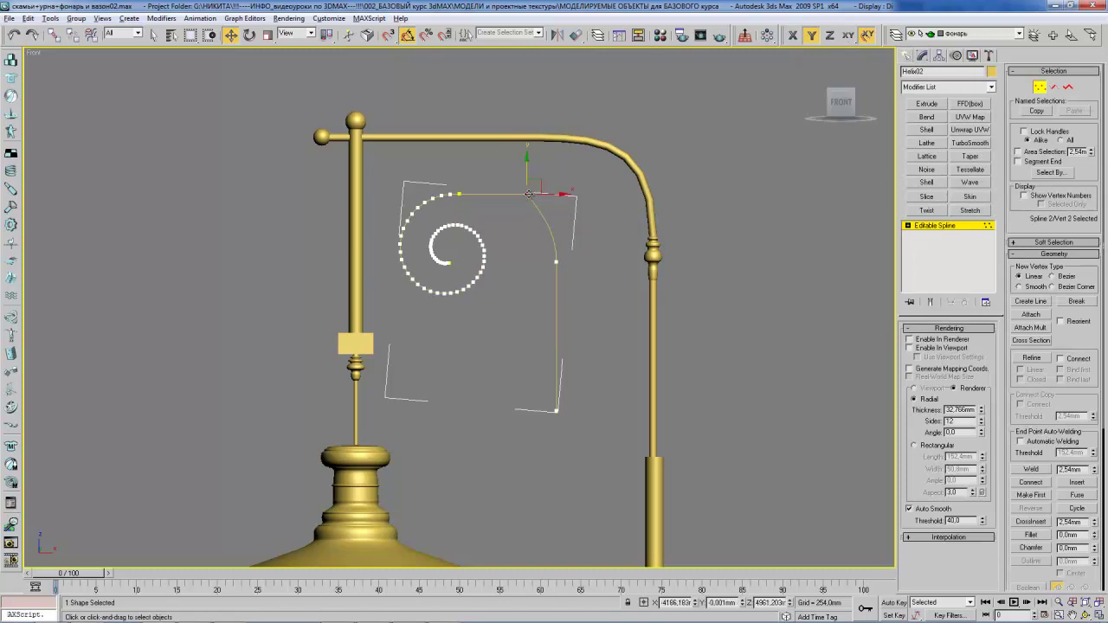
right_click(528, 195)
left_click(514, 115)
key("r")
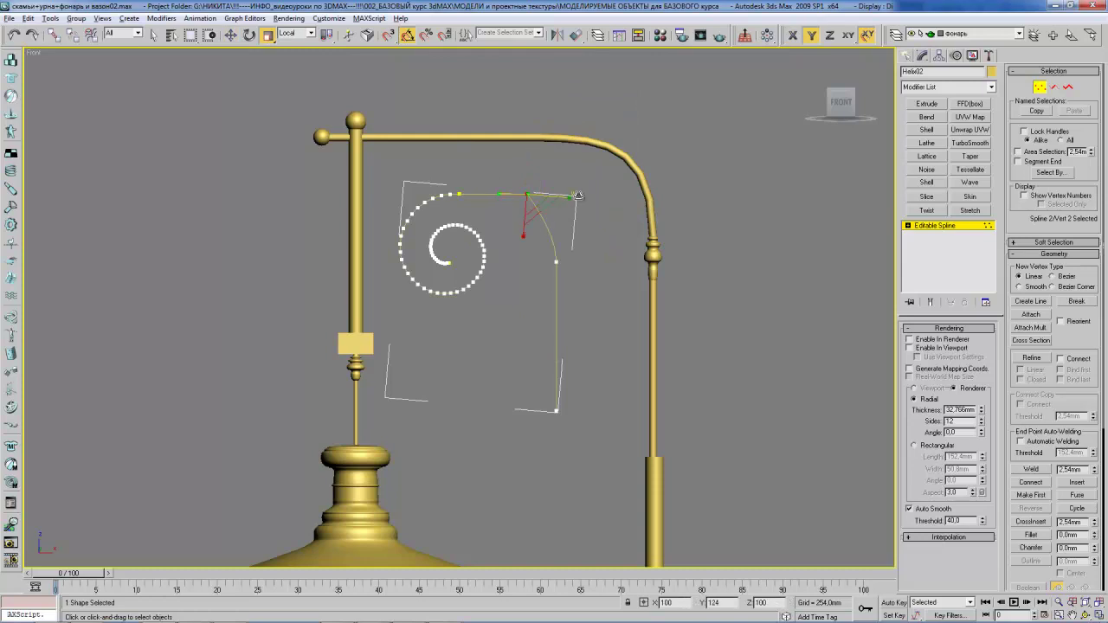
scroll(558, 187, "up", 2)
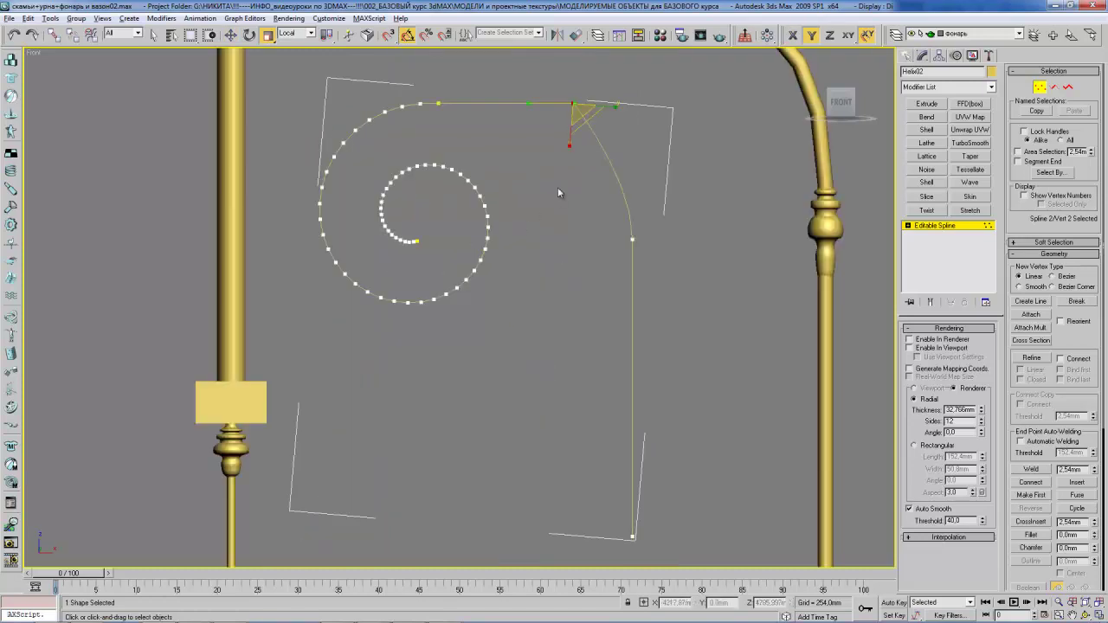
scroll(519, 217, "up", 2)
left_click(541, 335)
left_click_drag(541, 335, 545, 271)
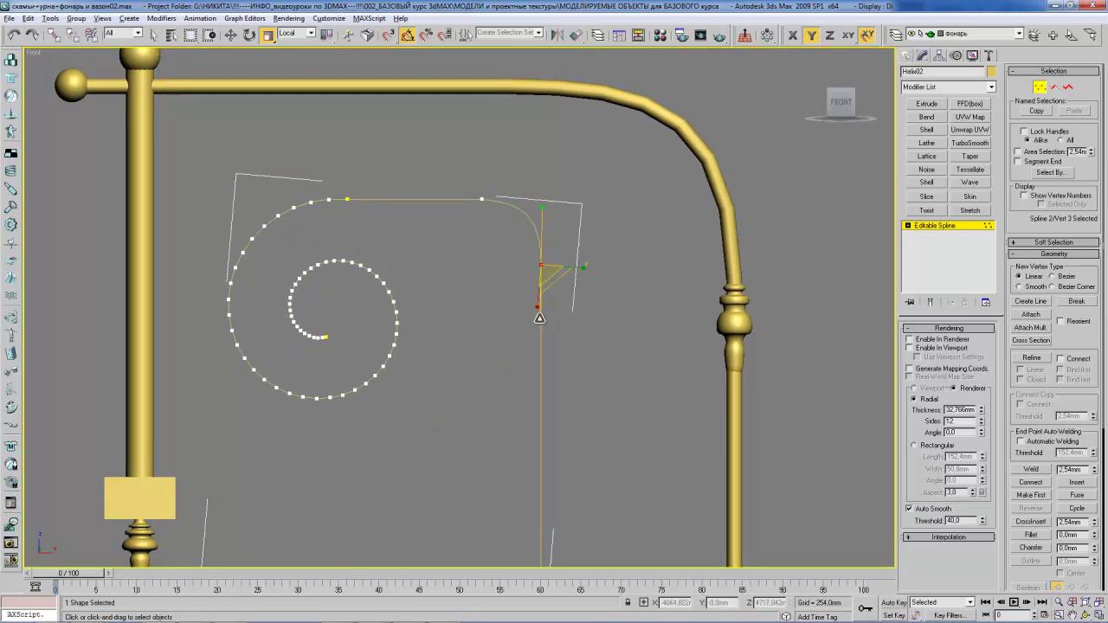
- Reshape the curve by scaling the vertex, then shift the three stem vertices into a straight line
key("w")
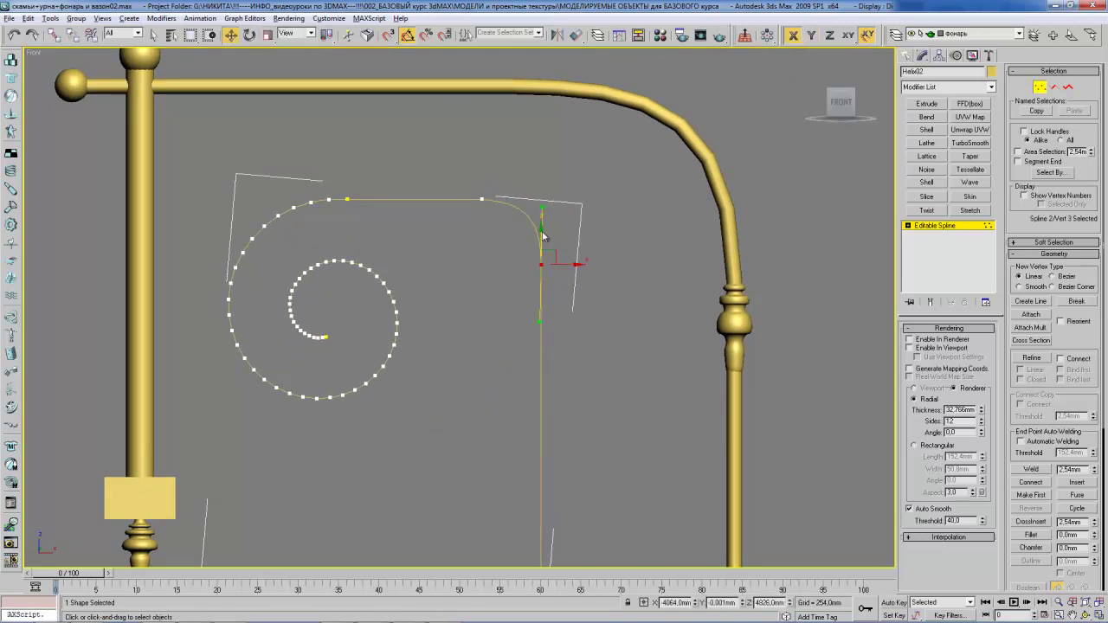
key("r")
mouse_move(542, 232)
left_mouse_down()
mouse_move(542, 279)
mouse_move(541, 206)
left_mouse_up()
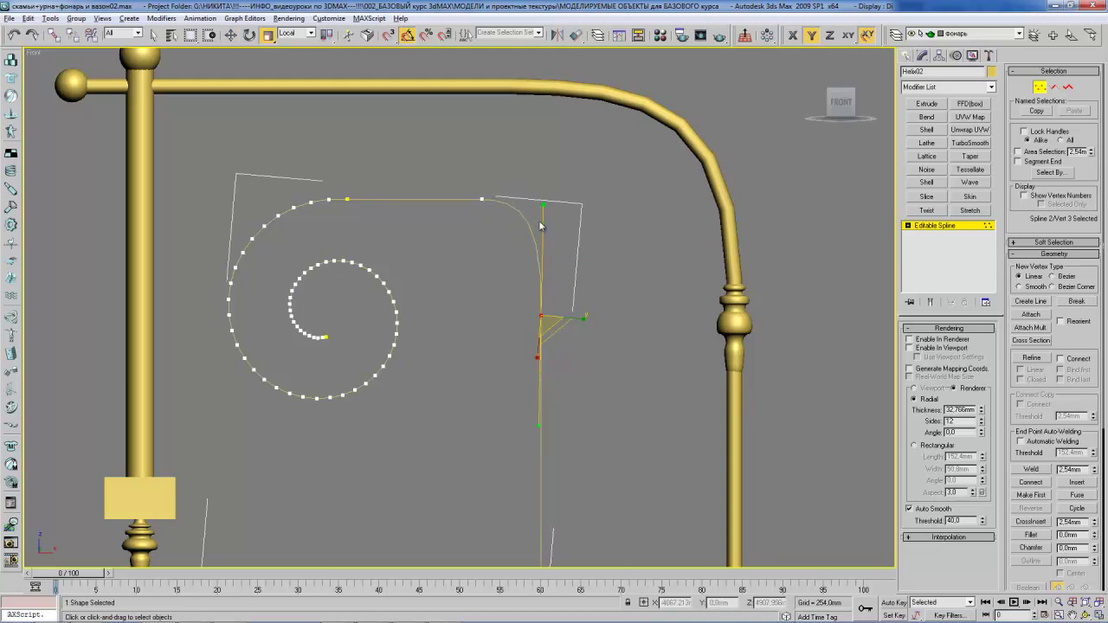
scroll(522, 275, "down", 2)
scroll(514, 214, "down", 2)
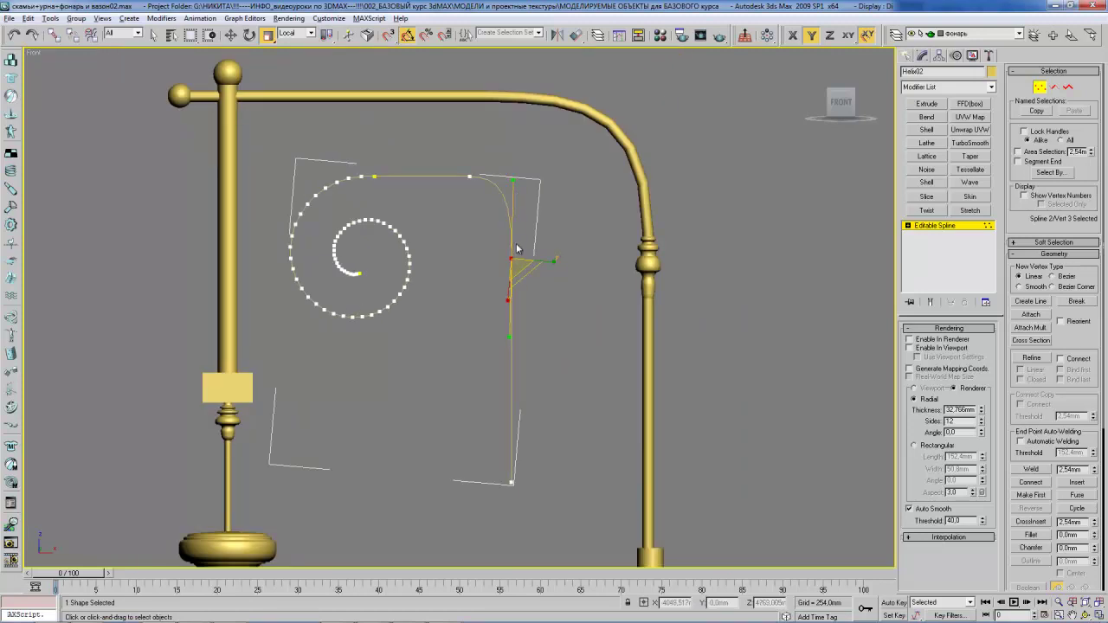
key("w")
left_click_drag(488, 242, 540, 494)
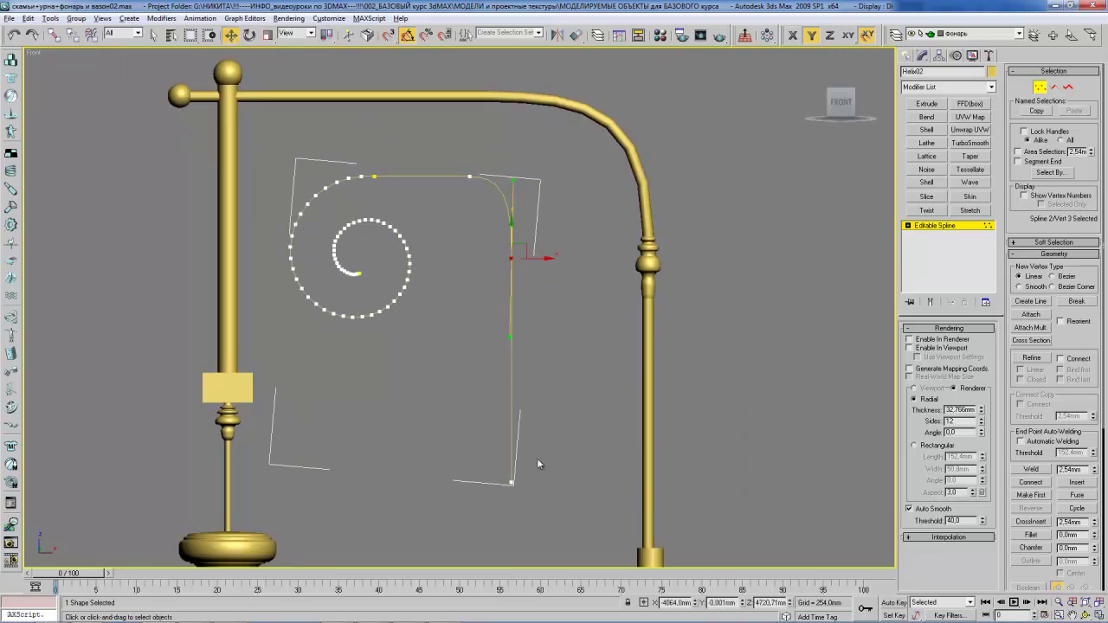
left_click_drag(536, 257, 568, 263)
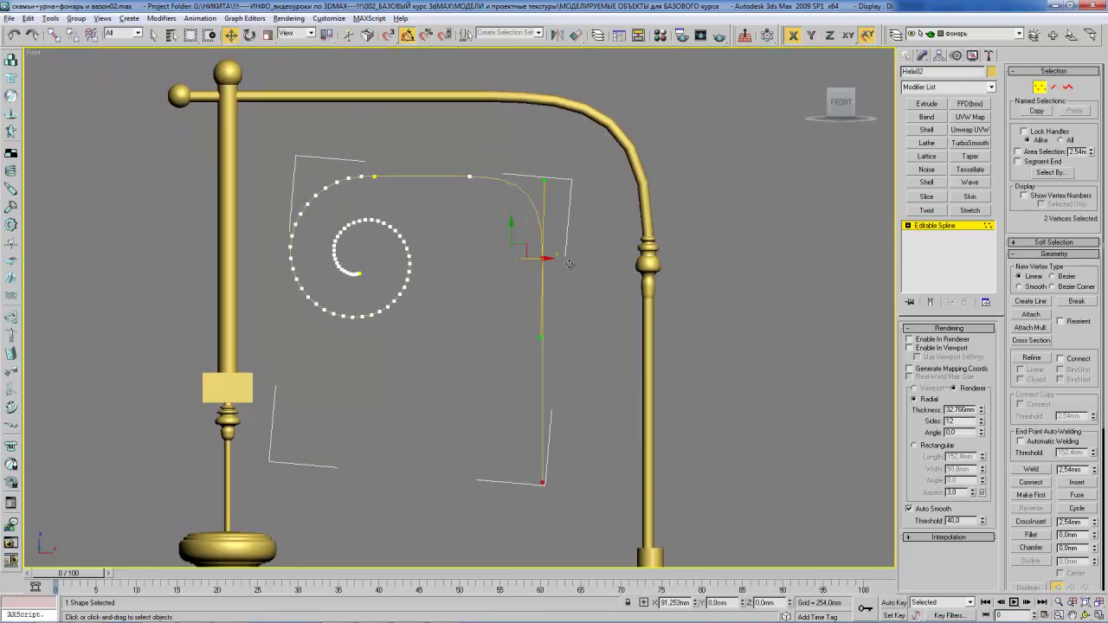
left_click_drag(462, 166, 589, 504)
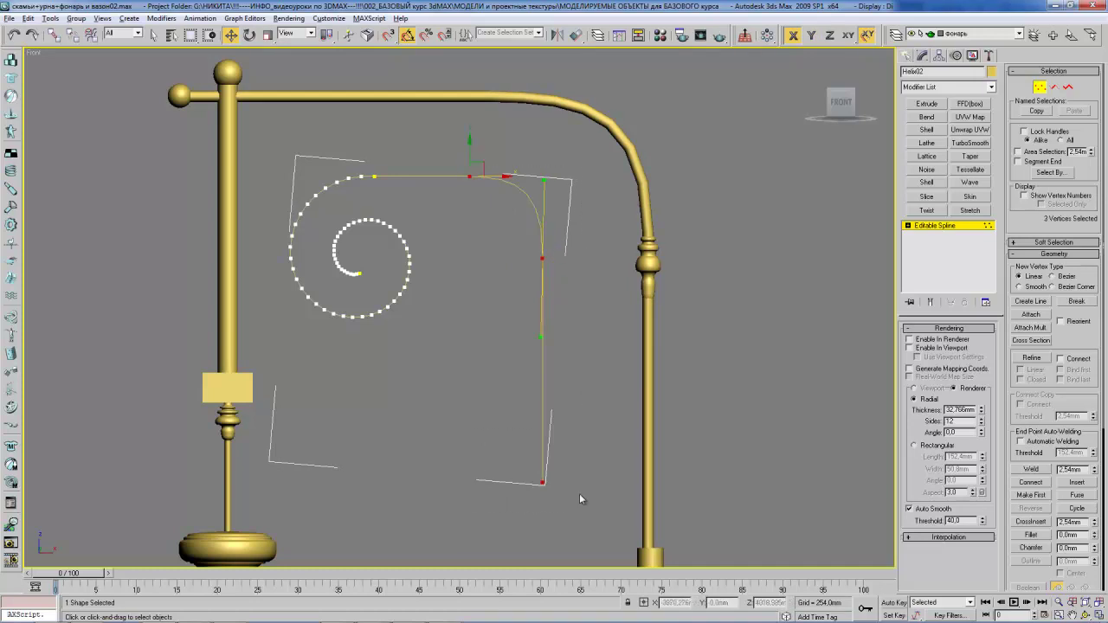
left_click_drag(562, 257, 495, 257)
- Compare with the reference photo and lower the stem vertex slightly to straighten it
key("alt+Tab")
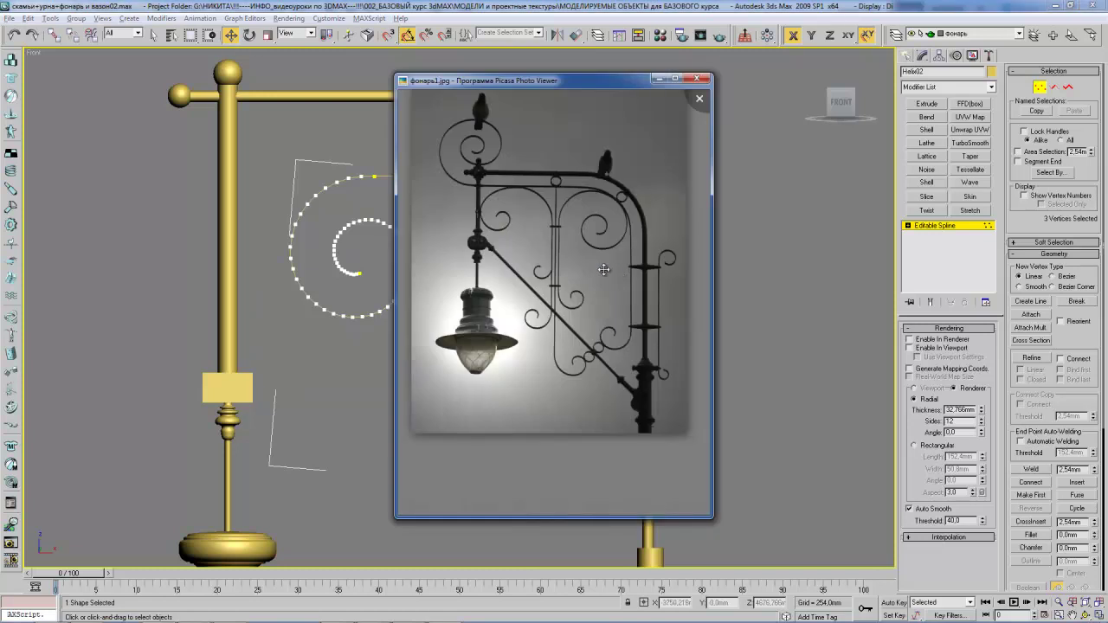
key("alt+Tab")
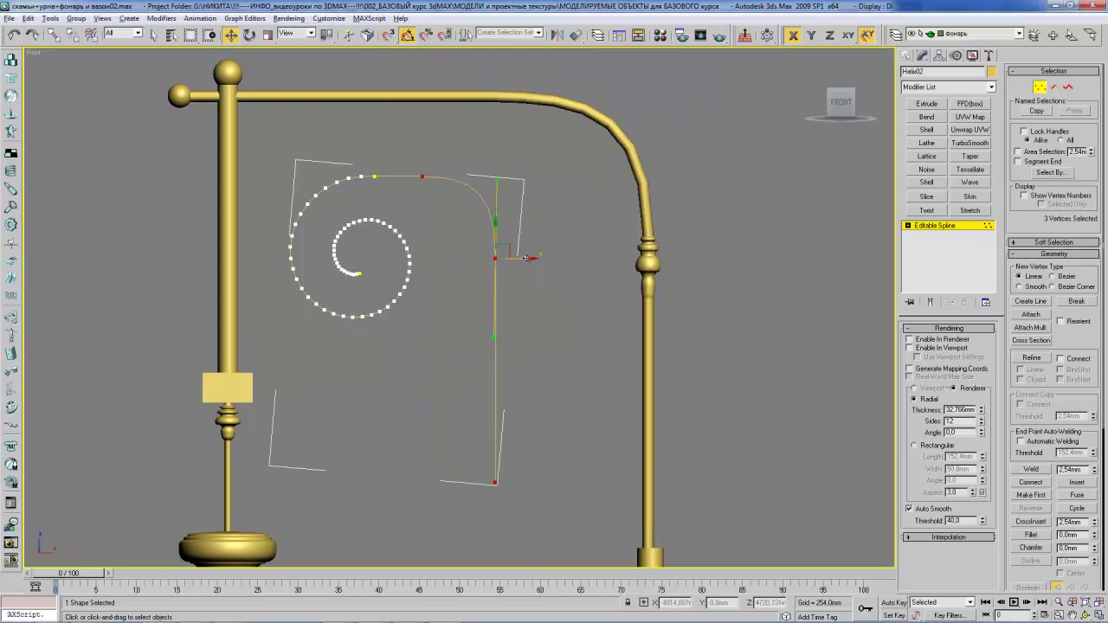
key("alt+Tab")
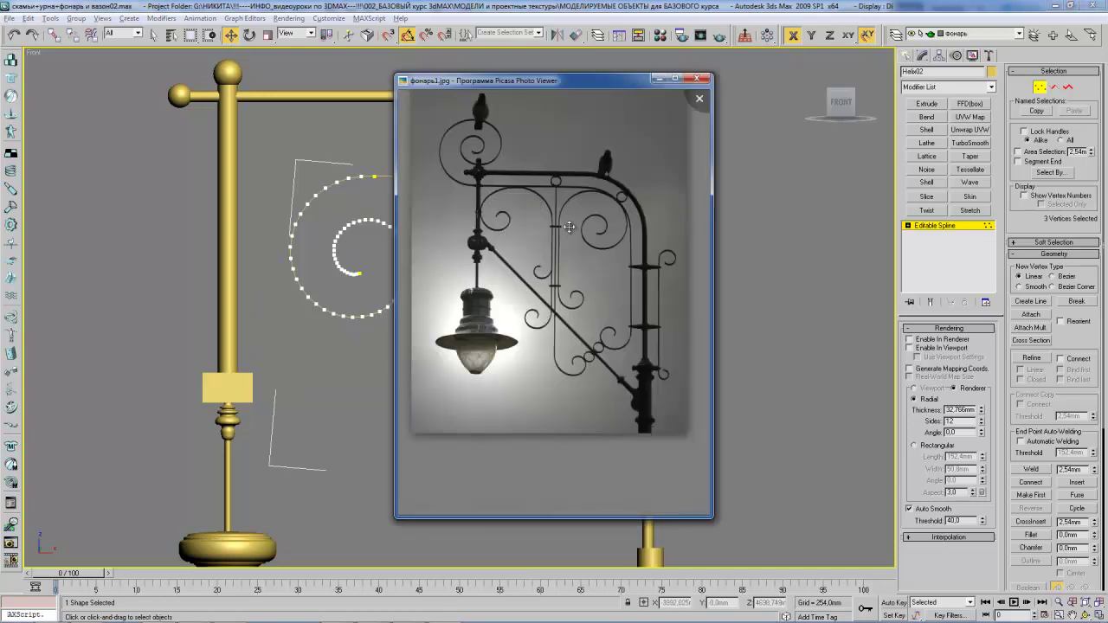
key("alt+Tab")
key("alt+Tab")
key("alt+Tab")
left_click(490, 208)
left_click(495, 257)
left_click_drag(496, 237, 502, 249)
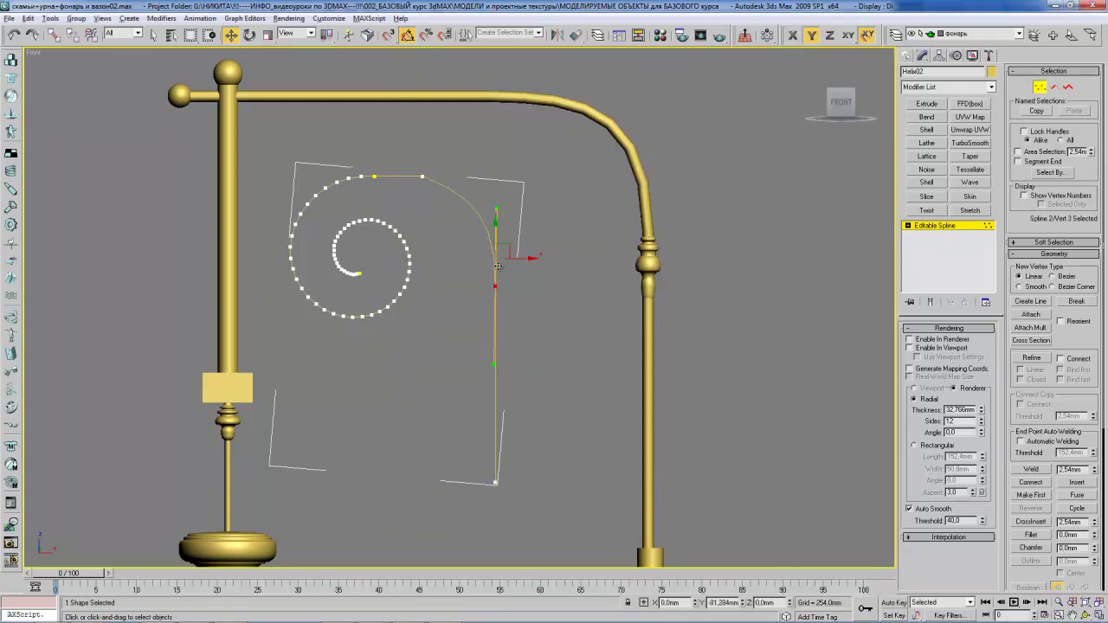
mouse_move(502, 248)
middle_mouse_down()
mouse_move(547, 299)
mouse_move(501, 180)
middle_mouse_up()
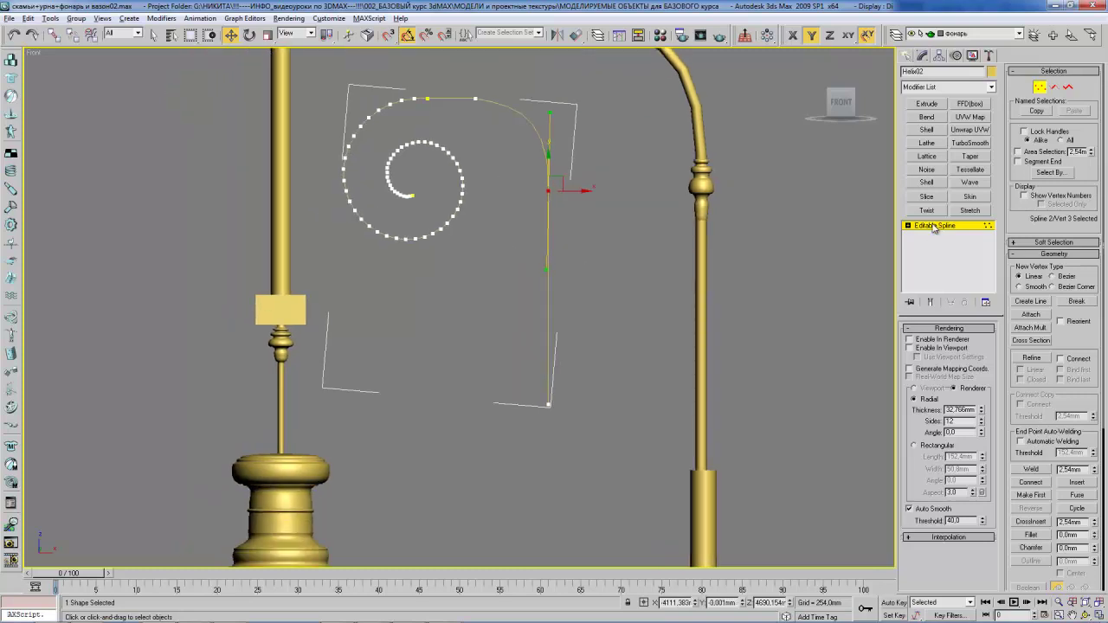
middle_click_drag(638, 215, 594, 259)
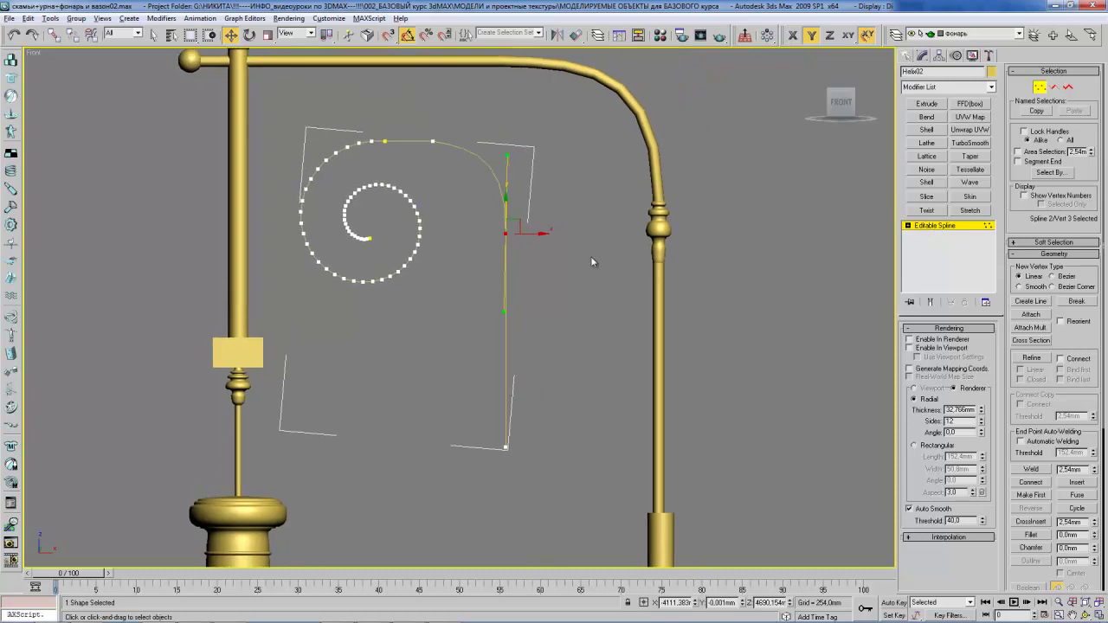
left_click(907, 55)
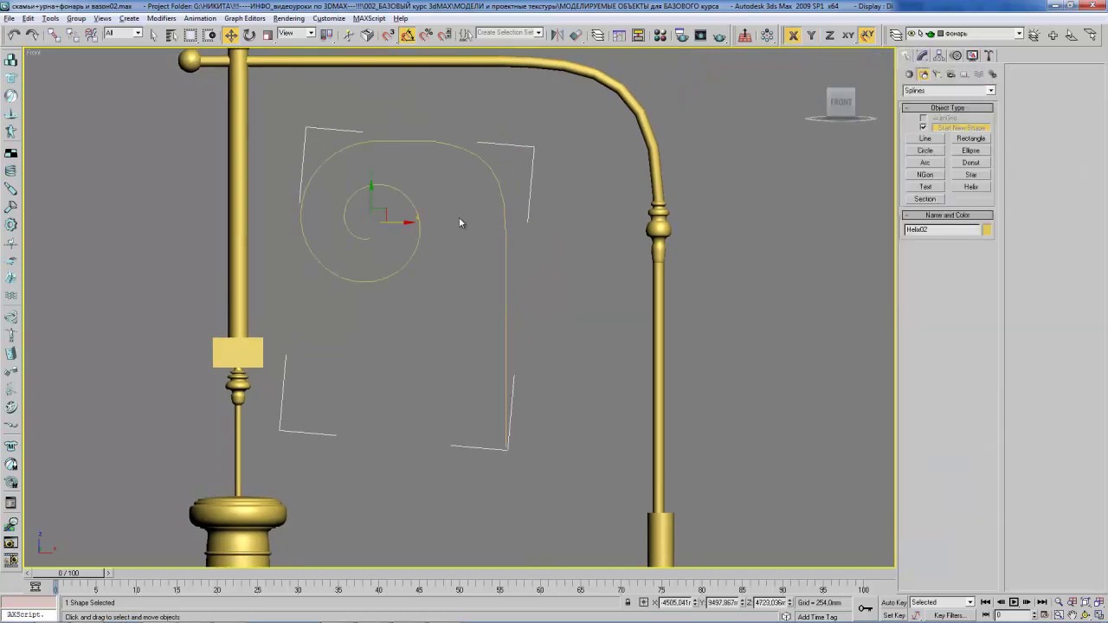
- Draw a small new helix below the first scroll and move it under the stem
middle_click_drag(459, 223, 482, 185)
scroll(483, 185, "down", 3)
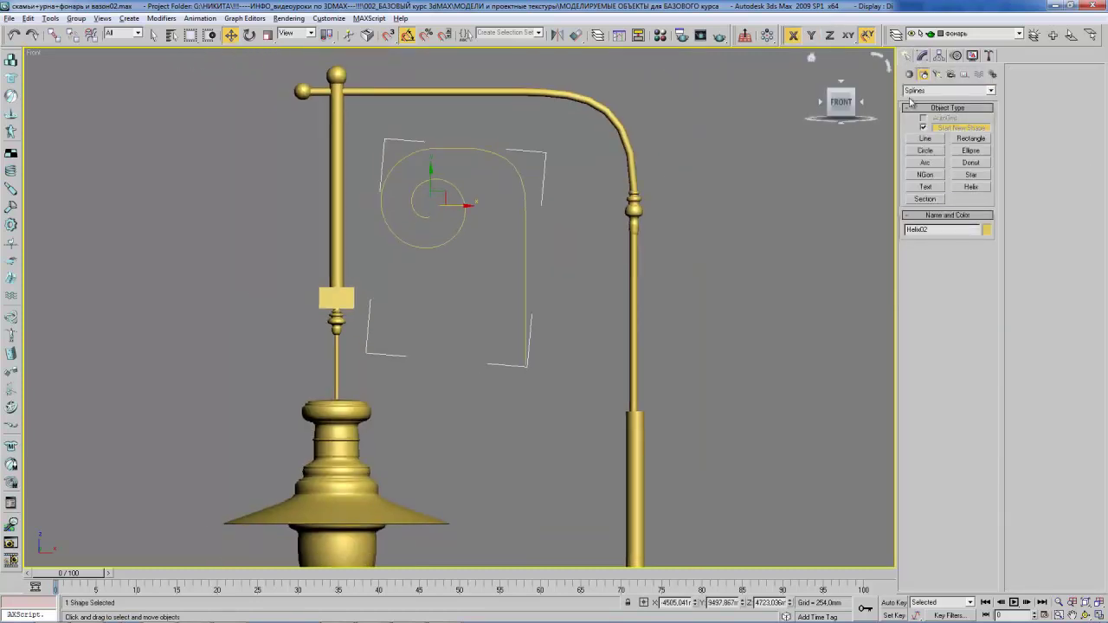
left_click(971, 187)
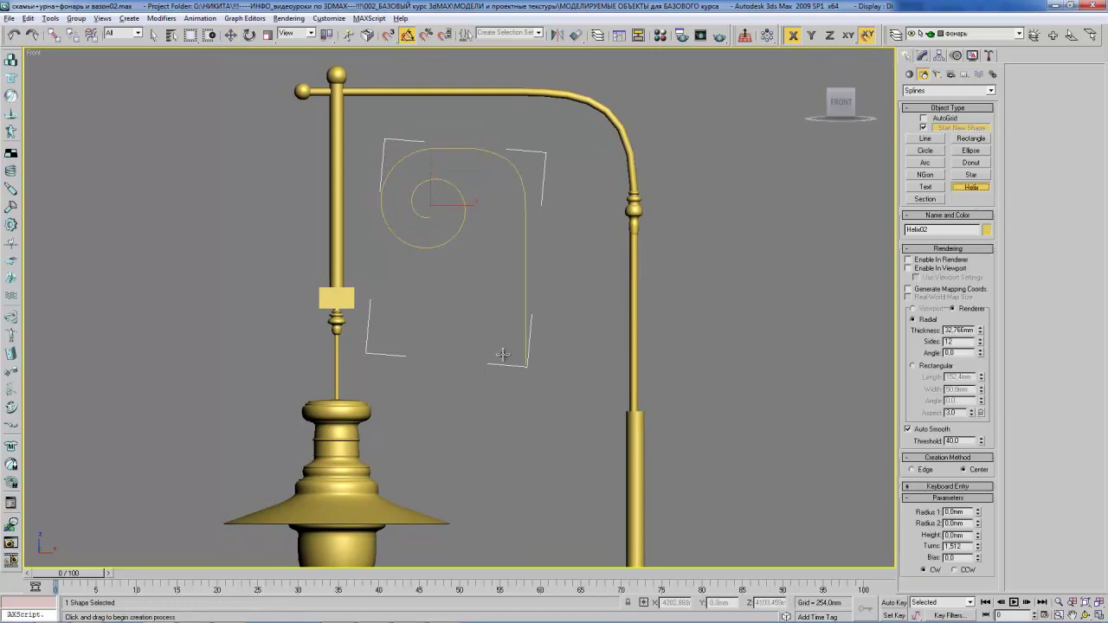
scroll(518, 355, "up", 3)
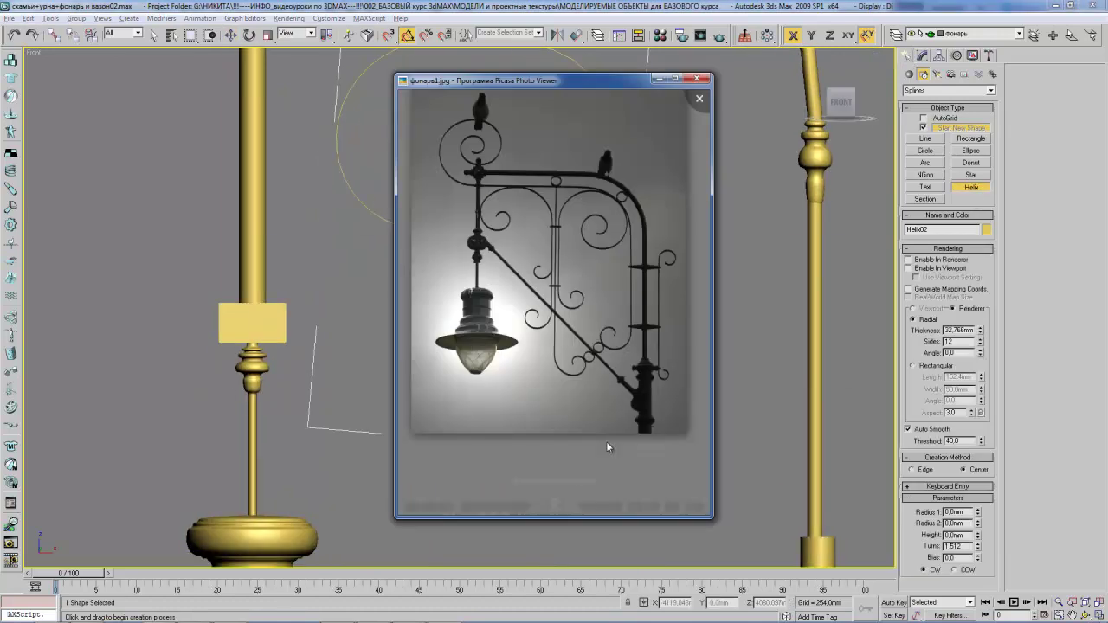
middle_click_drag(557, 367, 557, 315)
left_click_drag(614, 398, 614, 333)
left_click(614, 372)
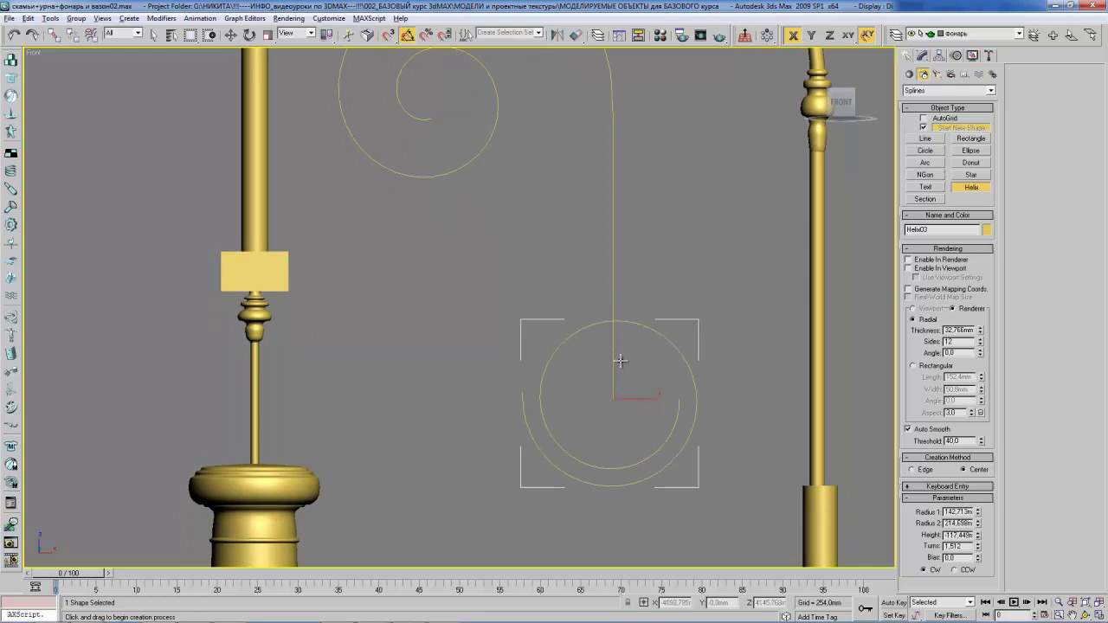
left_click(640, 399)
right_click(640, 399)
left_click_drag(640, 400, 554, 395)
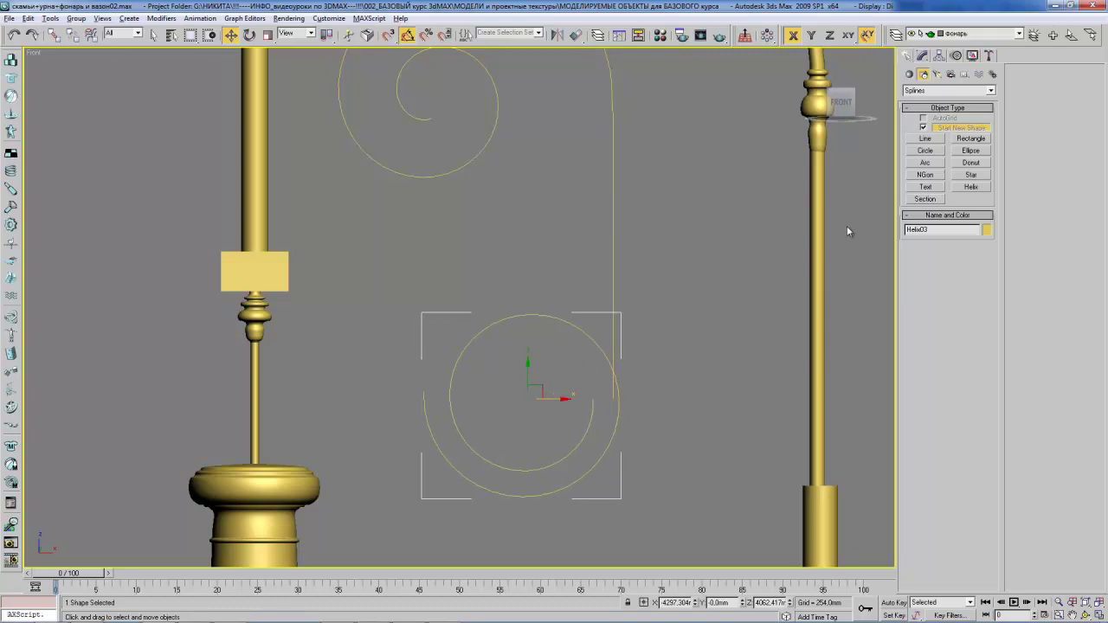
- Adjust the new helix's turns, settling on 1.182 after checking the reference photo
left_click(929, 57)
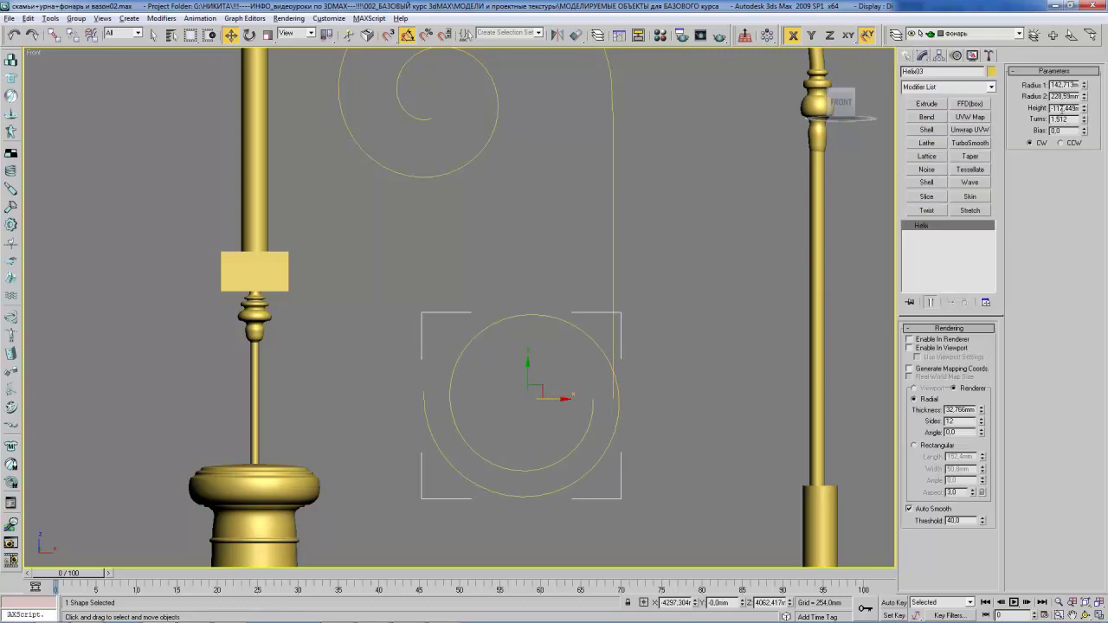
left_click_drag(1084, 124, 1087, 150)
right_click(1087, 150)
key("alt+Tab")
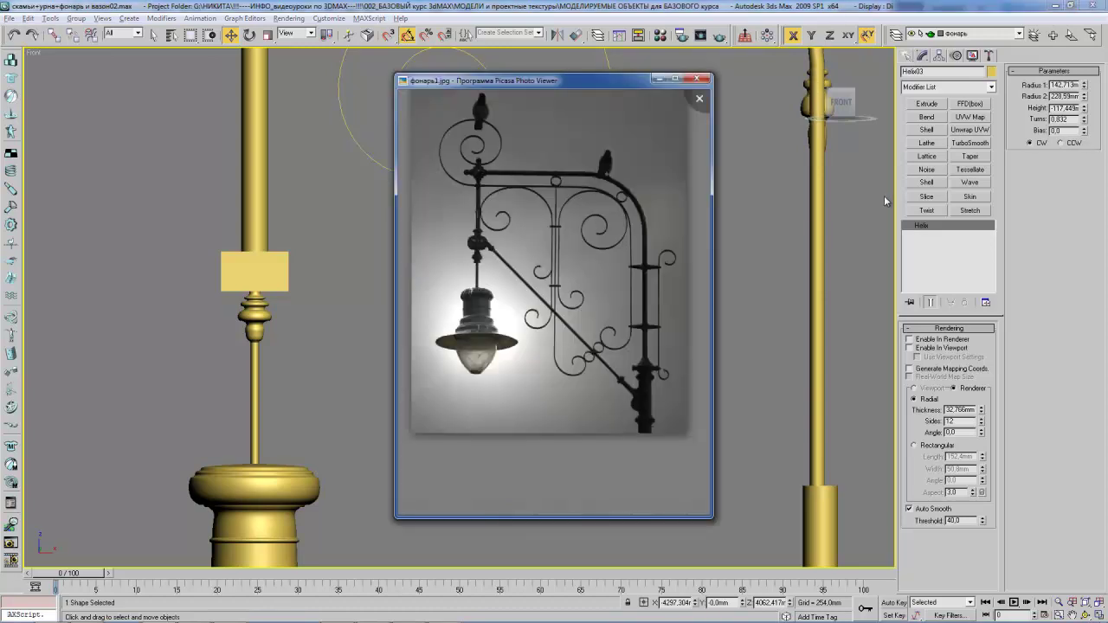
key("alt+Tab")
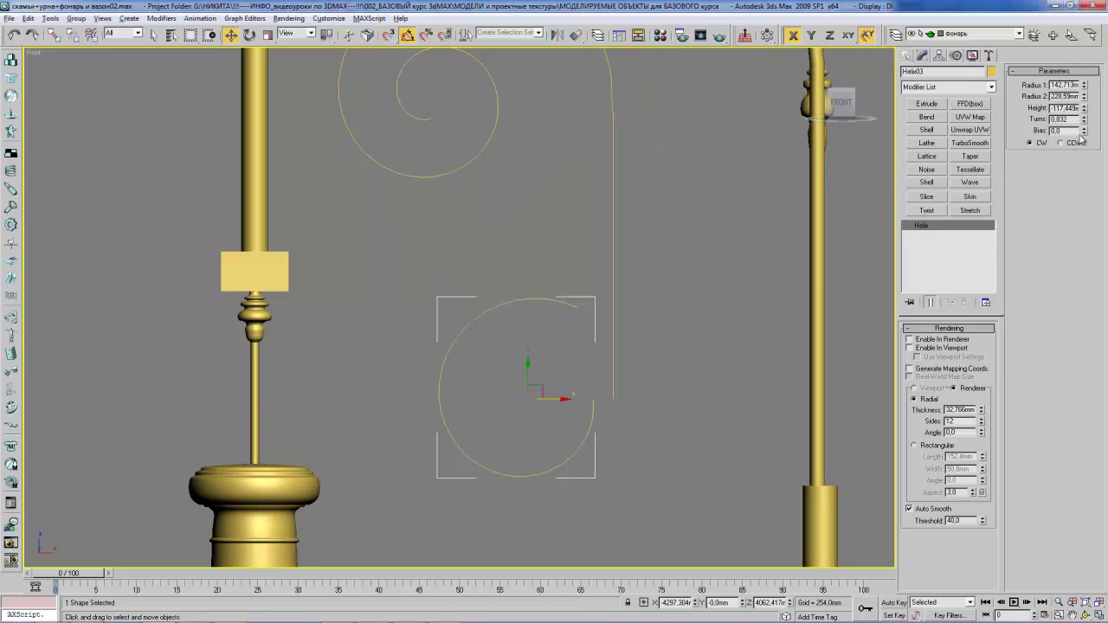
left_click_drag(1085, 127, 1105, 102)
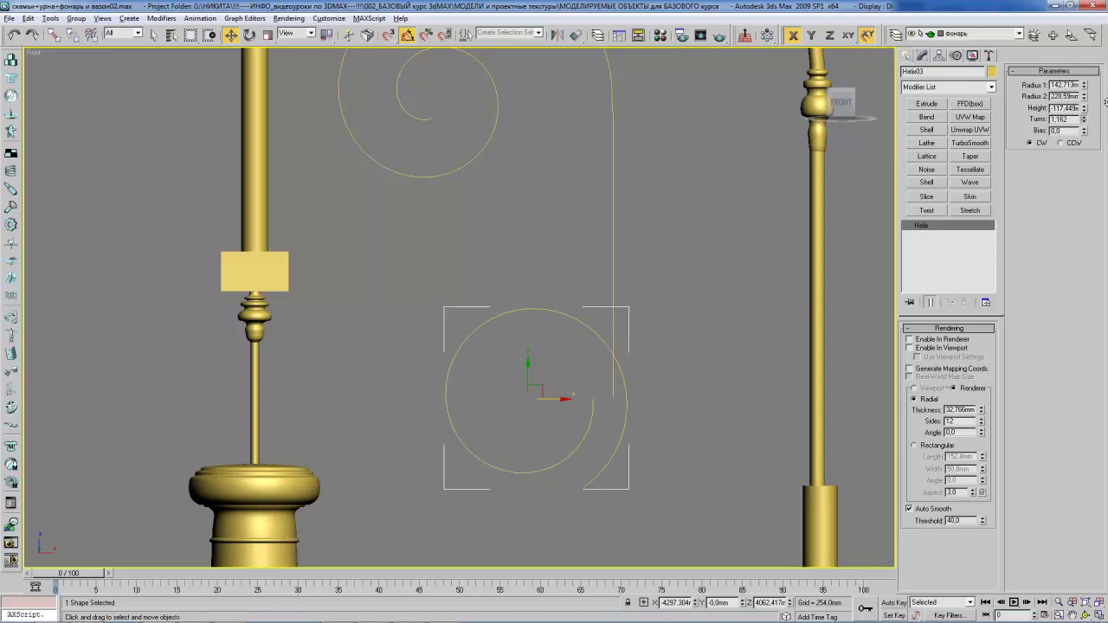
- Rotate the helix 105° about Z, mirror it on X, and rotate it into position
key("e")
mouse_move(537, 368)
left_mouse_down()
mouse_move(471, 380)
mouse_move(475, 391)
left_mouse_up()
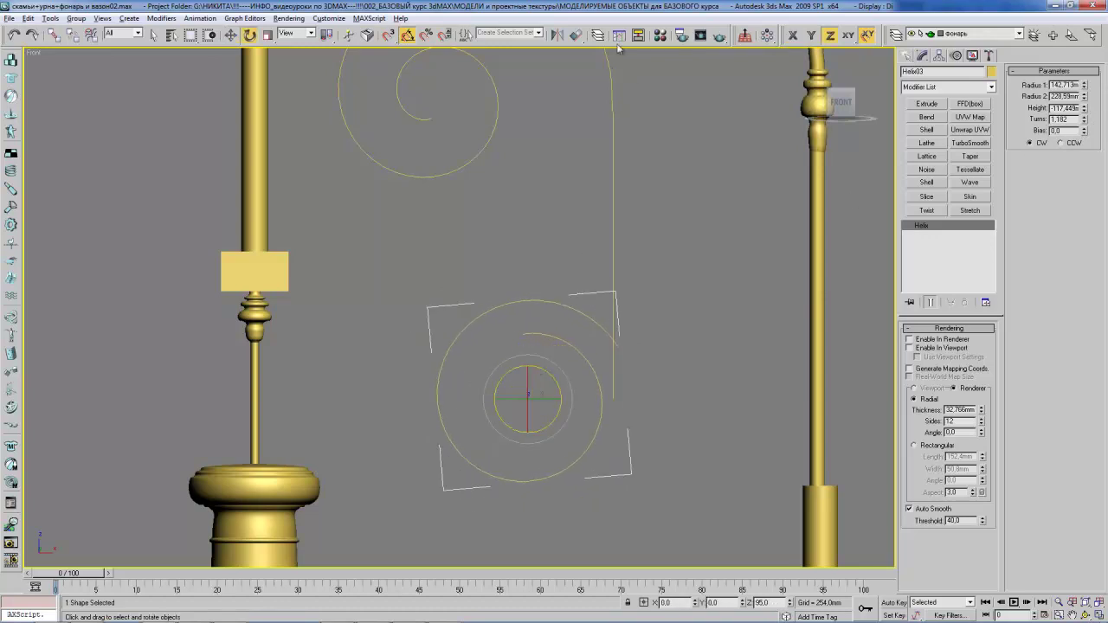
left_click(555, 37)
left_click_drag(550, 225, 613, 236)
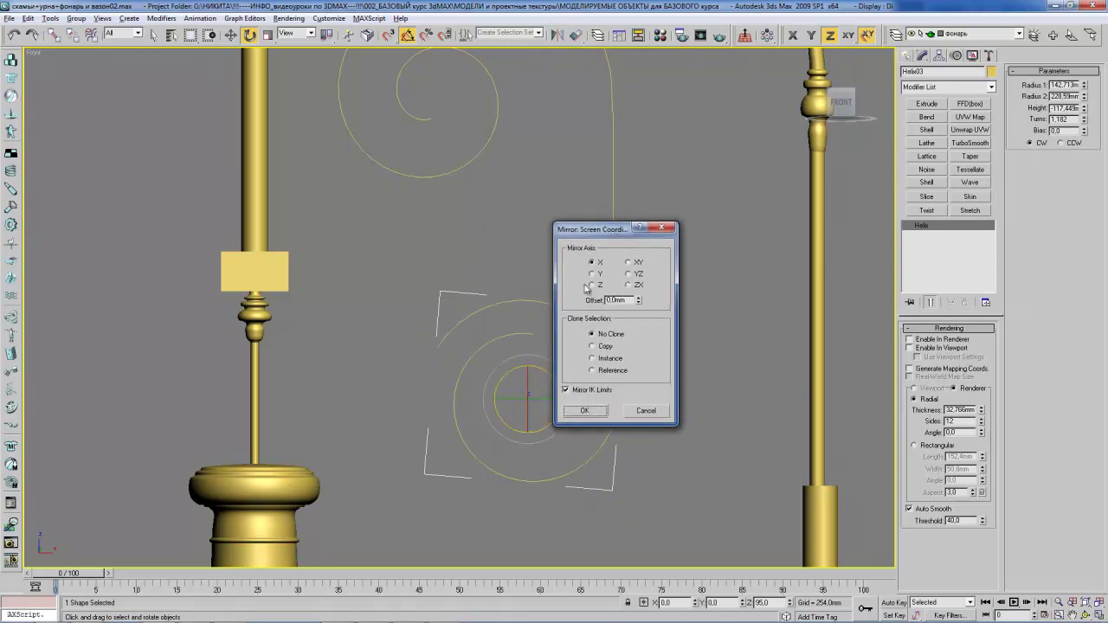
left_click(586, 411)
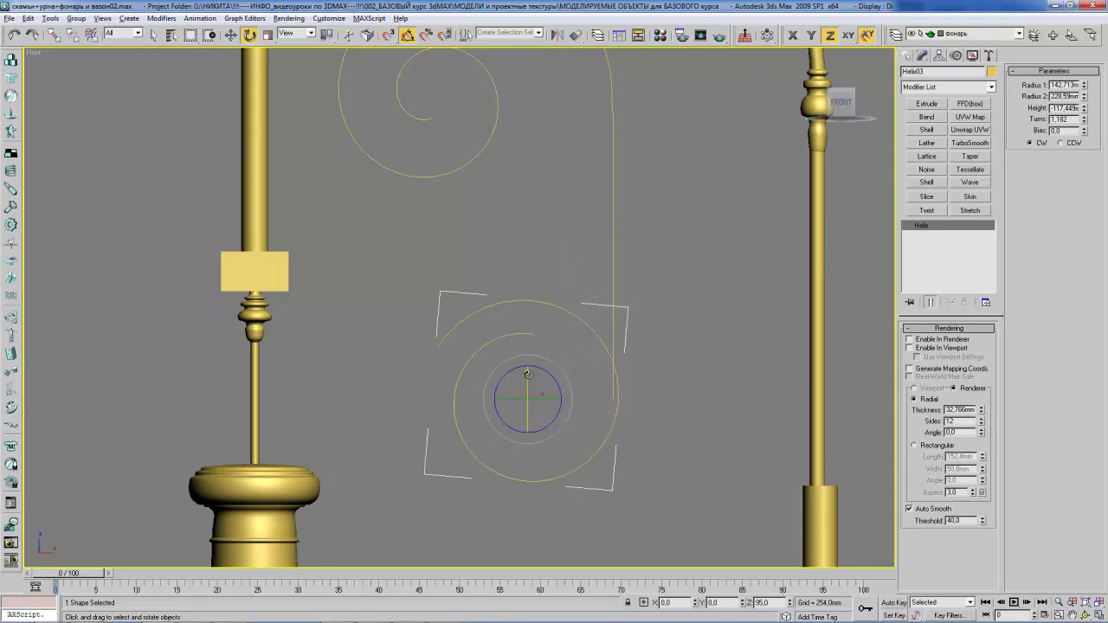
mouse_move(539, 369)
left_mouse_down()
mouse_move(551, 581)
mouse_move(544, 8)
left_mouse_up()
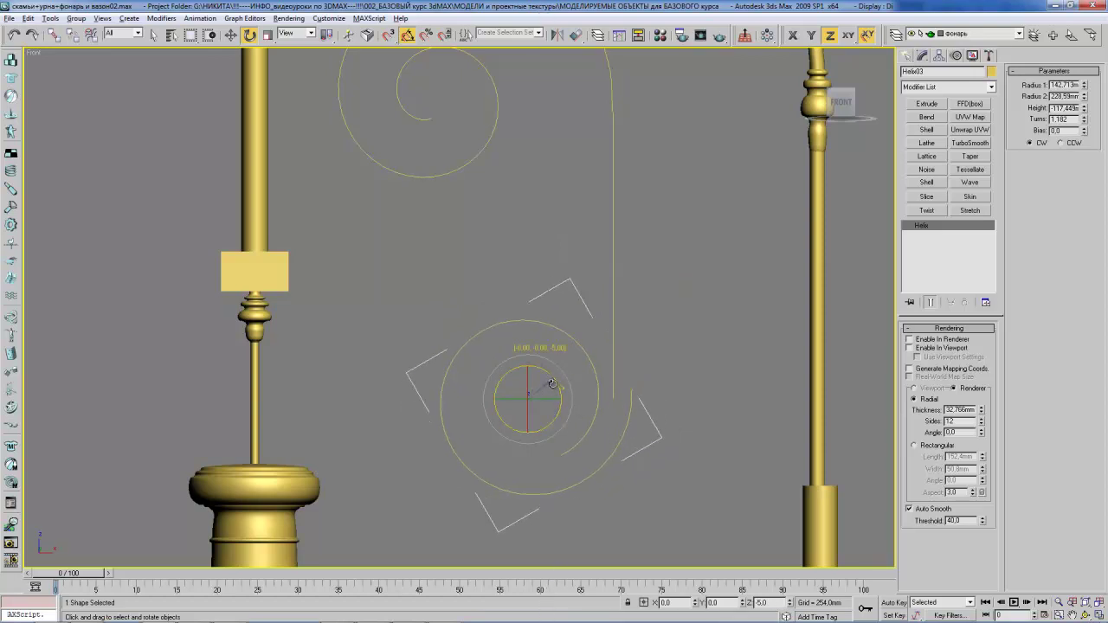
key("w")
left_click_drag(561, 400, 533, 405)
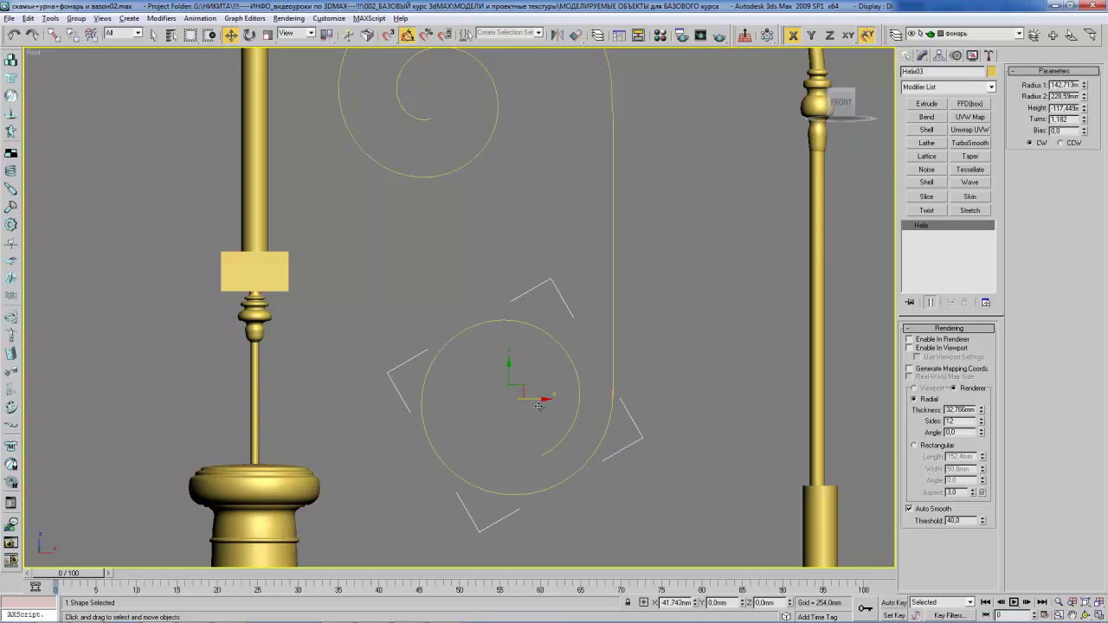
- Flatten the helix to 0 height with Radius 1 of 21.407mm and position it beside the stem
scroll(514, 277, "down", 5)
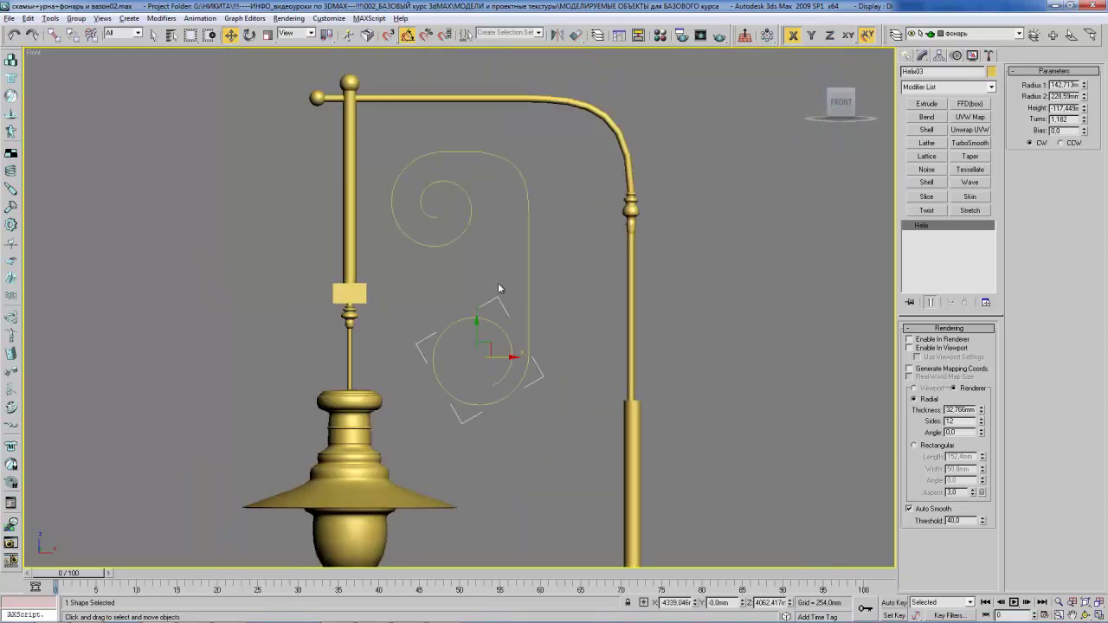
double_click(1064, 108)
left_click_drag(1084, 87, 1081, 137)
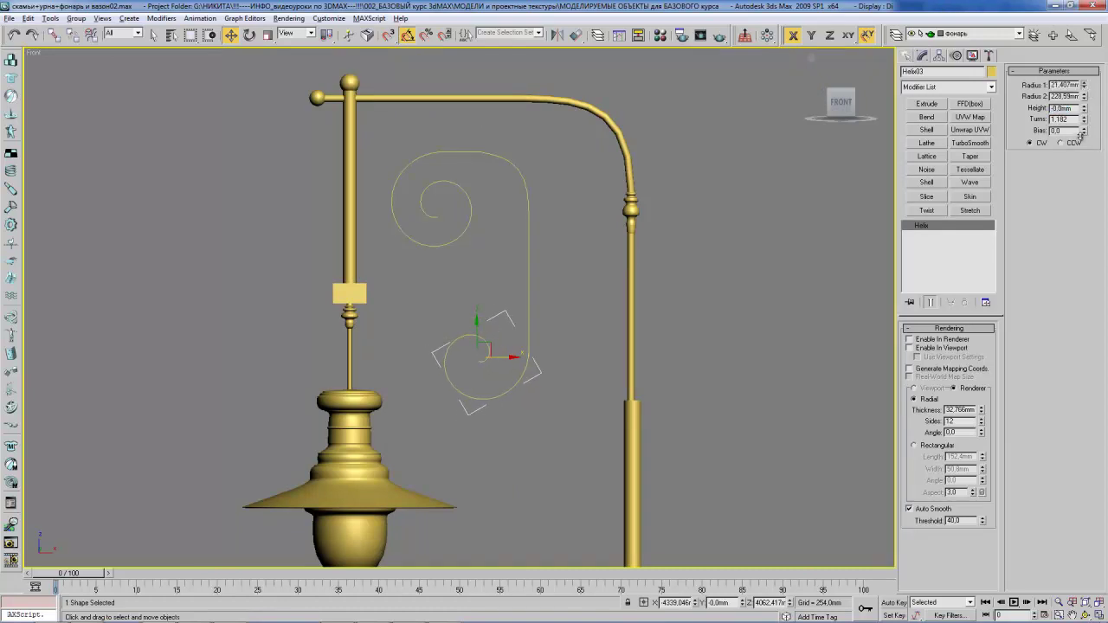
scroll(534, 336, "up", 2)
scroll(551, 338, "up", 2)
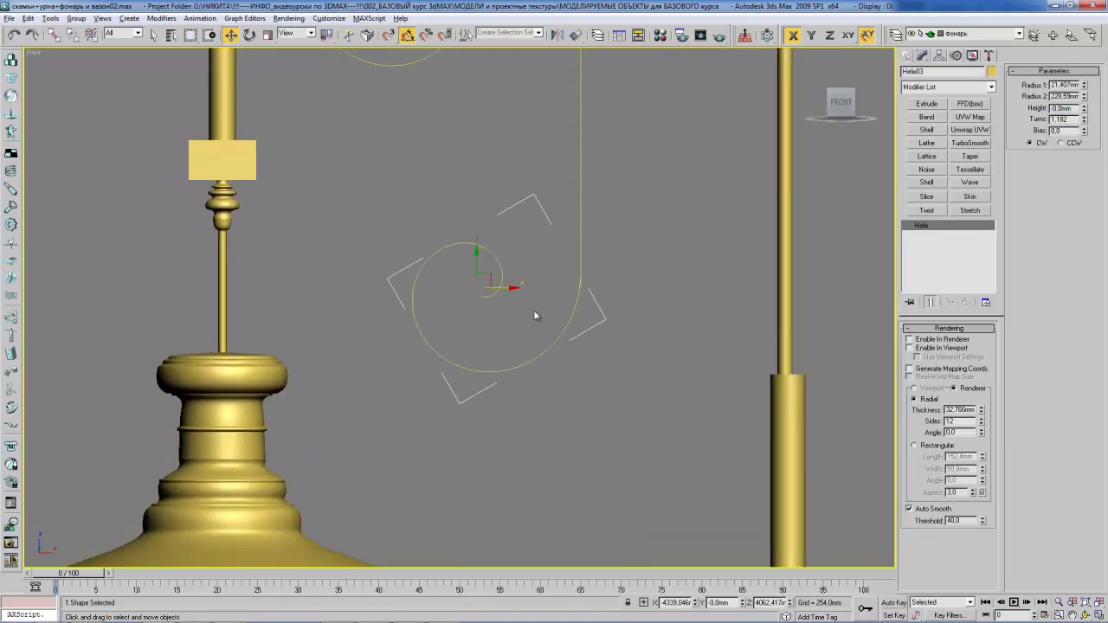
left_click_drag(476, 271, 497, 296)
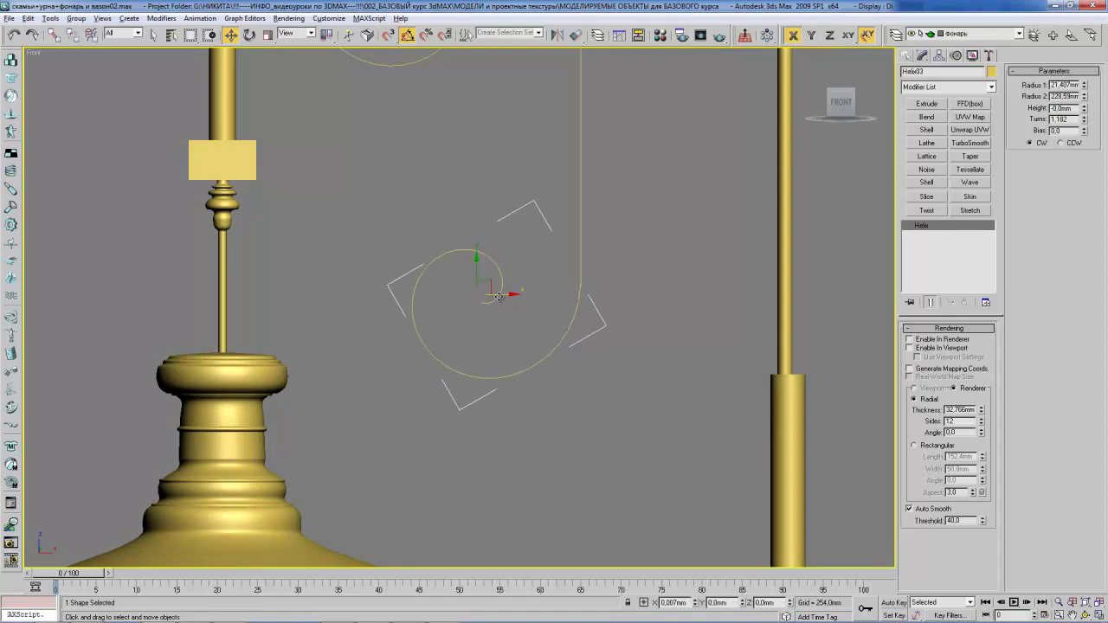
scroll(545, 275, "up", 1)
scroll(558, 267, "up", 1)
scroll(549, 273, "up", 1)
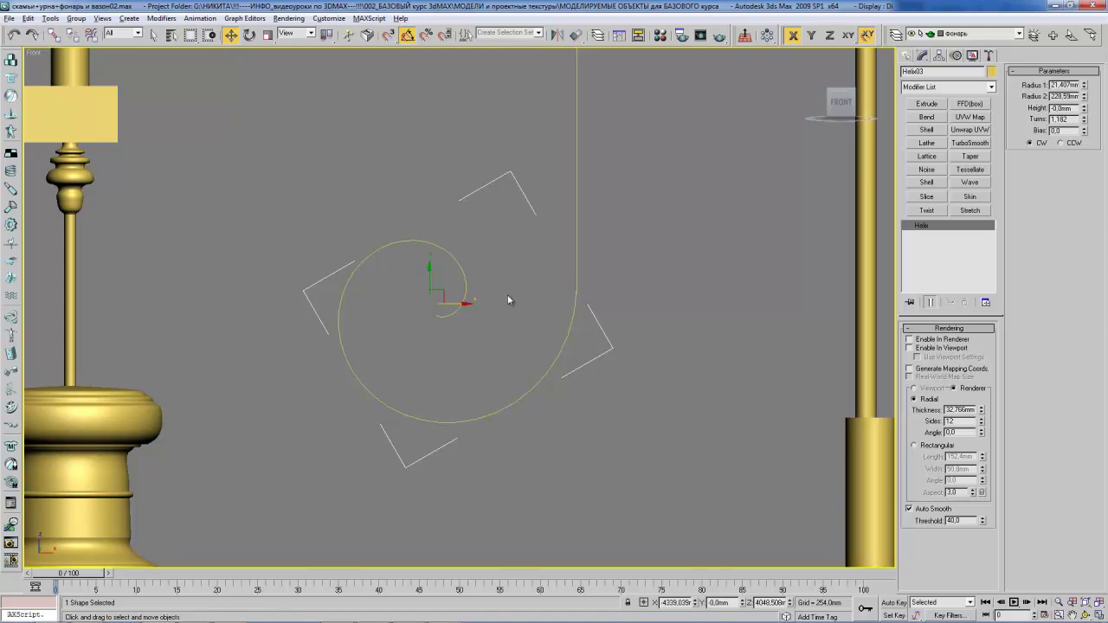
left_click_drag(465, 305, 467, 313)
middle_click_drag(470, 302, 451, 311)
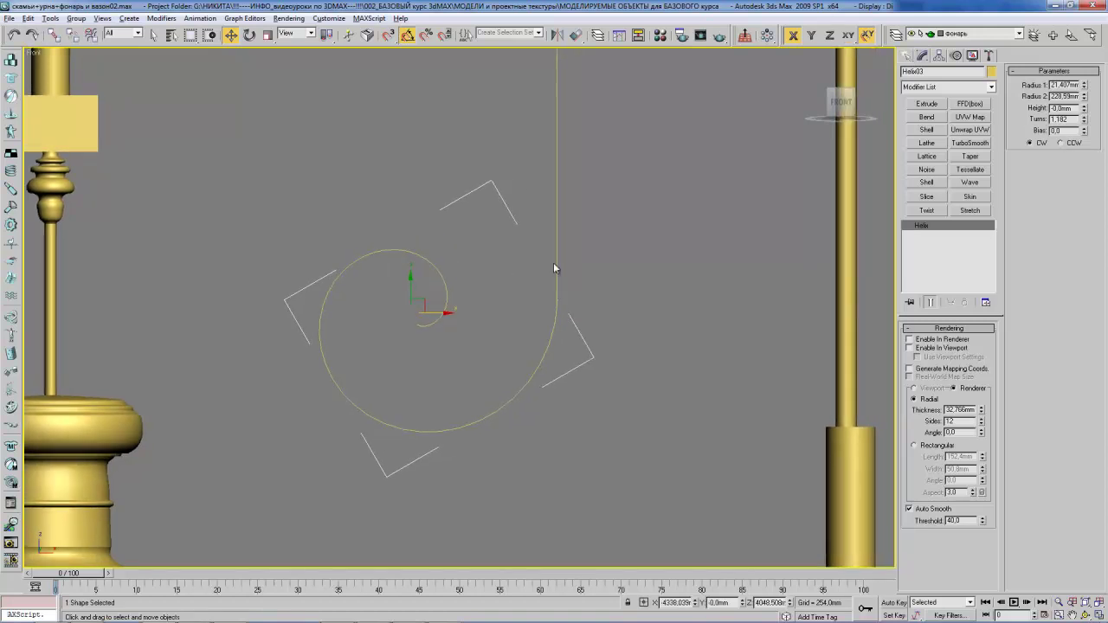
left_click(559, 185)
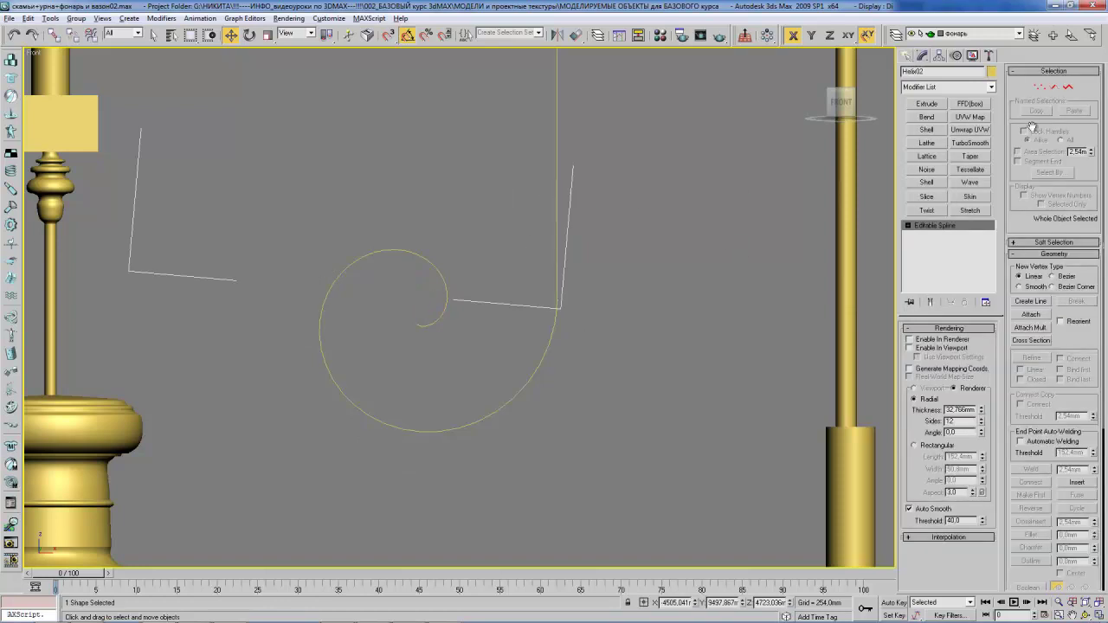
- Attach the small helix to Helix02 and weld the two overlapping vertices at the first join
left_click(1030, 316)
scroll(448, 263, "down", 3)
scroll(521, 277, "down", 3)
scroll(517, 247, "up", 4)
mouse_move(517, 248)
middle_mouse_down()
mouse_move(490, 225)
mouse_move(474, 283)
middle_mouse_up()
scroll(431, 227, "up", 2)
key("1")
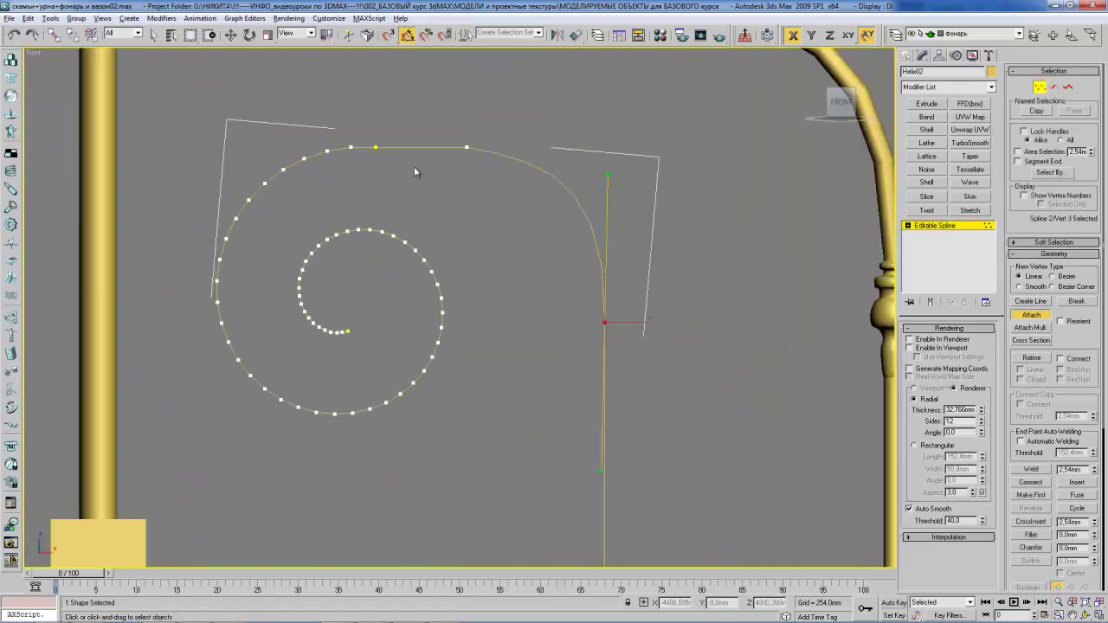
middle_click_drag(414, 166, 424, 199)
key("w")
left_click(388, 181)
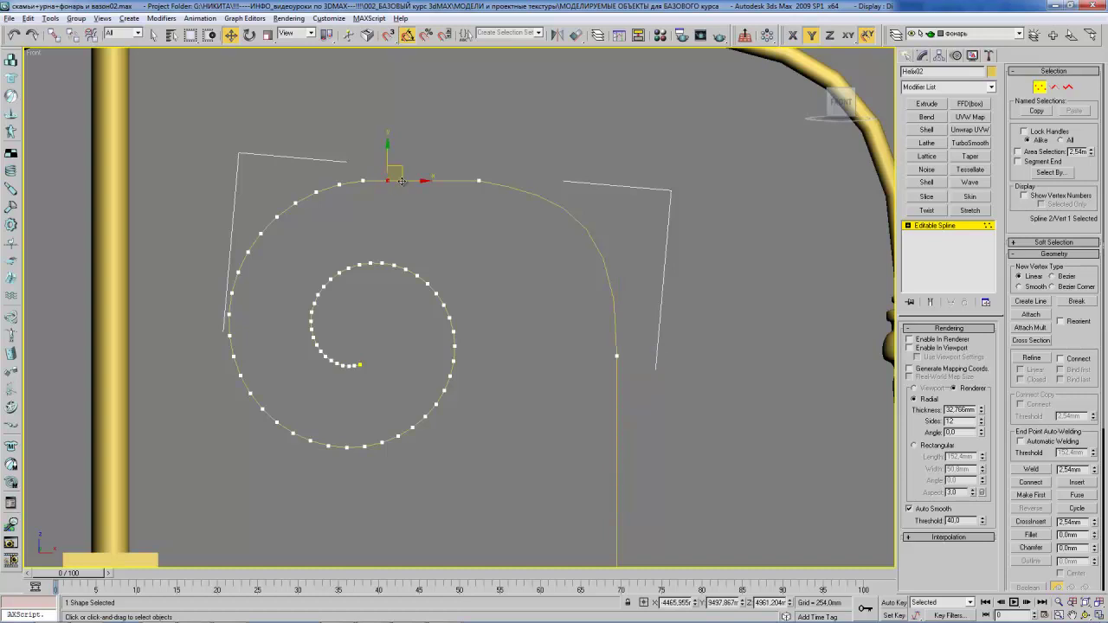
left_click_drag(376, 176, 419, 192)
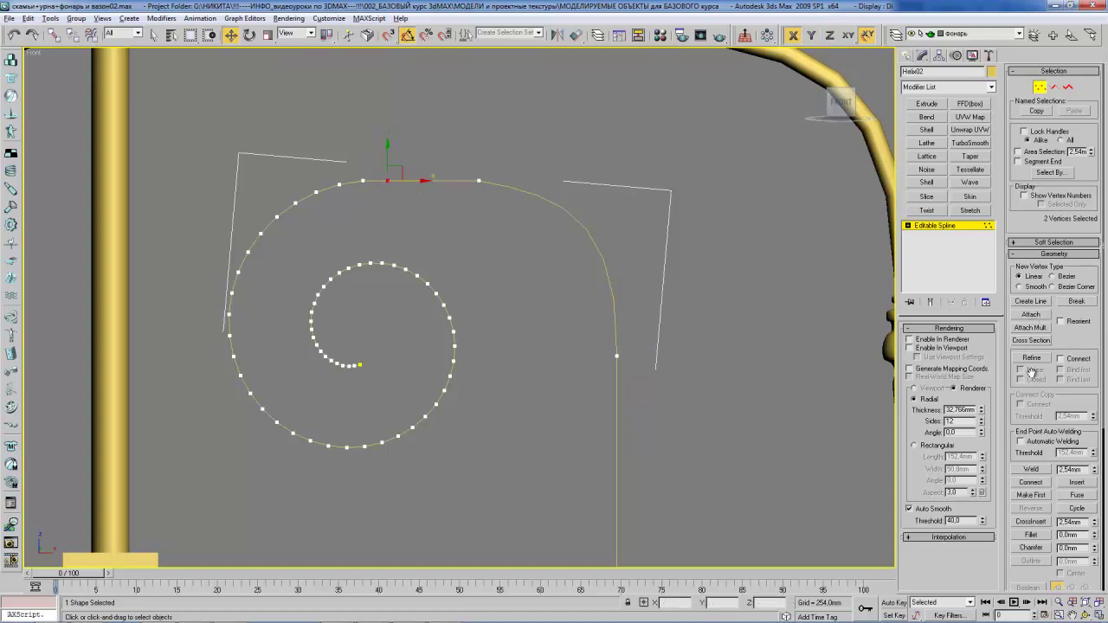
left_click(1032, 469)
- Weld the second join with a 7089.14mm threshold and move the scroll up in the arm
mouse_move(586, 337)
middle_mouse_down()
mouse_move(621, 364)
mouse_move(592, 275)
middle_mouse_up()
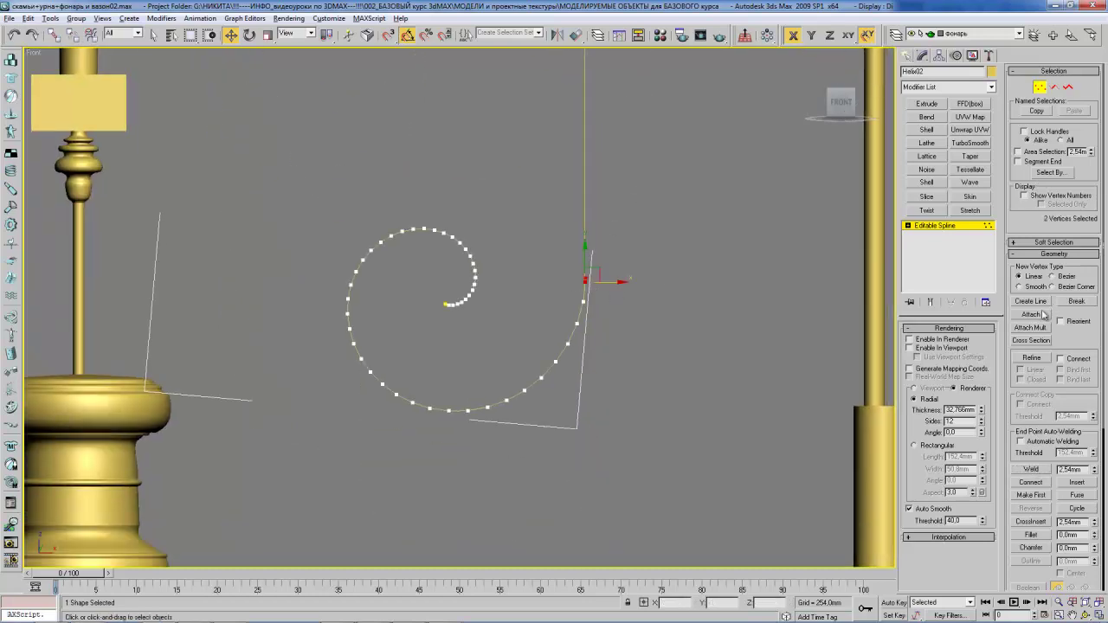
left_click(1031, 470)
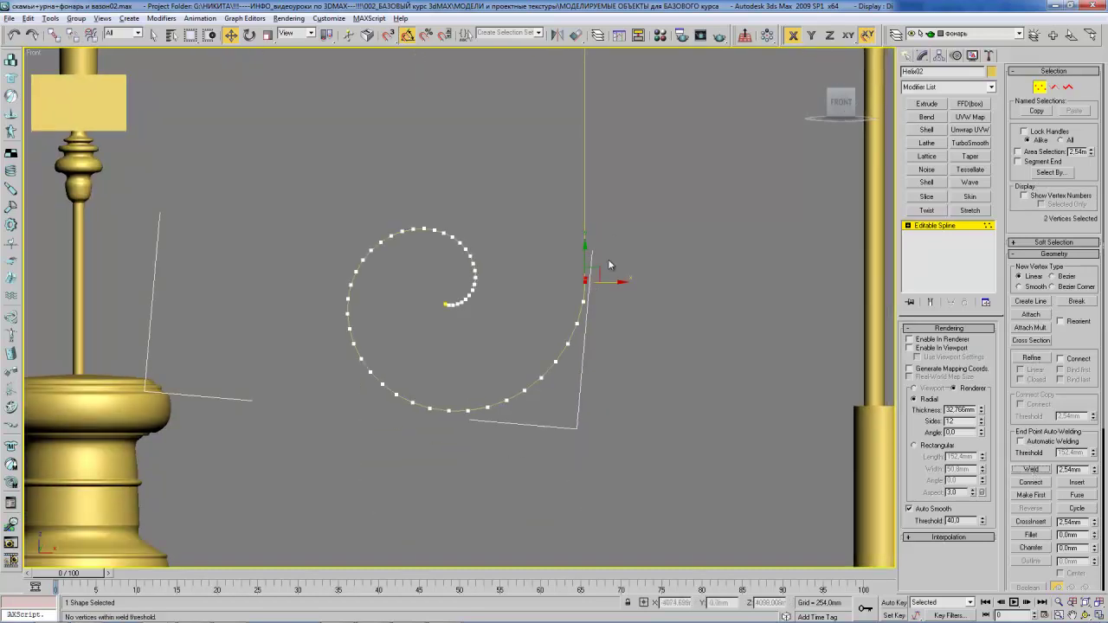
left_click_drag(1090, 470, 1093, 450)
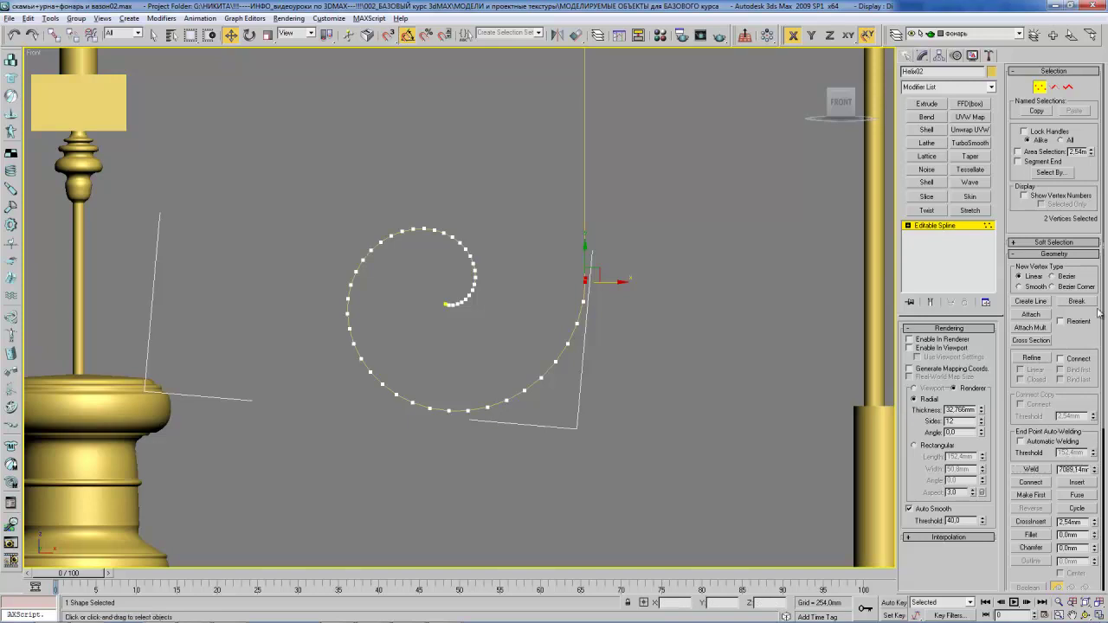
left_click(1030, 472)
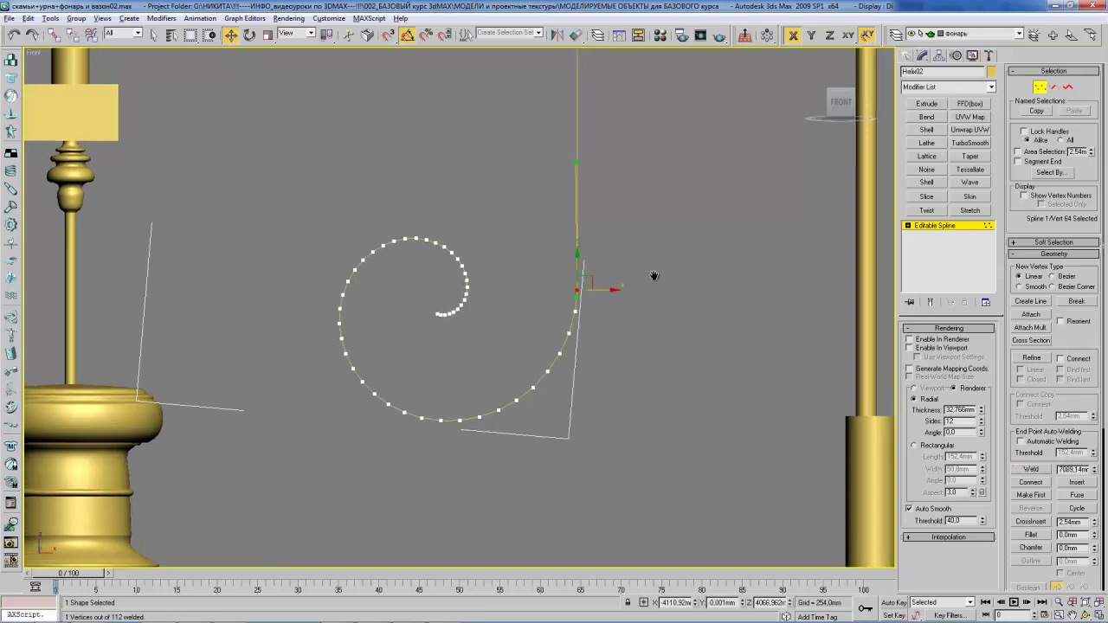
scroll(601, 311, "down", 4)
scroll(563, 277, "down", 2)
scroll(532, 243, "up", 4)
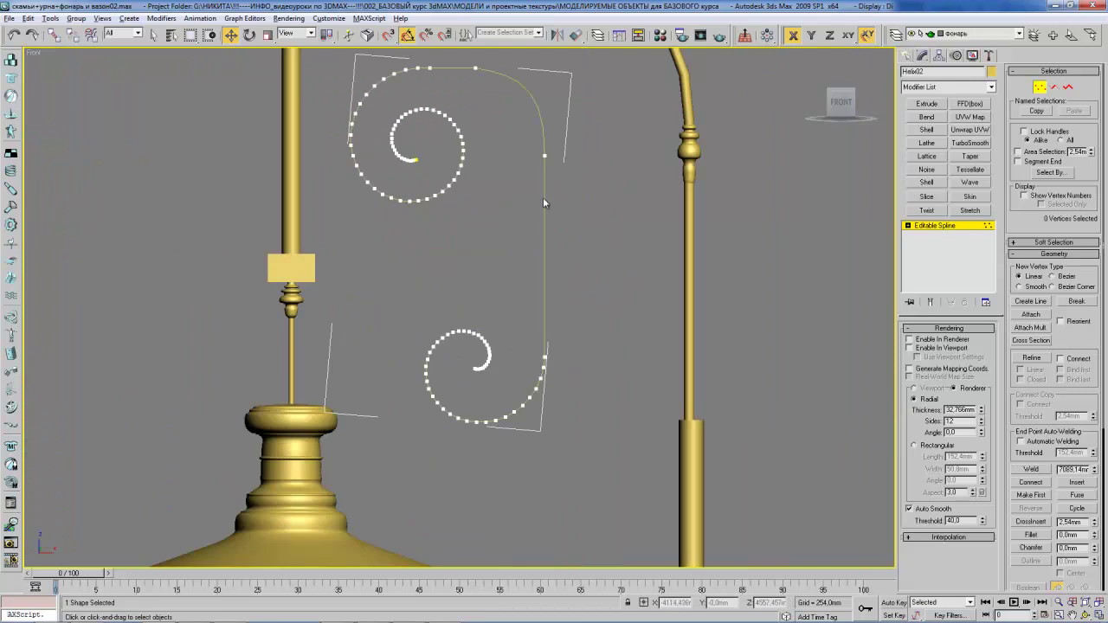
scroll(543, 197, "up", 1)
left_click(935, 225)
scroll(525, 184, "down", 2)
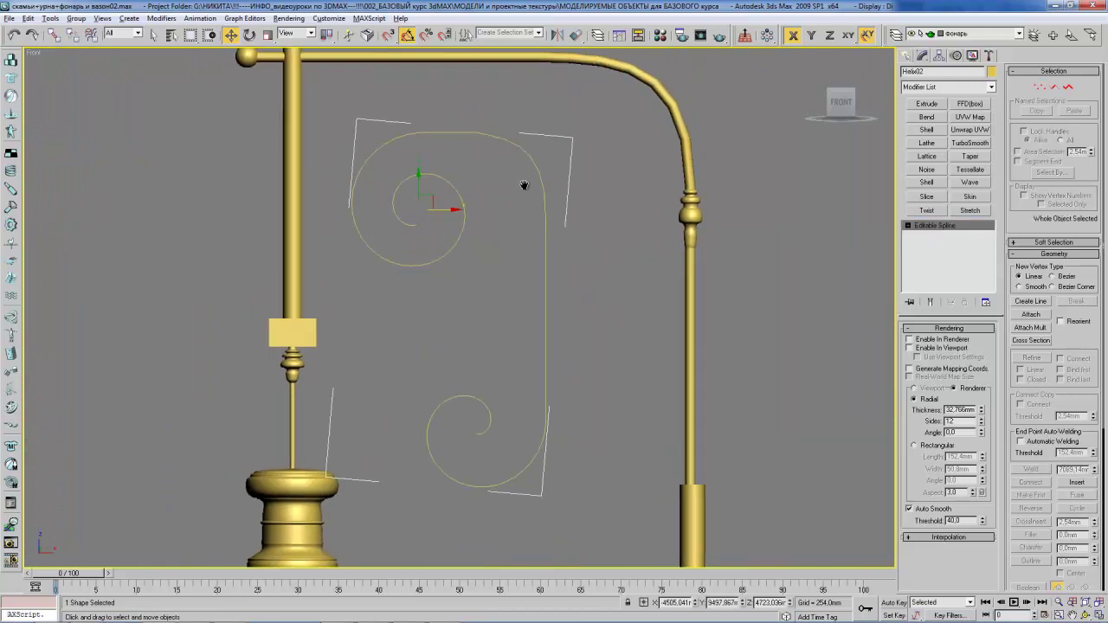
scroll(525, 190, "down", 2)
mouse_move(432, 208)
left_mouse_down()
mouse_move(433, 185)
mouse_move(451, 216)
left_mouse_up()
scroll(547, 203, "down", 2)
scroll(546, 202, "down", 1)
scroll(544, 188, "down", 1)
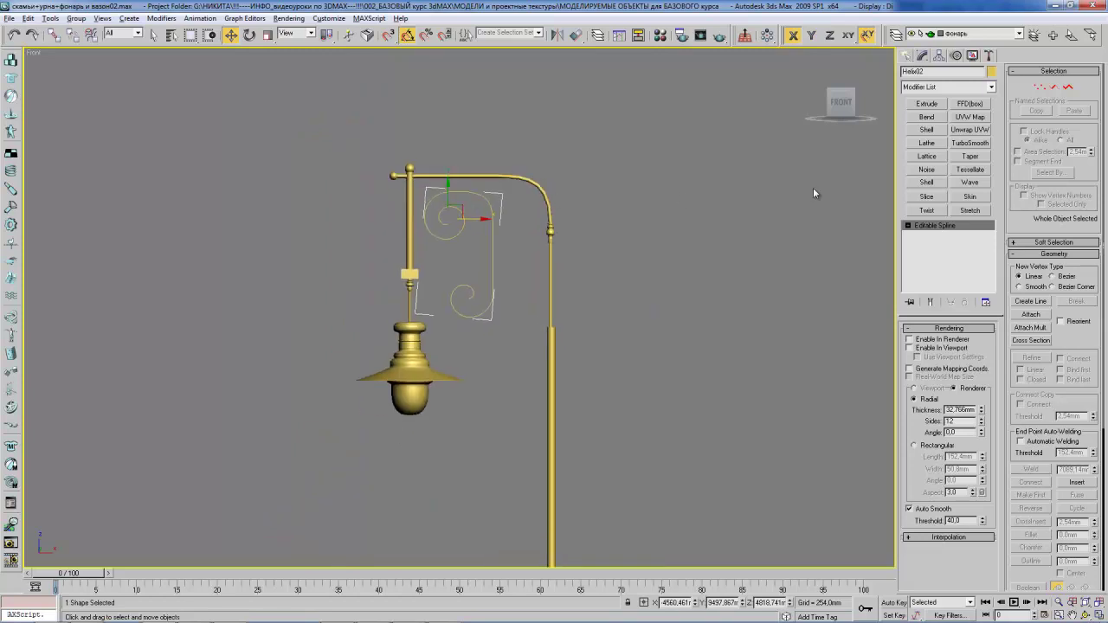
- Try showing the scroll as thick rectangular geometry in the viewport, then undo it
left_click(924, 349)
middle_click_drag(476, 247, 483, 249)
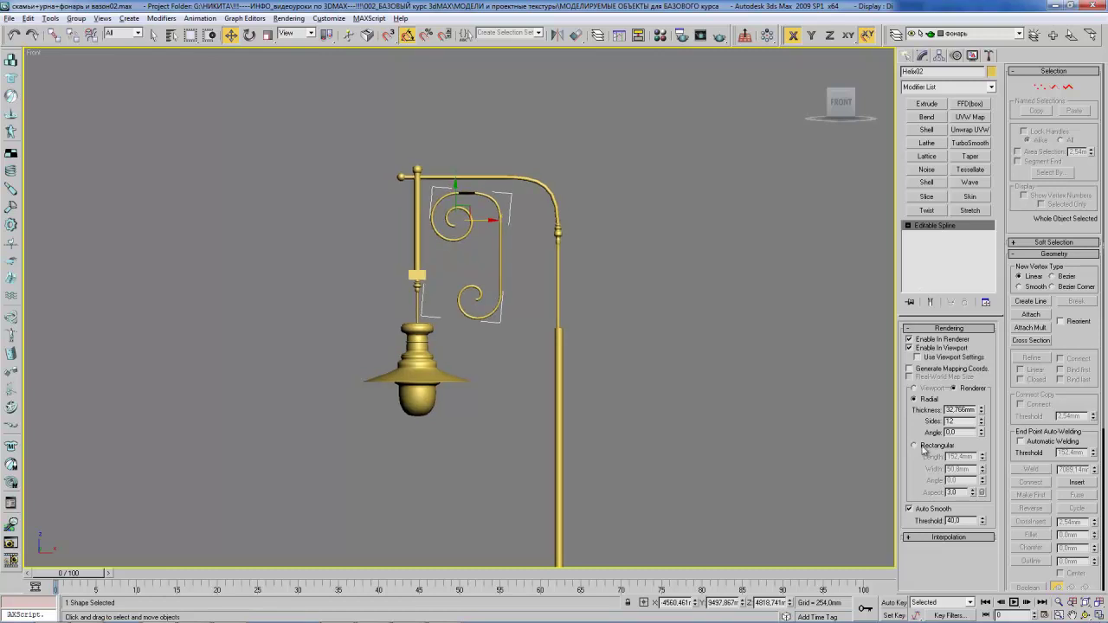
left_click(921, 448)
scroll(549, 279, "up", 2)
key("ctrl+r")
mouse_move(525, 165)
left_mouse_down()
mouse_move(522, 180)
mouse_move(535, 183)
left_mouse_up()
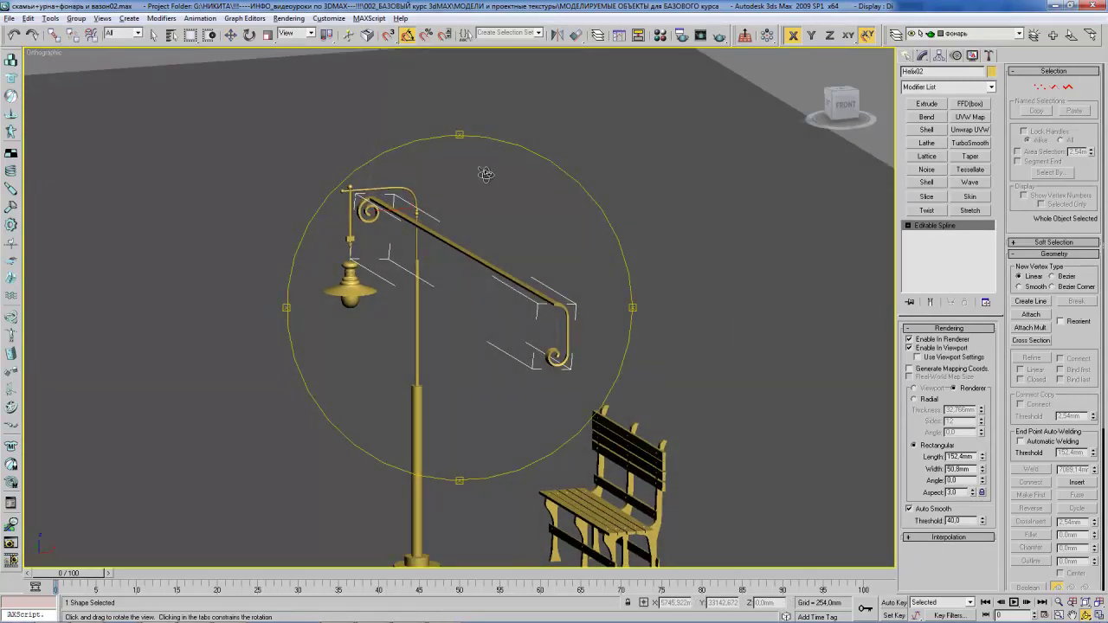
key("ctrl+z")
key("ctrl+z")
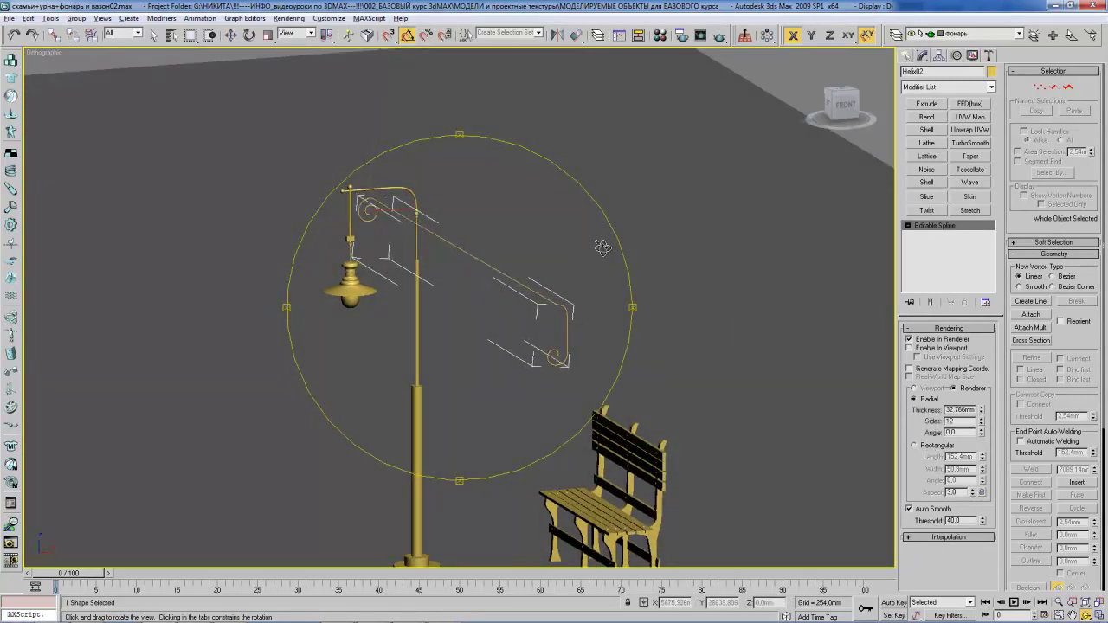
- Move three scroll vertices along Y toward the lamp top, then undo the move
left_click_drag(566, 260, 567, 261)
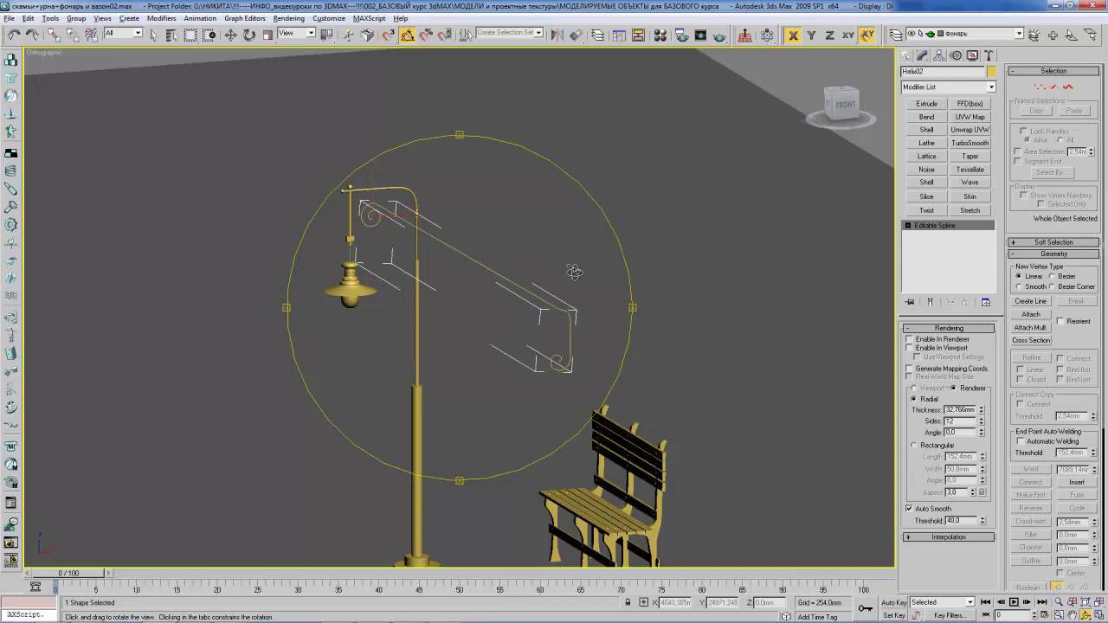
key("w")
left_click(368, 206)
middle_click_drag(711, 318, 524, 285, "alt")
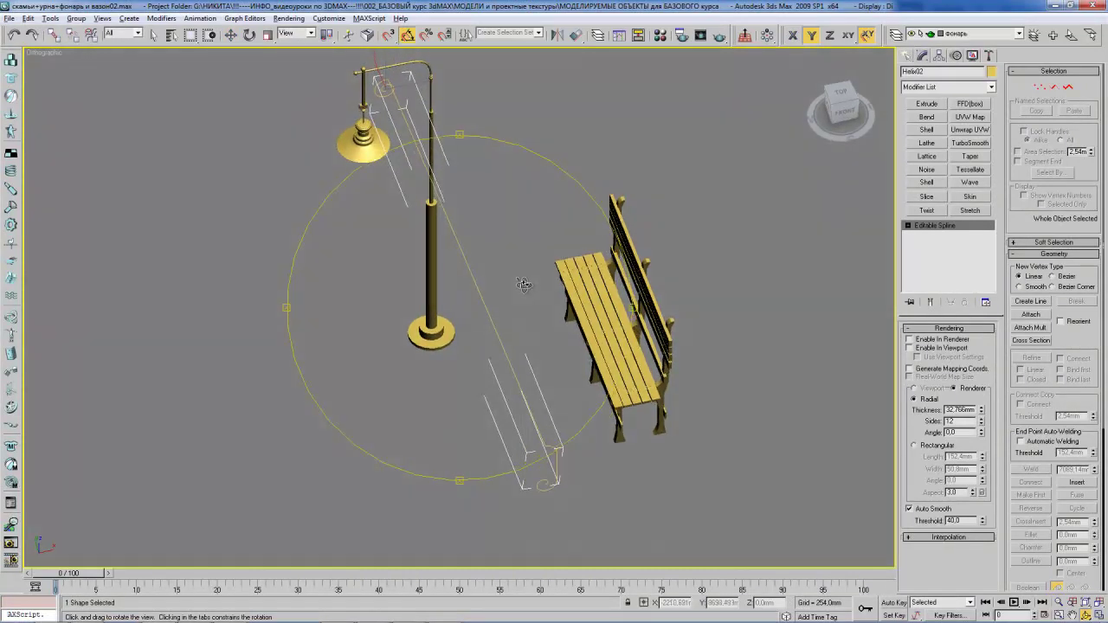
key("1")
left_click_drag(544, 421, 404, 54)
key("ctrl+z")
- In Top view, line up the selected vertices with the rest of the scroll
key("t")
scroll(487, 198, "up", 3)
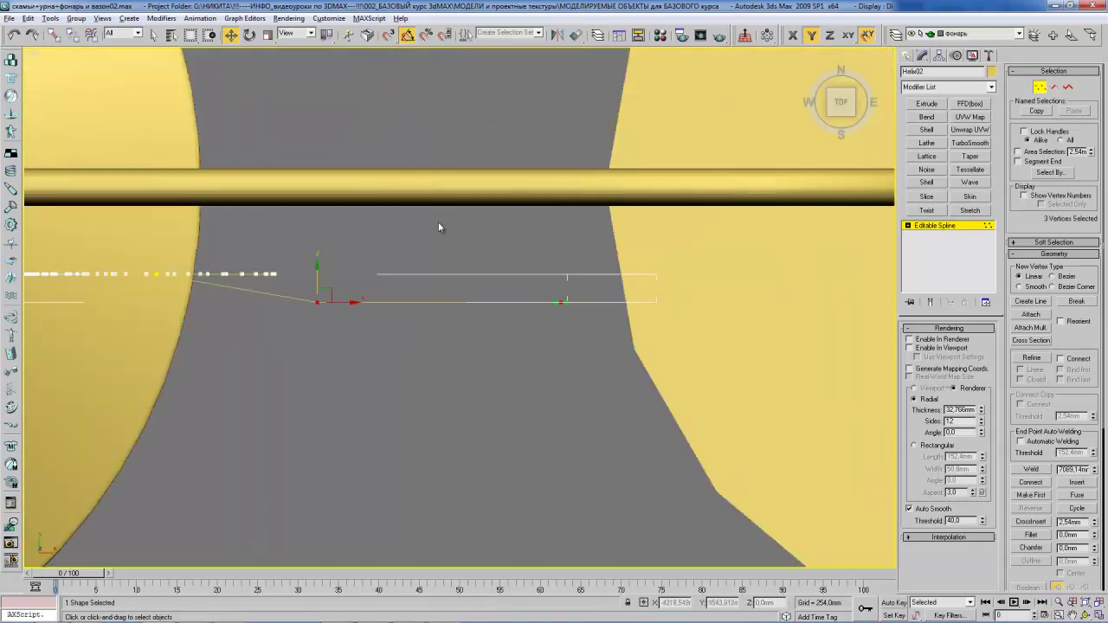
left_click_drag(320, 276, 321, 249)
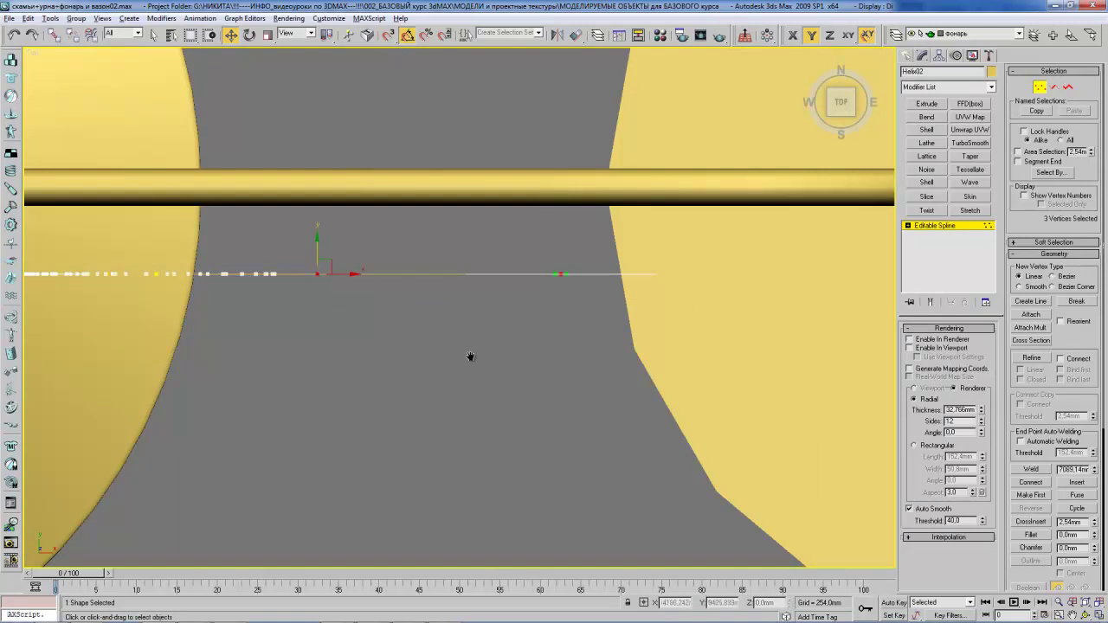
scroll(470, 356, "down", 5)
scroll(468, 346, "down", 4)
middle_click_drag(455, 354, 470, 160)
scroll(513, 404, "down", 2)
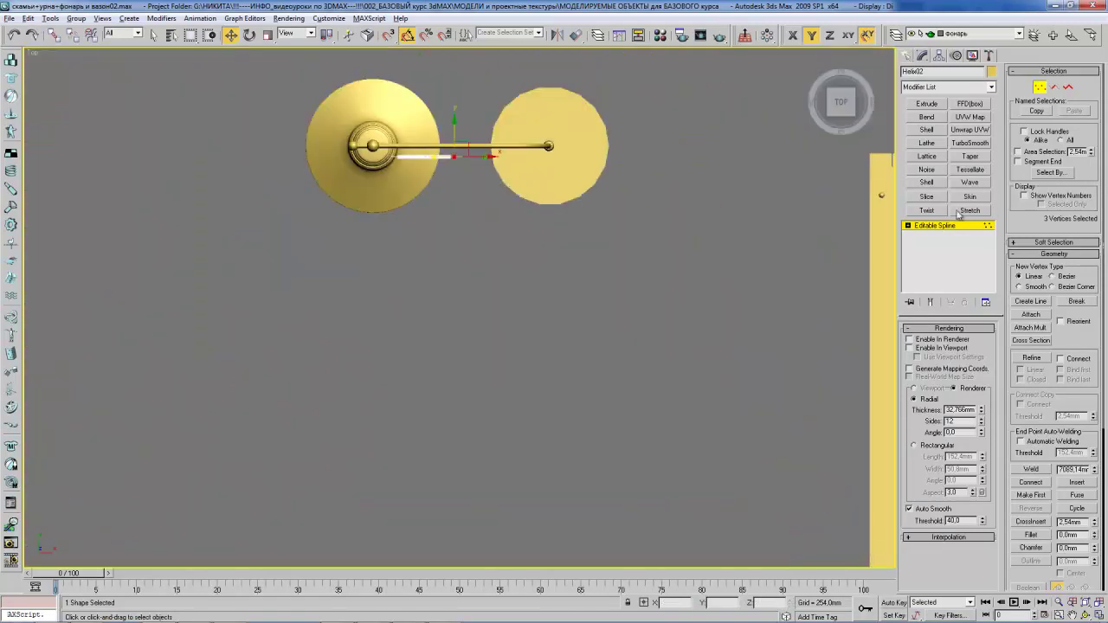
left_click(948, 227)
- Move Helix03 onto the lamp and align it centre-to-centre with Helix02 on X, Y, Z
scroll(554, 260, "down", 3)
scroll(558, 312, "down", 3)
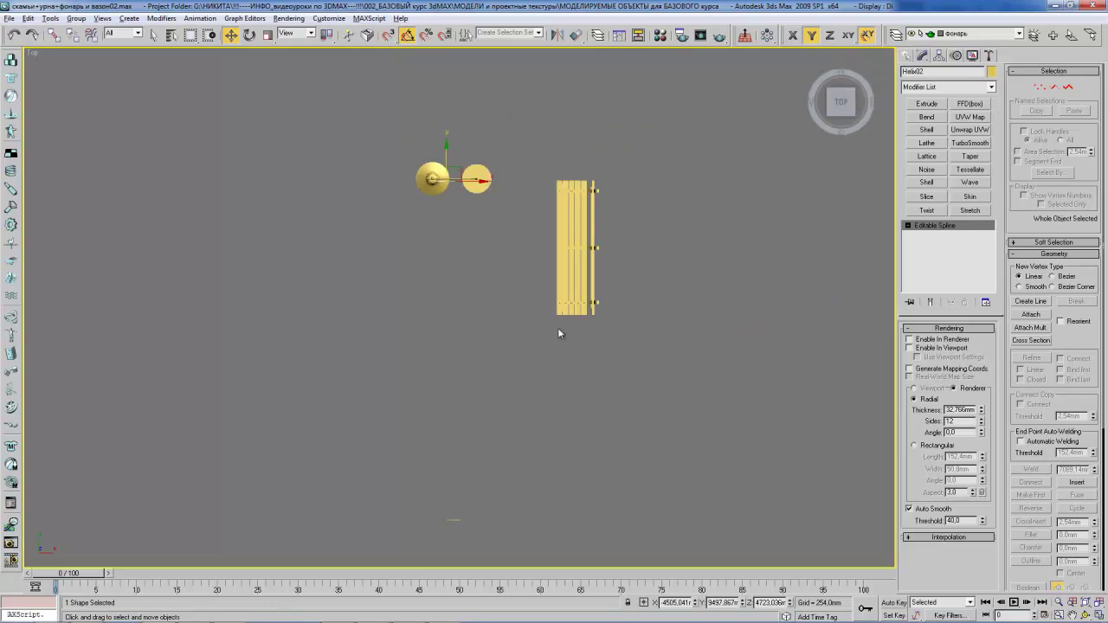
scroll(477, 401, "down", 3)
left_click_drag(469, 401, 450, 261)
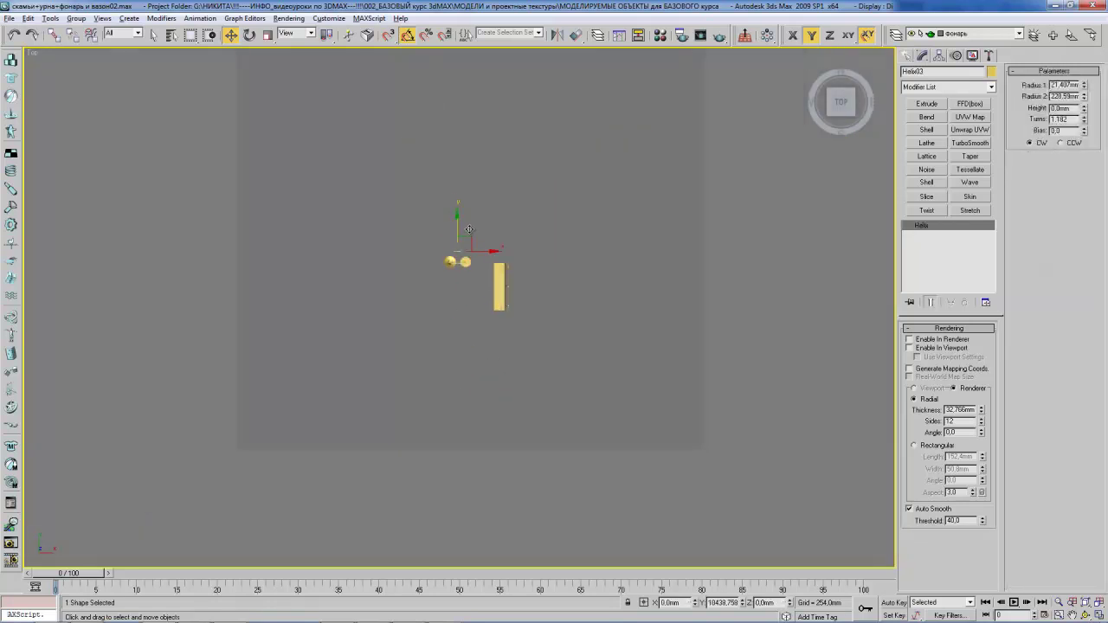
scroll(488, 209, "up", 4)
scroll(467, 246, "up", 2)
scroll(445, 277, "up", 2)
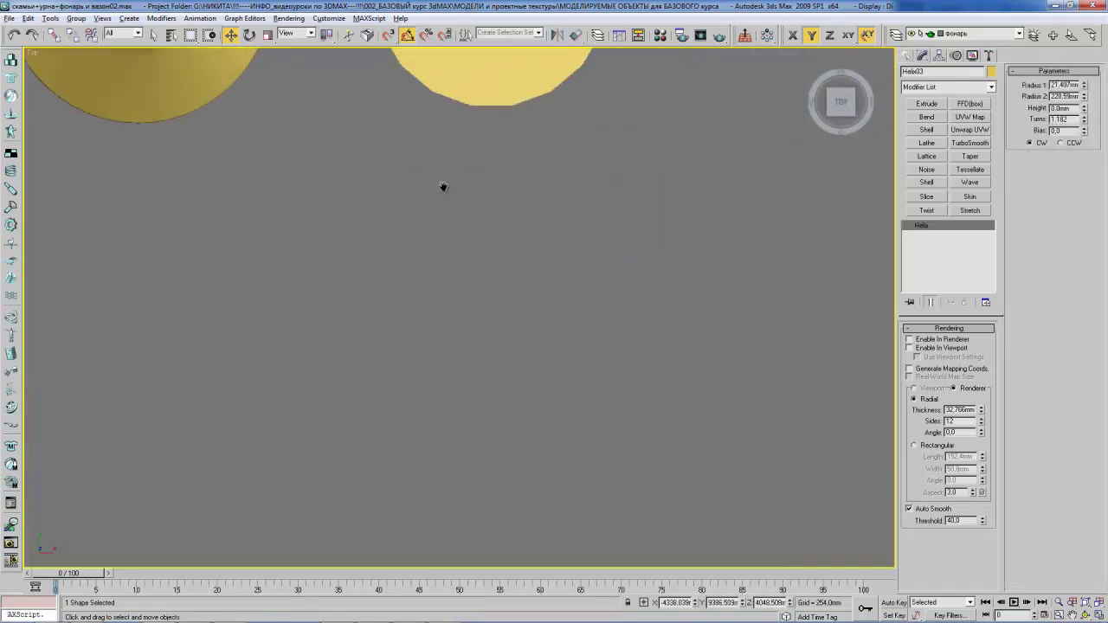
key("alt+a")
left_click(430, 253)
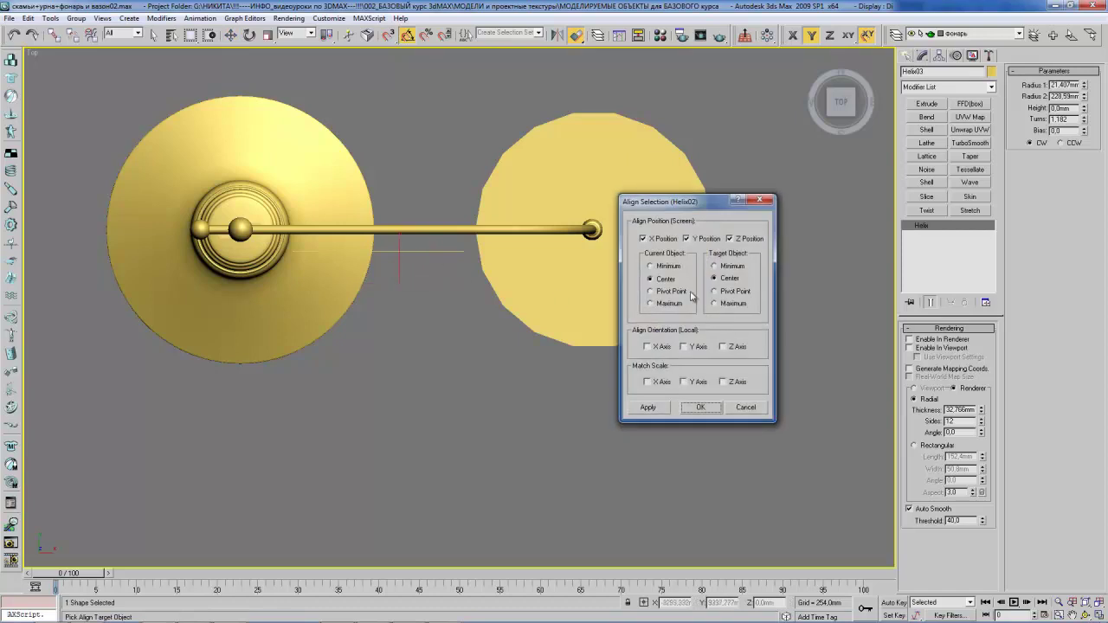
left_click(700, 408)
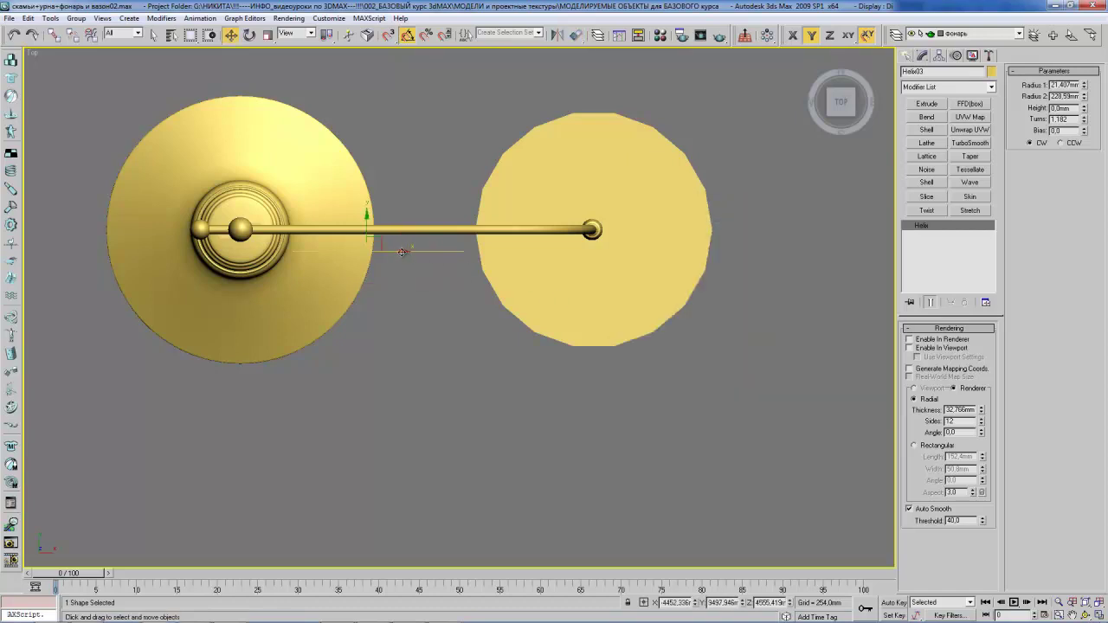
- In front view, lower the second spiral below the first and attach it to Helix02
key("f")
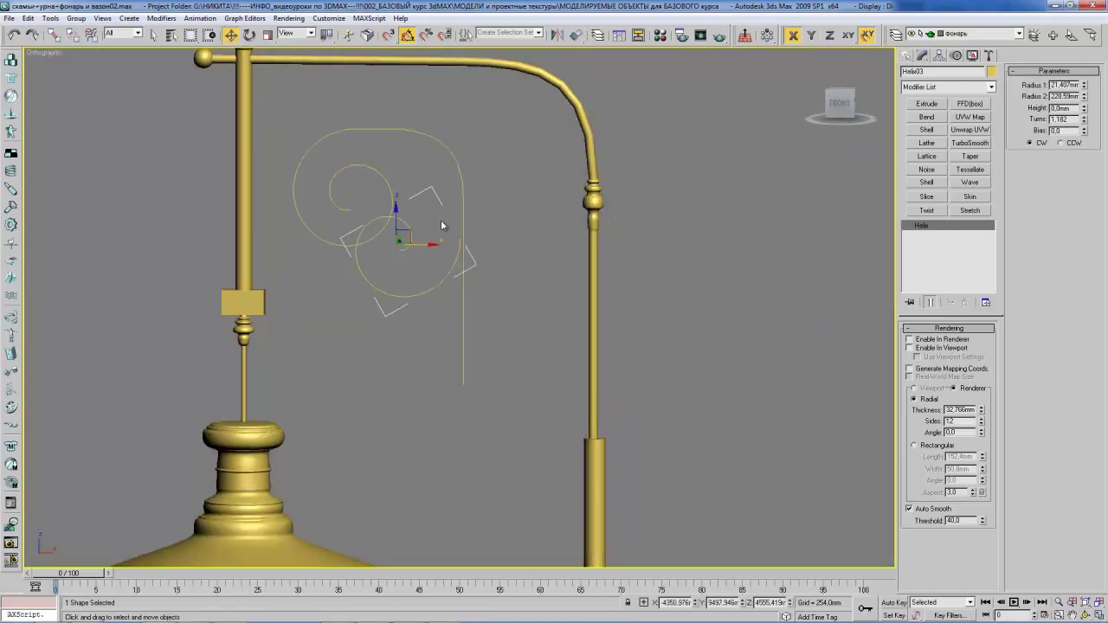
mouse_move(396, 216)
left_mouse_down()
mouse_move(419, 364)
mouse_move(436, 390)
left_mouse_up()
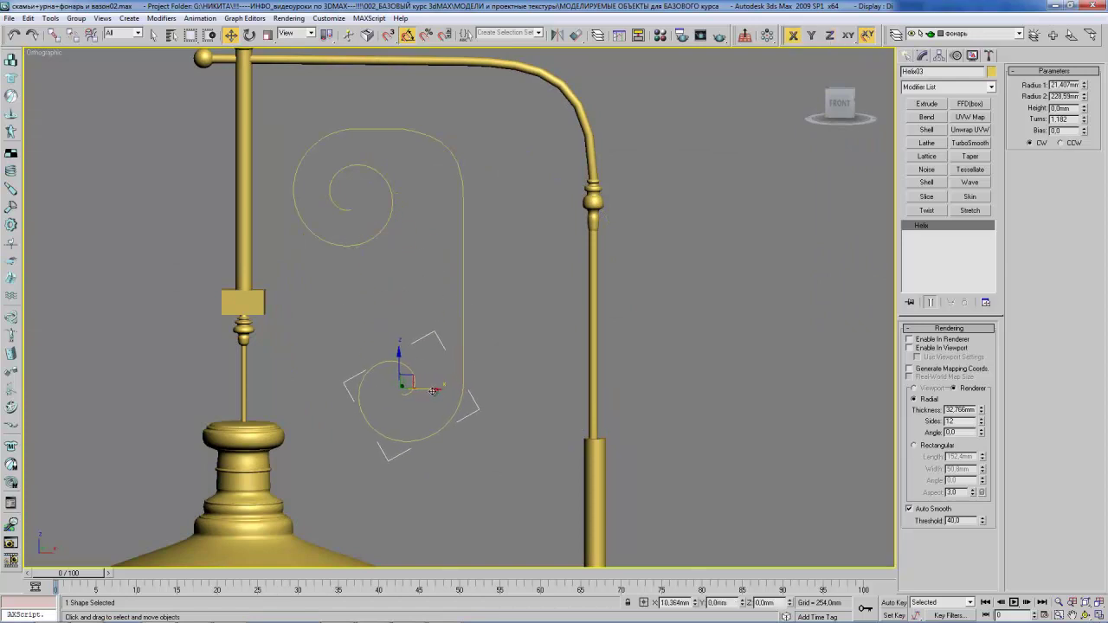
left_click(461, 232)
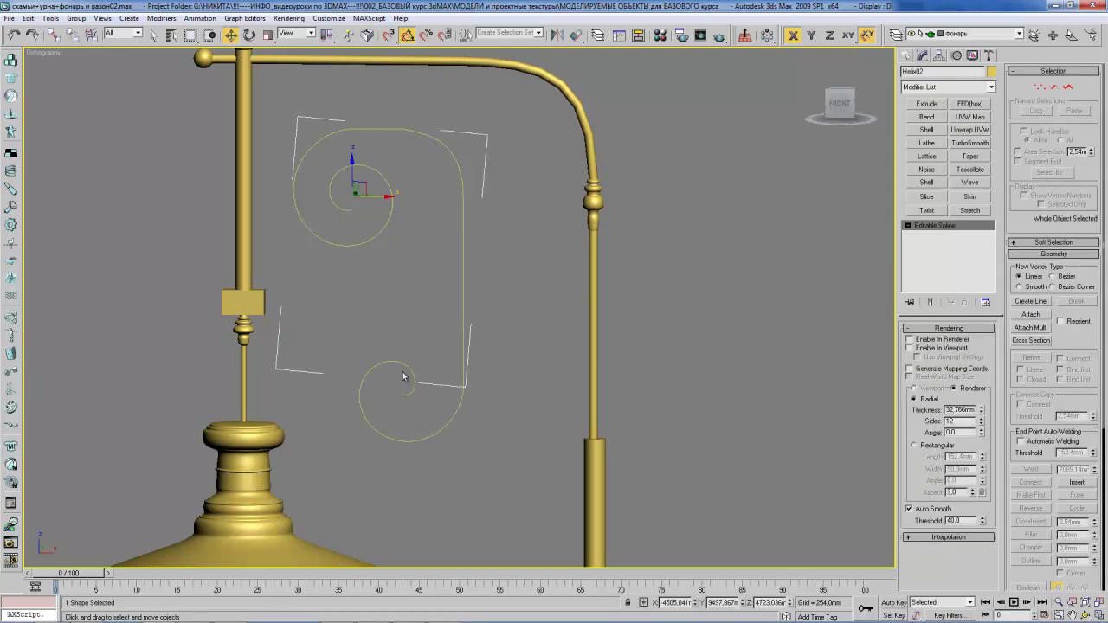
left_click(456, 409)
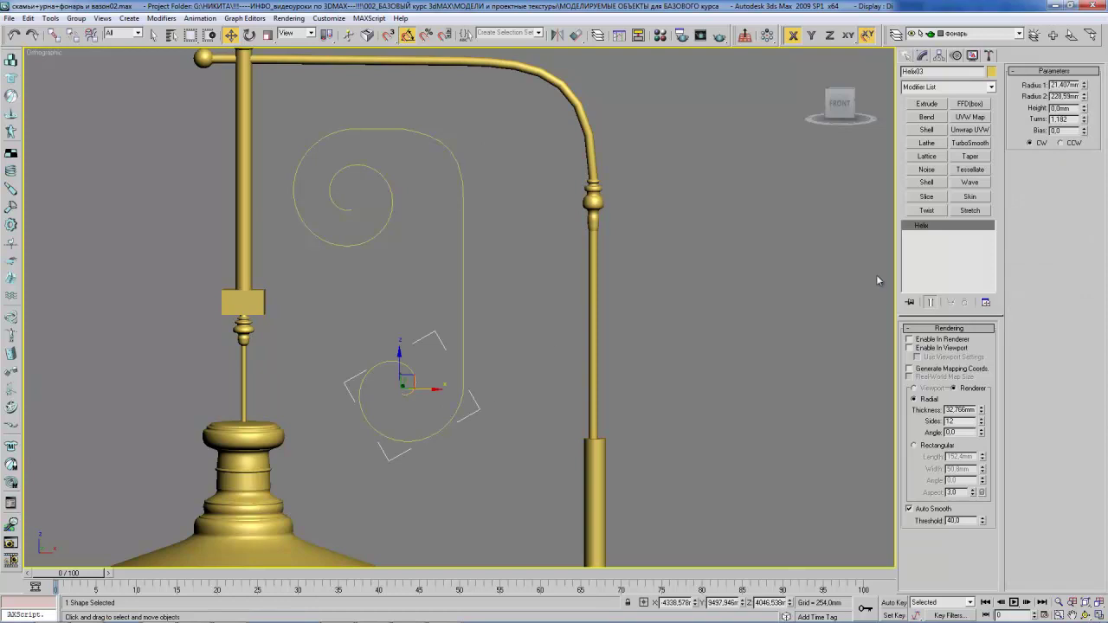
left_click(461, 232)
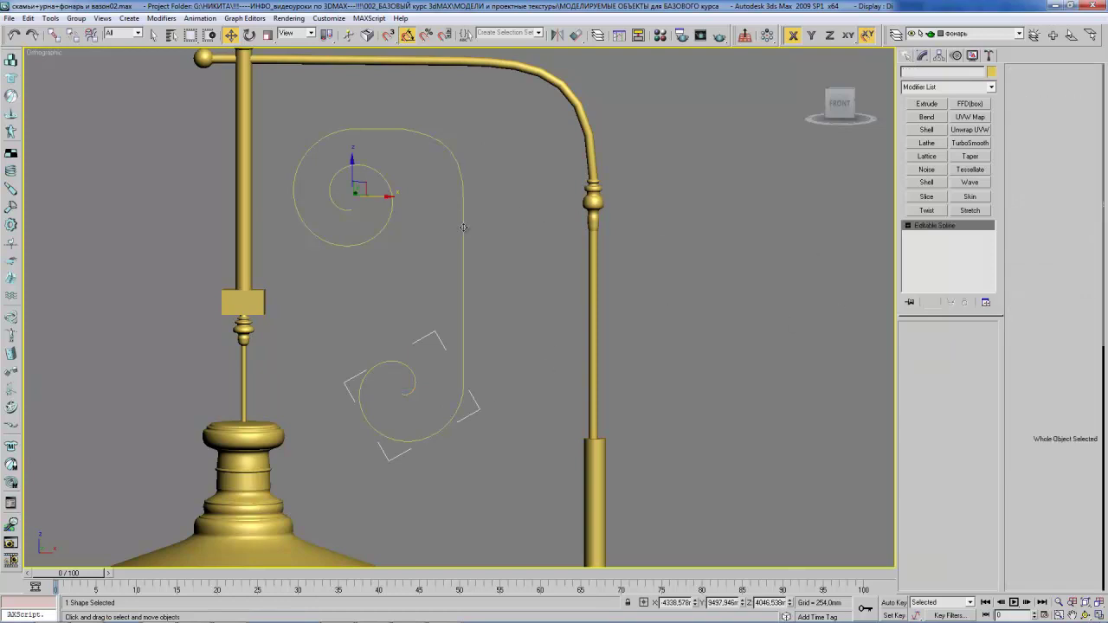
left_click(1034, 314)
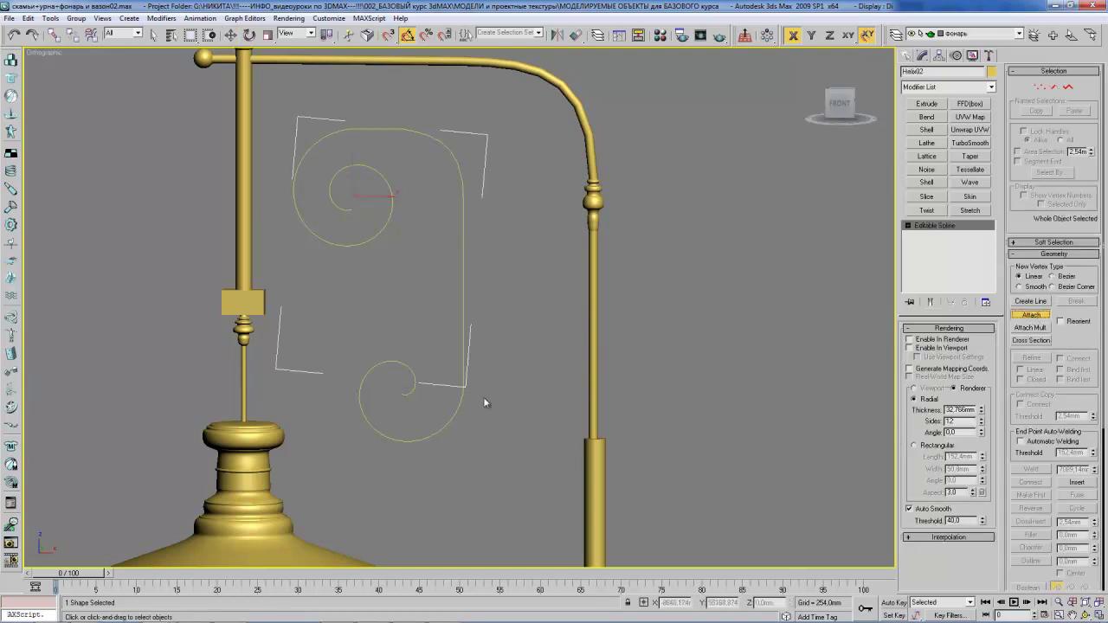
left_click(458, 406)
- Weld the overlapping bottom and top end vertices, then enable rendering in renderer and viewport
key("1")
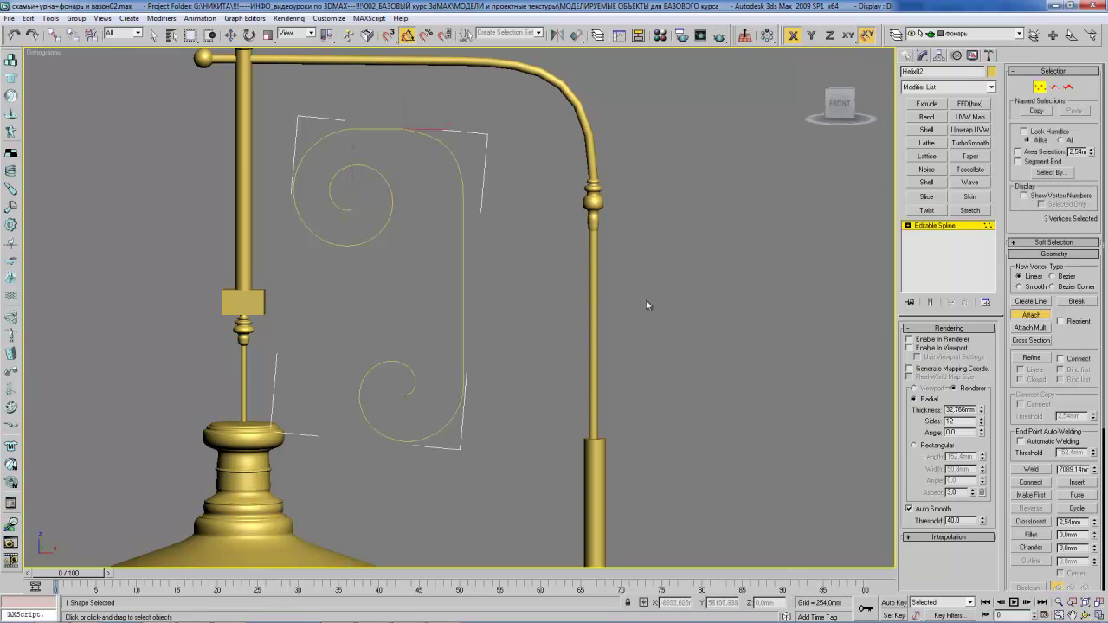
left_click(1035, 316)
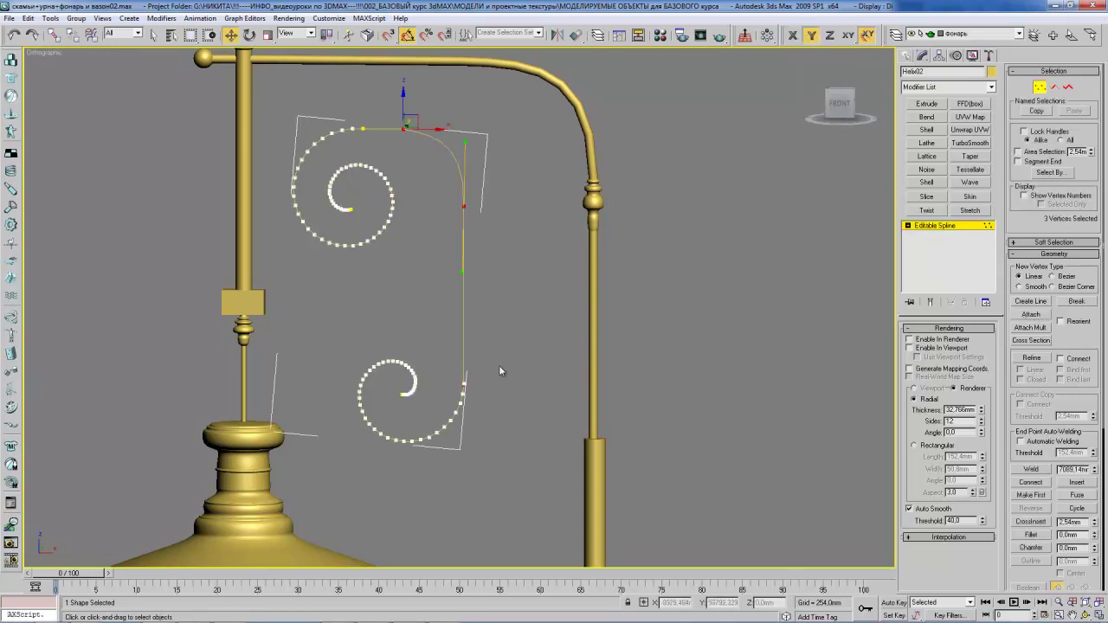
left_click_drag(473, 392, 456, 372)
left_click(1032, 469)
left_click_drag(357, 121, 375, 141)
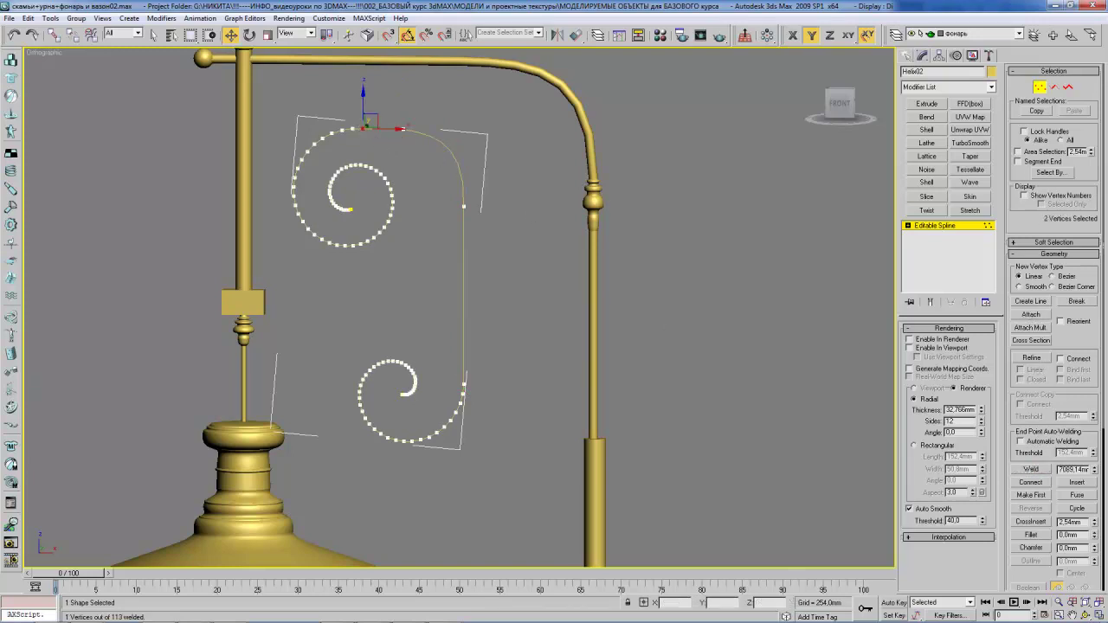
left_click(1031, 469)
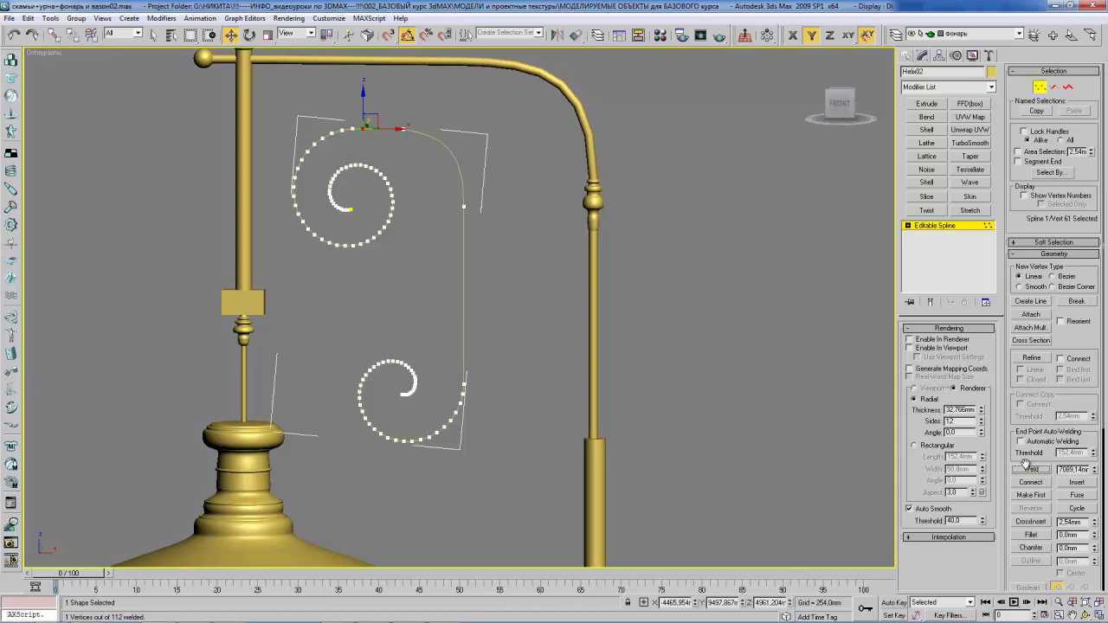
left_click(940, 340)
left_click(930, 349)
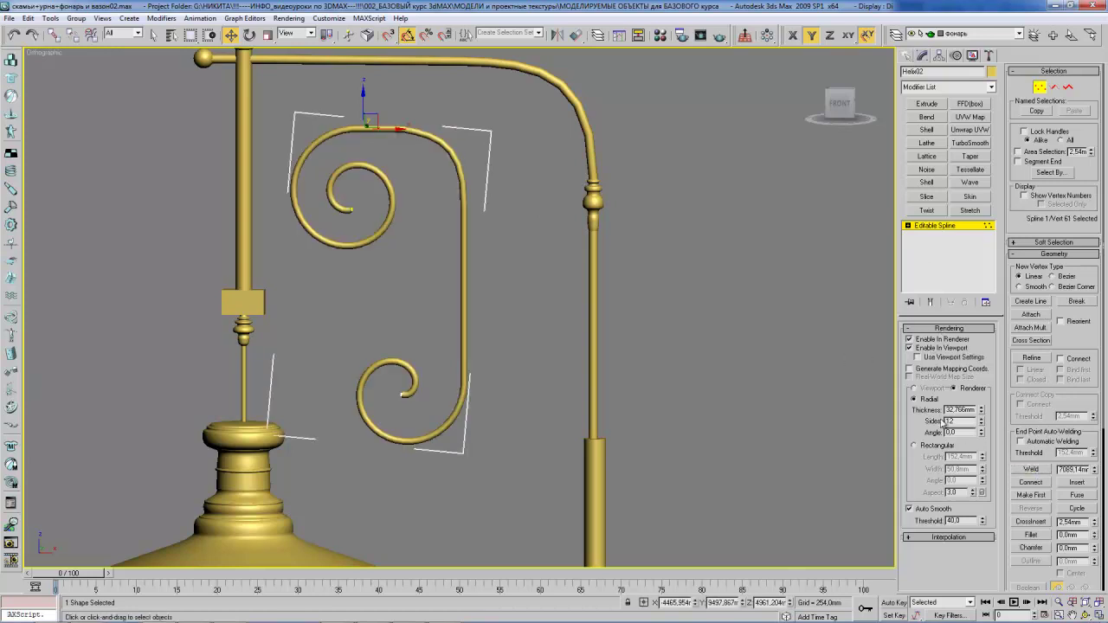
- Switch the scroll's rendering to Rectangular and reduce its Length and Width
left_click(922, 445)
middle_click_drag(522, 264, 603, 281, "alt")
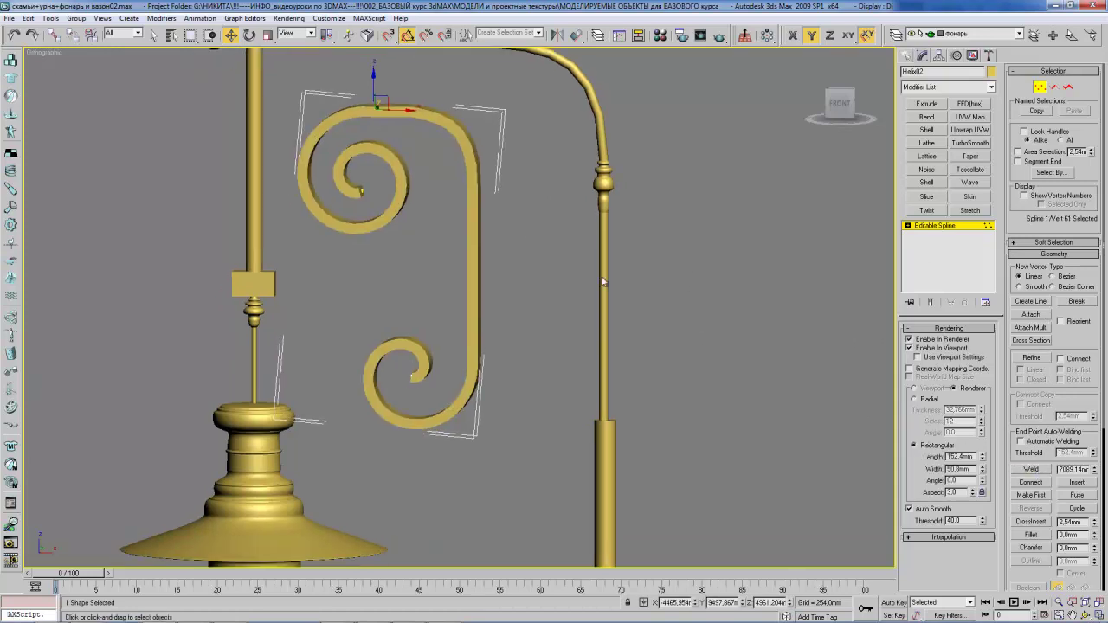
left_click_drag(983, 459, 986, 493)
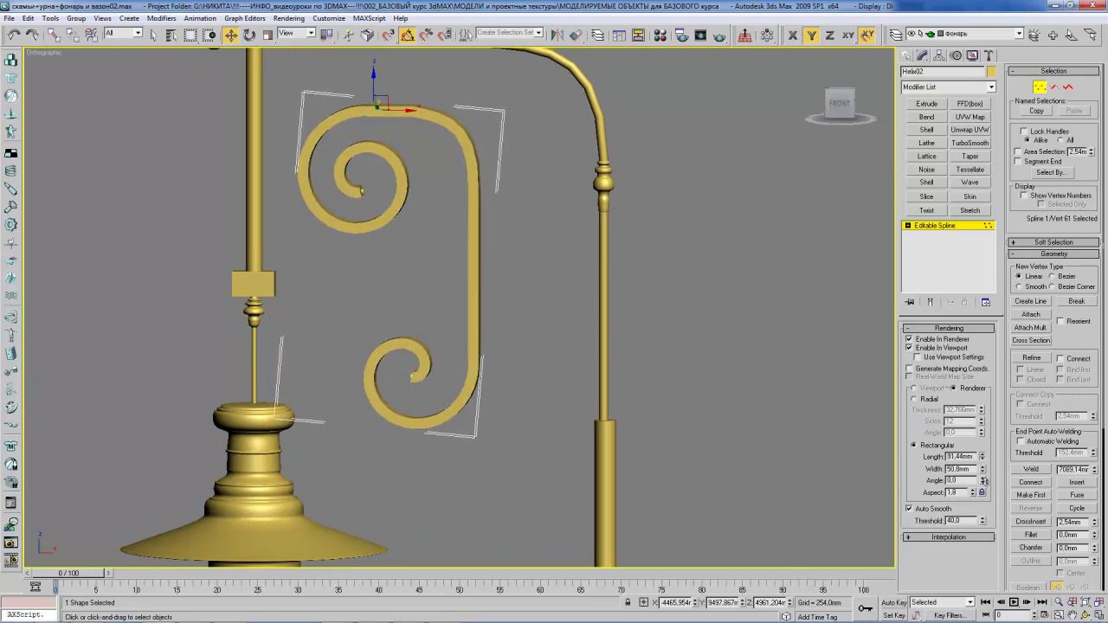
middle_click_drag(396, 256, 389, 258, "alt")
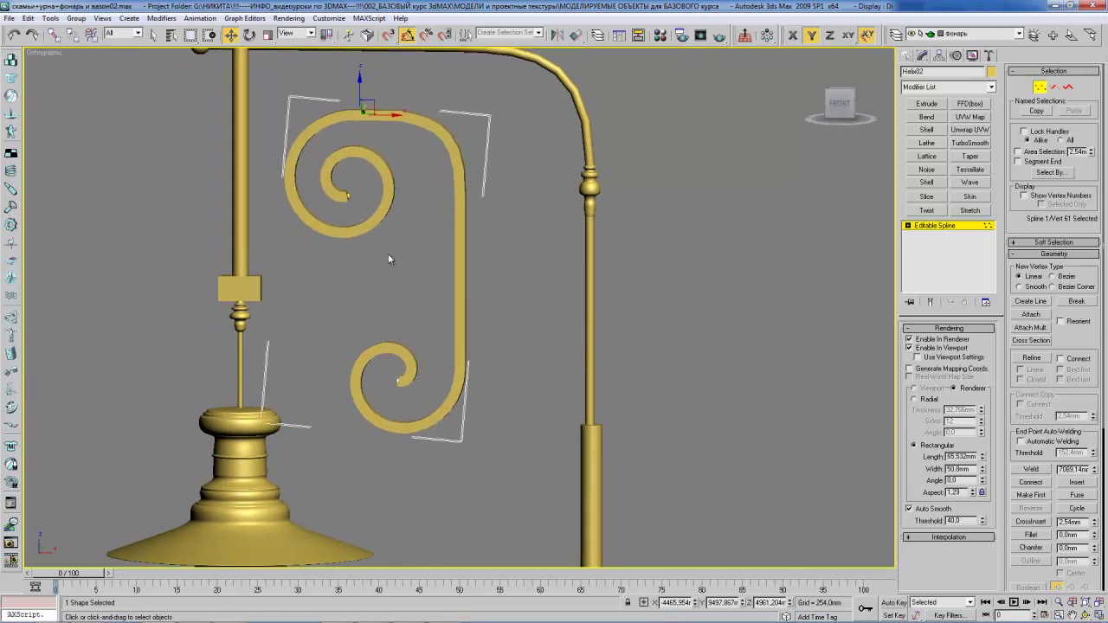
left_click_drag(982, 469, 980, 514)
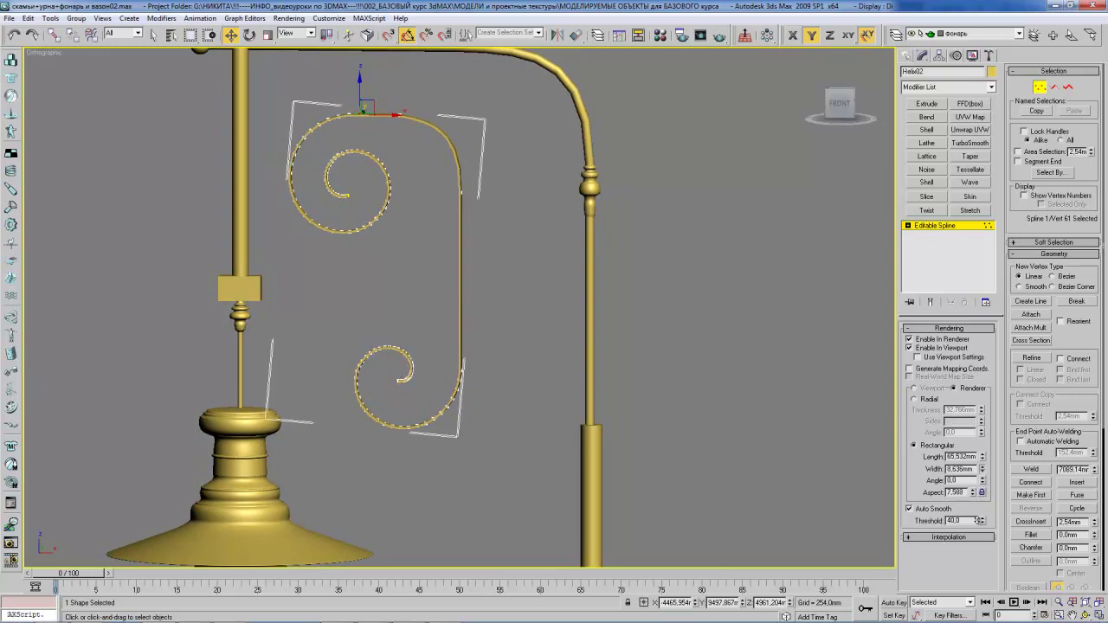
middle_click_drag(570, 350, 415, 240, "alt")
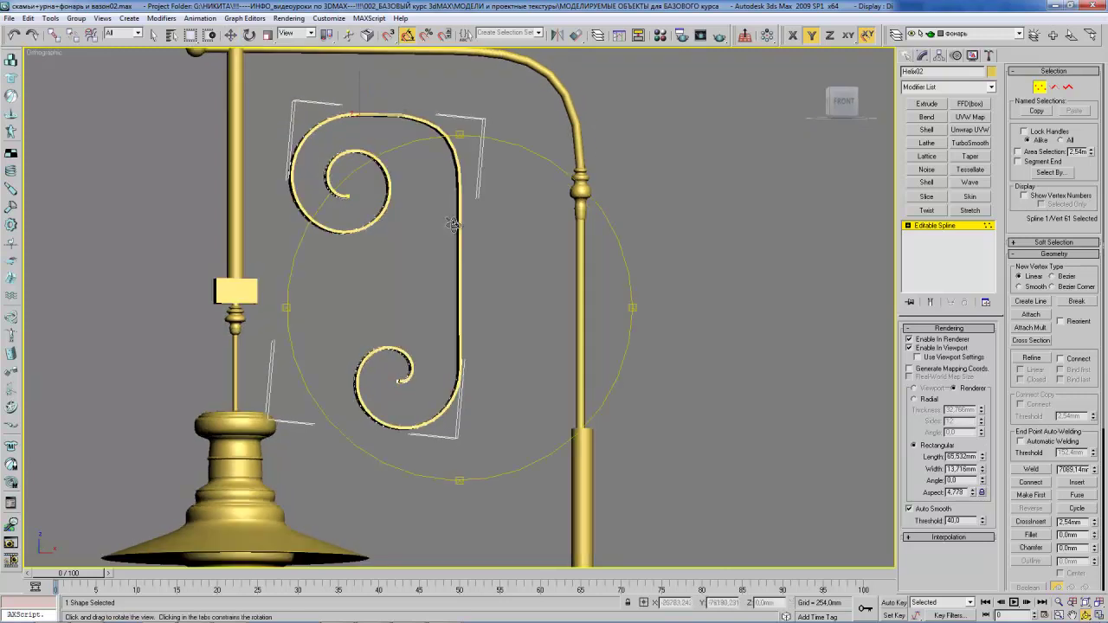
scroll(520, 176, "down", 3)
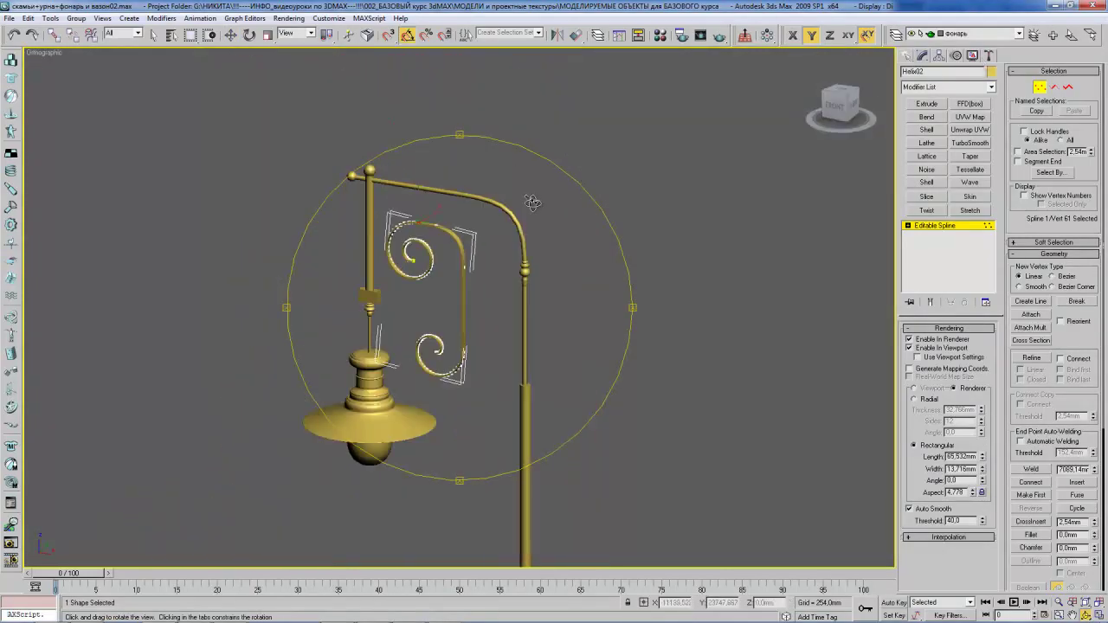
- Align the whole scroll to the lamp arm on X and Y only, keeping its height
key("alt+a")
left_click(465, 197)
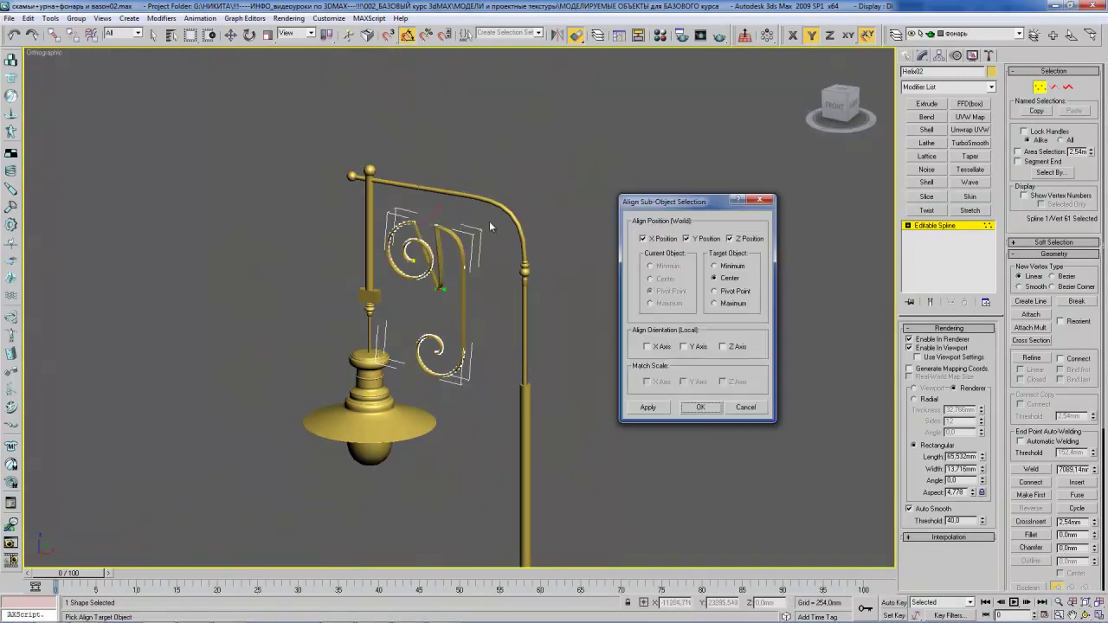
left_click(747, 407)
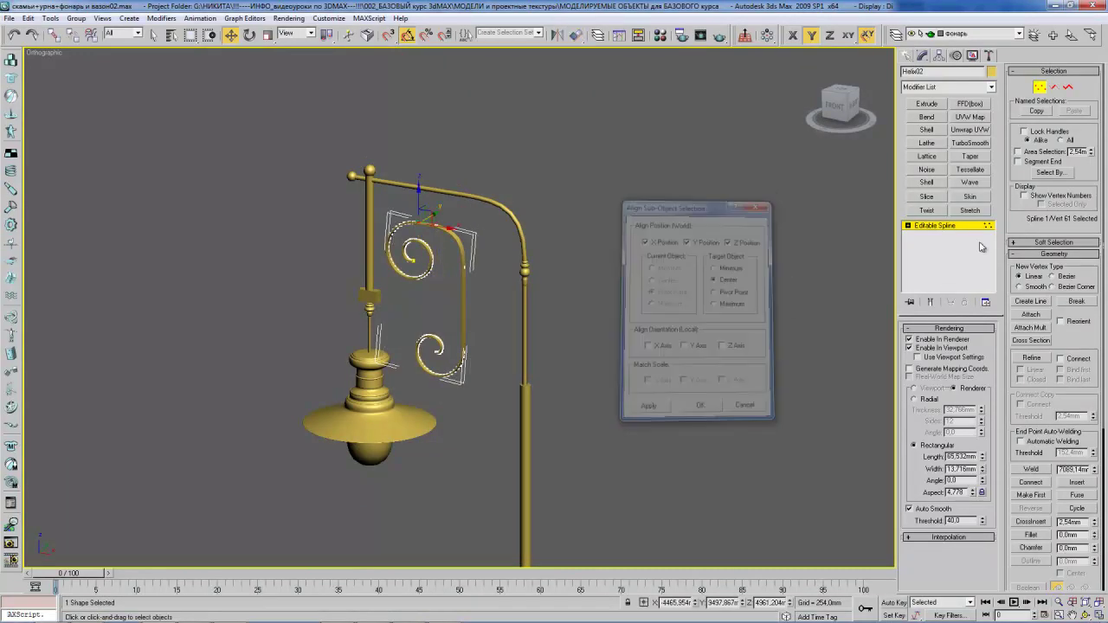
left_click(939, 225)
key("alt+a")
left_click(491, 208)
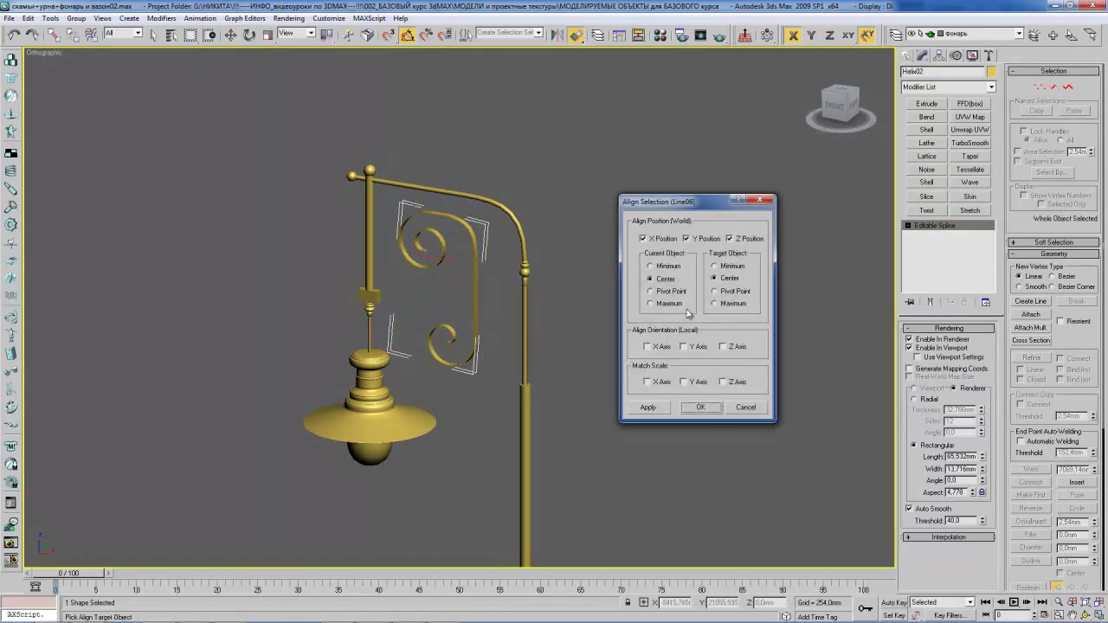
left_click(729, 238)
left_click(700, 407)
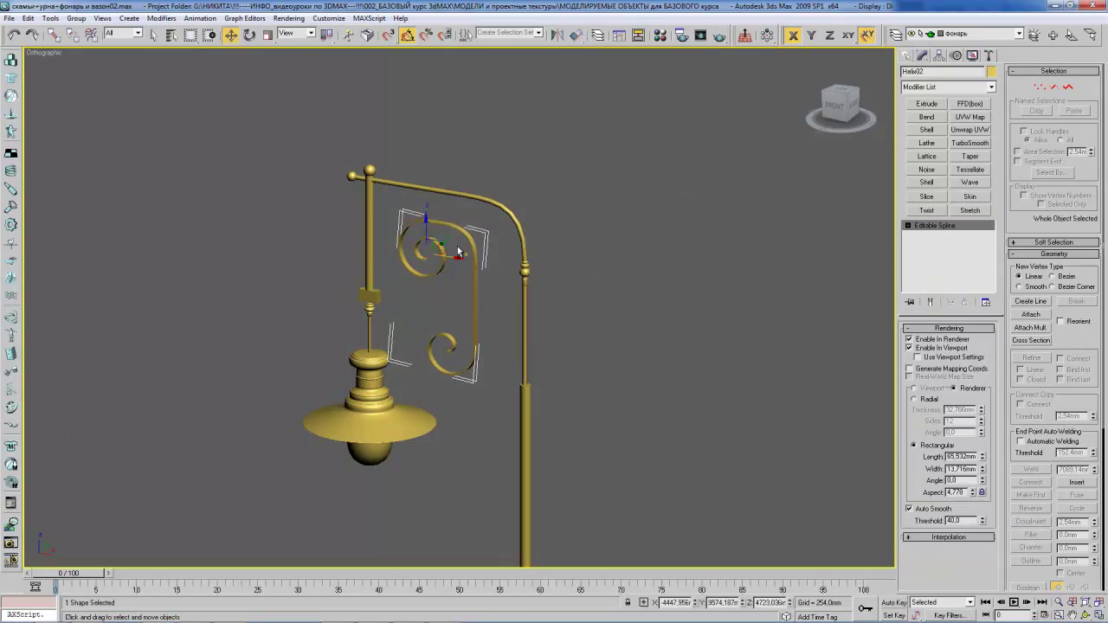
middle_click_drag(459, 252, 456, 255, "alt")
left_click_drag(456, 255, 439, 236)
- Check the scroll against the reference photo in front view and nudge it slightly left
key("f")
key("z")
scroll(542, 234, "down", 5)
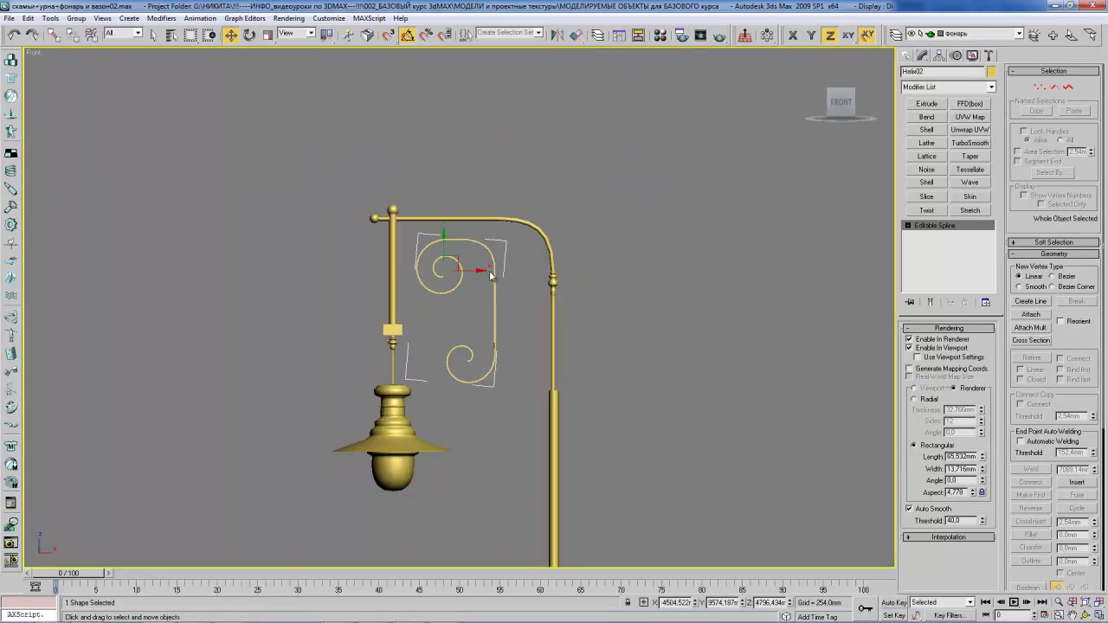
middle_click_drag(490, 276, 473, 274)
key("alt+Tab")
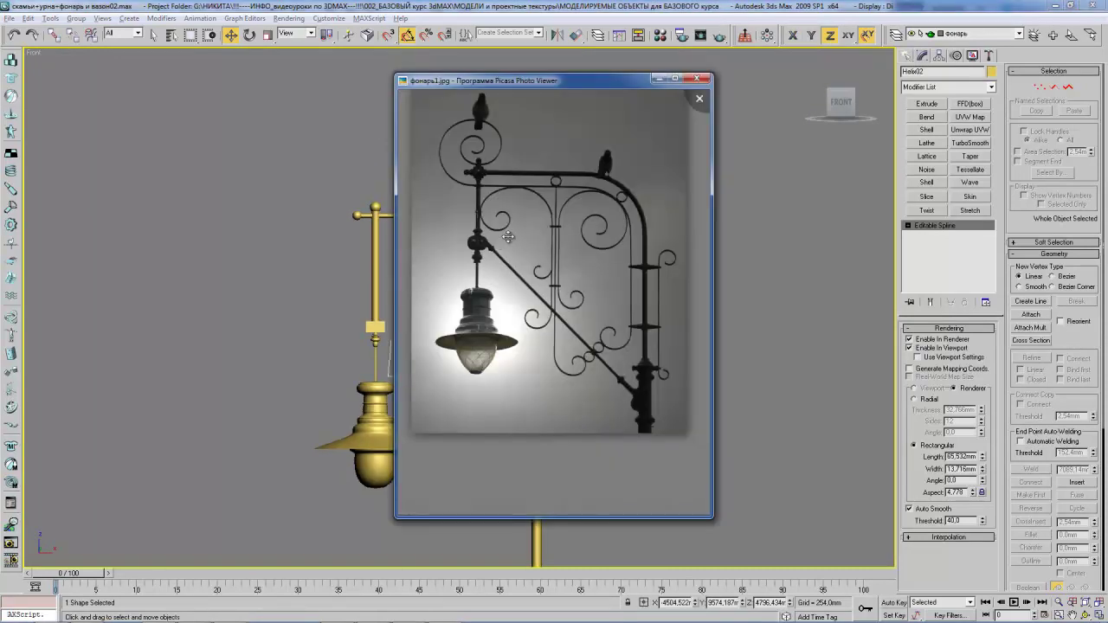
key("alt+Tab")
mouse_move(455, 269)
left_mouse_down()
mouse_move(435, 269)
mouse_move(487, 270)
left_mouse_up()
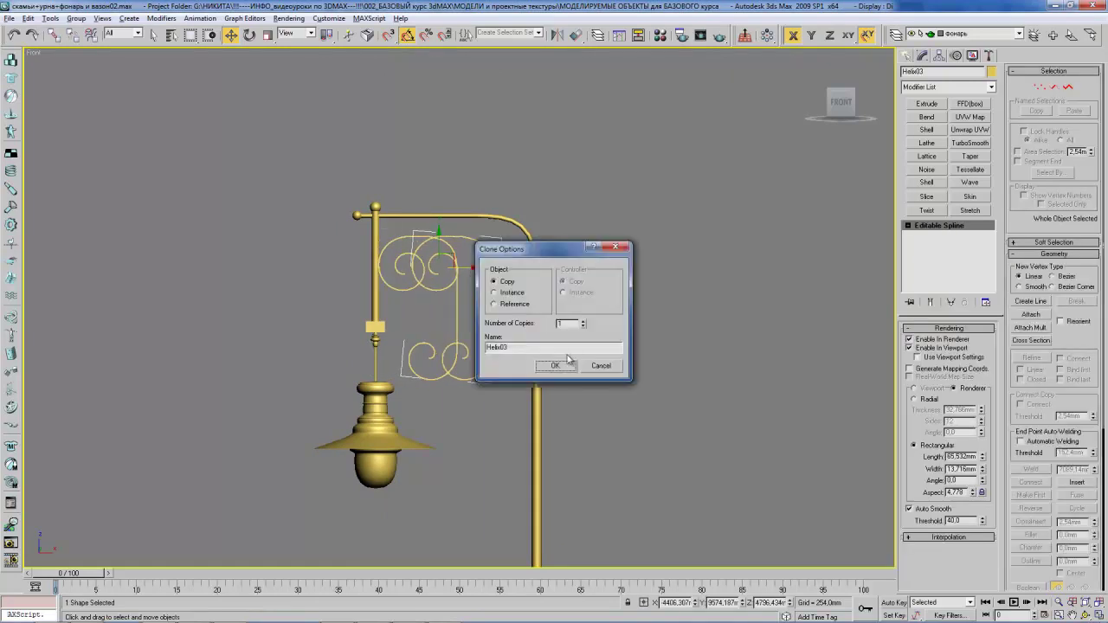
- Create Helix03 as a horizontally mirrored copy of the scroll and move it toward the lamp post
left_click(566, 364)
left_click(557, 35)
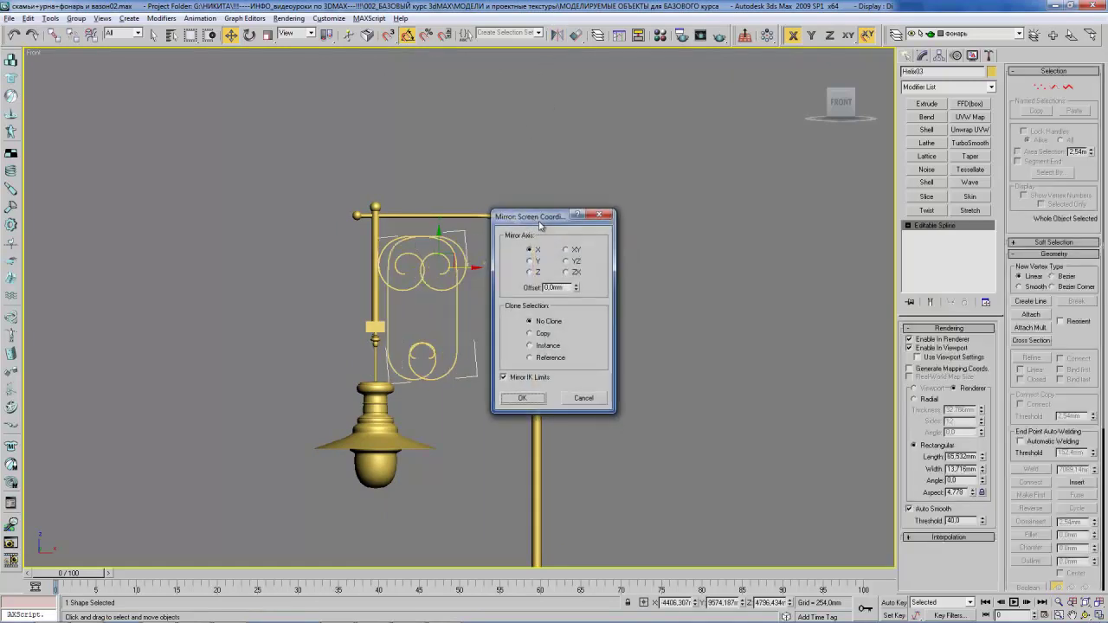
left_click(520, 398)
left_click_drag(464, 266, 532, 278)
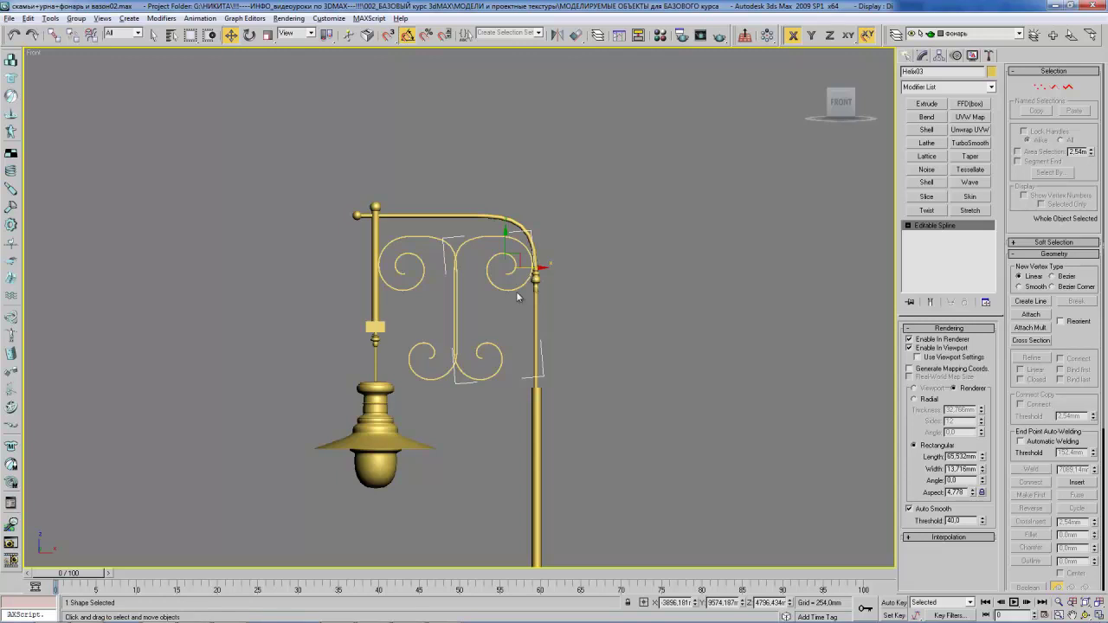
scroll(532, 277, "down", 2)
scroll(531, 180, "up", 6)
mouse_move(531, 180)
middle_mouse_down()
mouse_move(395, 448)
mouse_move(421, 382)
middle_mouse_up()
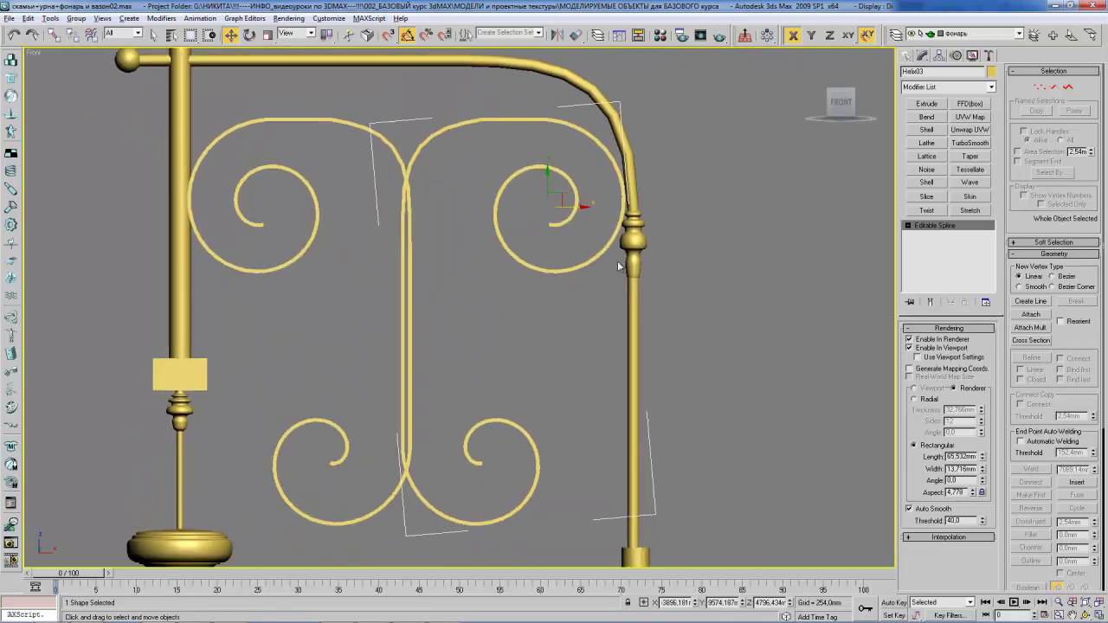
- Select the central stem and lower spiral vertices and move them slightly right, constrained to X
key("1")
left_click_drag(370, 123, 439, 532)
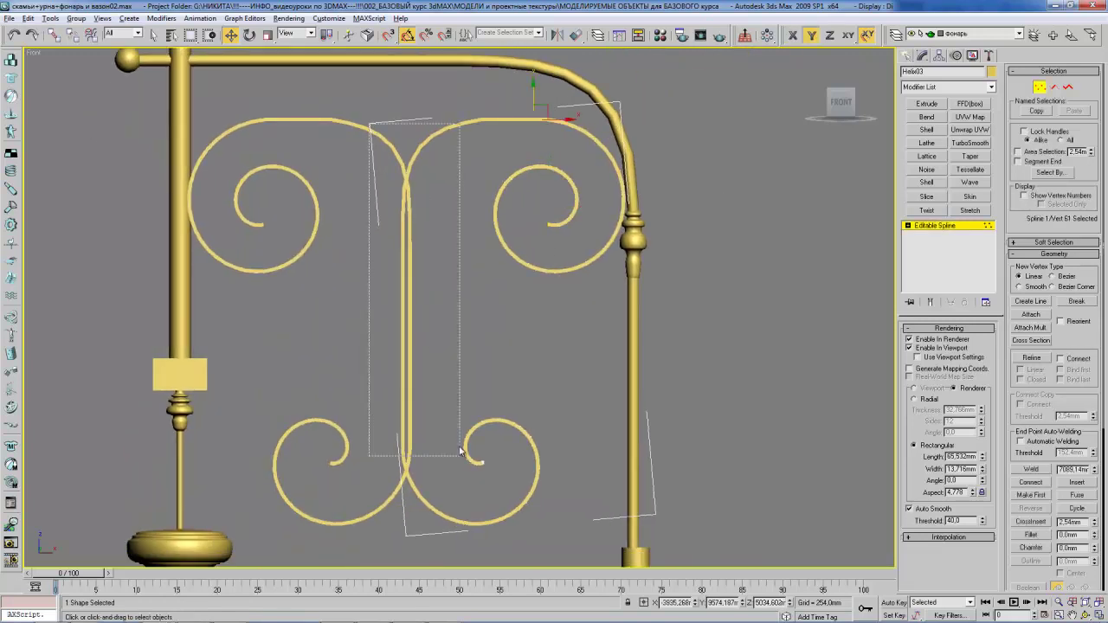
key("F5")
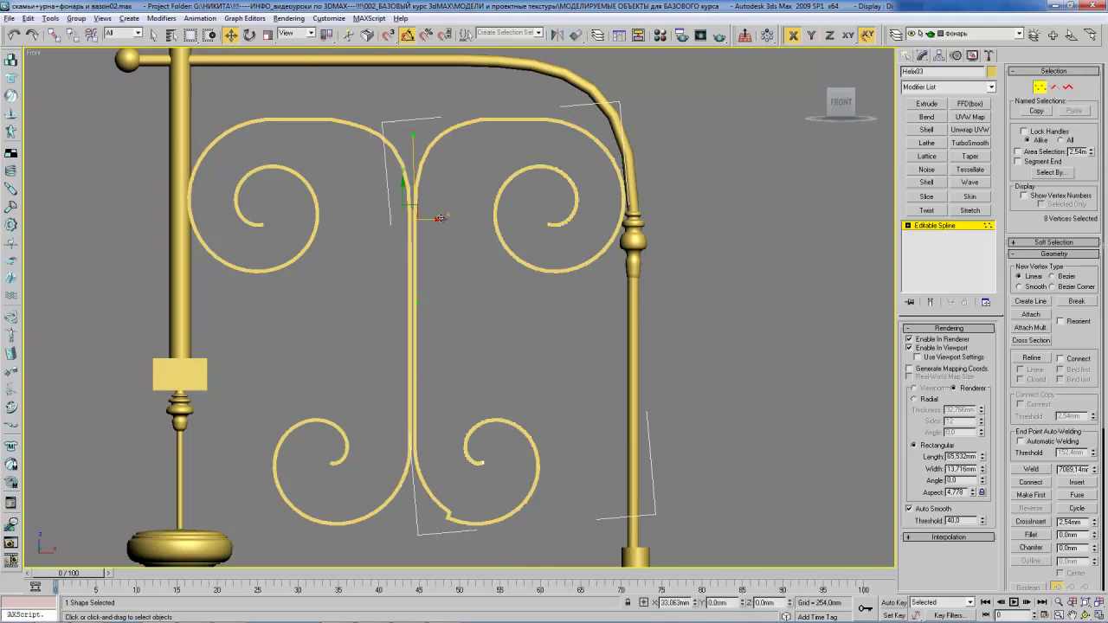
left_click_drag(429, 218, 431, 218)
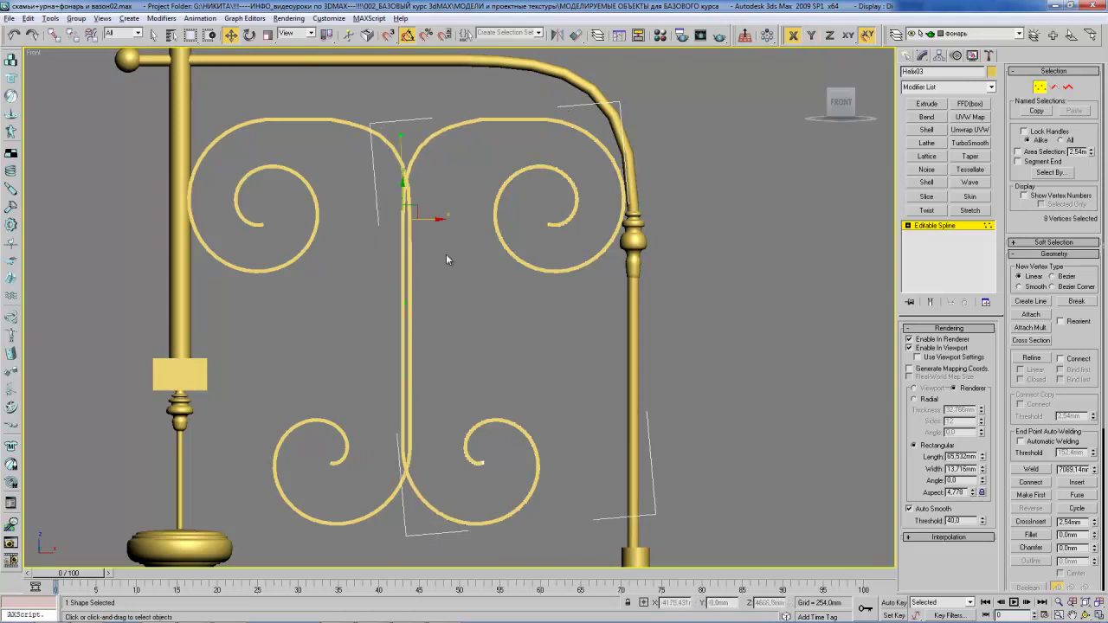
middle_click_drag(446, 331, 450, 314)
left_click(387, 119)
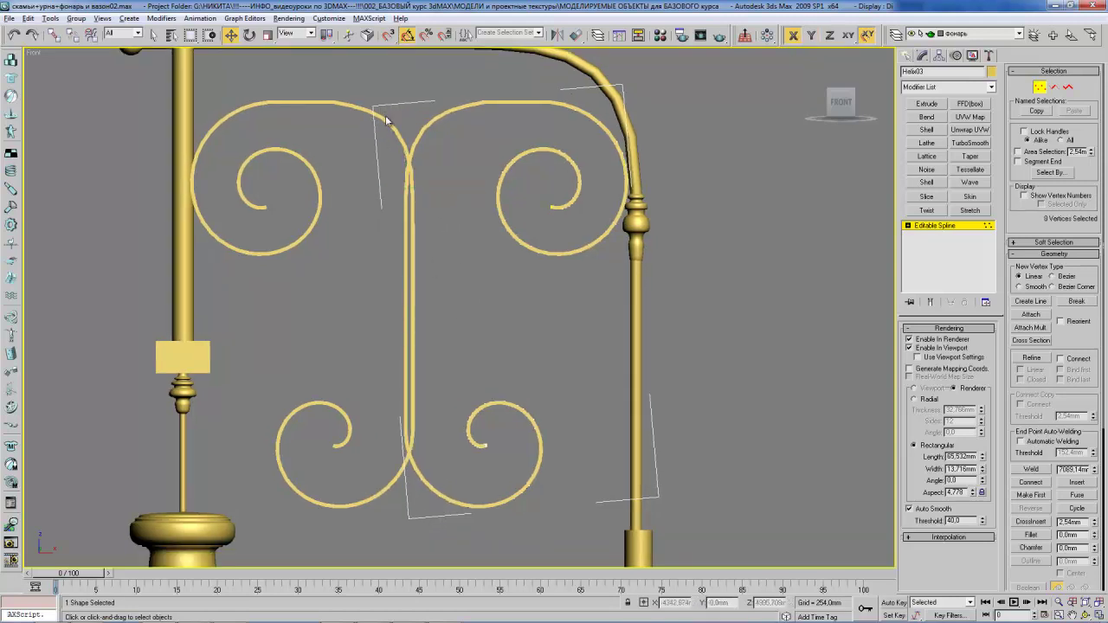
mouse_move(394, 130)
left_mouse_down()
mouse_move(419, 468)
mouse_move(442, 539)
left_mouse_up()
left_click_drag(560, 378, 417, 540)
mouse_move(457, 236)
middle_mouse_down()
mouse_move(460, 302)
mouse_move(505, 433)
middle_mouse_up()
left_click_drag(524, 413, 555, 417)
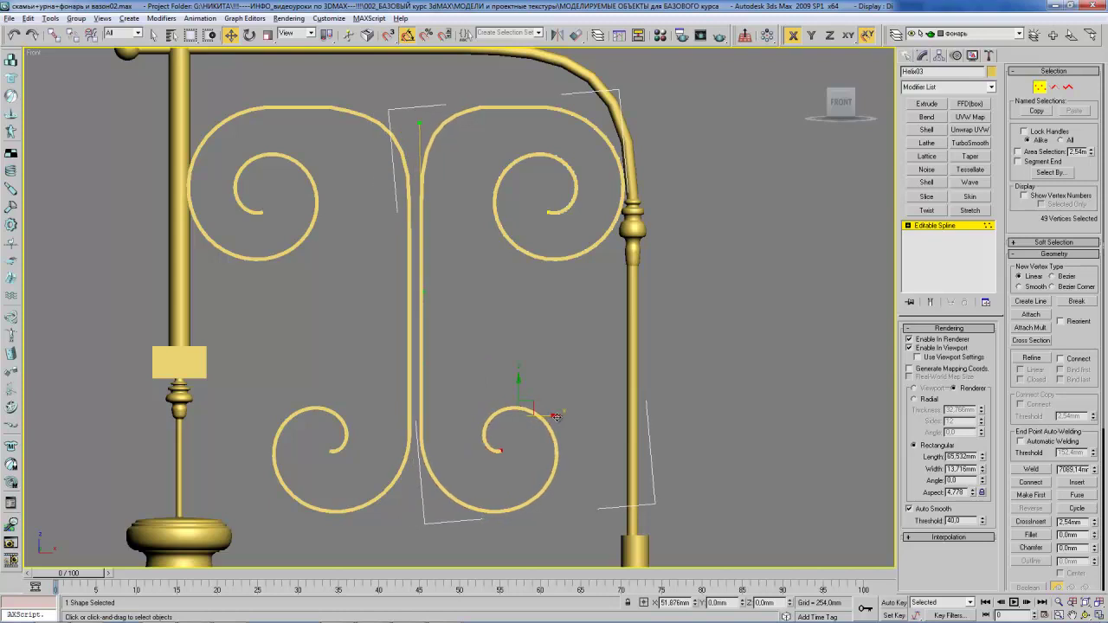
scroll(549, 394, "down", 4)
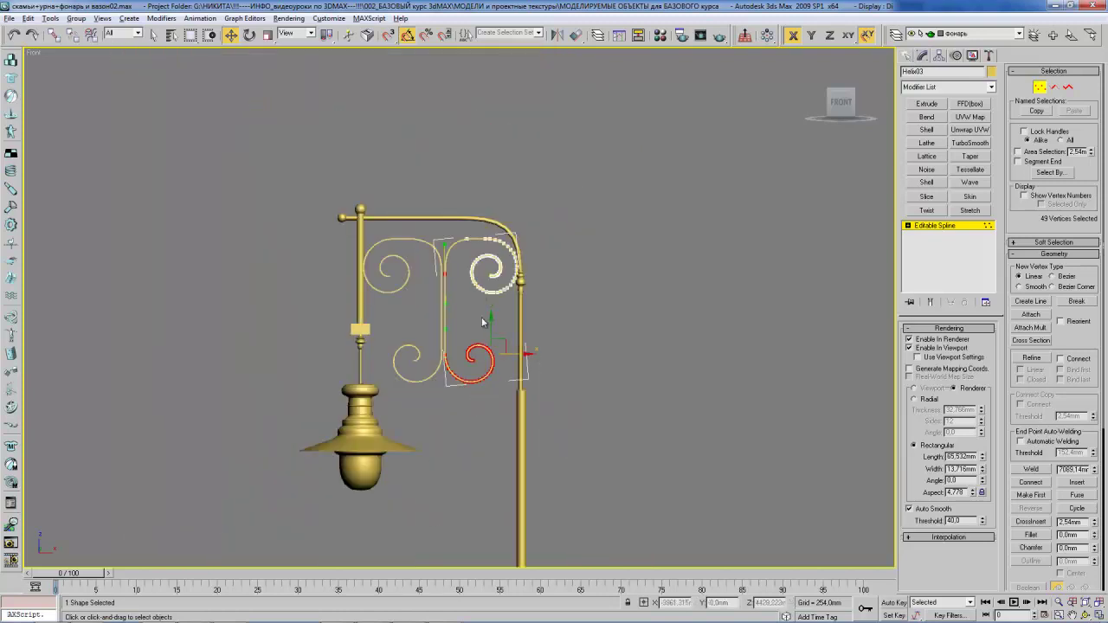
scroll(511, 288, "up", 1)
- Exit vertex editing and compare the ornament with the reference lamp photo
left_click(932, 223)
middle_click_drag(623, 280, 613, 279)
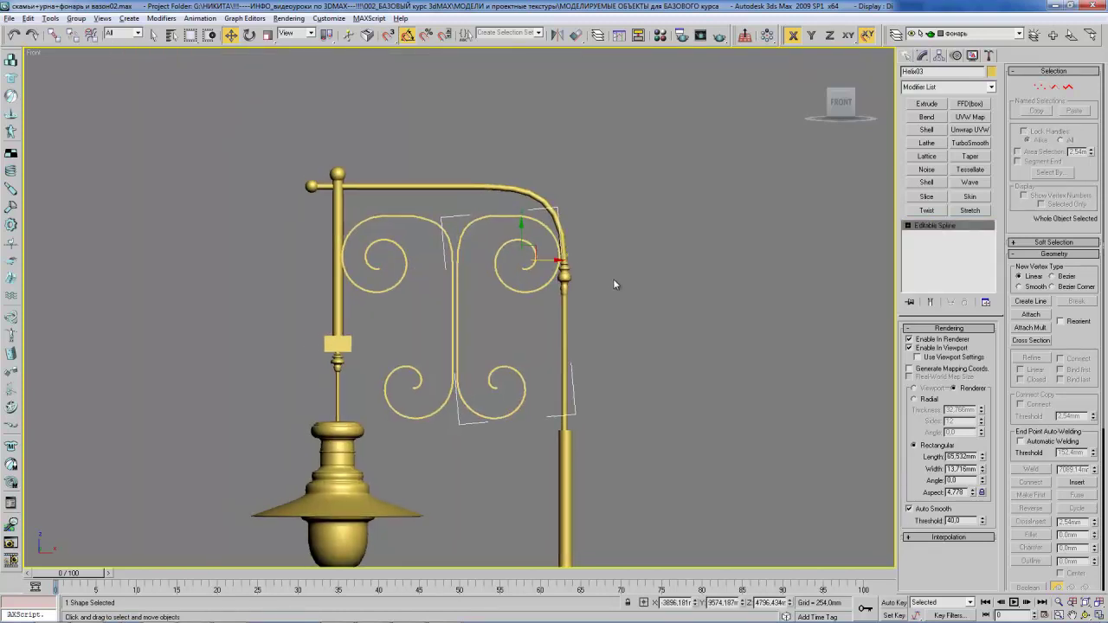
key("alt+Tab")
key("alt+Tab")
middle_click_drag(440, 189, 460, 199)
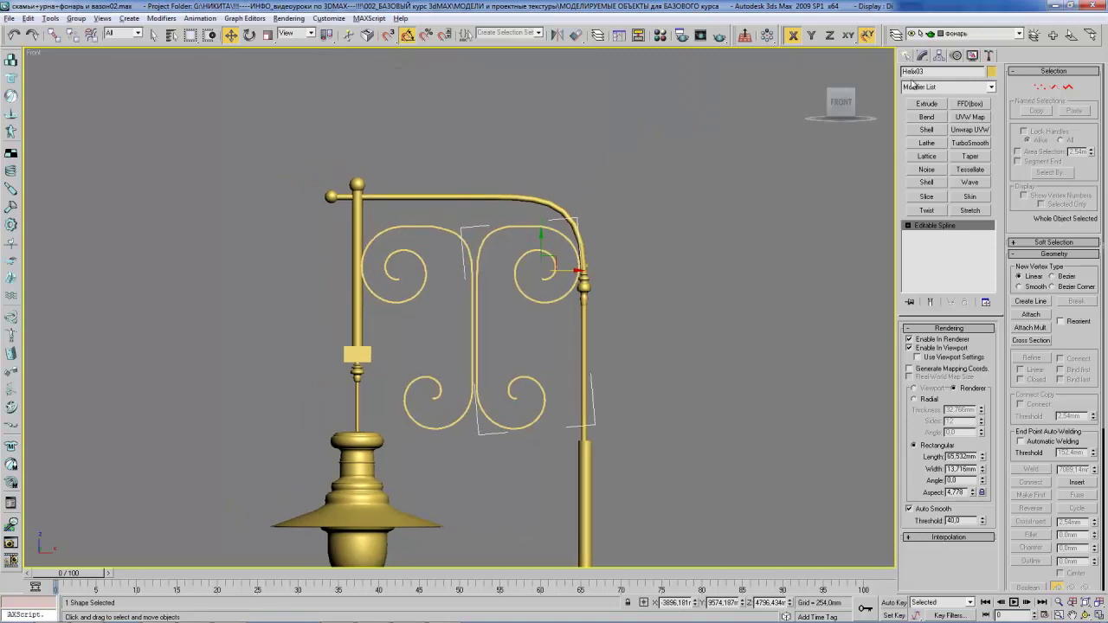
left_click(907, 57)
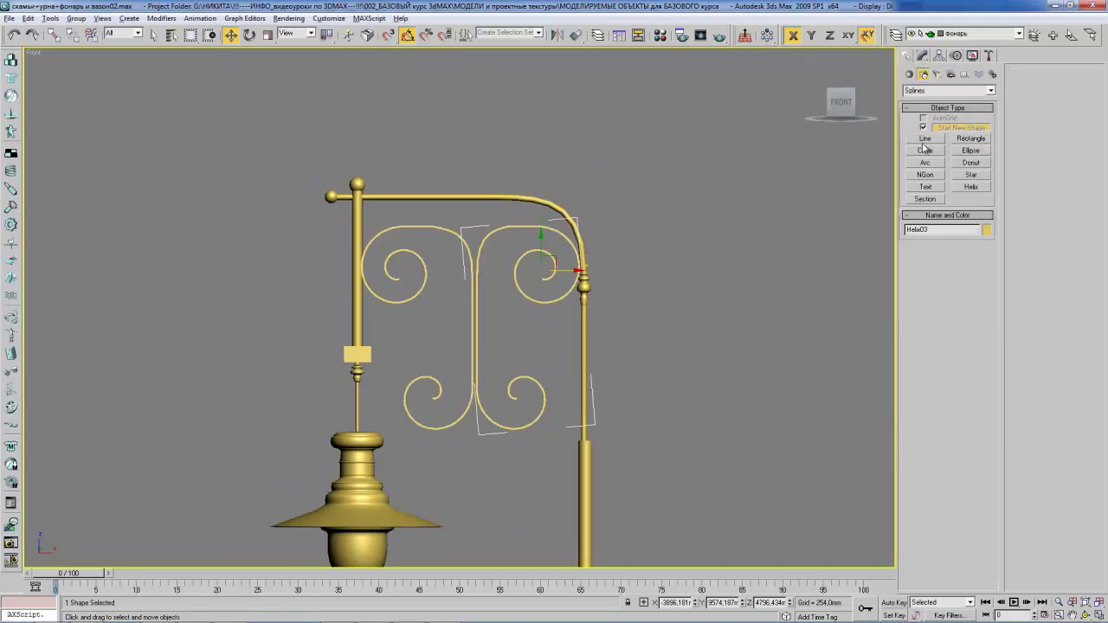
- Draw a small circle near the top of the scroll ornament
left_click(928, 152)
scroll(594, 248, "up", 2)
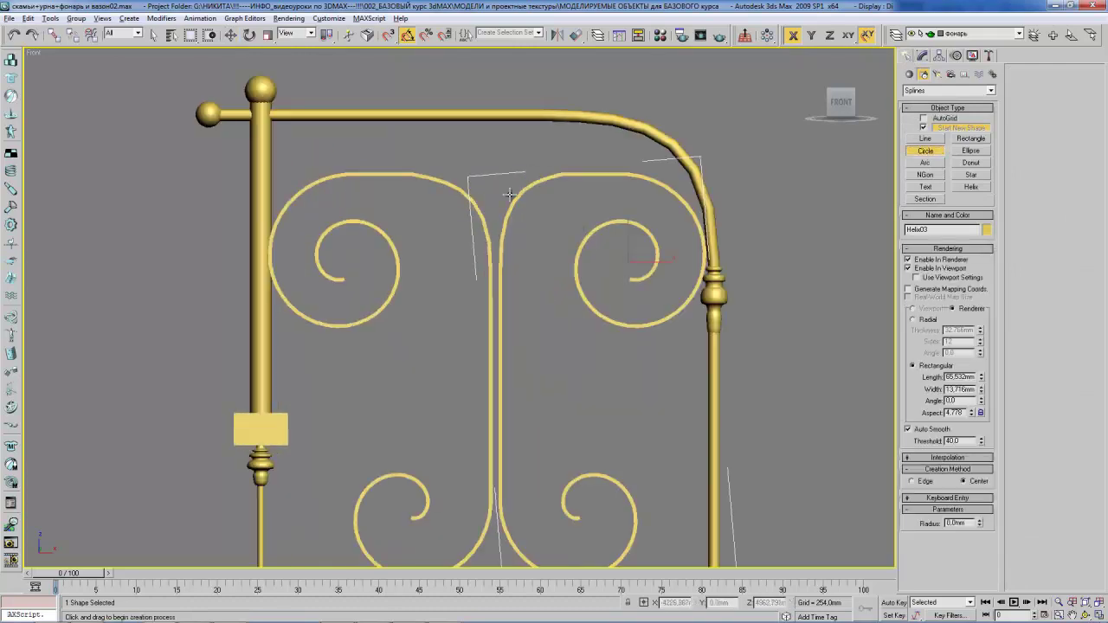
scroll(485, 202, "up", 2)
key("alt+Tab")
key("alt+Tab")
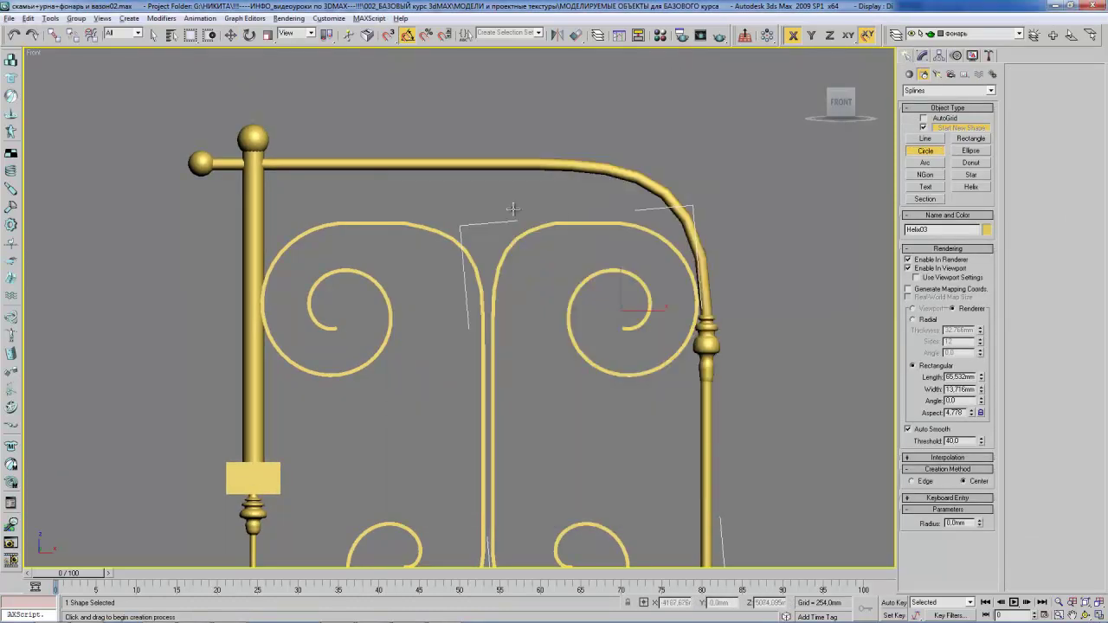
left_click_drag(483, 206, 505, 177)
right_click(505, 177)
- Align the circle to the lamp arm and slide it above the ornament's central stem
scroll(536, 238, "down", 4)
mouse_move(537, 238)
middle_mouse_down("alt")
mouse_move(533, 254)
mouse_move(526, 205)
middle_mouse_up("alt")
key("alt+a")
left_click(527, 206)
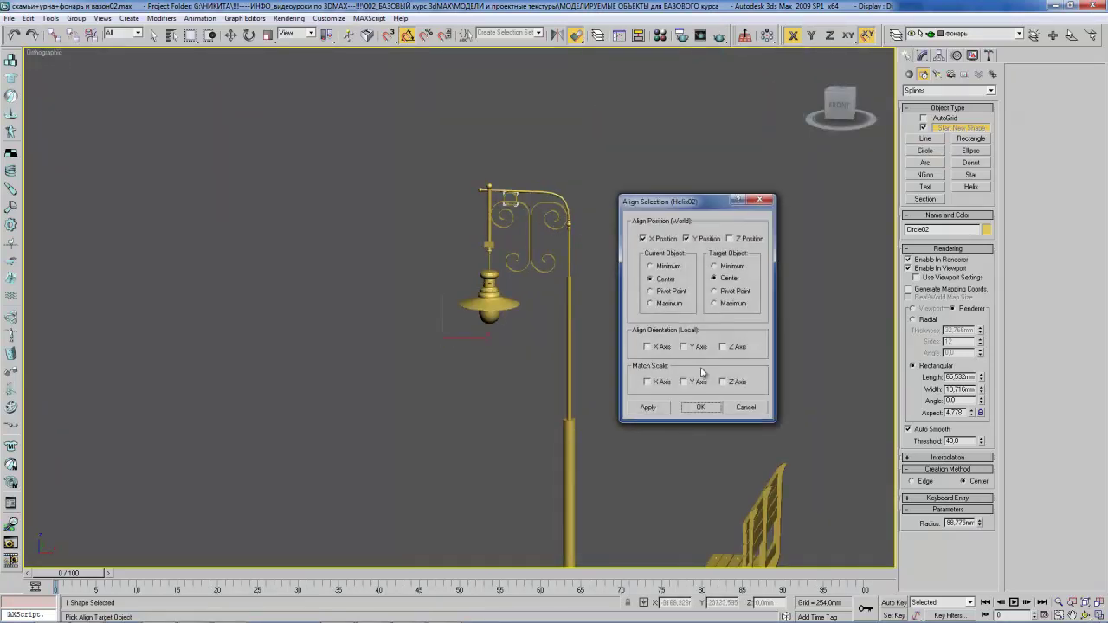
left_click(707, 406)
left_click_drag(531, 201, 556, 201)
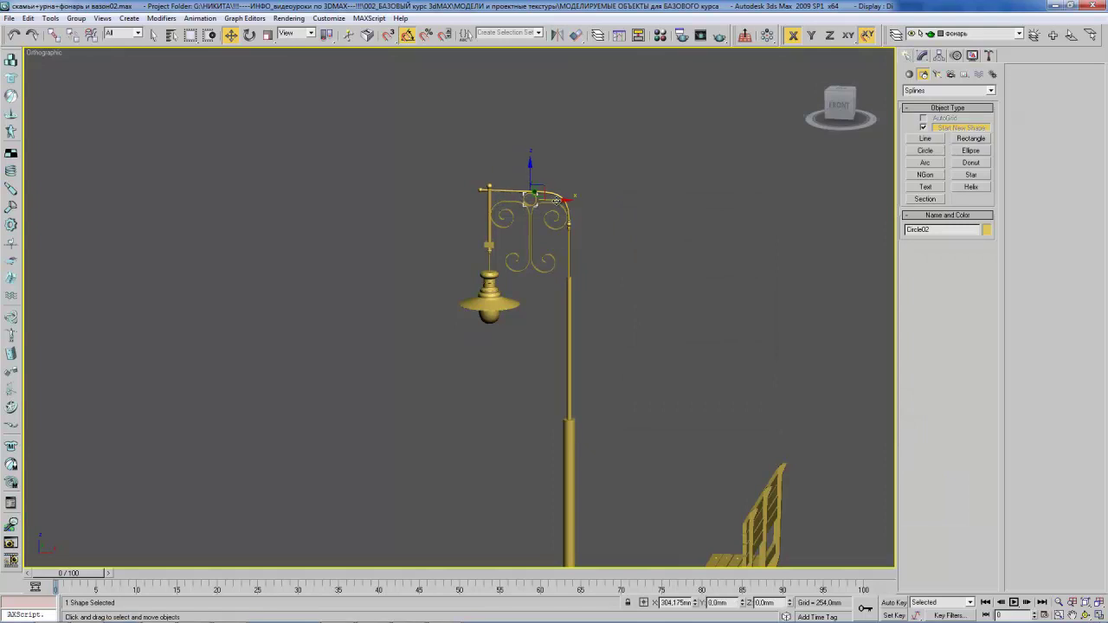
- Zoom and orbit around the new circle and lantern to inspect its placement
key("z")
scroll(542, 205, "down", 3)
middle_click_drag(542, 205, 513, 226, "alt")
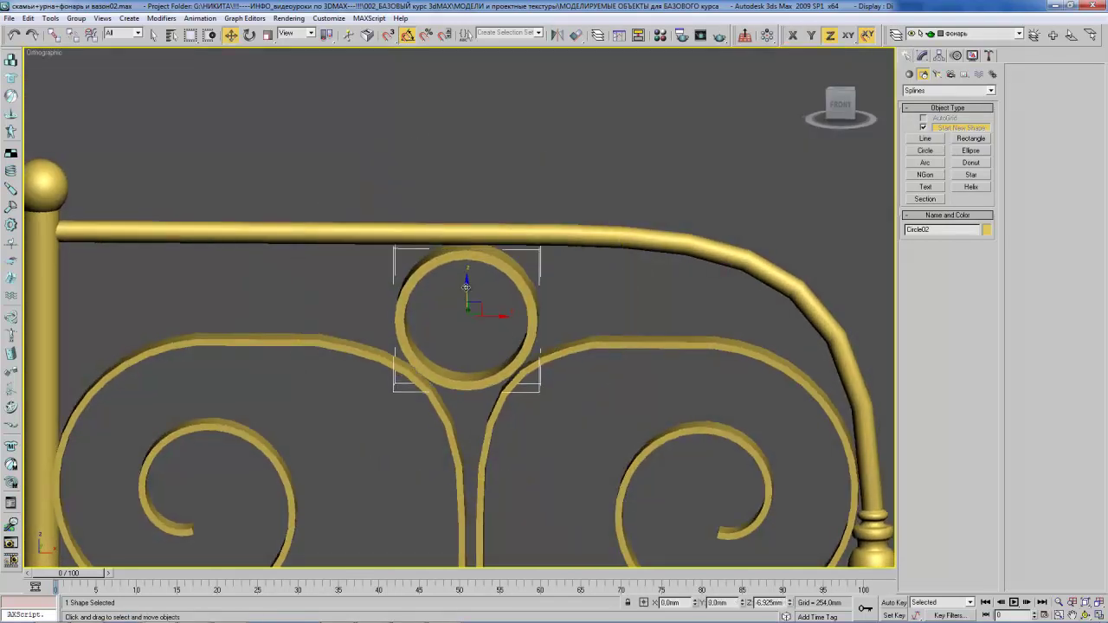
scroll(494, 278, "down", 2)
middle_click_drag(494, 279, 499, 274, "alt")
scroll(498, 275, "down", 2)
right_click(493, 313)
middle_click_drag(493, 314, 520, 304, "alt")
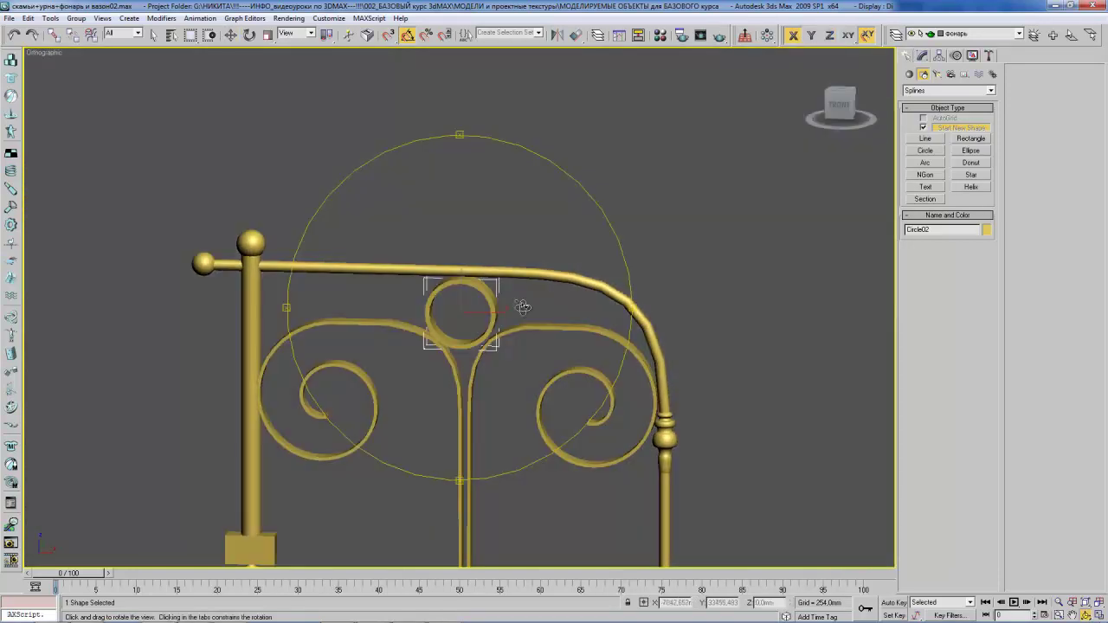
scroll(512, 347, "down", 3)
mouse_move(511, 347)
middle_mouse_down("alt")
mouse_move(528, 280)
mouse_move(554, 251)
mouse_move(466, 208)
middle_mouse_up("alt")
scroll(528, 280, "down", 2)
- After checking the reference photo, Shift-drag the right scroll to clone it as Helix04
key("alt+Tab")
key("alt+Tab")
key("w")
left_click(504, 230)
mouse_move(502, 222)
left_mouse_down("shift")
mouse_move(571, 227)
mouse_move(564, 319)
mouse_move(573, 313)
mouse_move(554, 338)
mouse_move(565, 312)
mouse_move(534, 251)
left_mouse_up("shift")
left_click(557, 366)
- Stretch the Helix04 copy vertically and convert it to an editable spline
key("r")
key("w")
key("r")
key("r")
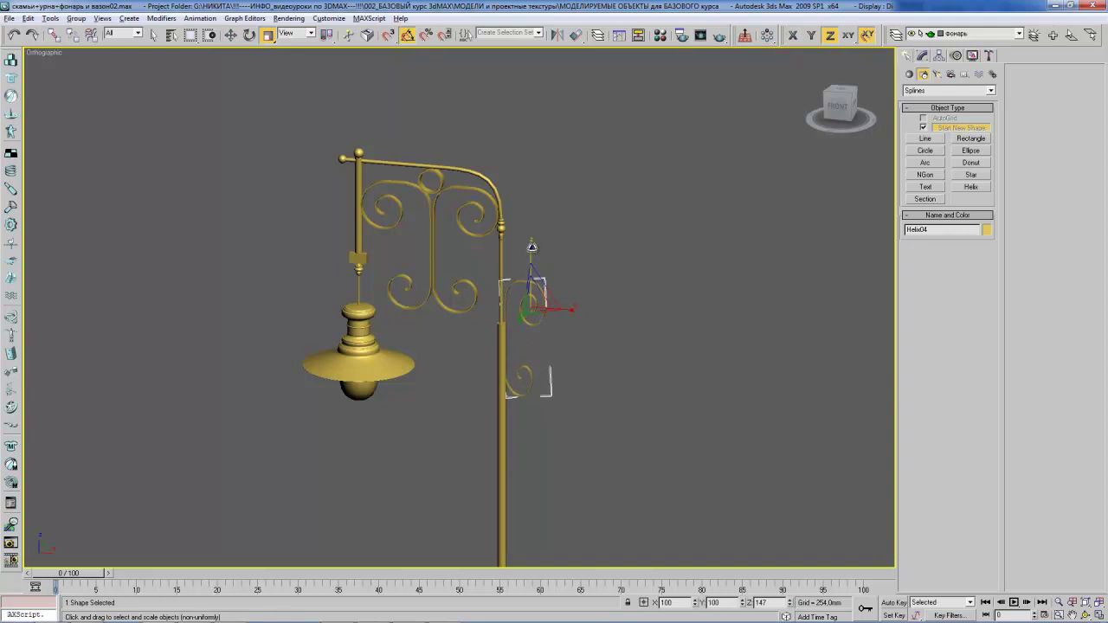
middle_click_drag(534, 260, 534, 223)
right_click(530, 277)
left_click(583, 352)
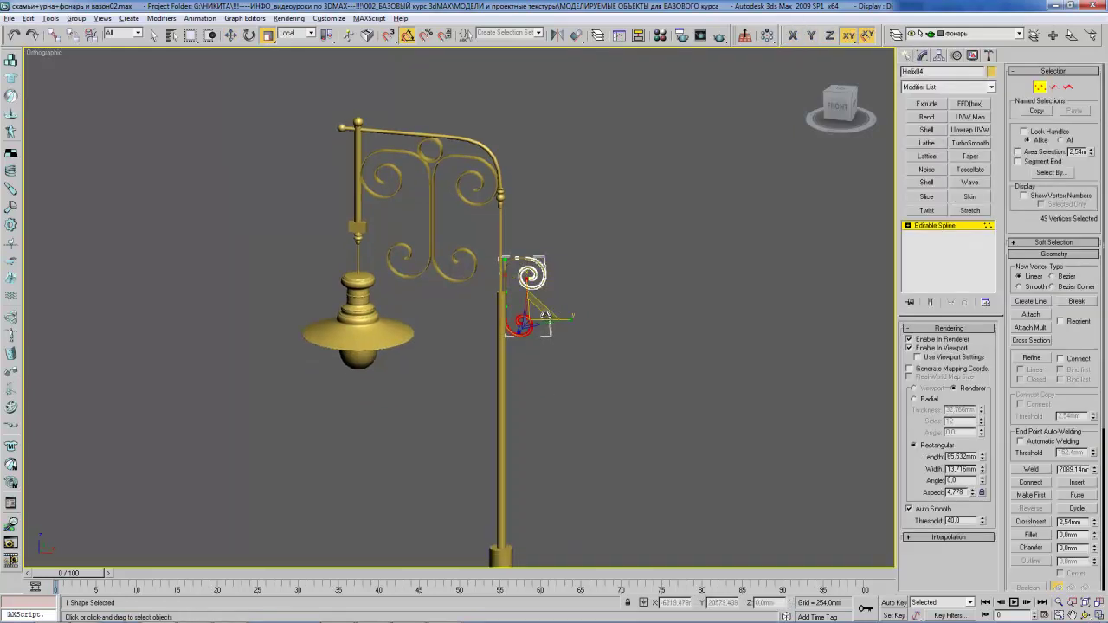
- Select the lower spiral's vertices, then scale the whole scroll copy down
left_click(562, 350)
mouse_move(491, 353)
left_mouse_down()
mouse_move(556, 310)
mouse_move(503, 353)
left_mouse_up()
key("w")
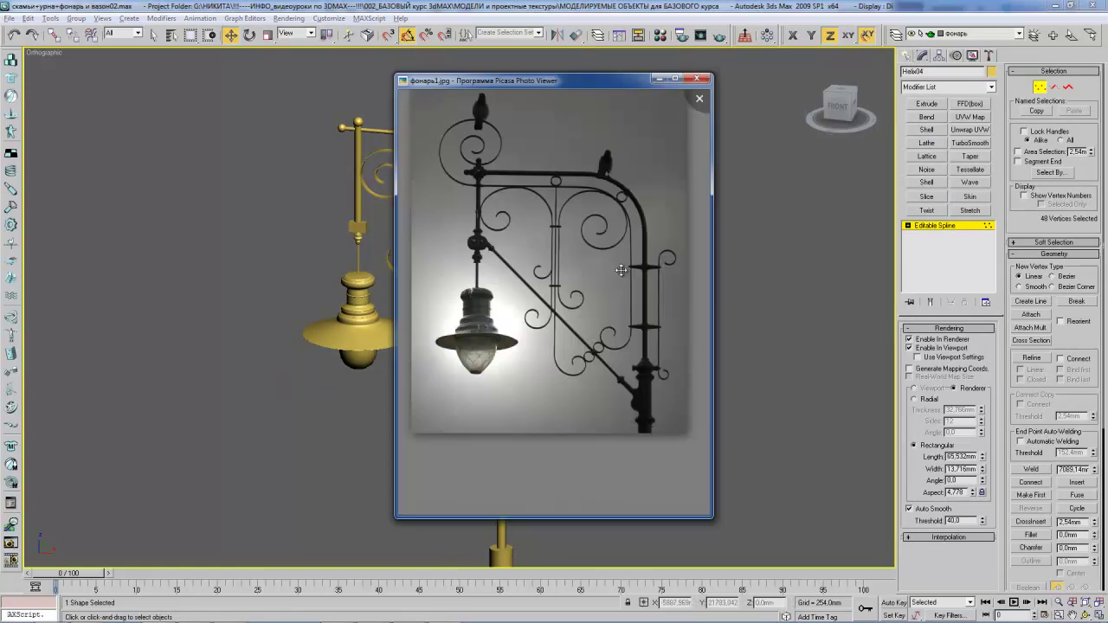
key("r")
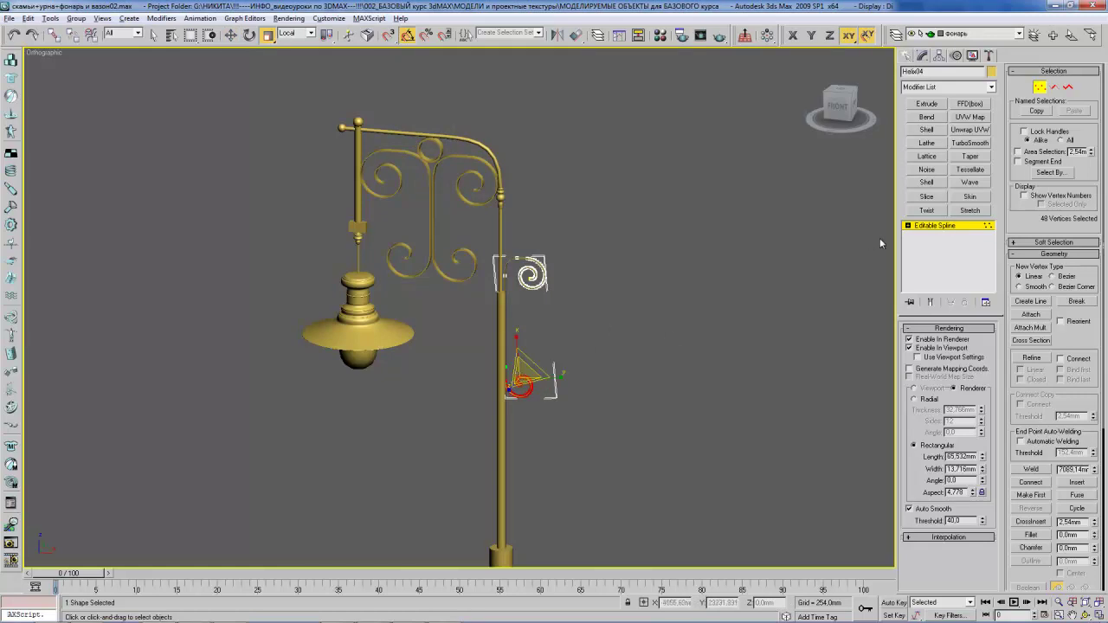
key("ctrl+b")
left_click_drag(533, 268, 529, 292)
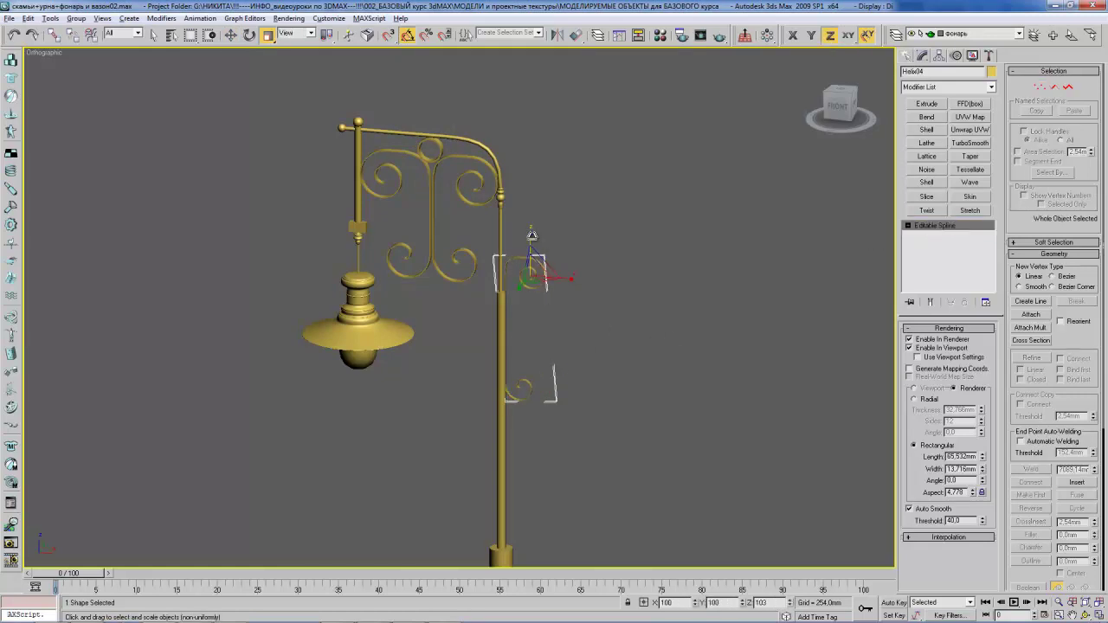
key("w")
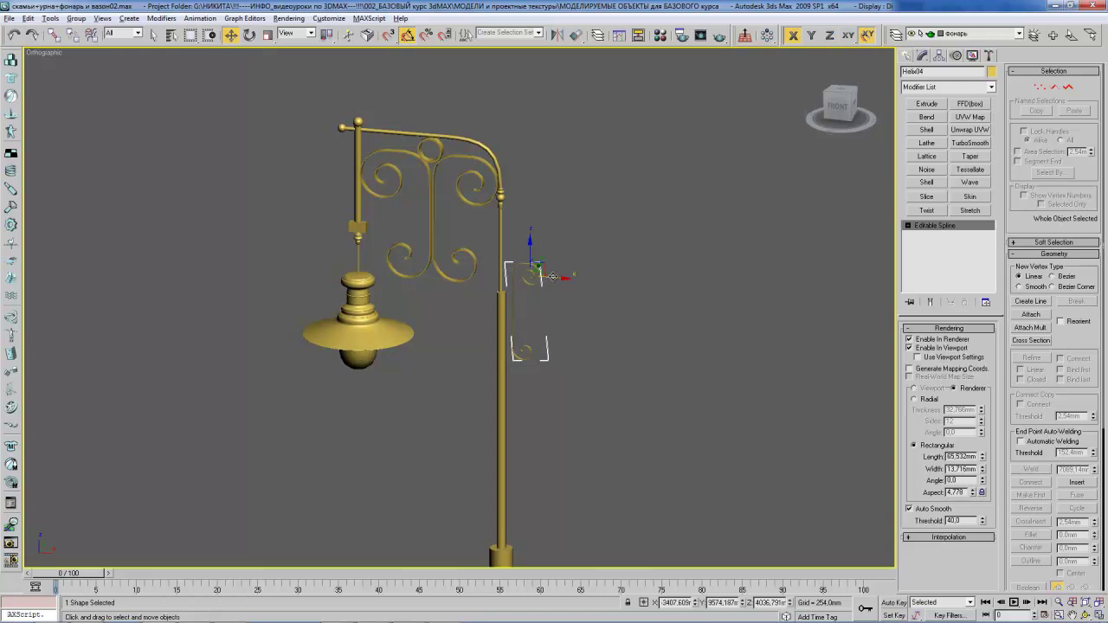
- In front view, shift all of the small spiral's vertices slightly left
key("f")
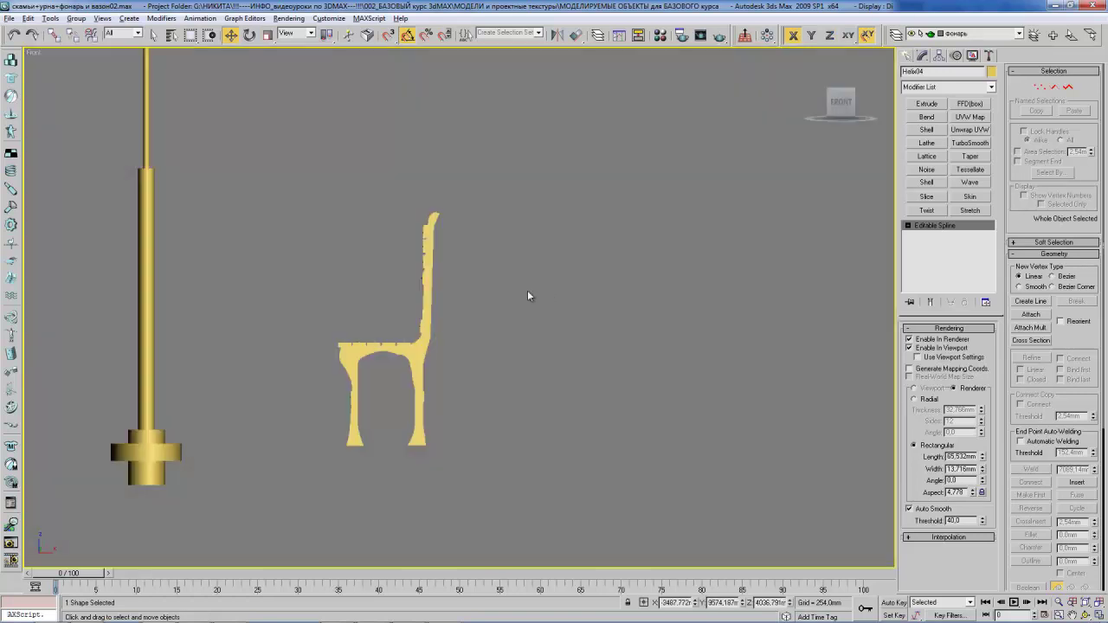
scroll(485, 259, "up", 2)
scroll(441, 191, "up", 3)
key("1")
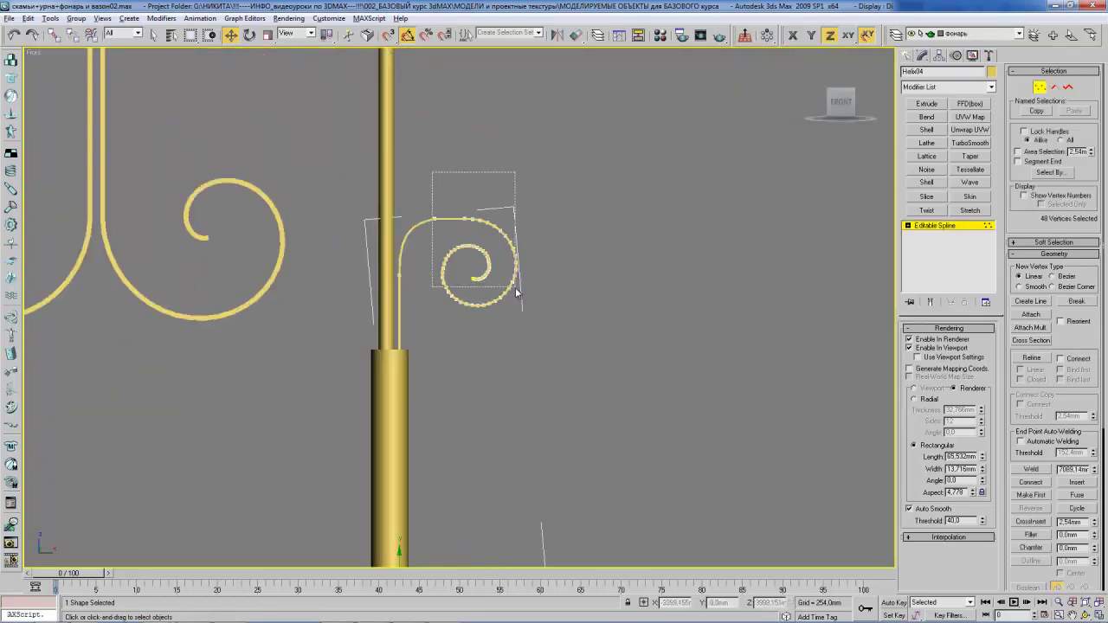
left_click_drag(431, 202, 549, 344)
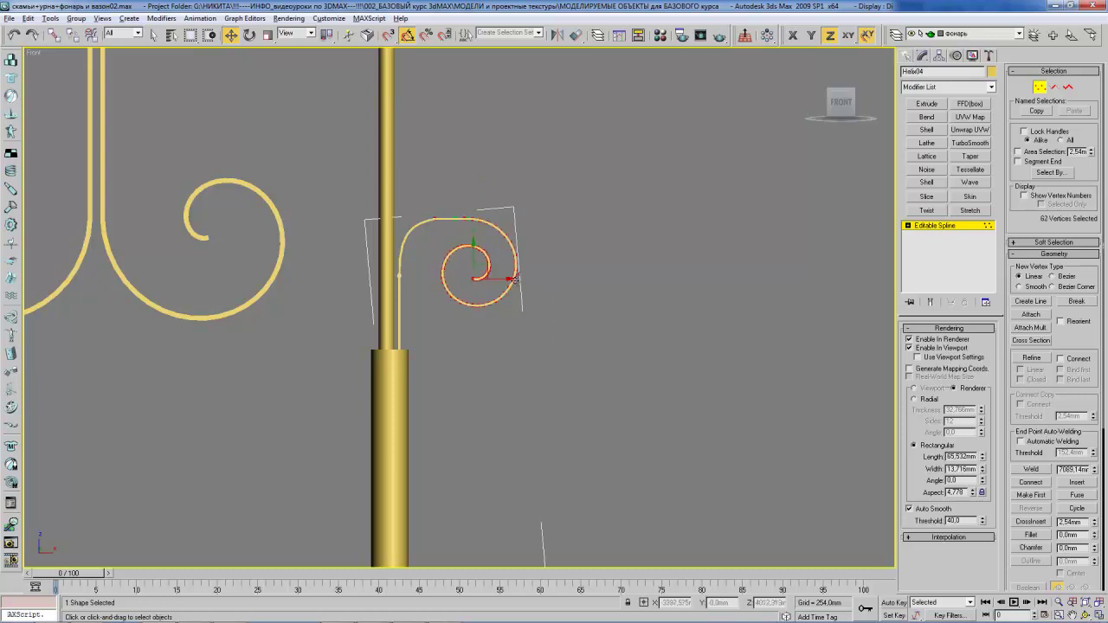
left_click_drag(537, 286, 529, 286)
left_click_drag(429, 199, 554, 313)
left_click_drag(490, 219, 480, 221)
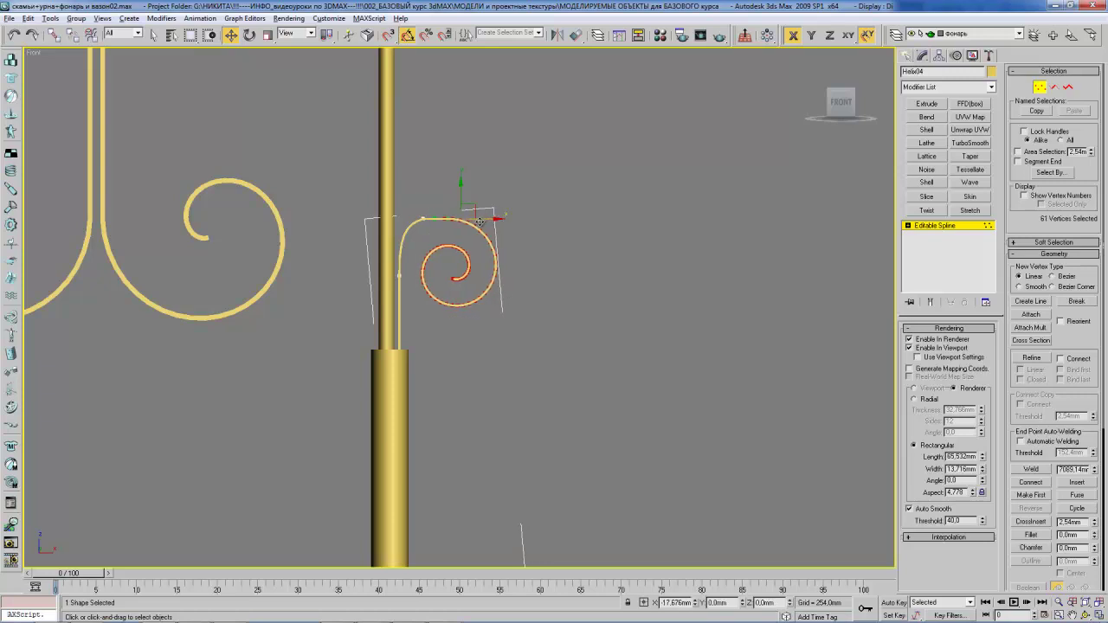
- Reshape the spiral by raising its tail vertex and nudging the spiral-start vertex
scroll(502, 254, "down", 2)
scroll(514, 228, "down", 2)
scroll(510, 272, "down", 1)
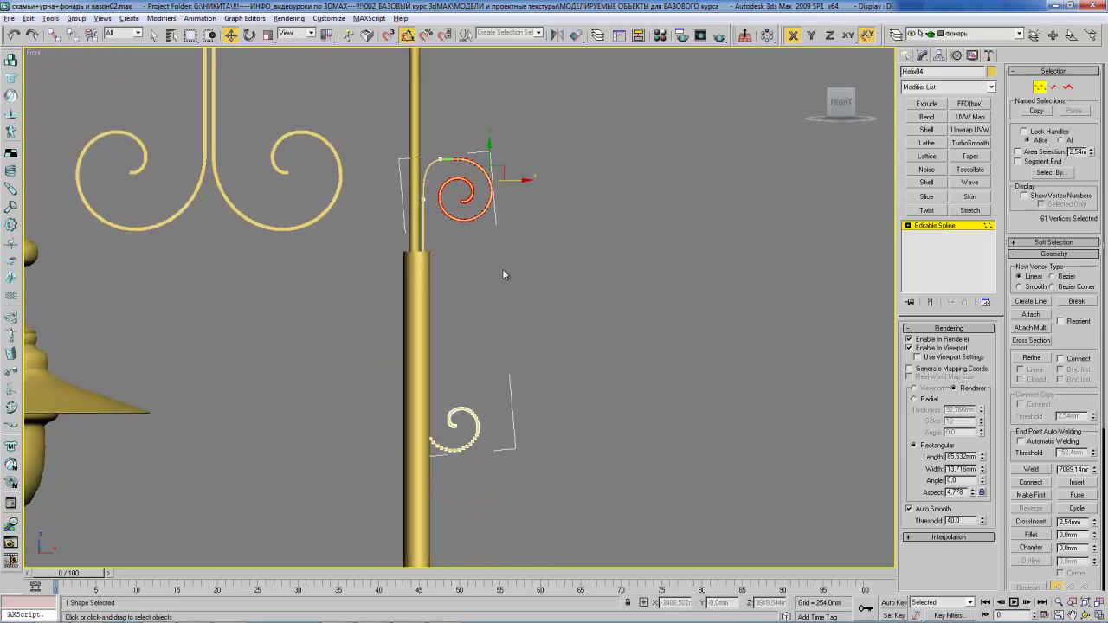
middle_click_drag(497, 241, 496, 253)
left_click(454, 177)
left_click(425, 215)
left_click_drag(427, 197, 429, 191)
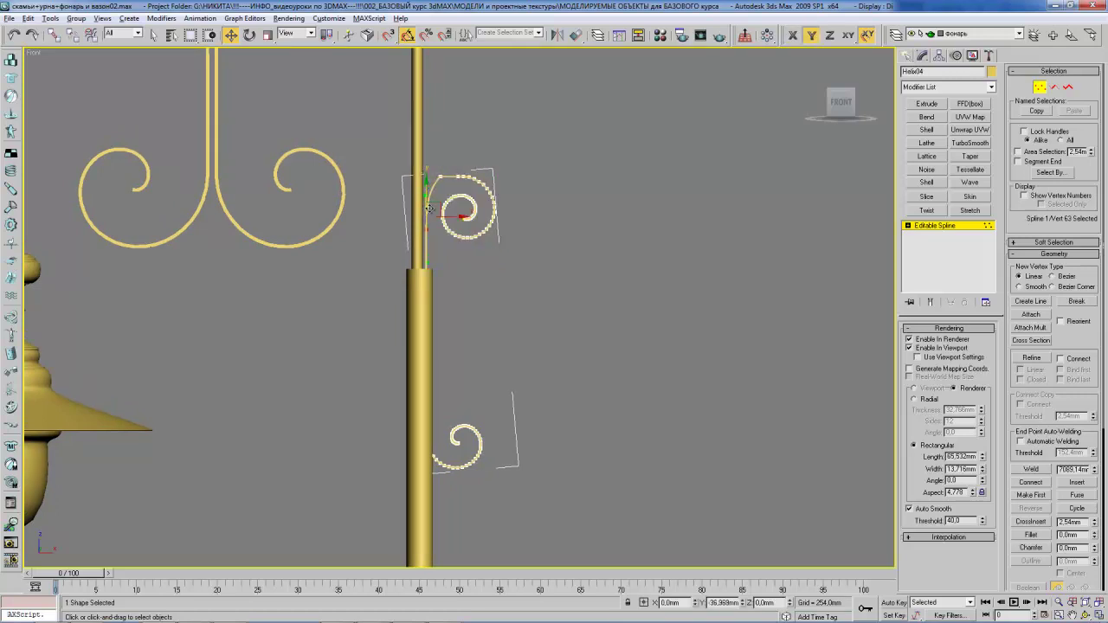
key("r")
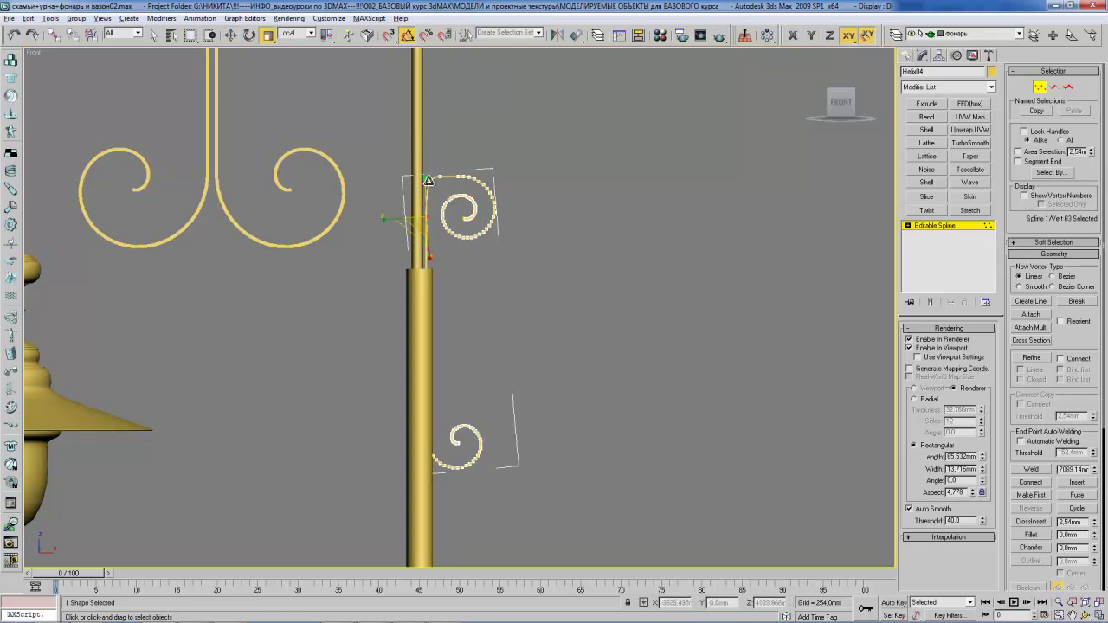
left_click(667, 257)
middle_click_drag(494, 238, 503, 237)
left_click(451, 216)
key("w")
left_click_drag(465, 177, 453, 143)
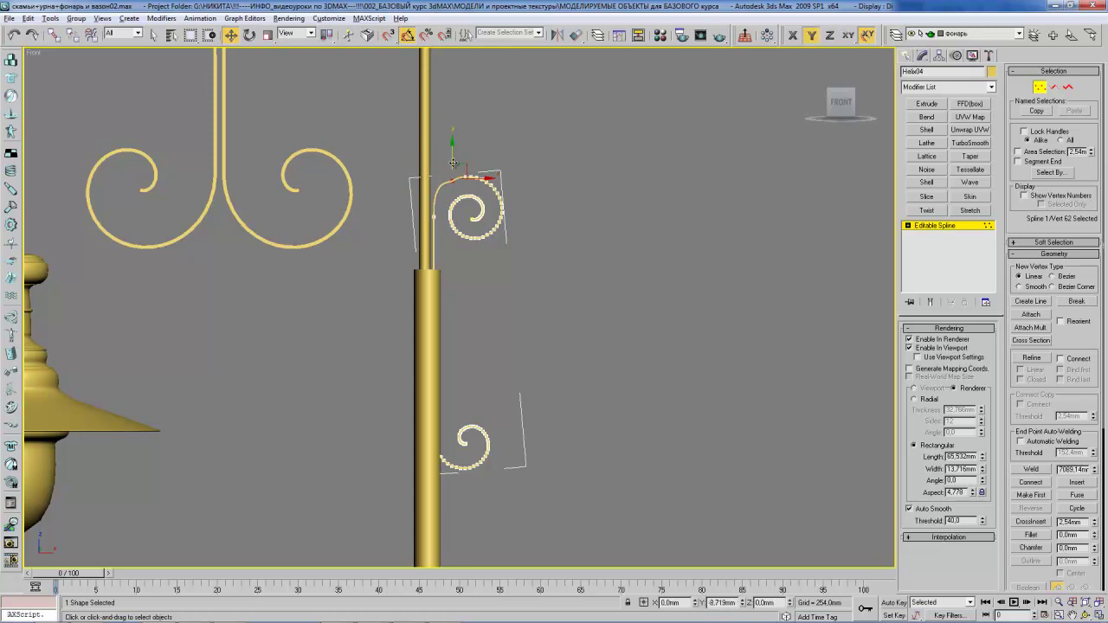
- Exit vertex editing and compare the whole lamp with the reference photo
left_click(538, 262)
scroll(545, 311, "down", 3)
middle_click_drag(529, 309, 556, 320)
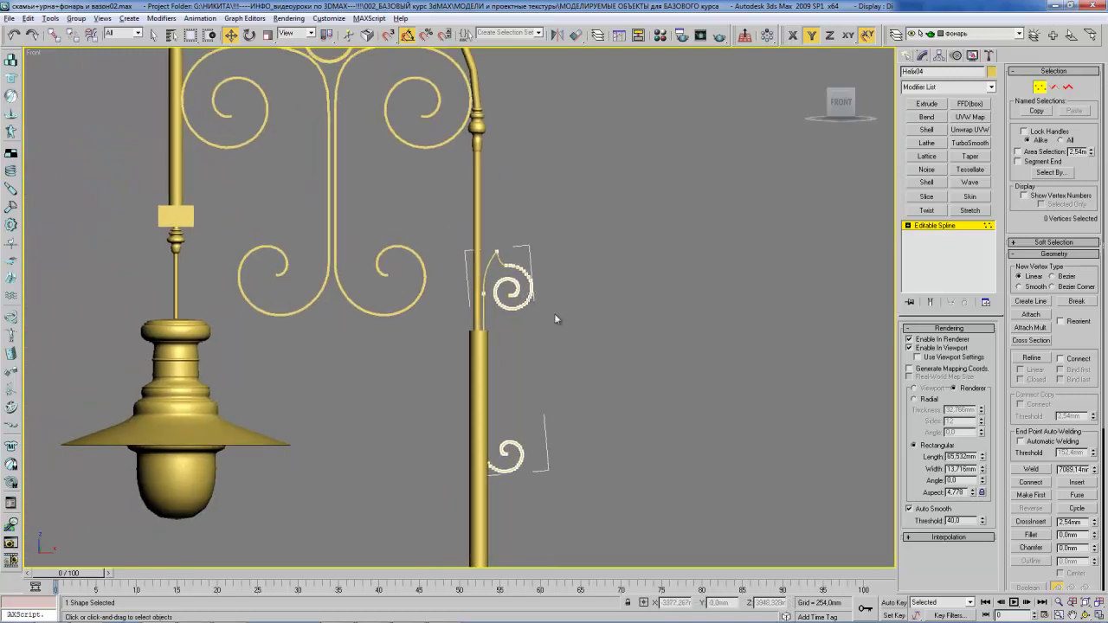
left_click(934, 228)
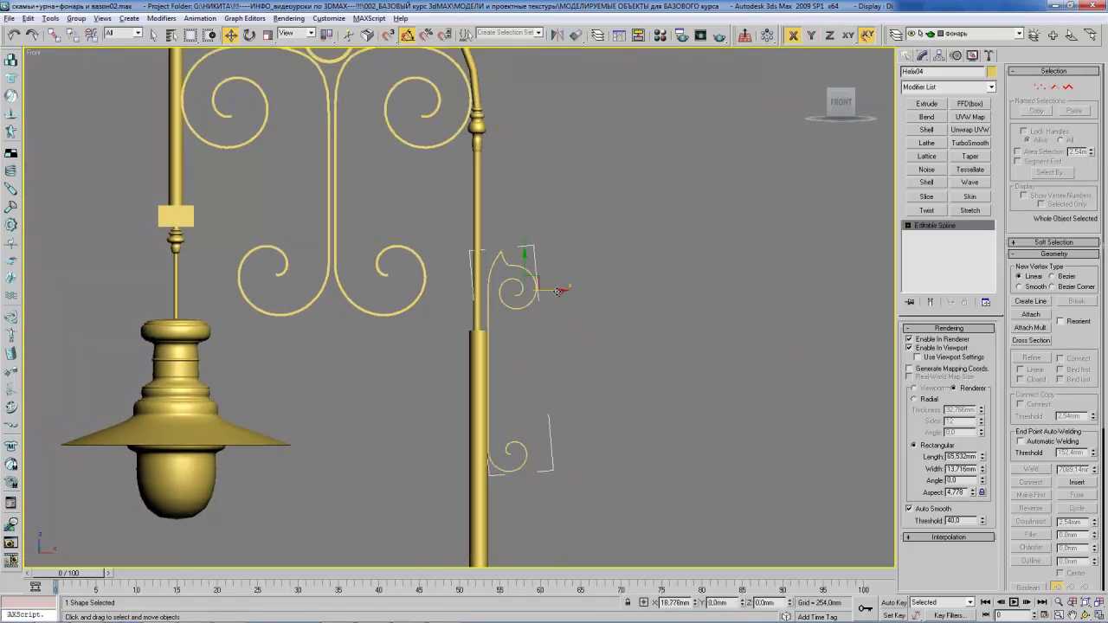
key("alt+Tab")
key("Escape")
middle_click_drag(598, 277, 601, 289)
mouse_move(527, 270)
middle_mouse_down("alt")
mouse_move(530, 241)
mouse_move(531, 255)
middle_mouse_up("alt")
- Orbit to a frontal view, recheck the photo, and select the large scroll on the arch
key("alt+Tab")
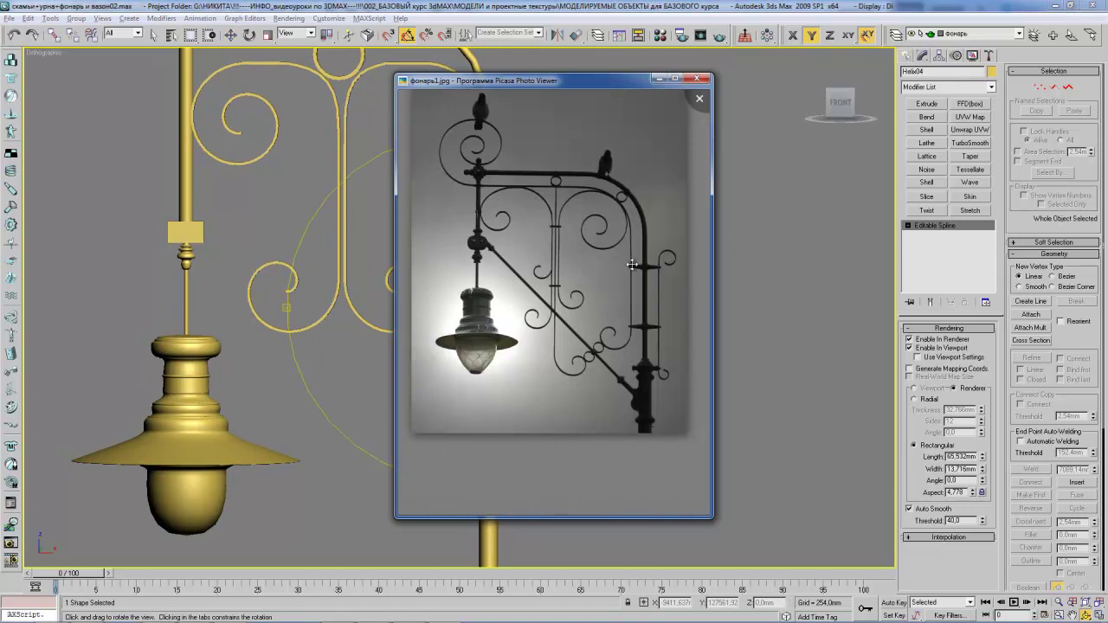
key("Escape")
mouse_move(515, 267)
middle_mouse_down("alt")
mouse_move(519, 254)
mouse_move(508, 277)
mouse_move(507, 250)
mouse_move(531, 271)
middle_mouse_up("alt")
key("alt+Tab")
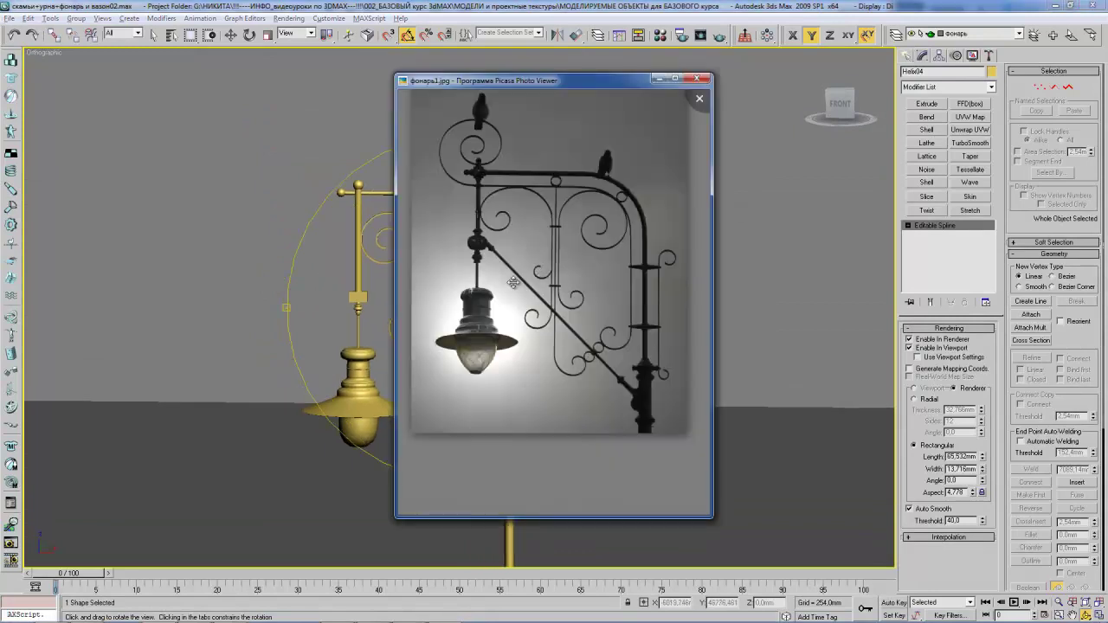
key("Escape")
key("w")
left_click(467, 263)
- Shift-drag a copy of the scroll as Helix05 and rotate it about 90°
left_click_drag(471, 282, 378, 282, "shift")
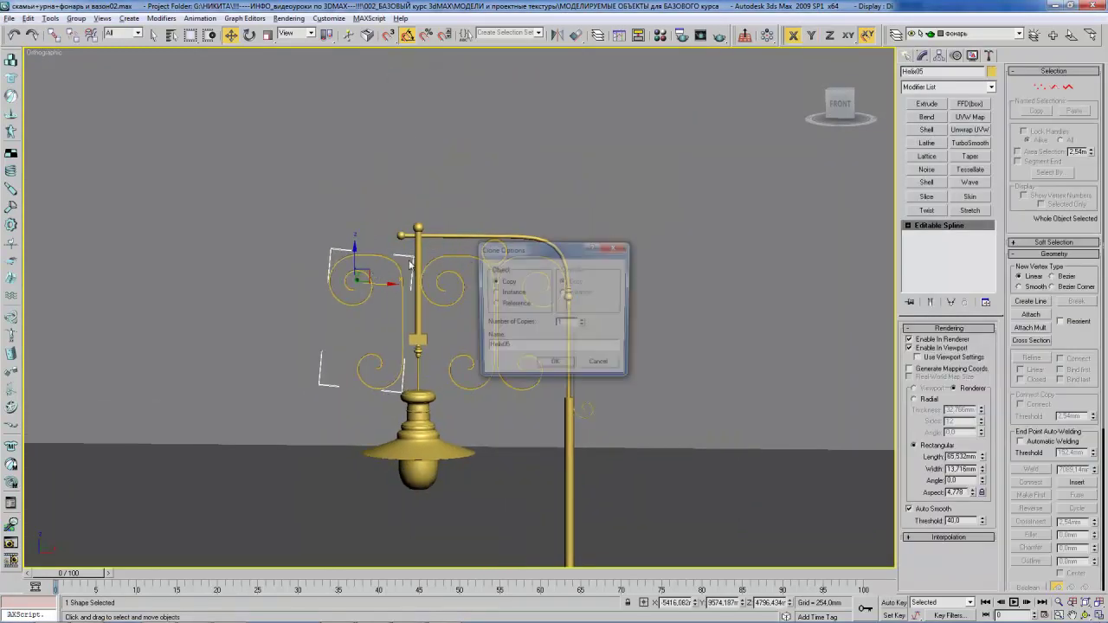
left_click(554, 368)
key("e")
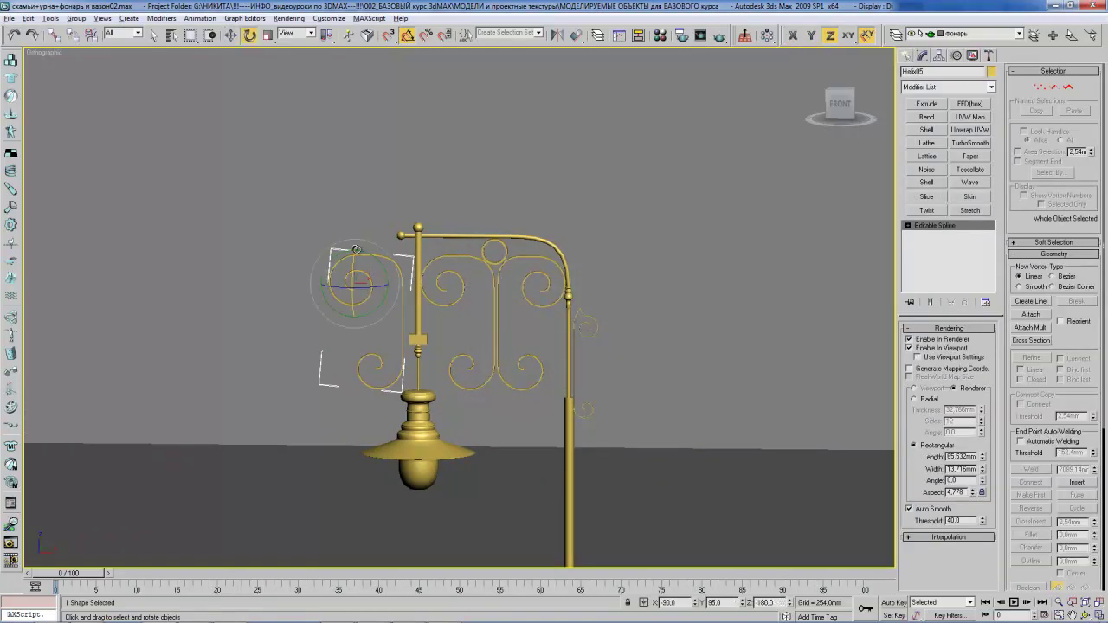
mouse_move(370, 267)
left_mouse_down()
mouse_move(404, 304)
mouse_move(486, 253)
mouse_move(442, 185)
left_mouse_up()
key("w")
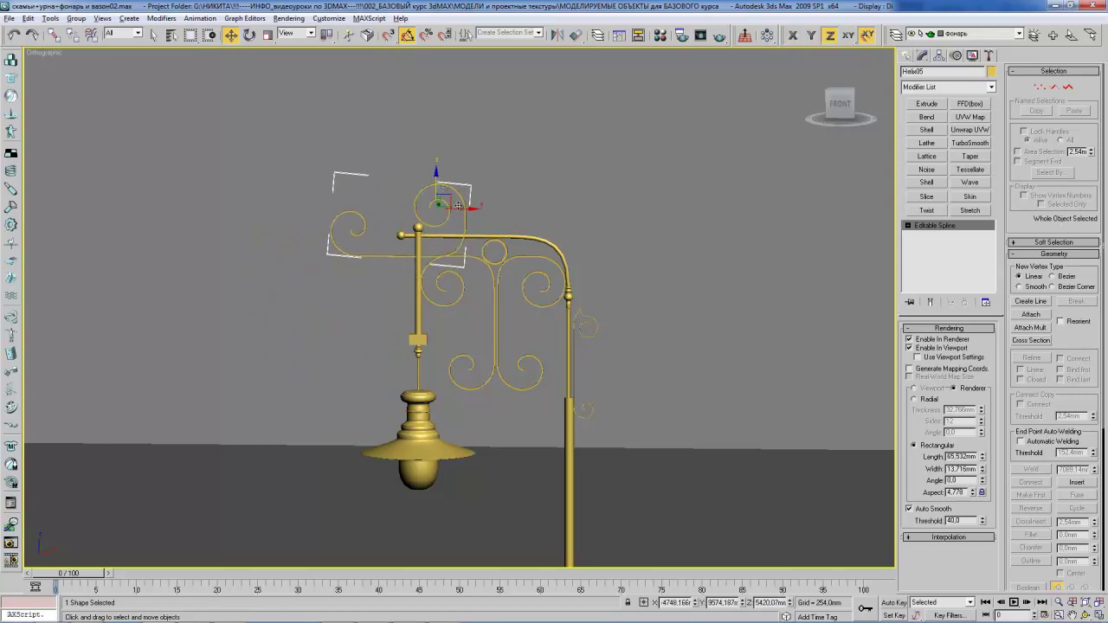
mouse_move(519, 251)
middle_mouse_down("alt")
mouse_move(484, 228)
mouse_move(554, 279)
mouse_move(544, 250)
middle_mouse_up("alt")
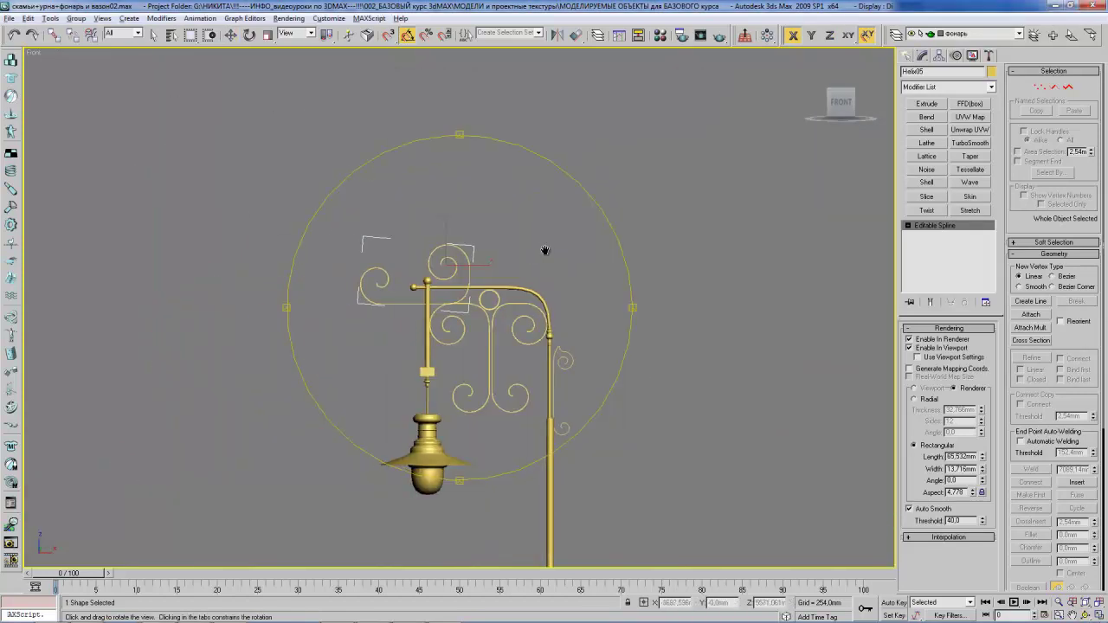
- Mirror Helix05 on X and move it to the left of the post
left_click(556, 34)
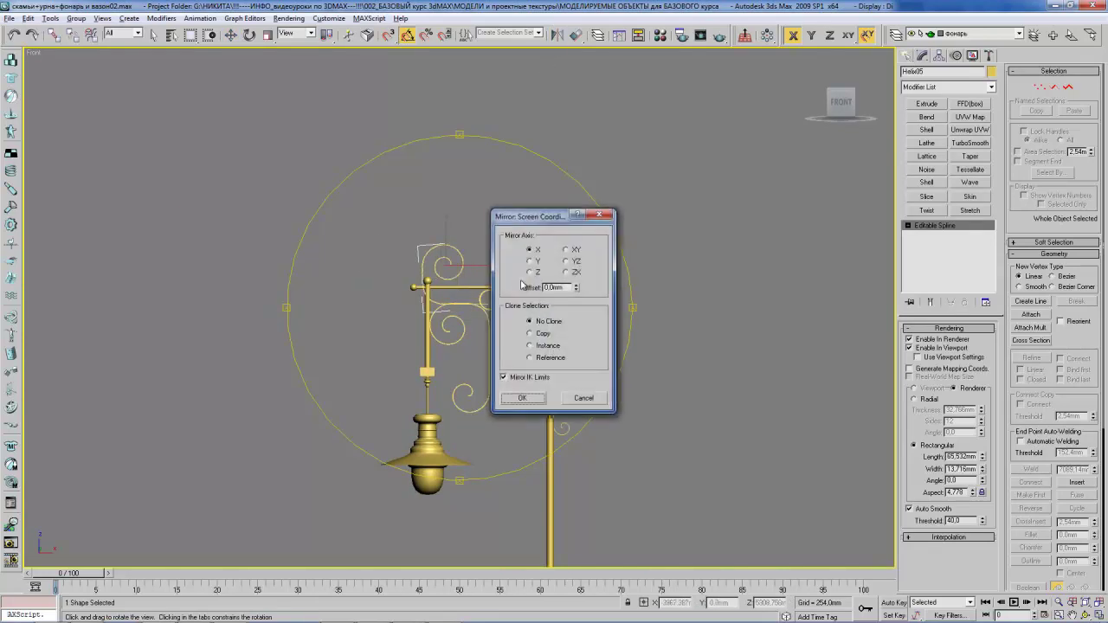
left_click(543, 400)
key("w")
left_click_drag(482, 265, 426, 262)
left_click(392, 245)
middle_click_drag(465, 266, 440, 269)
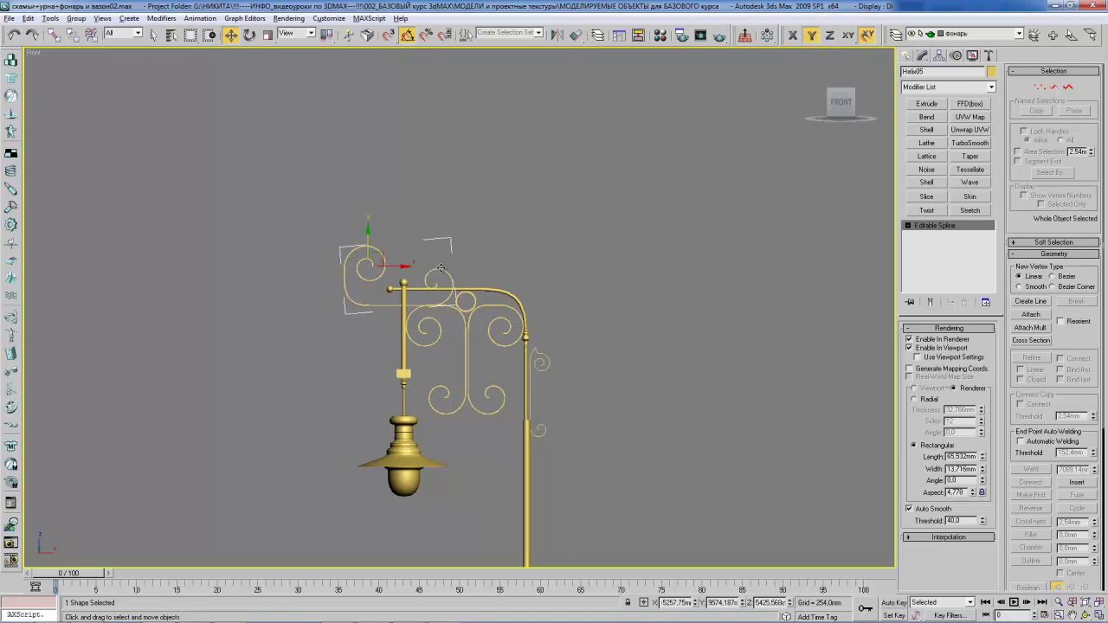
- In Vertex mode, select and delete Helix05's small inner spiral, undoing several times to retry
scroll(440, 269, "up", 3)
key("1")
left_click_drag(363, 192, 491, 315)
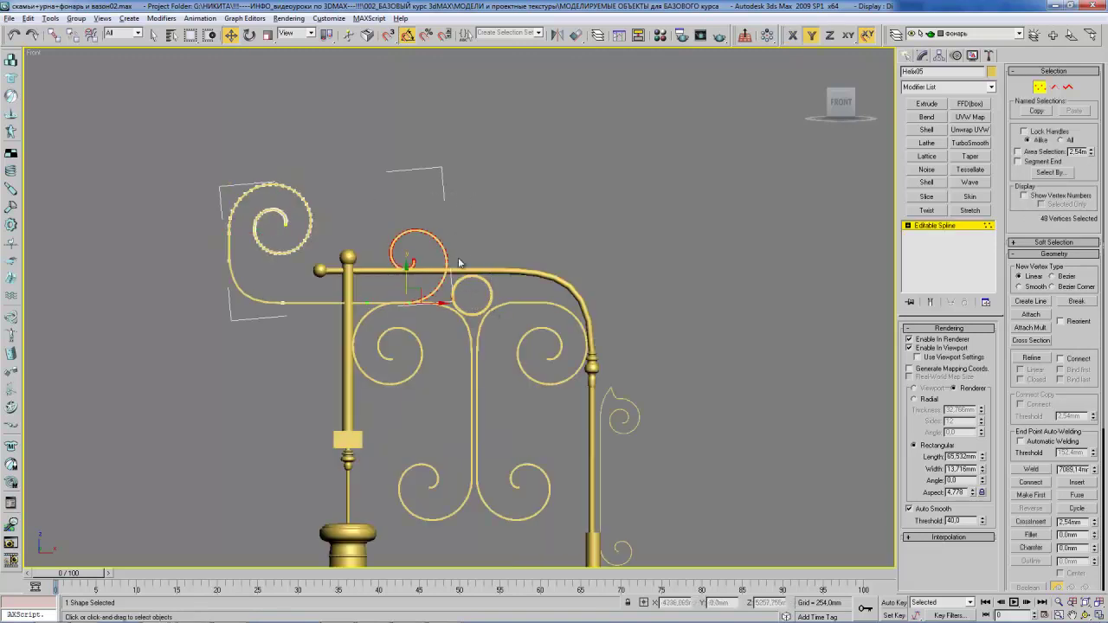
key("Delete")
key("ctrl+z")
left_click(457, 296)
left_click_drag(478, 201, 381, 293)
key("Delete")
key("ctrl+z")
left_click(506, 280)
left_click_drag(376, 198, 498, 301)
key("Delete")
key("ctrl+z")
left_click(481, 289)
scroll(494, 258, "up", 3)
scroll(494, 258, "up", 1)
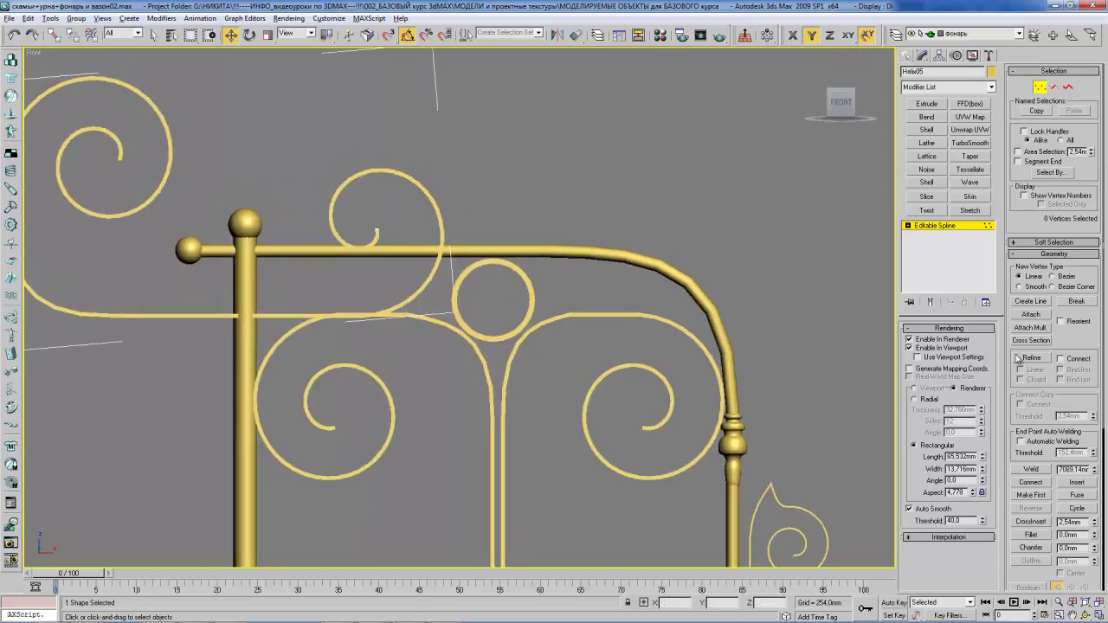
- Display splines as thin lines and delete the upper vertices of the small spiral
left_click(935, 357)
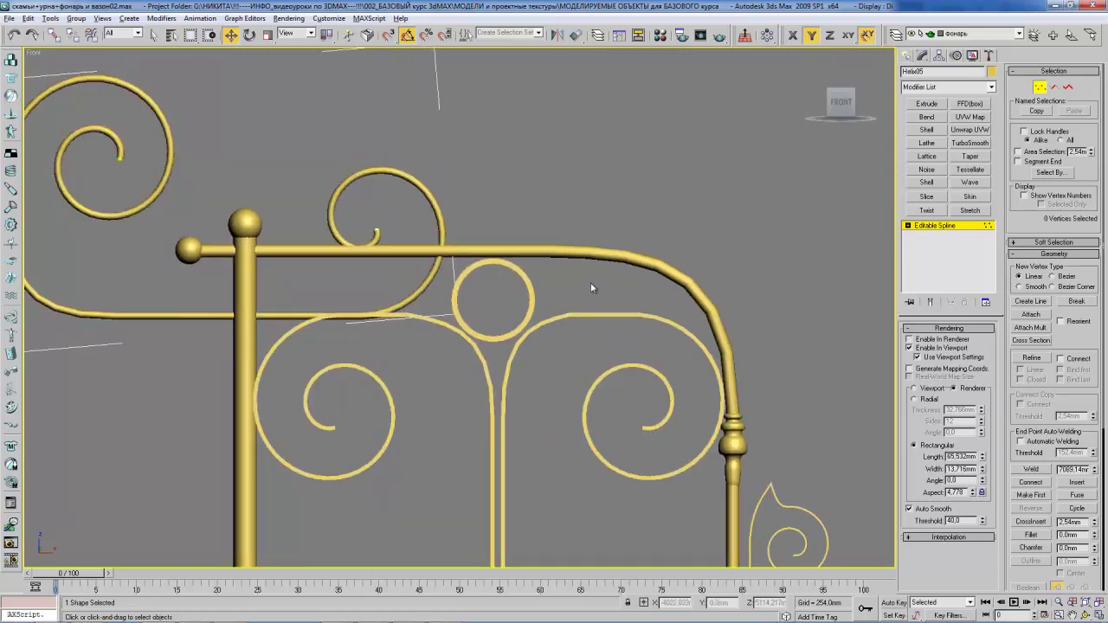
left_click(909, 348)
middle_click_drag(547, 305, 580, 319)
left_click_drag(352, 156, 502, 265)
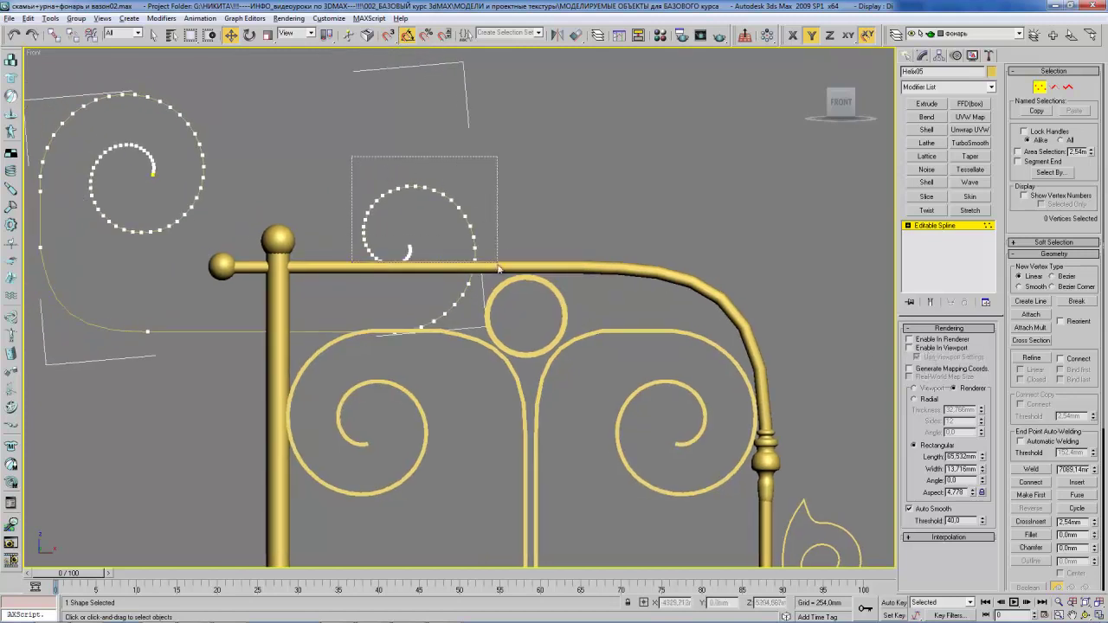
key("Delete")
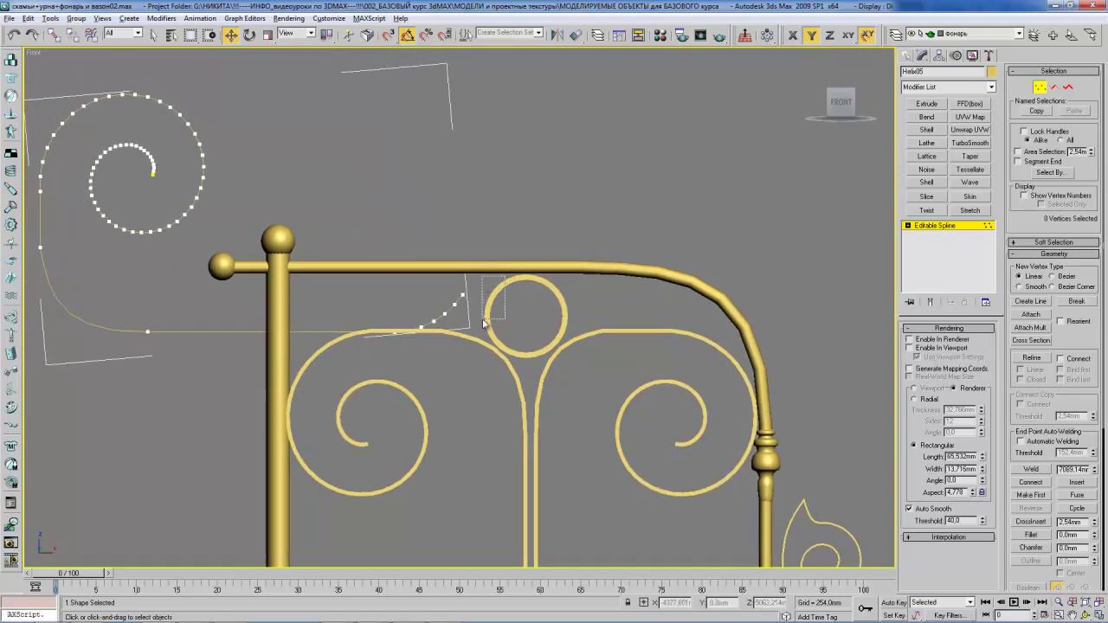
left_click_drag(483, 323, 423, 340)
middle_click_drag(518, 245, 489, 294)
- Exit vertex editing and make the scroll's viewport thickness match the other splines
left_click(935, 225)
left_click(925, 346)
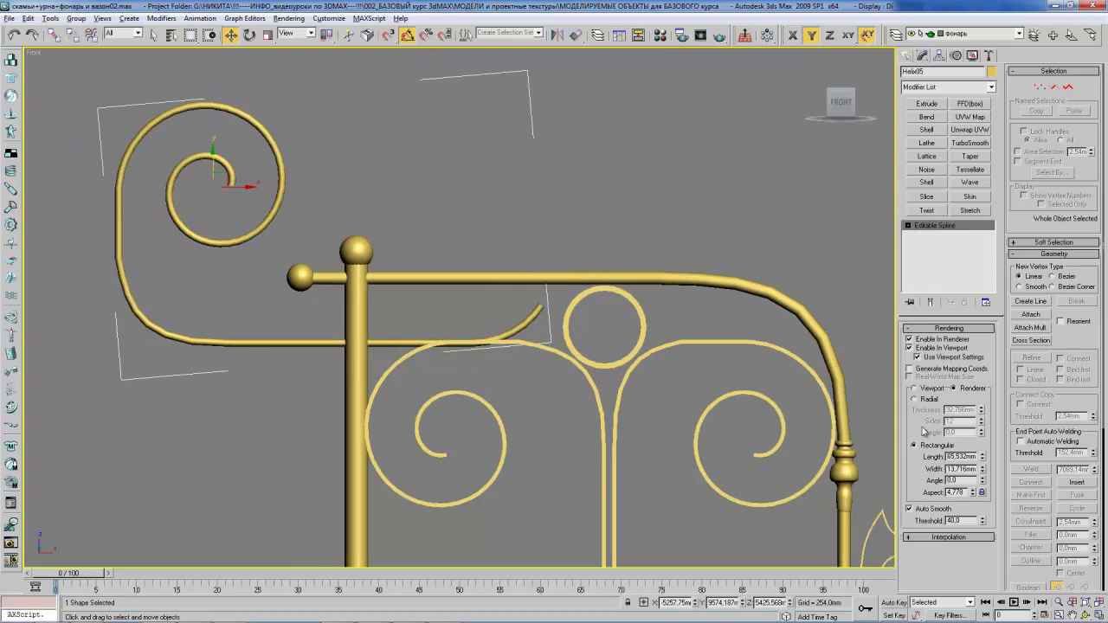
middle_click_drag(542, 310, 560, 305)
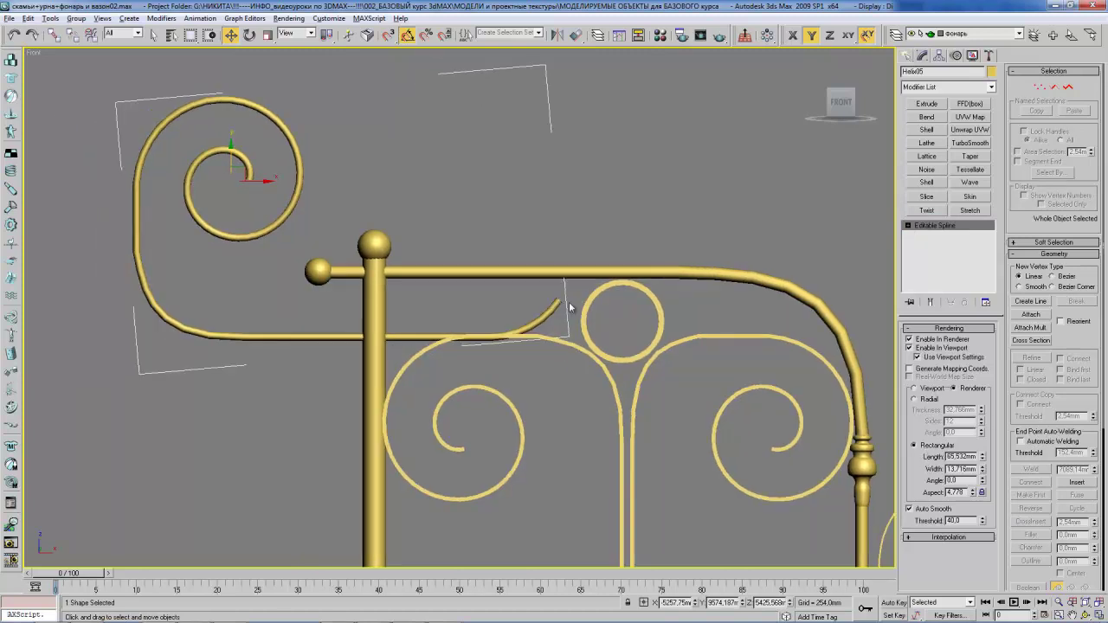
left_click(933, 362)
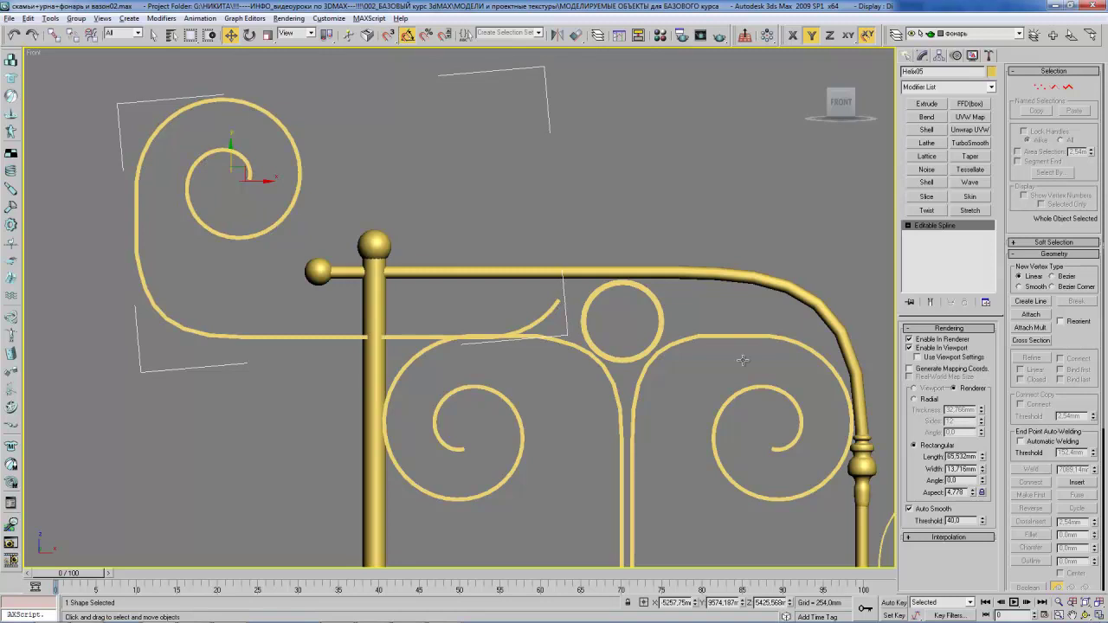
middle_click_drag(742, 360, 750, 361)
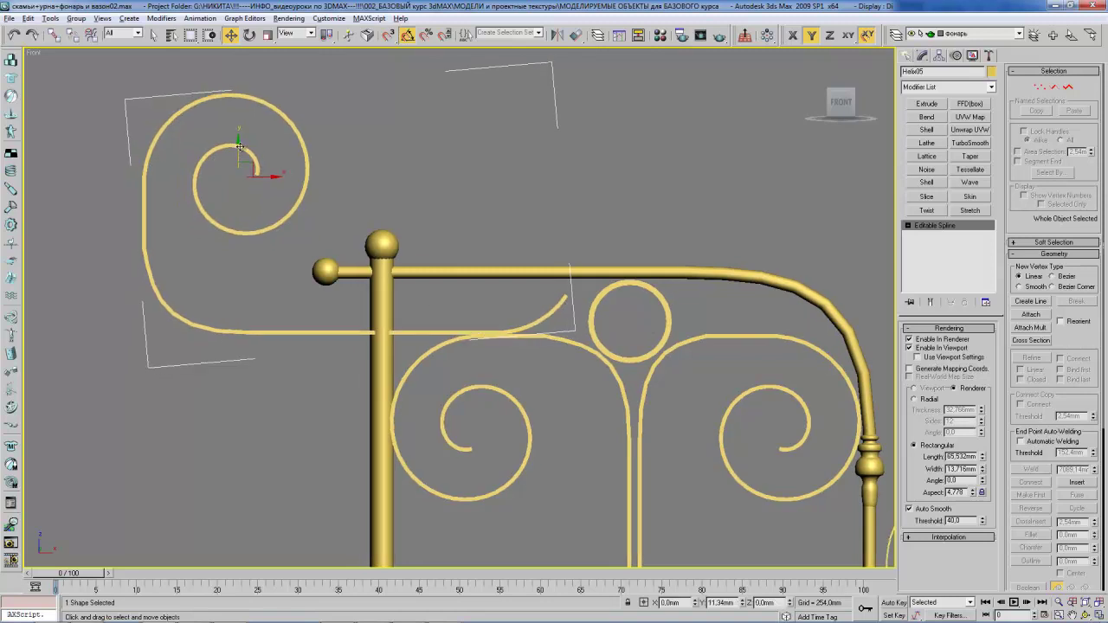
mouse_move(290, 134)
middle_mouse_down()
mouse_move(407, 127)
mouse_move(343, 159)
middle_mouse_up()
scroll(407, 127, "down", 2)
scroll(323, 260, "down", 5)
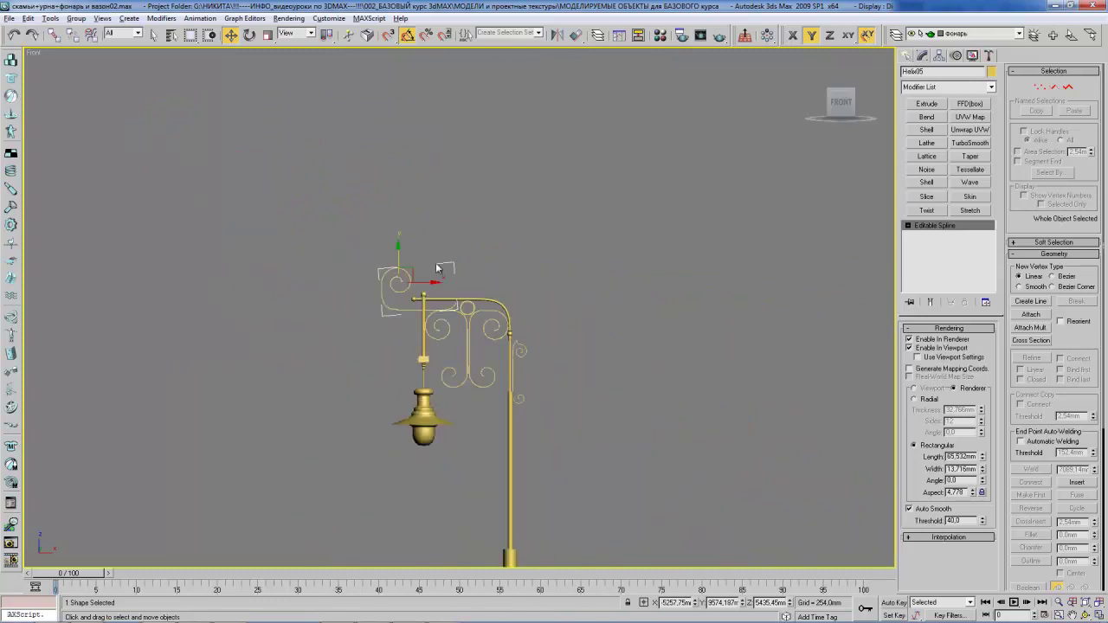
- Check the reference photo, then clone the small ring as Circle03, scale it, and place it in the arm's bend
key("alt+Tab")
key("alt+Tab")
scroll(597, 271, "up", 1)
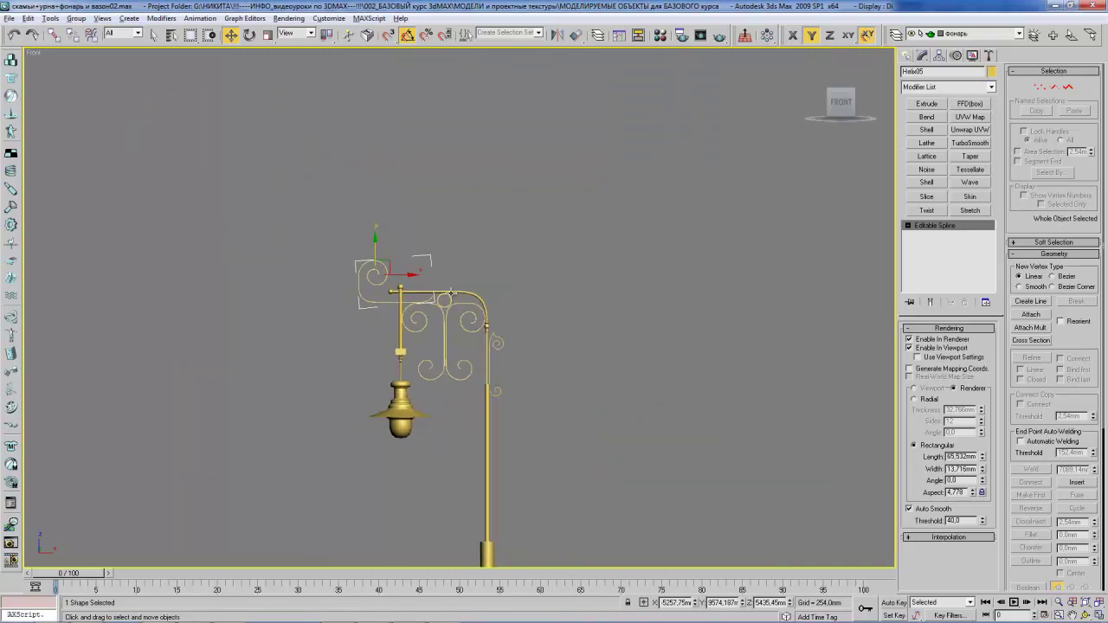
scroll(462, 295, "up", 3)
left_click(433, 276)
mouse_move(433, 277)
left_mouse_down("shift")
mouse_move(513, 277)
mouse_move(500, 332)
left_mouse_up("shift")
key("Return")
key("r")
key("w")
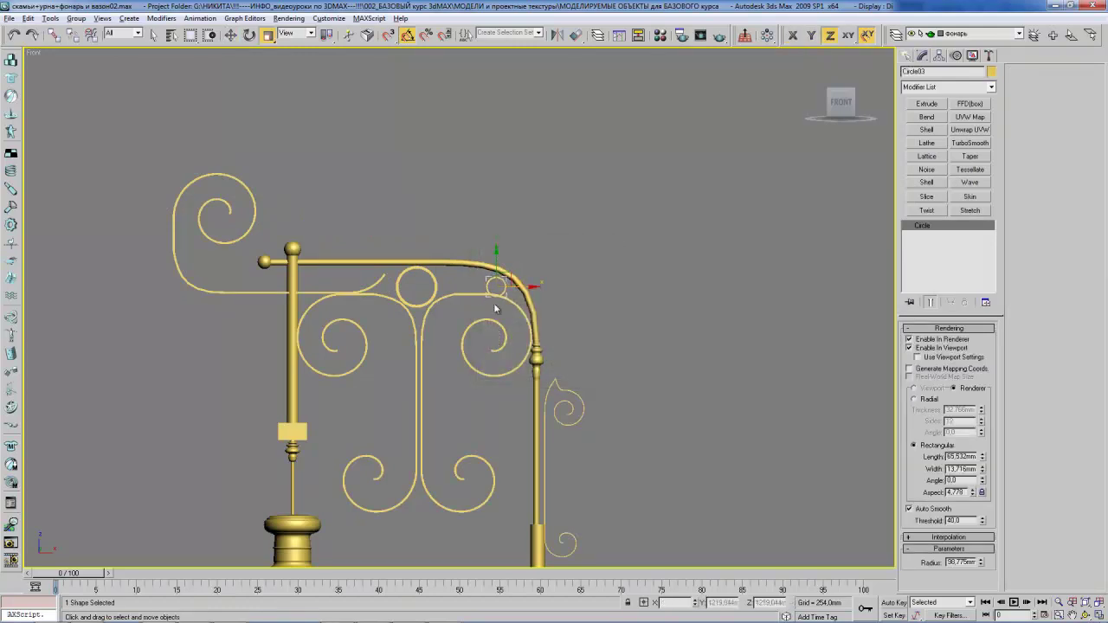
left_click_drag(496, 262, 520, 269)
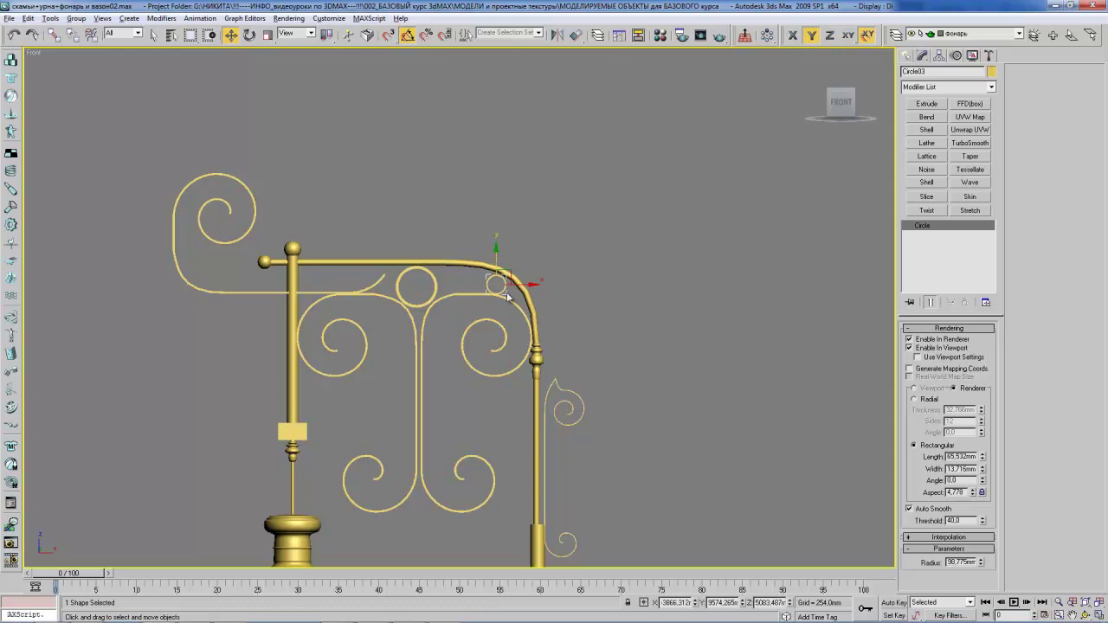
scroll(519, 263, "down", 3)
mouse_move(519, 263)
middle_mouse_down()
mouse_move(483, 233)
mouse_move(509, 355)
middle_mouse_up()
scroll(483, 233, "up", 3)
left_click(399, 195)
- In Vertex mode, shift Helix05's spiral right and reshape its lower curve's end vertices
key("1")
left_click_drag(284, 103, 408, 284)
left_click_drag(406, 183, 427, 189)
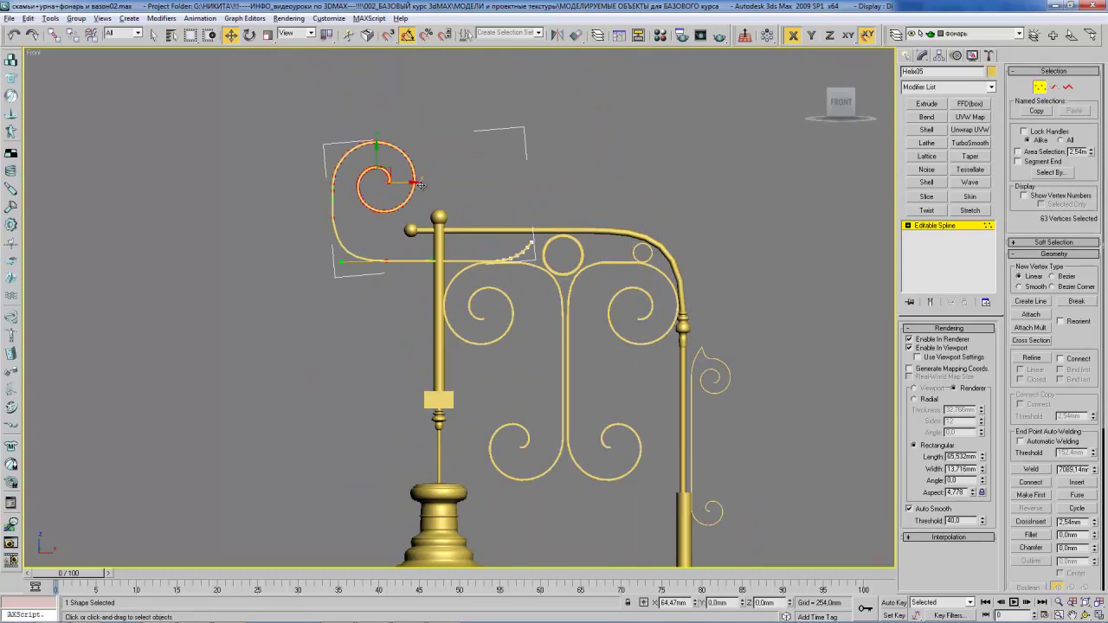
left_click(392, 259)
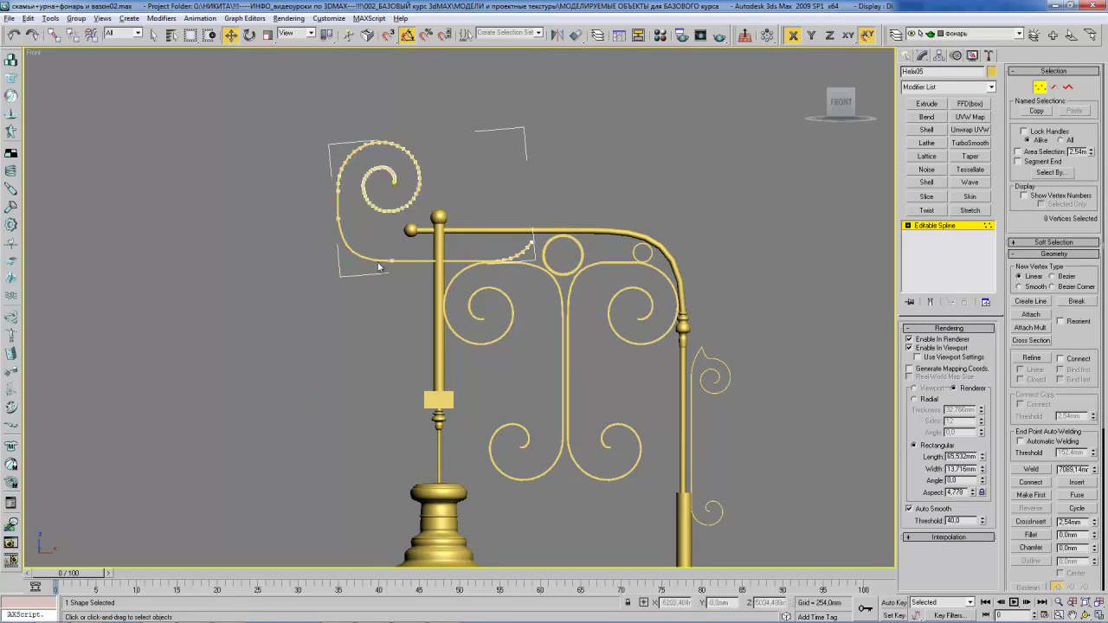
left_click_drag(403, 266, 416, 267)
left_click(338, 218)
mouse_move(337, 197)
left_mouse_down()
mouse_move(349, 184)
mouse_move(345, 288)
left_mouse_up()
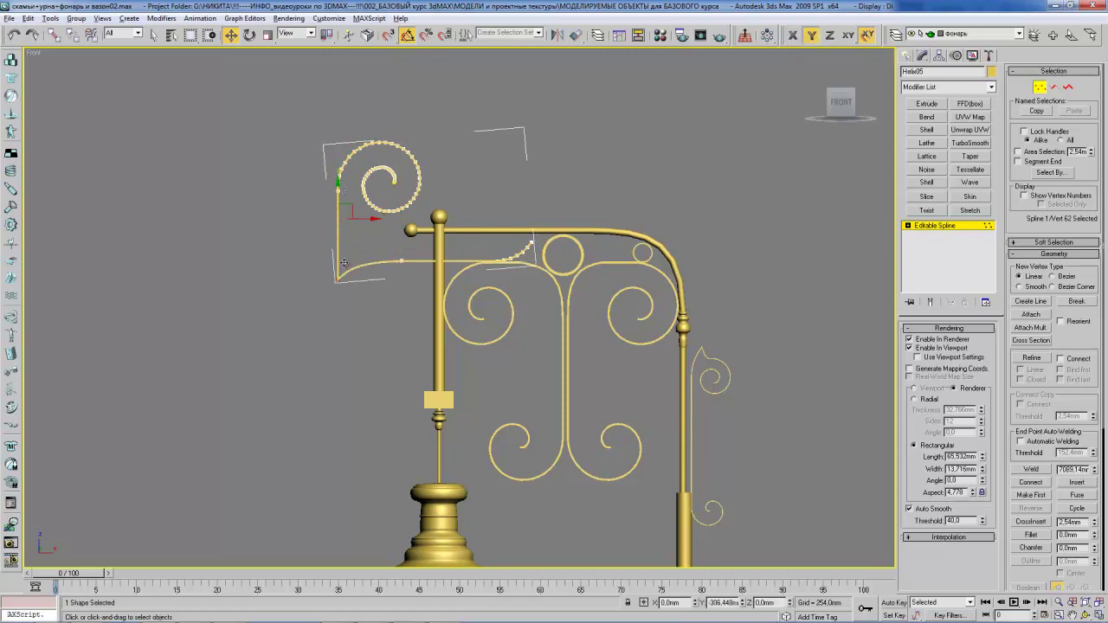
- Exit vertex editing and nudge the whole Helix05 scroll slightly right
scroll(377, 253, "down", 2)
scroll(378, 253, "down", 2)
scroll(378, 253, "down", 1)
scroll(390, 267, "up", 2)
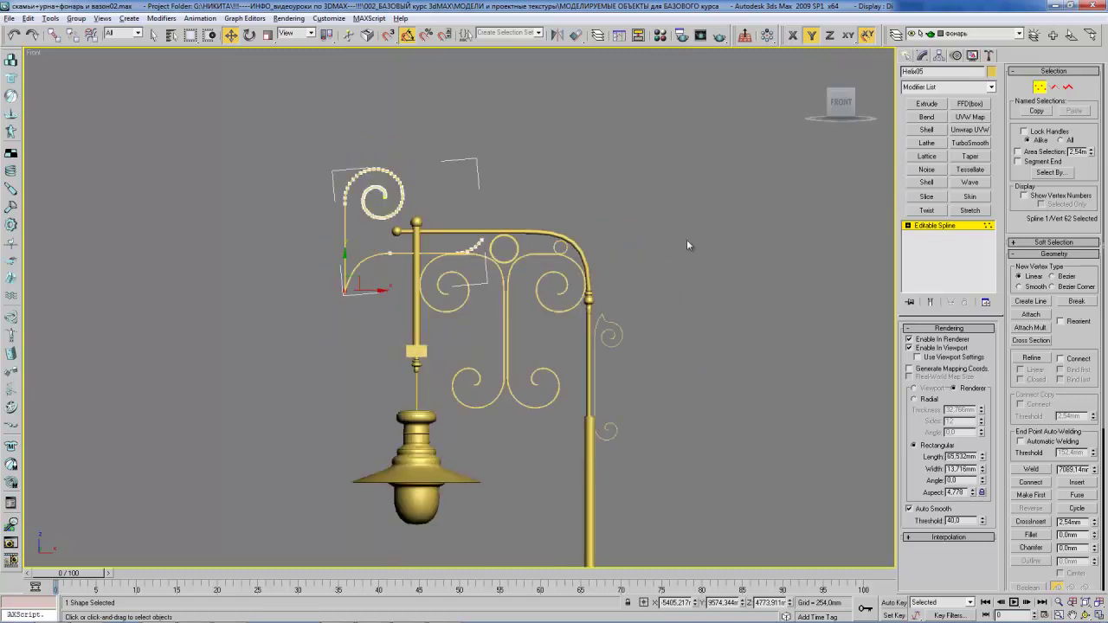
left_click(929, 227)
left_click_drag(399, 191, 402, 204)
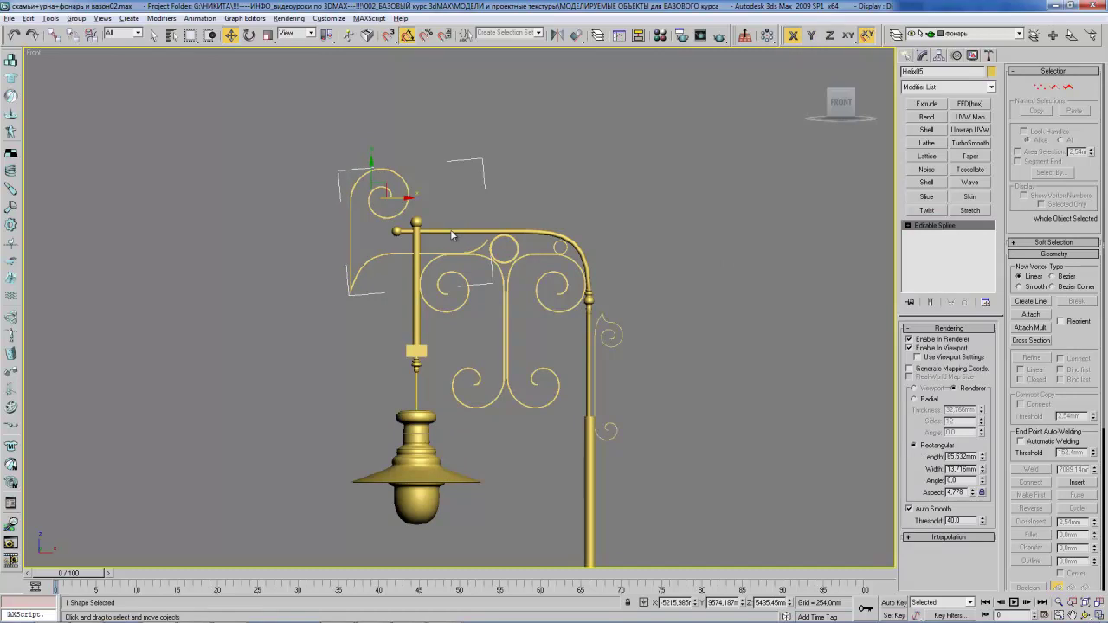
- Refine the scroll's curve with a new vertex and move it left toward the post
key("1")
left_click(1032, 357)
key("w")
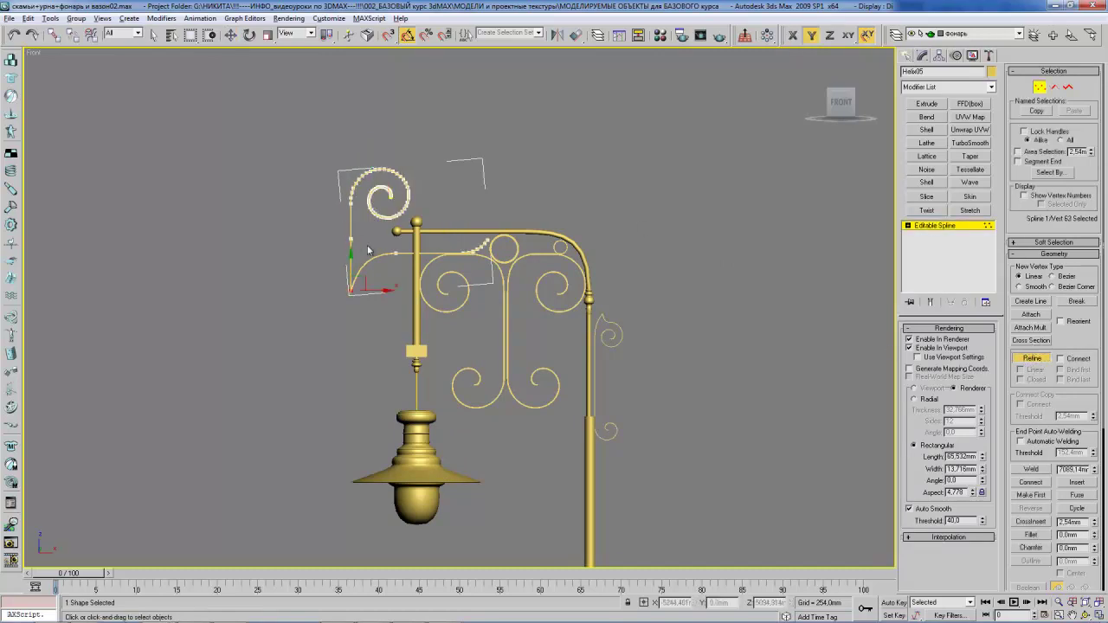
left_click_drag(373, 239, 359, 240)
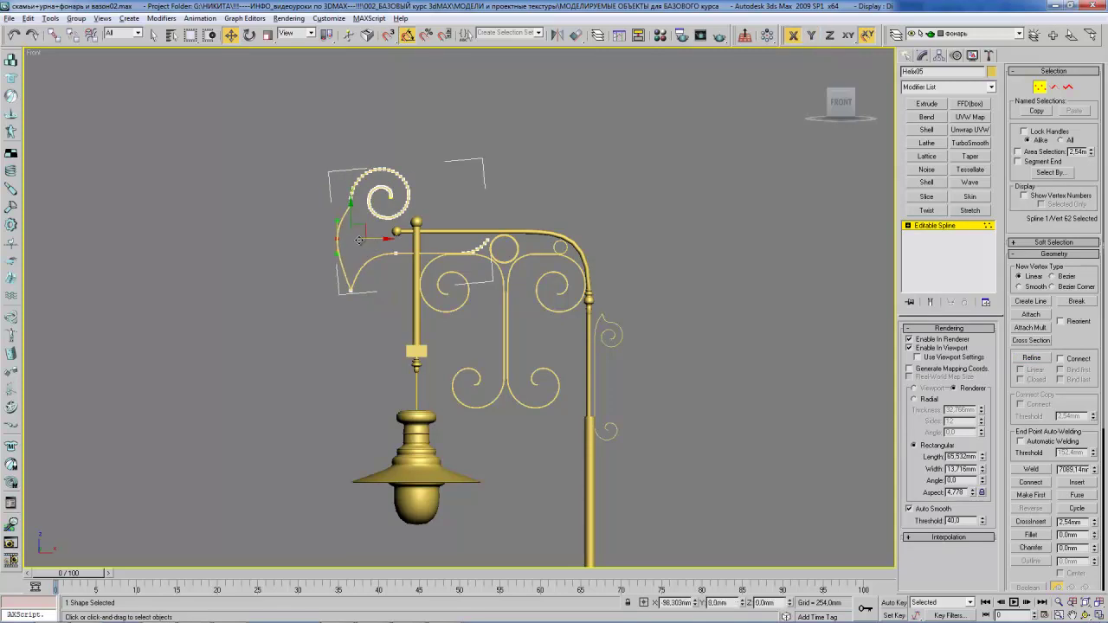
left_click(521, 193)
scroll(502, 221, "down", 2)
scroll(487, 240, "down", 2)
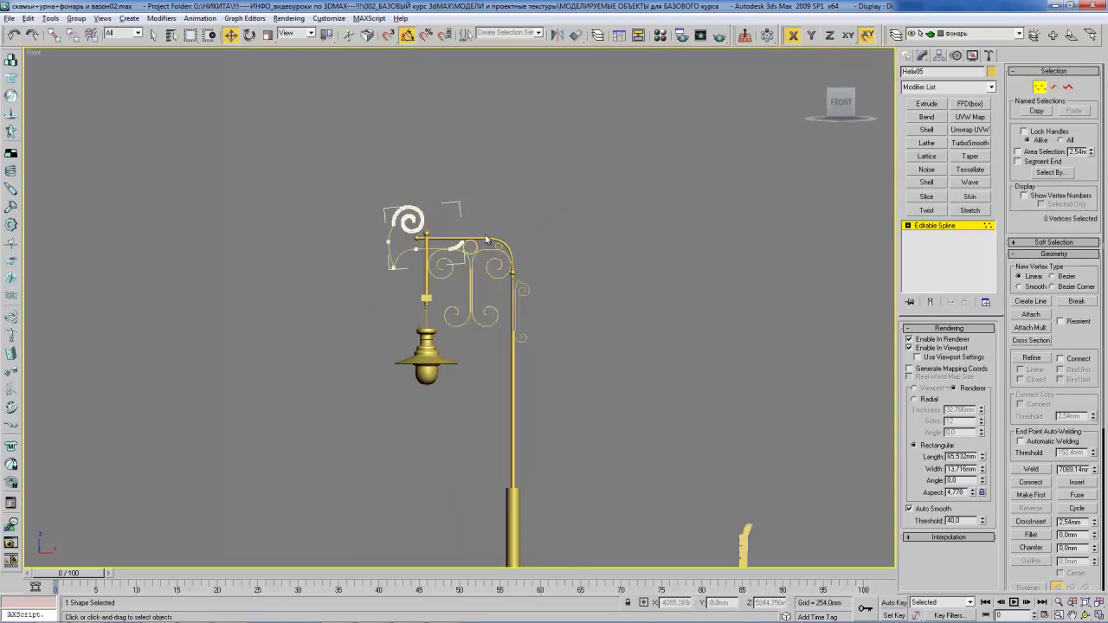
middle_click_drag(487, 240, 466, 187)
left_click(953, 227)
scroll(527, 203, "down", 2)
middle_click_drag(515, 229, 516, 165)
scroll(531, 227, "up", 3)
scroll(507, 208, "up", 2)
scroll(509, 190, "down", 1)
scroll(507, 204, "down", 1)
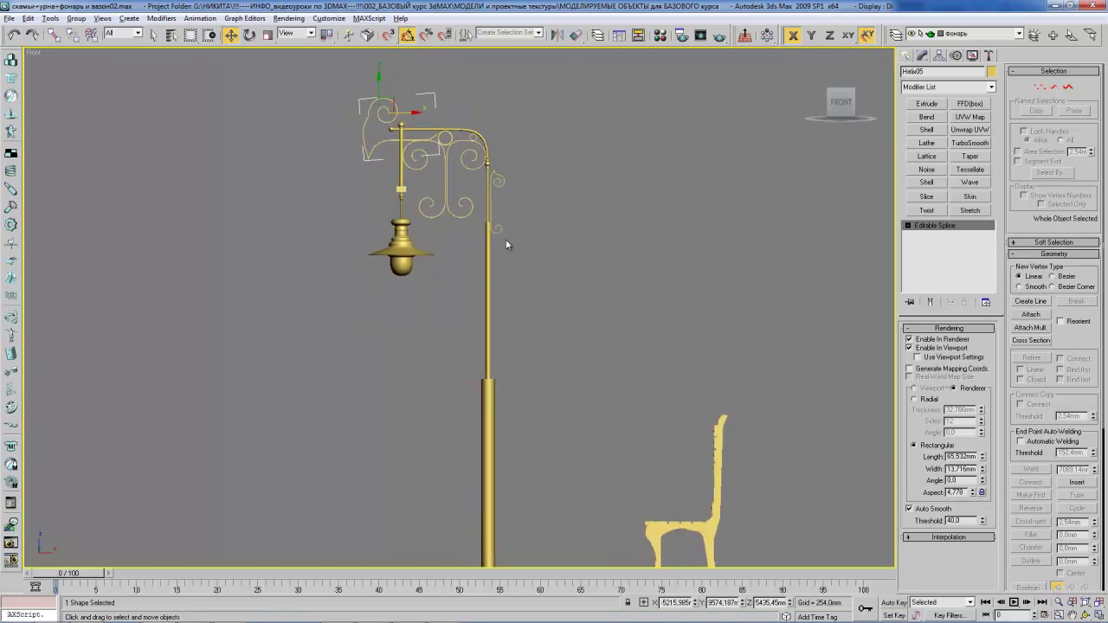
middle_click_drag(507, 245, 506, 202)
key("alt+Tab")
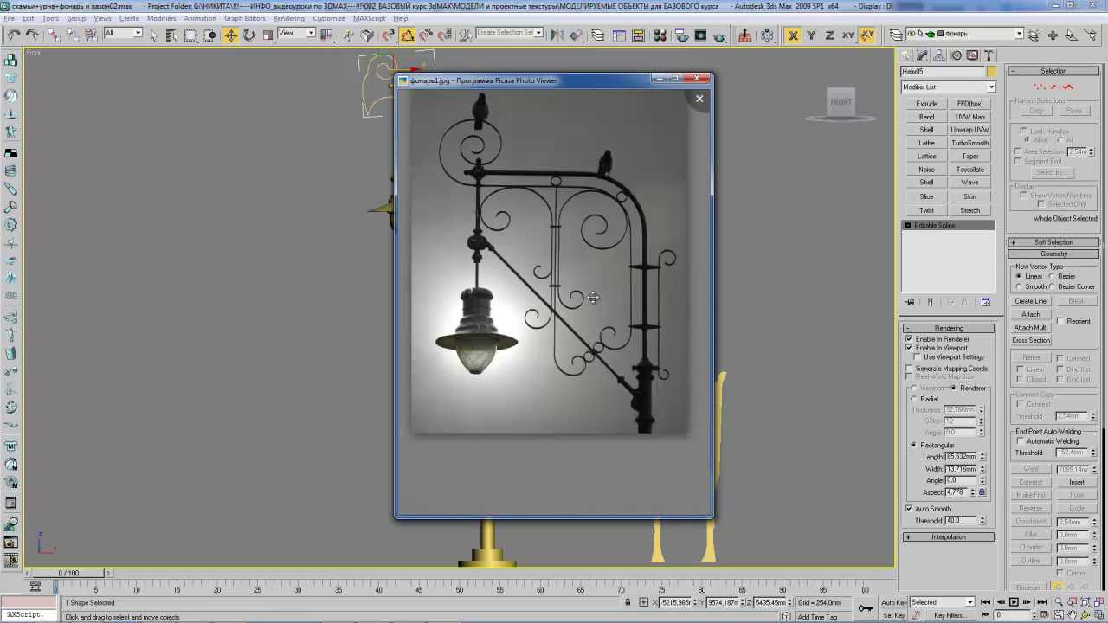
key("alt+Tab")
scroll(584, 354, "up", 1)
scroll(531, 303, "up", 1)
scroll(512, 273, "up", 2)
key("alt+Tab")
key("alt+Tab")
scroll(427, 261, "up", 4)
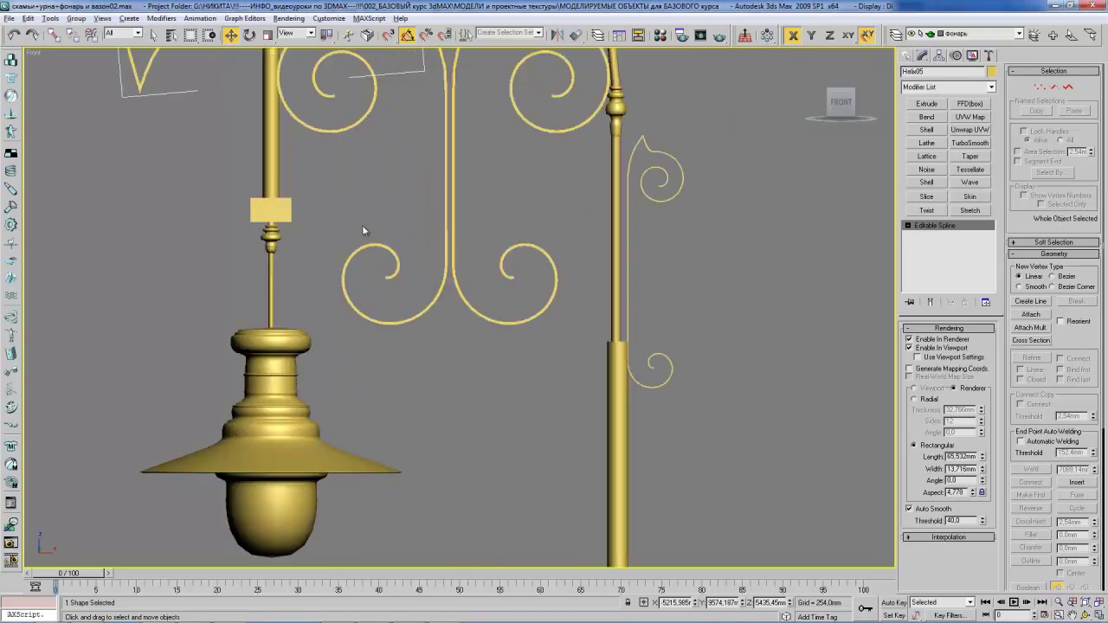
middle_click_drag(363, 230, 462, 267)
left_click(378, 247)
key("alt+Tab")
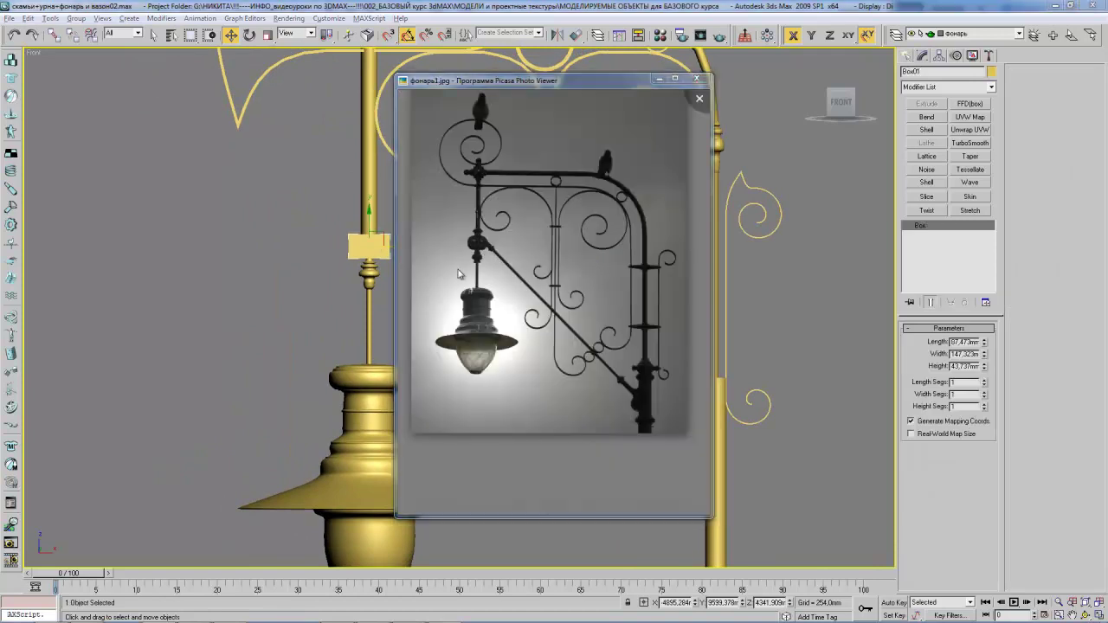
key("alt+Tab")
scroll(460, 274, "up", 2)
scroll(395, 242, "up", 1)
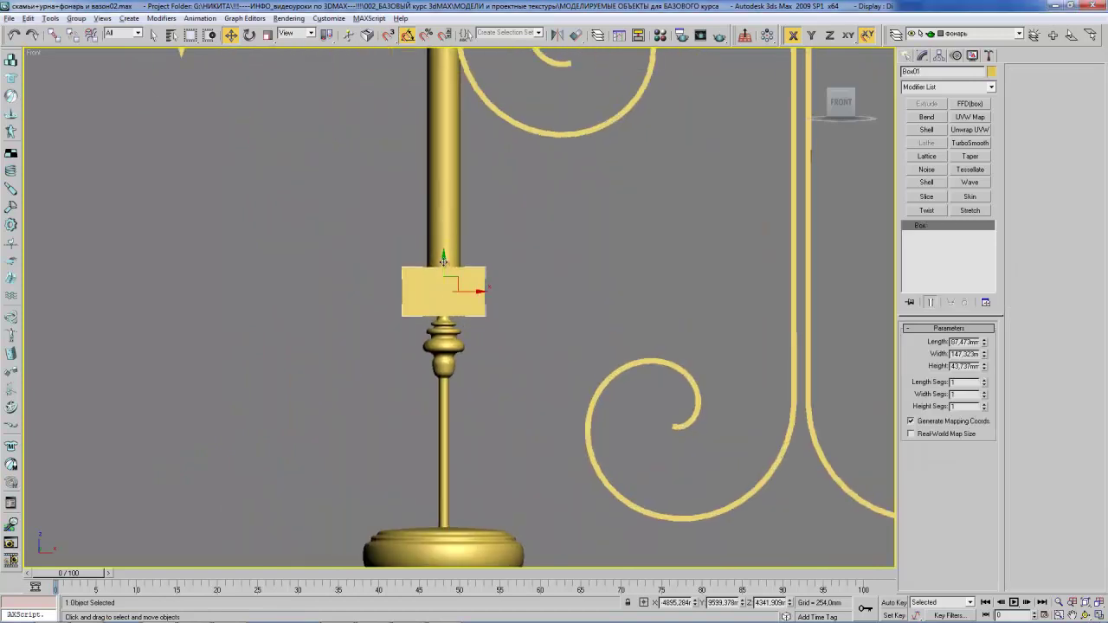
- Convert the box on the hanging rod to an Editable Poly
right_click(442, 284)
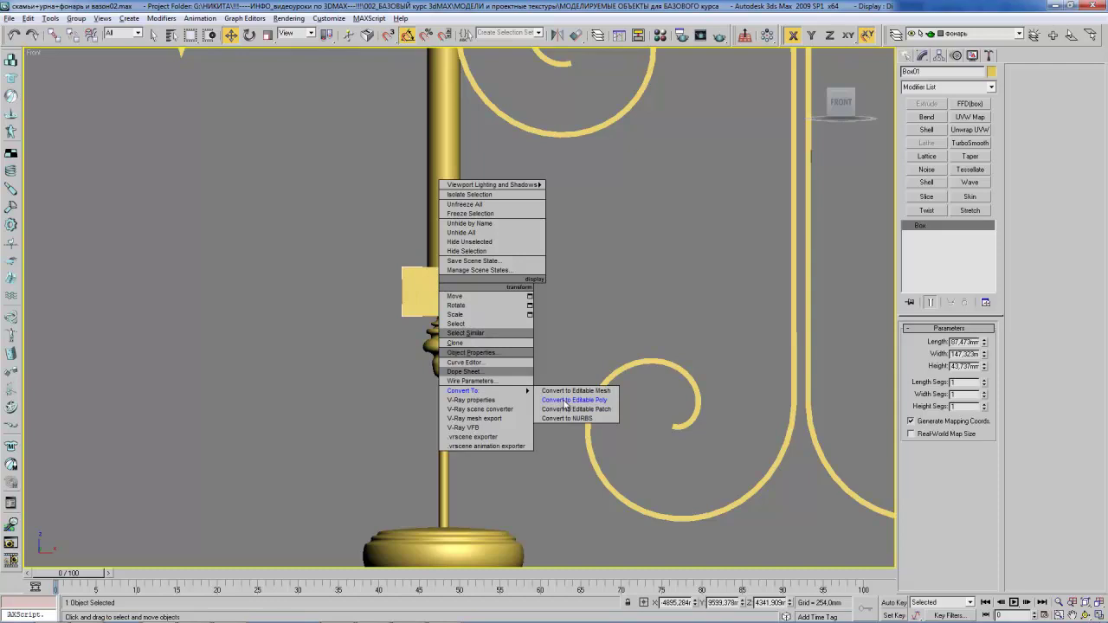
left_click(566, 401)
middle_click_drag(444, 284, 438, 291)
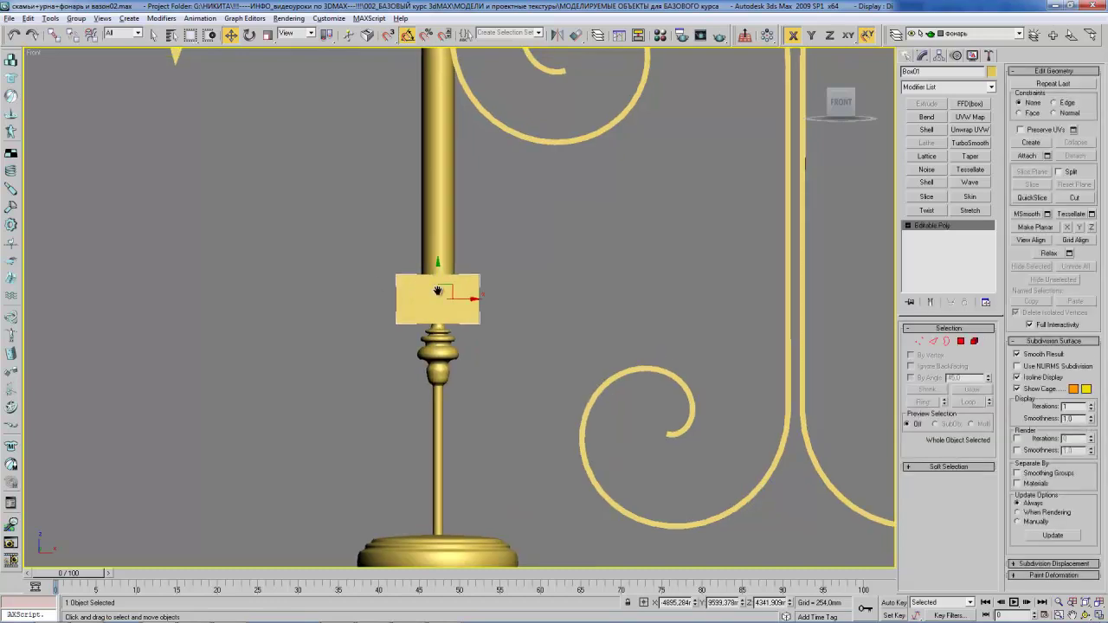
scroll(464, 288, "up", 2)
scroll(458, 279, "up", 2)
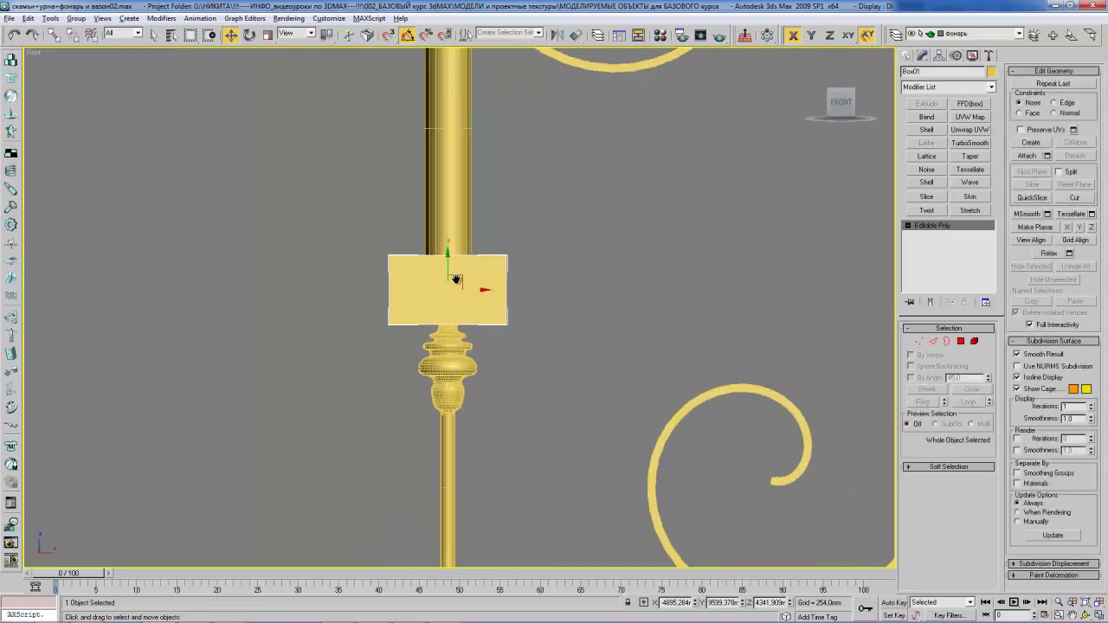
- Connect the box's four side edges and pull the new middle vertices out to points on both sides
key("2")
left_click_drag(361, 271, 661, 302)
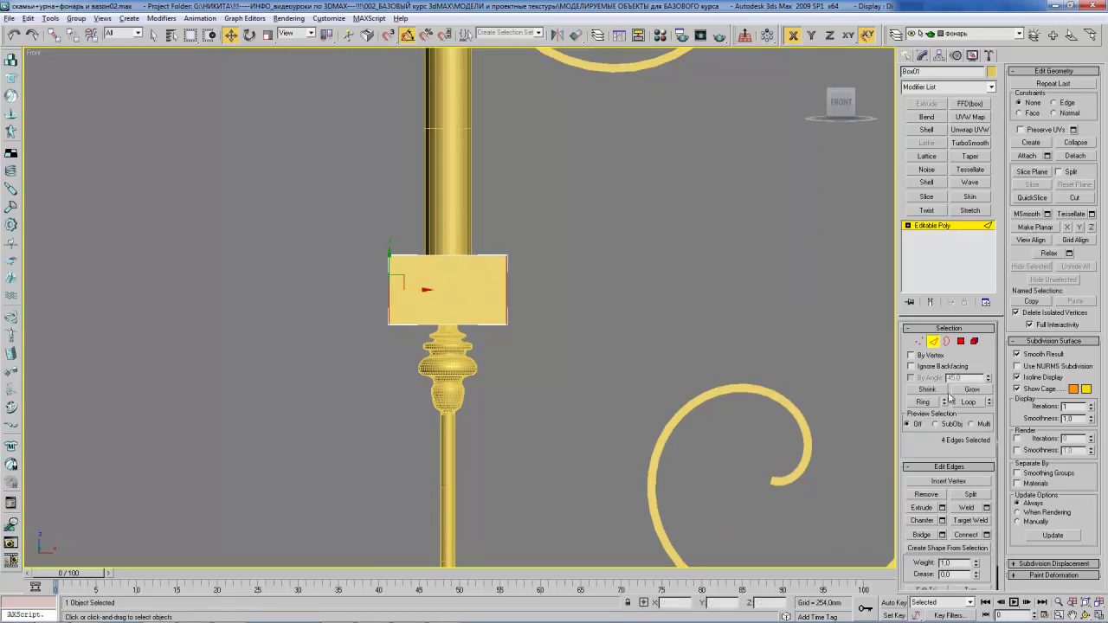
left_click(972, 537)
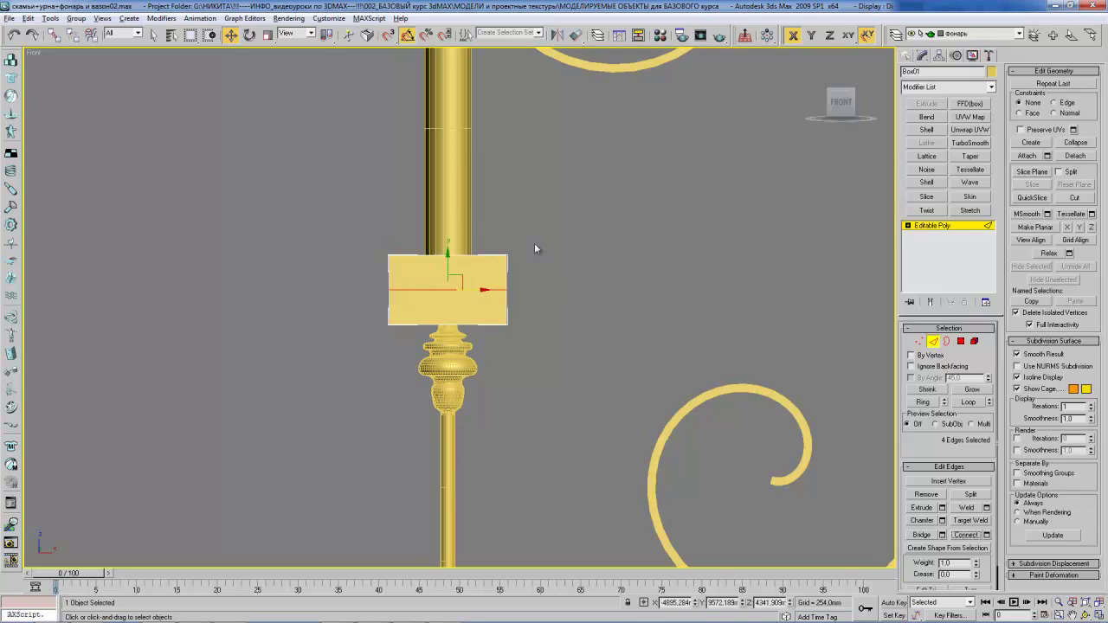
key("1")
mouse_move(367, 280)
left_mouse_down()
mouse_move(415, 303)
mouse_move(399, 292)
left_mouse_up()
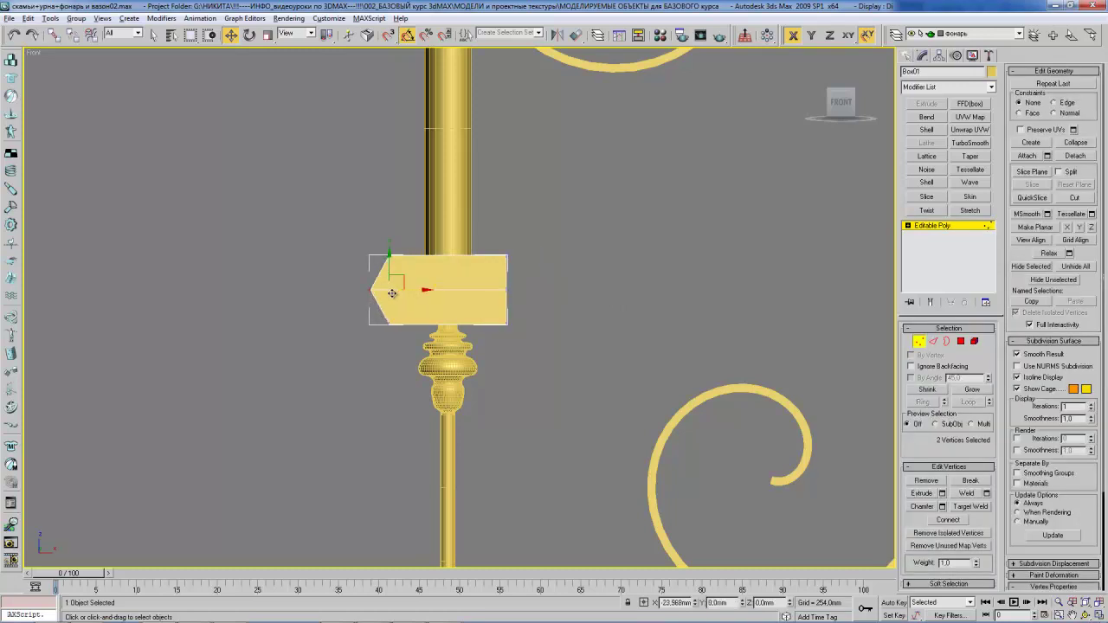
mouse_move(537, 247)
left_mouse_down()
mouse_move(494, 322)
mouse_move(541, 289)
mouse_move(562, 294)
left_mouse_up()
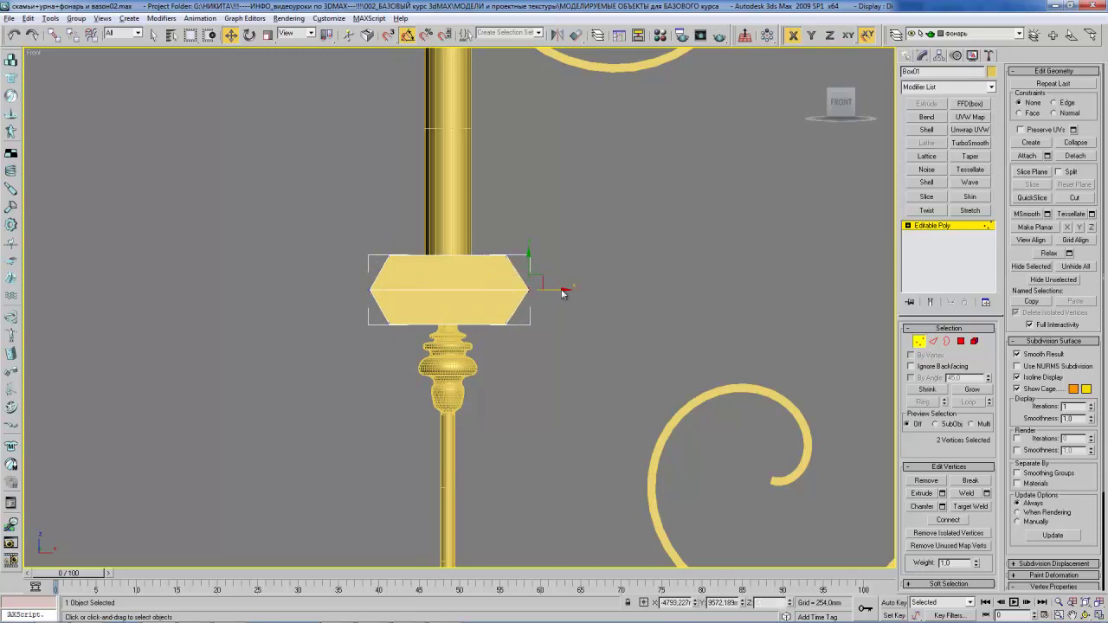
- Select the top corner vertices, then scale the bottom polygon smaller to taper the collar
mouse_move(379, 246)
left_mouse_down()
mouse_move(527, 264)
mouse_move(508, 258)
left_mouse_up()
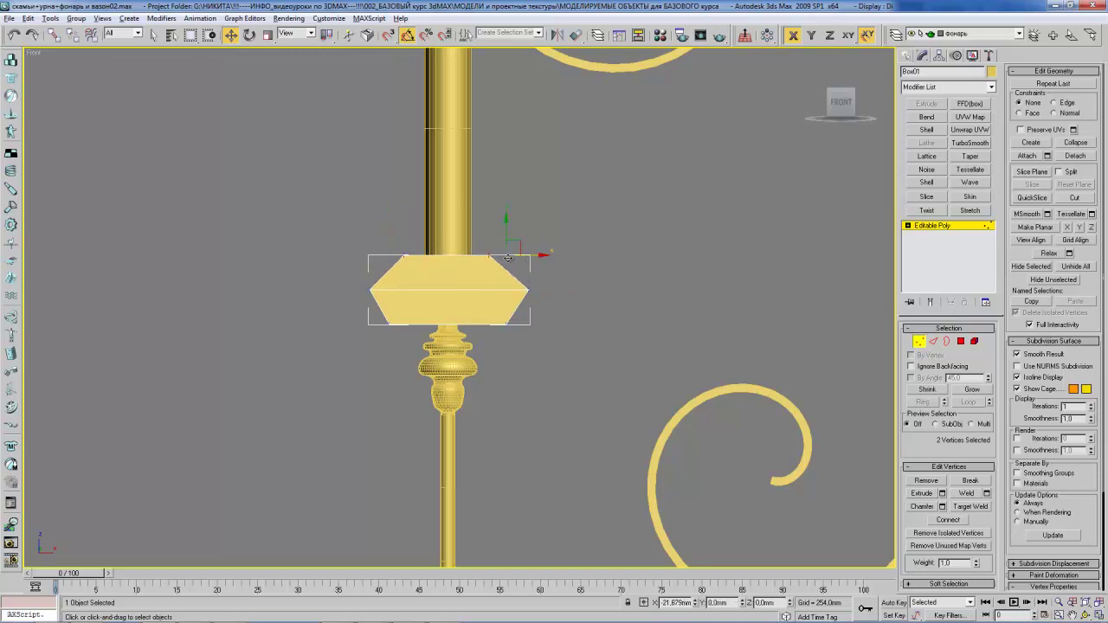
middle_click_drag(440, 277, 455, 251, "alt")
key("4")
key("w")
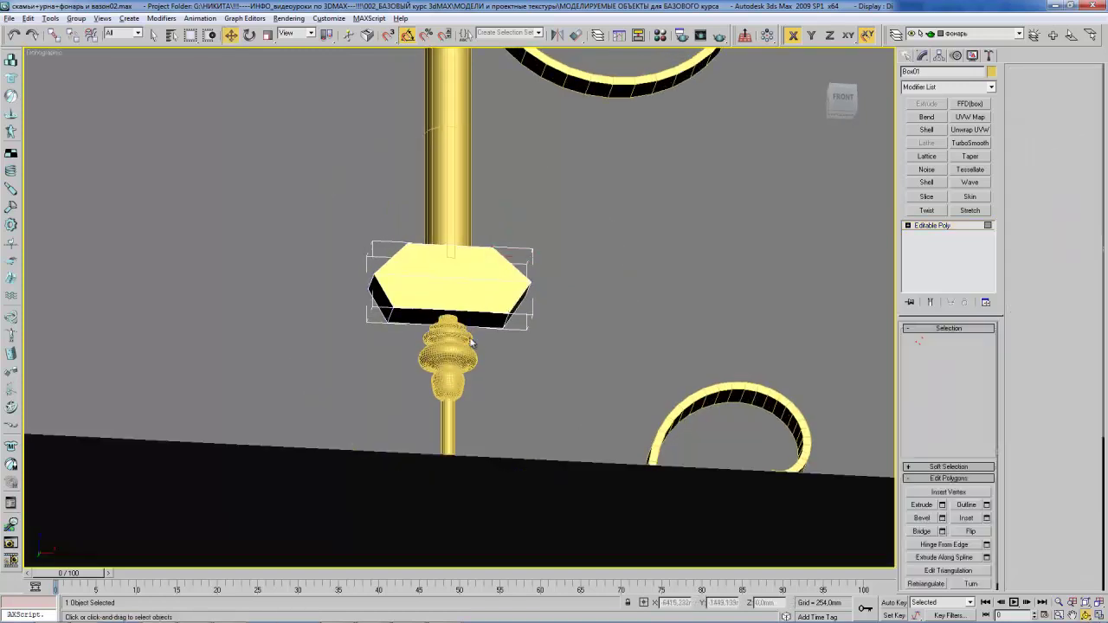
left_click(481, 318)
key("r")
left_click_drag(471, 317, 470, 346)
- Return to the front view, check the left vertices, and leave sub-object editing on the collar
key("f")
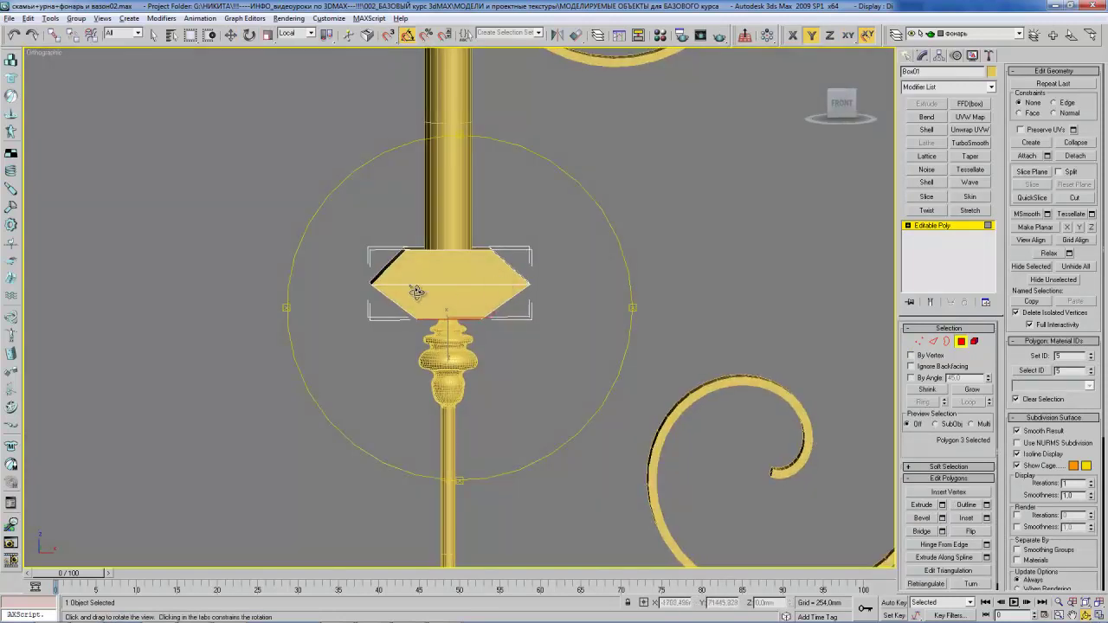
key("1")
left_click(370, 283)
key("w")
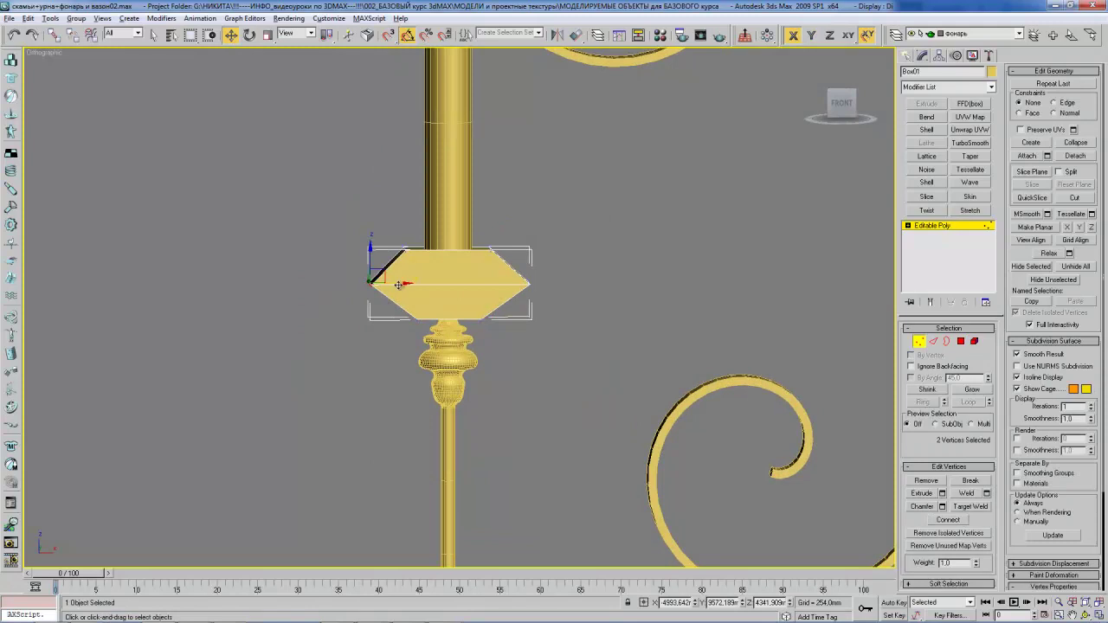
scroll(483, 308, "down", 5)
scroll(483, 309, "up", 4)
scroll(488, 315, "up", 1)
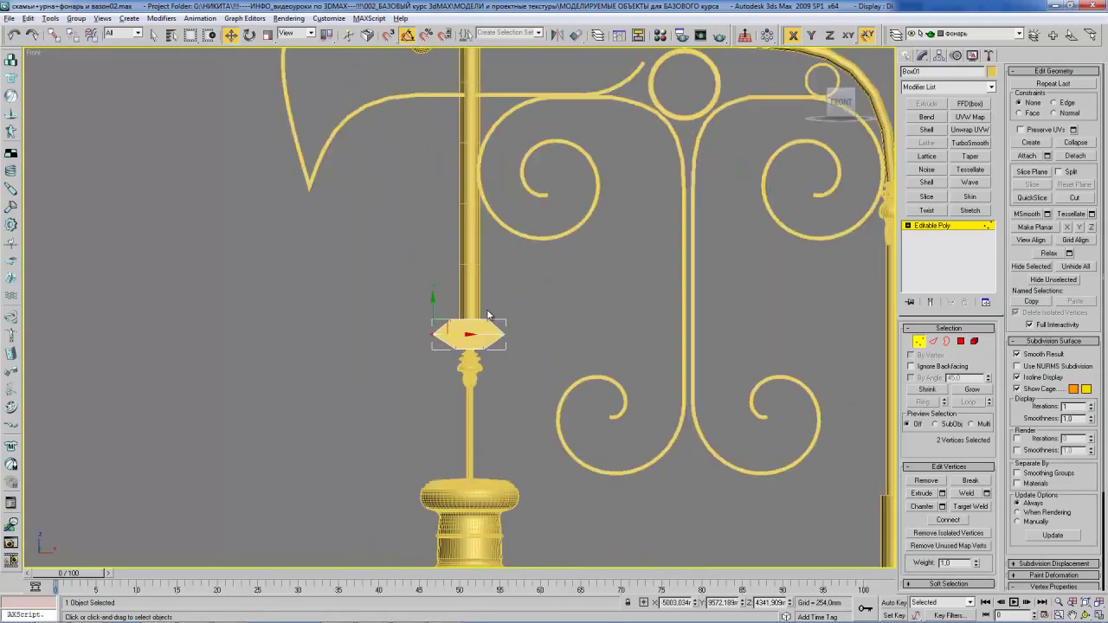
left_click(928, 227)
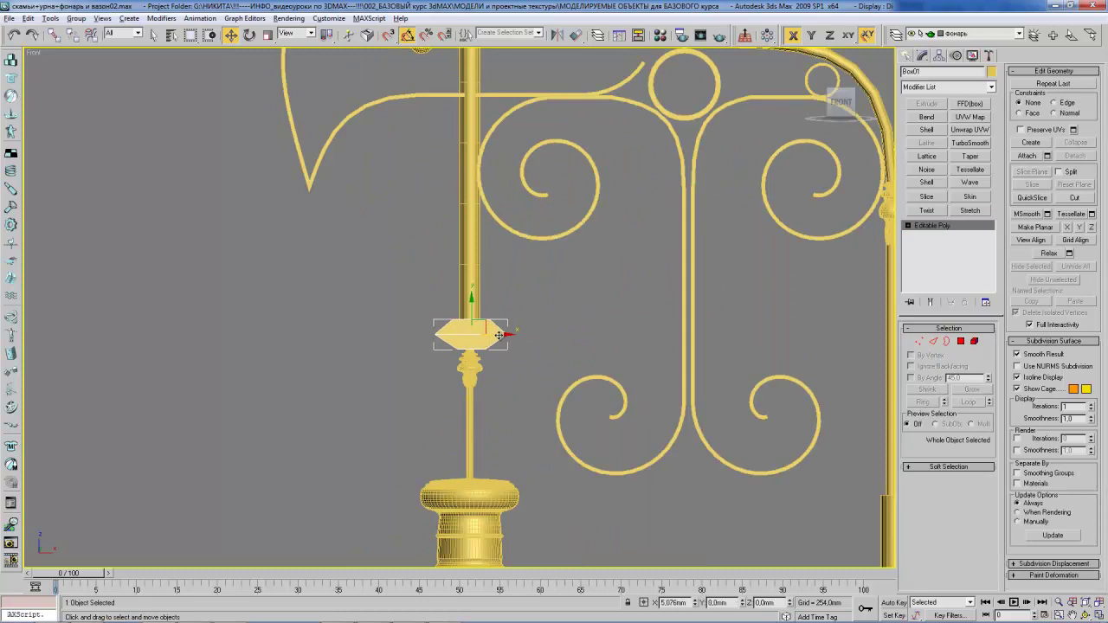
scroll(499, 334, "down", 4)
scroll(436, 267, "up", 1)
scroll(365, 236, "up", 2)
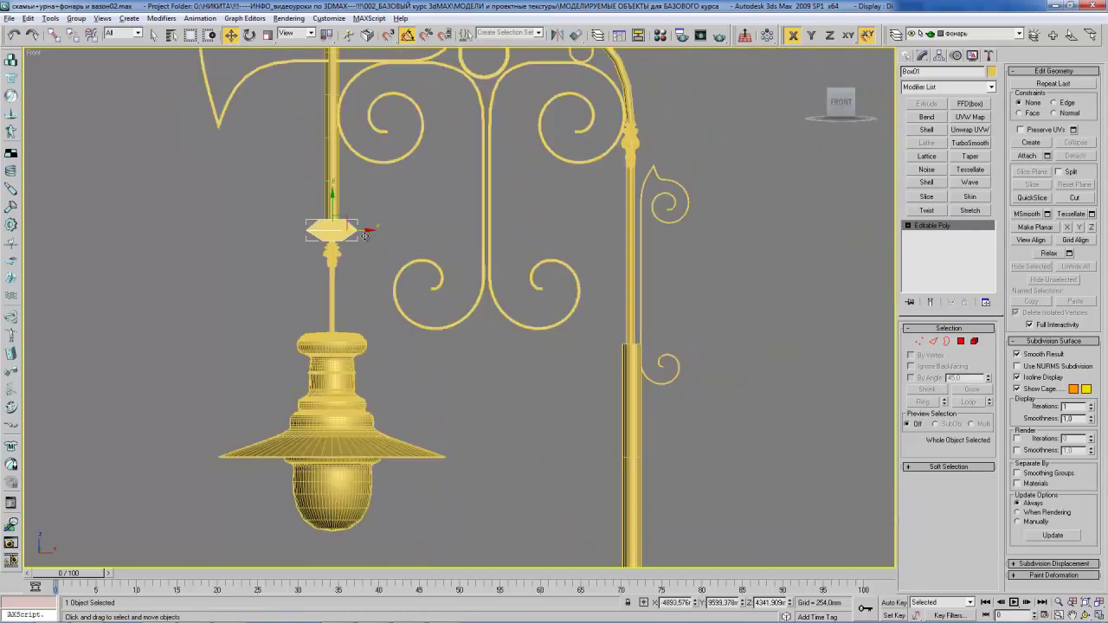
- Clone the collar onto the right post and flatten the copy's vertices into a thin ring
left_click_drag(364, 236, 663, 235, "shift")
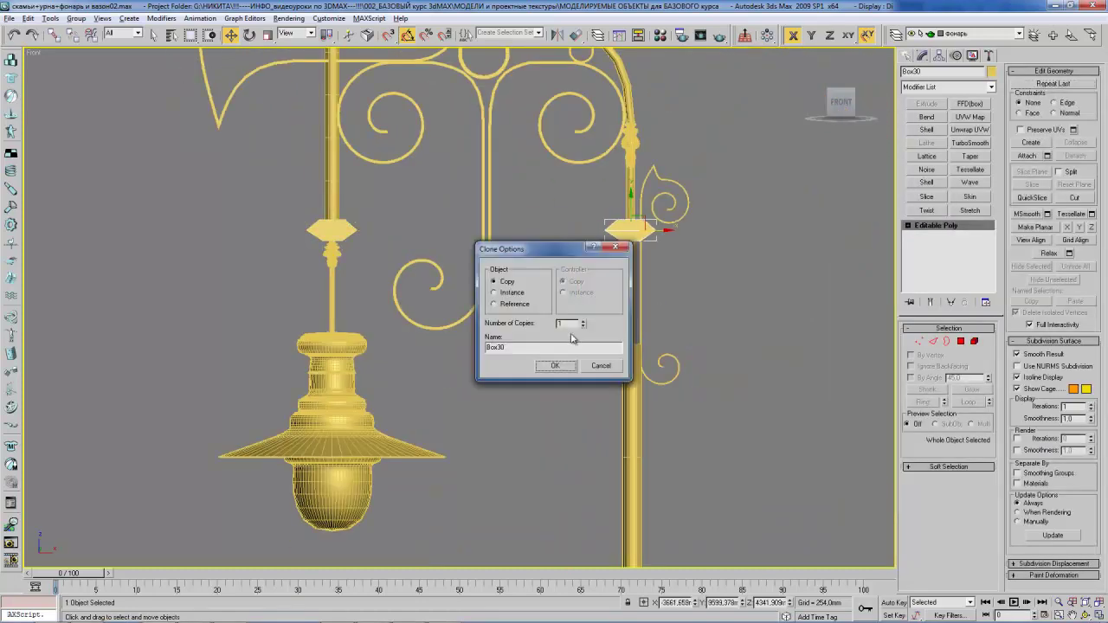
left_click(555, 366)
scroll(494, 329, "up", 2)
scroll(584, 285, "up", 1)
key("1")
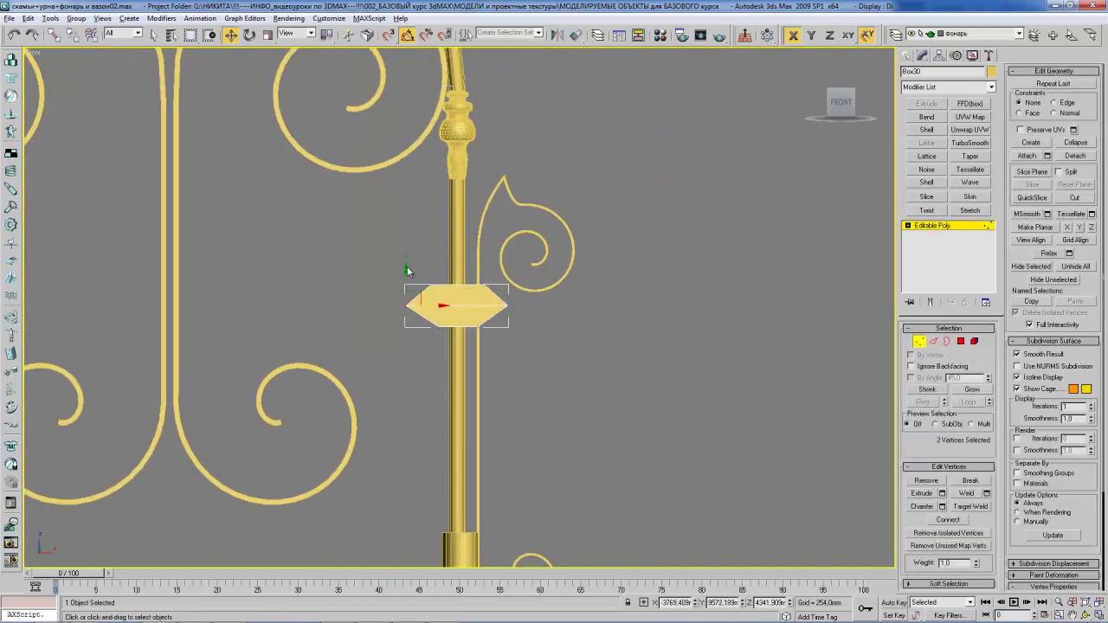
left_click(502, 303, "ctrl")
left_click_drag(457, 286, 457, 273)
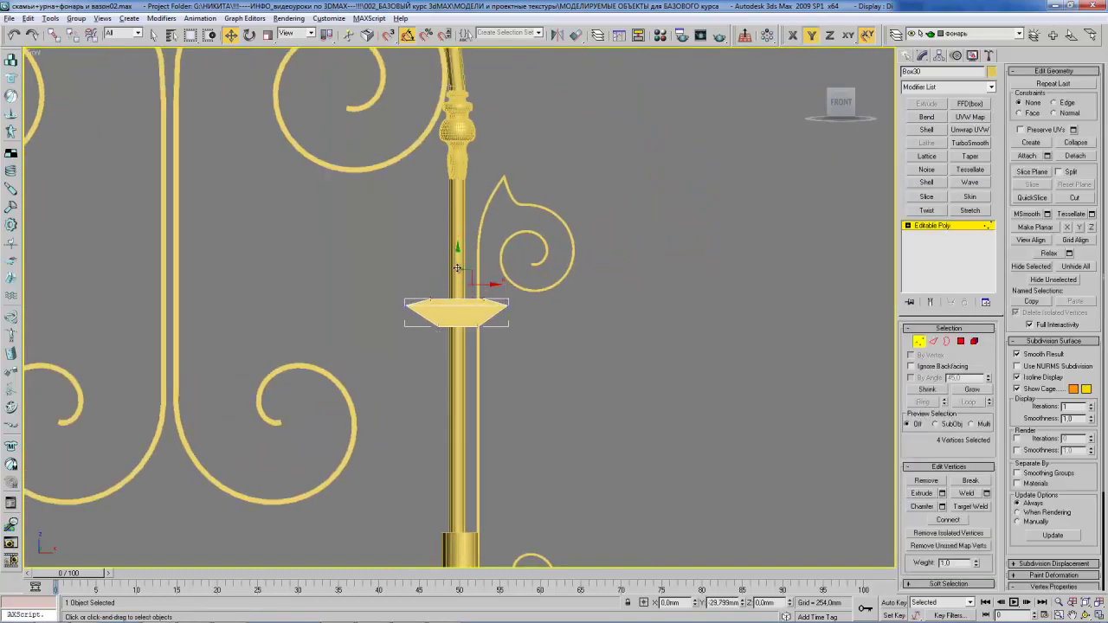
left_click_drag(457, 322, 457, 309)
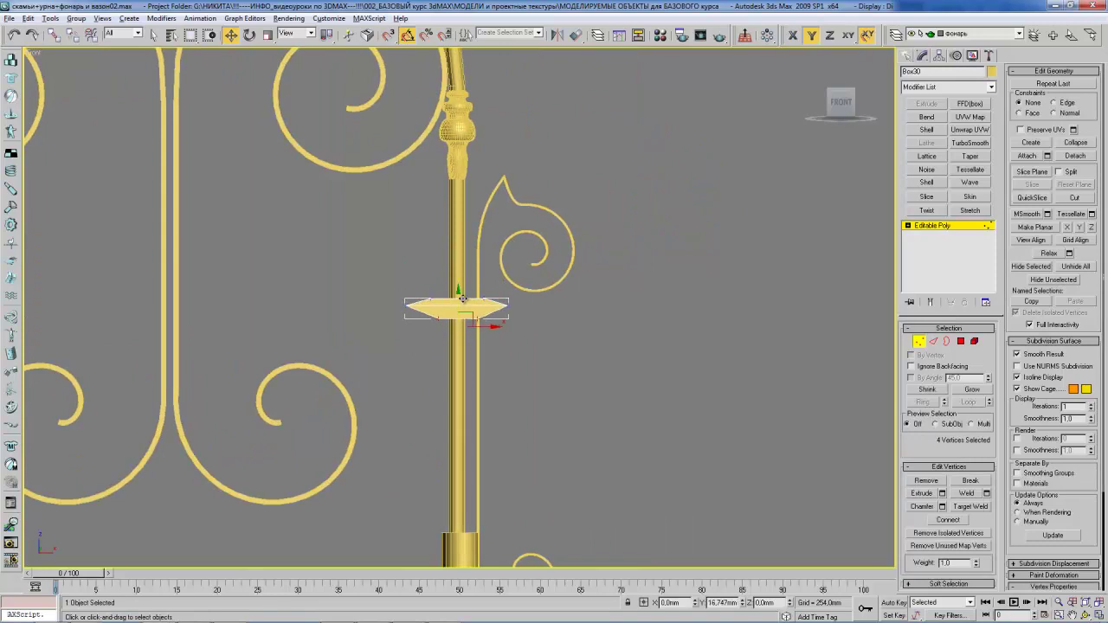
left_click(930, 226)
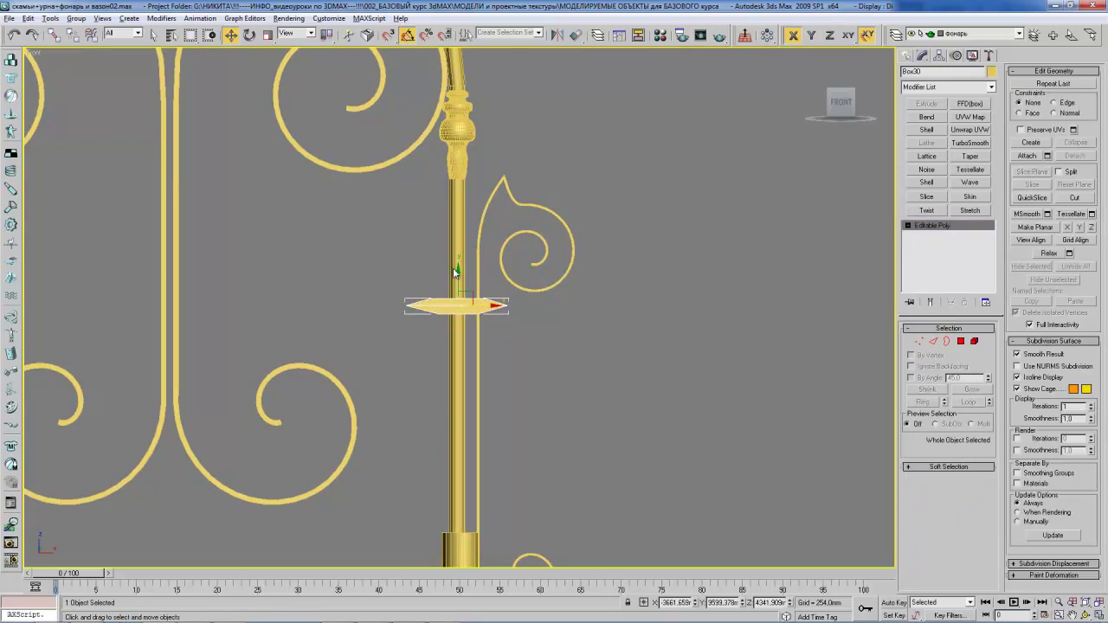
- Shift-drag a second copy of the ring just below the first
middle_click_drag(515, 295, 481, 285, "alt")
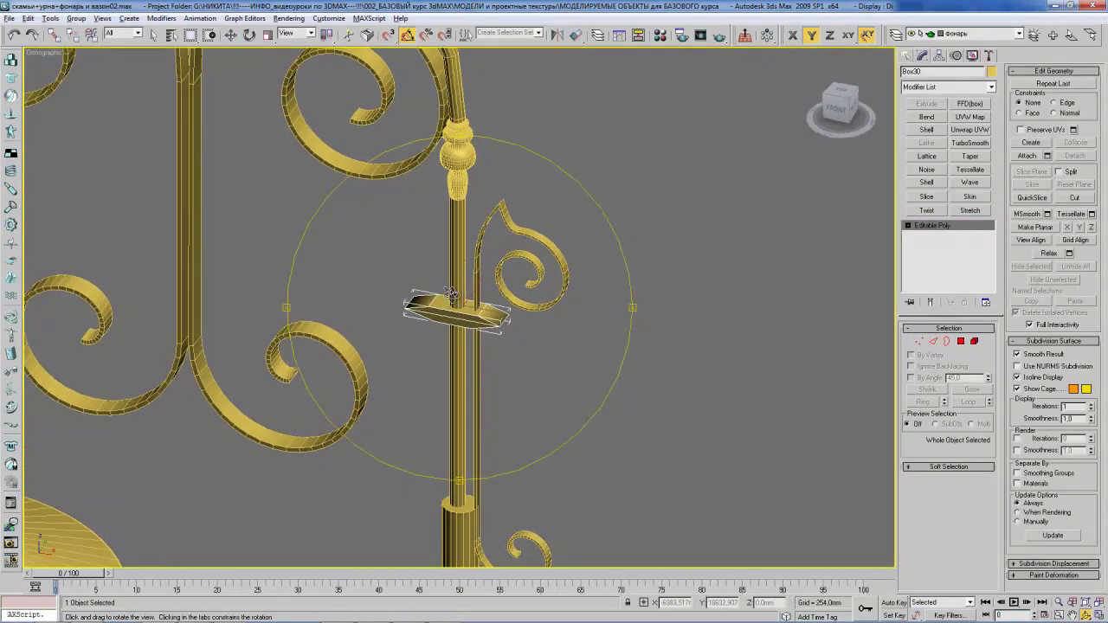
scroll(481, 286, "down", 3)
right_click(481, 285)
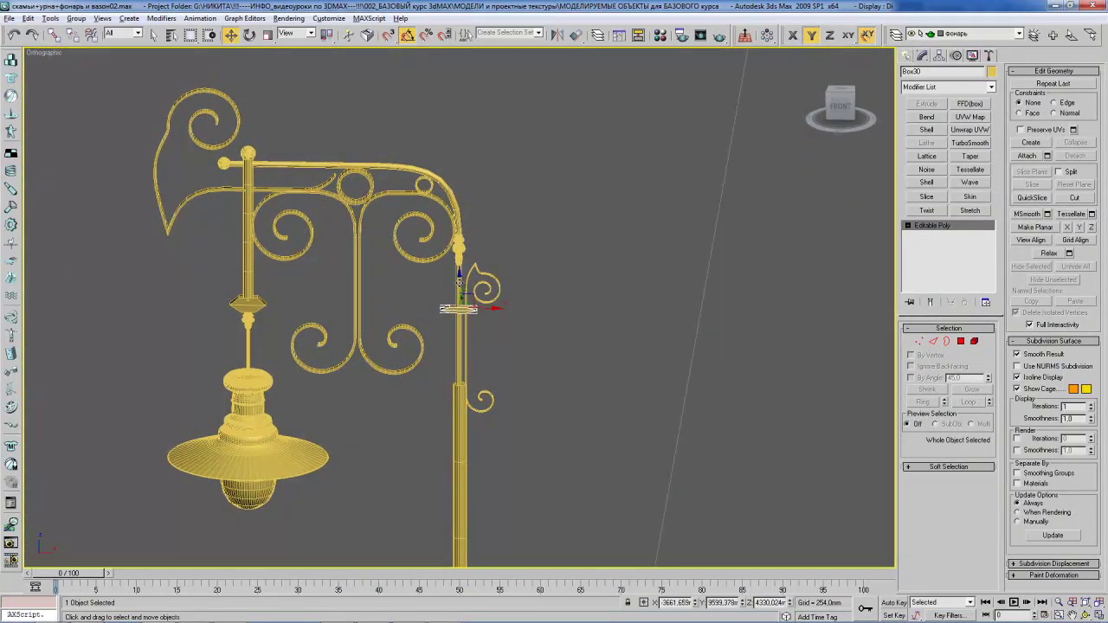
left_click_drag(459, 309, 459, 344, "shift")
left_click(561, 364)
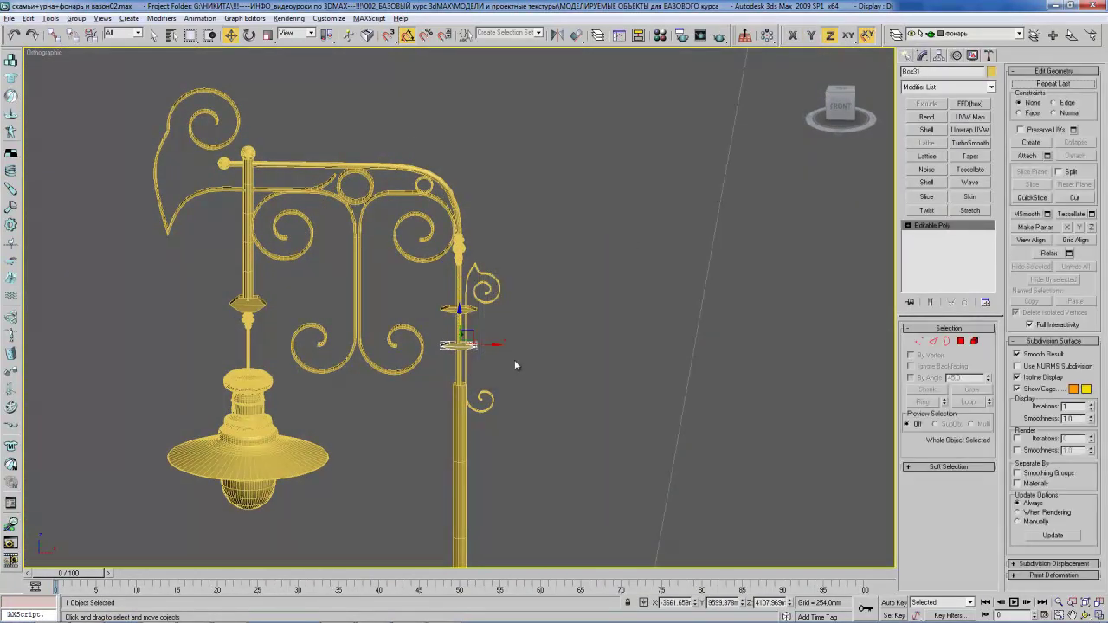
key("z")
key("f")
scroll(524, 297, "down", 3)
scroll(514, 307, "down", 2)
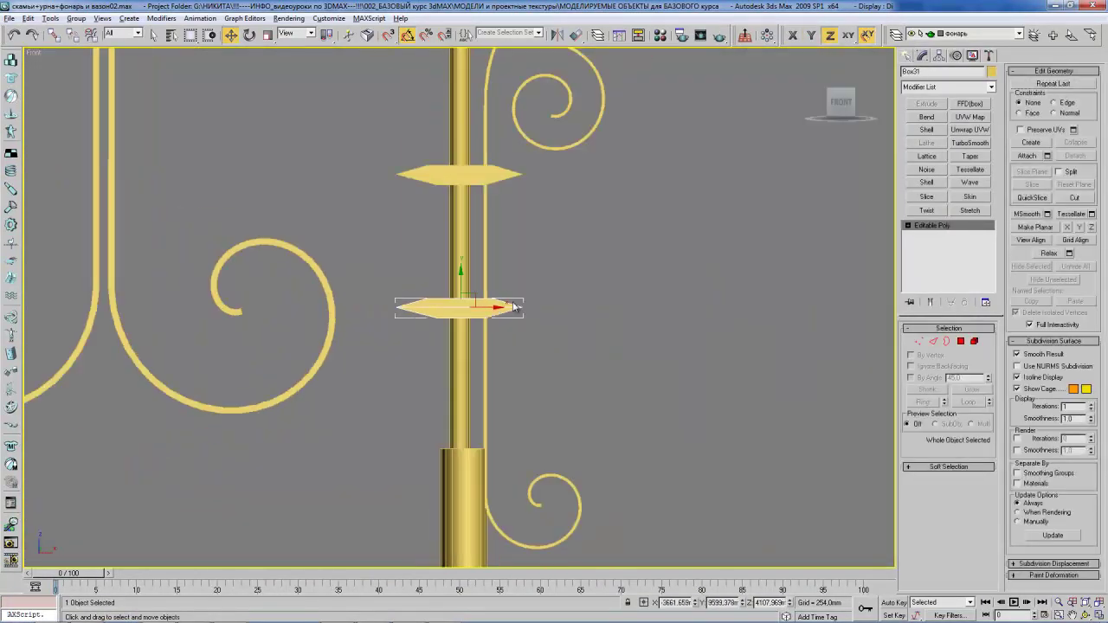
- Select both rings and move them down the post below the small curl
left_click(477, 172, "ctrl")
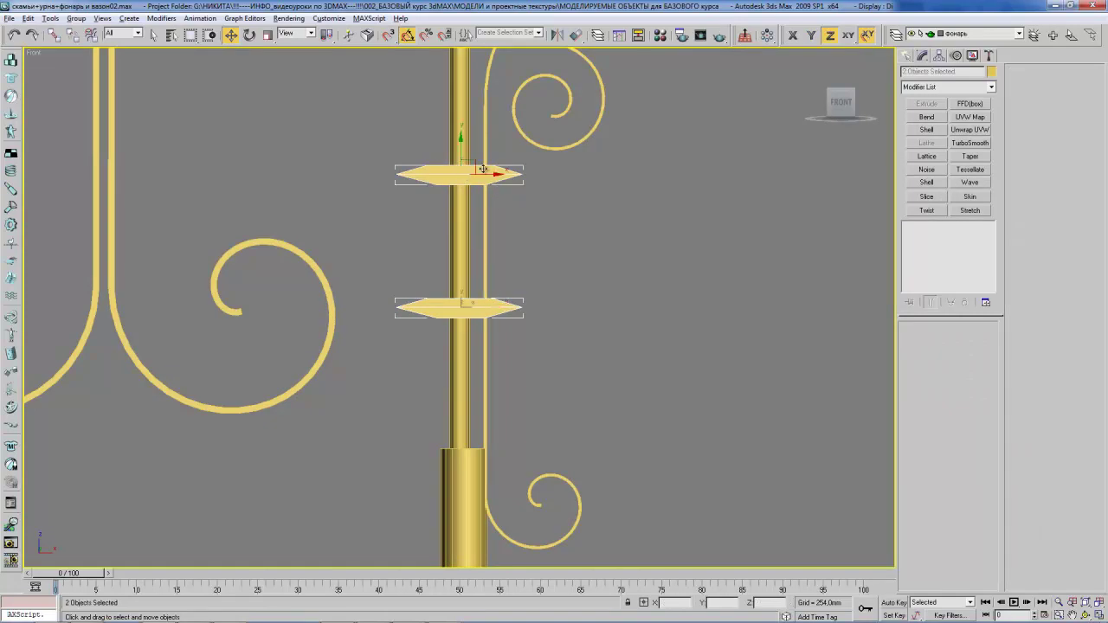
scroll(520, 260, "down", 1)
scroll(520, 277, "down", 1)
scroll(525, 269, "up", 1)
middle_click_drag(525, 270, 562, 248)
left_click_drag(559, 247, 553, 242)
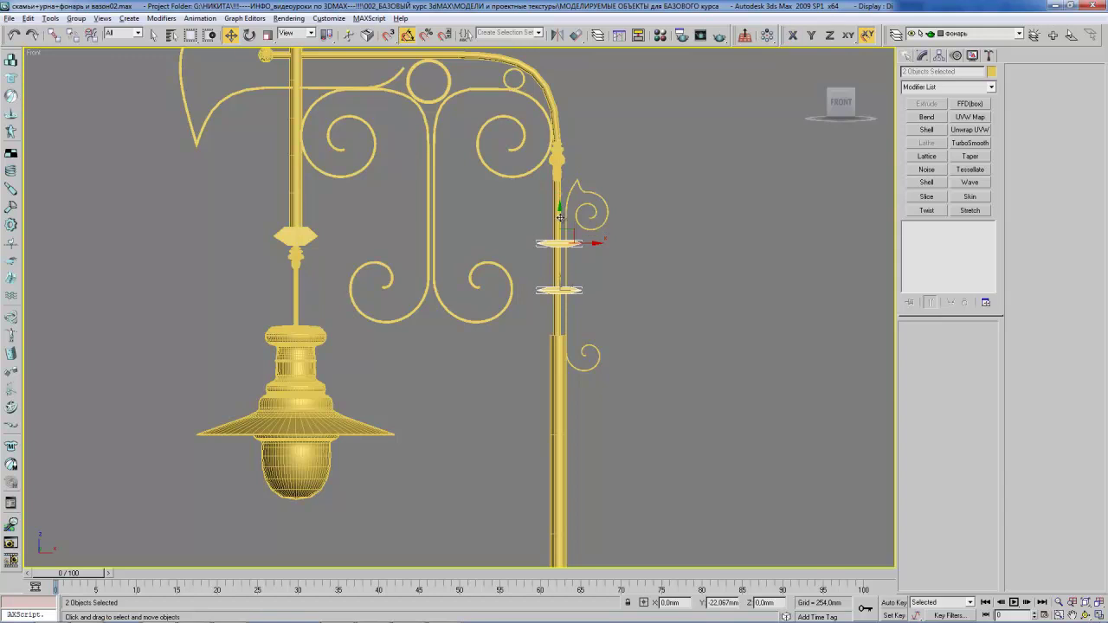
middle_click_drag(552, 241, 557, 260)
- Clear the selection and pan the Front view around the right post
scroll(498, 256, "down", 3)
scroll(515, 262, "down", 2)
scroll(497, 265, "up", 1)
scroll(472, 238, "up", 3)
middle_click_drag(460, 218, 463, 297)
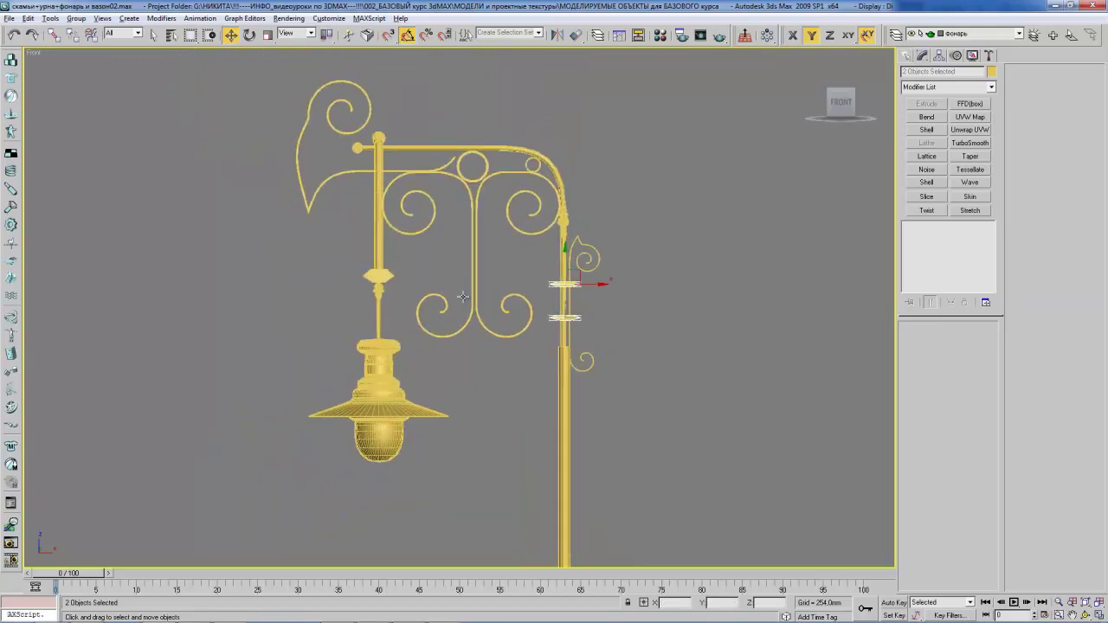
middle_click_drag(453, 240, 452, 229)
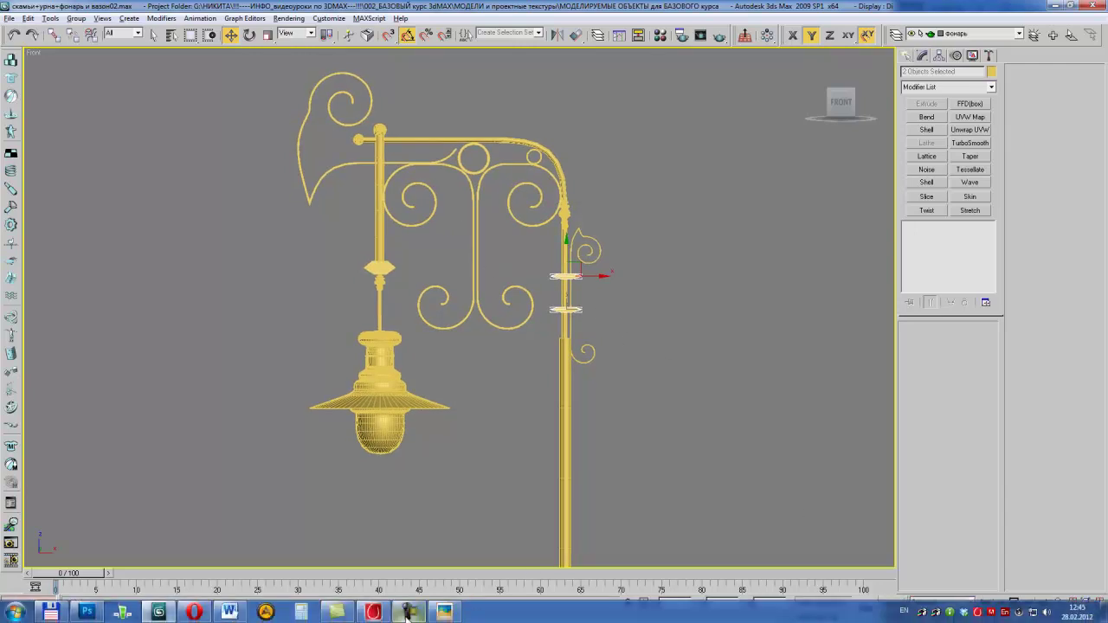
left_click(407, 613)
left_click(611, 379)
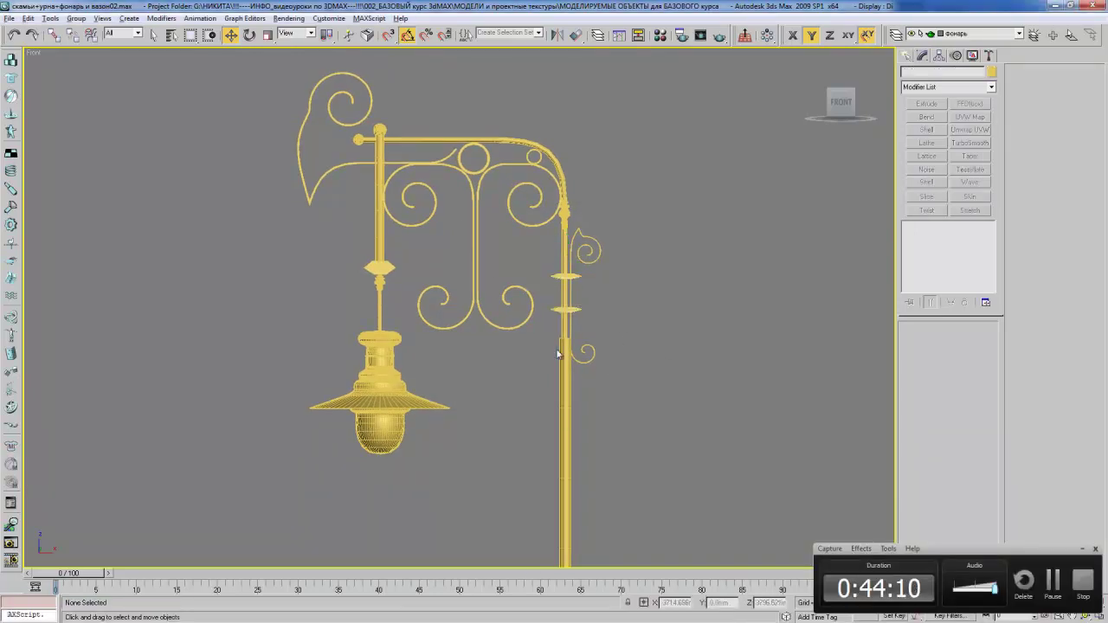
left_click(1082, 551)
- Shift-drag the lathed vase-shaped piece to clone a copy lower down the post
middle_click_drag(428, 275, 439, 258)
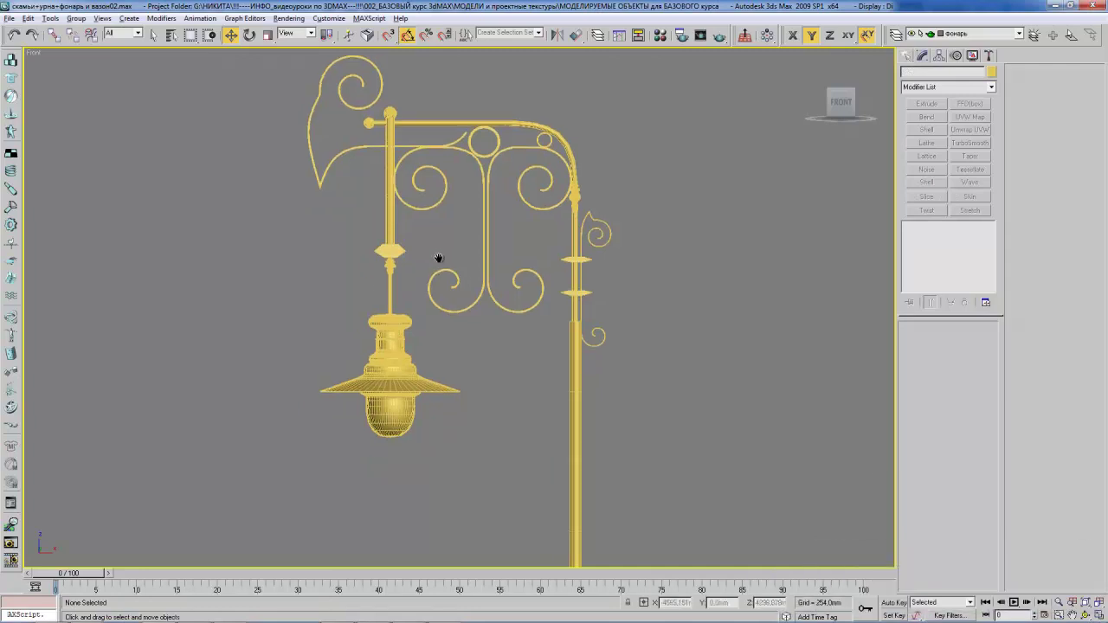
middle_click_drag(532, 313, 537, 295)
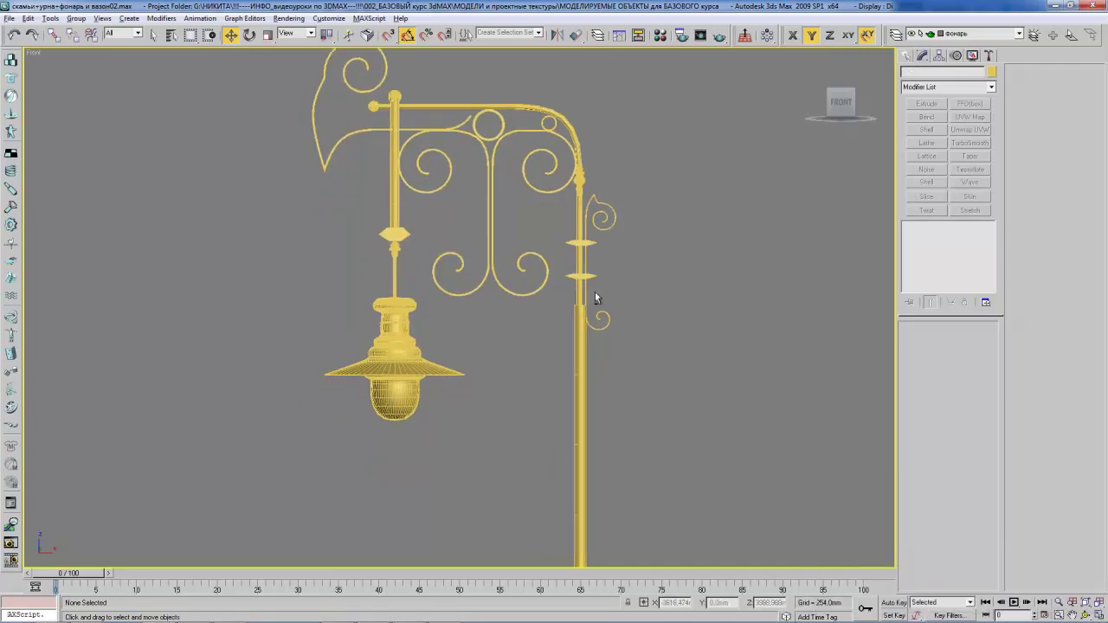
key("alt+Tab")
key("alt+Tab")
middle_click_drag(599, 345, 557, 263)
key("alt+Tab")
key("alt+Tab")
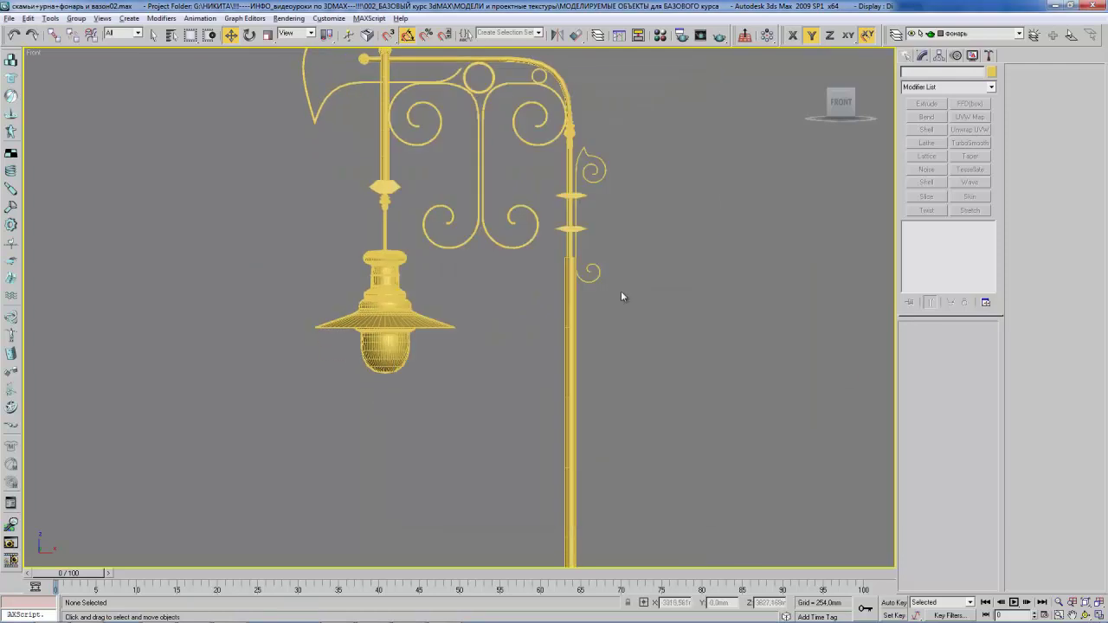
middle_click_drag(621, 291, 562, 317)
left_click(526, 178)
left_click_drag(528, 149, 527, 273, "shift")
left_click(556, 366)
- Centre the copy on the upright post with Align and squash it vertically to about 65%
key("alt+a")
left_click(527, 346)
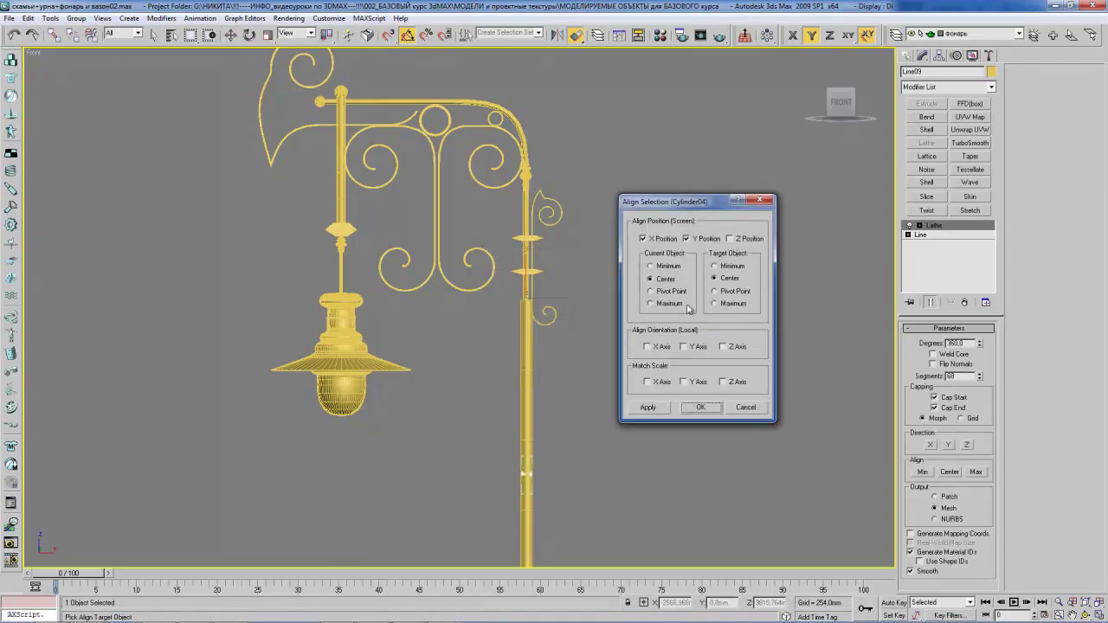
left_click(699, 407)
key("r")
key("ctrl+e")
left_click_drag(563, 297, 526, 284)
key("w")
key("z")
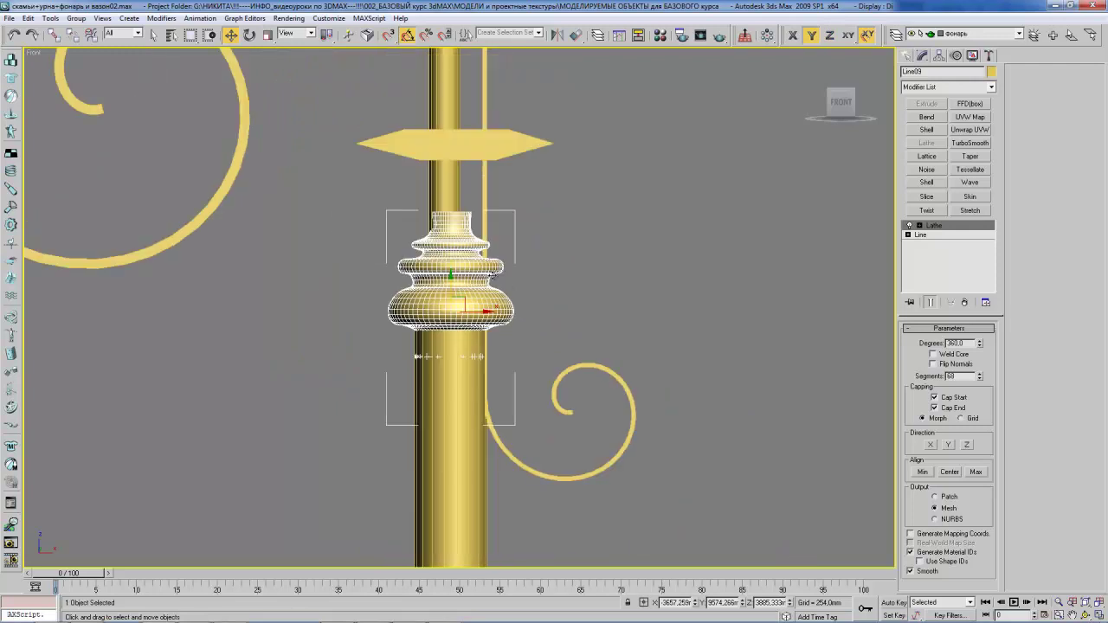
- Nudge the curved arm running up the post slightly sideways
middle_click_drag(489, 273, 498, 300, "alt")
scroll(487, 271, "down", 5)
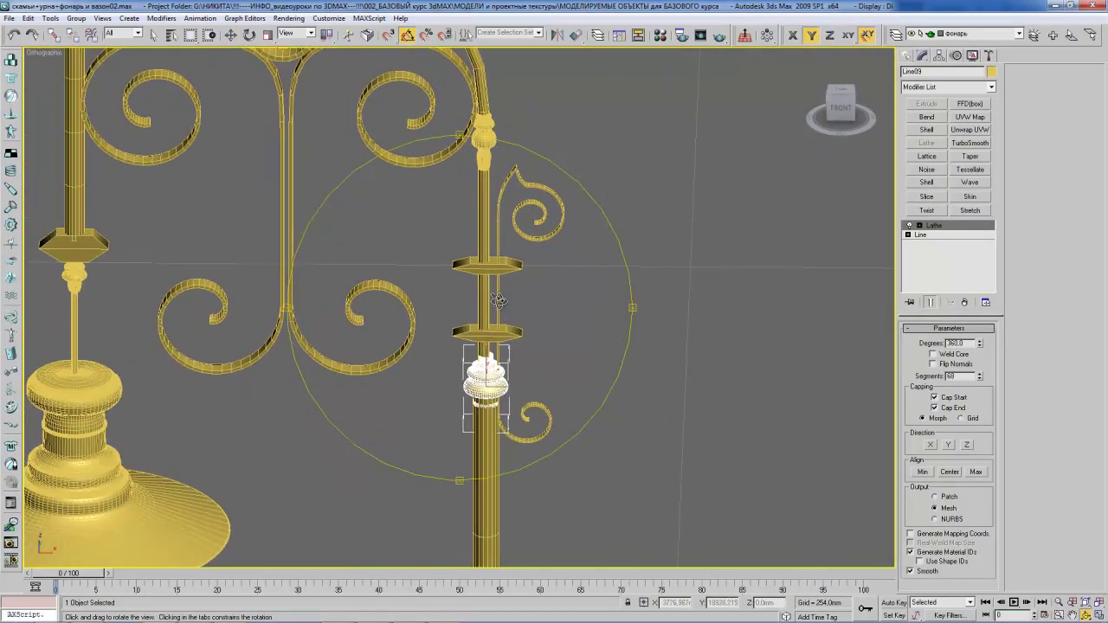
left_click(494, 310)
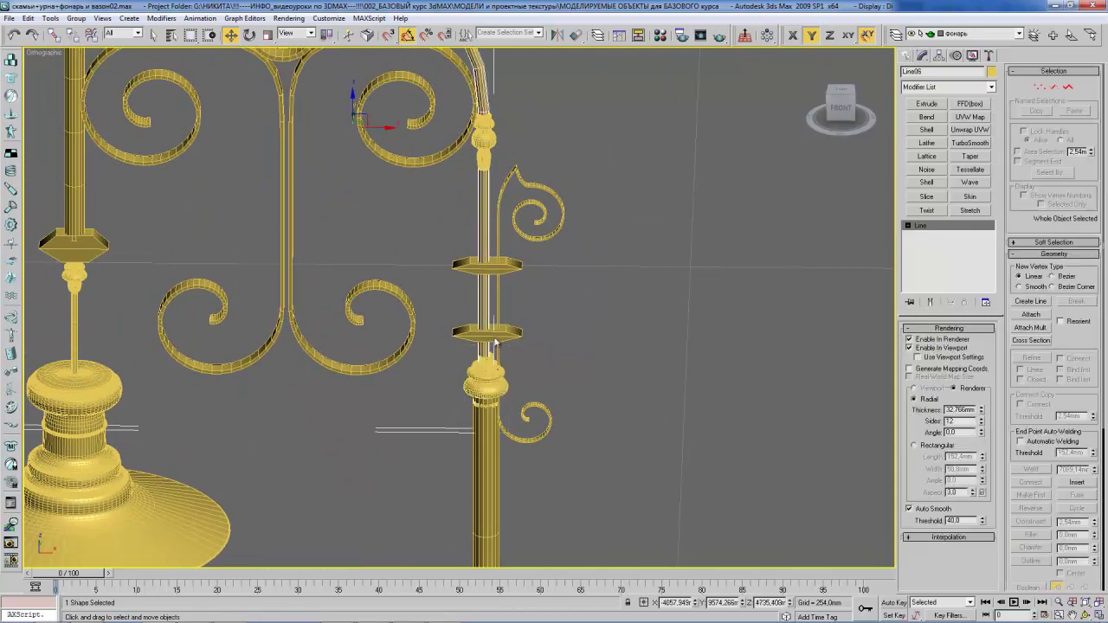
middle_click_drag(495, 344, 551, 319)
scroll(515, 368, "down", 2)
scroll(499, 289, "down", 2)
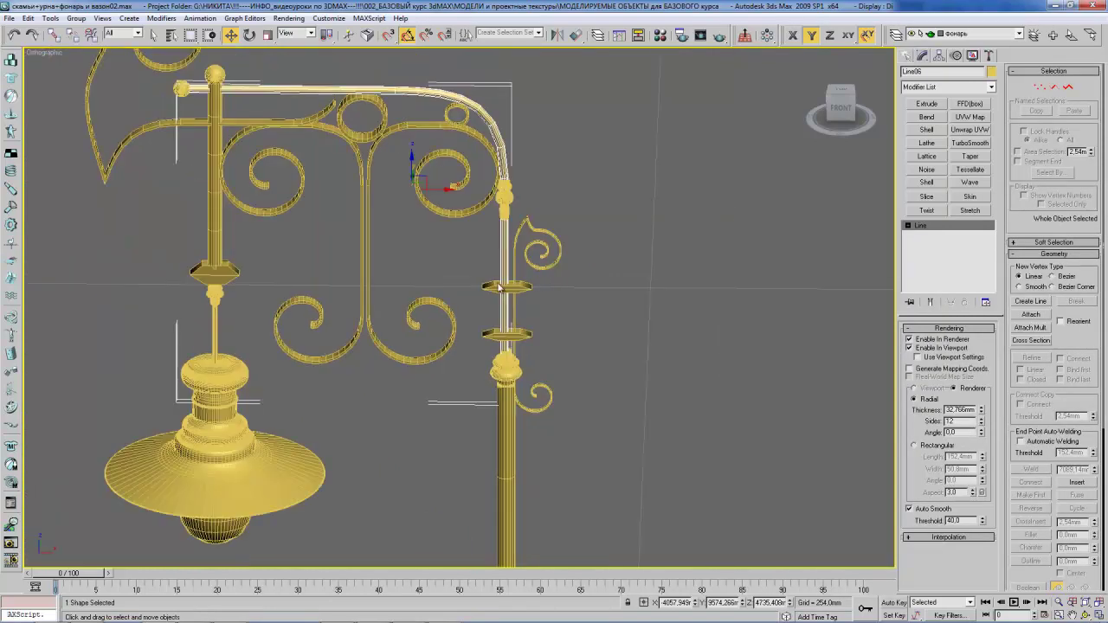
left_click_drag(441, 188, 442, 188)
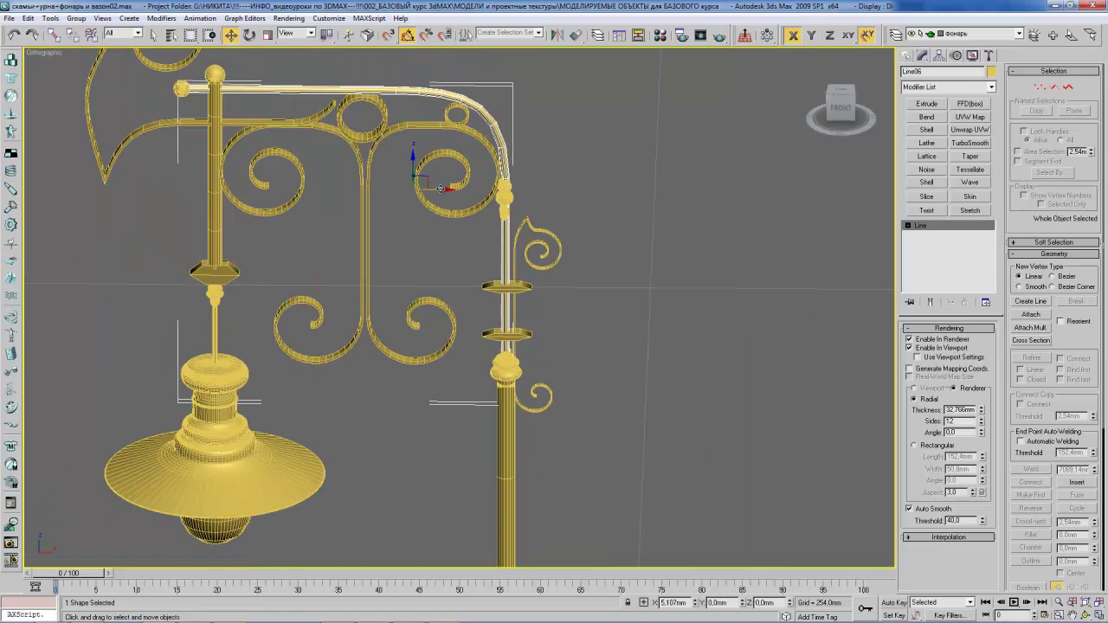
scroll(537, 247, "up", 4)
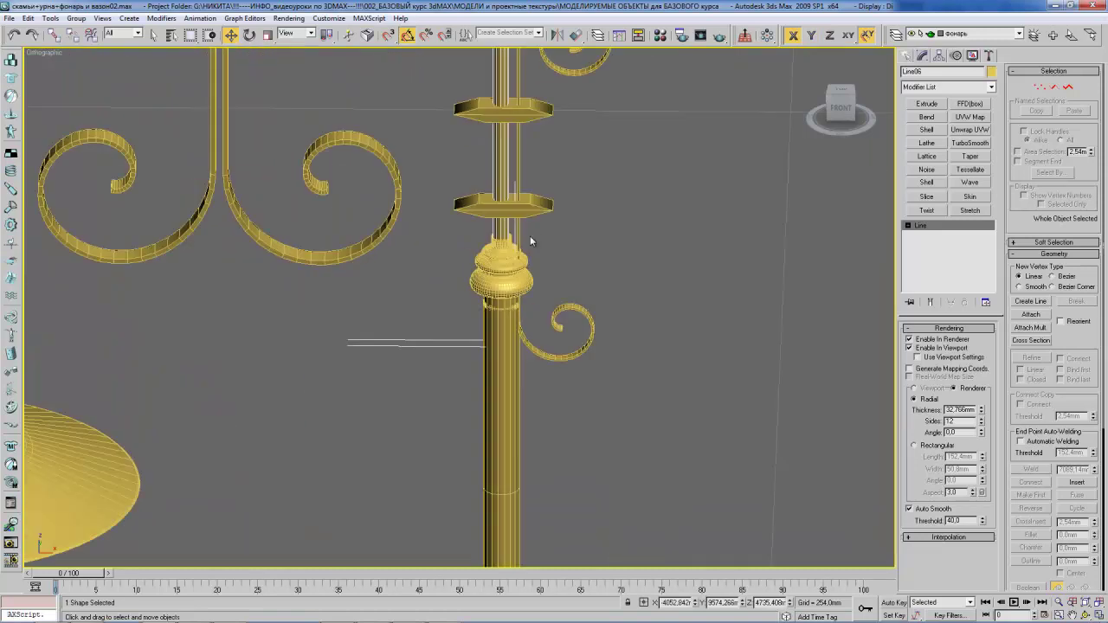
scroll(528, 243, "up", 3)
- Shrink the small turned copy uniformly on the post
left_click(528, 247)
key("r")
left_click_drag(523, 270, 522, 290)
key("w")
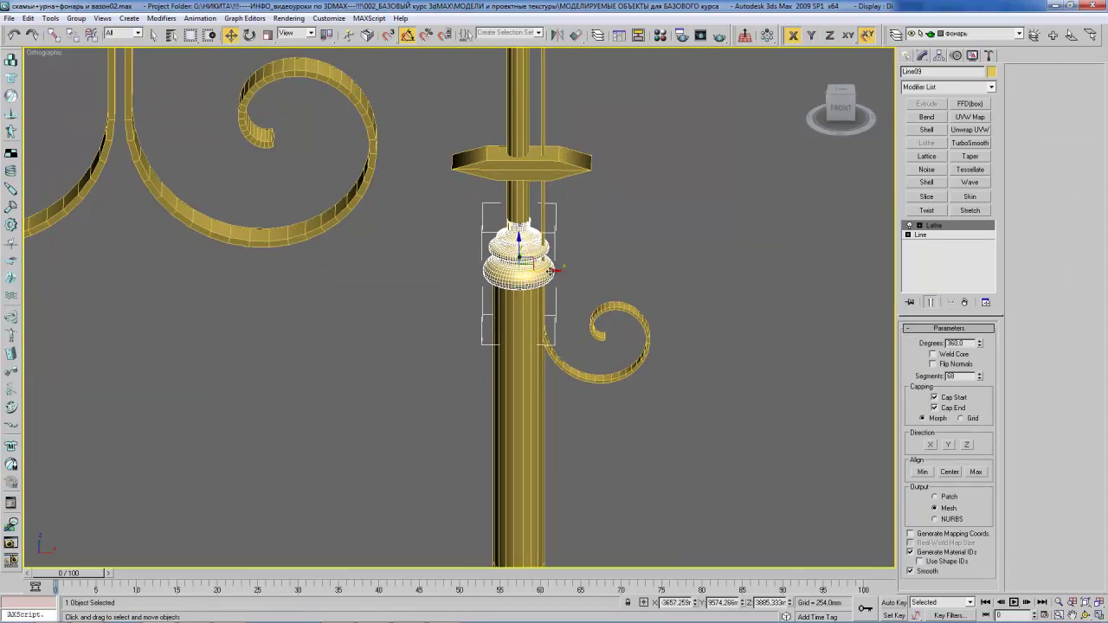
middle_click_drag(496, 205, 496, 205, "alt")
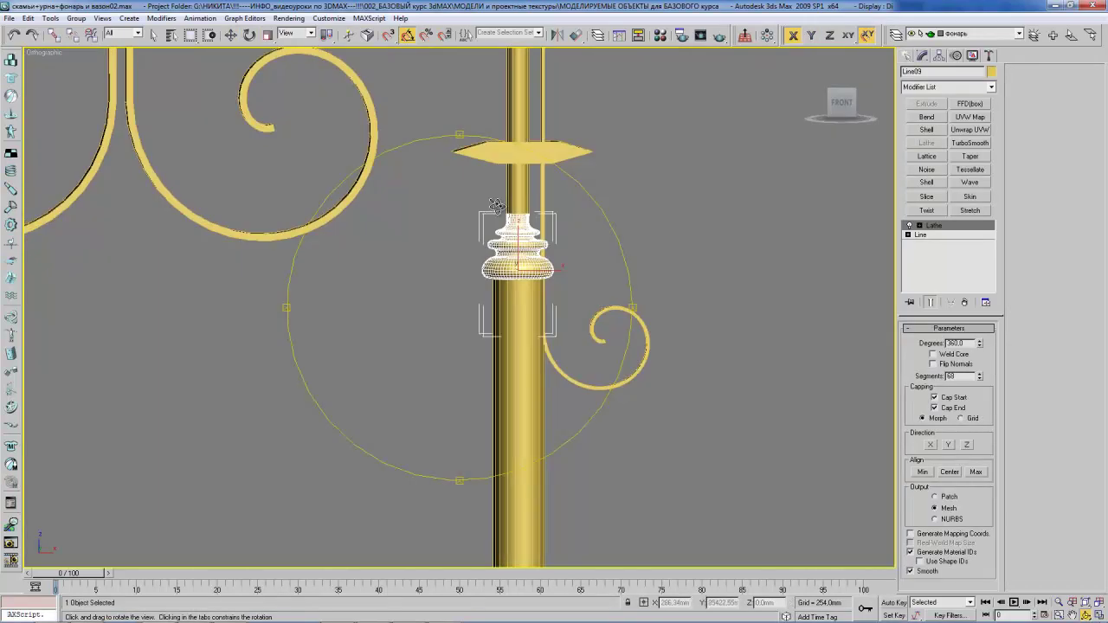
scroll(496, 205, "down", 2)
middle_click_drag(496, 264, 493, 259, "alt")
scroll(492, 251, "down", 3)
scroll(488, 236, "down", 2)
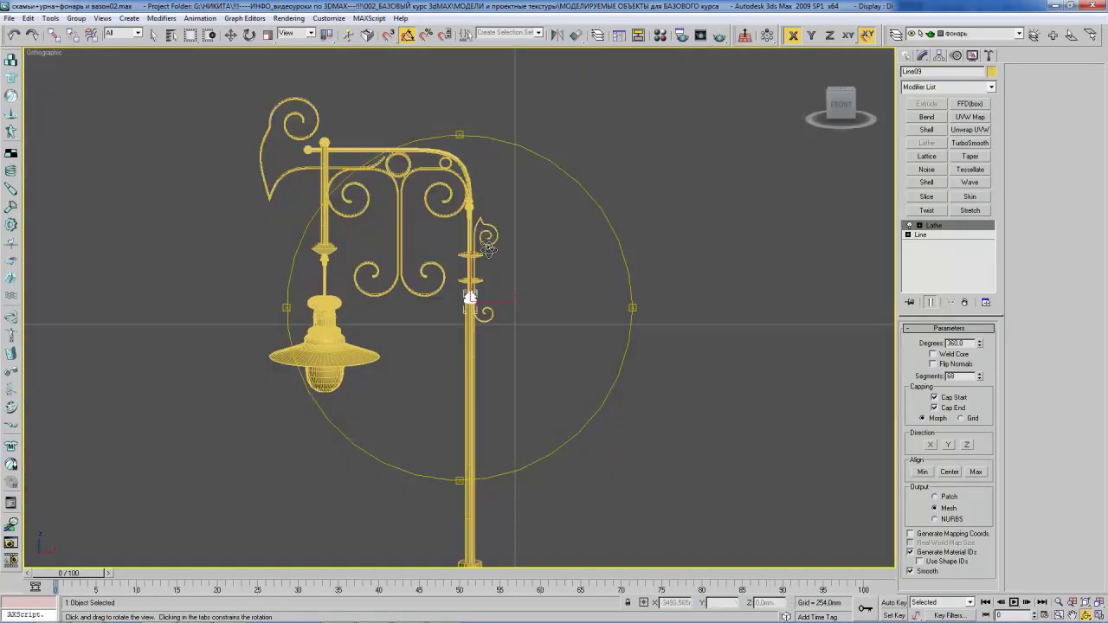
scroll(488, 249, "up", 5)
- Select Line in the turned piece's modifier stack and switch to the front view
left_click_drag(528, 248, 862, 275)
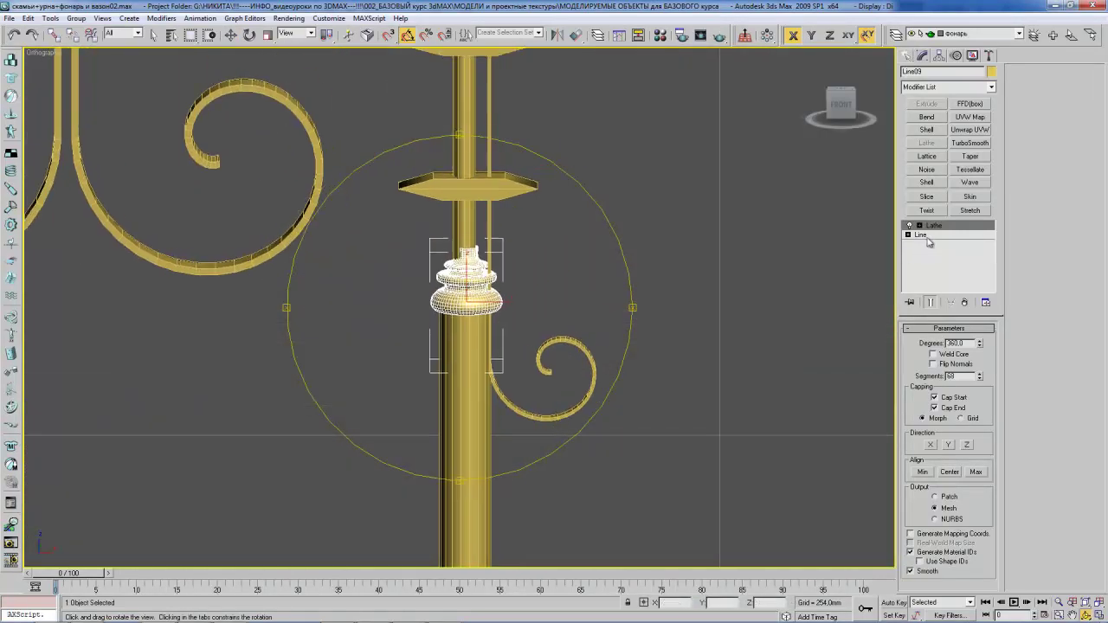
left_click(921, 235)
key("f")
scroll(593, 255, "up", 4)
scroll(485, 277, "up", 3)
- Select the profile's top vertex in wireframe vertex mode, then return to the Lathe result
key("1")
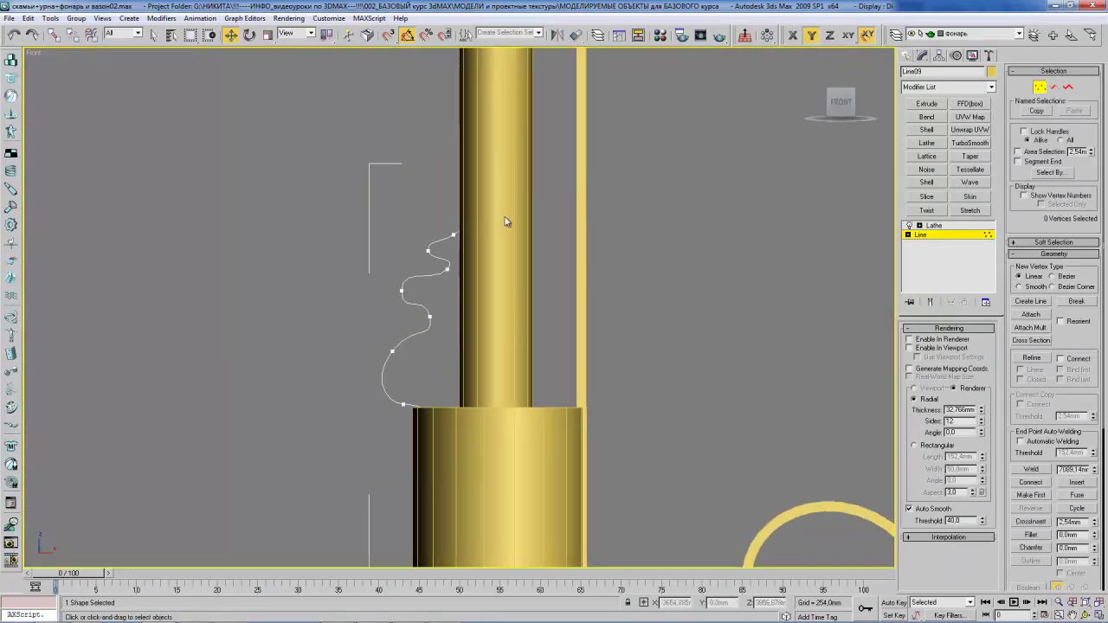
key("F3")
left_click(467, 184)
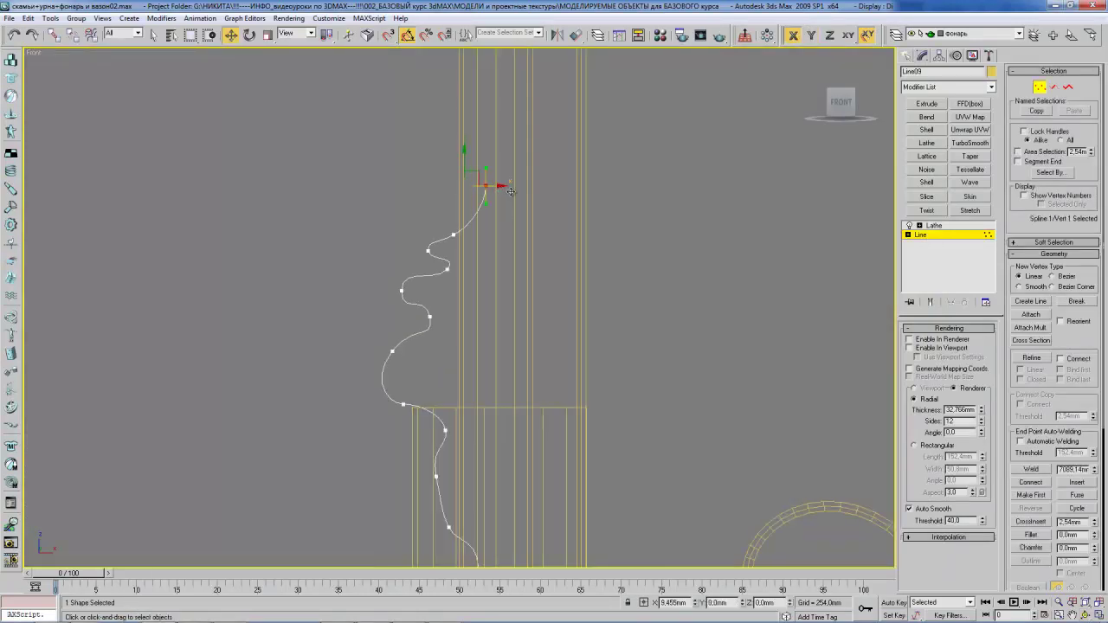
middle_click_drag(466, 492, 451, 291)
scroll(472, 346, "down", 2)
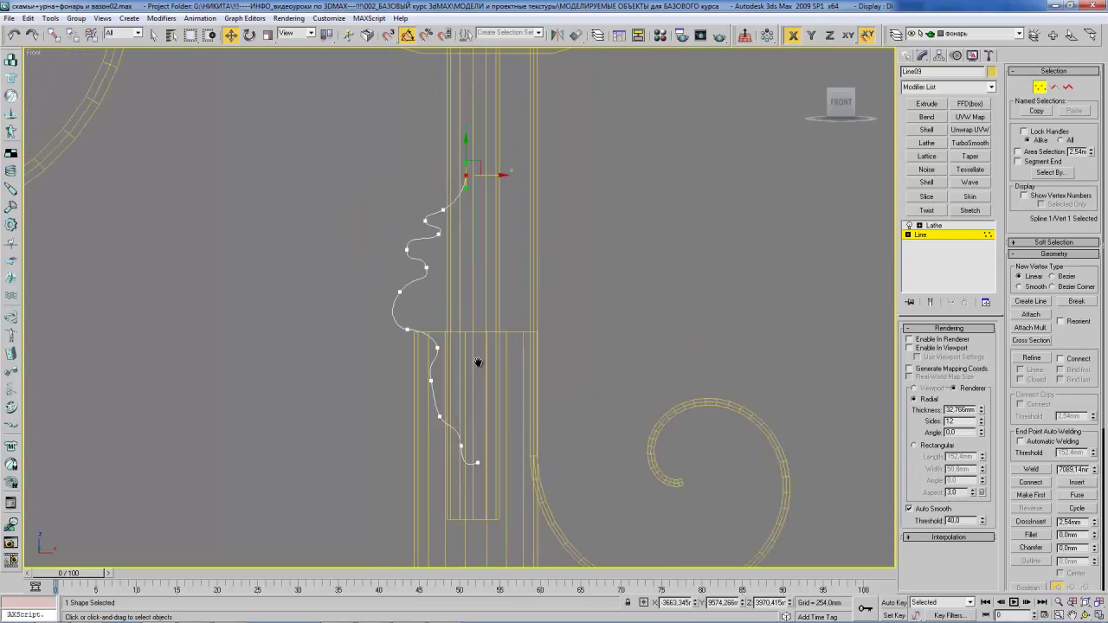
left_click(933, 225)
scroll(615, 253, "down", 2)
scroll(638, 257, "down", 2)
- Enlarge the turned piece uniformly and nudge it slightly sideways
key("r")
left_click_drag(492, 336, 498, 320)
key("w")
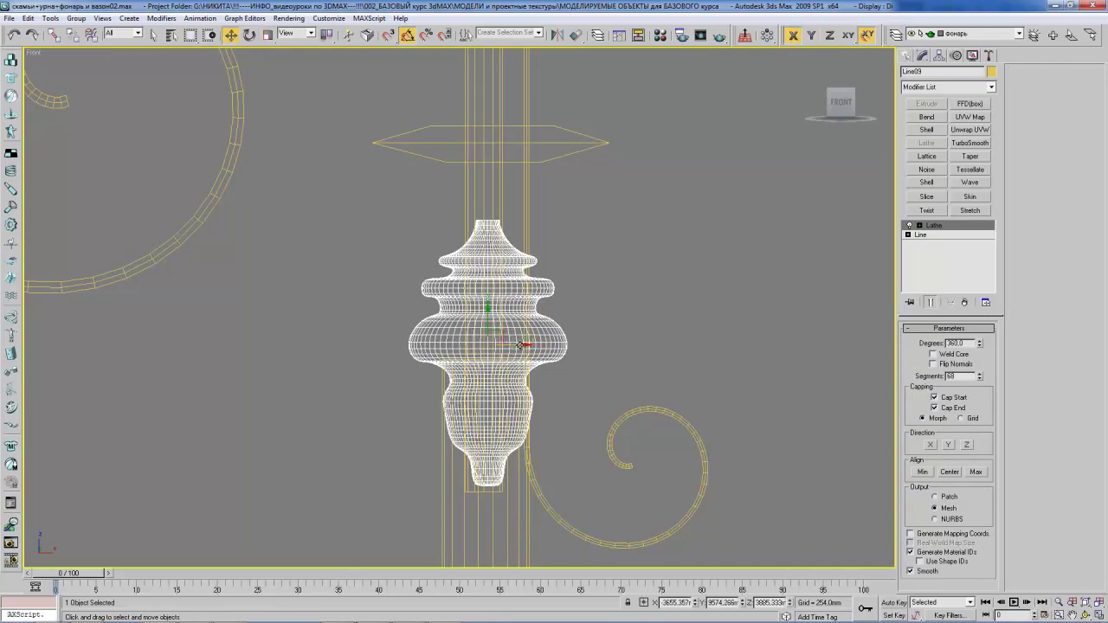
mouse_move(482, 304)
middle_mouse_down("alt")
mouse_move(474, 294)
mouse_move(494, 322)
middle_mouse_up("alt")
scroll(498, 327, "down", 3)
scroll(501, 329, "down", 1)
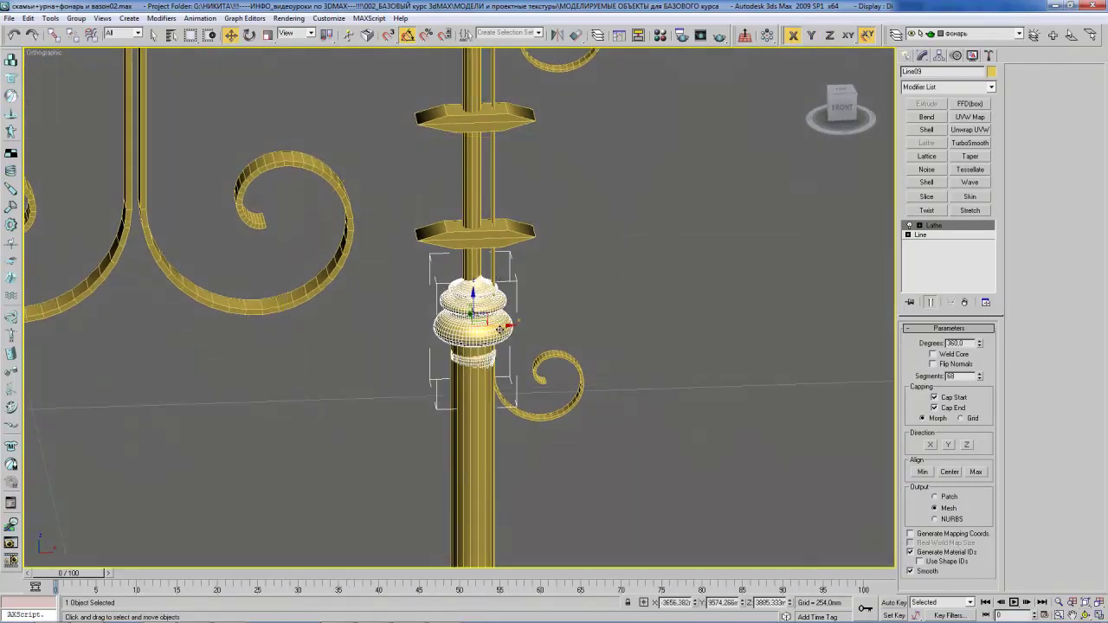
left_click_drag(505, 325, 506, 325)
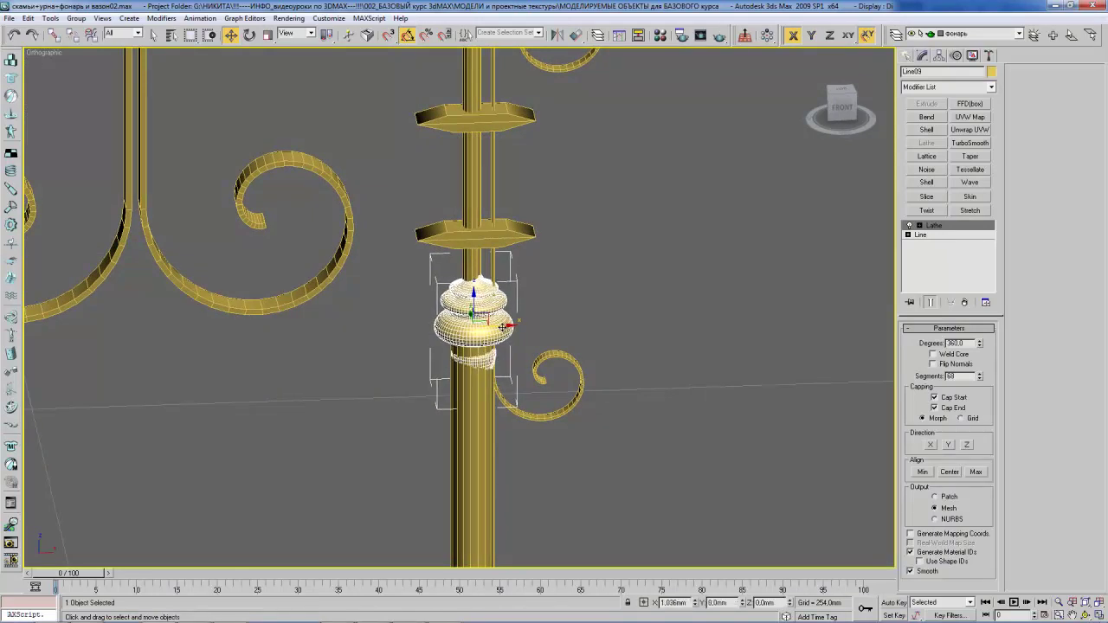
- Push a profile vertex outward and delete the lower profile vertices, then return to Lathe
left_click(920, 234)
scroll(522, 325, "up", 5)
key("1")
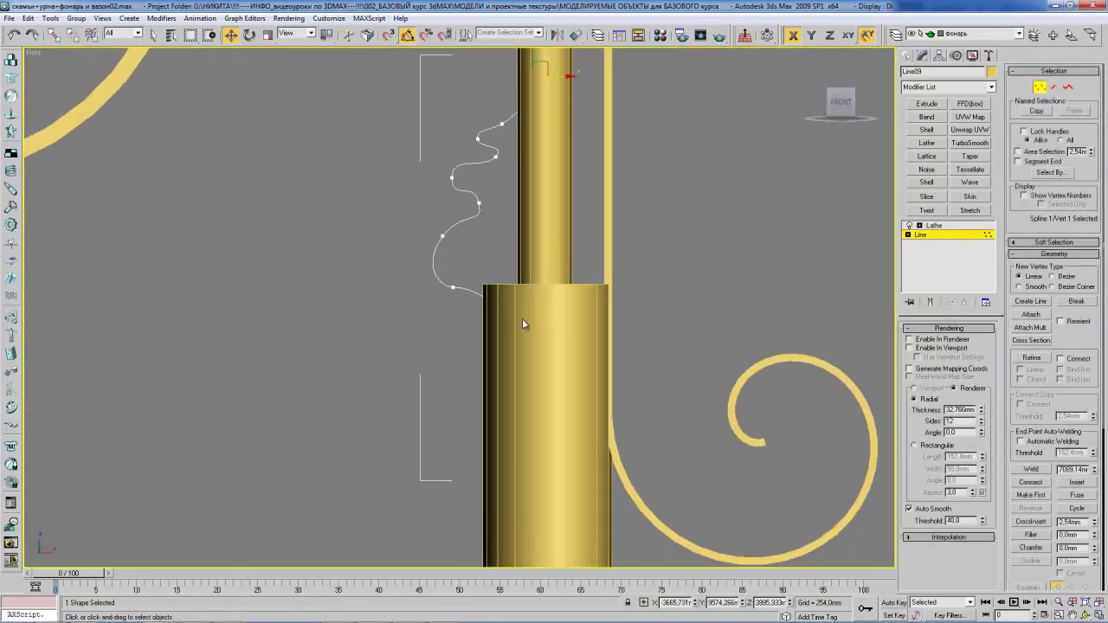
key("F3")
left_click_drag(499, 379, 542, 356)
left_click_drag(573, 497, 569, 491)
key("Delete")
left_click(935, 226)
left_click(934, 226)
- Lower the reshaped turned piece on the post in shaded view
scroll(528, 285, "down", 1)
key("F3")
scroll(528, 286, "up", 3)
middle_click_drag(528, 259, 534, 250, "alt")
scroll(534, 251, "down", 2)
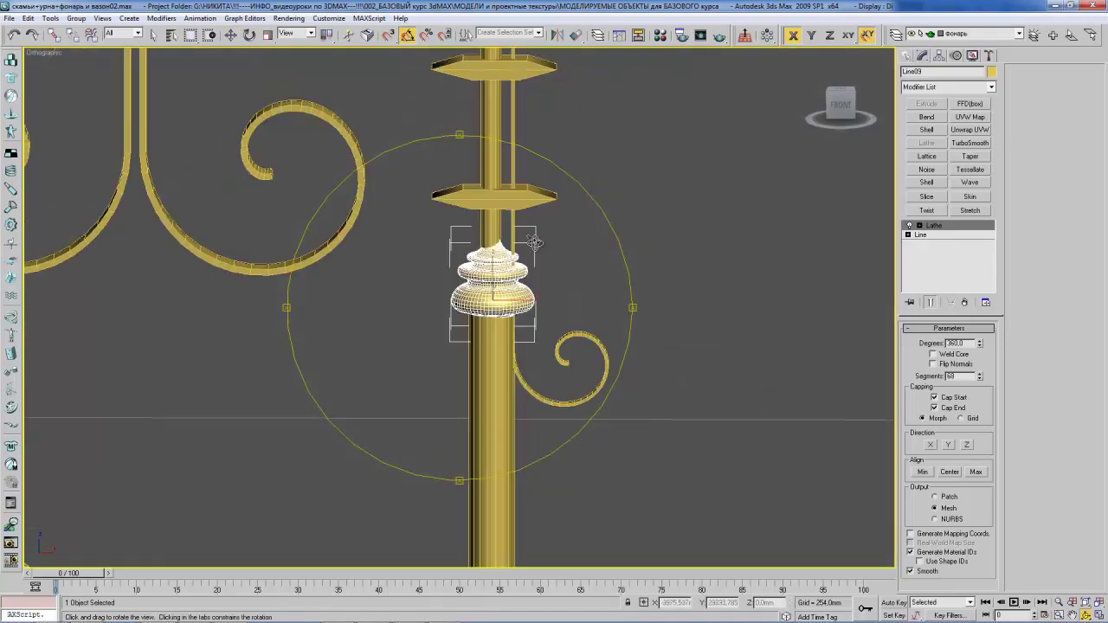
scroll(526, 230, "down", 2)
scroll(498, 262, "up", 1)
scroll(498, 262, "up", 3)
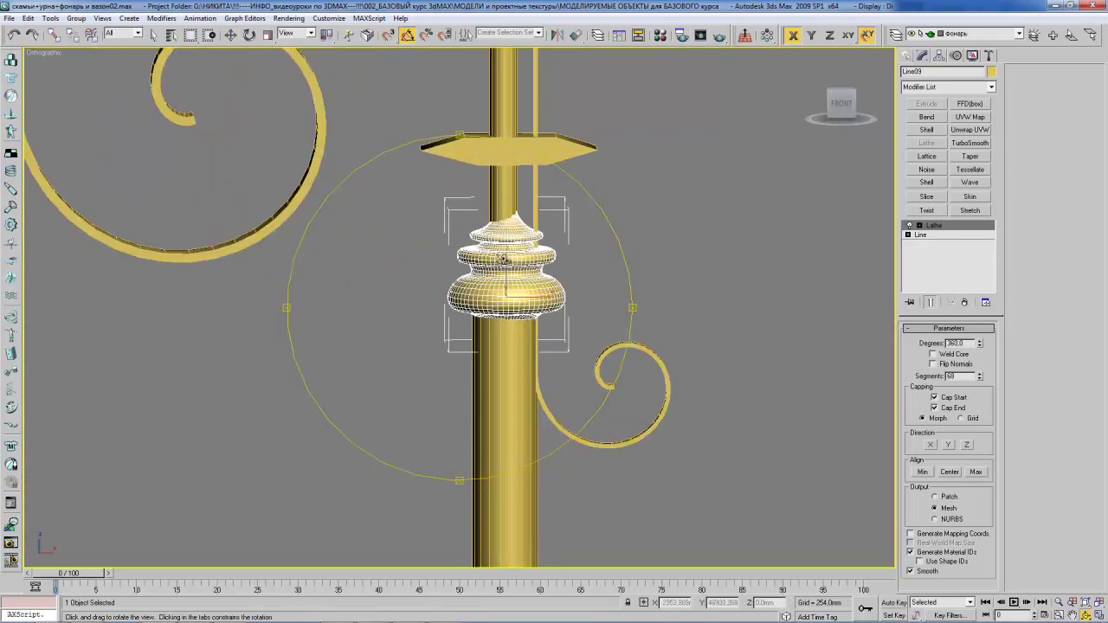
key("w")
mouse_move(508, 294)
left_mouse_down()
mouse_move(505, 370)
mouse_move(496, 319)
left_mouse_up()
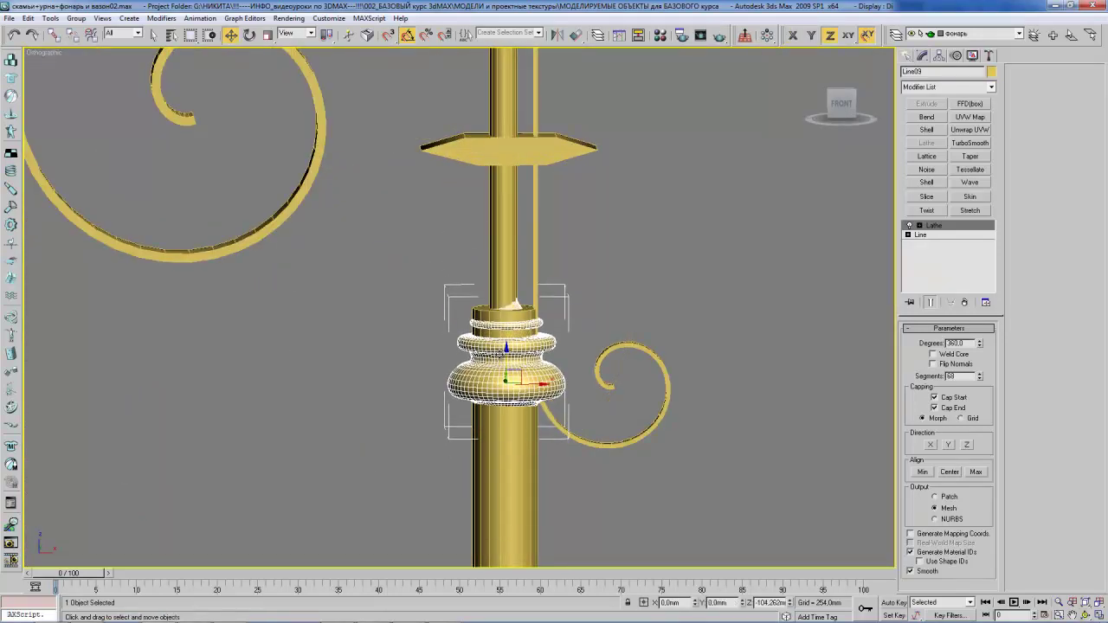
- Mirror the turned piece vertically and raise it up the post
left_click(561, 37)
left_click(531, 272)
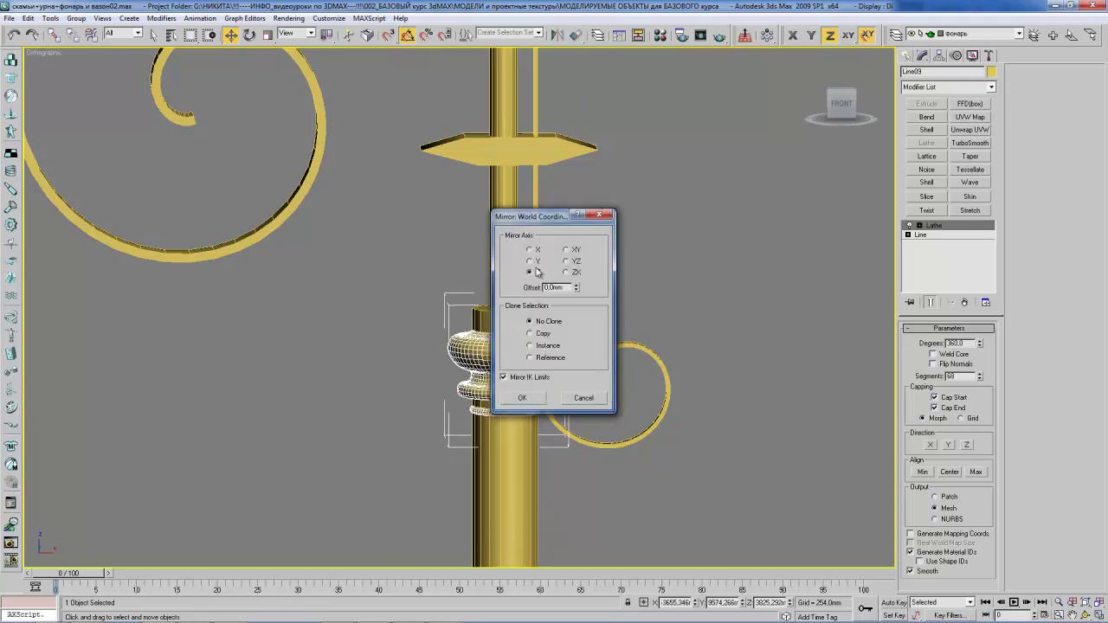
left_click(523, 397)
mouse_move(506, 325)
left_mouse_down()
mouse_move(507, 303)
mouse_move(503, 331)
left_mouse_up()
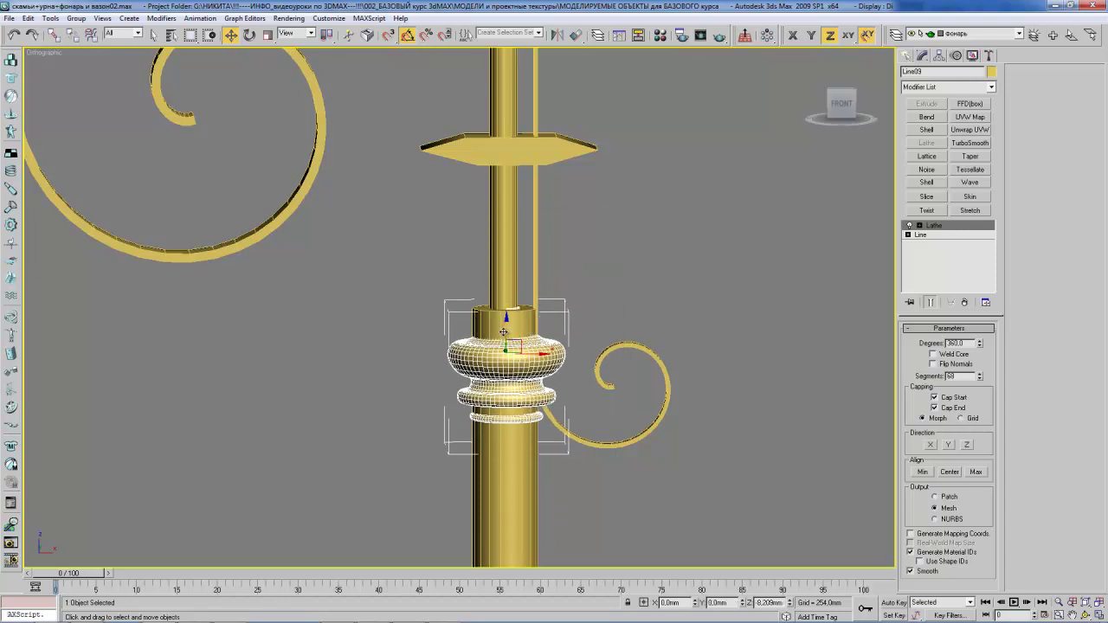
scroll(614, 317, "down", 2)
scroll(614, 317, "down", 2)
scroll(614, 317, "down", 2)
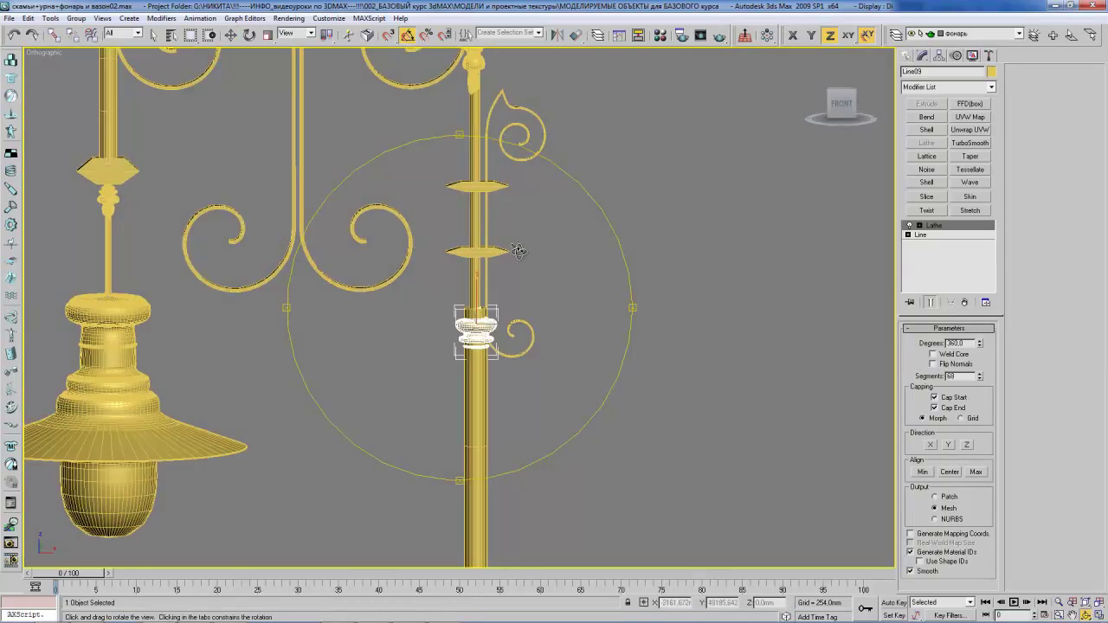
- Delete the profile's top vertex and move the new top vertex slightly right
left_click(921, 235)
scroll(773, 189, "up", 5)
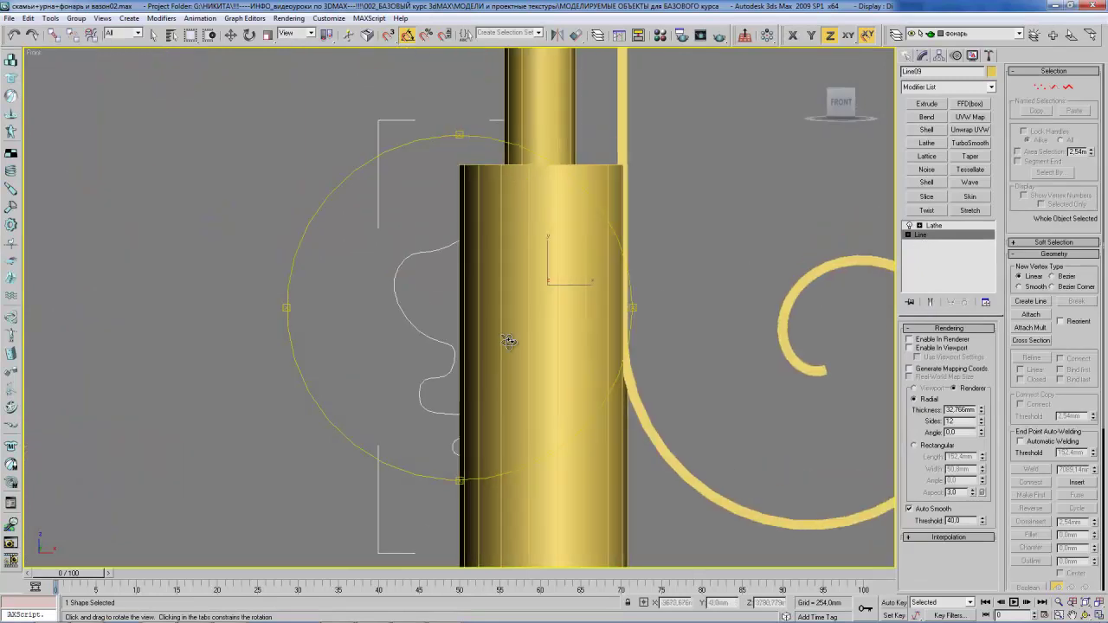
key("F3")
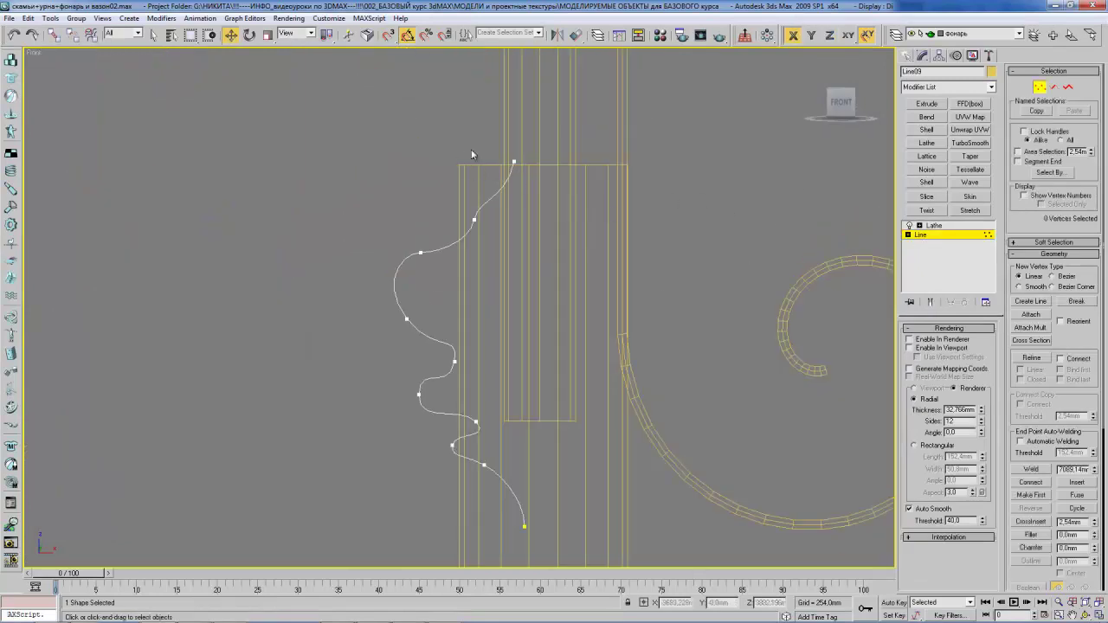
left_click_drag(533, 239, 533, 239)
left_click(514, 162)
key("Delete")
left_click(474, 220)
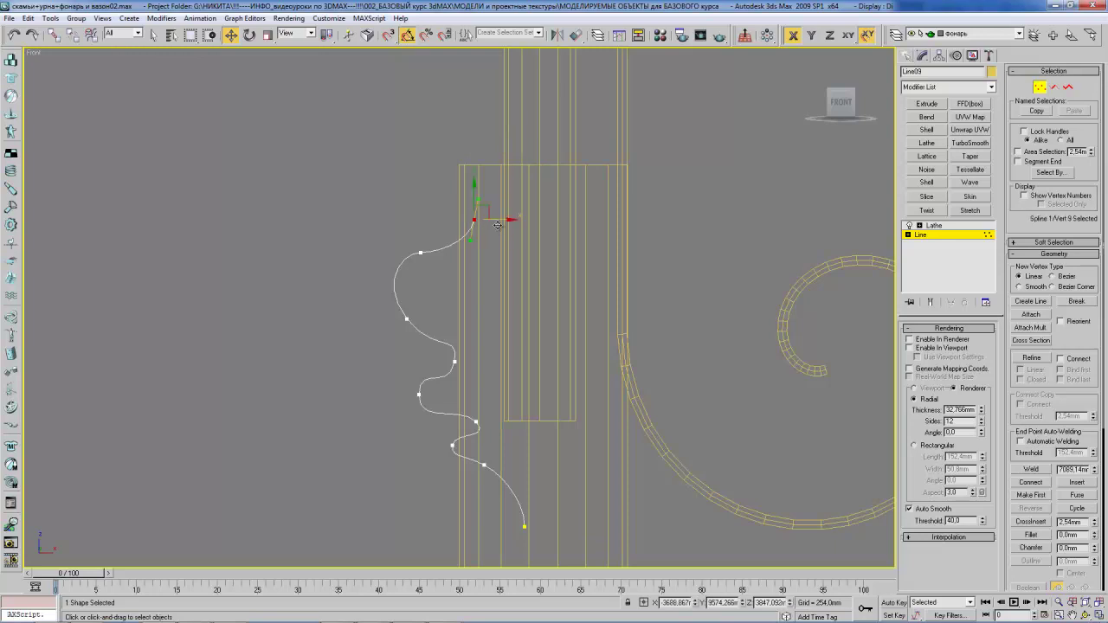
left_click_drag(497, 225, 522, 231)
left_click(934, 225)
- Raise the lathed ornament up the pole and pull its top profile vertex inward
middle_click_drag(575, 203, 582, 216)
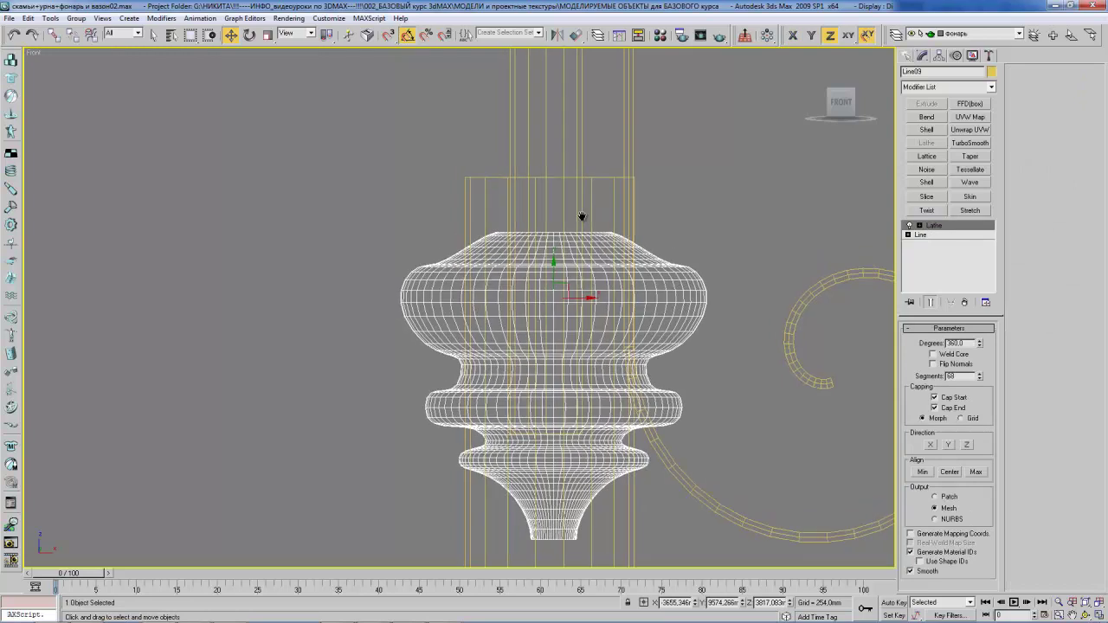
left_click_drag(554, 273, 554, 219)
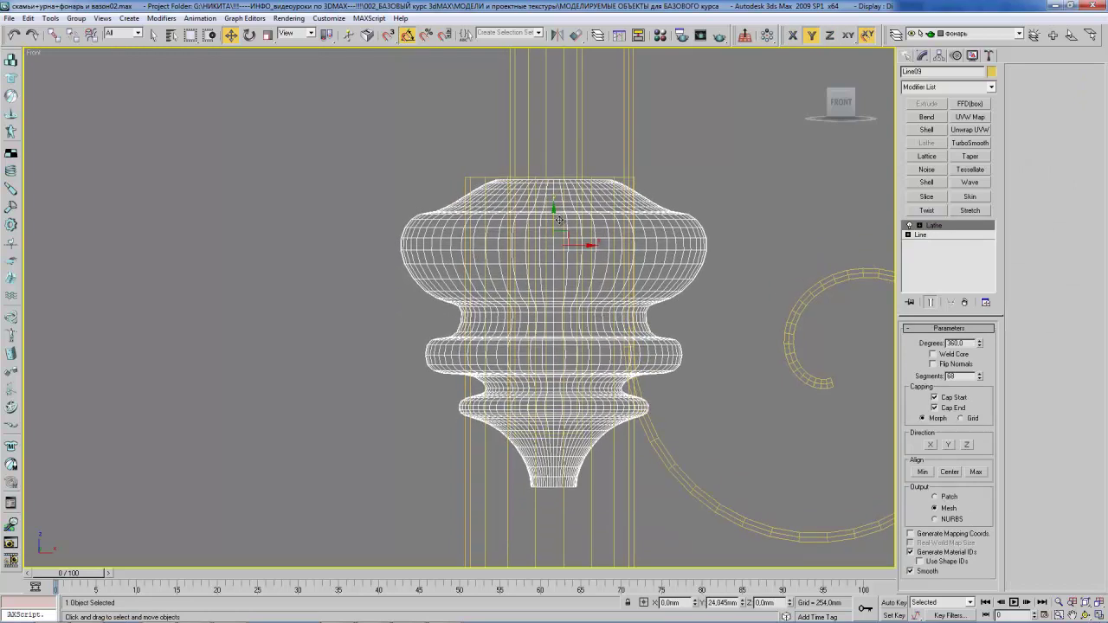
left_click(921, 234)
left_click_drag(512, 184, 482, 165)
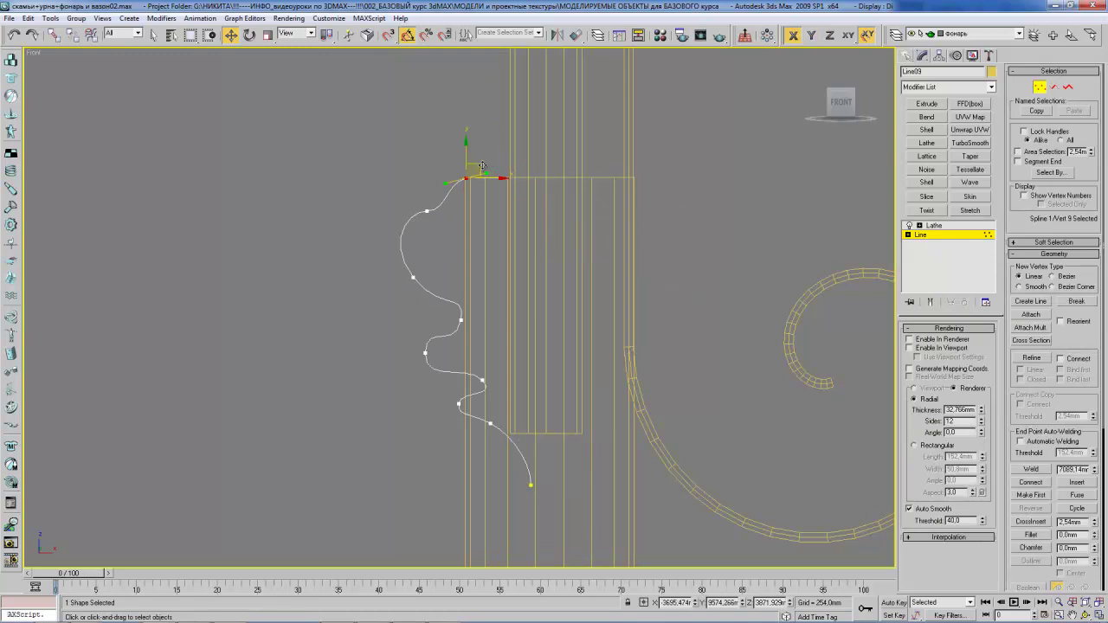
left_click(934, 225)
key("F3")
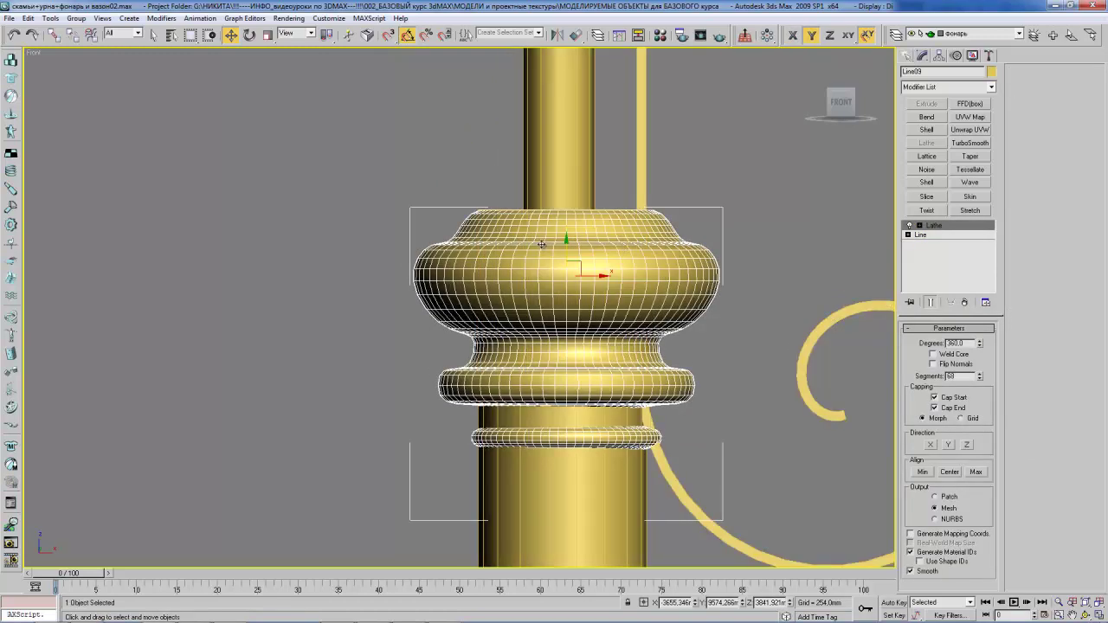
scroll(545, 256, "down", 5)
scroll(545, 253, "down", 6)
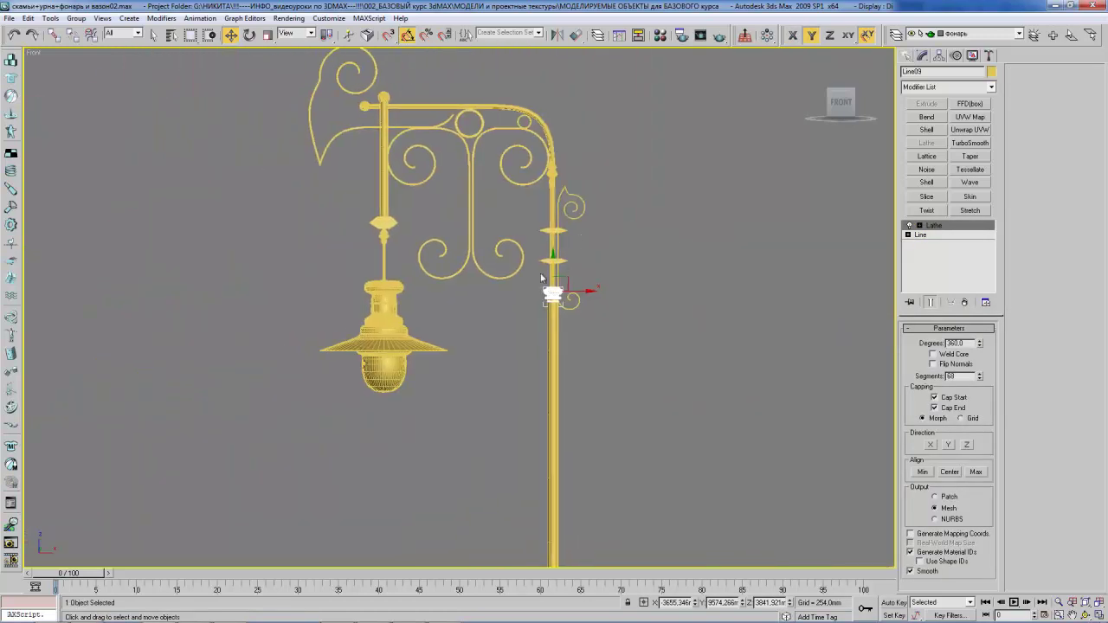
middle_click_drag(498, 223, 493, 273)
- Draw a straight Line from the lamp hook down to the pole
left_click(909, 56)
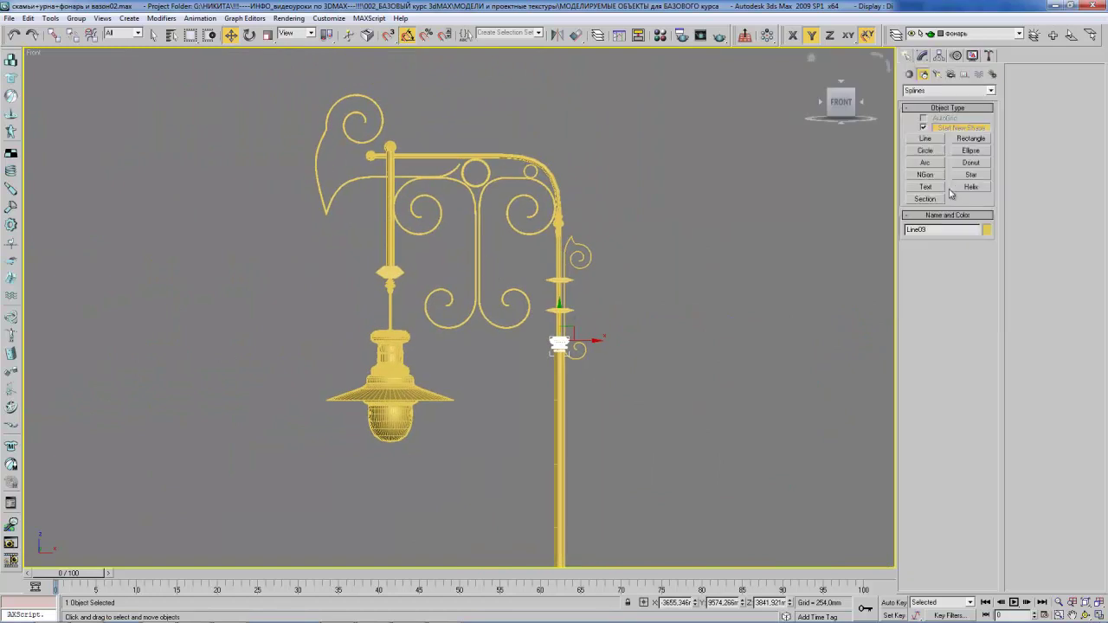
left_click(925, 142)
left_click(391, 269)
left_click(561, 397)
right_click(561, 398)
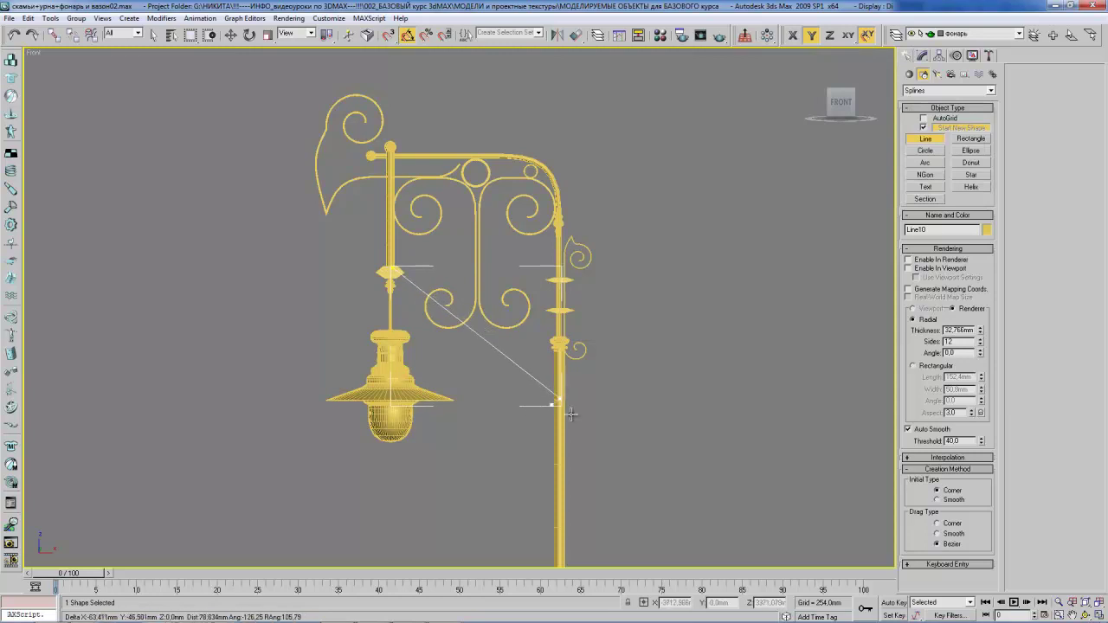
- Make the line renderable with a narrower rectangular cross-section
left_click(934, 267)
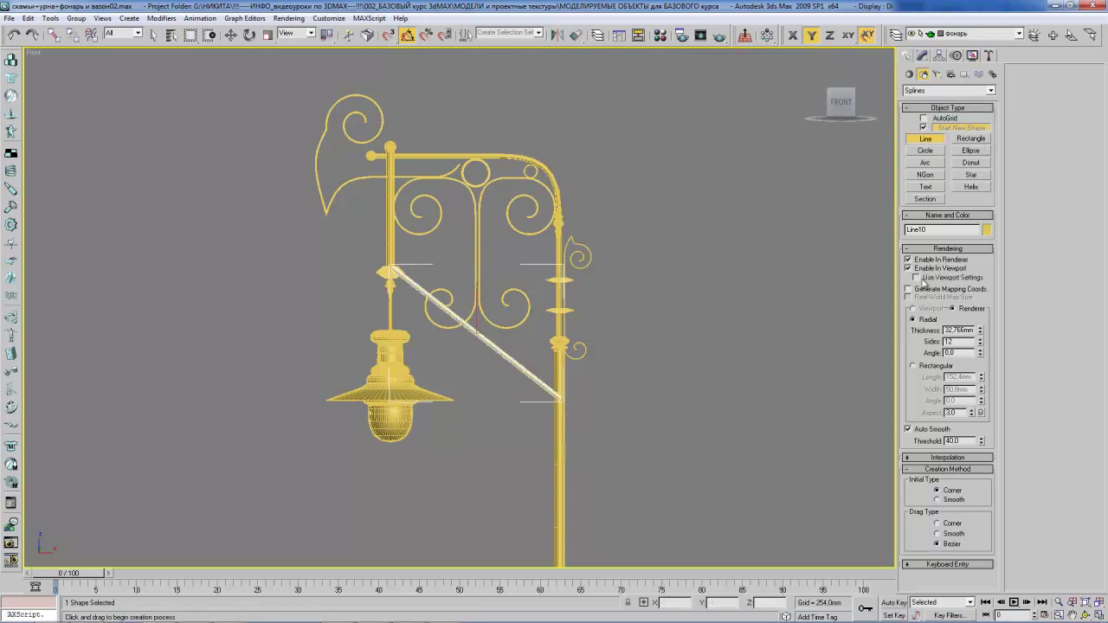
left_click(926, 368)
middle_click_drag(882, 373, 888, 383)
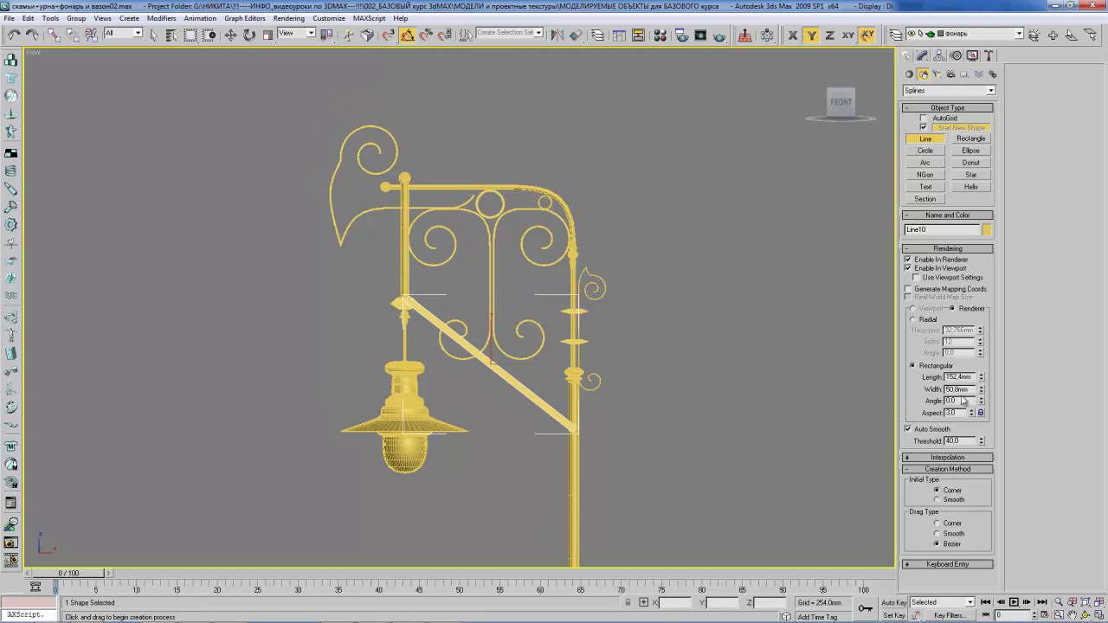
left_click_drag(981, 392, 986, 422)
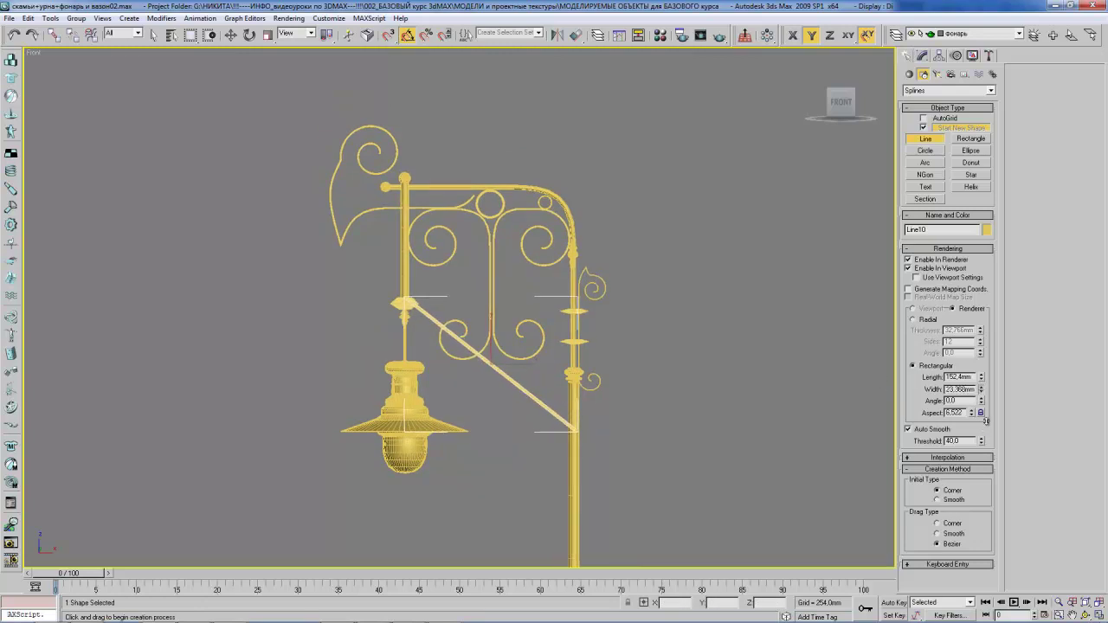
- Align the bar to the pole, leaving its horizontal position unaligned
key("alt+a")
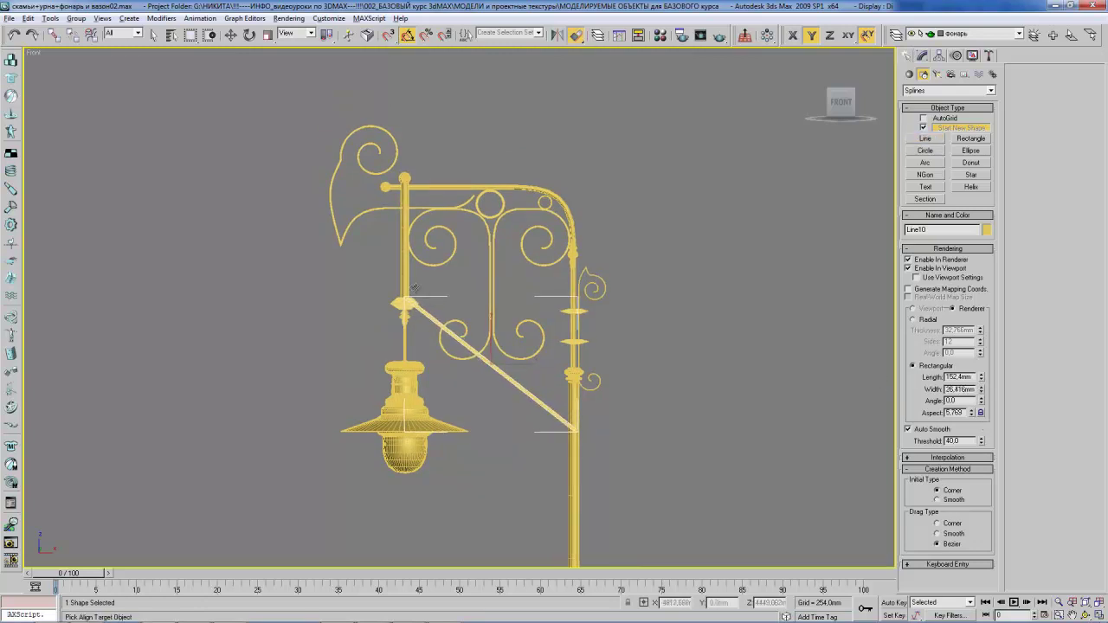
left_click(411, 271)
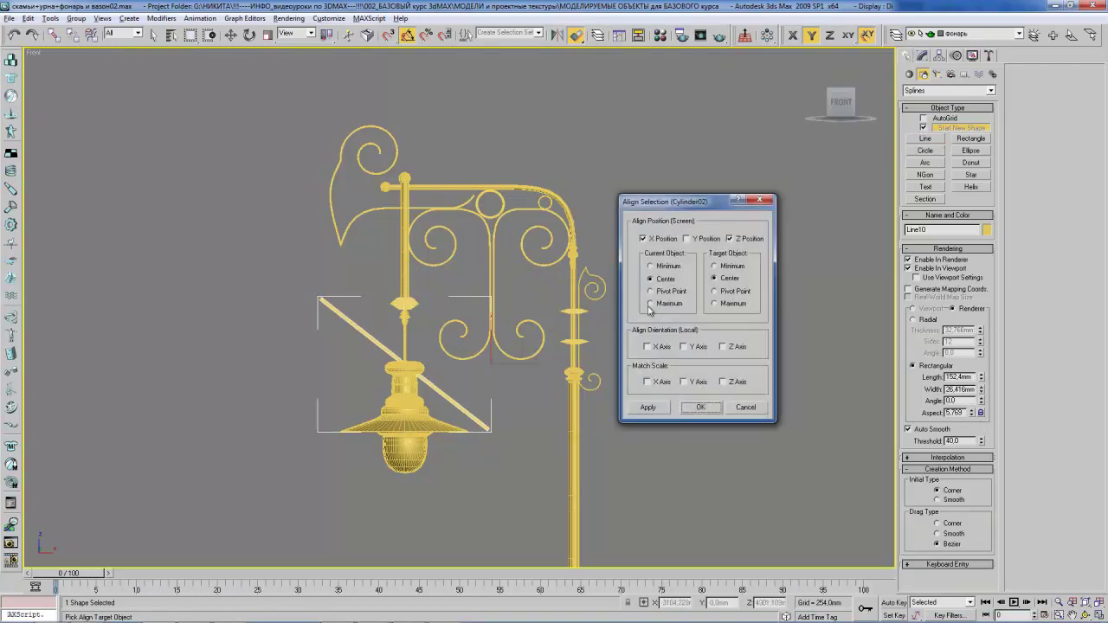
left_click(664, 239)
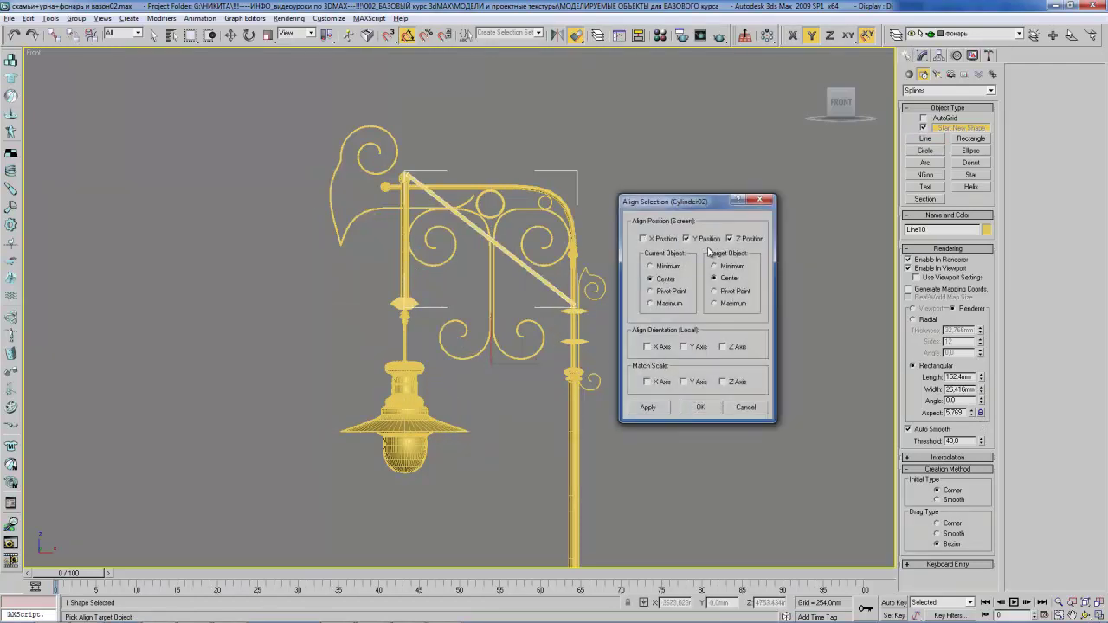
left_click(701, 407)
middle_click_drag(701, 407, 844, 104, "alt")
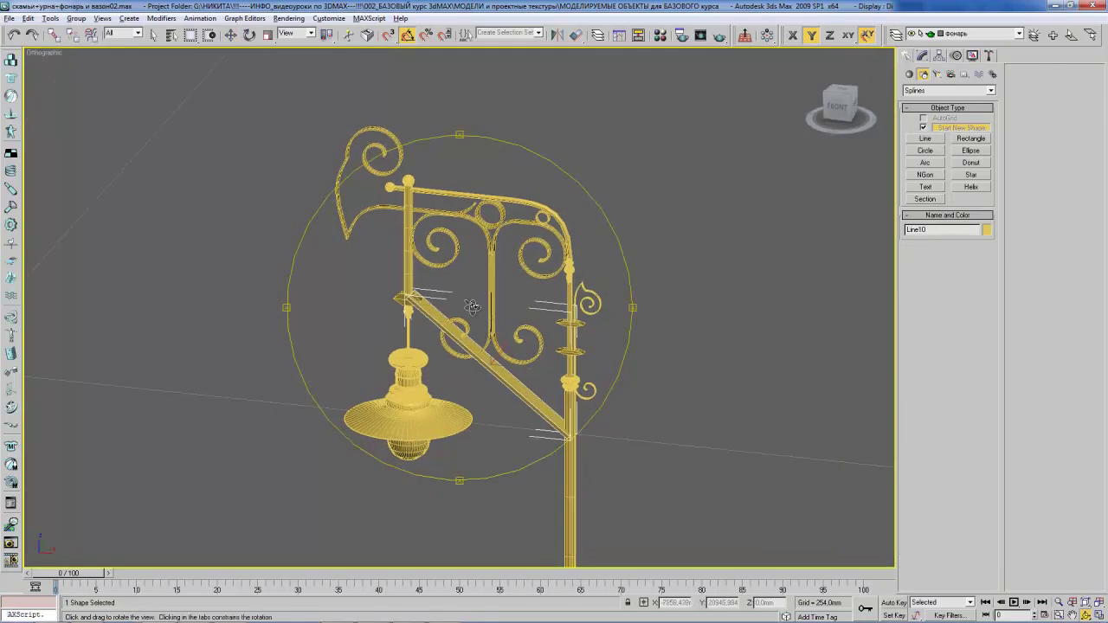
- Make the bar's rectangular profile much thinner and bring up the lamp reference photo
left_click(923, 56)
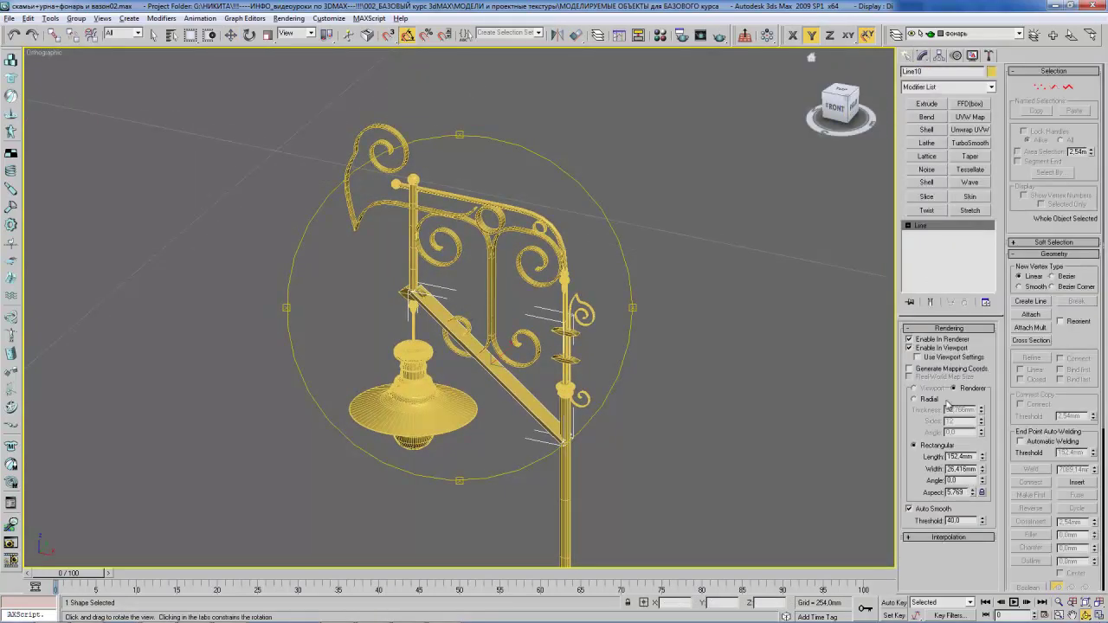
left_click_drag(982, 459, 983, 507)
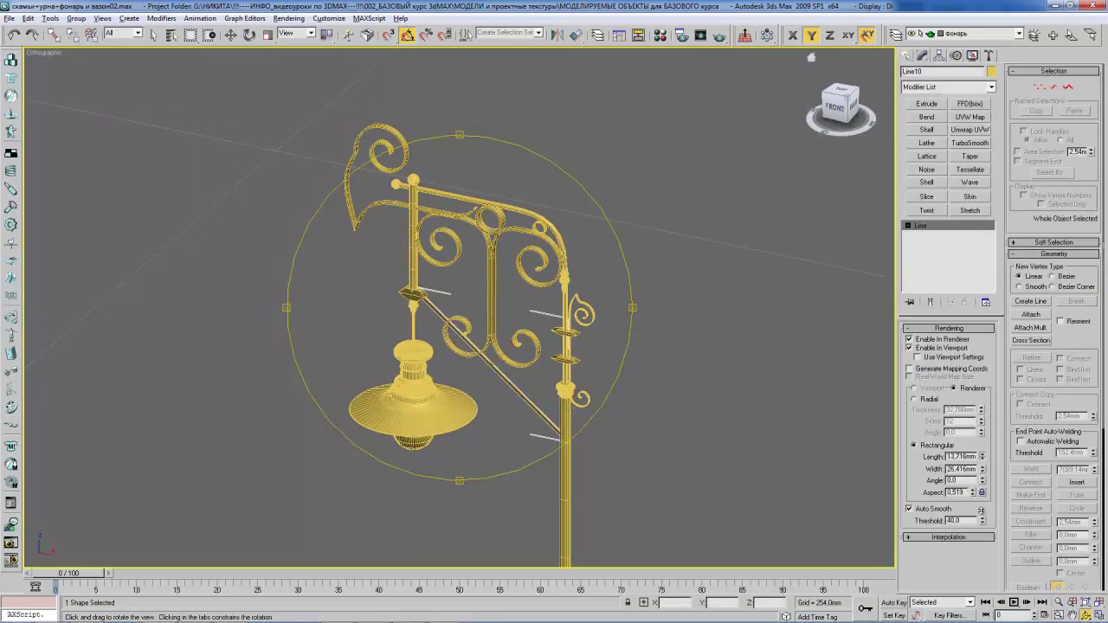
left_click_drag(637, 339, 543, 250)
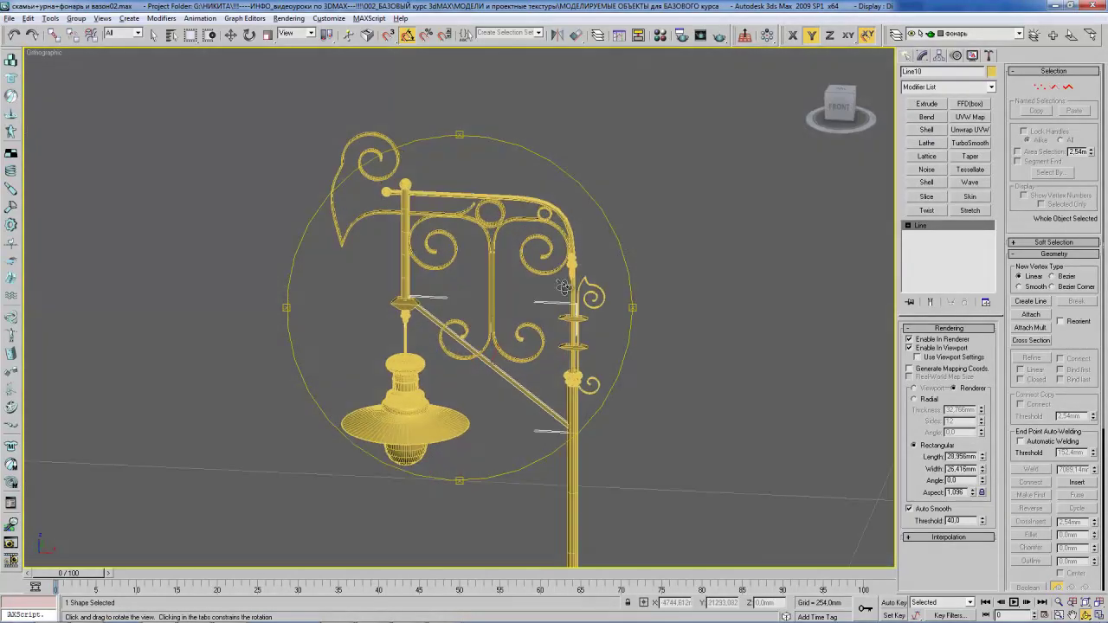
key("alt+Tab")
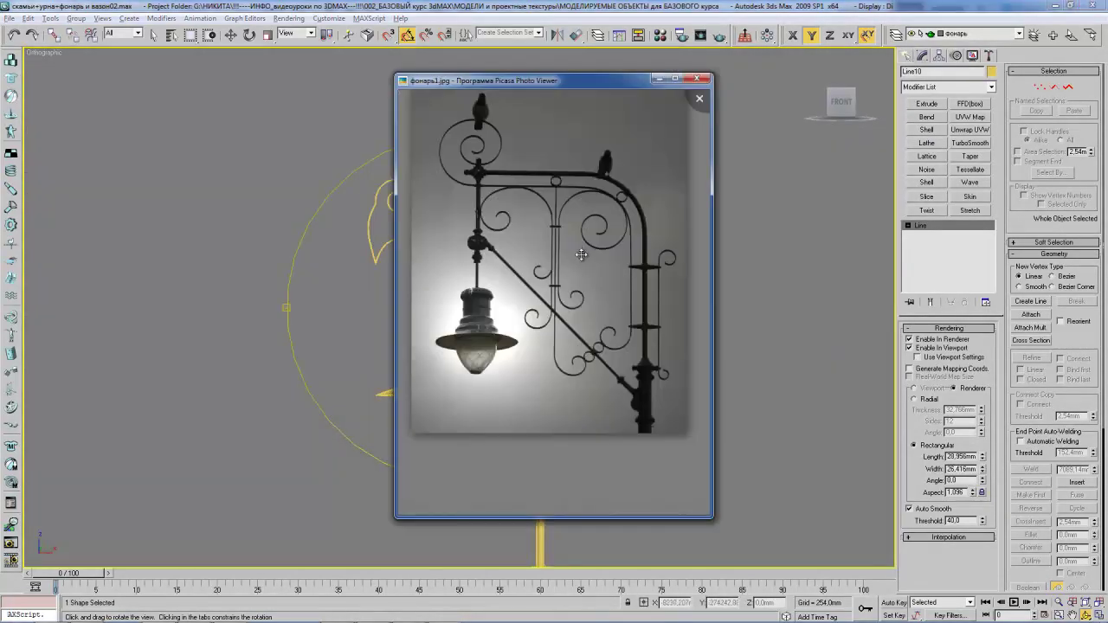
- Leave the reference photo and restore the lamp's front view with Undo View Change (Shift+Z)
key("alt+Tab")
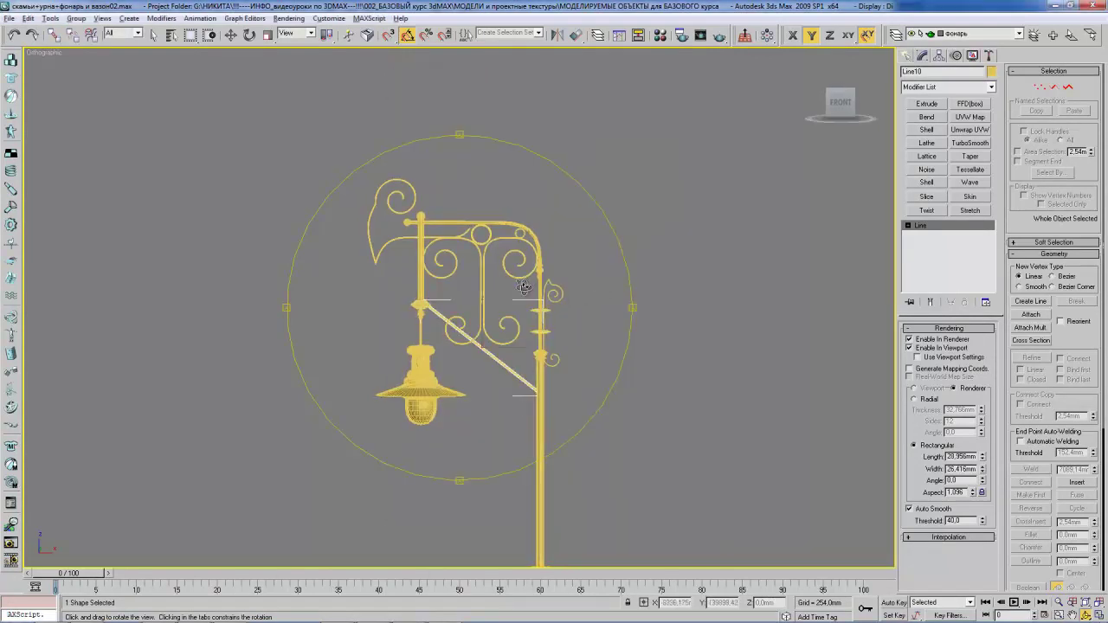
key("shift+z")
key("shift+z")
key("shift+z")
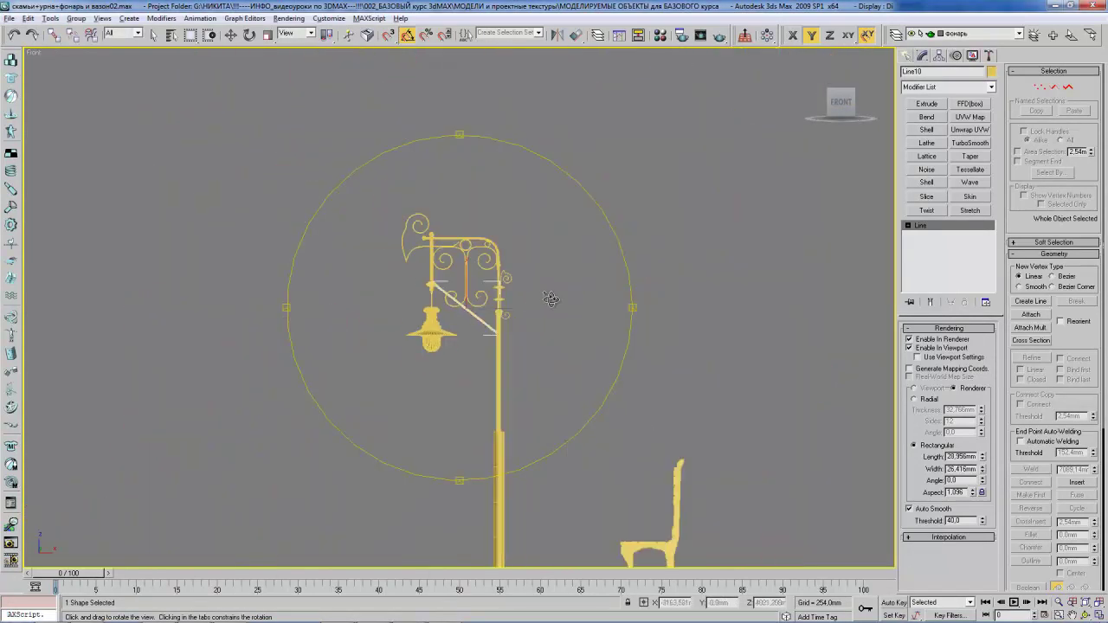
key("shift+z")
middle_click_drag(502, 271, 500, 294)
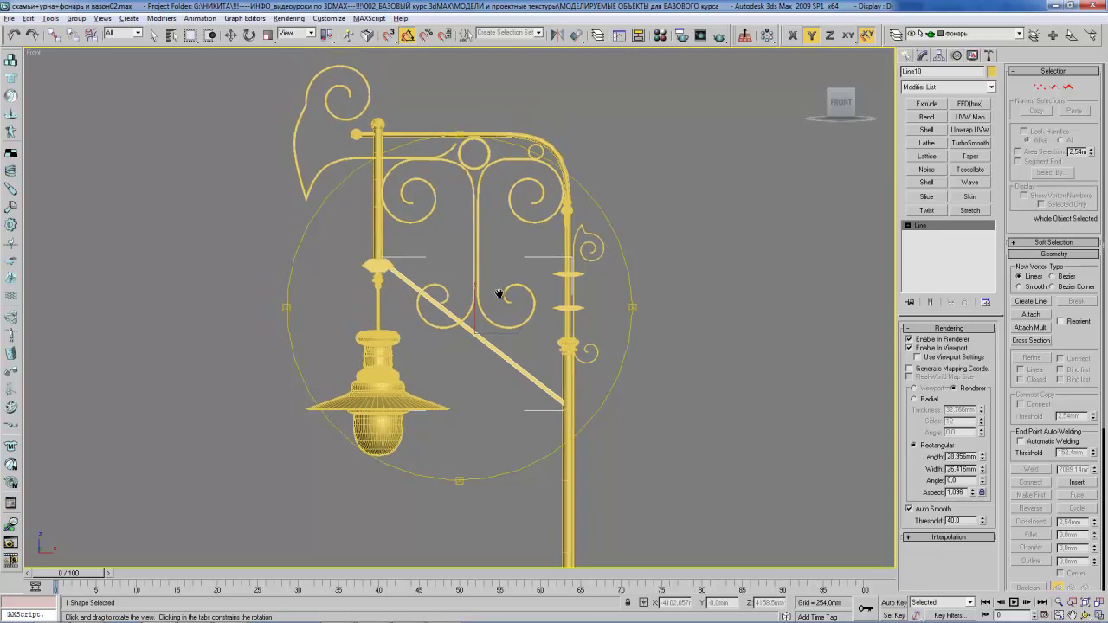
mouse_move(571, 341)
middle_mouse_down()
mouse_move(556, 317)
mouse_move(561, 242)
middle_mouse_up()
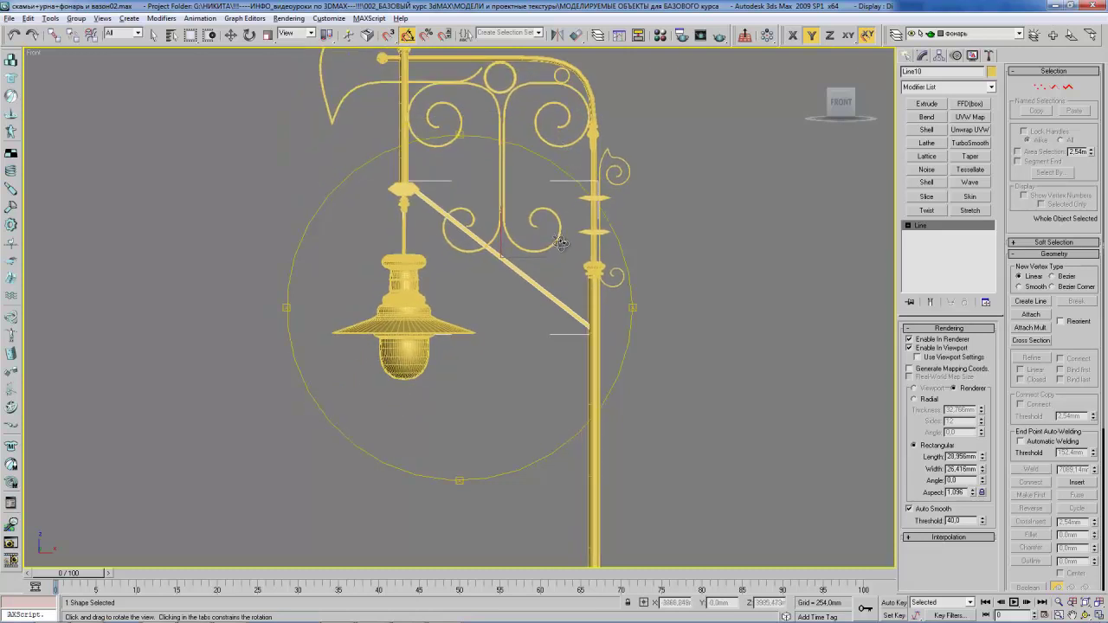
key("alt+Tab")
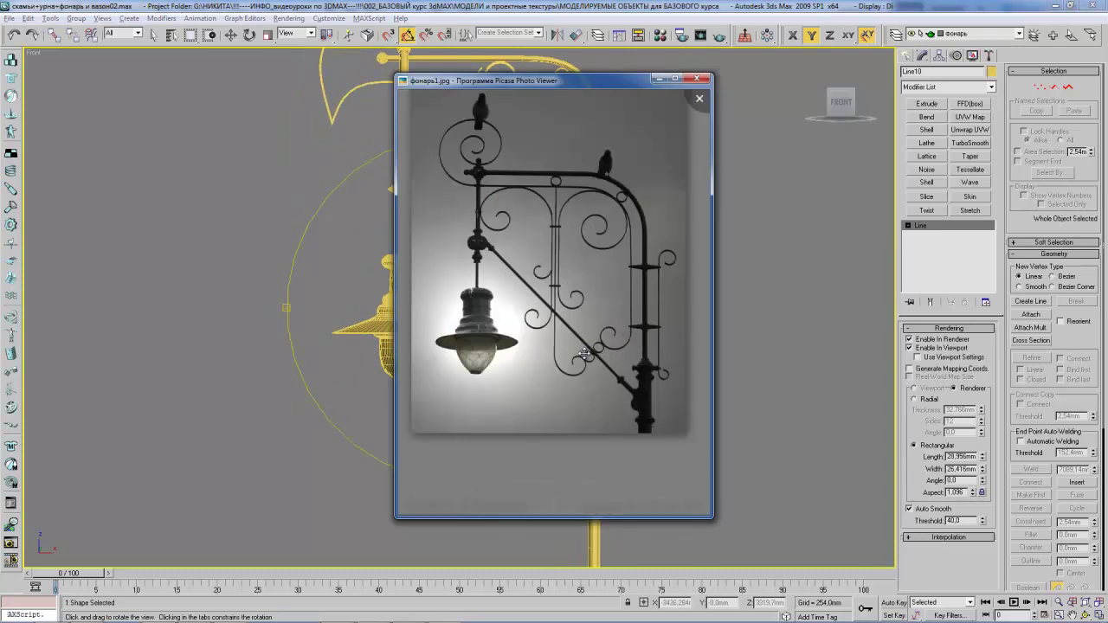
key("alt+Tab")
mouse_move(499, 190)
middle_mouse_down()
mouse_move(503, 247)
mouse_move(499, 219)
middle_mouse_up()
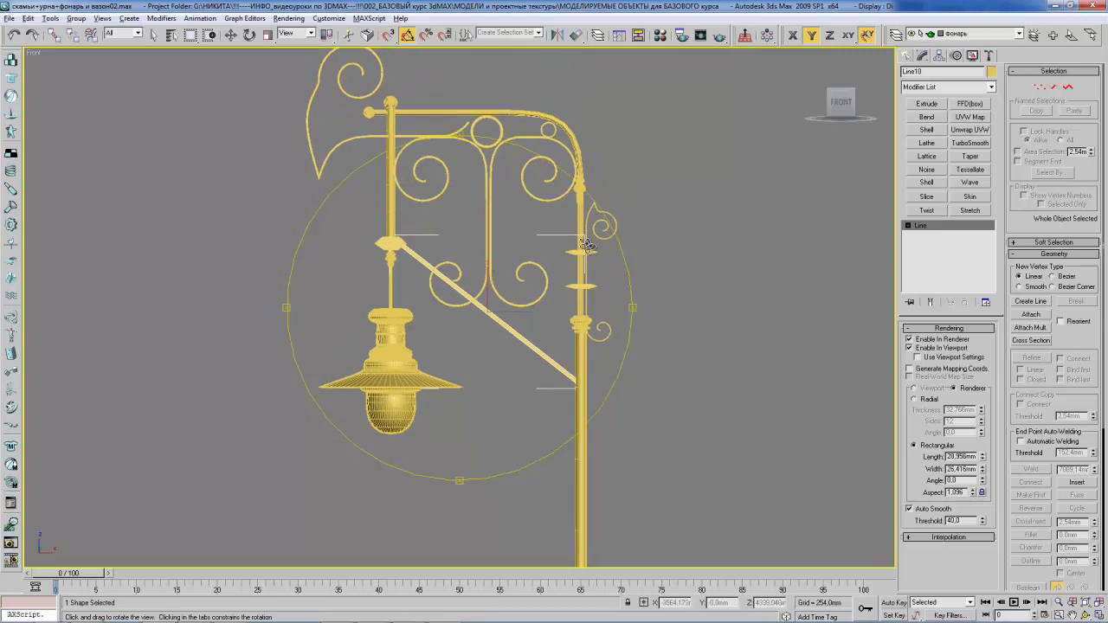
middle_click_drag(588, 246, 540, 239)
- Clone the spiral scroll lower down beside the pole and nudge the copy sideways
key("w")
left_click(500, 225)
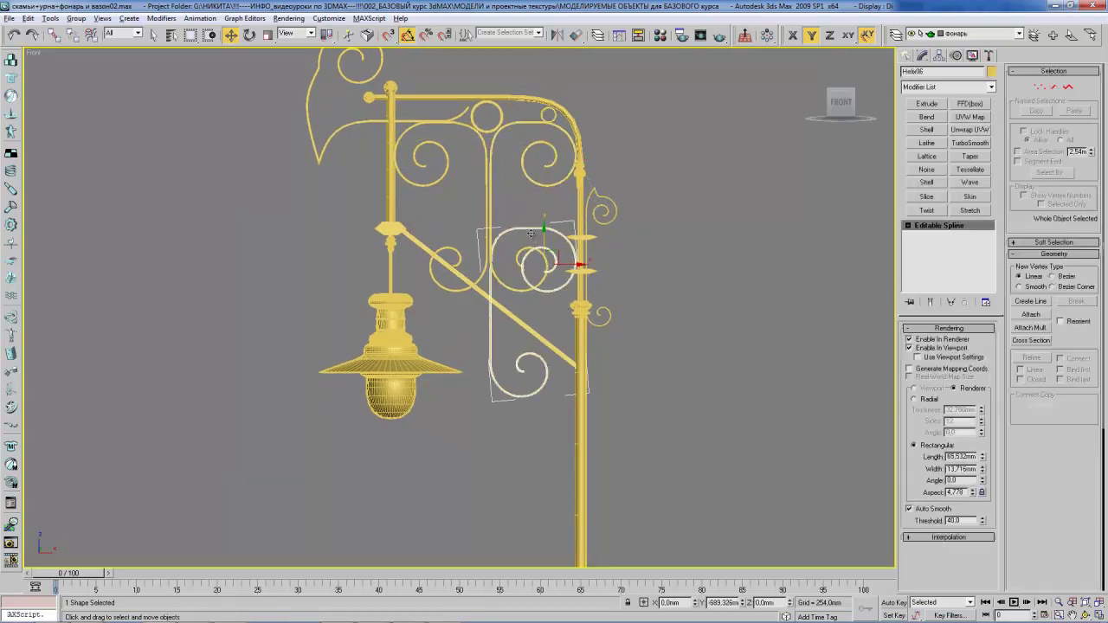
left_click_drag(544, 128, 550, 251, "shift")
left_click(558, 365)
middle_click_drag(551, 251, 543, 260)
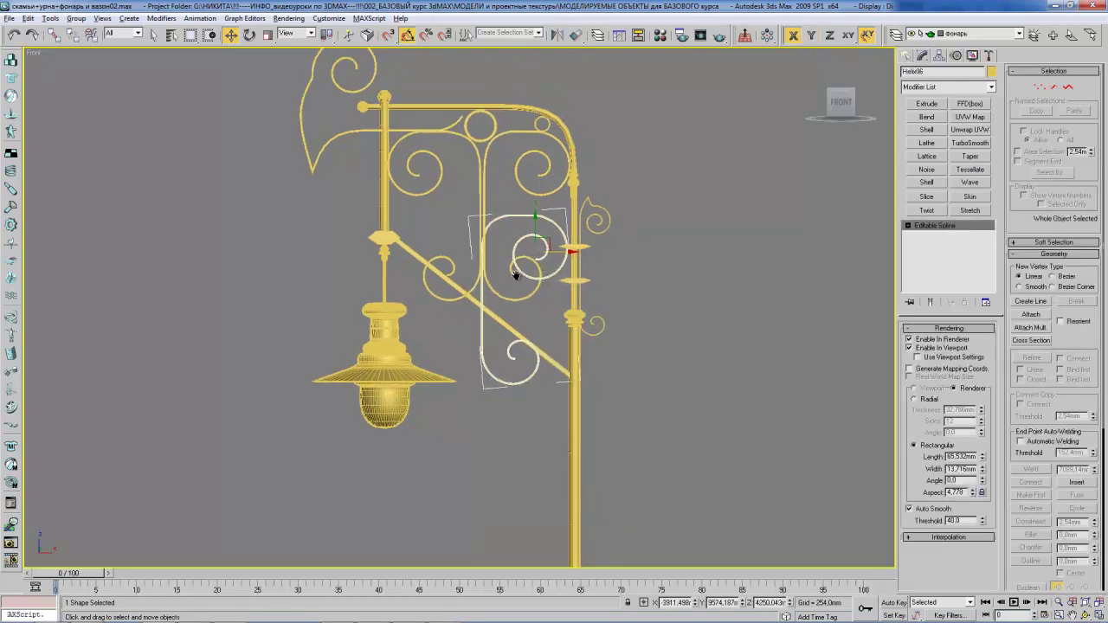
- Delete the upper spiral from the copied scroll at vertex level
key("1")
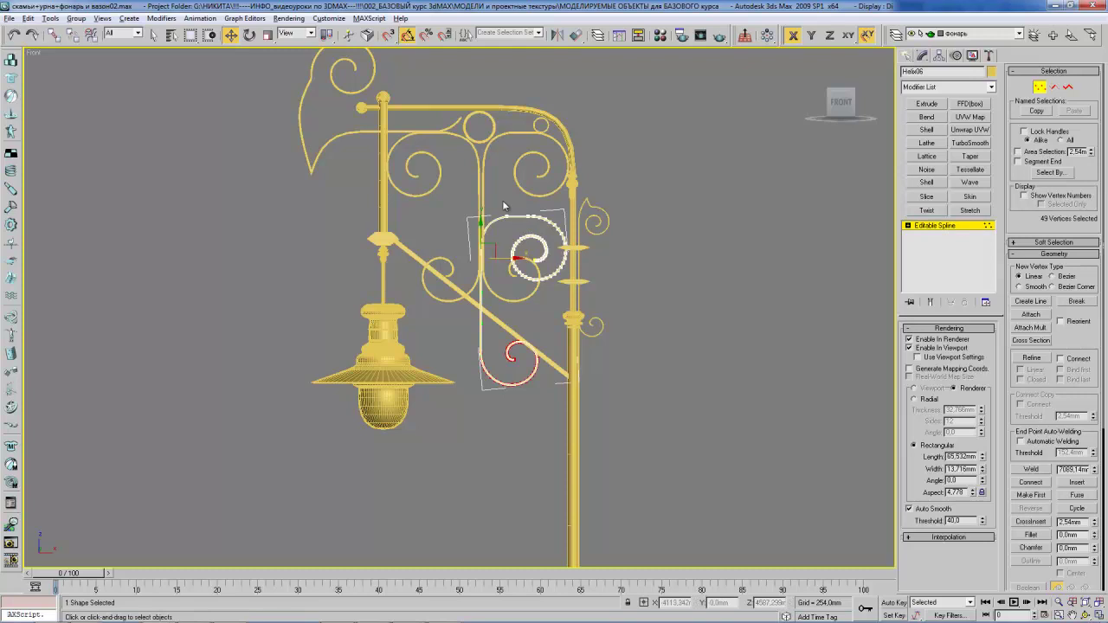
key("ctrl+i")
key("Delete")
middle_click_drag(560, 277, 616, 291)
key("1")
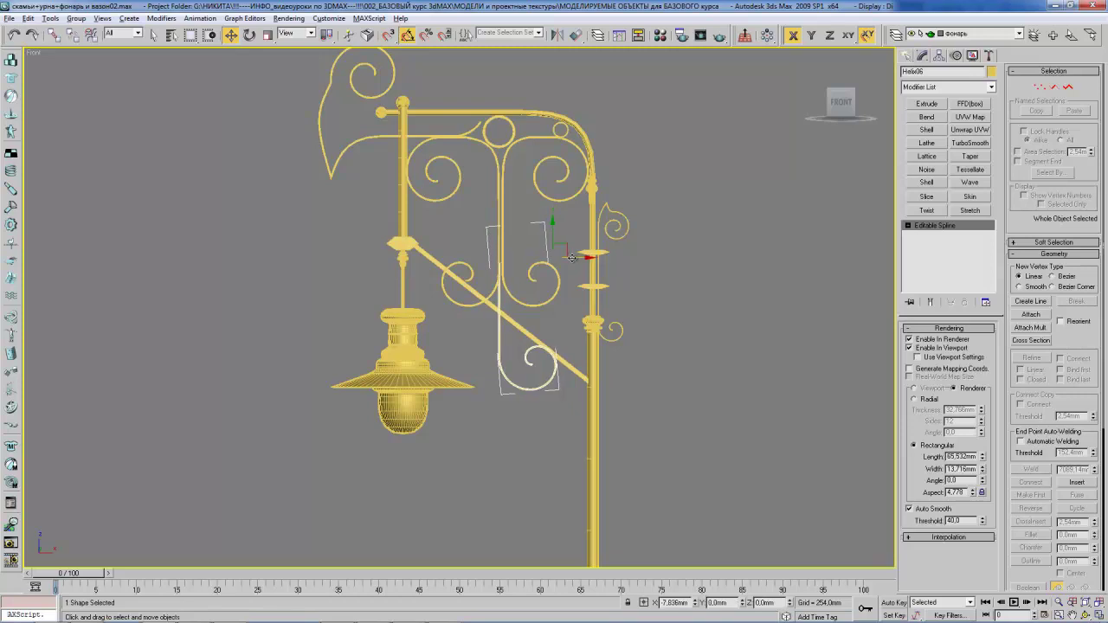
scroll(416, 310, "down", 4)
middle_click_drag(544, 274, 556, 213)
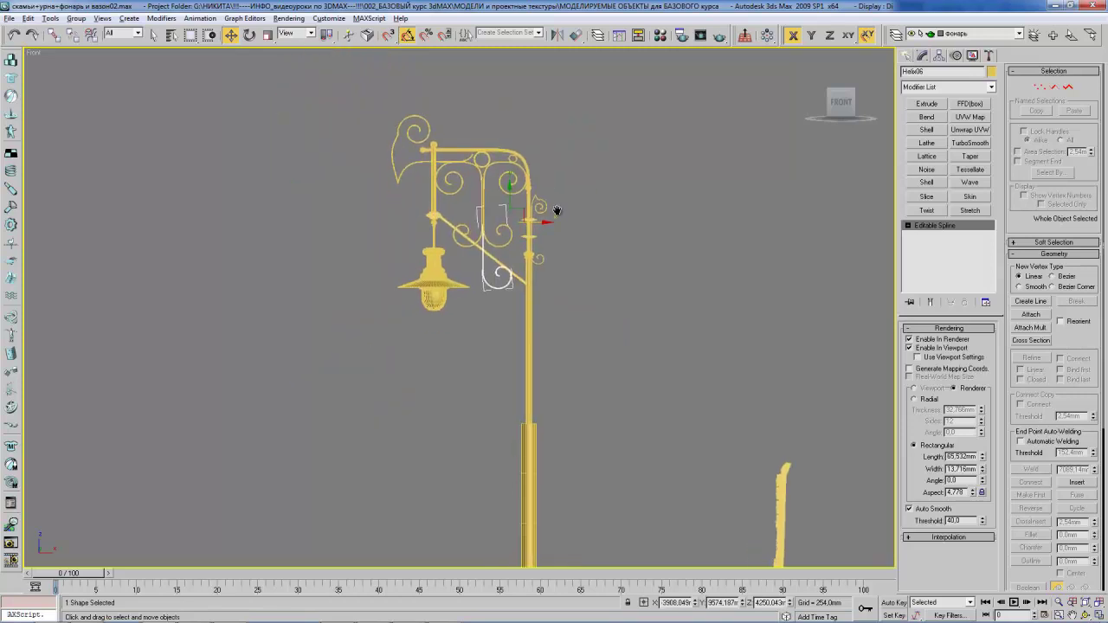
left_click(564, 251)
middle_click_drag(520, 144, 498, 181)
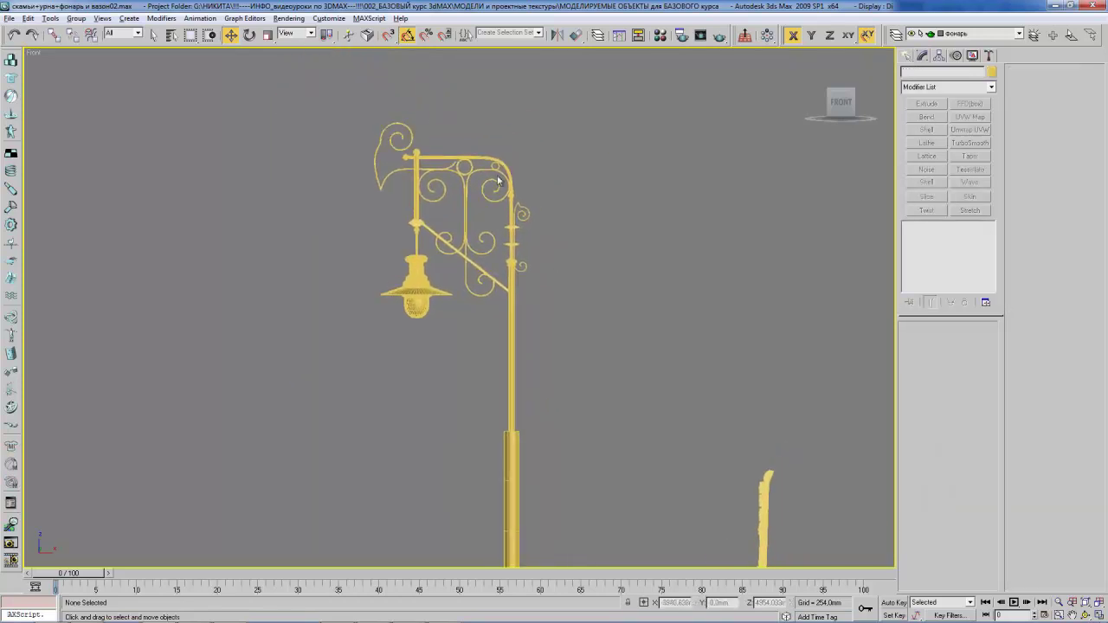
- Check the lamp reference photo, then Shift-drag the lathed collar Line09 down the post
key("alt+Tab")
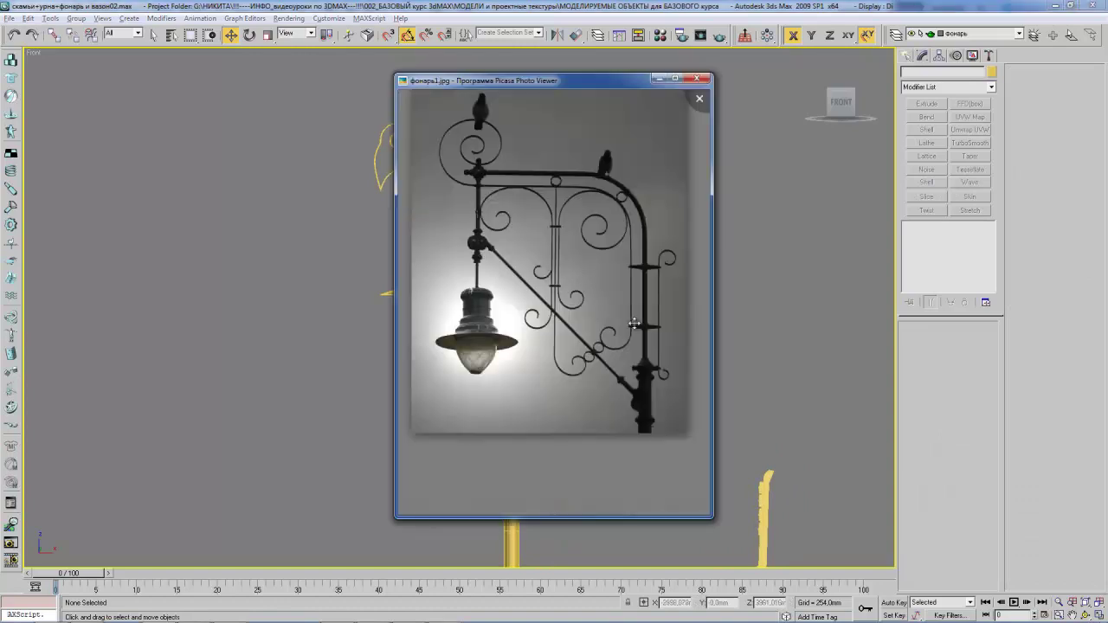
key("alt+Tab")
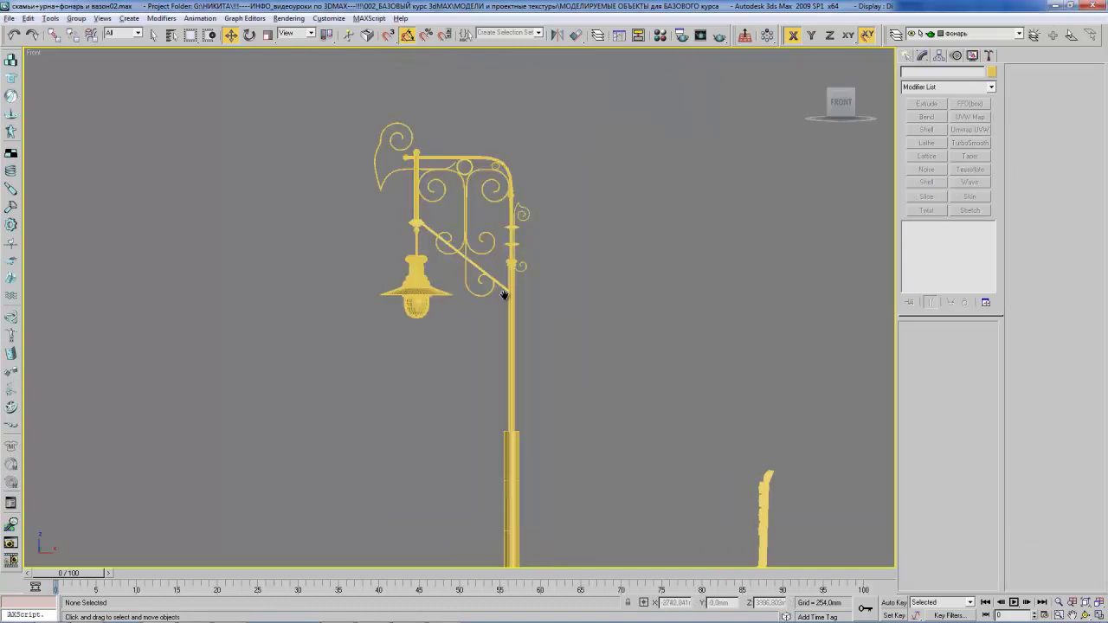
middle_click_drag(504, 296, 537, 206)
left_click(529, 200)
left_click_drag(528, 180, 528, 368, "shift")
- Confirm the collar clone as an independent copy and zoom in on it
left_click(569, 370)
scroll(467, 344, "up", 5)
scroll(511, 343, "up", 3)
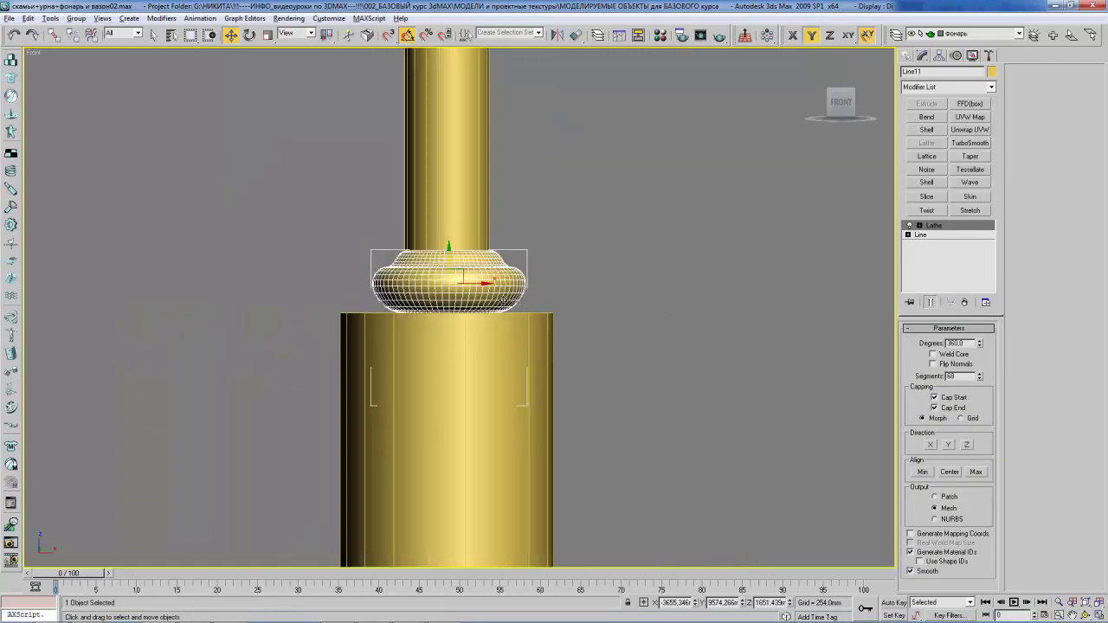
middle_click_drag(502, 297, 528, 297)
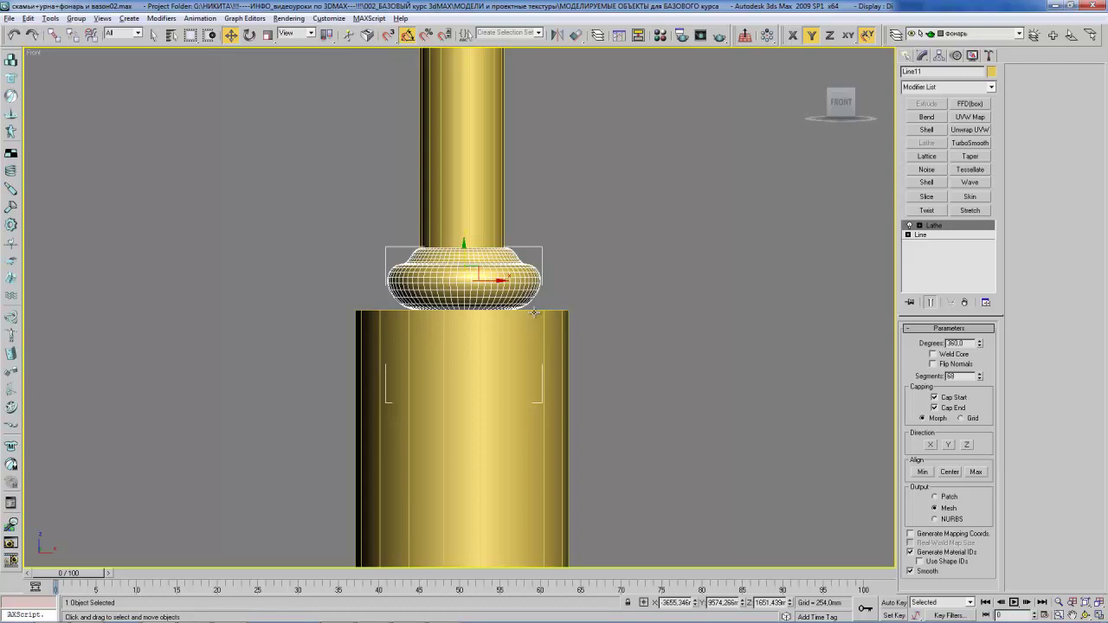
middle_click_drag(525, 375, 550, 373)
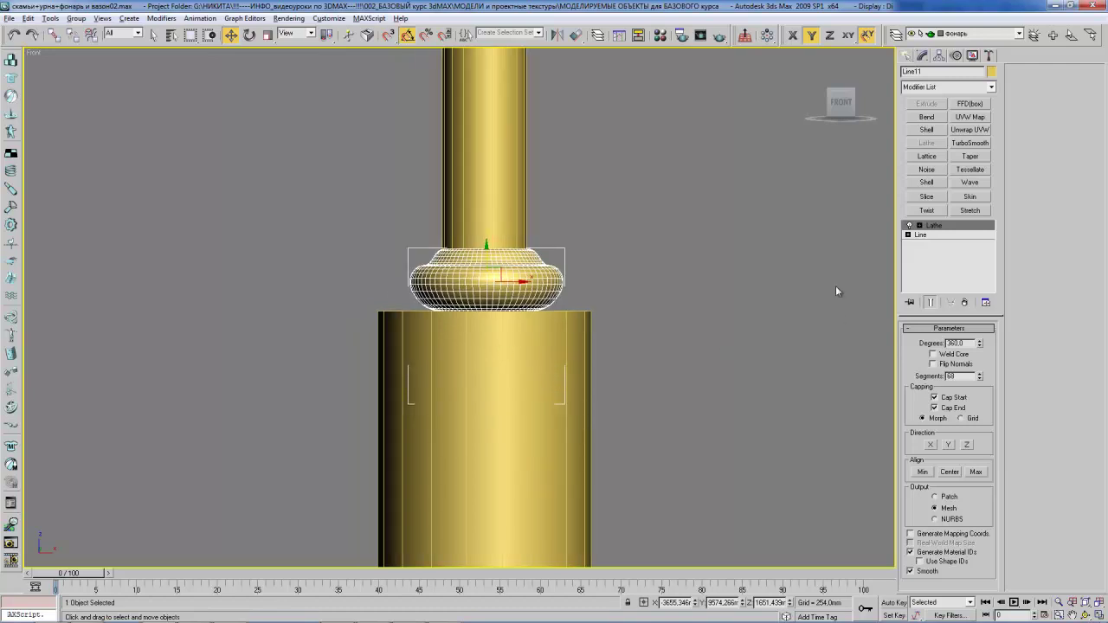
- Move the six lower vertices of the collar's profile spline outward to widen it
left_click(921, 234)
key("1")
mouse_move(513, 269)
middle_mouse_down()
mouse_move(541, 270)
mouse_move(496, 245)
middle_mouse_up()
key("F3")
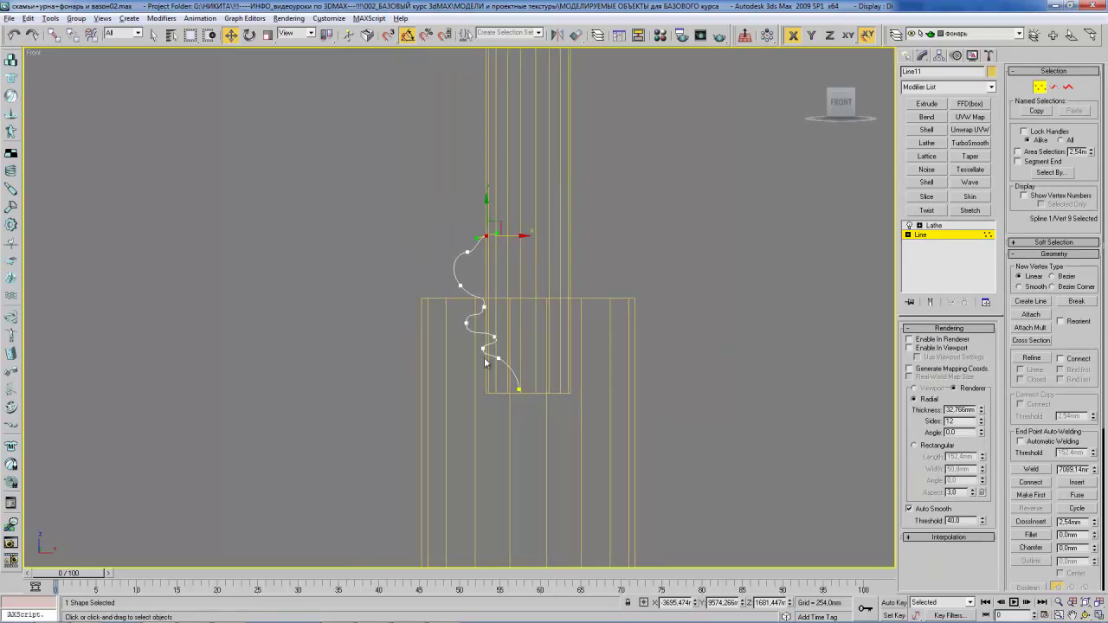
left_click_drag(433, 295, 548, 409)
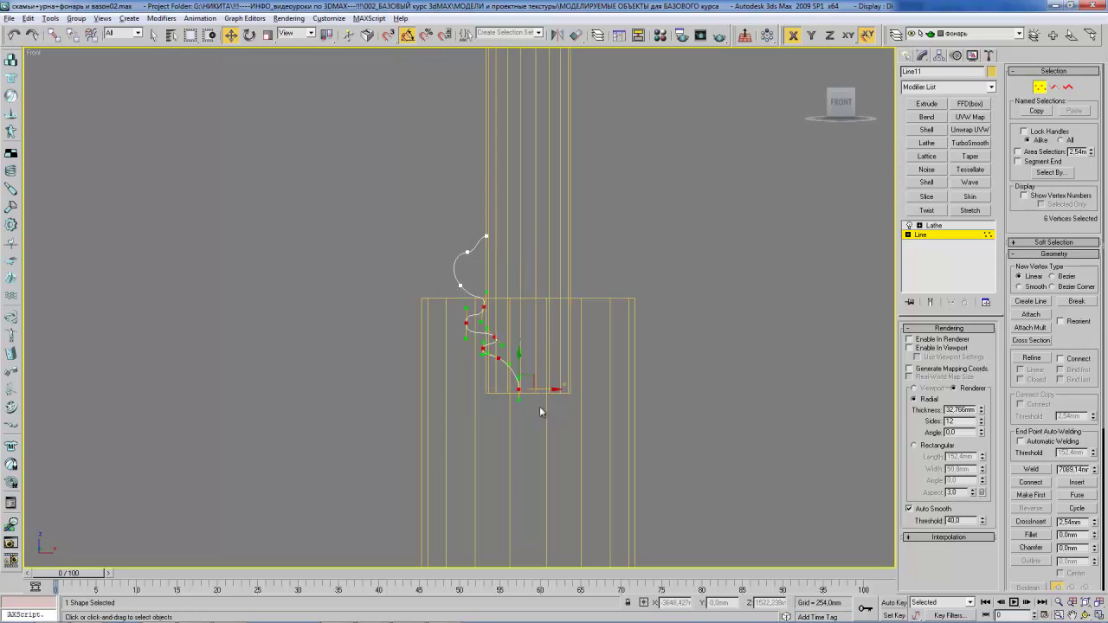
left_click_drag(541, 392, 474, 350)
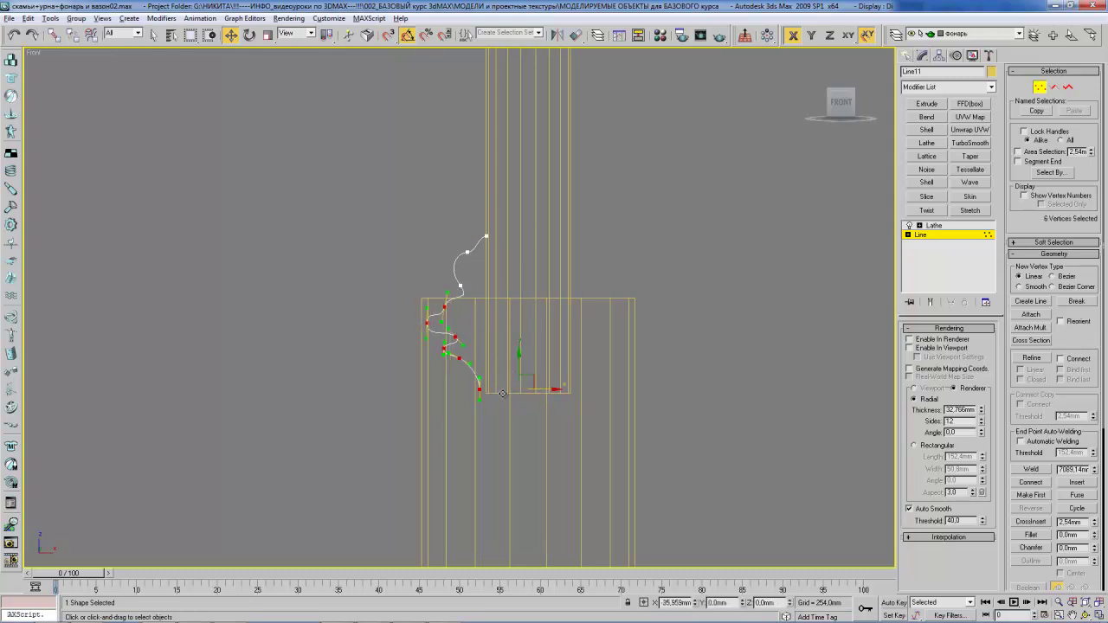
left_click(547, 375)
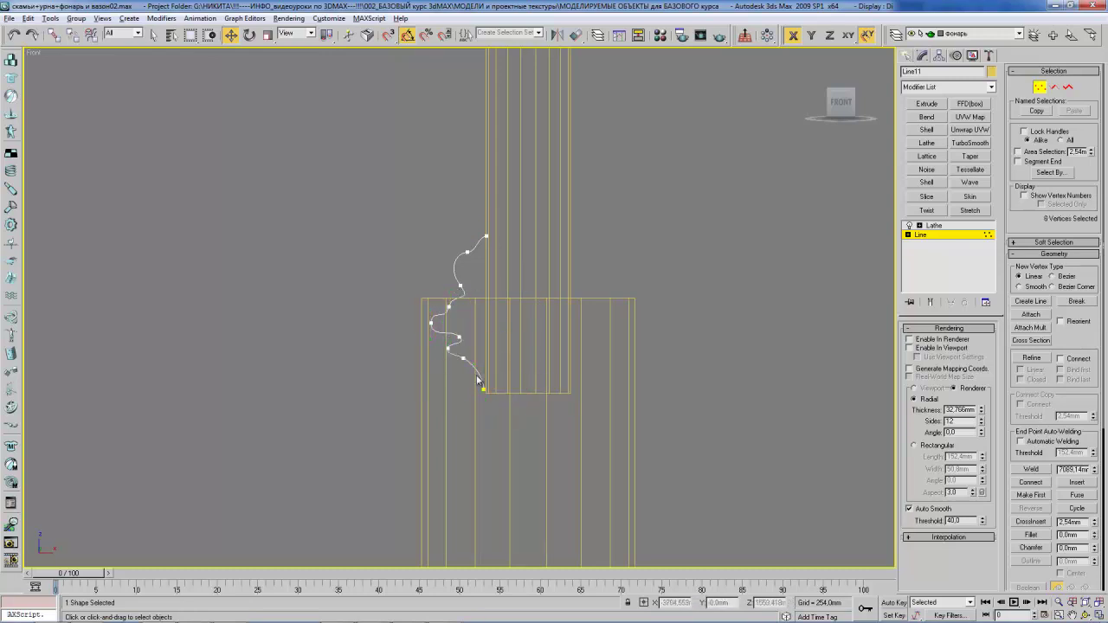
- Move the upper profile vertex outward to flare the collar, then return to Lathe
mouse_move(414, 294)
left_mouse_down()
mouse_move(511, 398)
mouse_move(412, 284)
left_mouse_up()
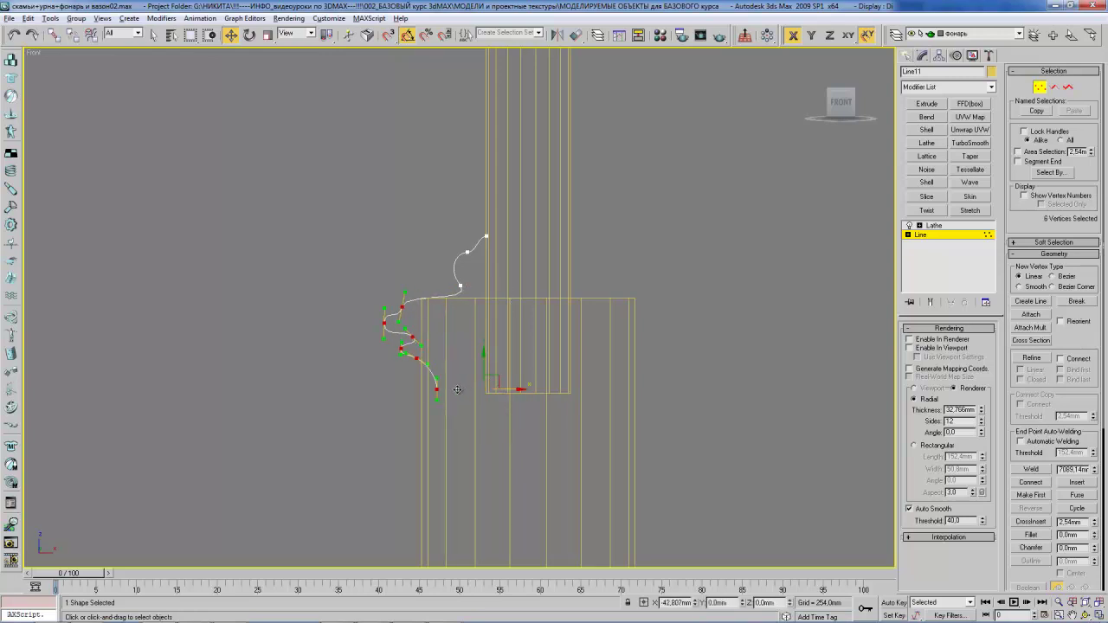
left_click(413, 284)
left_click(460, 286)
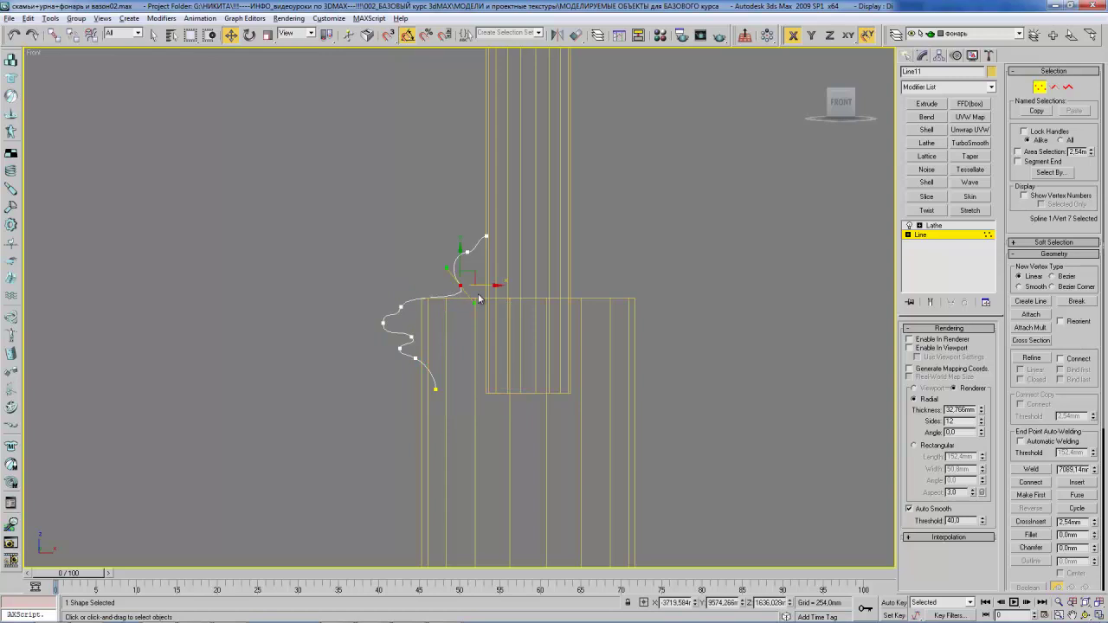
left_click_drag(460, 286, 437, 292)
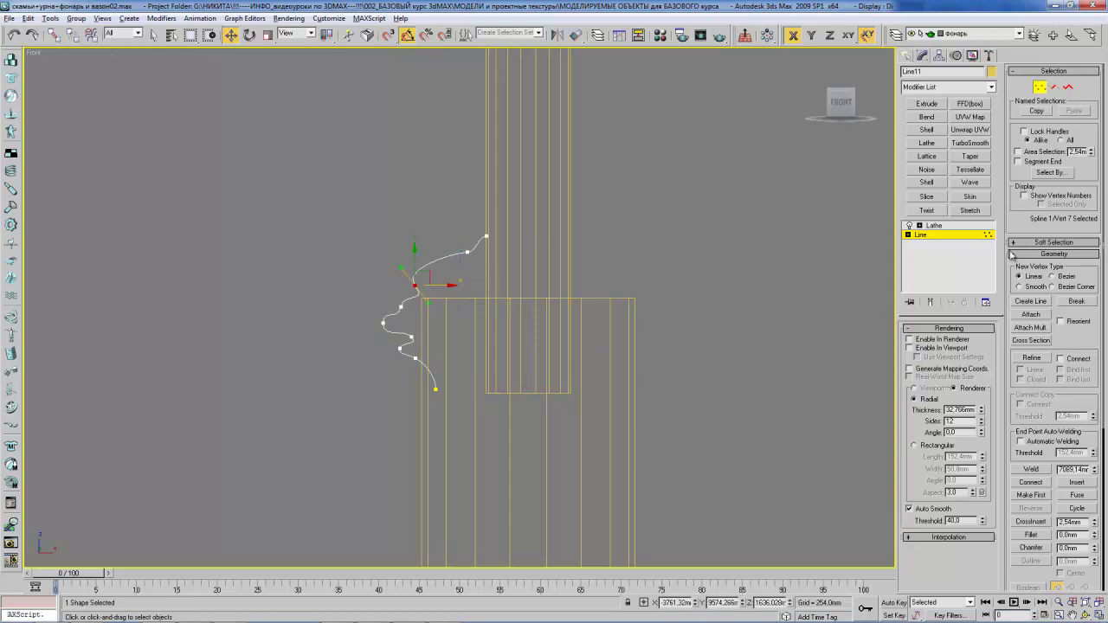
left_click(933, 225)
middle_click_drag(528, 260, 534, 275, "alt")
- Clone the collar down the post and align its centre to the post
key("F3")
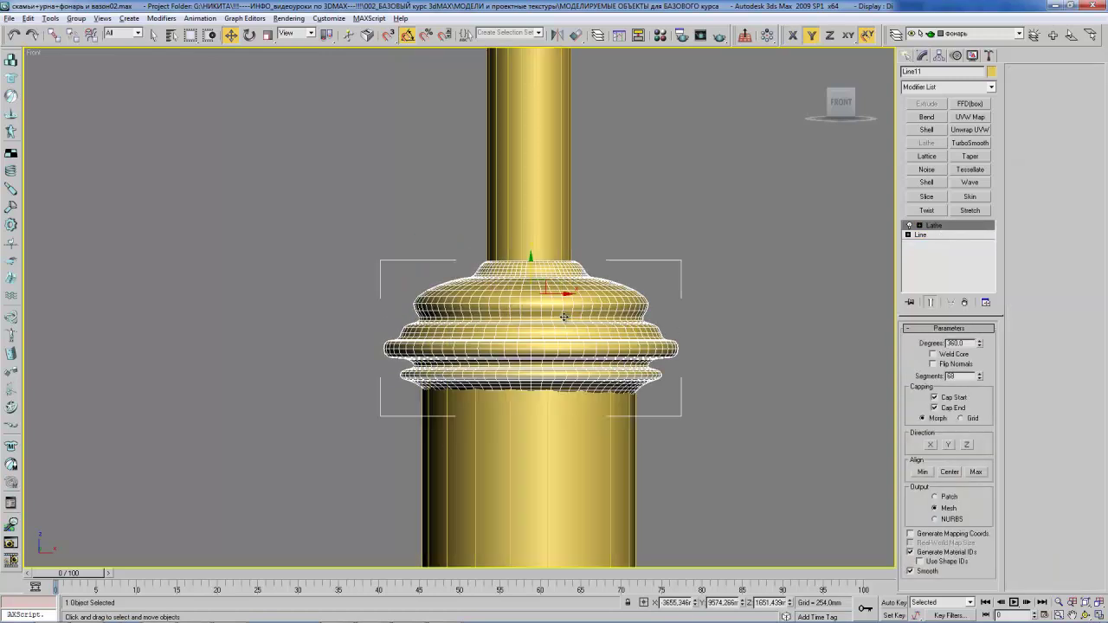
scroll(535, 276, "down", 5)
mouse_move(514, 242)
left_mouse_down()
mouse_move(490, 247)
mouse_move(502, 286)
mouse_move(494, 280)
mouse_move(489, 292)
left_mouse_up()
scroll(498, 279, "down", 3)
scroll(510, 269, "up", 3)
scroll(520, 208, "up", 3)
key("w")
left_click_drag(506, 183, 507, 474)
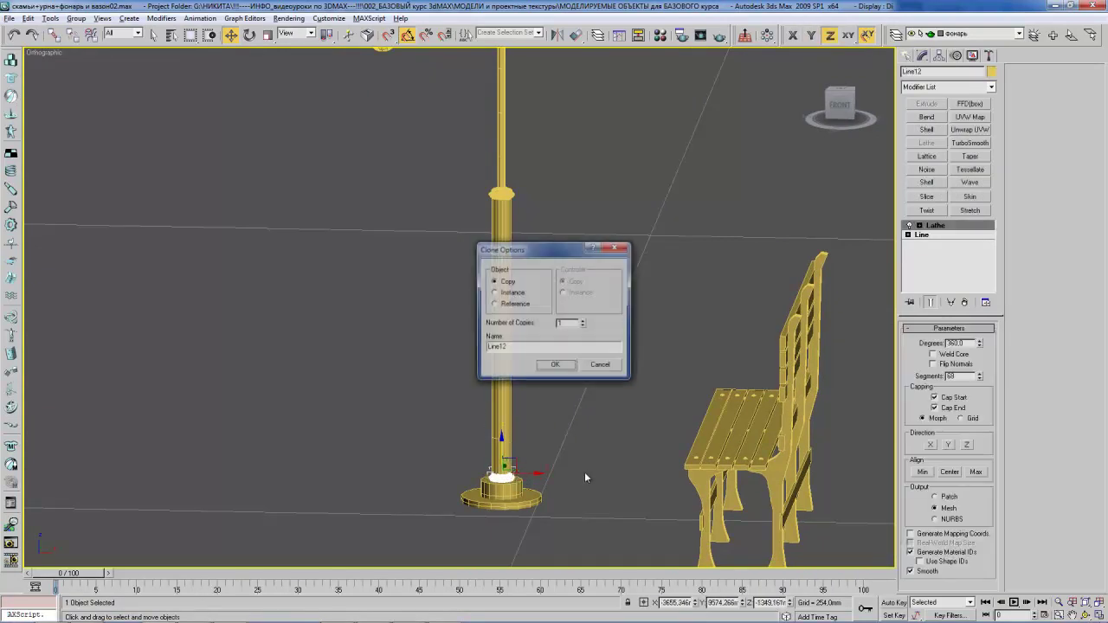
left_click(558, 367)
key("alt+a")
left_click(506, 374)
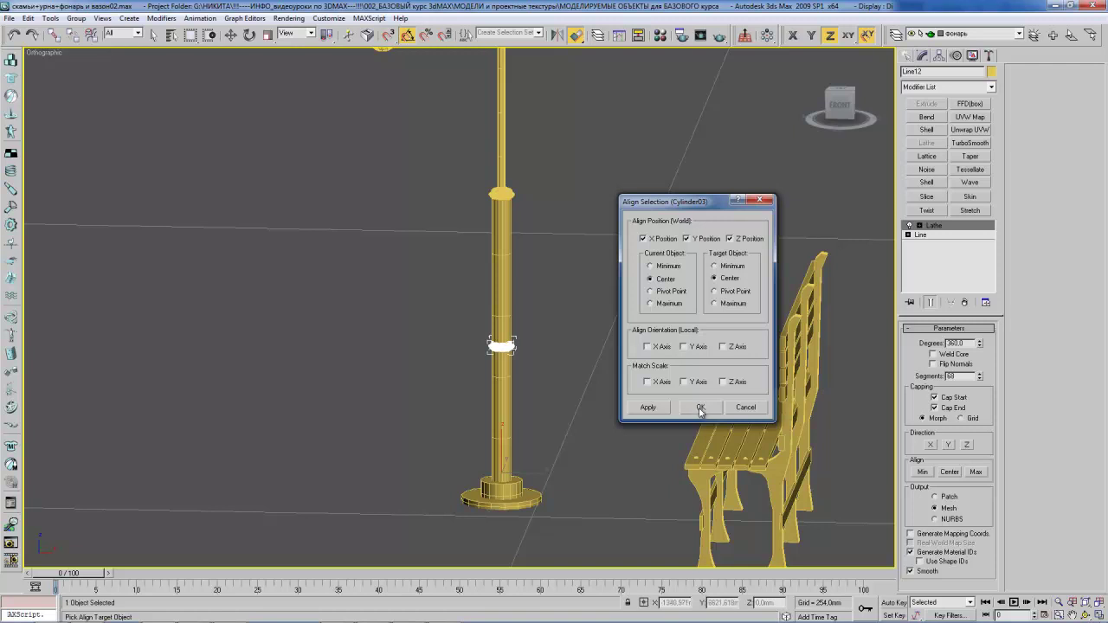
left_click(700, 410)
- Scale up the new ring and position it at mid-height on the post
key("r")
left_click_drag(517, 322, 532, 273)
key("w")
left_click_drag(501, 317, 499, 446)
middle_click_drag(499, 446, 536, 348, "alt")
- Clone the ring to the post's foot and scale it into a wide, flat base disk
key("w")
left_click_drag(549, 403, 556, 419, "shift")
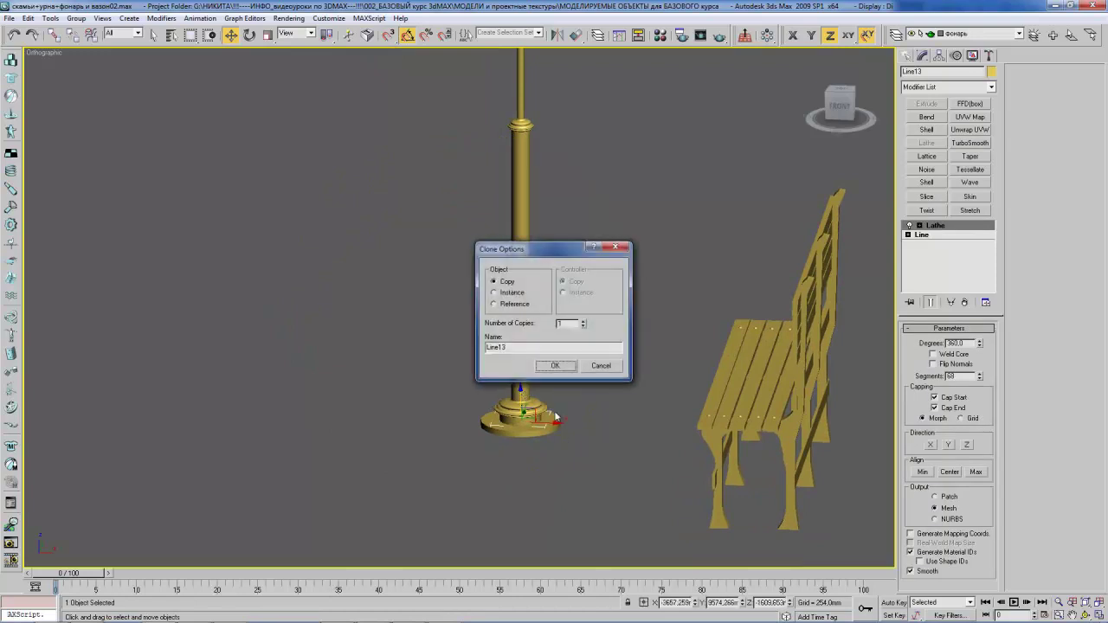
left_click(556, 366)
key("r")
left_click_drag(540, 357, 557, 324)
key("w")
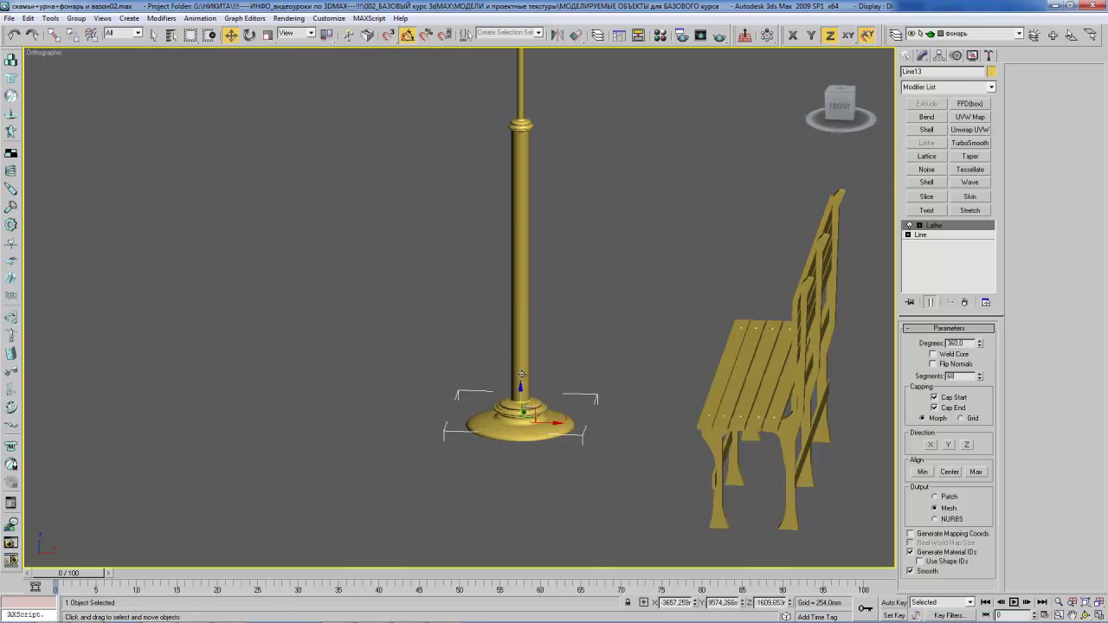
left_click_drag(521, 389, 521, 388)
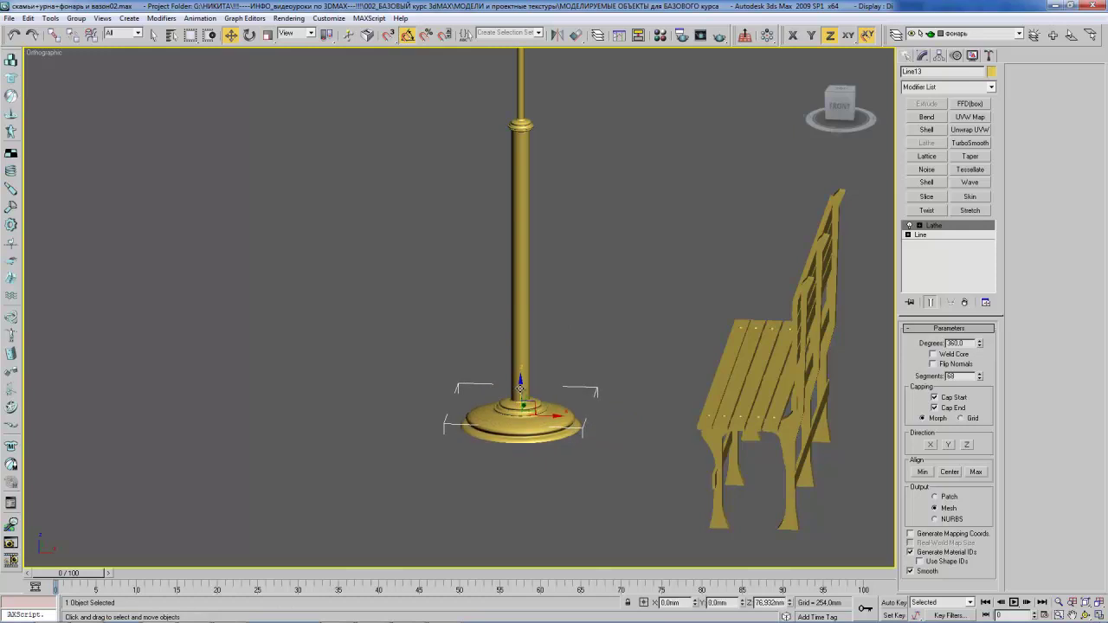
key("ctrl+r")
scroll(522, 348, "down", 6)
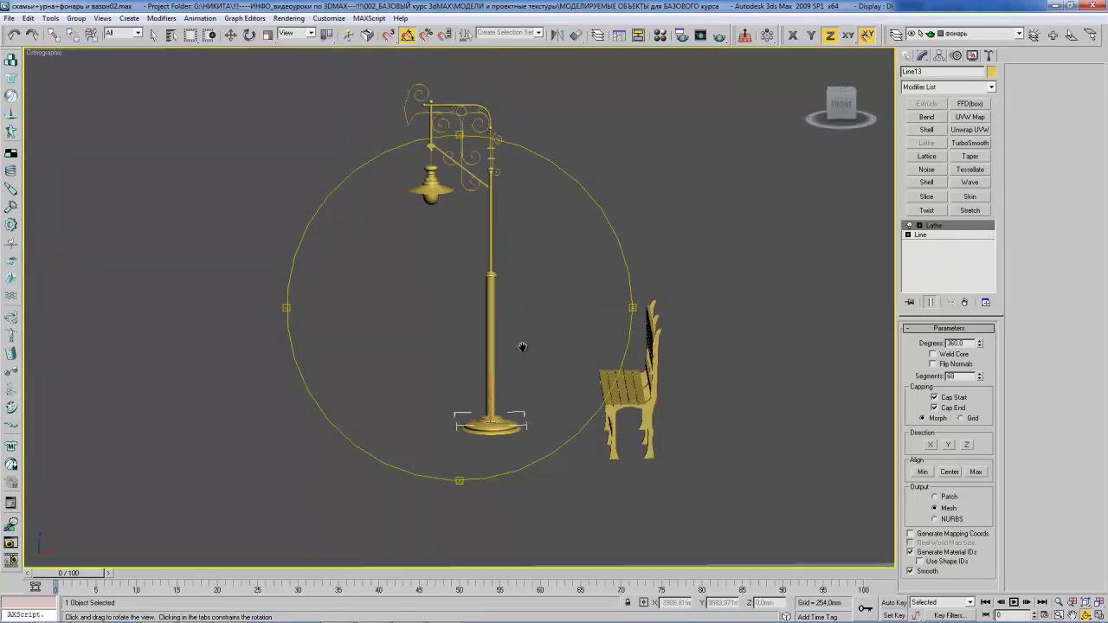
- Window-select all lamp parts and group them as 'фонарь', then orbit to inspect it
scroll(522, 347, "down", 3)
right_click(393, 133)
left_click_drag(400, 128, 524, 425)
left_click(77, 19)
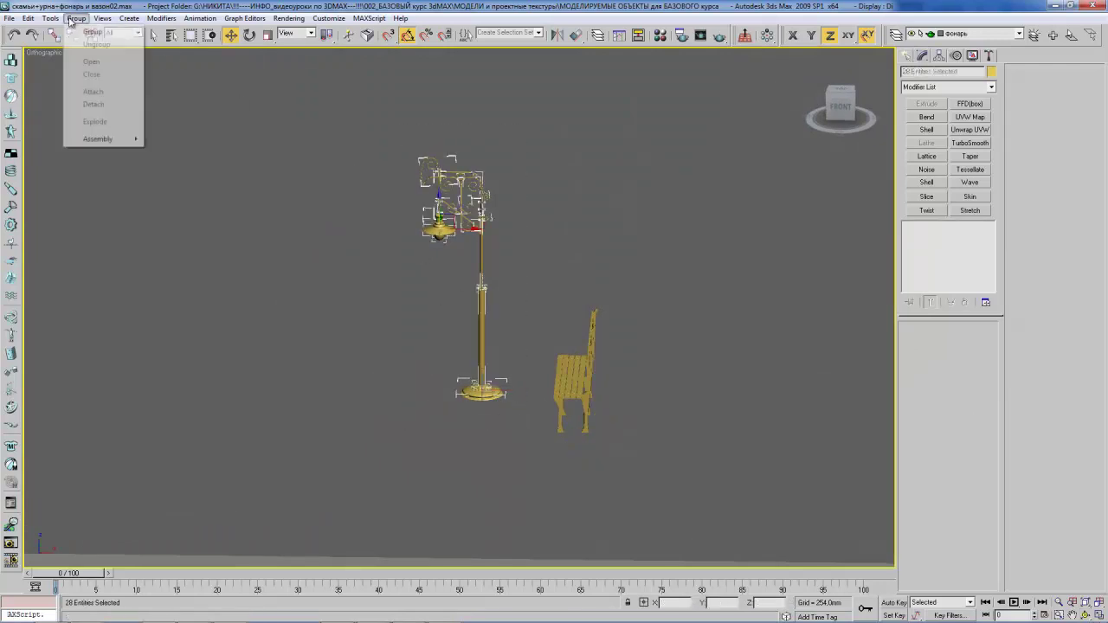
left_click(90, 35)
type("фонарь")
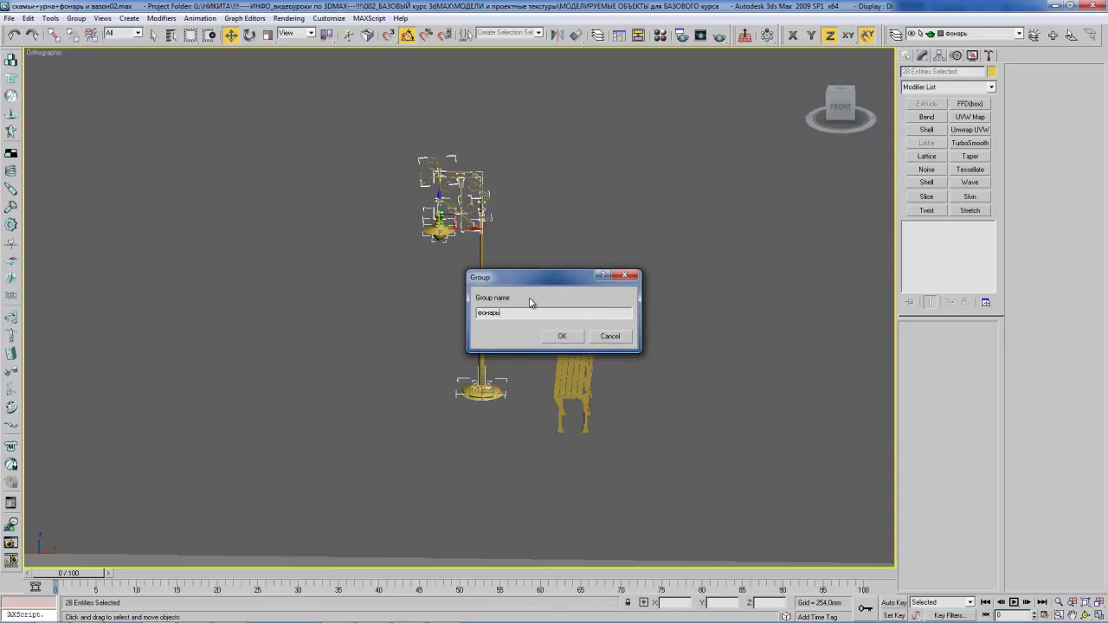
key("Return")
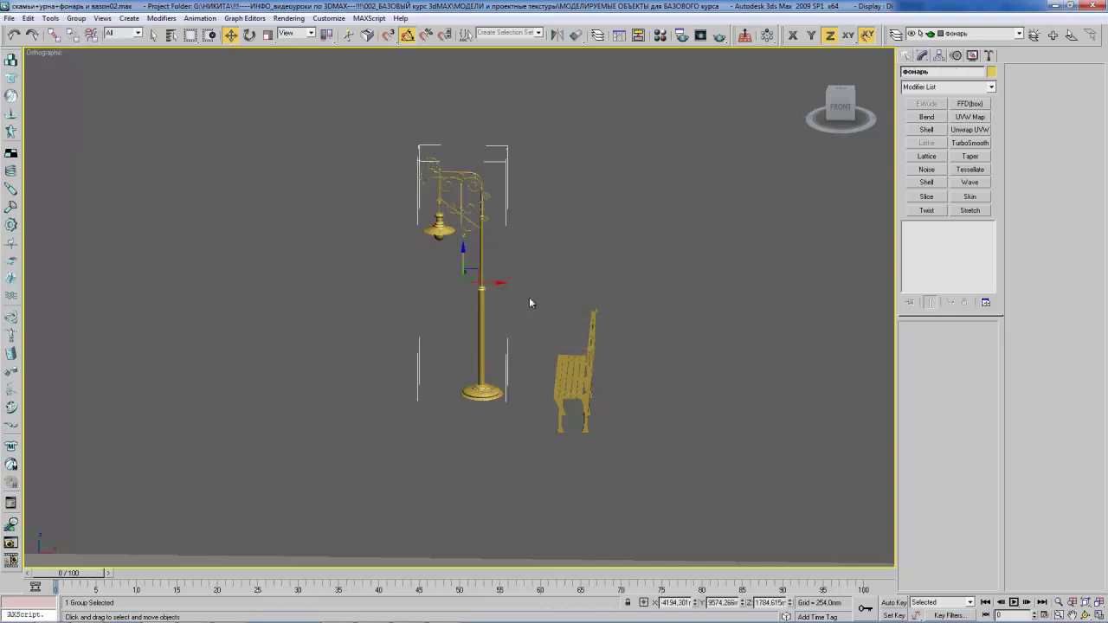
mouse_move(502, 284)
middle_mouse_down("alt")
mouse_move(551, 279)
mouse_move(527, 266)
middle_mouse_up("alt")
mouse_move(527, 267)
left_mouse_down()
mouse_move(500, 230)
mouse_move(502, 241)
mouse_move(478, 241)
mouse_move(473, 204)
mouse_move(487, 262)
mouse_move(466, 239)
left_mouse_up()
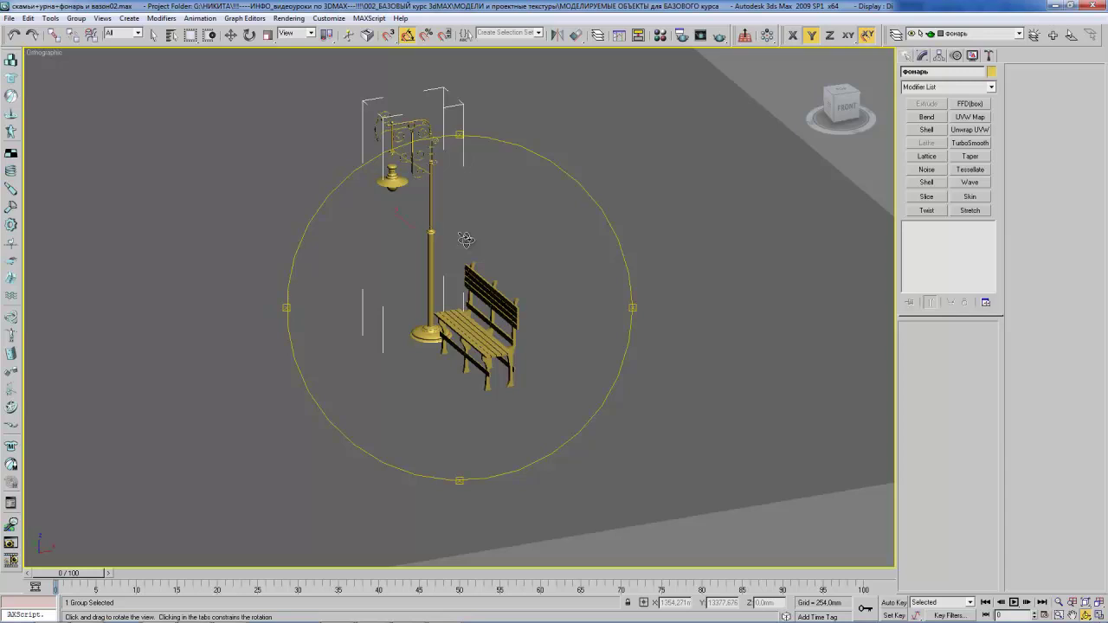
mouse_move(466, 240)
left_mouse_down()
mouse_move(529, 216)
mouse_move(503, 205)
mouse_move(513, 221)
mouse_move(489, 288)
mouse_move(524, 256)
mouse_move(499, 295)
left_mouse_up()
- Group all bench parts as 'лавка' and adjust the bench's height
key("w")
left_click(500, 295)
middle_click_drag(510, 297, 425, 270, "alt")
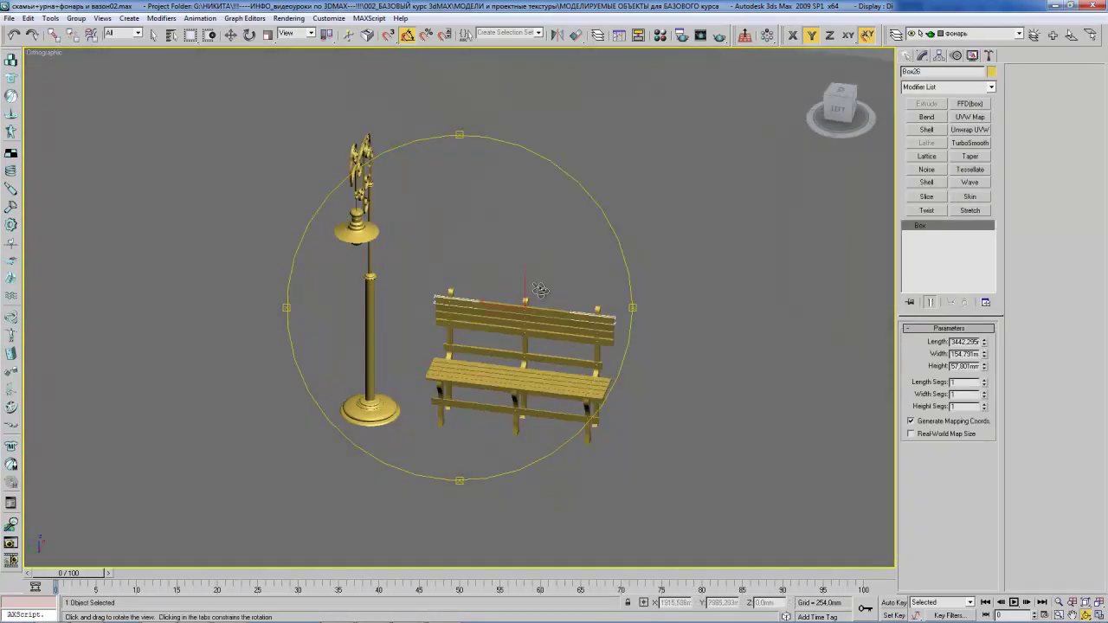
left_click_drag(426, 270, 665, 486)
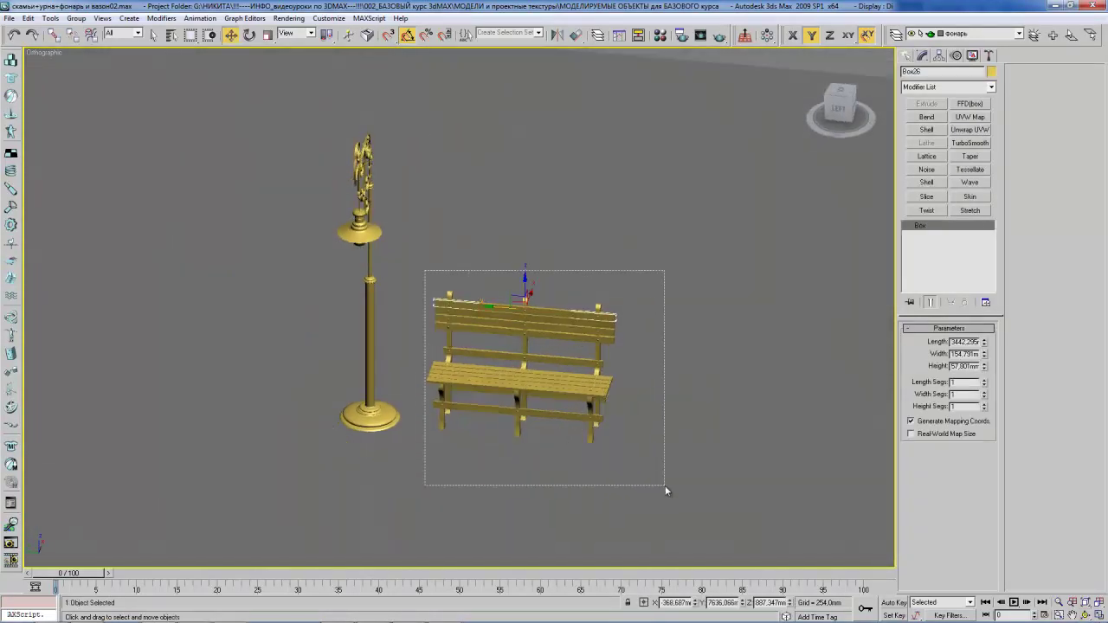
left_click(76, 19)
left_click(85, 31)
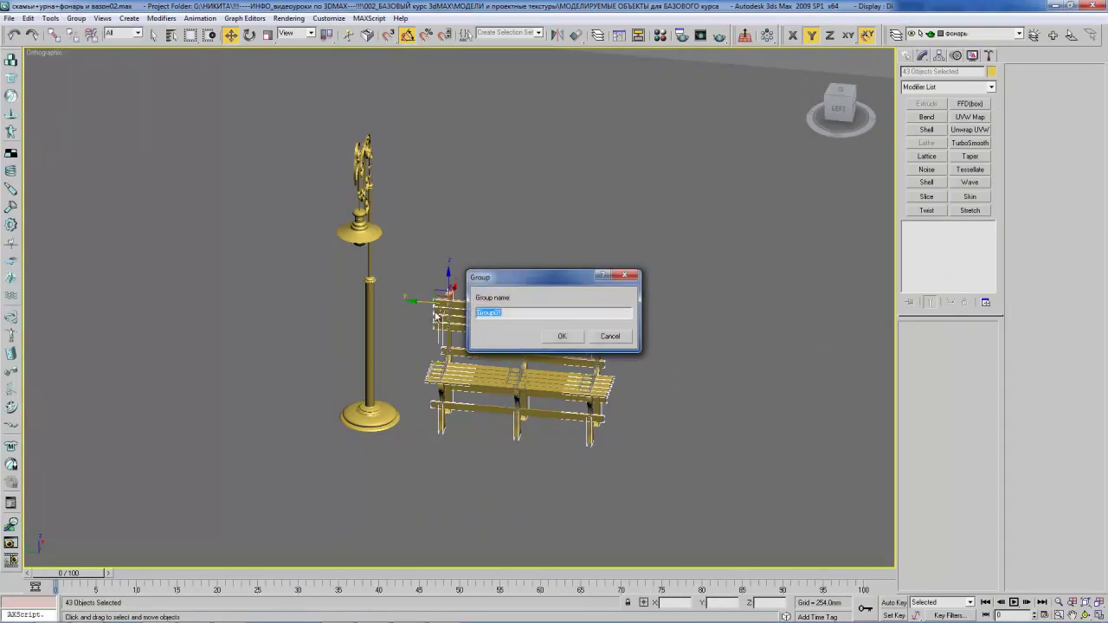
key("Return")
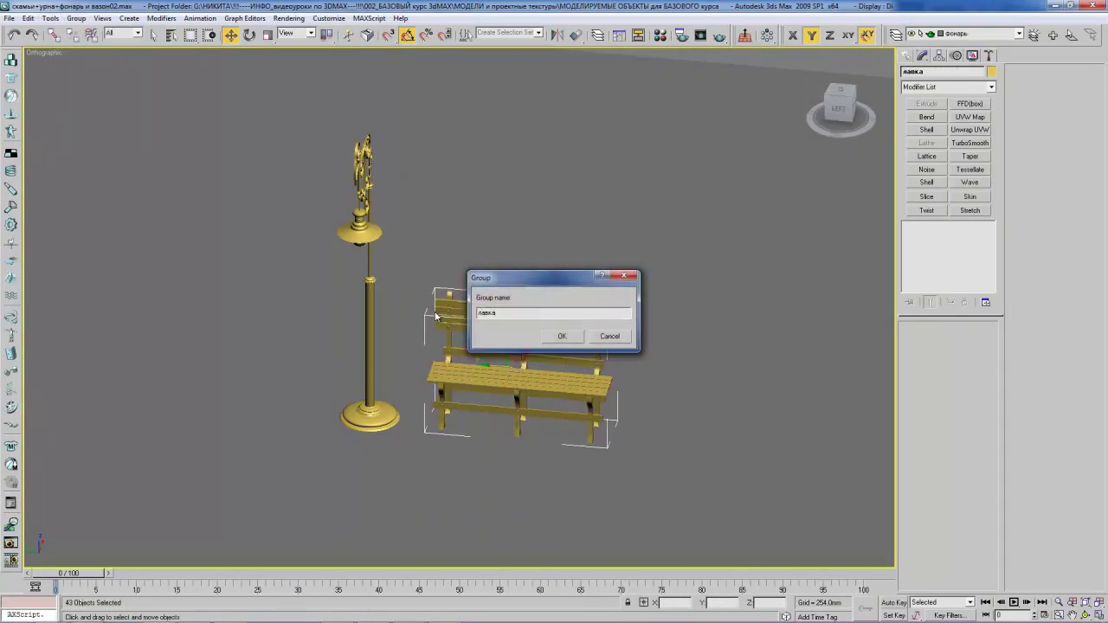
left_click_drag(521, 340, 525, 345)
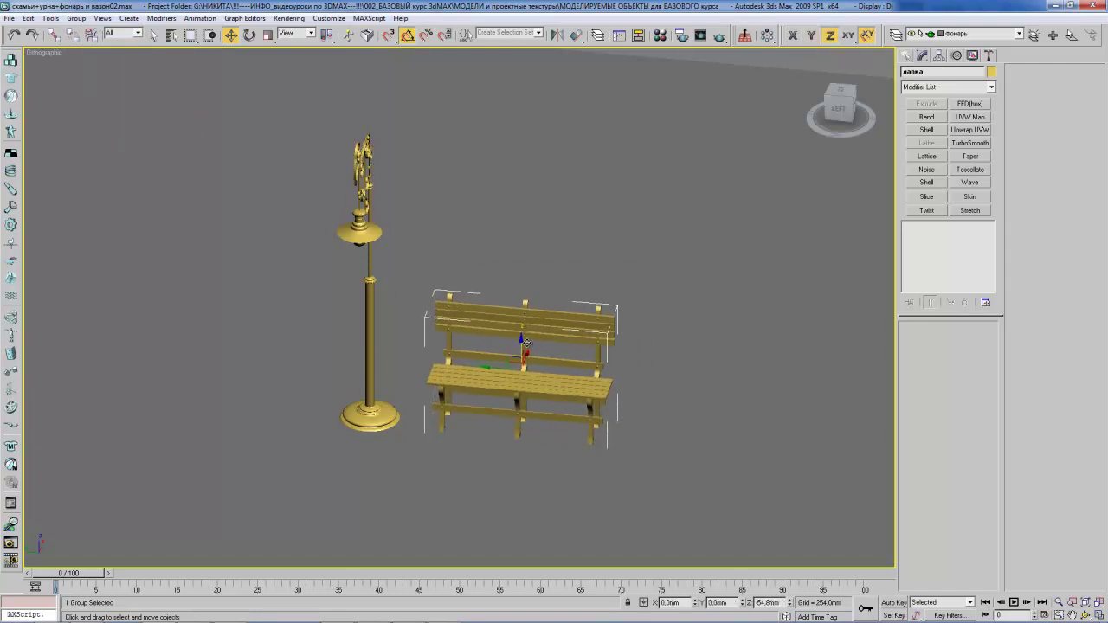
- Copy the bench as 'лавка01' on the lamp's other side and view both benches
mouse_move(526, 345)
middle_mouse_down("alt")
mouse_move(496, 294)
mouse_move(499, 309)
mouse_move(486, 301)
middle_mouse_up("alt")
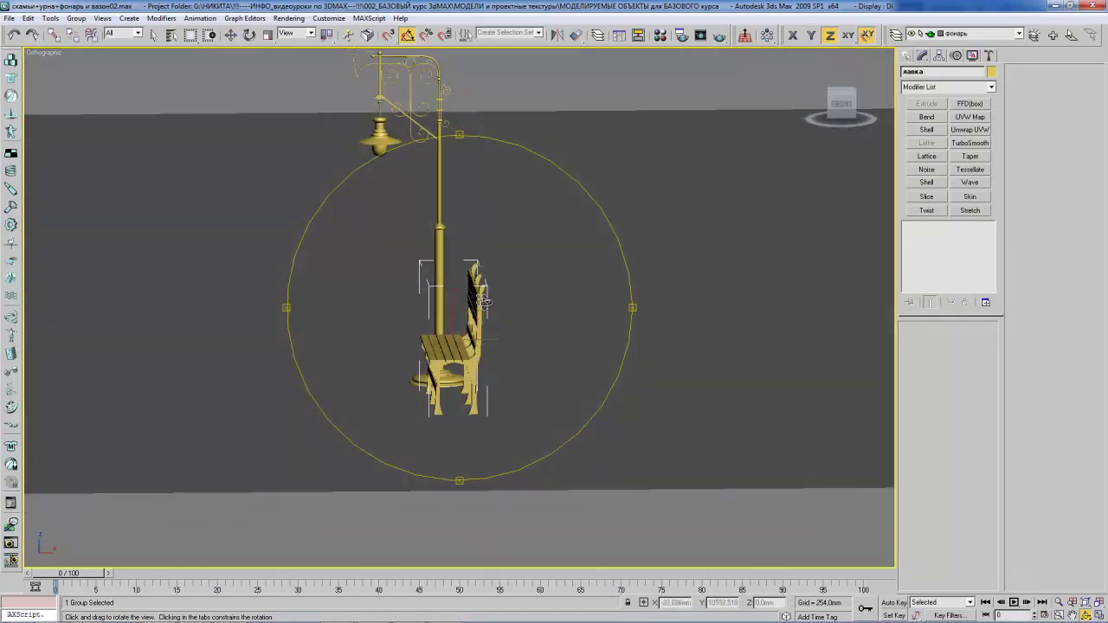
mouse_move(475, 381)
middle_mouse_down("alt")
mouse_move(503, 328)
mouse_move(500, 299)
mouse_move(452, 291)
middle_mouse_up("alt")
mouse_move(452, 291)
left_mouse_down()
mouse_move(488, 295)
mouse_move(446, 333)
mouse_move(257, 288)
left_mouse_up()
right_click(442, 337)
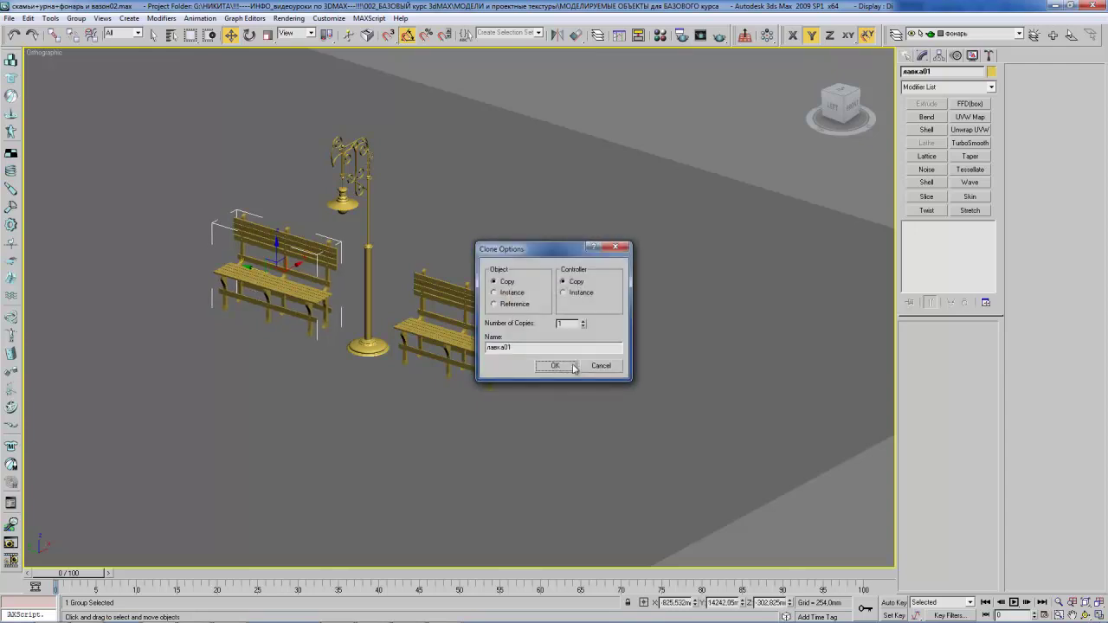
left_click(555, 367)
key("ctrl+r")
left_click_drag(468, 303, 437, 264)
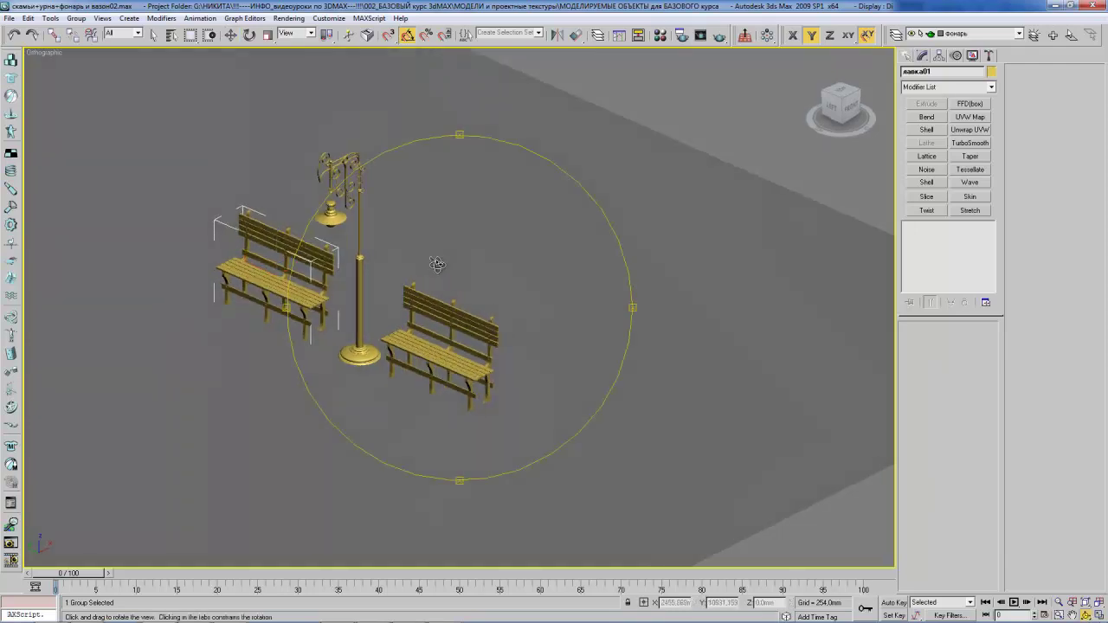